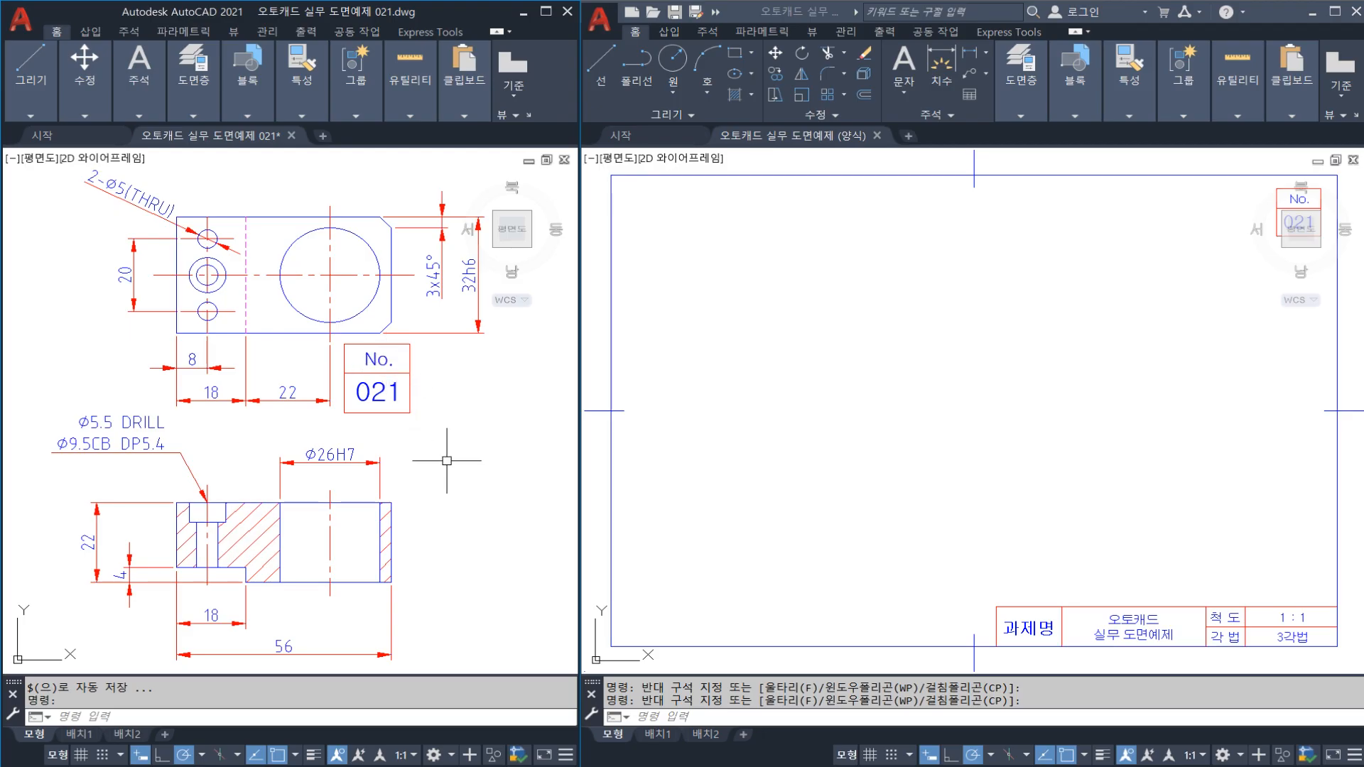
# Examine the top view's horizontal centreline as the A-A cutting plane and relate it to the hatched section view below
pyautogui.click(449, 463)
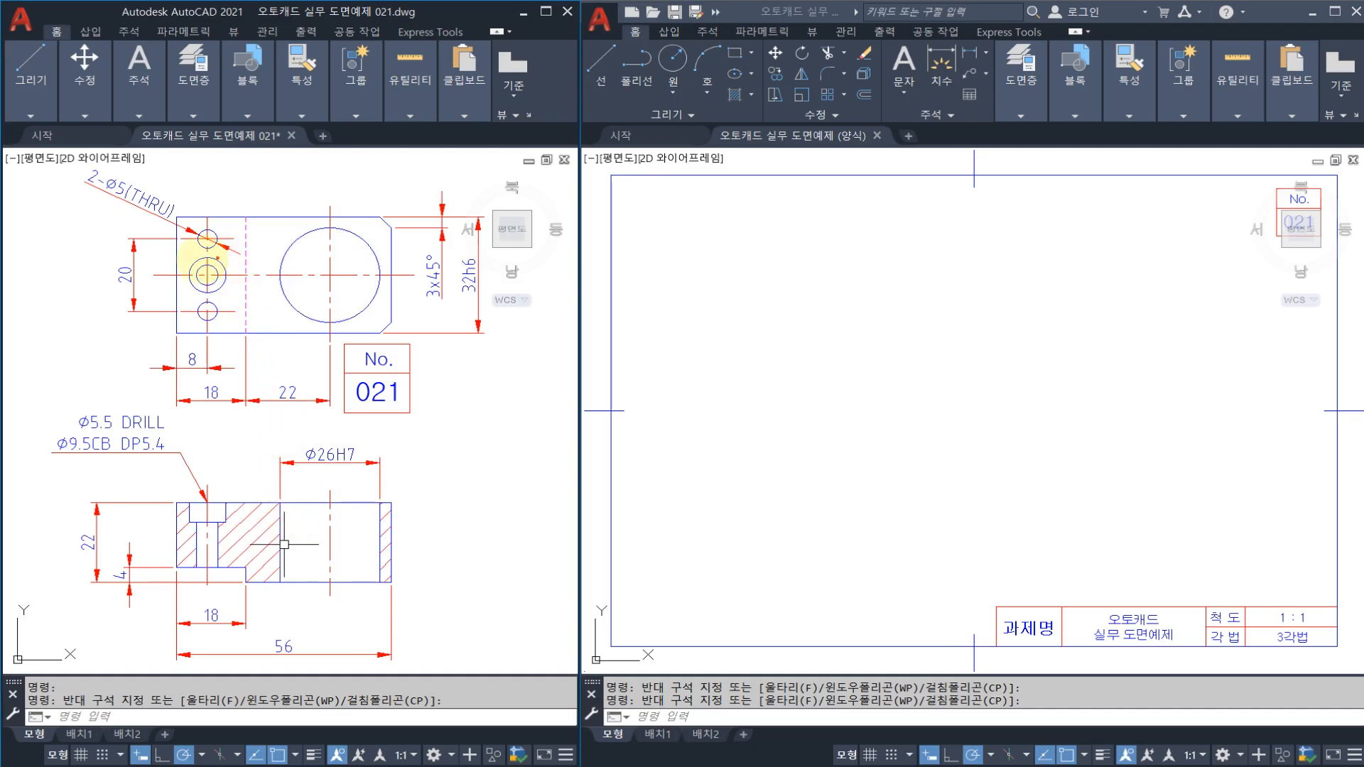
pyautogui.moveTo(146, 275); pyautogui.dragTo(425, 284)
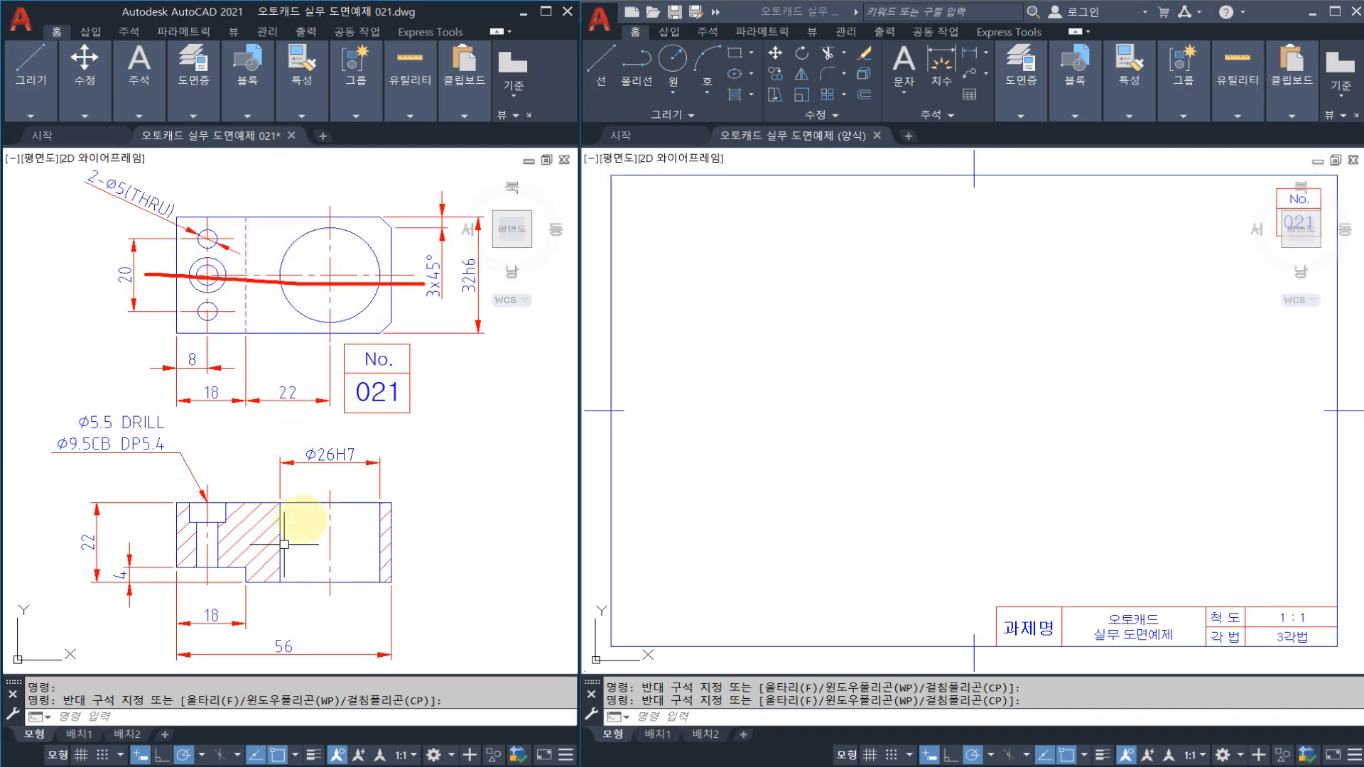
pyautogui.moveTo(269, 573); pyautogui.dragTo(321, 579)
pyautogui.moveTo(254, 543); pyautogui.dragTo(306, 560)
pyautogui.press('Escape')
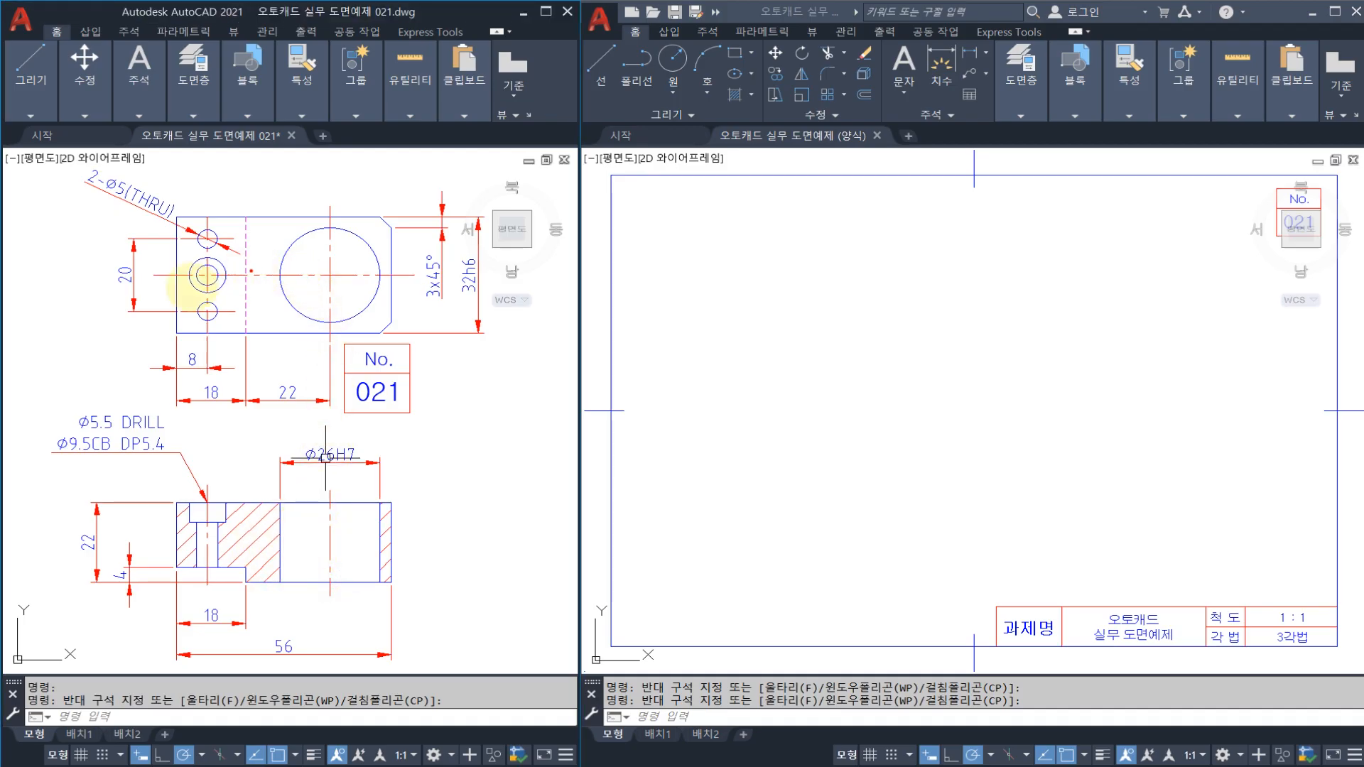
pyautogui.moveTo(167, 277)
pyautogui.mouseDown()
pyautogui.moveTo(106, 277)
pyautogui.moveTo(117, 325)
pyautogui.moveTo(99, 304)
pyautogui.moveTo(139, 302)
pyautogui.mouseUp()
pyautogui.moveTo(88, 380)
pyautogui.mouseDown()
pyautogui.moveTo(135, 377)
pyautogui.moveTo(133, 362)
pyautogui.mouseUp()
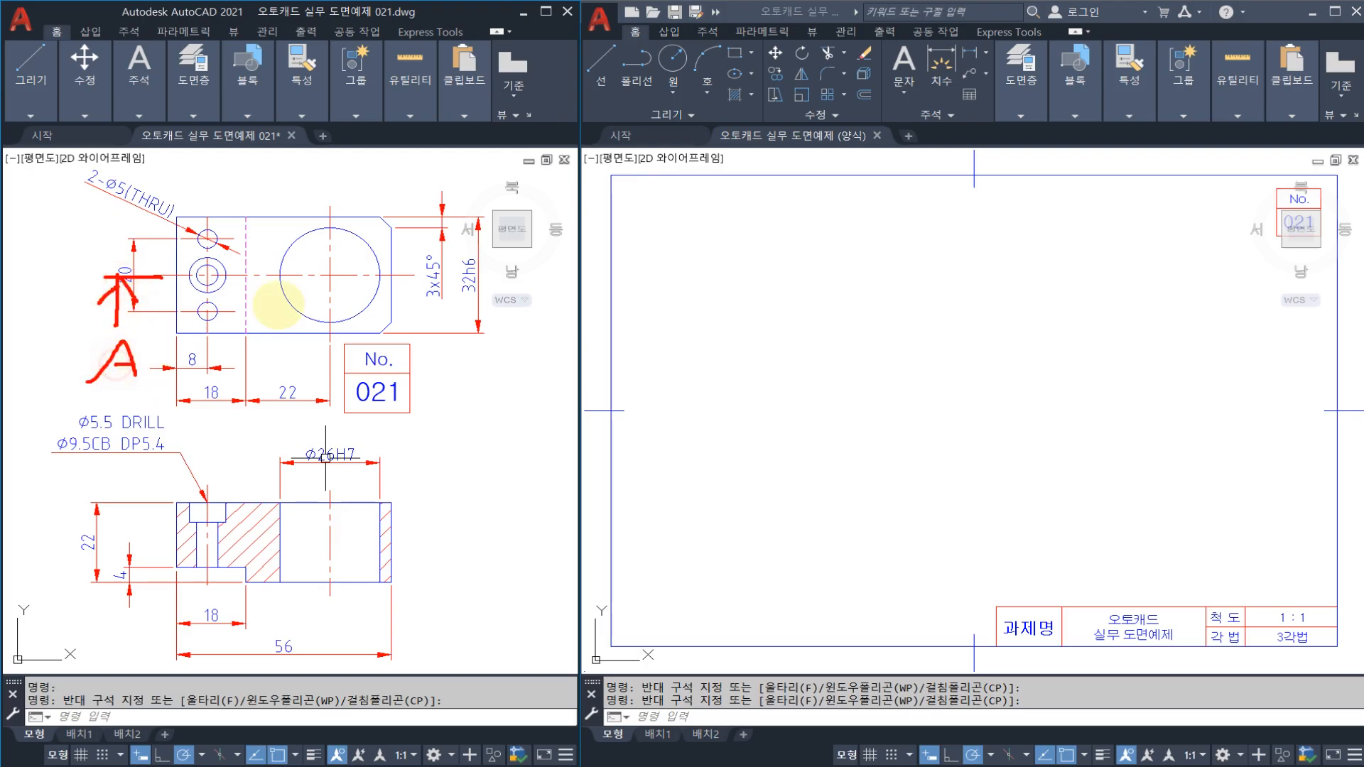
pyautogui.moveTo(410, 275)
pyautogui.mouseDown()
pyautogui.moveTo(476, 276)
pyautogui.moveTo(432, 377)
pyautogui.moveTo(466, 372)
pyautogui.mouseUp()
pyautogui.moveTo(437, 358); pyautogui.dragTo(461, 360)
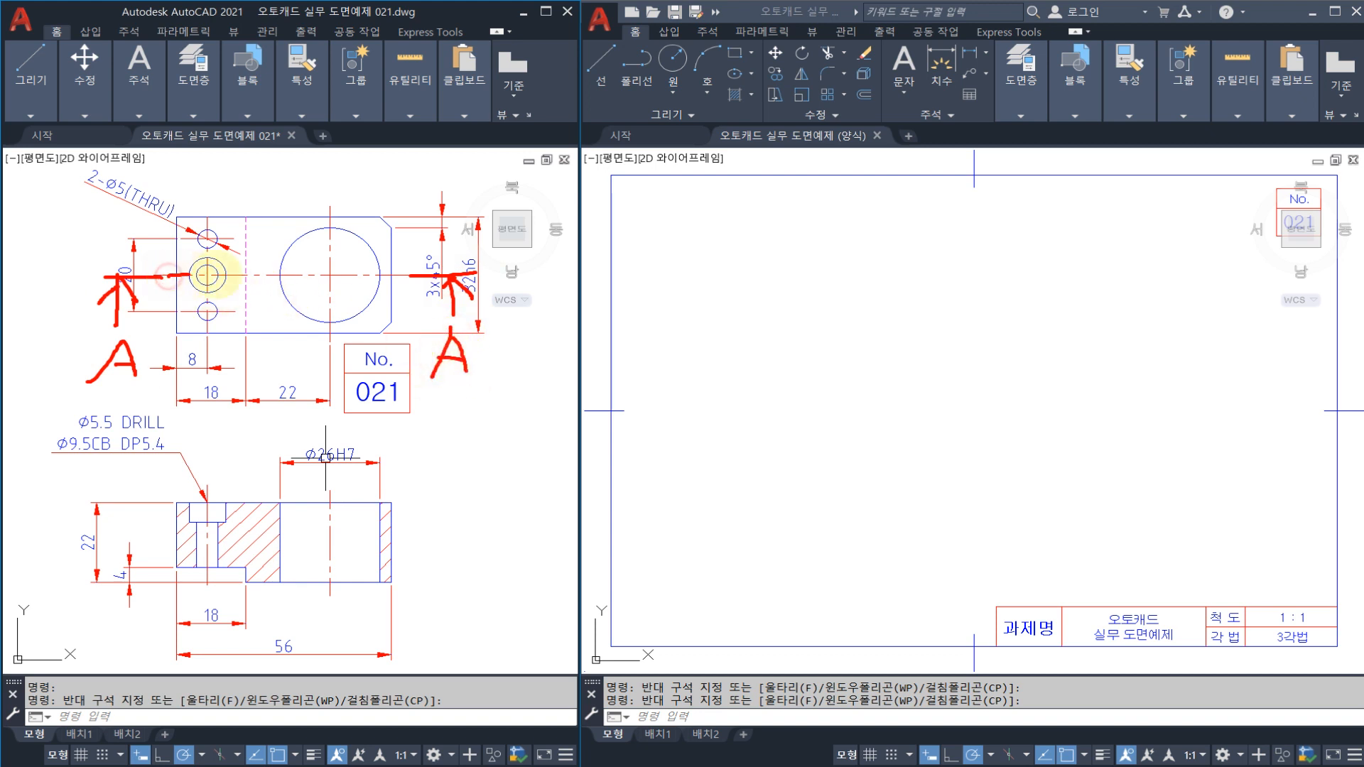
pyautogui.moveTo(168, 275); pyautogui.dragTo(429, 275)
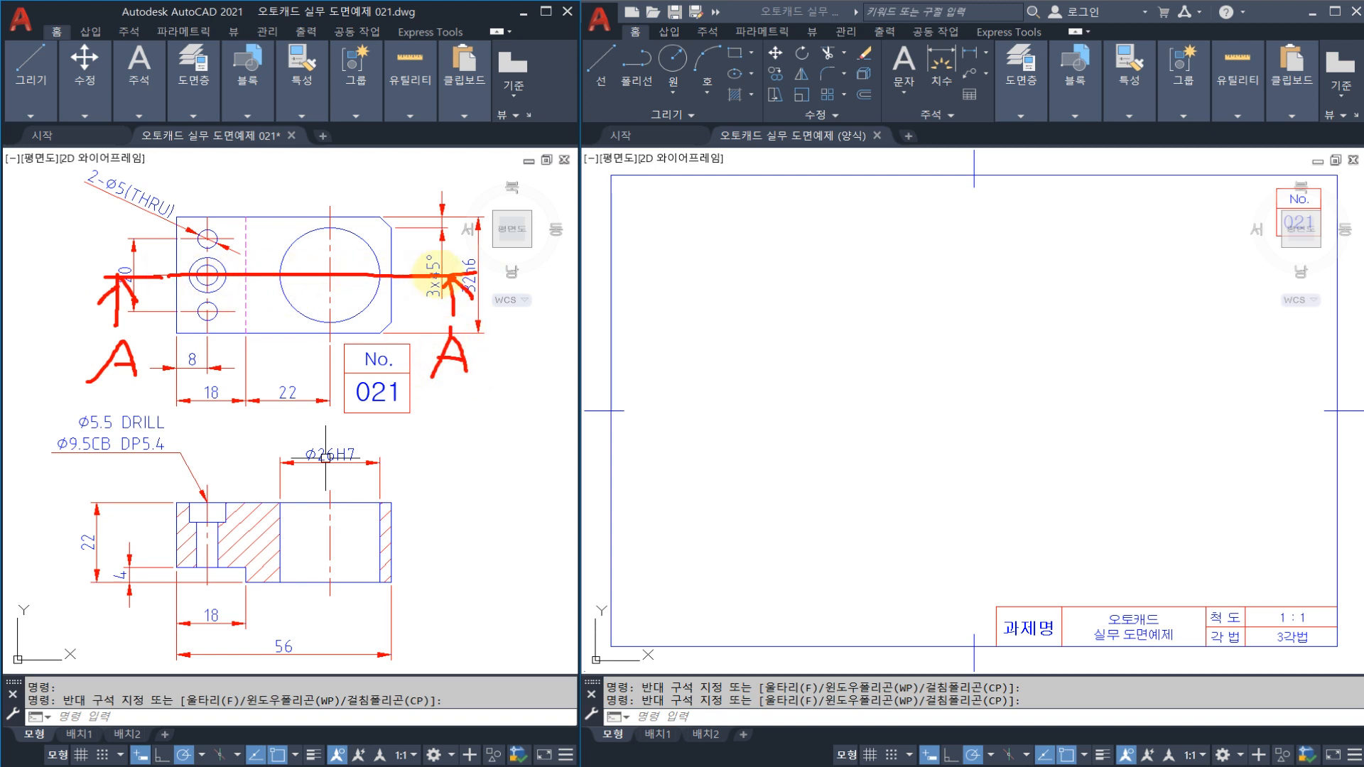
pyautogui.moveTo(476, 396)
pyautogui.mouseDown()
pyautogui.moveTo(449, 328)
pyautogui.moveTo(467, 326)
pyautogui.mouseUp()
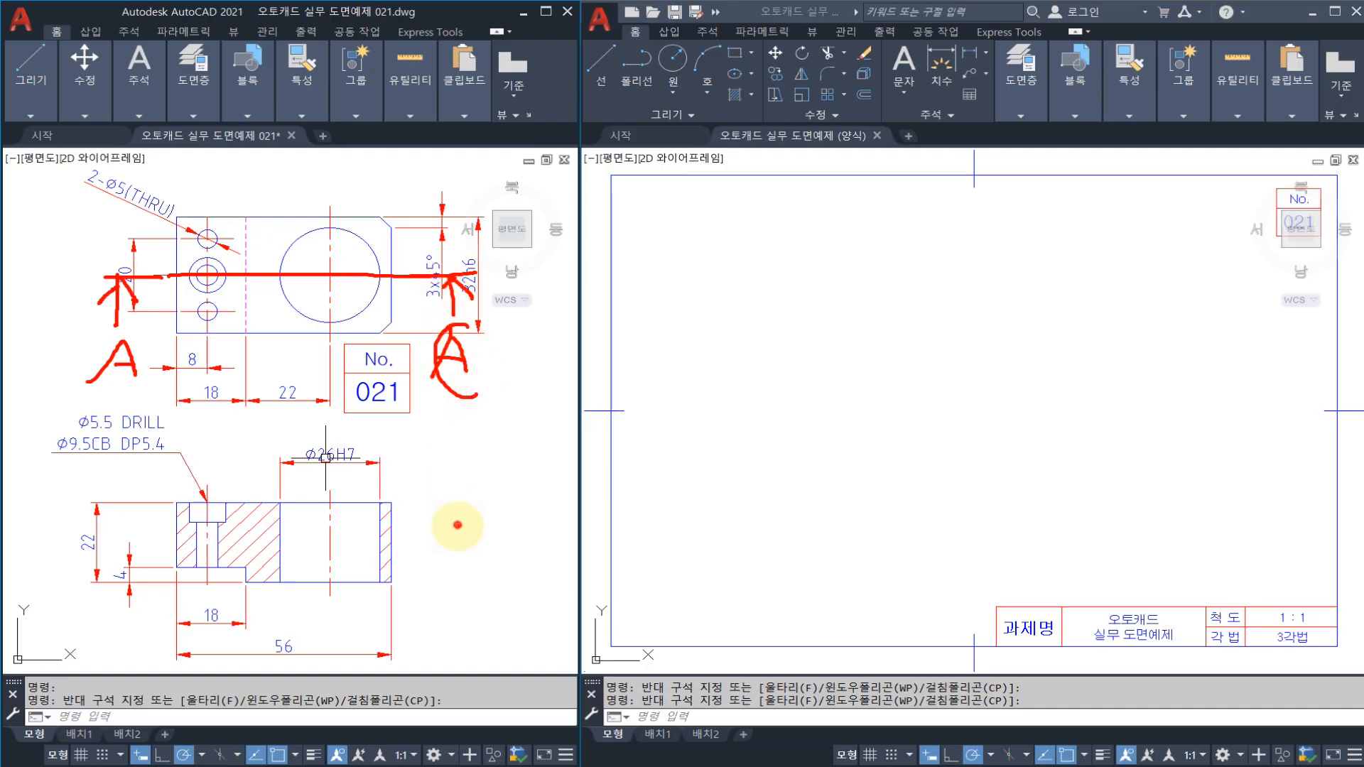
pyautogui.moveTo(458, 526); pyautogui.dragTo(438, 586)
pyautogui.moveTo(454, 540)
pyautogui.mouseDown()
pyautogui.moveTo(483, 588)
pyautogui.moveTo(476, 562)
pyautogui.moveTo(540, 565)
pyautogui.moveTo(576, 541)
pyautogui.moveTo(593, 587)
pyautogui.mouseUp()
pyautogui.moveTo(561, 565); pyautogui.dragTo(583, 565)
pyautogui.moveTo(435, 615)
pyautogui.mouseDown()
pyautogui.moveTo(609, 626)
pyautogui.moveTo(471, 522)
pyautogui.moveTo(441, 575)
pyautogui.mouseUp()
pyautogui.press('Escape')
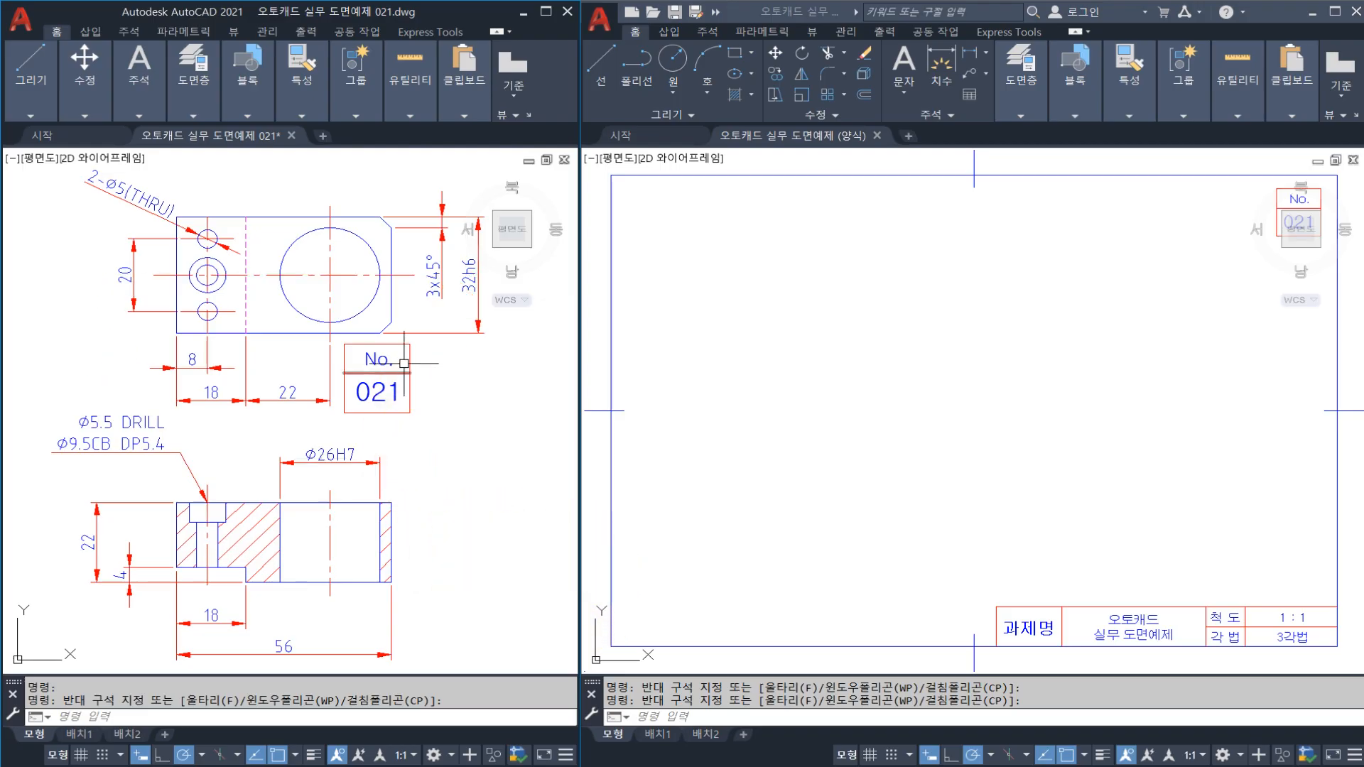
pyautogui.click(250, 275)
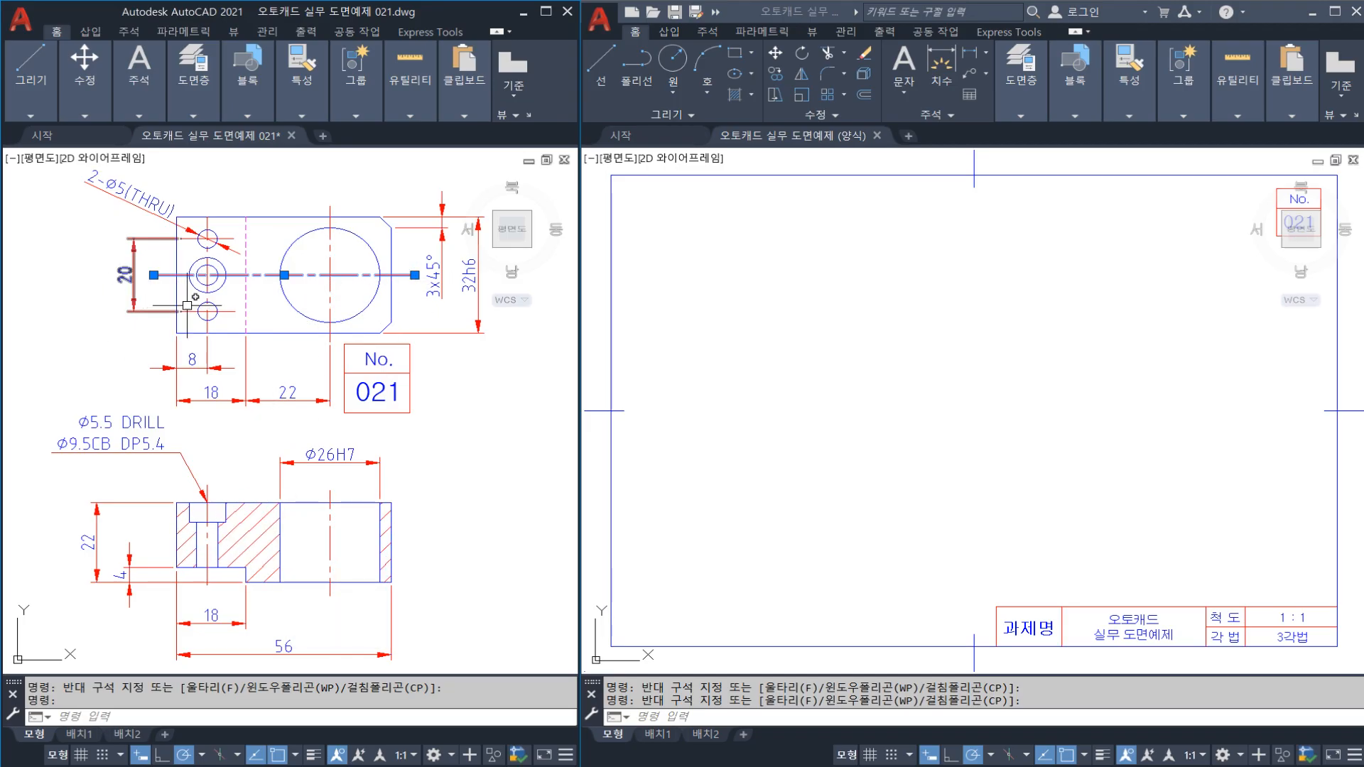
pyautogui.press('Escape')
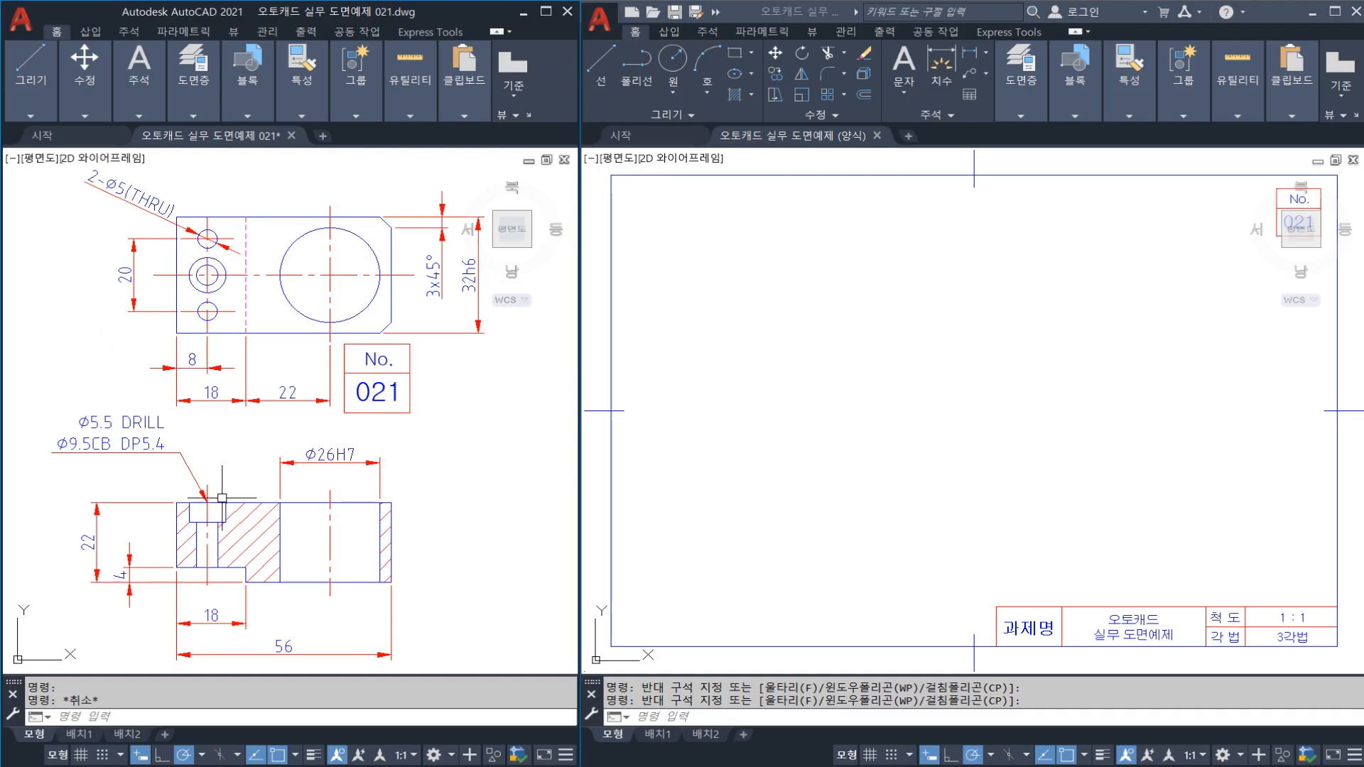
# Examine the large bore in both views and the stepped shape of the counterbored hole in the section view
pyautogui.moveTo(283, 498)
pyautogui.mouseDown()
pyautogui.moveTo(256, 555)
pyautogui.moveTo(305, 540)
pyautogui.mouseUp()
pyautogui.moveTo(319, 330)
pyautogui.mouseDown()
pyautogui.moveTo(324, 305)
pyautogui.moveTo(311, 340)
pyautogui.mouseUp()
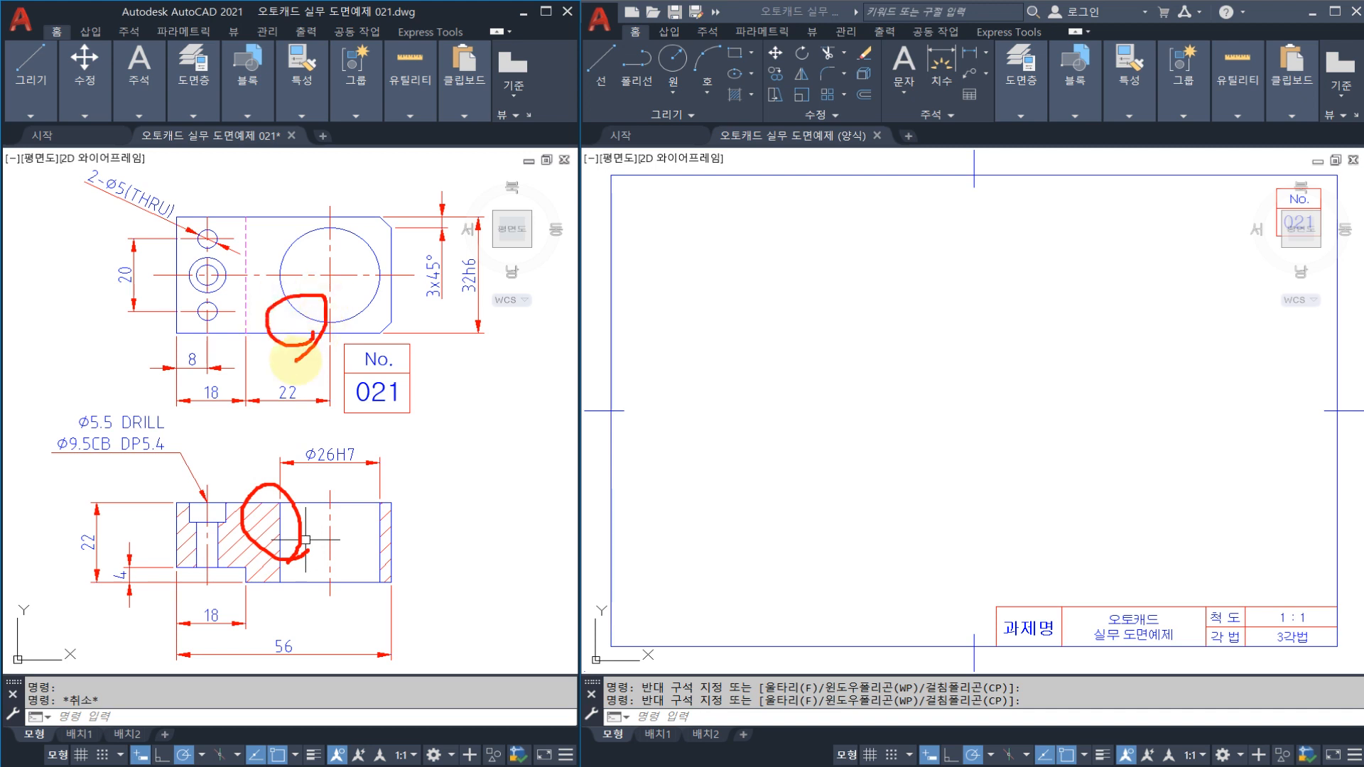
pyautogui.press('Escape')
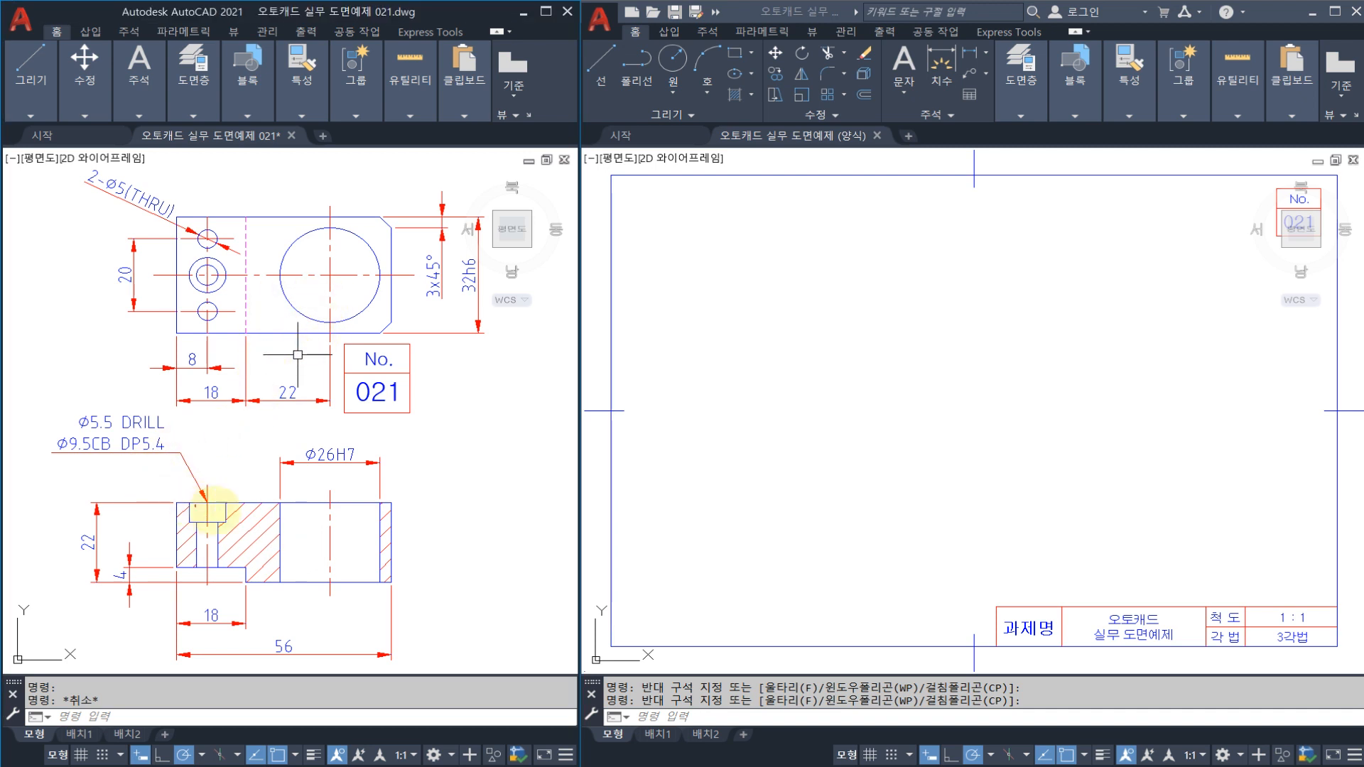
pyautogui.moveTo(208, 571)
pyautogui.mouseDown()
pyautogui.moveTo(160, 529)
pyautogui.moveTo(202, 475)
pyautogui.moveTo(242, 505)
pyautogui.mouseUp()
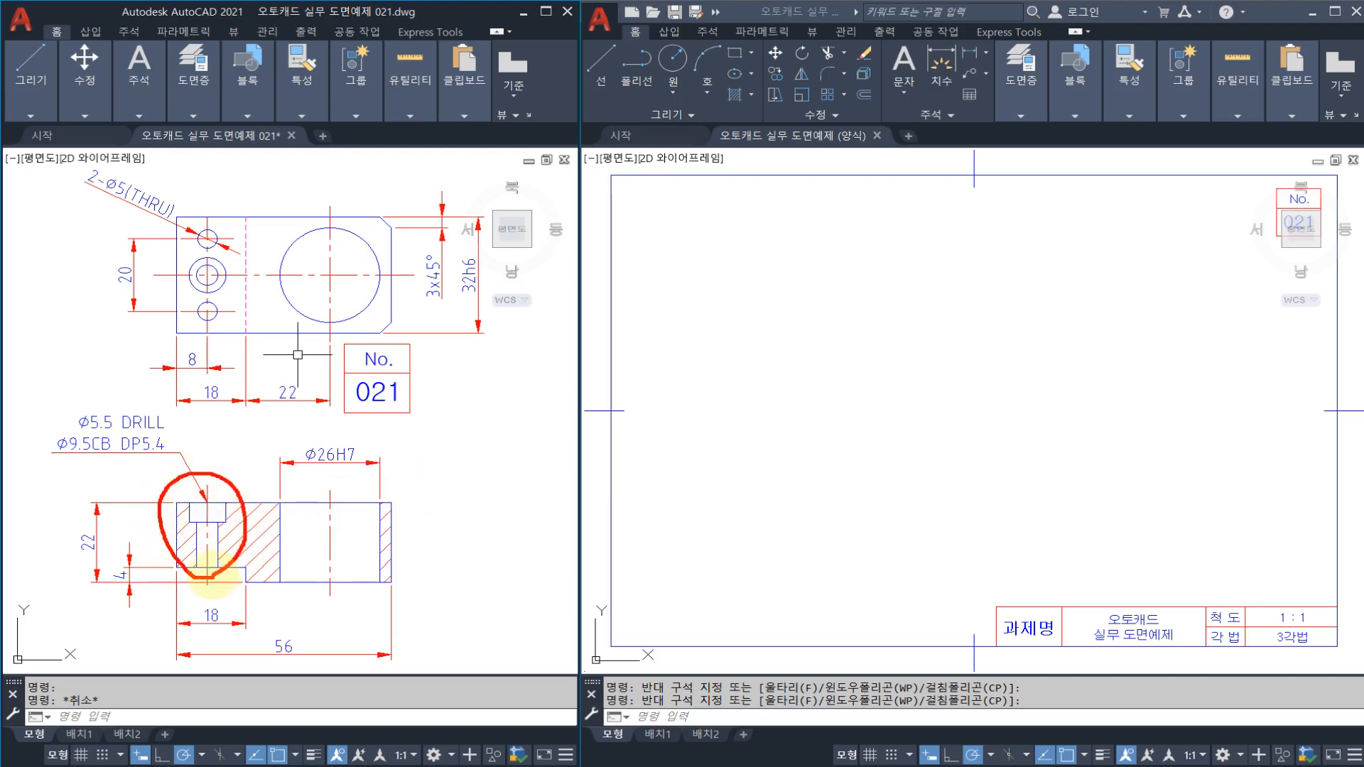
pyautogui.moveTo(208, 573); pyautogui.dragTo(189, 574)
pyautogui.moveTo(476, 467)
pyautogui.mouseDown()
pyautogui.moveTo(394, 498)
pyautogui.moveTo(482, 526)
pyautogui.mouseUp()
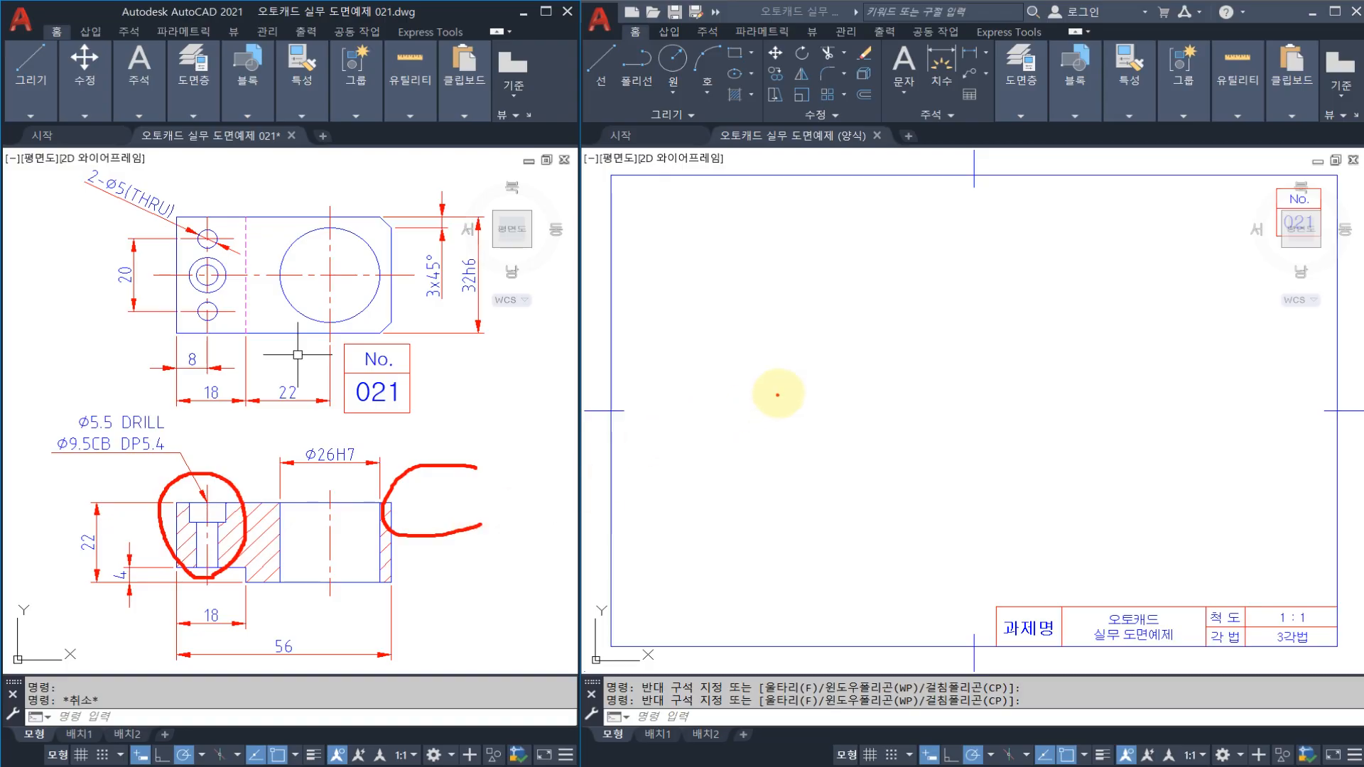
pyautogui.moveTo(680, 351)
pyautogui.mouseDown()
pyautogui.moveTo(816, 381)
pyautogui.moveTo(695, 346)
pyautogui.mouseUp()
pyautogui.moveTo(658, 491)
pyautogui.mouseDown()
pyautogui.moveTo(740, 524)
pyautogui.moveTo(661, 501)
pyautogui.mouseUp()
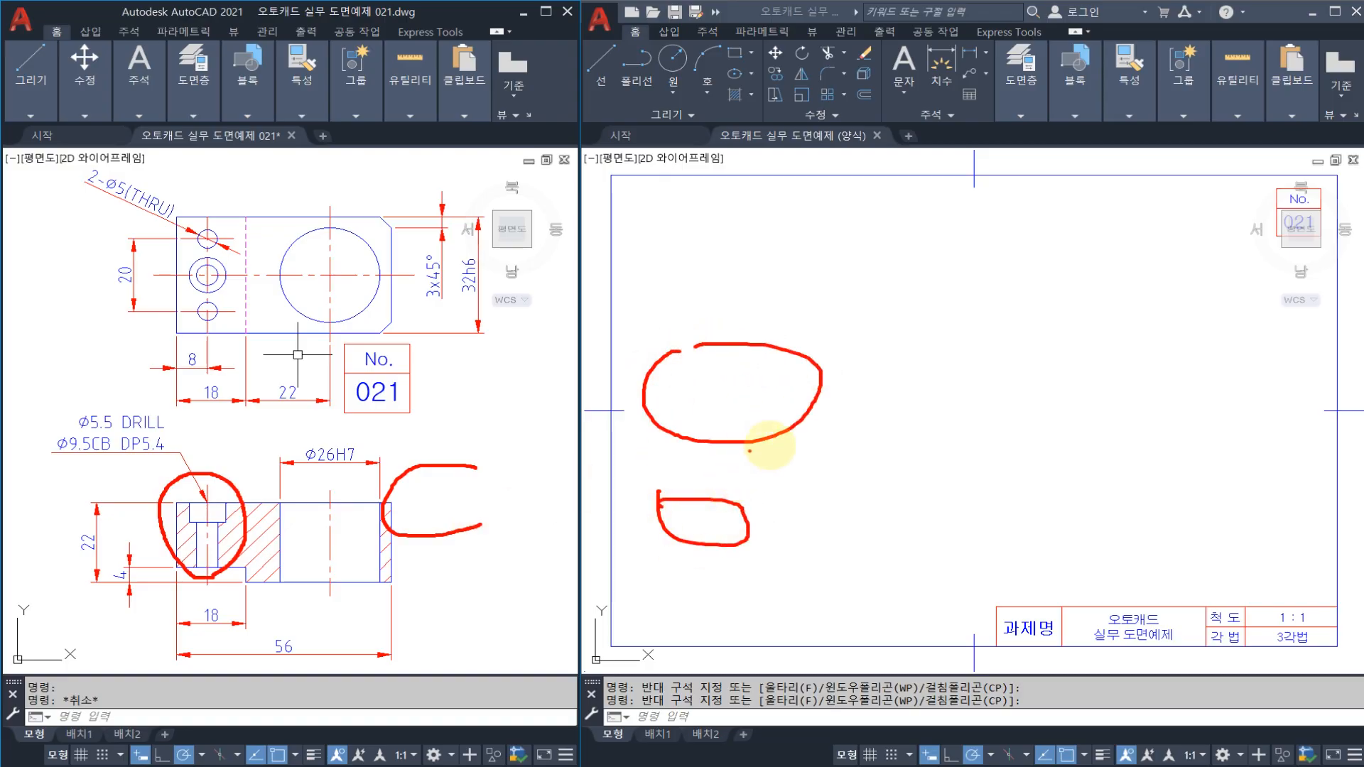
pyautogui.moveTo(807, 413)
pyautogui.mouseDown()
pyautogui.moveTo(798, 518)
pyautogui.moveTo(615, 512)
pyautogui.moveTo(651, 402)
pyautogui.mouseUp()
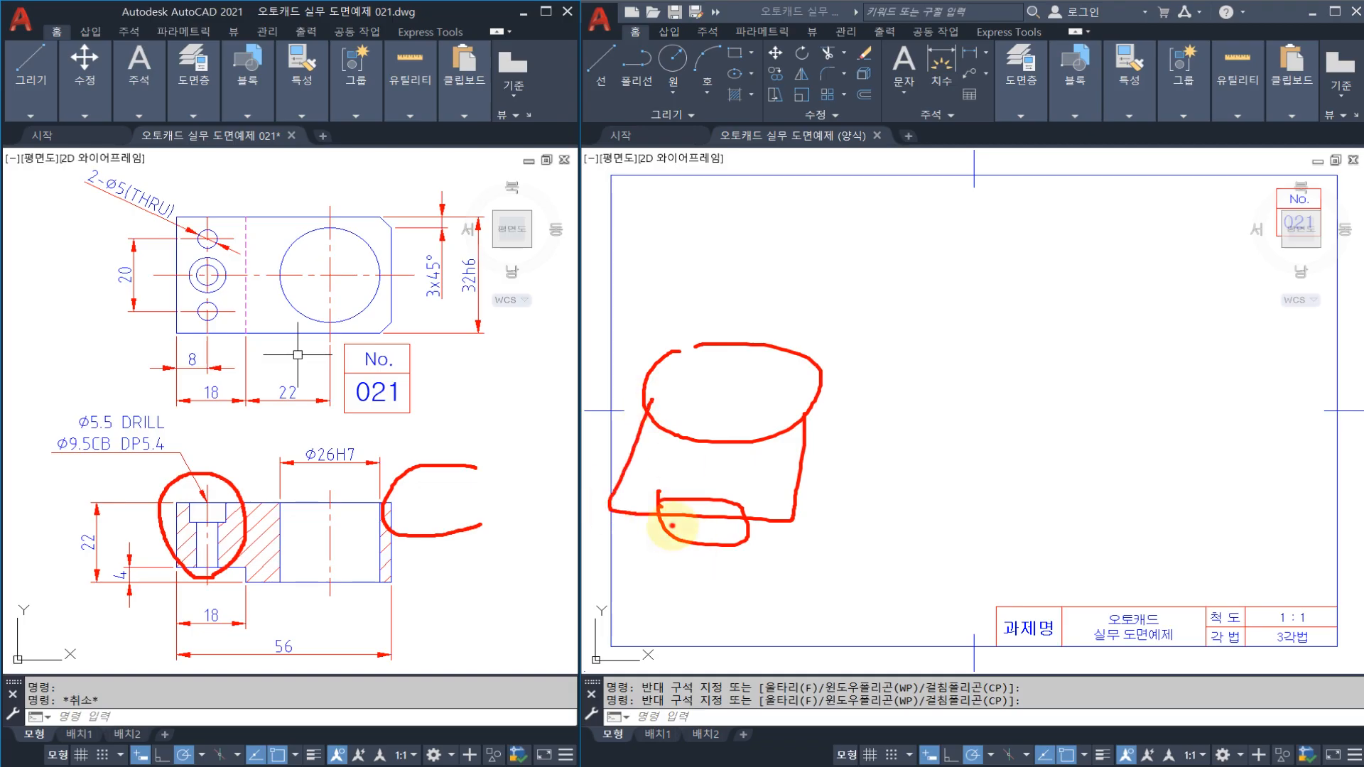
pyautogui.moveTo(668, 526); pyautogui.dragTo(645, 633)
pyautogui.moveTo(738, 540); pyautogui.dragTo(714, 657)
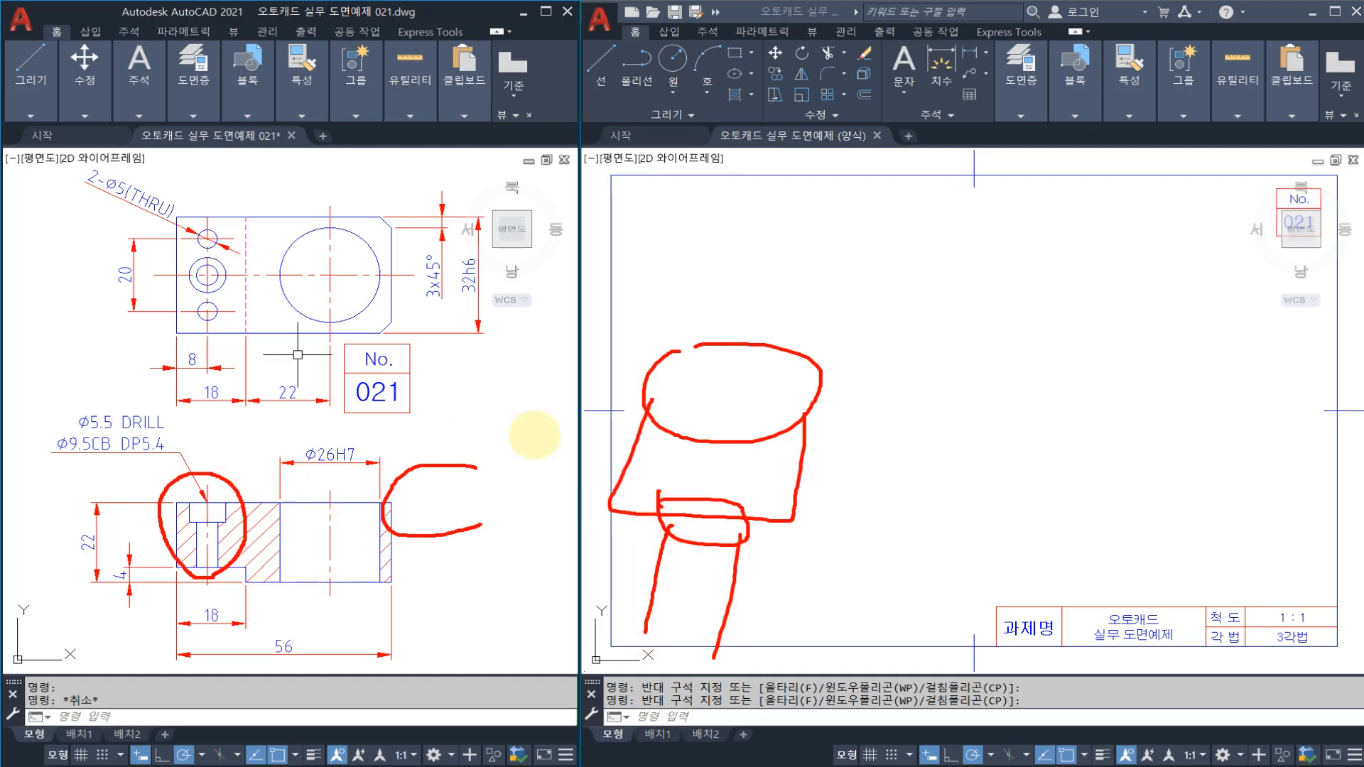
pyautogui.moveTo(651, 370); pyautogui.dragTo(698, 189)
pyautogui.moveTo(799, 370); pyautogui.dragTo(853, 233)
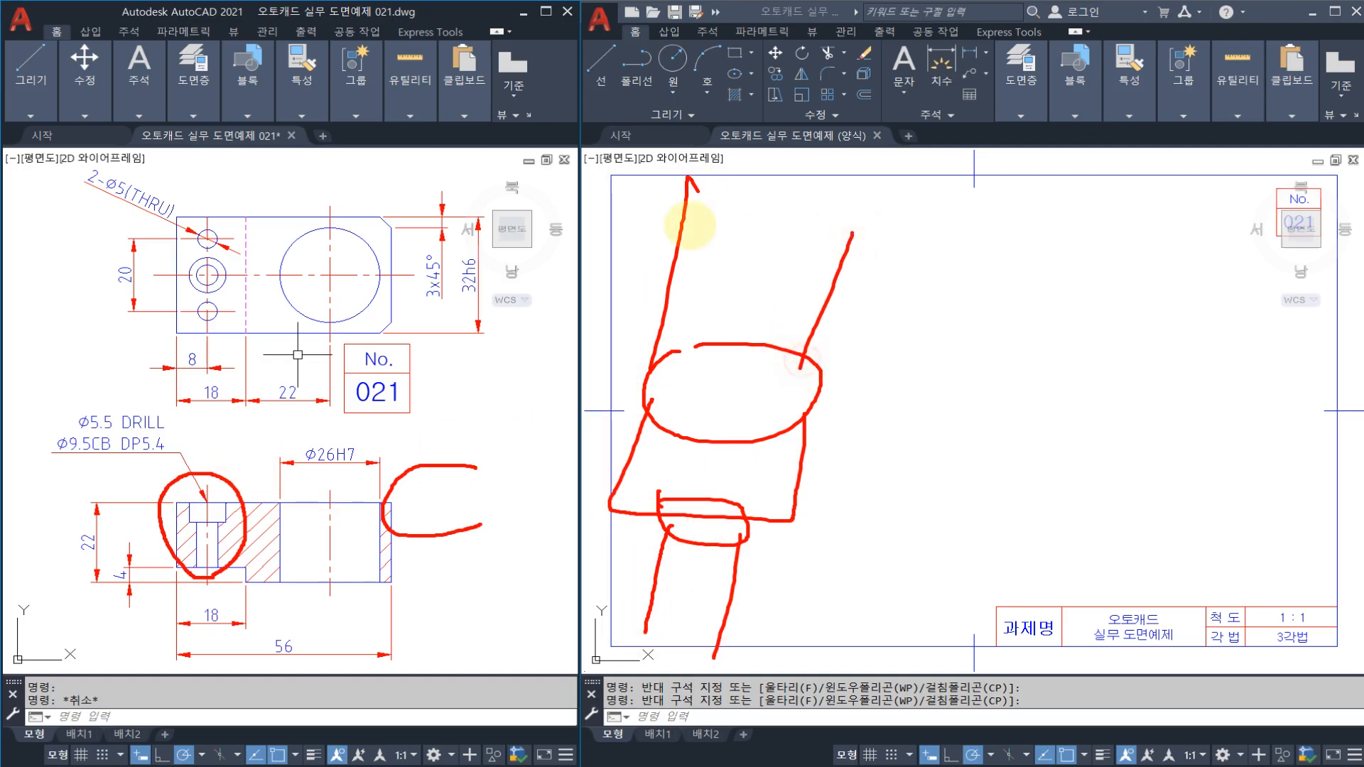
pyautogui.moveTo(688, 226); pyautogui.dragTo(874, 271)
pyautogui.moveTo(672, 604); pyautogui.dragTo(726, 620)
pyautogui.moveTo(792, 511); pyautogui.dragTo(889, 515)
pyautogui.moveTo(810, 419); pyautogui.dragTo(885, 429)
pyautogui.moveTo(879, 384); pyautogui.dragTo(815, 531)
pyautogui.press('Escape')
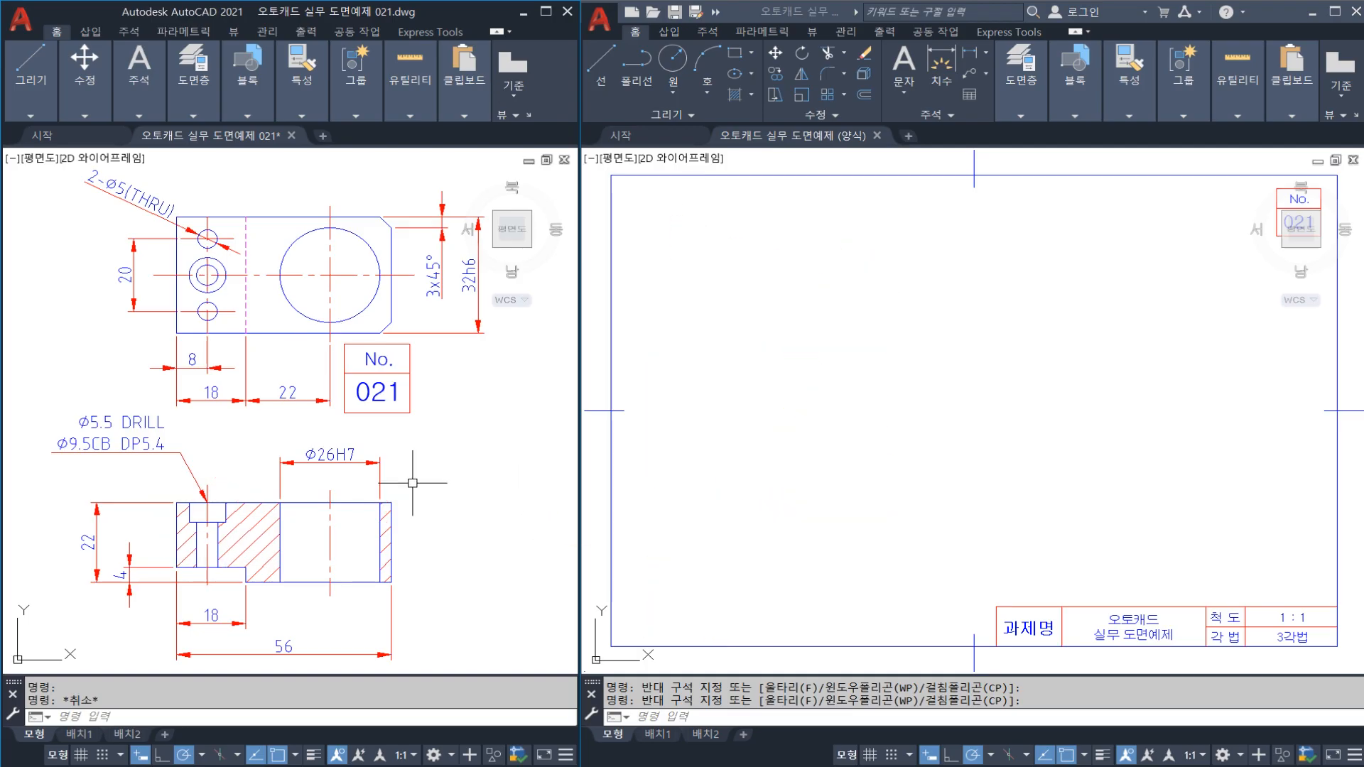
# Examine the Ø5.5 DRILL and Ø9.5CB DP5.4 leader note against the counterbored hole in the section view
pyautogui.moveTo(85, 490)
pyautogui.mouseDown()
pyautogui.moveTo(40, 427)
pyautogui.moveTo(170, 392)
pyautogui.moveTo(165, 466)
pyautogui.moveTo(83, 483)
pyautogui.mouseUp()
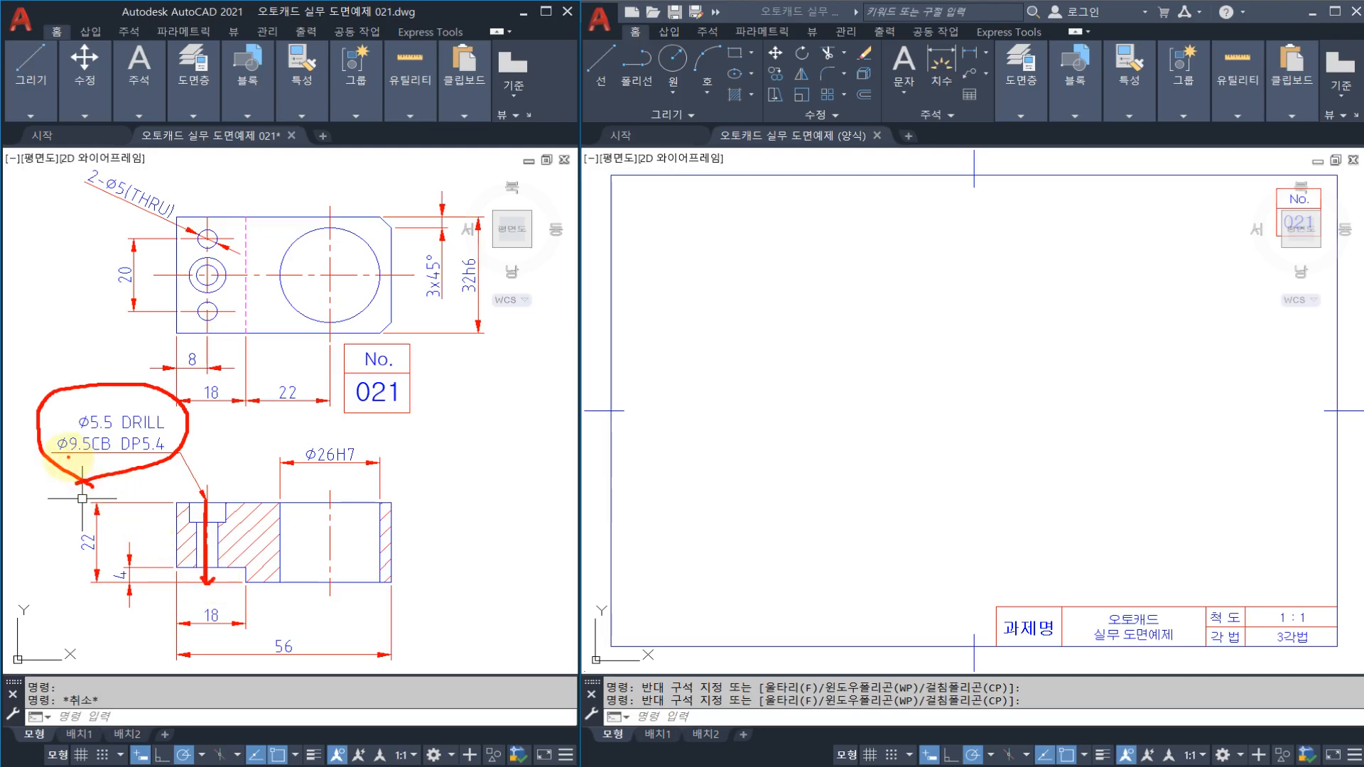
pyautogui.moveTo(193, 501); pyautogui.dragTo(188, 519)
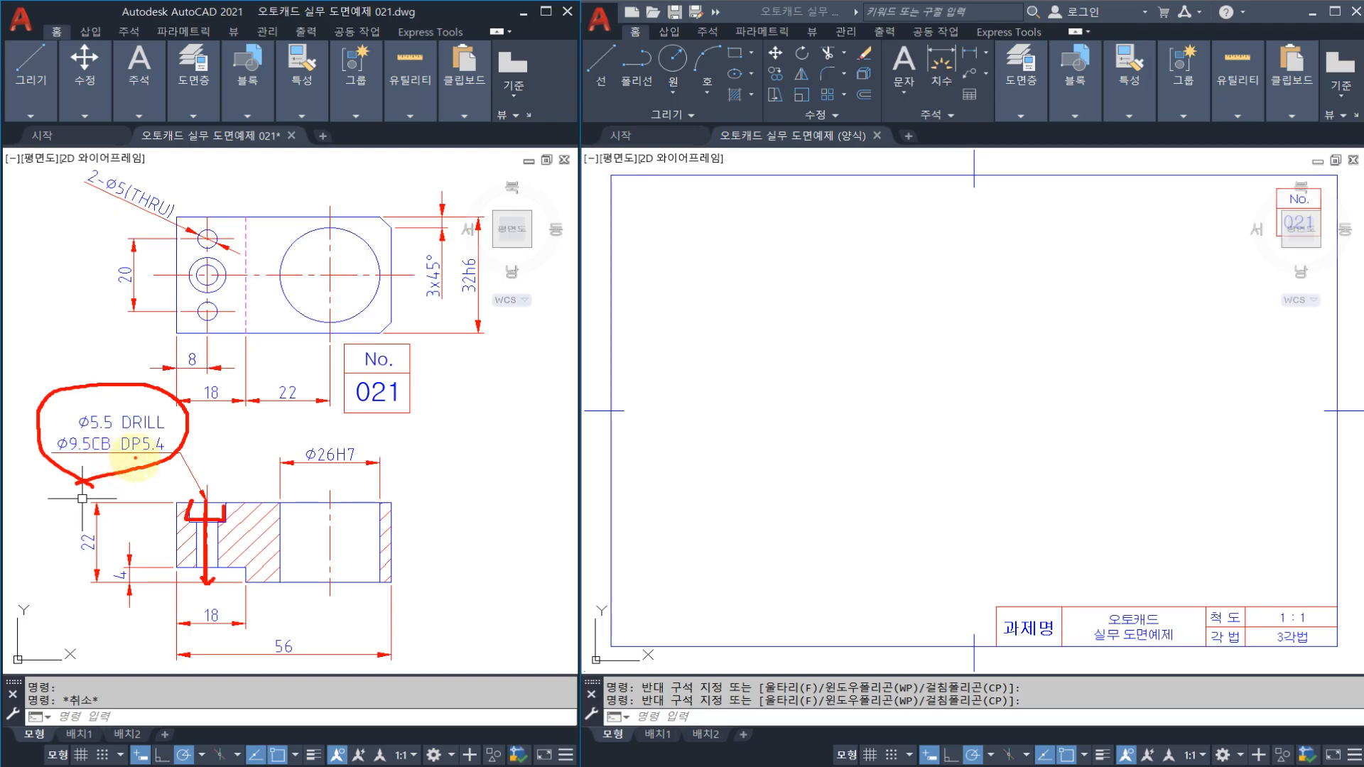
pyautogui.moveTo(226, 501)
pyautogui.mouseDown()
pyautogui.moveTo(260, 502)
pyautogui.moveTo(257, 519)
pyautogui.moveTo(274, 523)
pyautogui.moveTo(262, 518)
pyautogui.mouseUp()
pyautogui.moveTo(266, 507); pyautogui.dragTo(303, 524)
pyautogui.press('Escape')
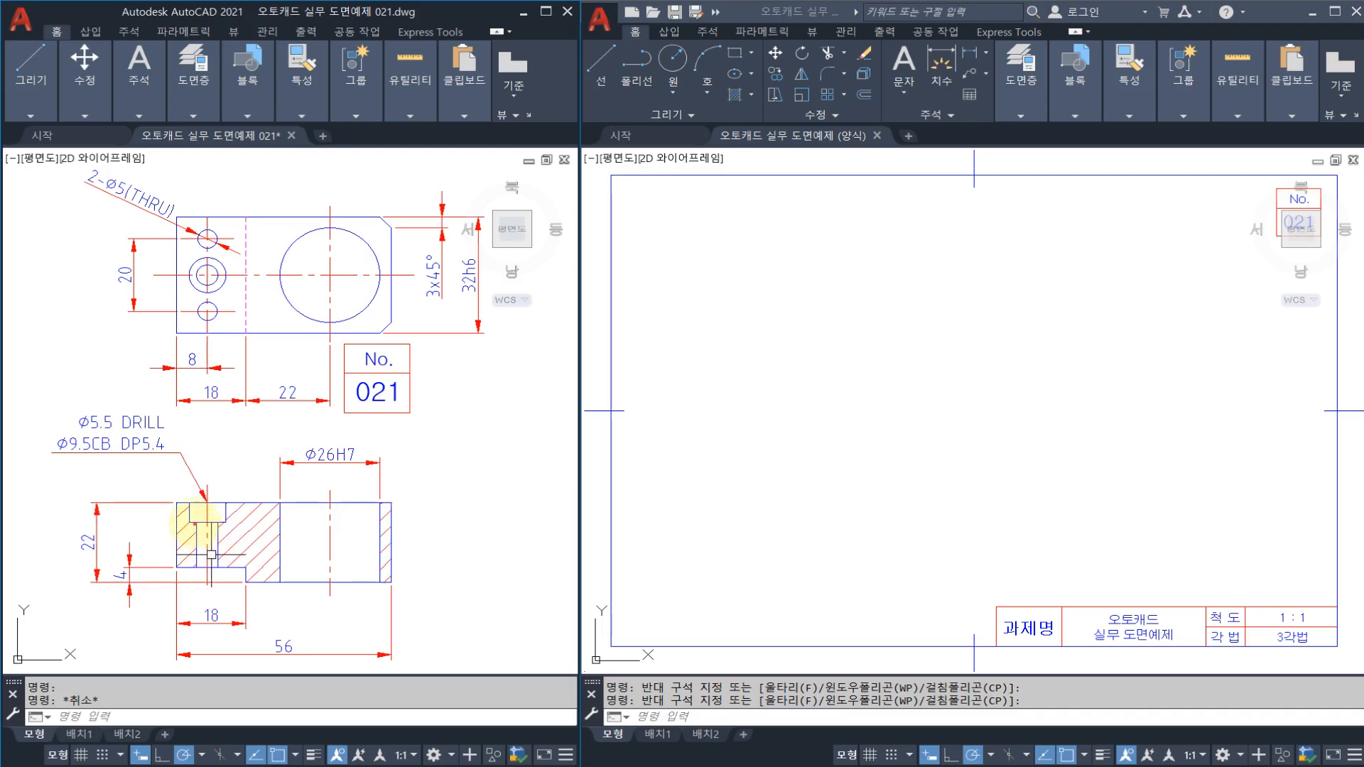
pyautogui.moveTo(196, 524); pyautogui.dragTo(191, 570)
pyautogui.moveTo(219, 522); pyautogui.dragTo(211, 573)
pyautogui.moveTo(152, 431)
pyautogui.mouseDown()
pyautogui.moveTo(131, 396)
pyautogui.moveTo(158, 429)
pyautogui.mouseUp()
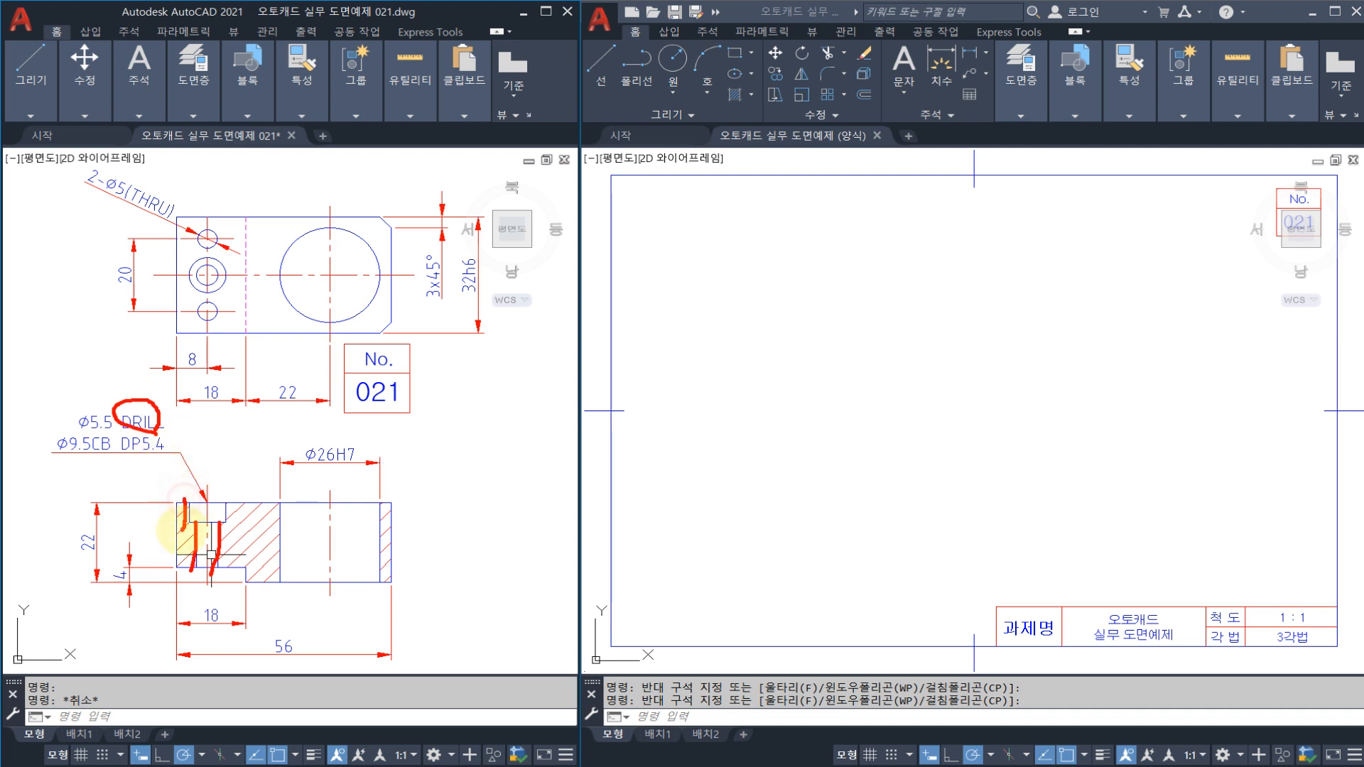
pyautogui.moveTo(226, 500); pyautogui.dragTo(220, 523)
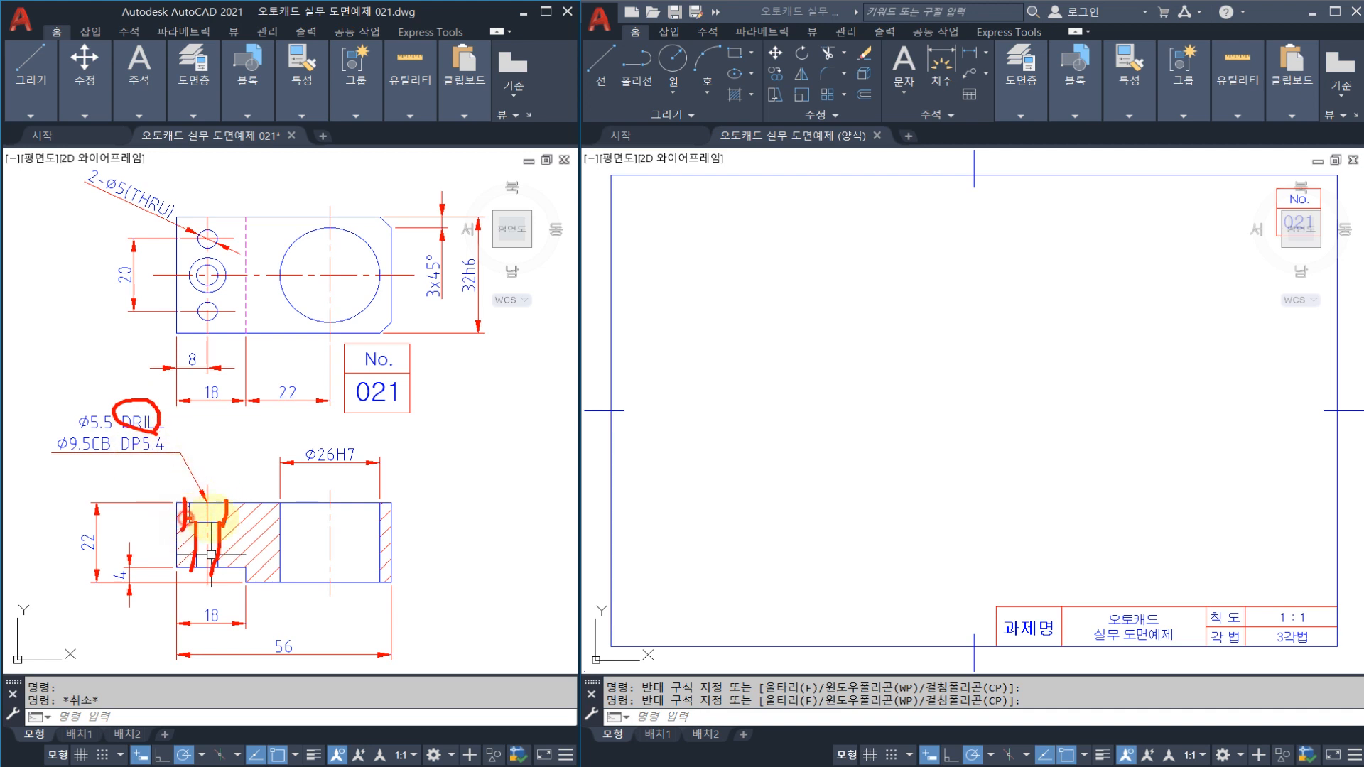
pyautogui.moveTo(186, 519); pyautogui.dragTo(322, 523)
pyautogui.moveTo(236, 506)
pyautogui.mouseDown()
pyautogui.moveTo(299, 505)
pyautogui.moveTo(253, 540)
pyautogui.mouseUp()
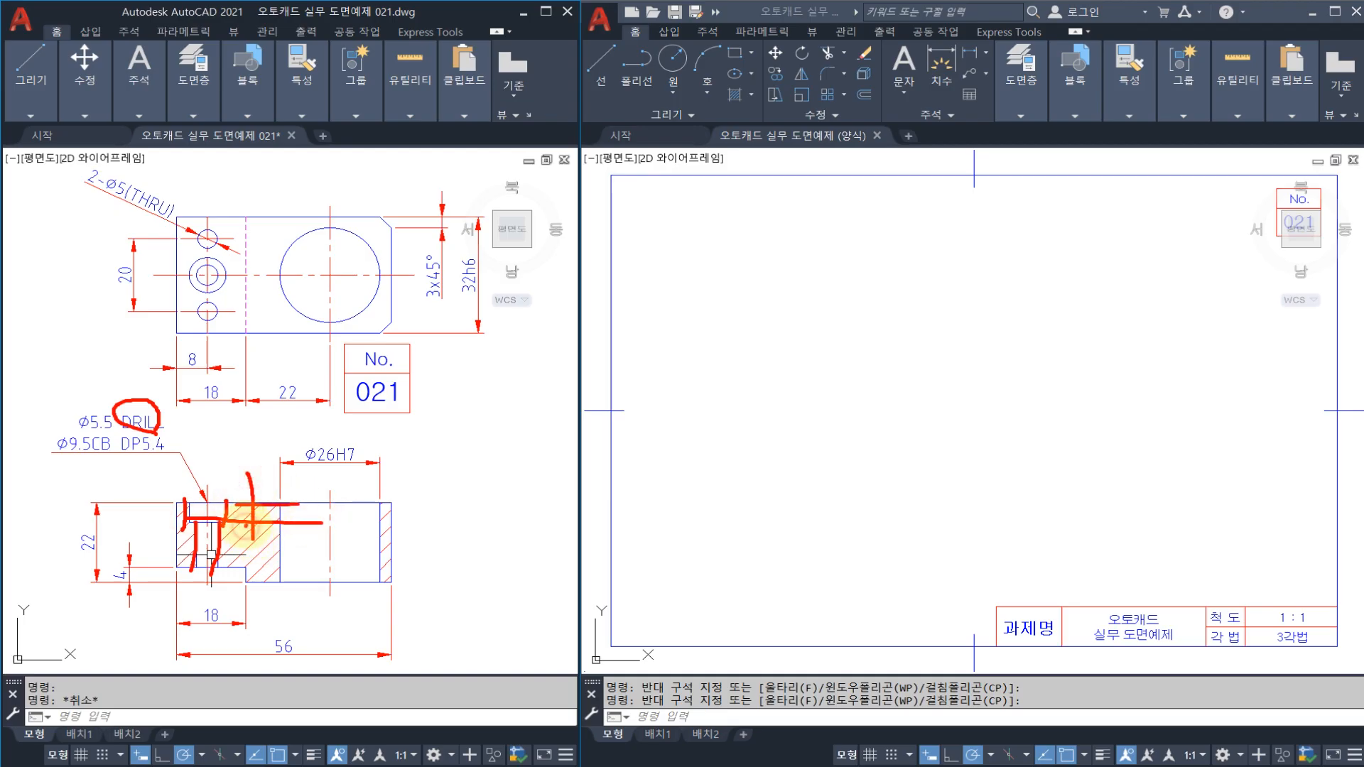
pyautogui.press('Escape')
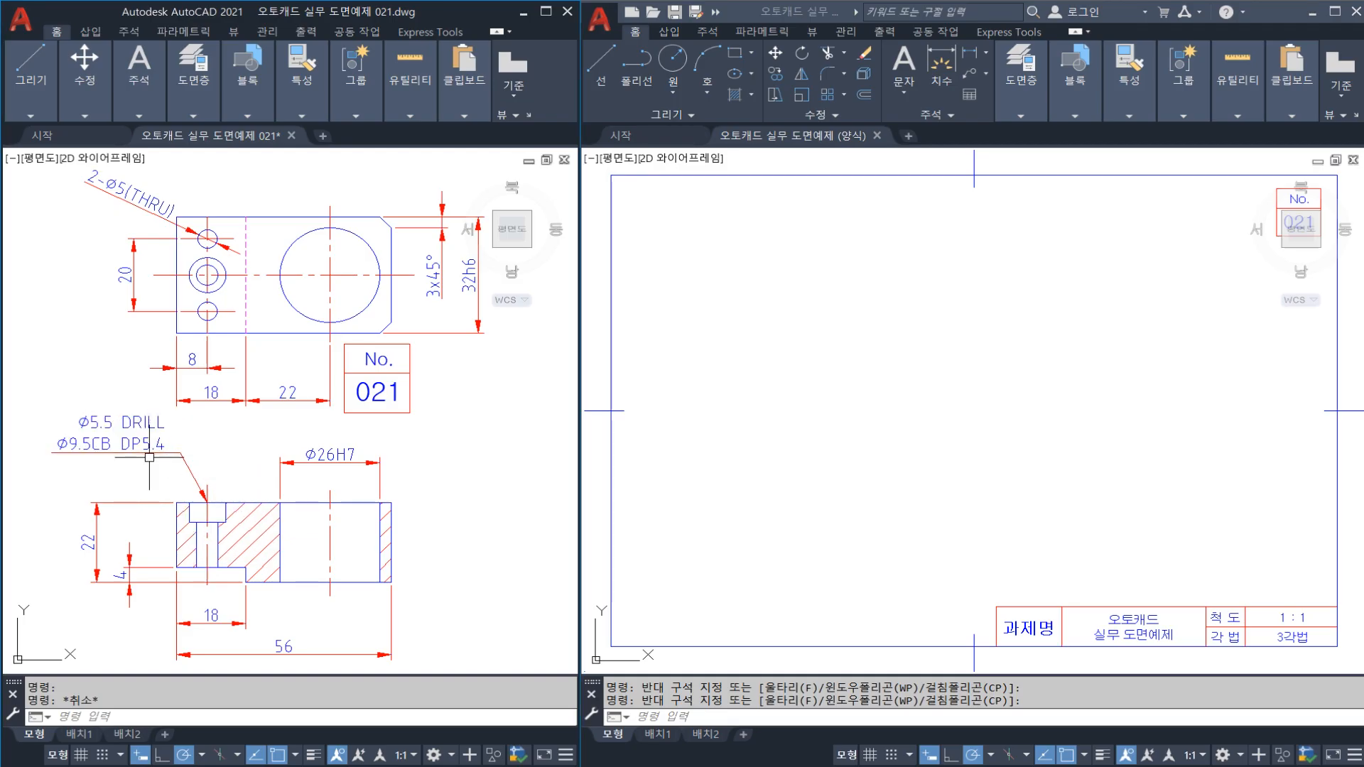
pyautogui.moveTo(131, 473)
pyautogui.mouseDown()
pyautogui.moveTo(106, 398)
pyautogui.moveTo(177, 462)
pyautogui.moveTo(89, 473)
pyautogui.moveTo(60, 405)
pyautogui.mouseUp()
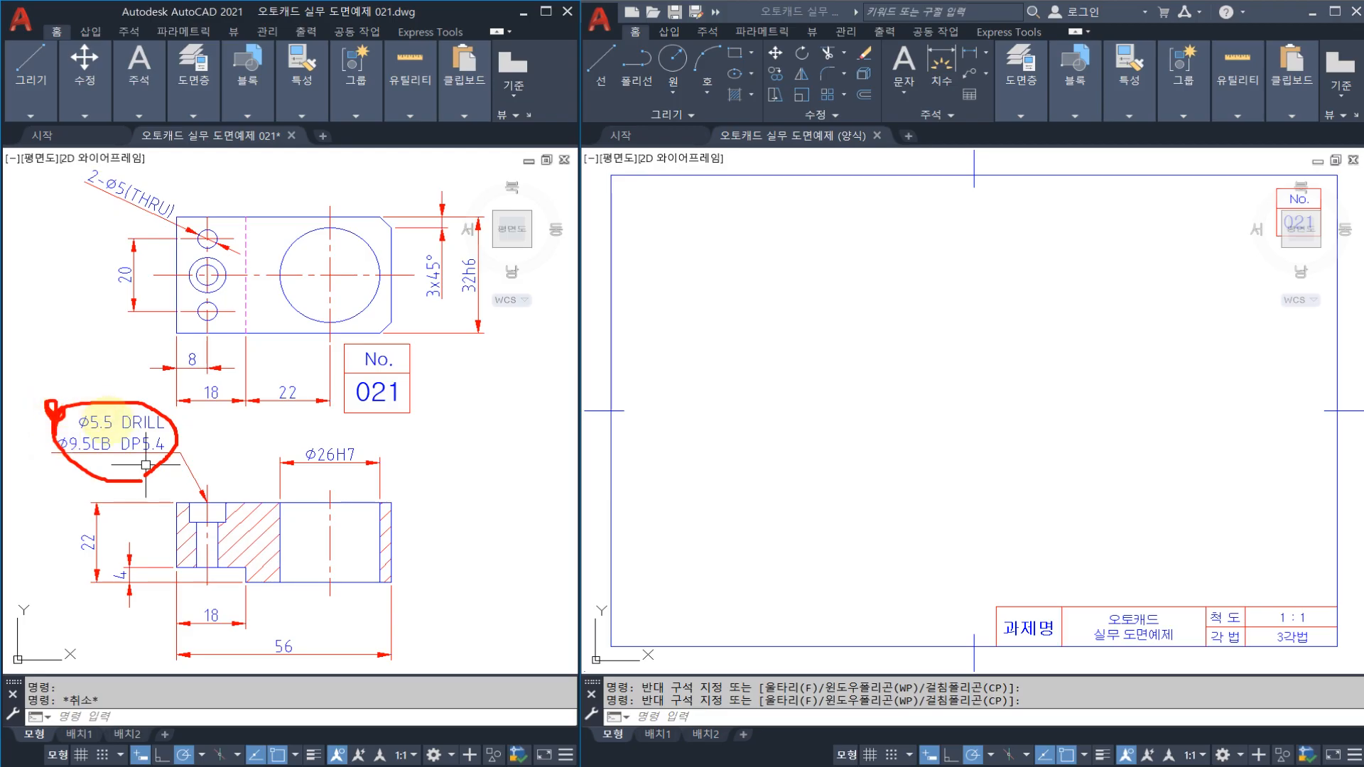
pyautogui.press('Escape')
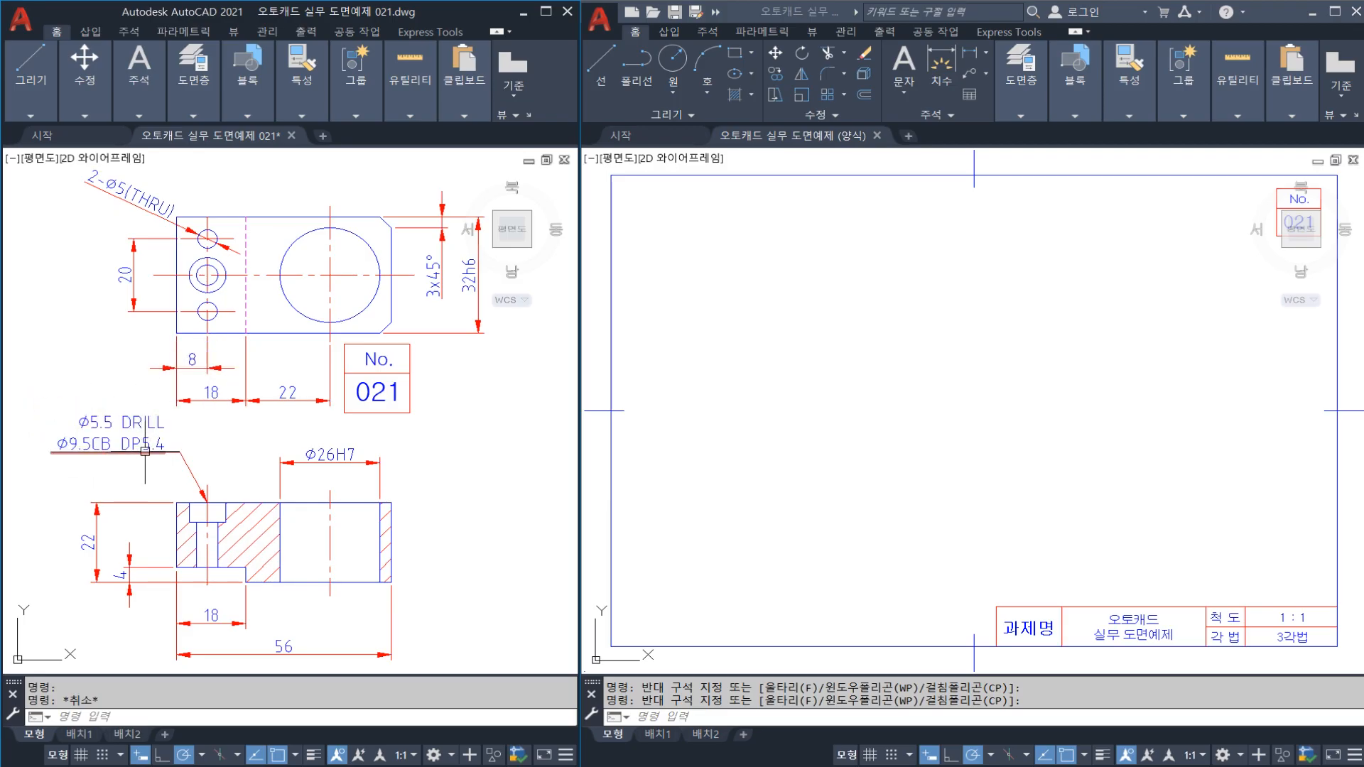
# Examine the two Ø5 through holes in the top view, their position off the section line, and their appearance from the side
pyautogui.click(159, 422)
pyautogui.click(151, 256)
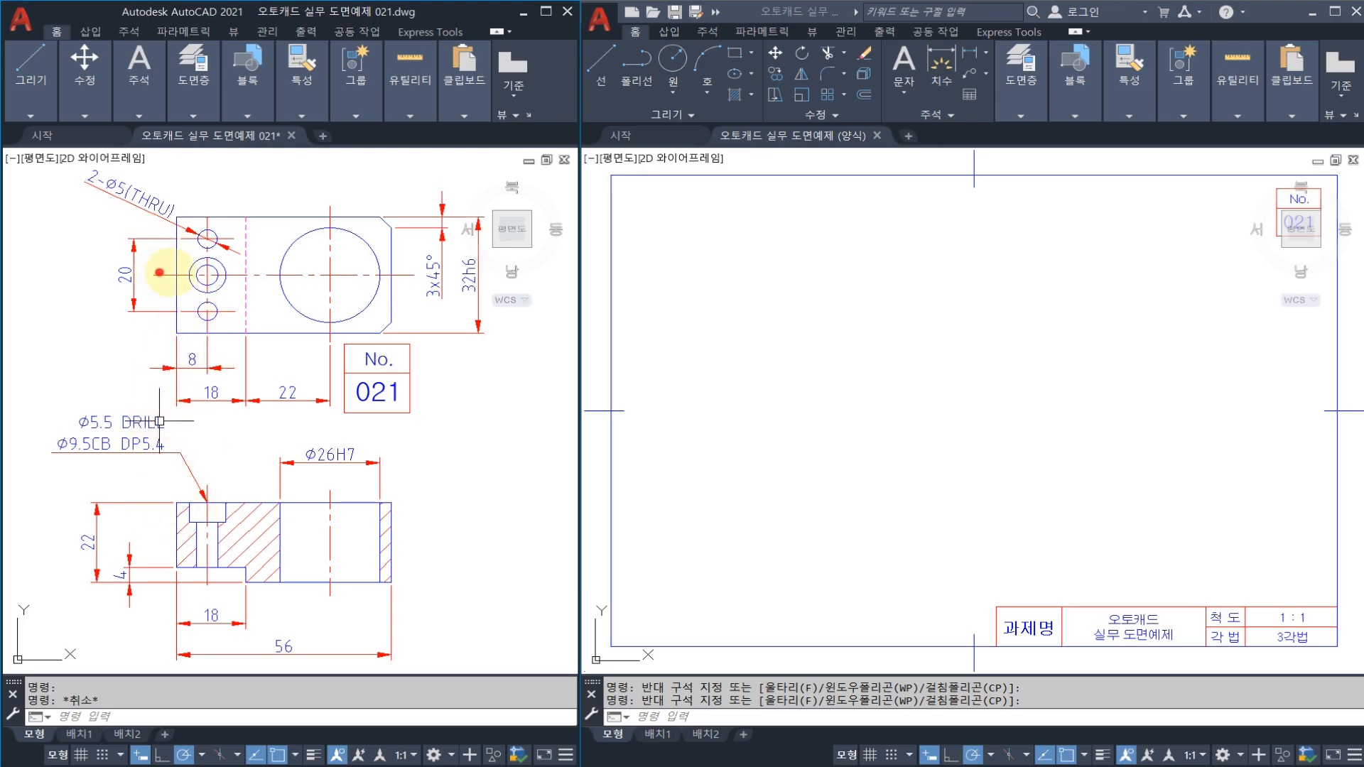
pyautogui.moveTo(159, 272); pyautogui.dragTo(438, 282)
pyautogui.moveTo(213, 250)
pyautogui.mouseDown()
pyautogui.moveTo(186, 249)
pyautogui.moveTo(190, 225)
pyautogui.moveTo(227, 249)
pyautogui.mouseUp()
pyautogui.moveTo(206, 301); pyautogui.dragTo(221, 313)
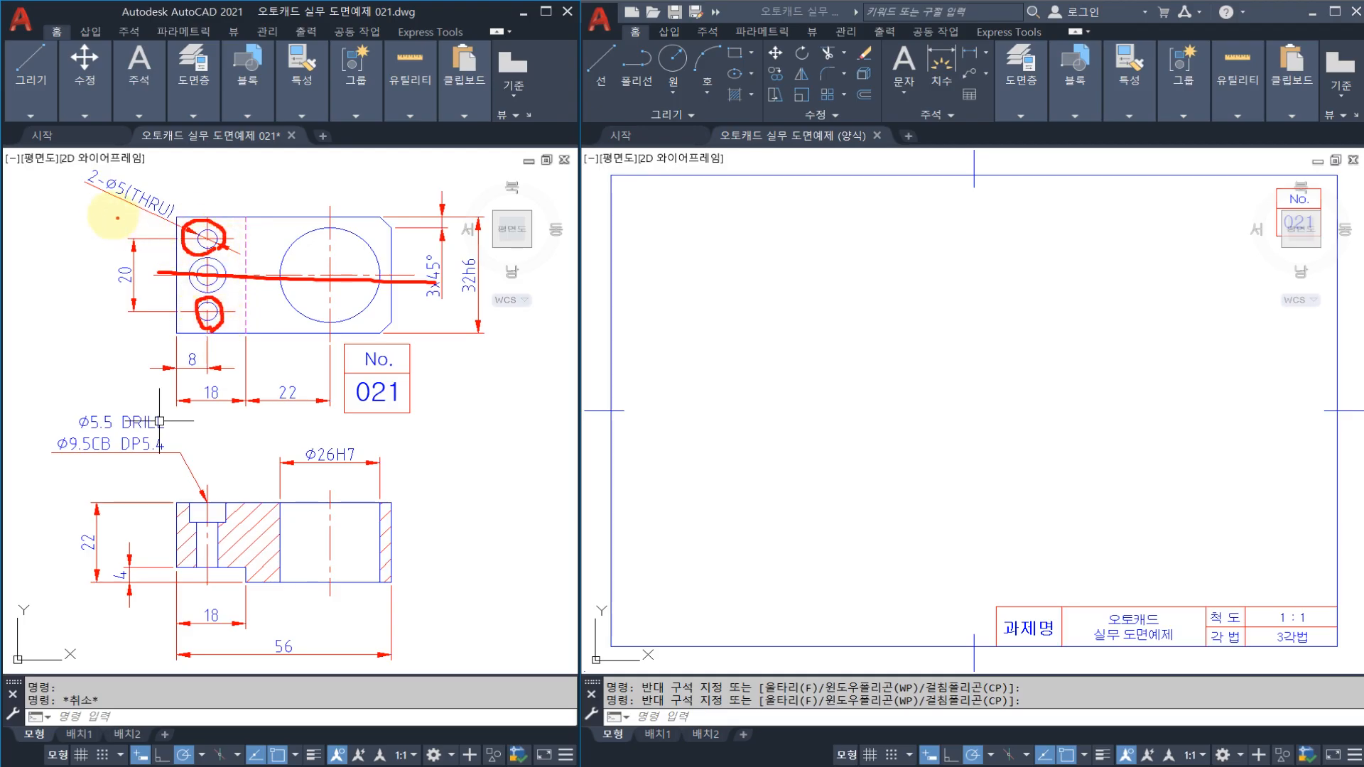
pyautogui.moveTo(104, 197); pyautogui.dragTo(112, 204)
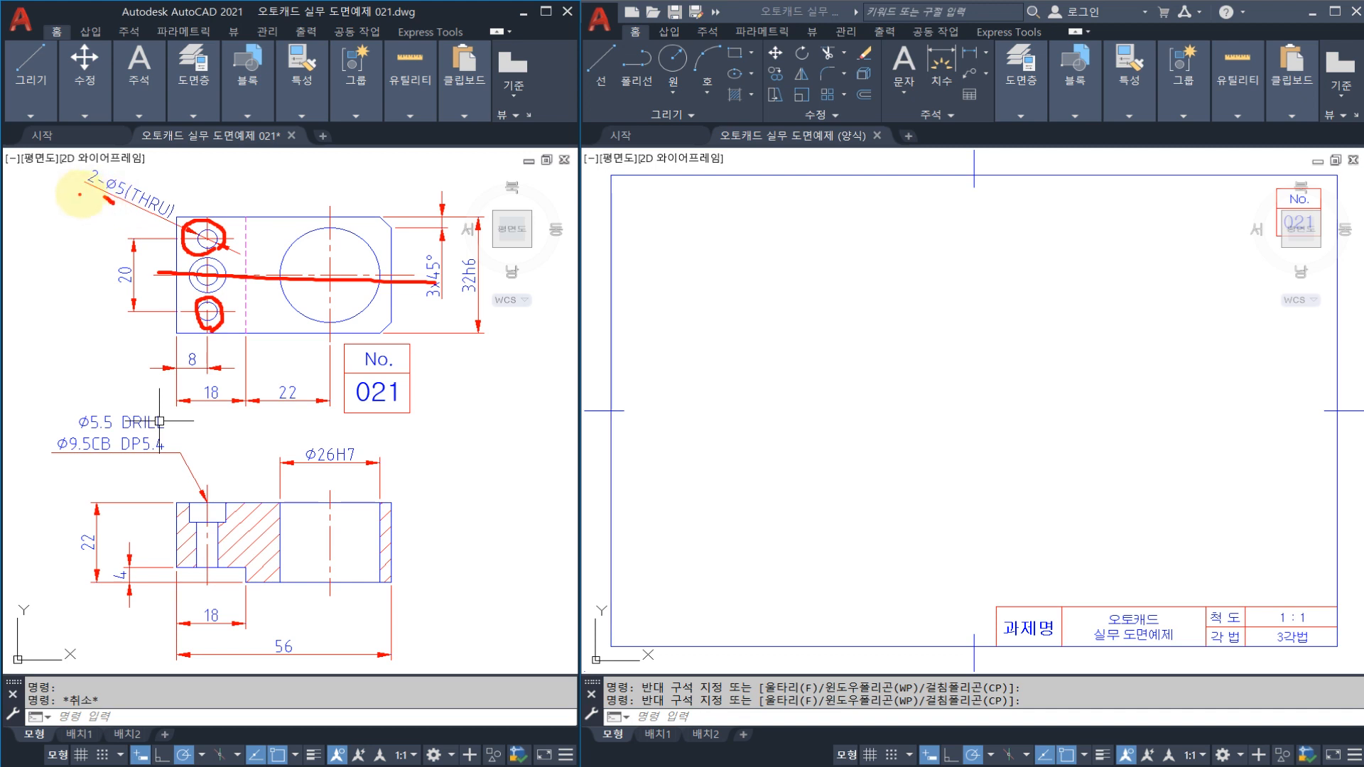
pyautogui.moveTo(145, 541); pyautogui.dragTo(133, 497)
pyautogui.press('Escape')
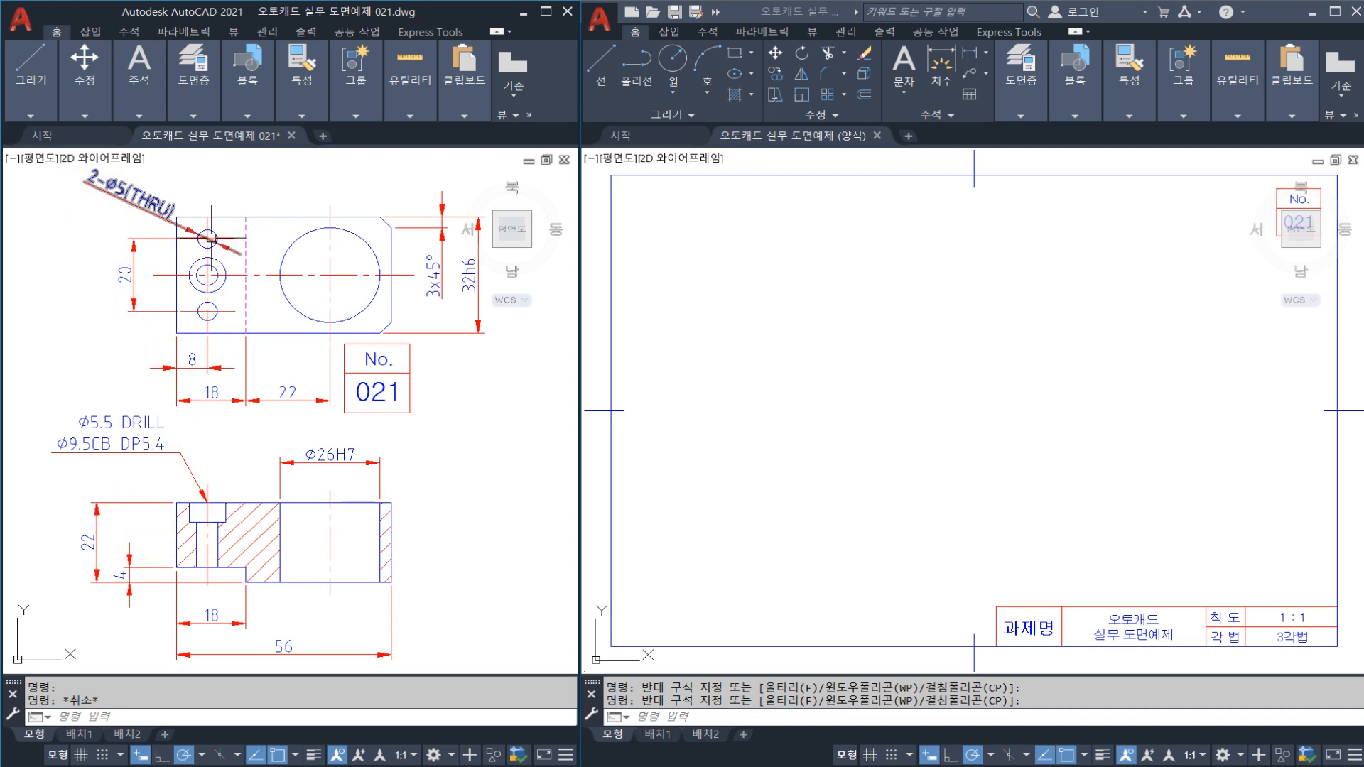
pyautogui.moveTo(199, 242); pyautogui.dragTo(215, 246)
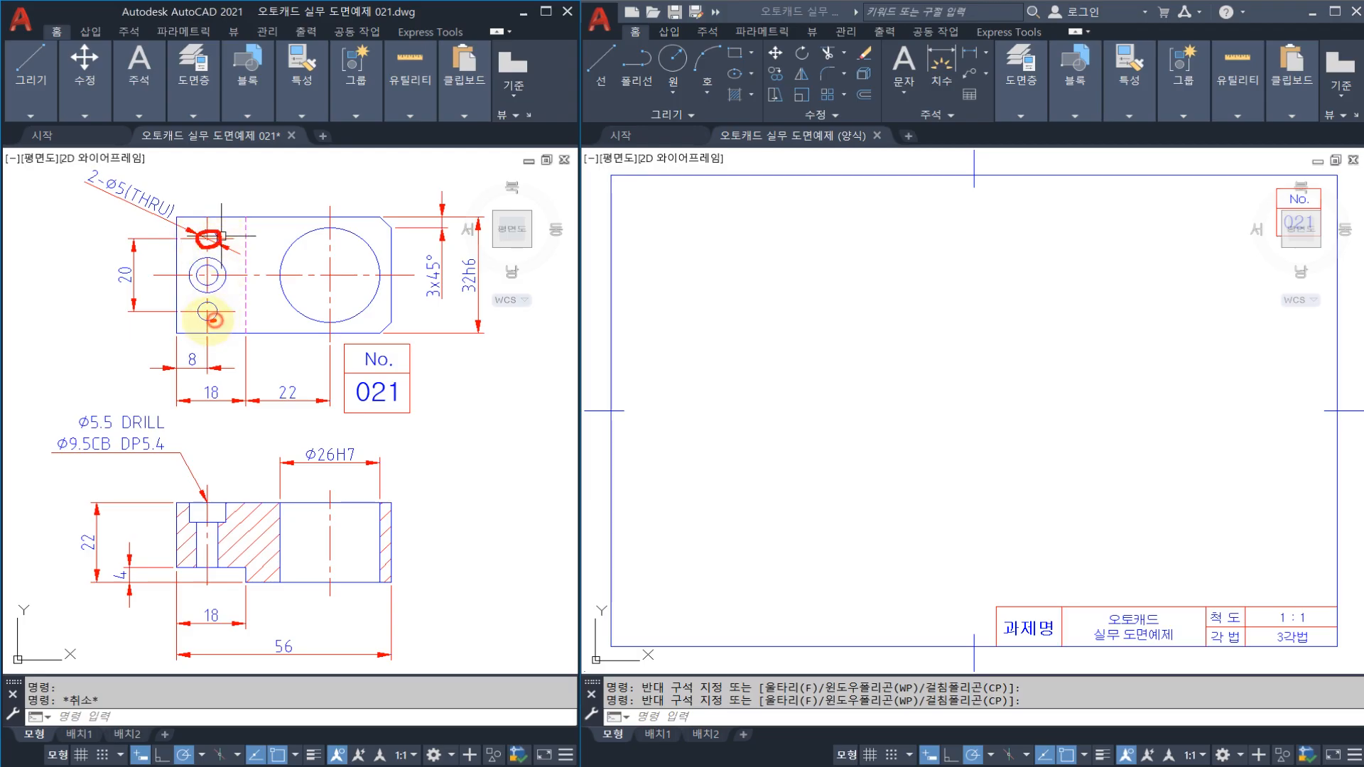
pyautogui.moveTo(212, 318); pyautogui.dragTo(216, 311)
pyautogui.moveTo(227, 234)
pyautogui.mouseDown()
pyautogui.moveTo(305, 191)
pyautogui.moveTo(295, 212)
pyautogui.mouseUp()
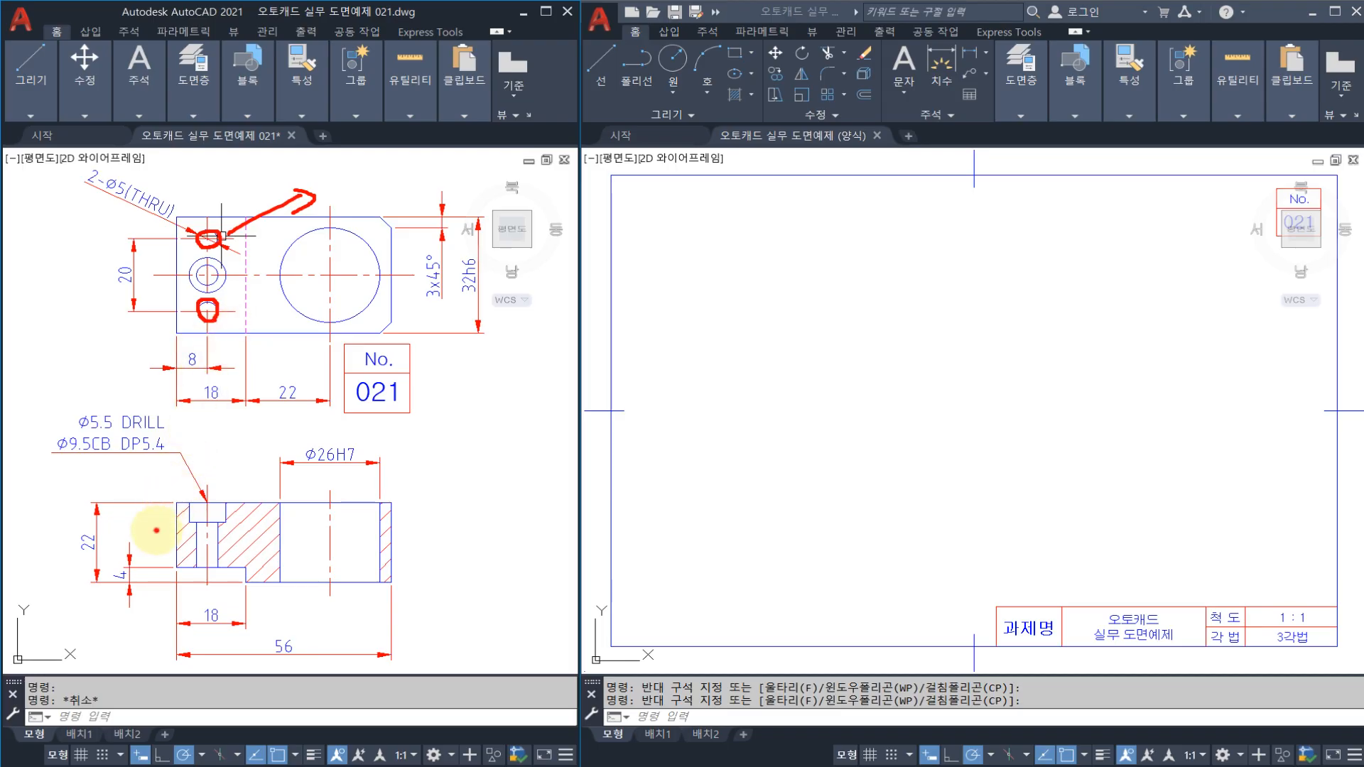
pyautogui.moveTo(157, 531); pyautogui.dragTo(95, 532)
pyautogui.moveTo(104, 515)
pyautogui.mouseDown()
pyautogui.moveTo(94, 533)
pyautogui.moveTo(126, 554)
pyautogui.mouseUp()
pyautogui.moveTo(41, 483)
pyautogui.mouseDown()
pyautogui.moveTo(37, 558)
pyautogui.moveTo(147, 500)
pyautogui.moveTo(111, 584)
pyautogui.moveTo(45, 573)
pyautogui.mouseUp()
pyautogui.moveTo(32, 545); pyautogui.dragTo(113, 548)
pyautogui.moveTo(60, 489)
pyautogui.mouseDown()
pyautogui.moveTo(74, 579)
pyautogui.moveTo(73, 543)
pyautogui.moveTo(68, 559)
pyautogui.mouseUp()
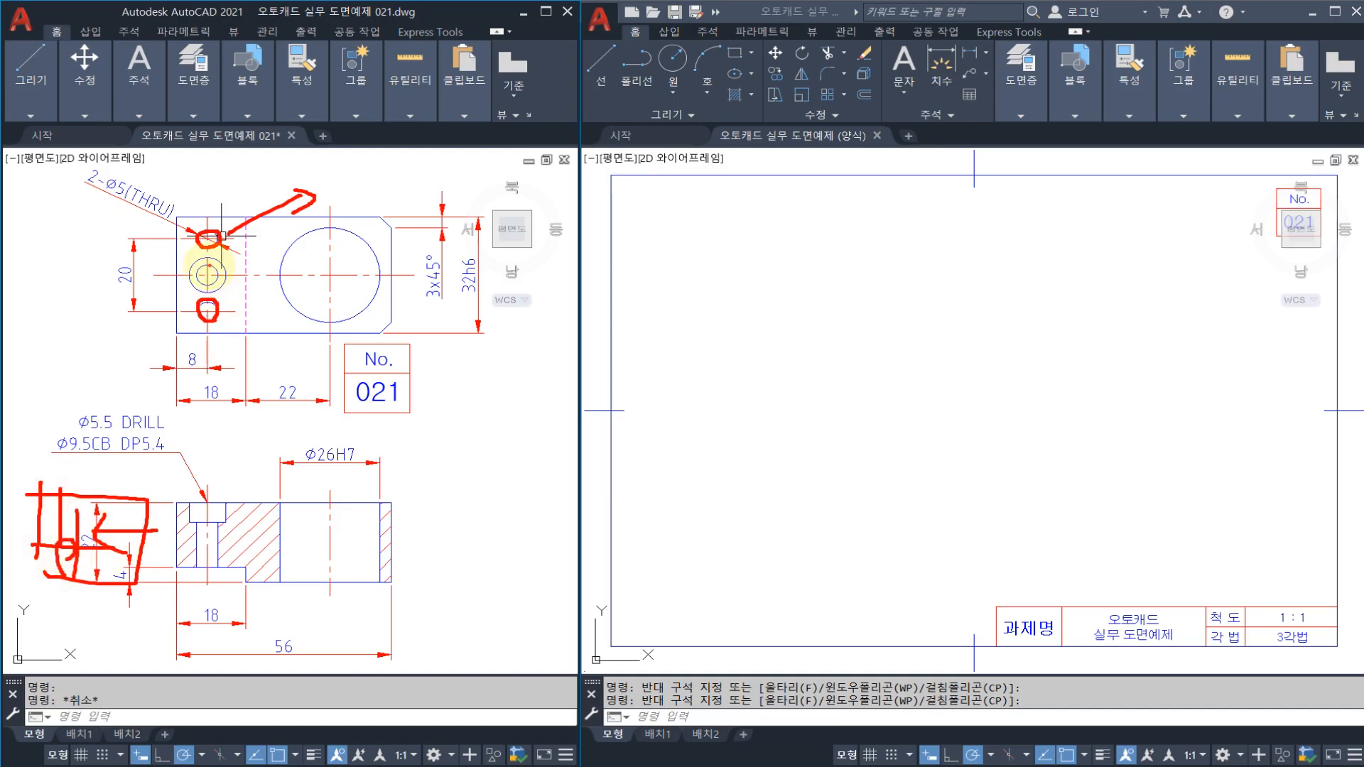
# Examine the 3x45° chamfer note, its C3 equivalent, and the chamfered corners it refers to in the top view
pyautogui.press('Escape')
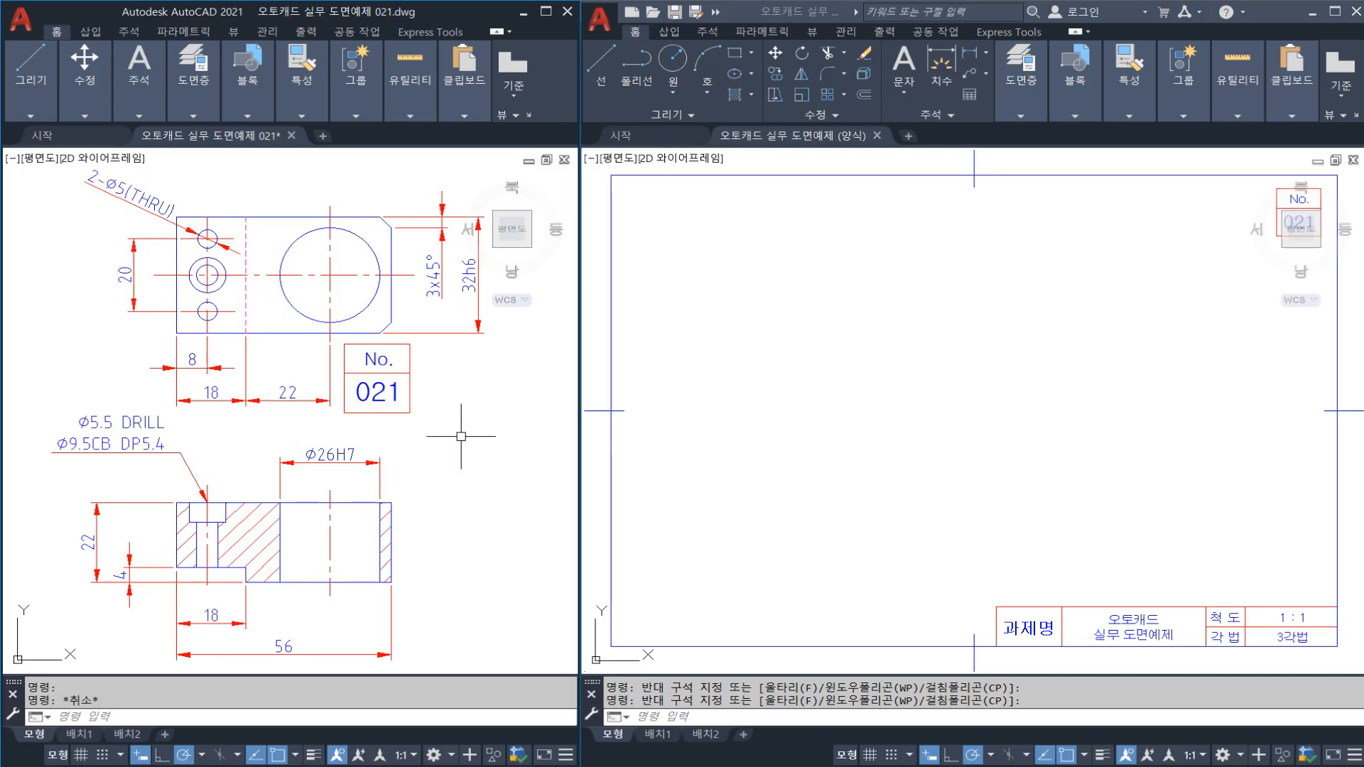
pyautogui.click(481, 426)
pyautogui.click(471, 438)
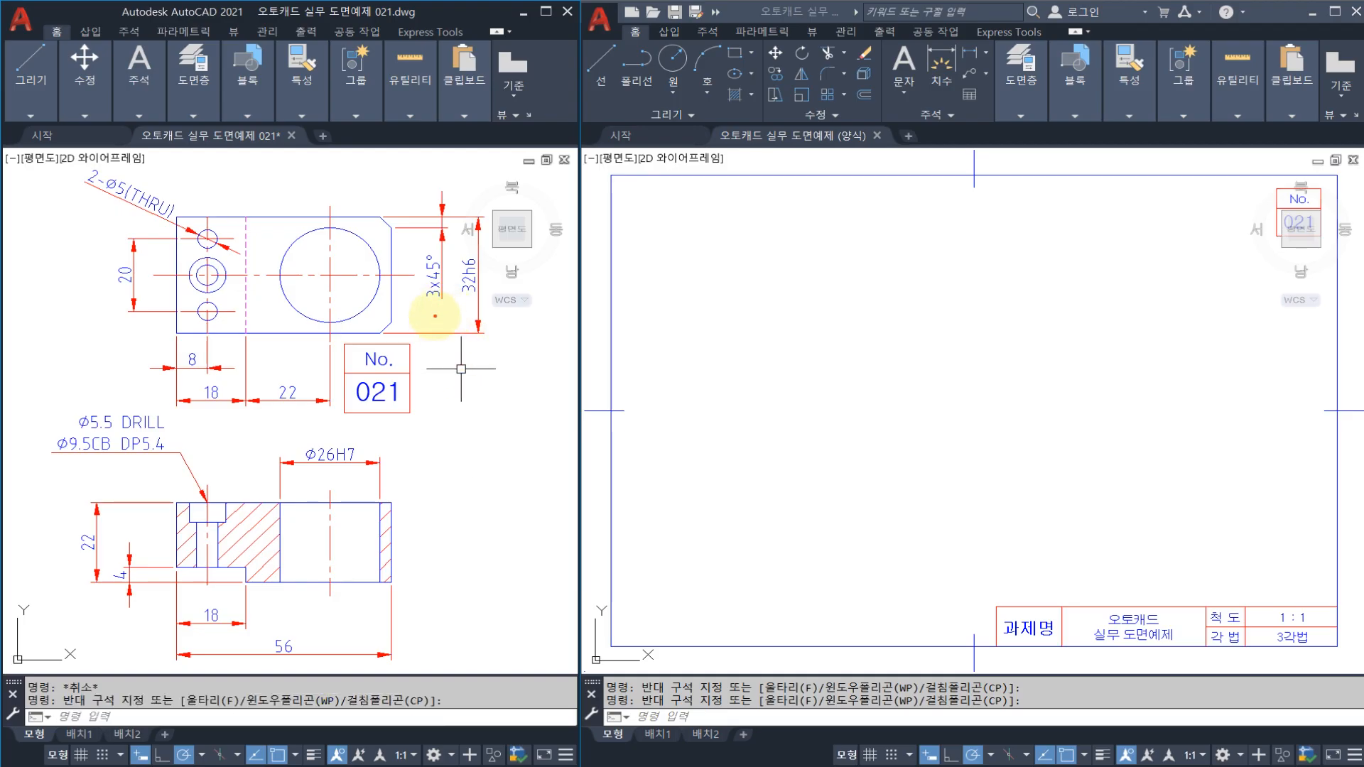
pyautogui.moveTo(433, 315)
pyautogui.mouseDown()
pyautogui.moveTo(402, 269)
pyautogui.moveTo(446, 249)
pyautogui.moveTo(458, 285)
pyautogui.moveTo(433, 368)
pyautogui.moveTo(442, 335)
pyautogui.mouseUp()
pyautogui.moveTo(446, 414)
pyautogui.mouseDown()
pyautogui.moveTo(427, 469)
pyautogui.moveTo(483, 467)
pyautogui.mouseUp()
pyautogui.moveTo(517, 410)
pyautogui.mouseDown()
pyautogui.moveTo(518, 465)
pyautogui.moveTo(502, 466)
pyautogui.mouseUp()
pyautogui.moveTo(465, 501)
pyautogui.mouseDown()
pyautogui.moveTo(554, 490)
pyautogui.moveTo(484, 491)
pyautogui.moveTo(532, 494)
pyautogui.mouseUp()
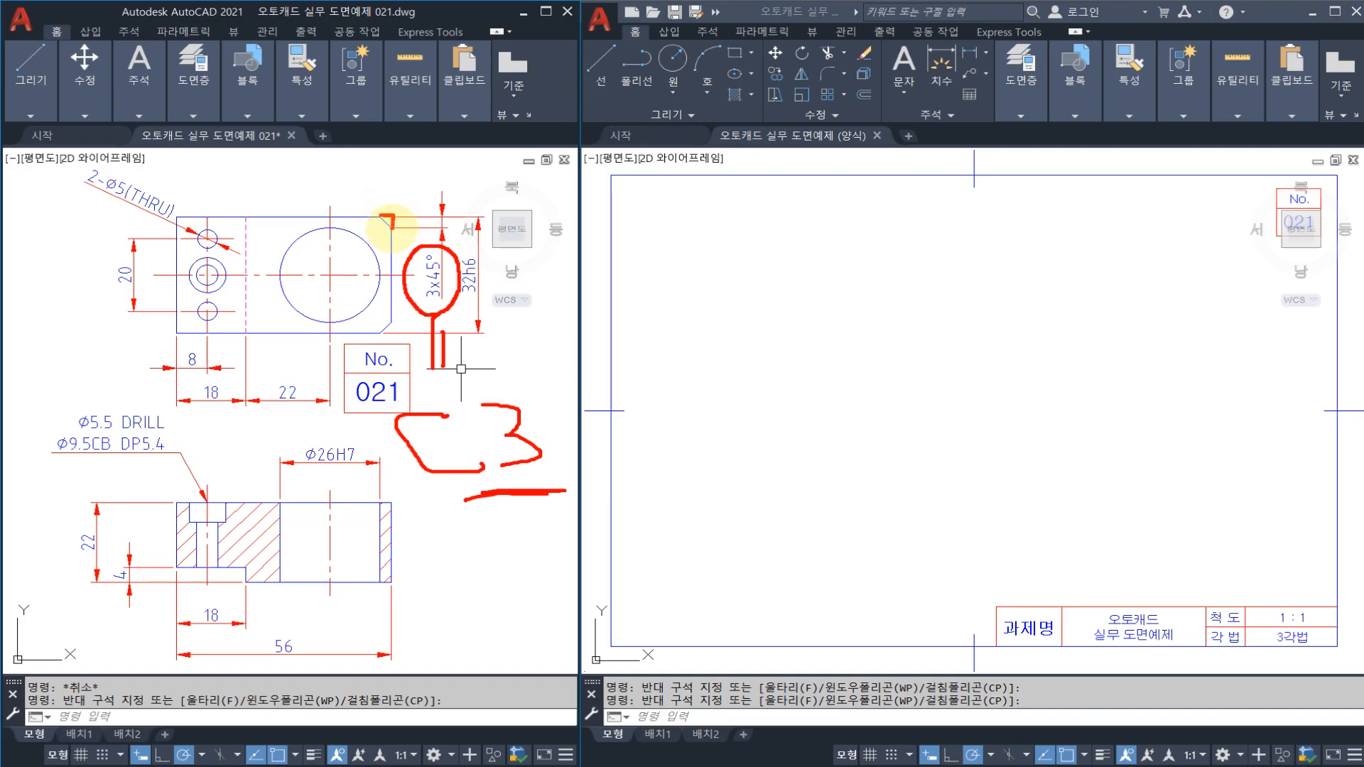
pyautogui.press('Escape')
pyautogui.press('Escape')
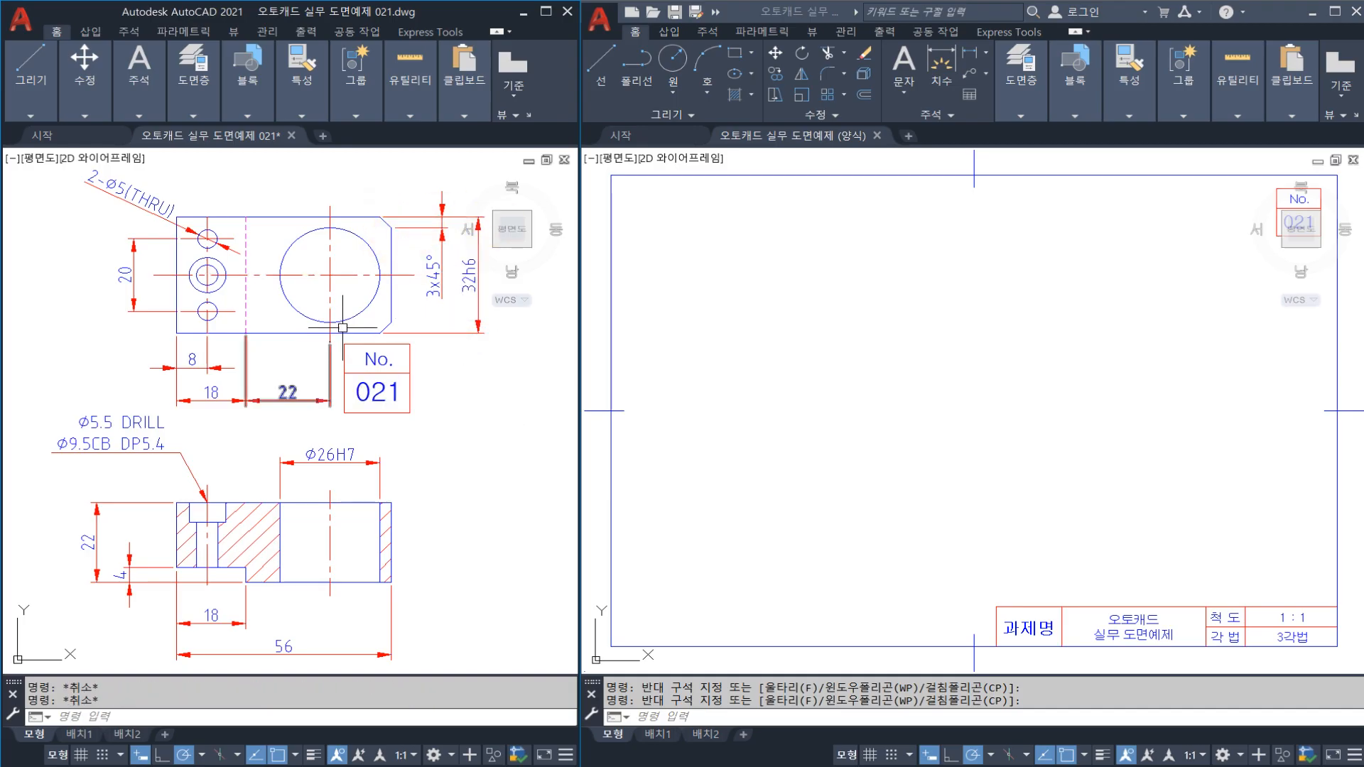
# Examine the Ø26H7 and 32h6 tolerances against the large bore and the long outer edges in the top view
pyautogui.click(449, 456)
pyautogui.press('Escape')
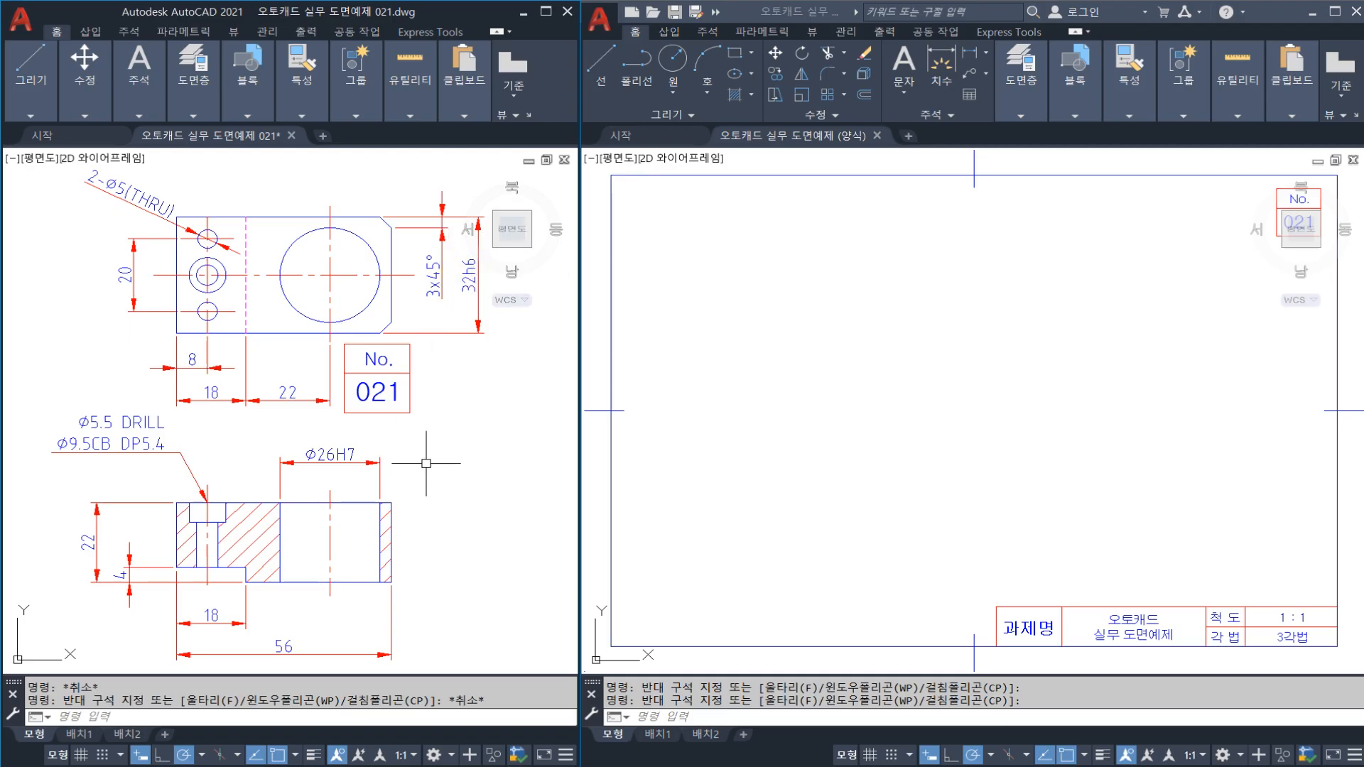
pyautogui.click(335, 502)
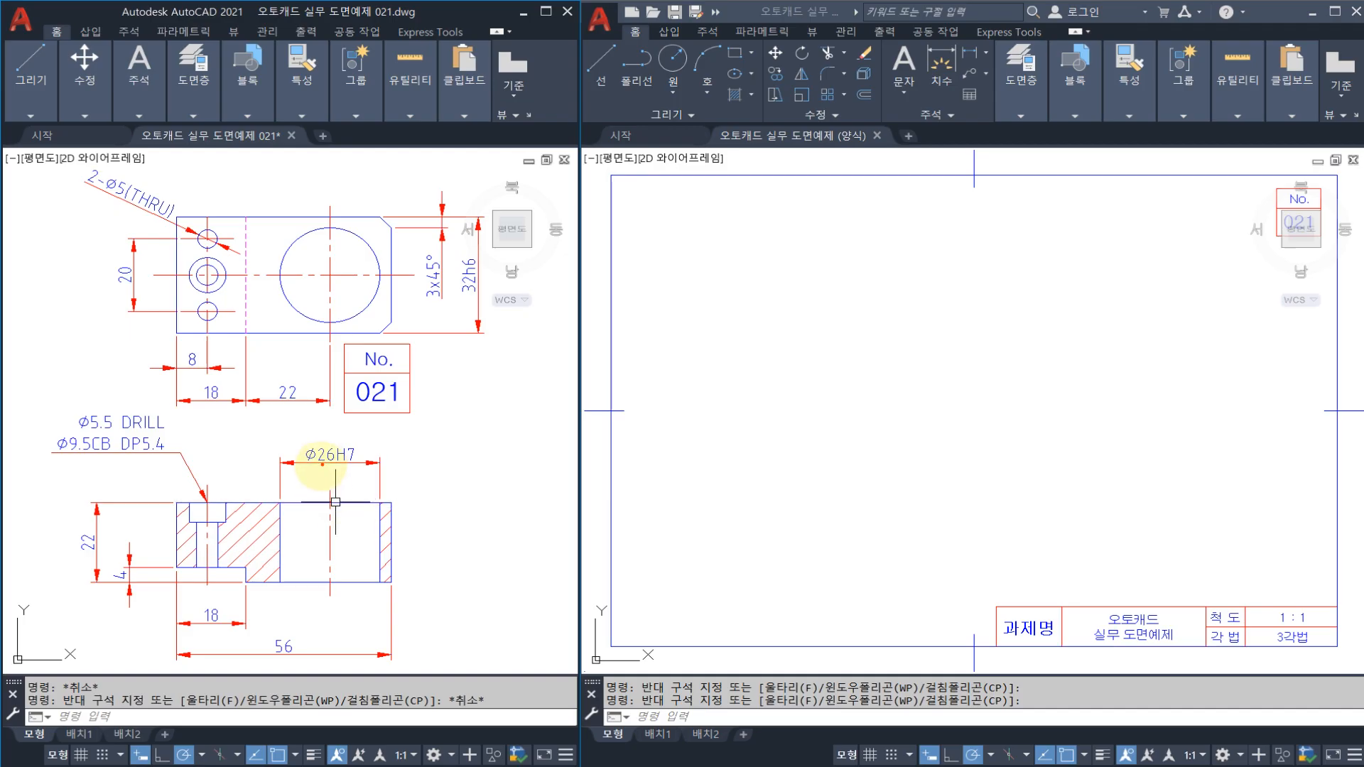
pyautogui.moveTo(364, 265)
pyautogui.mouseDown()
pyautogui.moveTo(349, 316)
pyautogui.moveTo(292, 261)
pyautogui.moveTo(370, 242)
pyautogui.mouseUp()
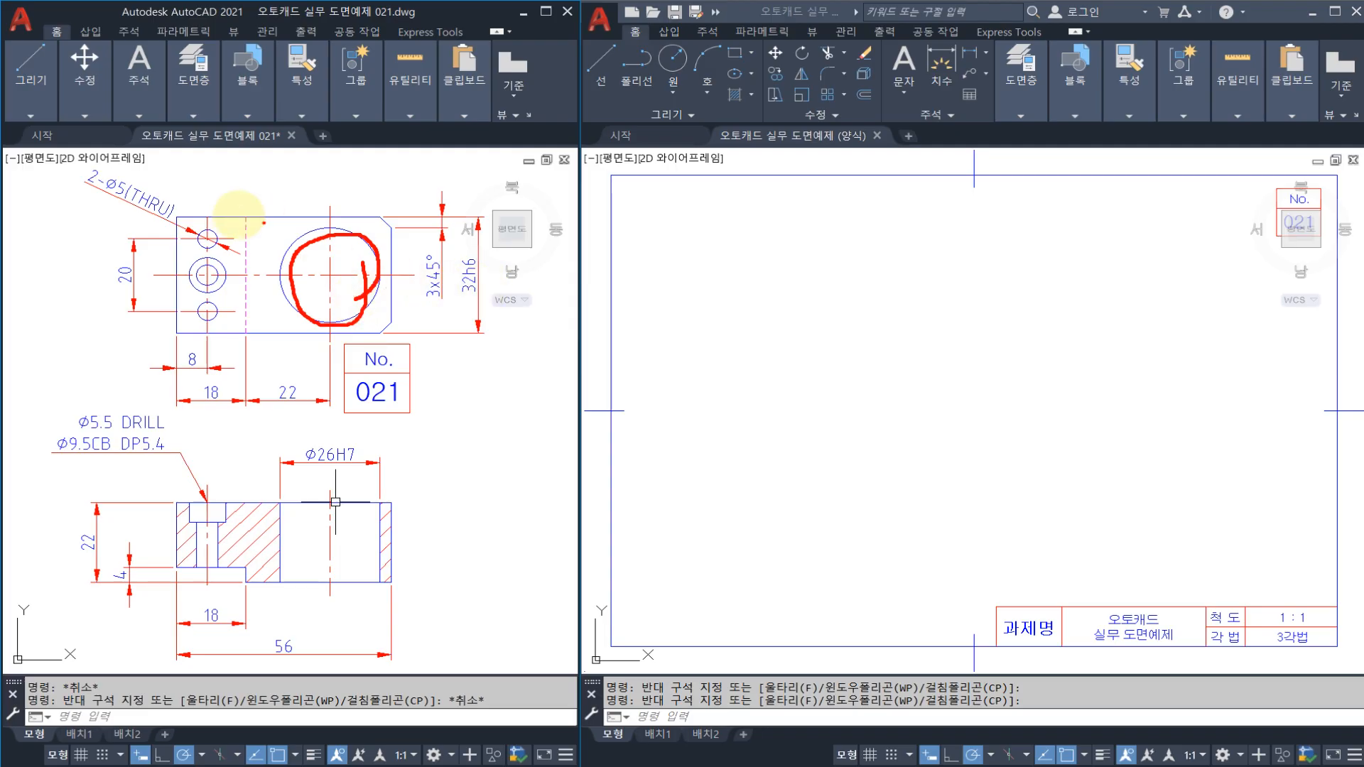
pyautogui.moveTo(172, 215); pyautogui.dragTo(362, 217)
pyautogui.moveTo(183, 336); pyautogui.dragTo(340, 335)
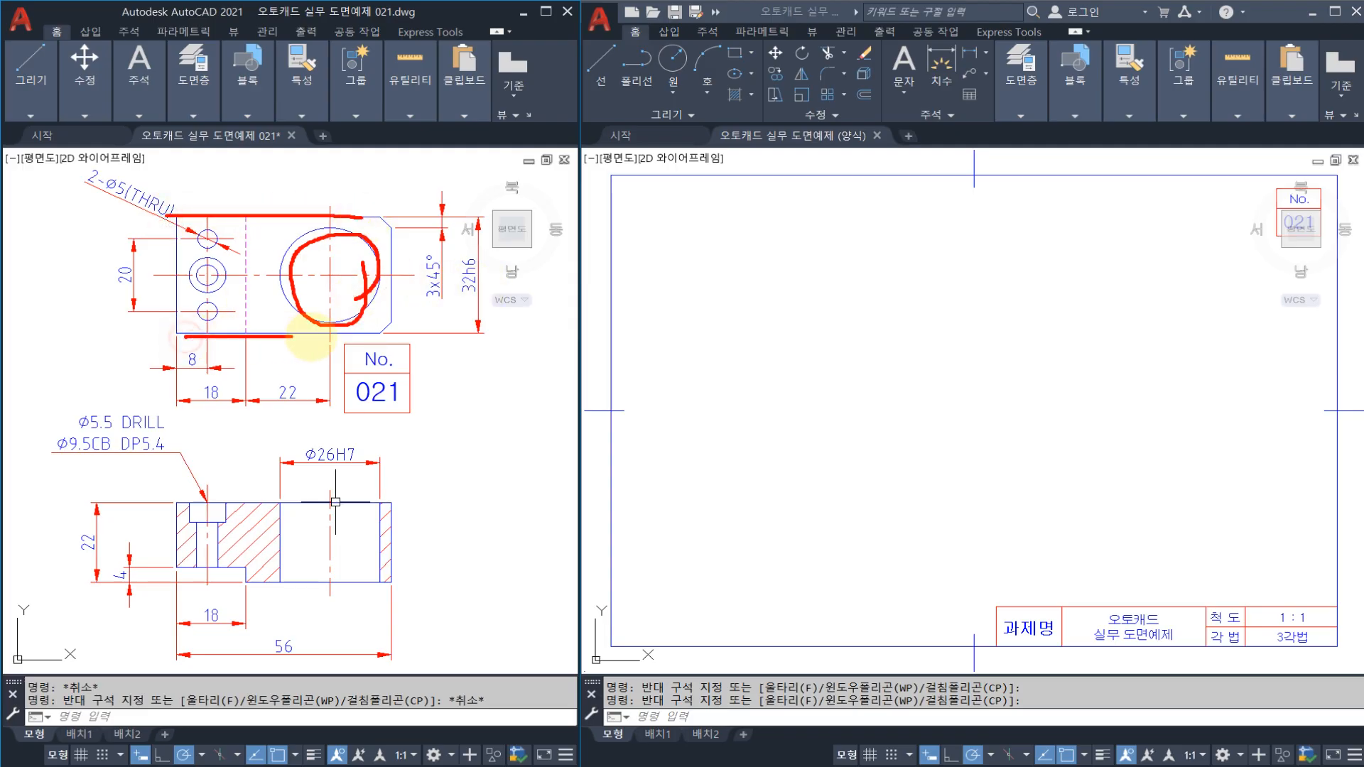
pyautogui.moveTo(167, 336)
pyautogui.mouseDown()
pyautogui.moveTo(99, 366)
pyautogui.moveTo(116, 388)
pyautogui.mouseUp()
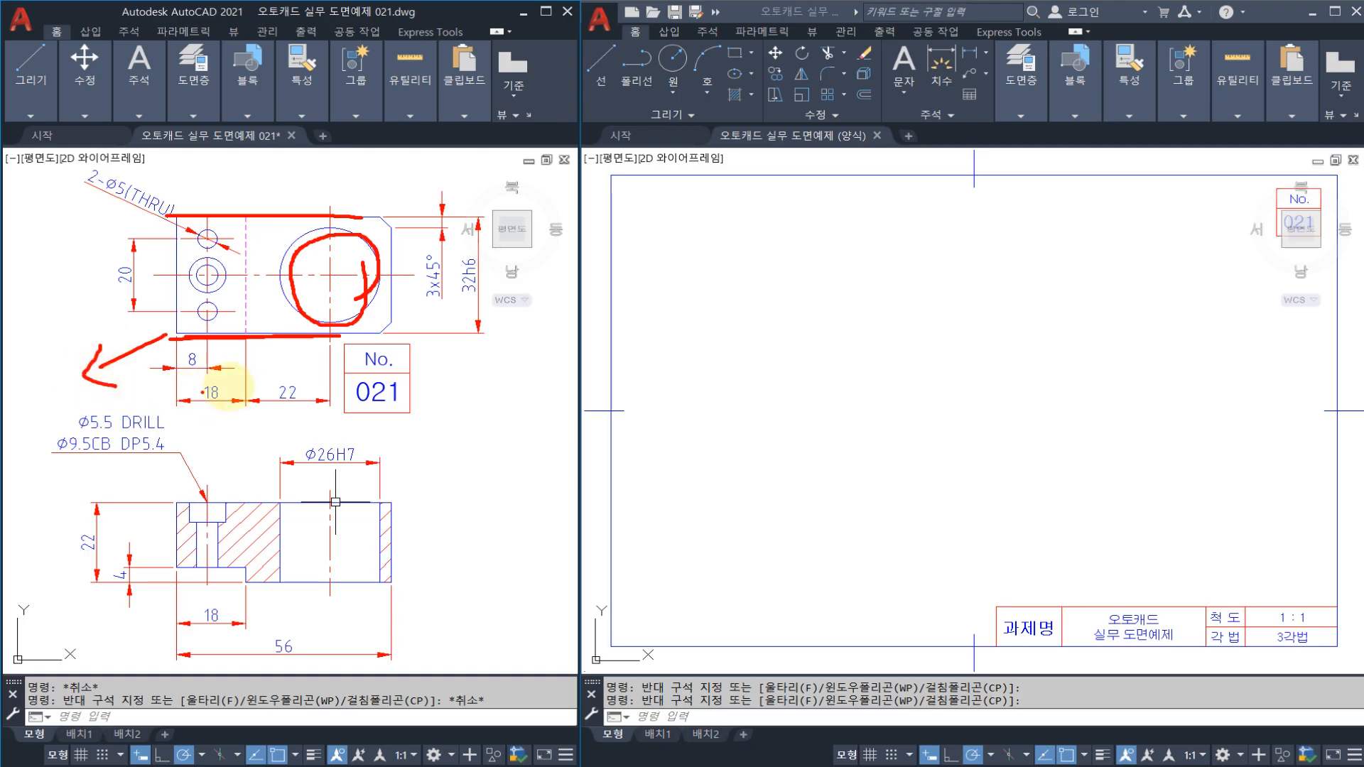
pyautogui.press('Escape')
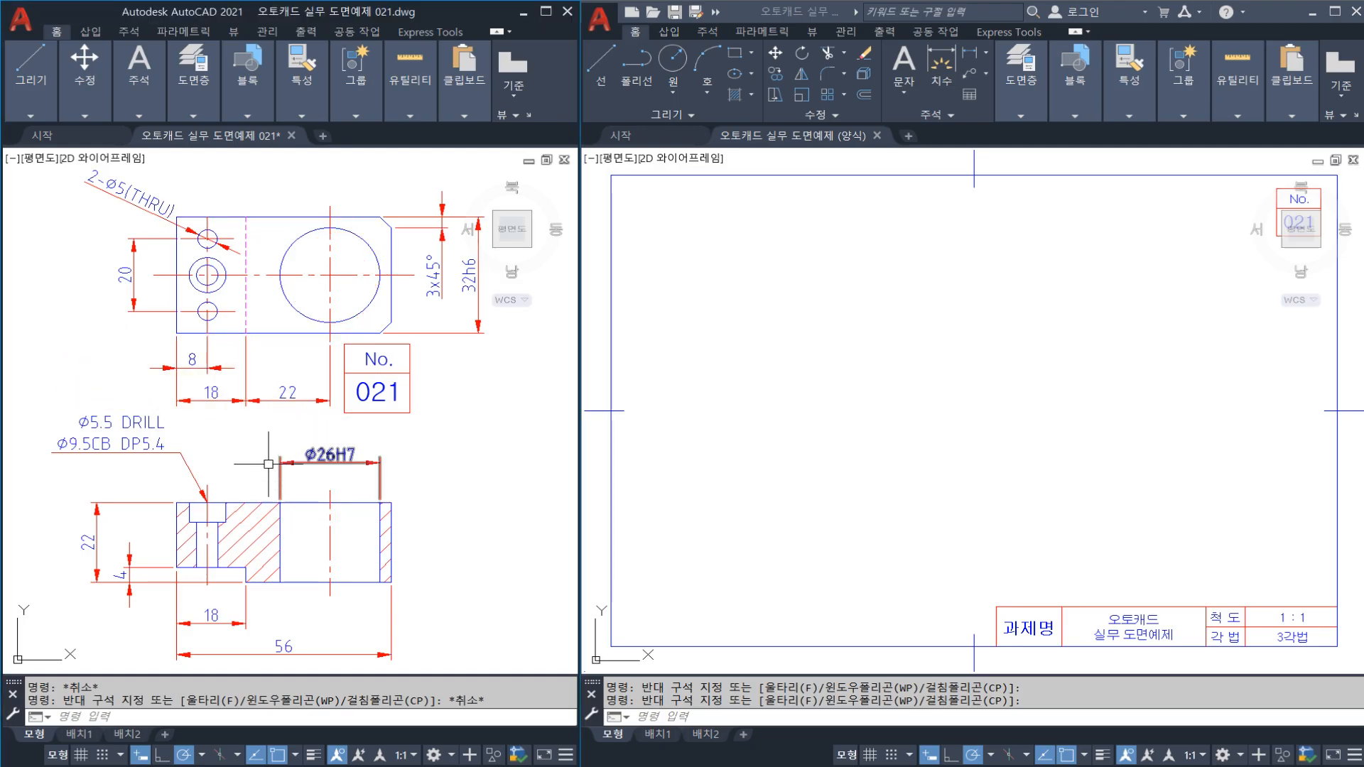
# Examine the step along the underside in the section view and relate it to the dashed hidden line in the top view
pyautogui.hotkey('ctrl', '2')
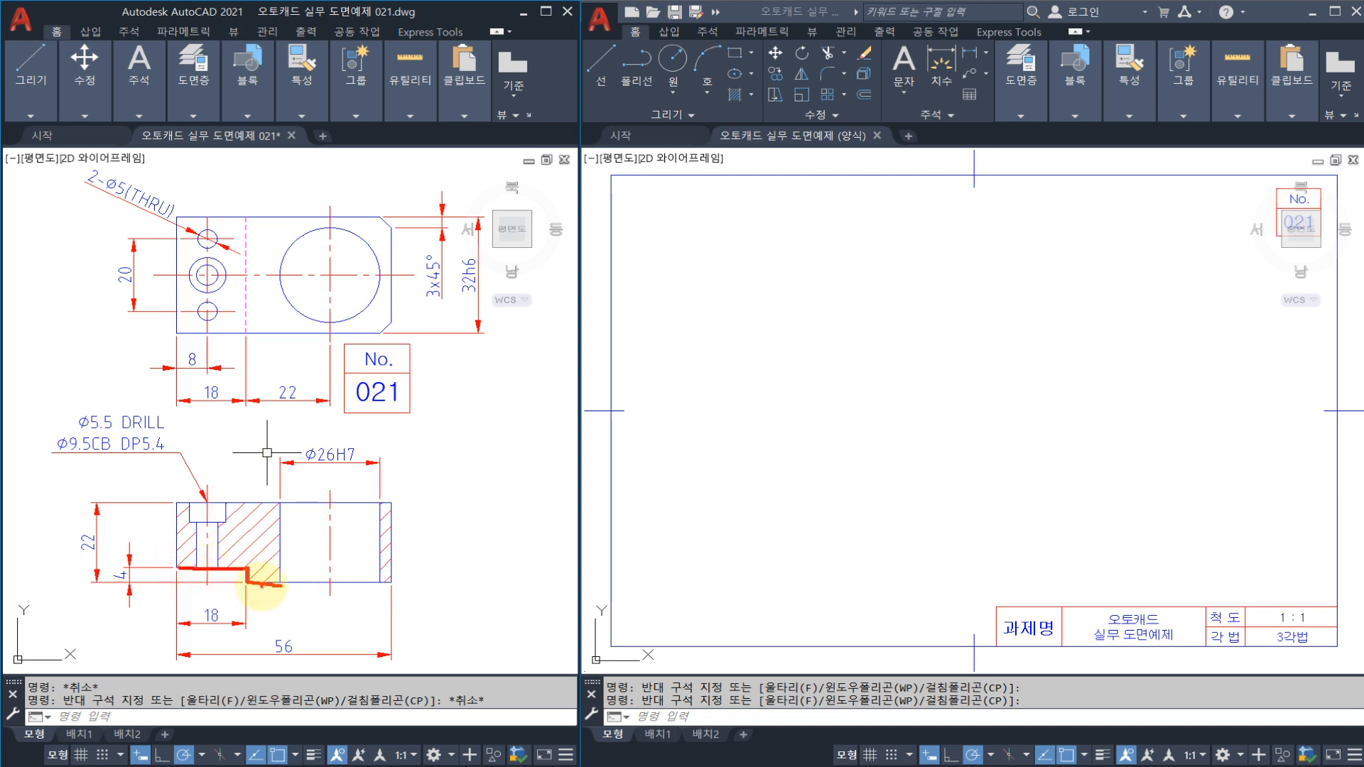
pyautogui.moveTo(263, 586)
pyautogui.mouseDown()
pyautogui.moveTo(213, 565)
pyautogui.moveTo(264, 581)
pyautogui.mouseUp()
pyautogui.moveTo(258, 287); pyautogui.dragTo(258, 319)
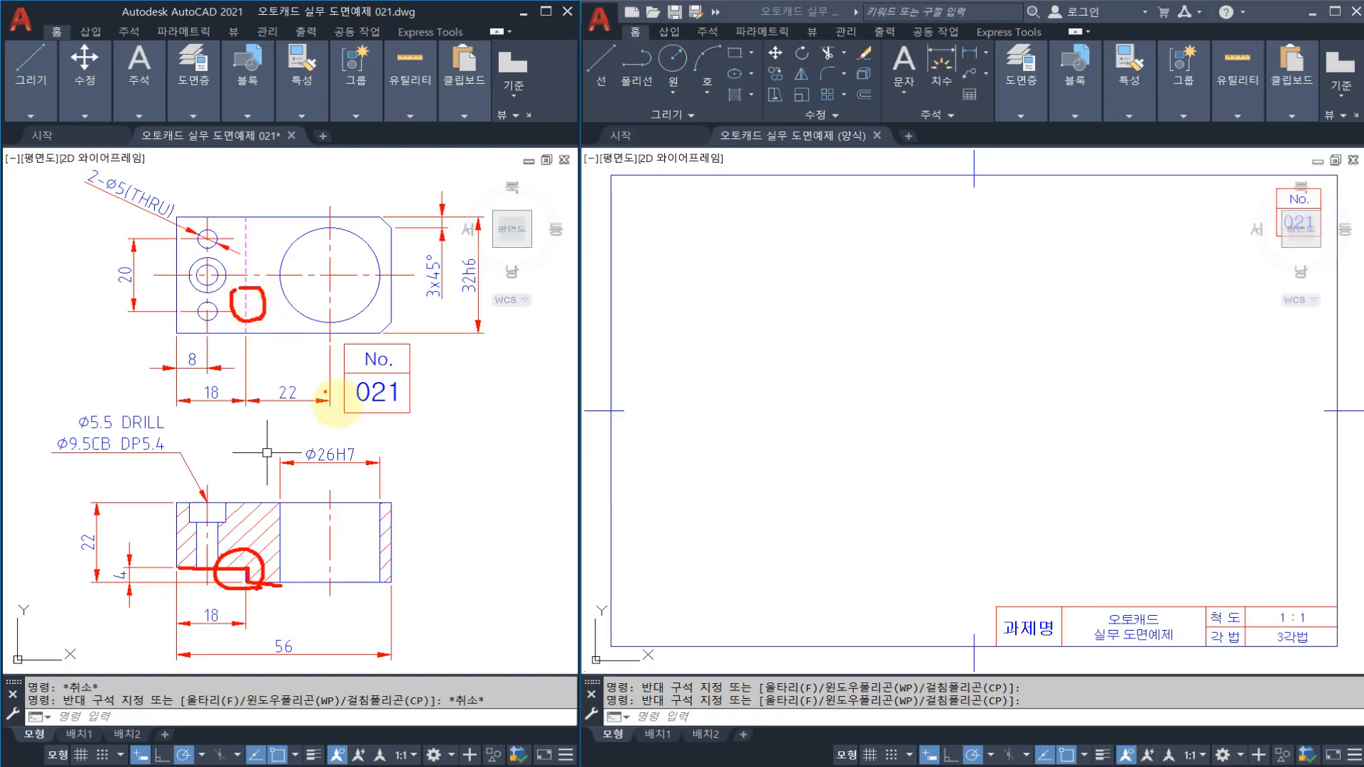
pyautogui.press('Escape')
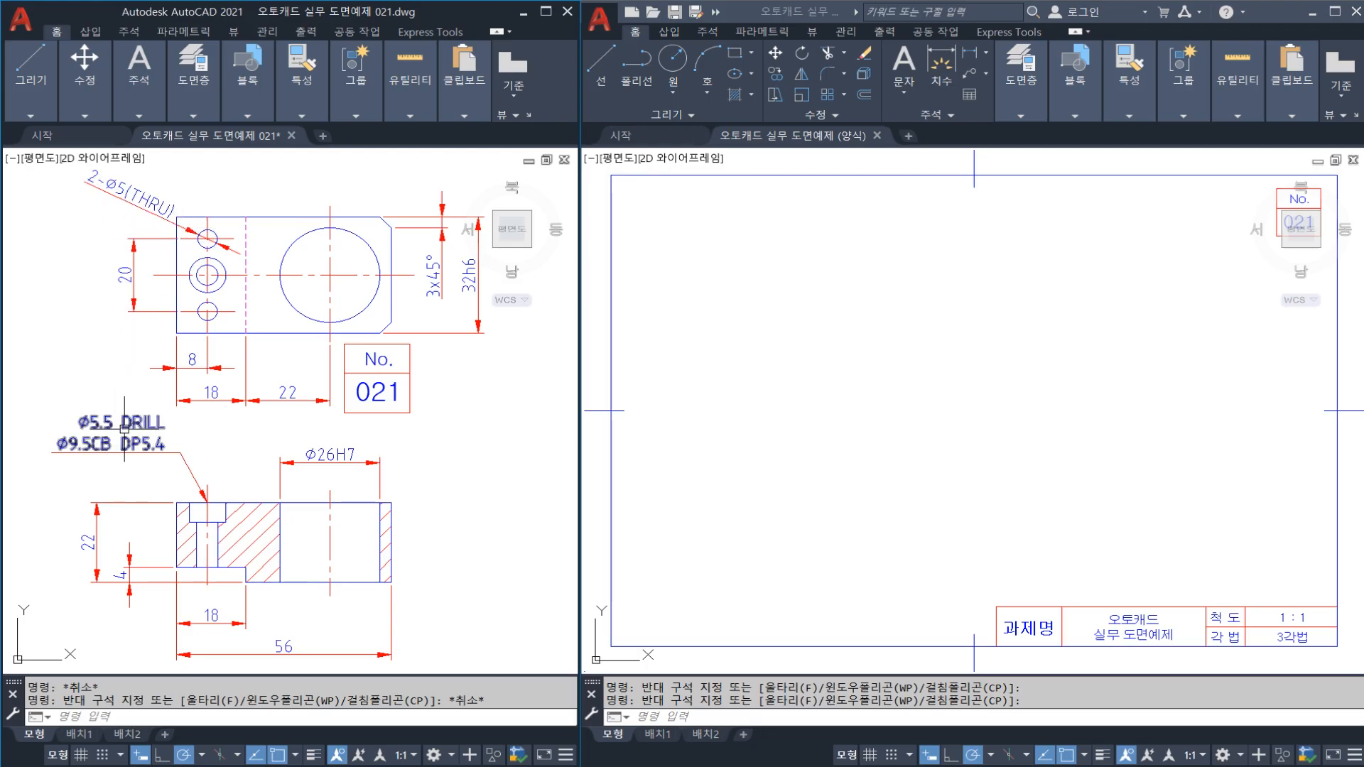
# Draw a horizontal and a vertical construction line crossing in the upper middle of the blank title-block sheet
pyautogui.press('Escape')
pyautogui.click(1066, 418)
pyautogui.press('Escape')
pyautogui.press('Escape')
pyautogui.moveTo(965, 410); pyautogui.dragTo(953, 411, button='middle')
pyautogui.write('x')
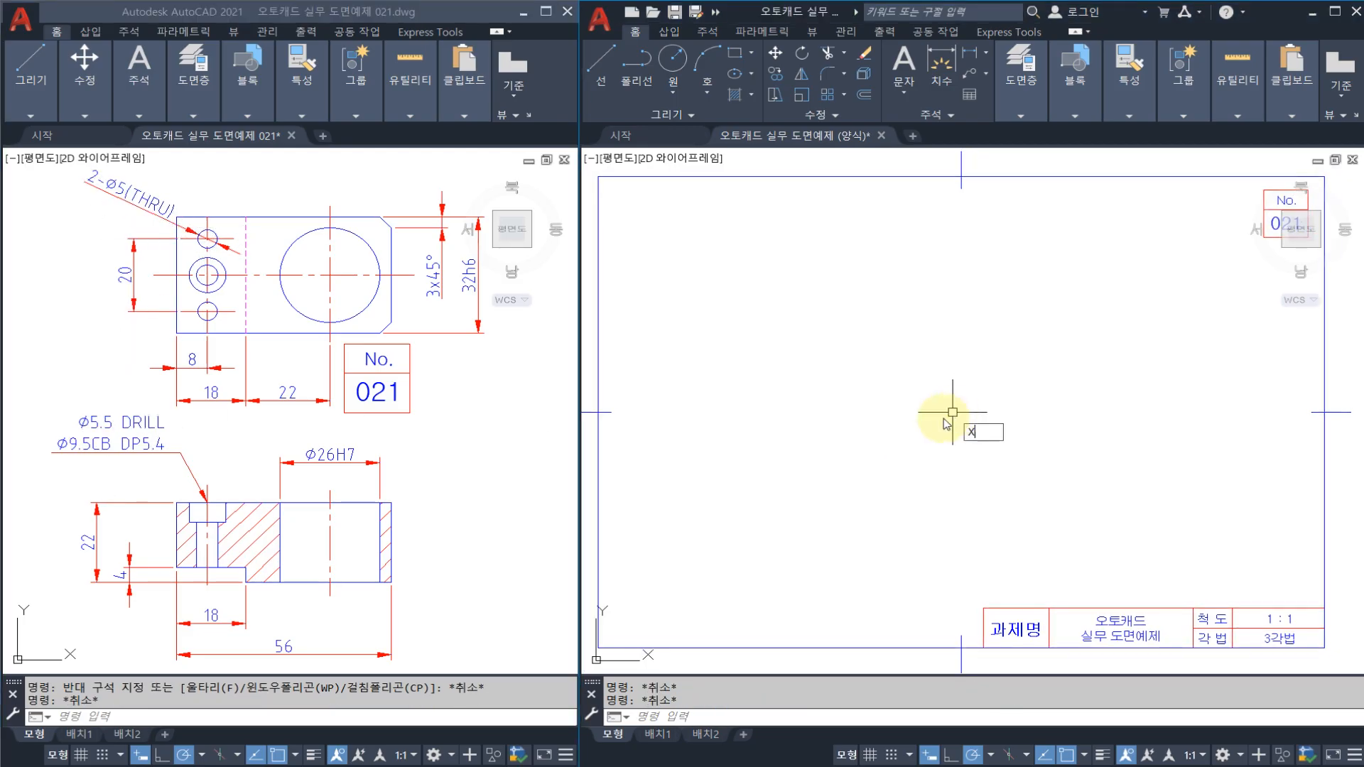
pyautogui.write('l')
pyautogui.press('Return')
pyautogui.click(1005, 336)
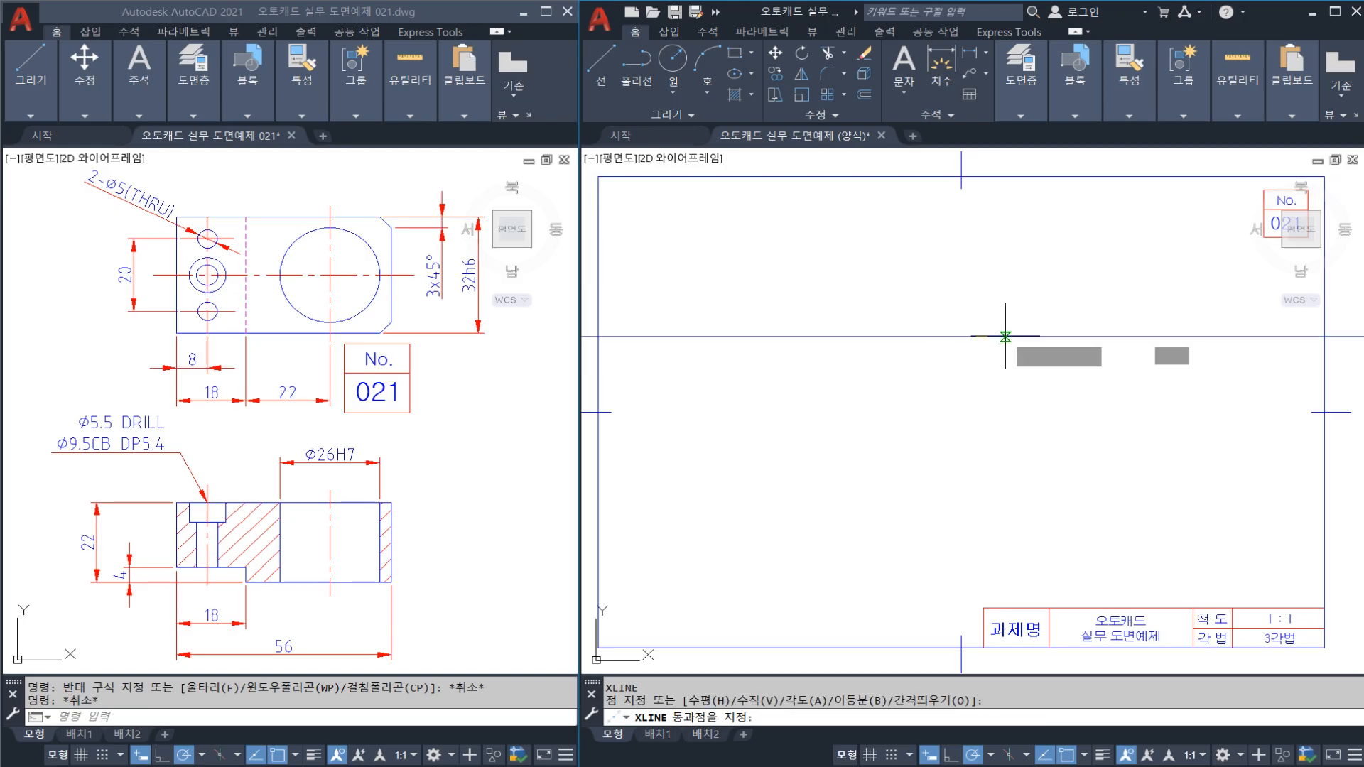
pyautogui.click(1006, 336)
pyautogui.click(978, 301)
pyautogui.press('Escape')
# Compare the construction lines' intersection with the large bore's centre in the reference top view
pyautogui.moveTo(986, 339); pyautogui.dragTo(955, 362)
pyautogui.moveTo(331, 290)
pyautogui.mouseDown()
pyautogui.moveTo(341, 265)
pyautogui.moveTo(322, 280)
pyautogui.mouseUp()
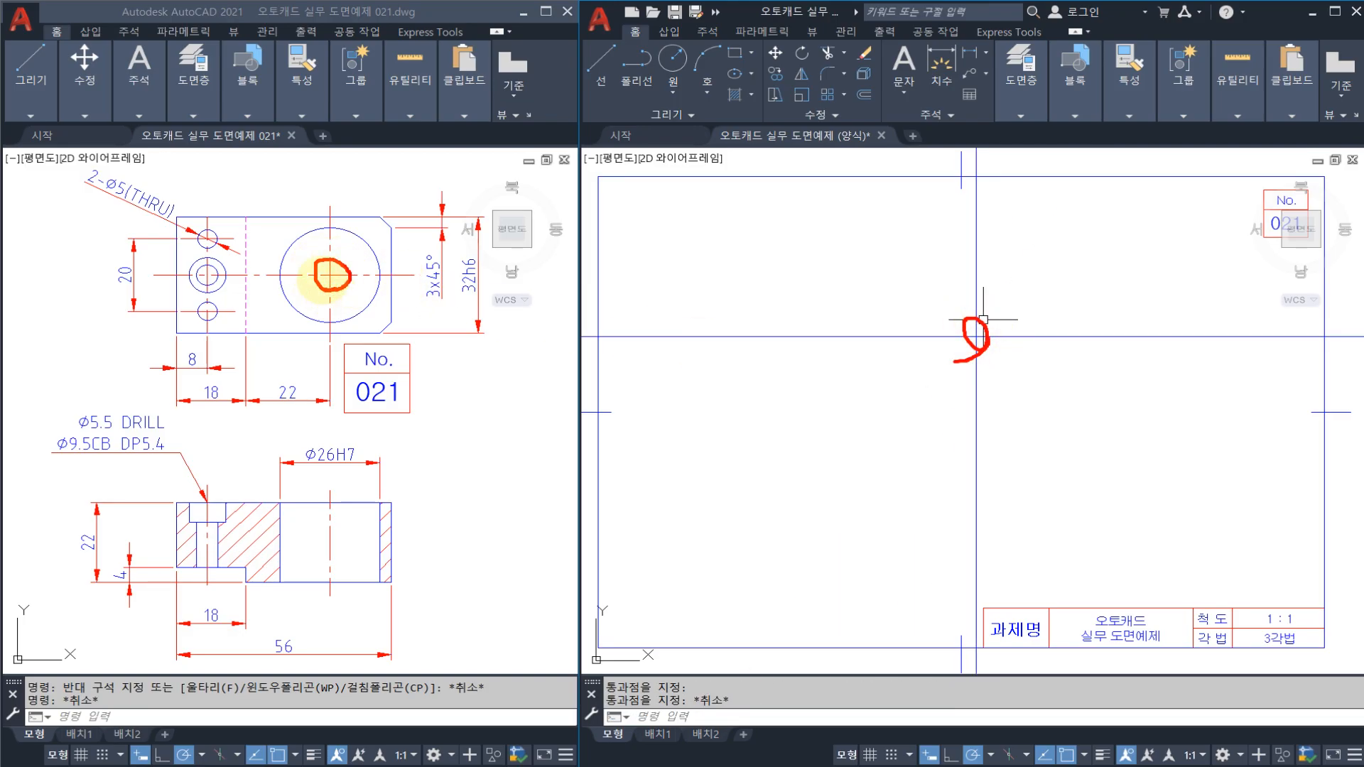
pyautogui.press('Escape')
pyautogui.press('Escape')
# Offset the horizontal construction line by 32/2 to both sides for the plate's upper and lower edges
pyautogui.moveTo(990, 323); pyautogui.dragTo(980, 325, button='middle')
pyautogui.write('o')
pyautogui.press('Return')
pyautogui.write('32/2')
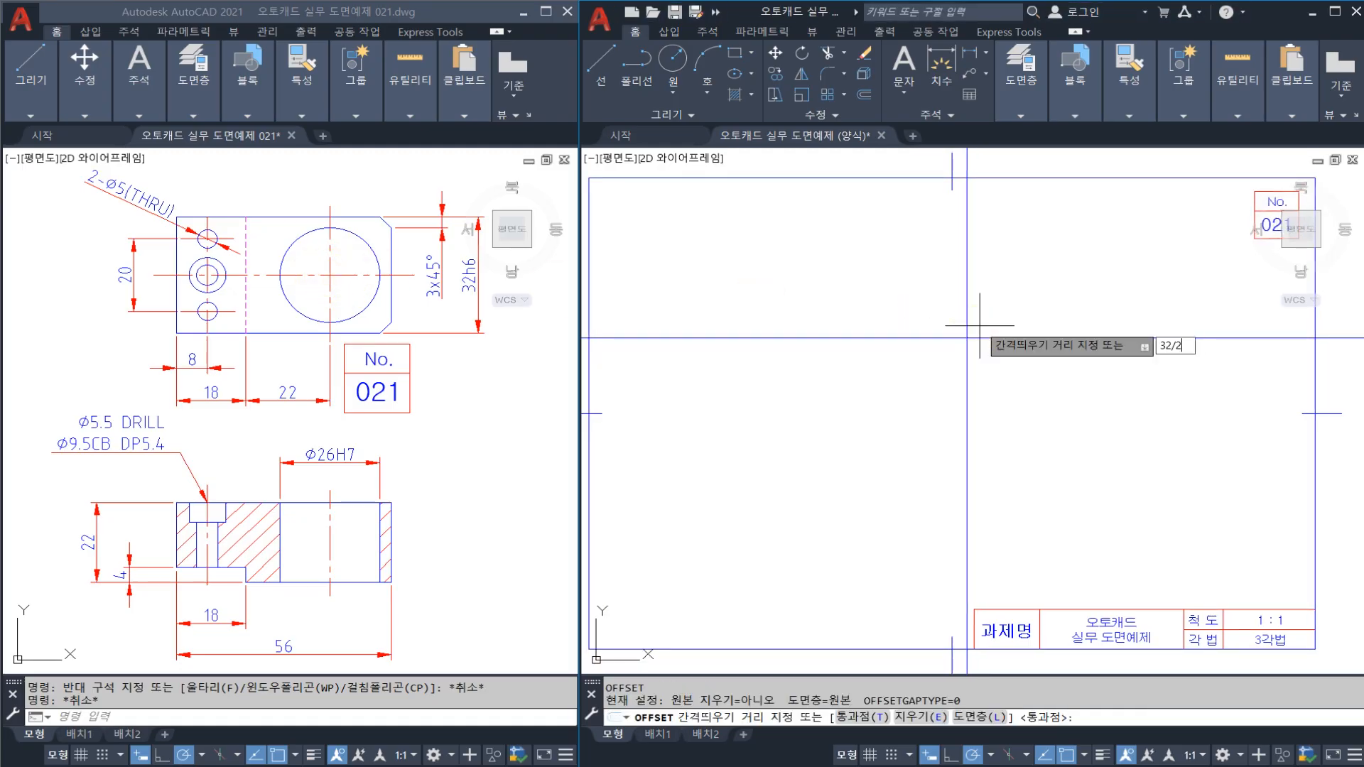
pyautogui.press('Return')
pyautogui.click(977, 339)
pyautogui.click(995, 325)
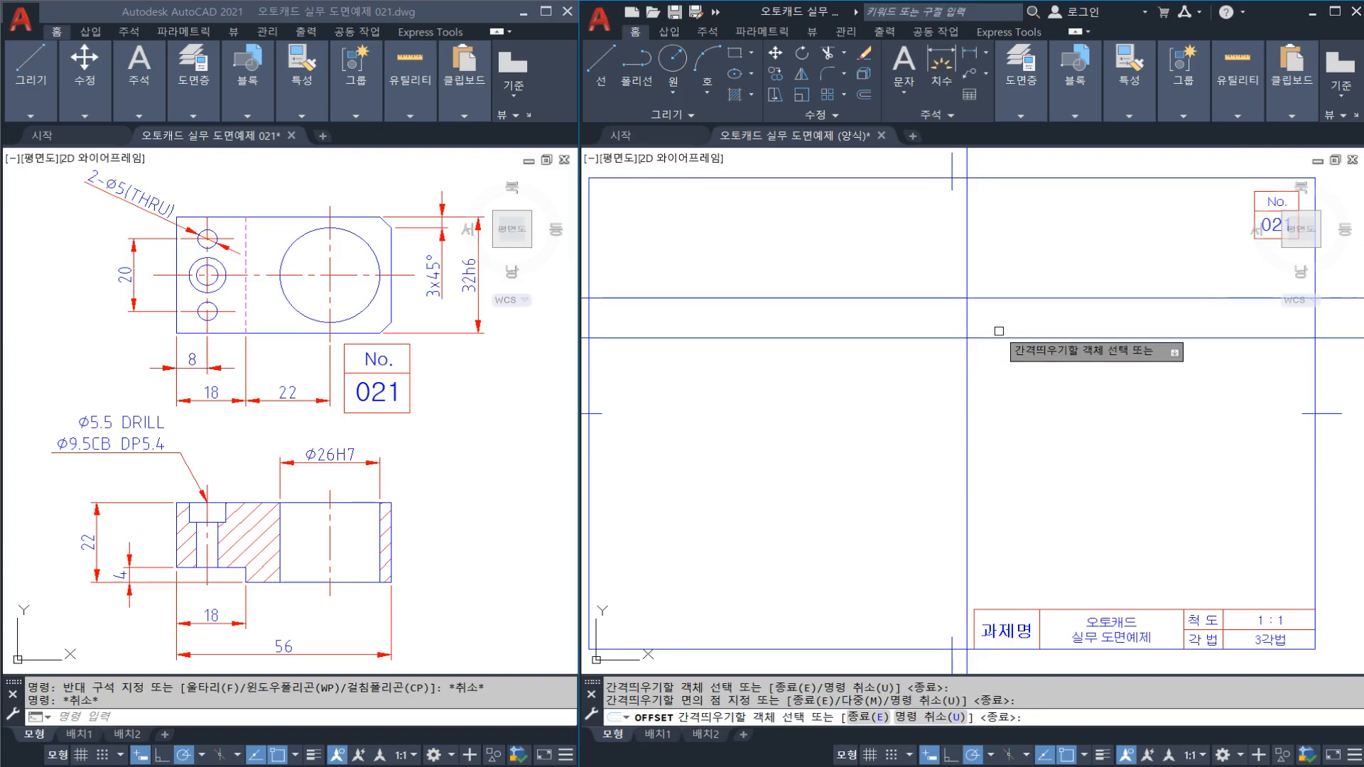
pyautogui.click(975, 339)
pyautogui.click(985, 373)
pyautogui.press('Escape')
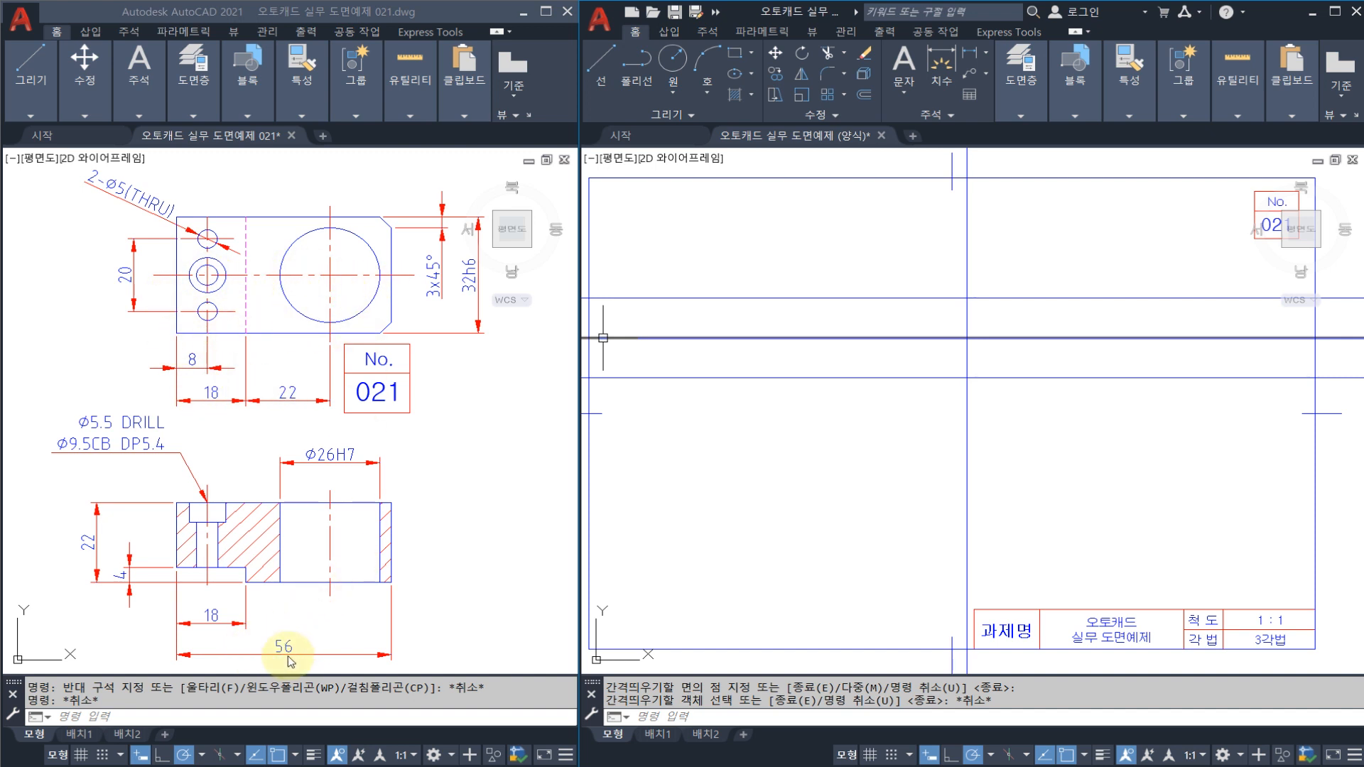
# Offset the vertical construction line 22 to the left for the hidden step edge
pyautogui.click(909, 273)
pyautogui.press('Escape')
pyautogui.press('Escape')
pyautogui.write('o')
pyautogui.press('Return')
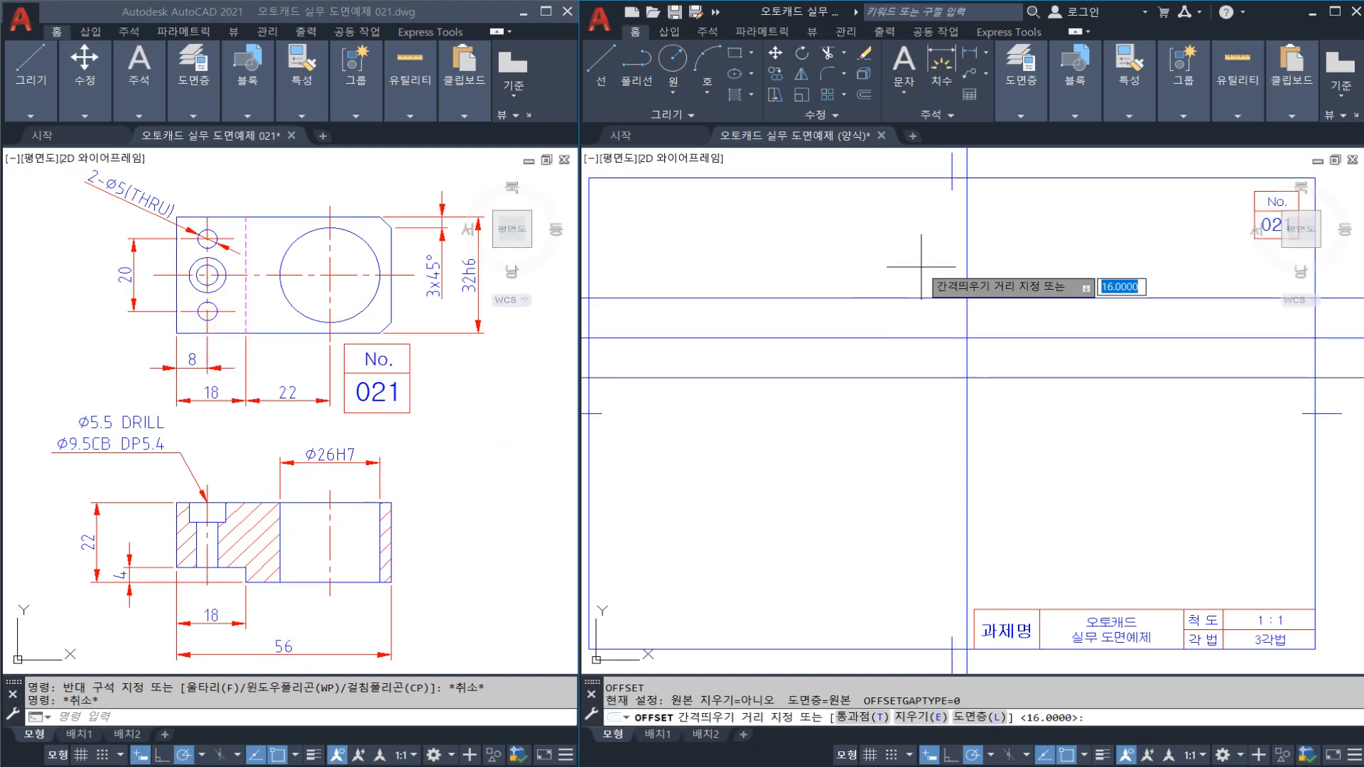
pyautogui.write('22')
pyautogui.press('Return')
pyautogui.click(967, 269)
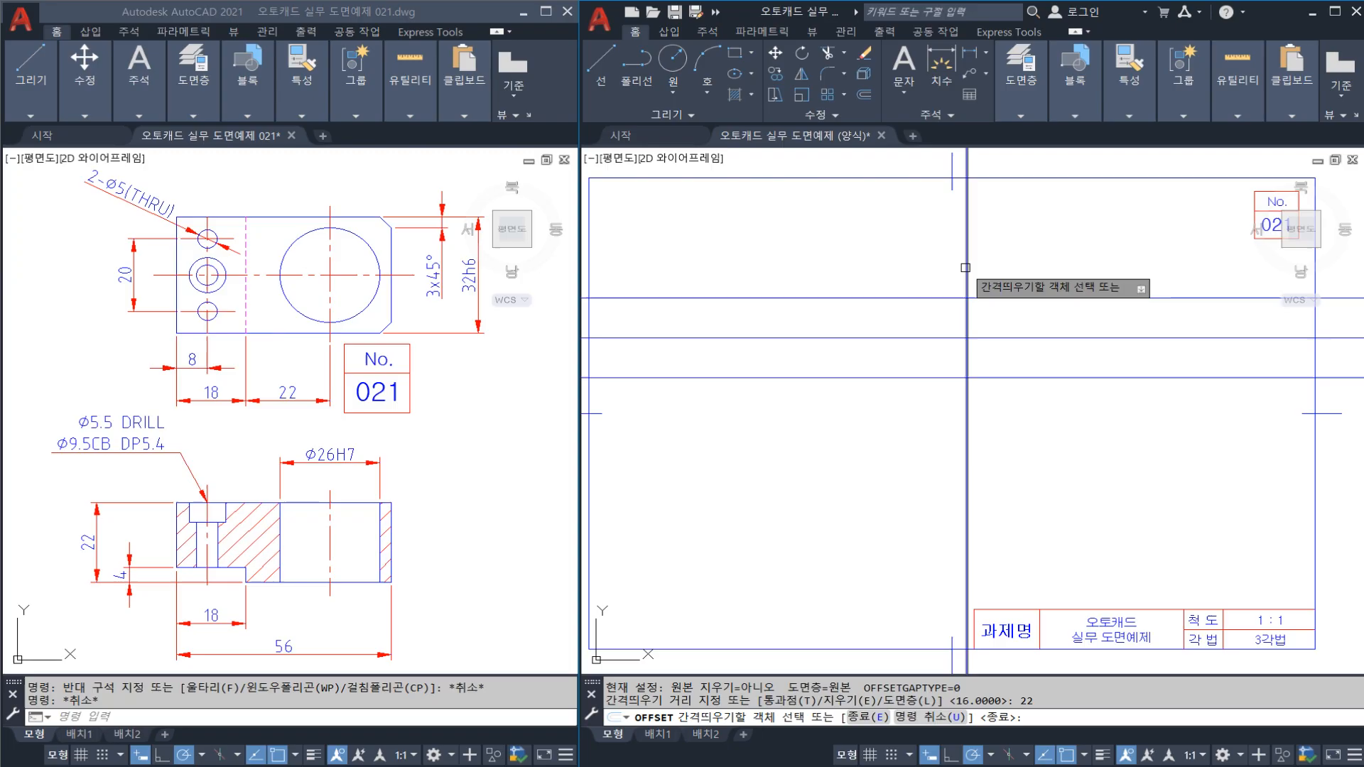
pyautogui.click(875, 272)
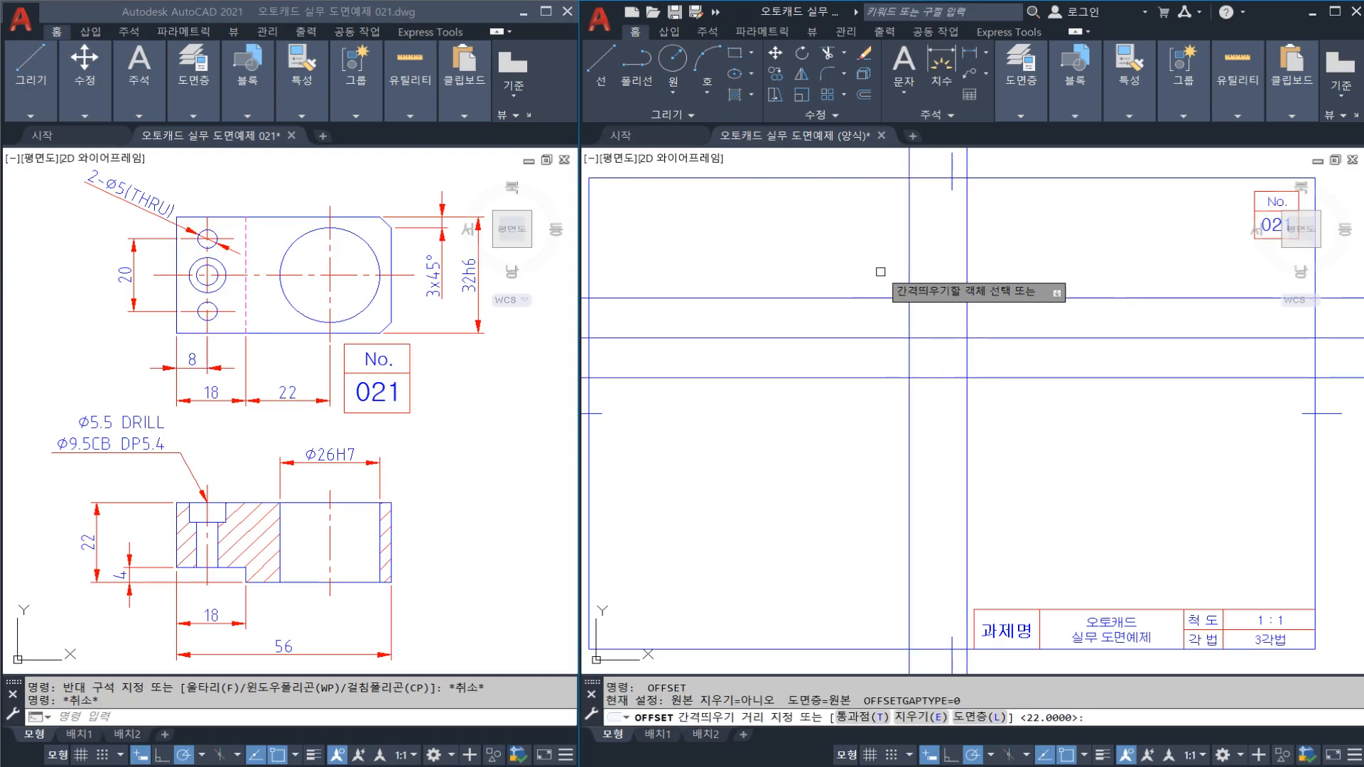
# Offset the step-edge line 18 further left for the plate's left edge
pyautogui.click(909, 271)
pyautogui.click(851, 272)
pyautogui.press('Escape')
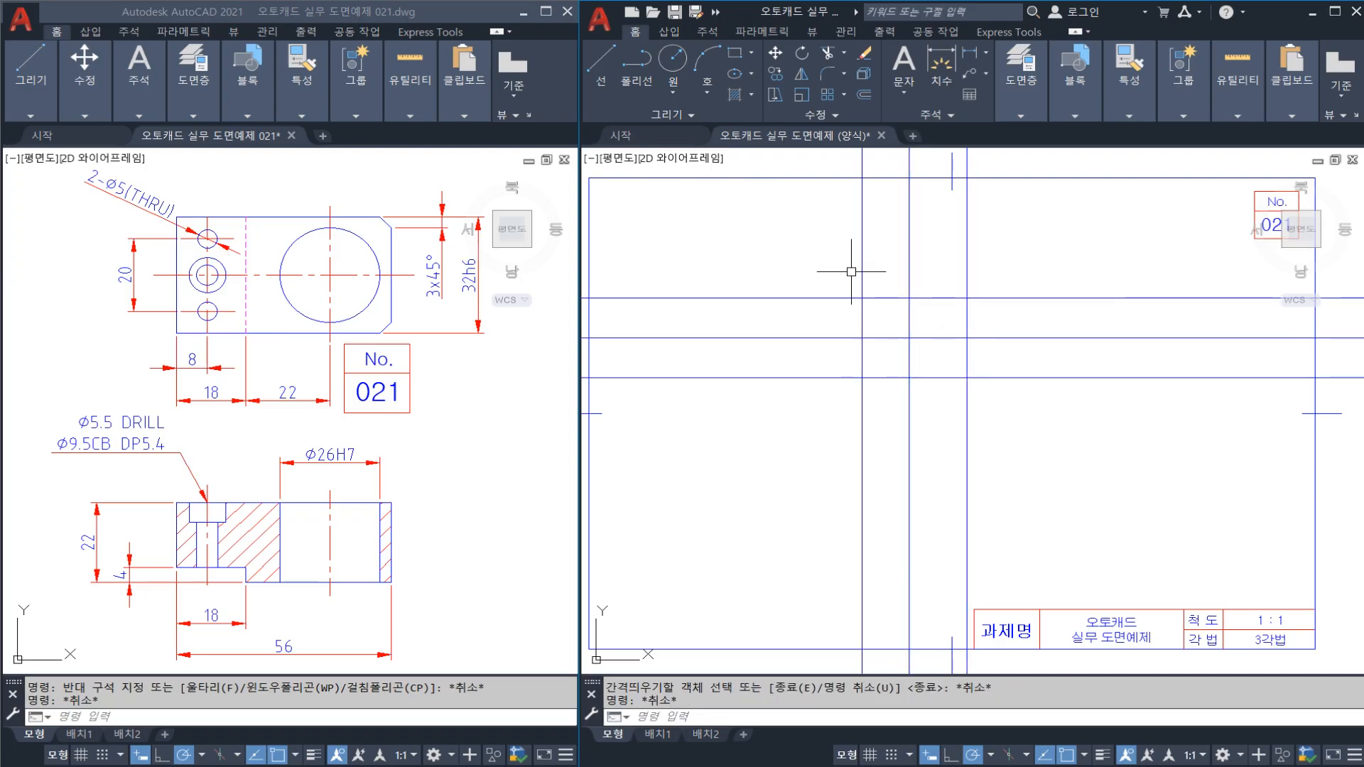
# Offset the plate's left edge line 56 to the right for the opposite end of the plate
pyautogui.write('o')
pyautogui.press('space')
pyautogui.write('56')
pyautogui.press('Return')
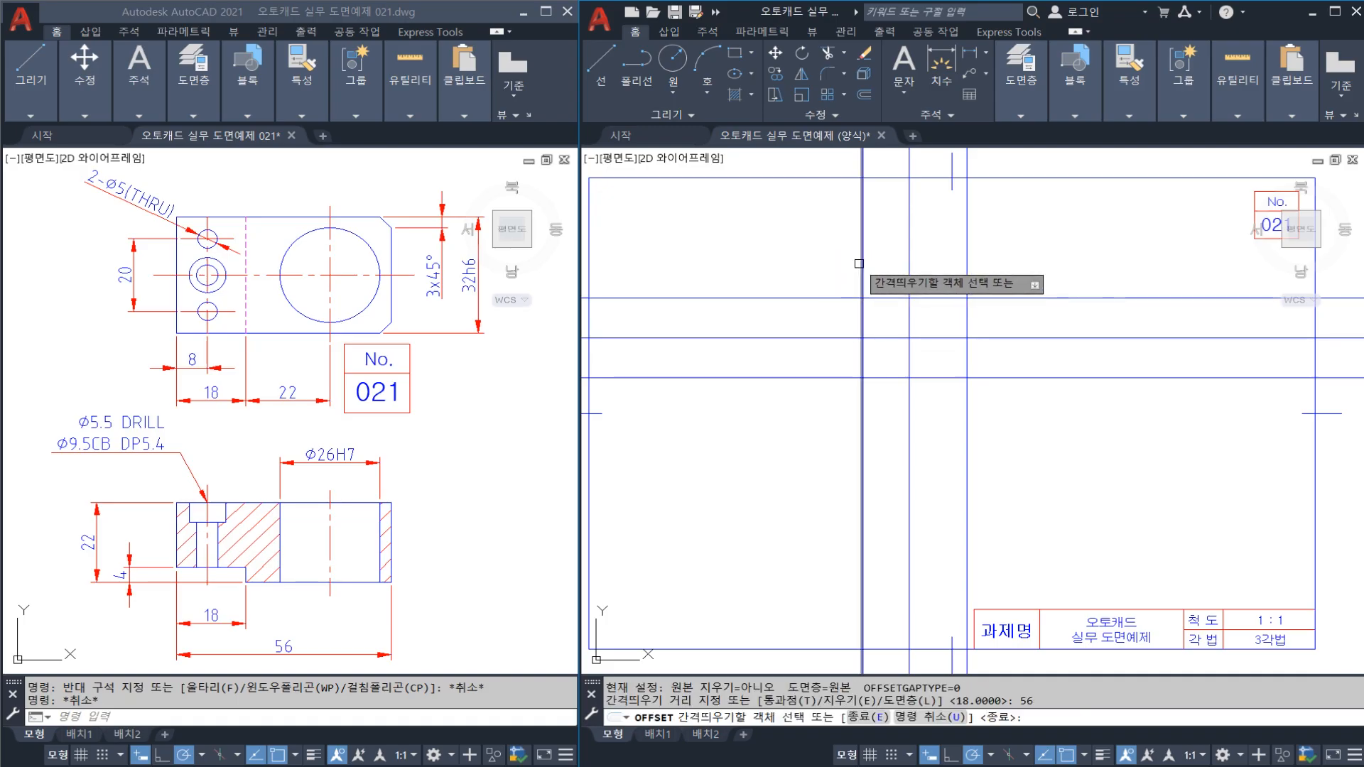
pyautogui.click(862, 271)
pyautogui.click(938, 267)
pyautogui.press('Escape')
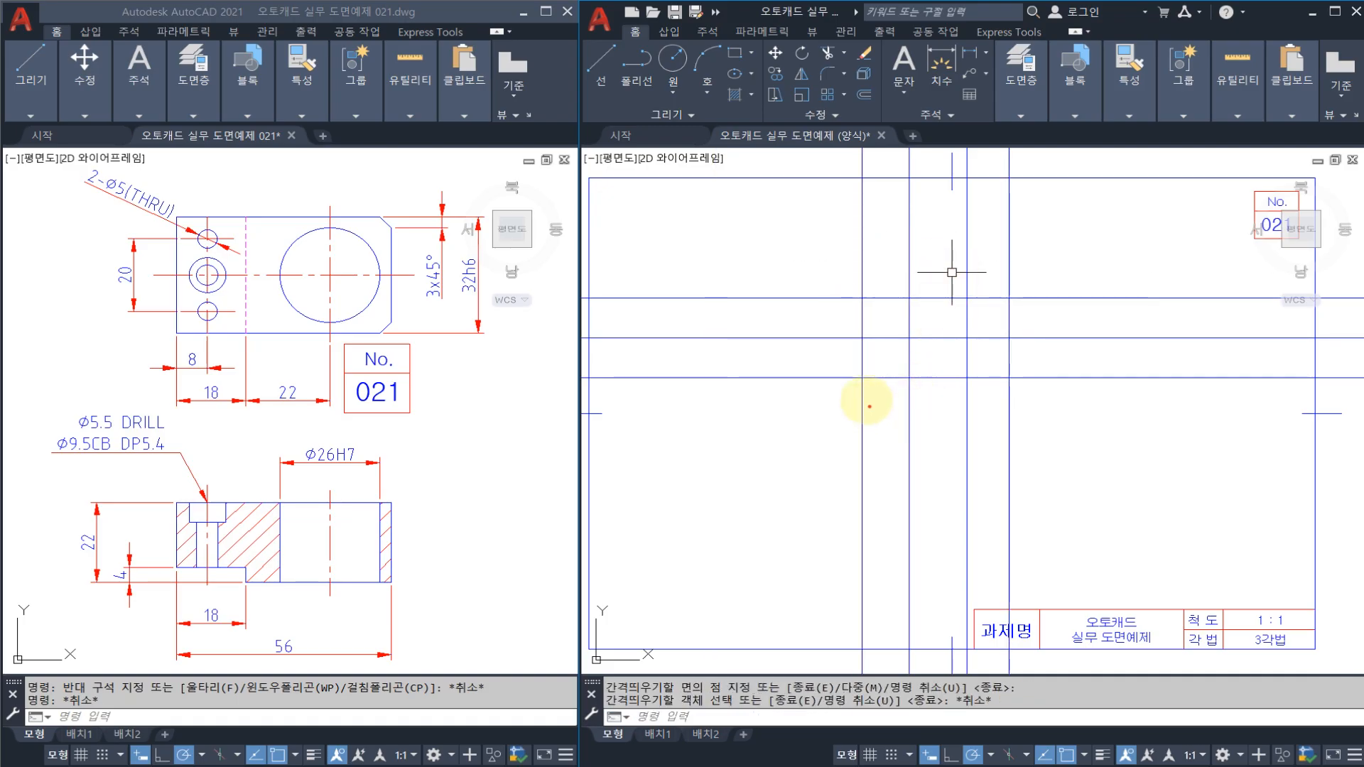
# Examine the plate outline enclosed by the construction lines and the 22 and 4 height dimensions of the section view
pyautogui.moveTo(864, 382)
pyautogui.mouseDown()
pyautogui.moveTo(997, 382)
pyautogui.moveTo(1014, 301)
pyautogui.mouseUp()
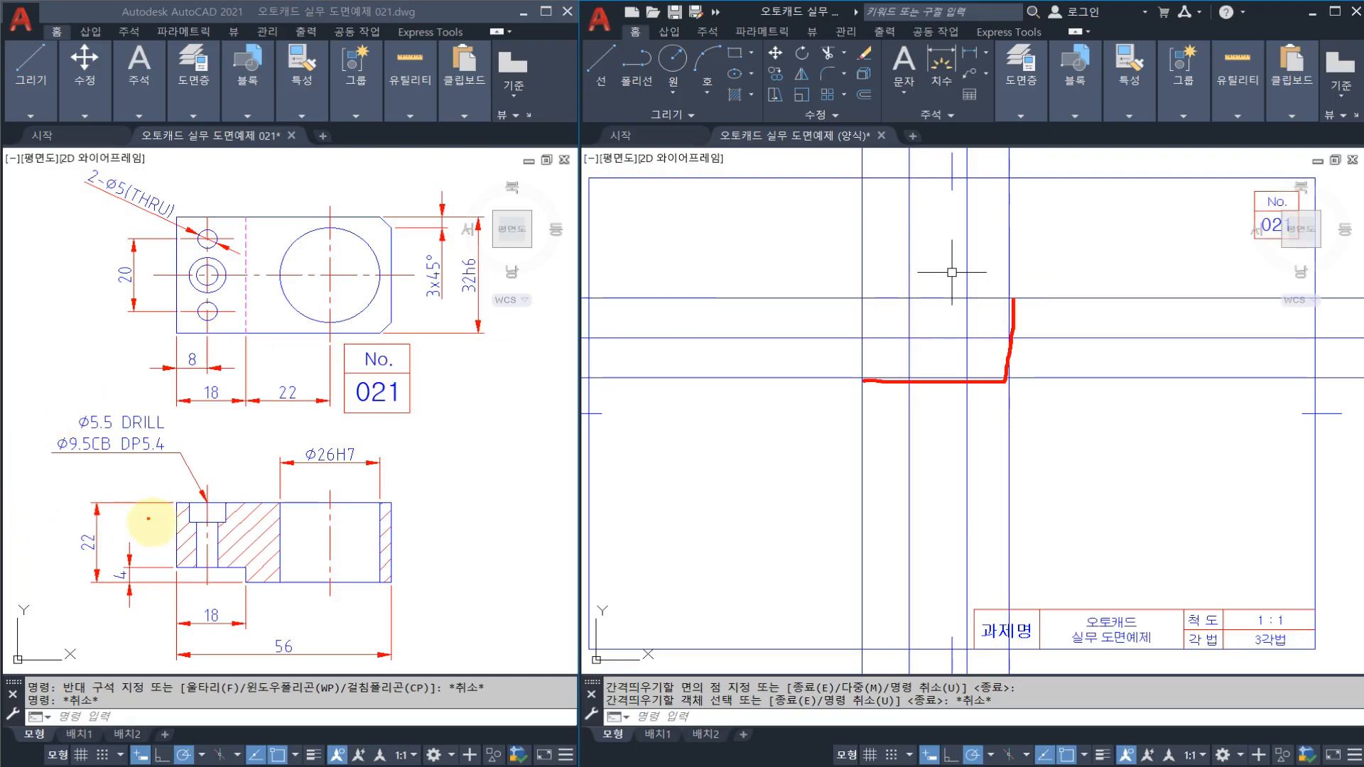
pyautogui.moveTo(57, 547); pyautogui.dragTo(148, 557)
pyautogui.moveTo(68, 517); pyautogui.dragTo(133, 566)
pyautogui.press('Escape')
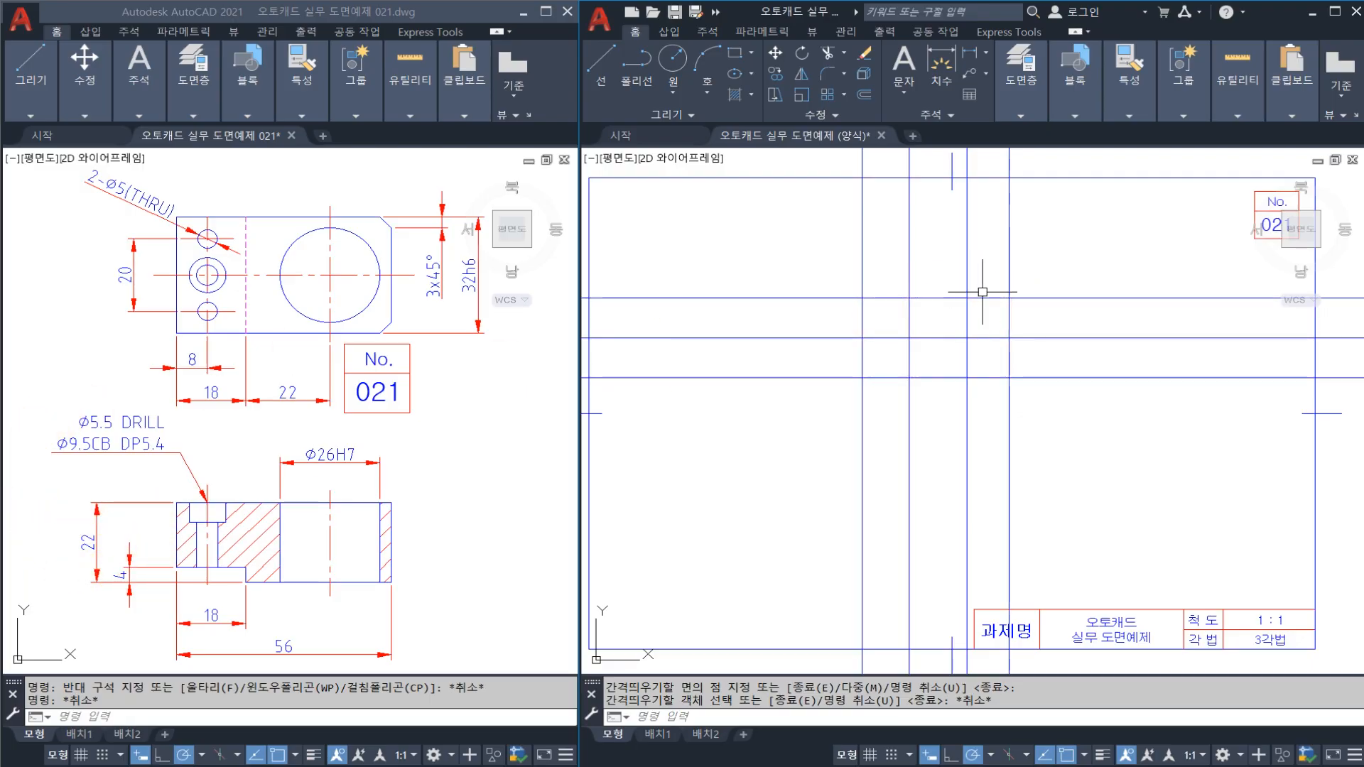
# Draw a 26 mm diameter circle centred where the original horizontal and vertical construction lines cross
pyautogui.moveTo(981, 293); pyautogui.dragTo(914, 293, button='middle')
pyautogui.scroll(2, 893, 311)
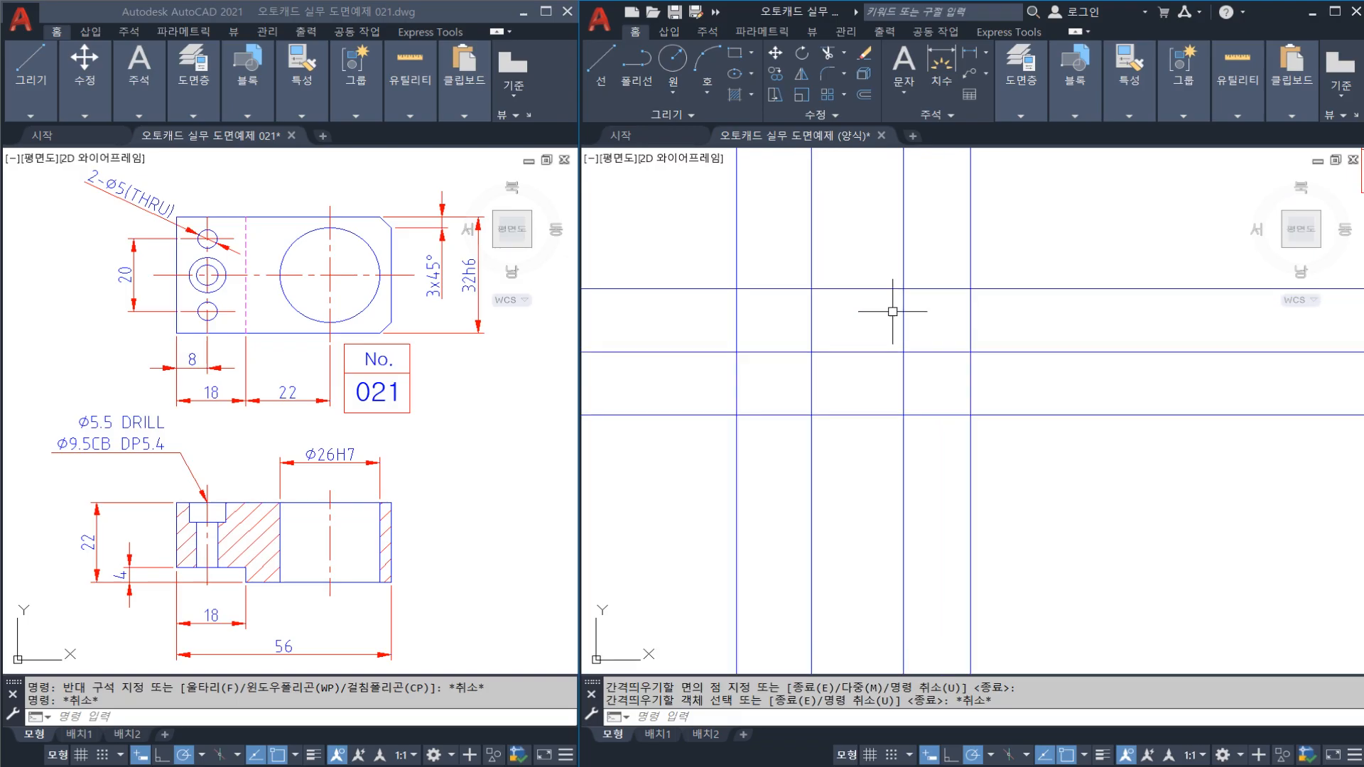
pyautogui.write('c')
pyautogui.press('space')
pyautogui.click(903, 352)
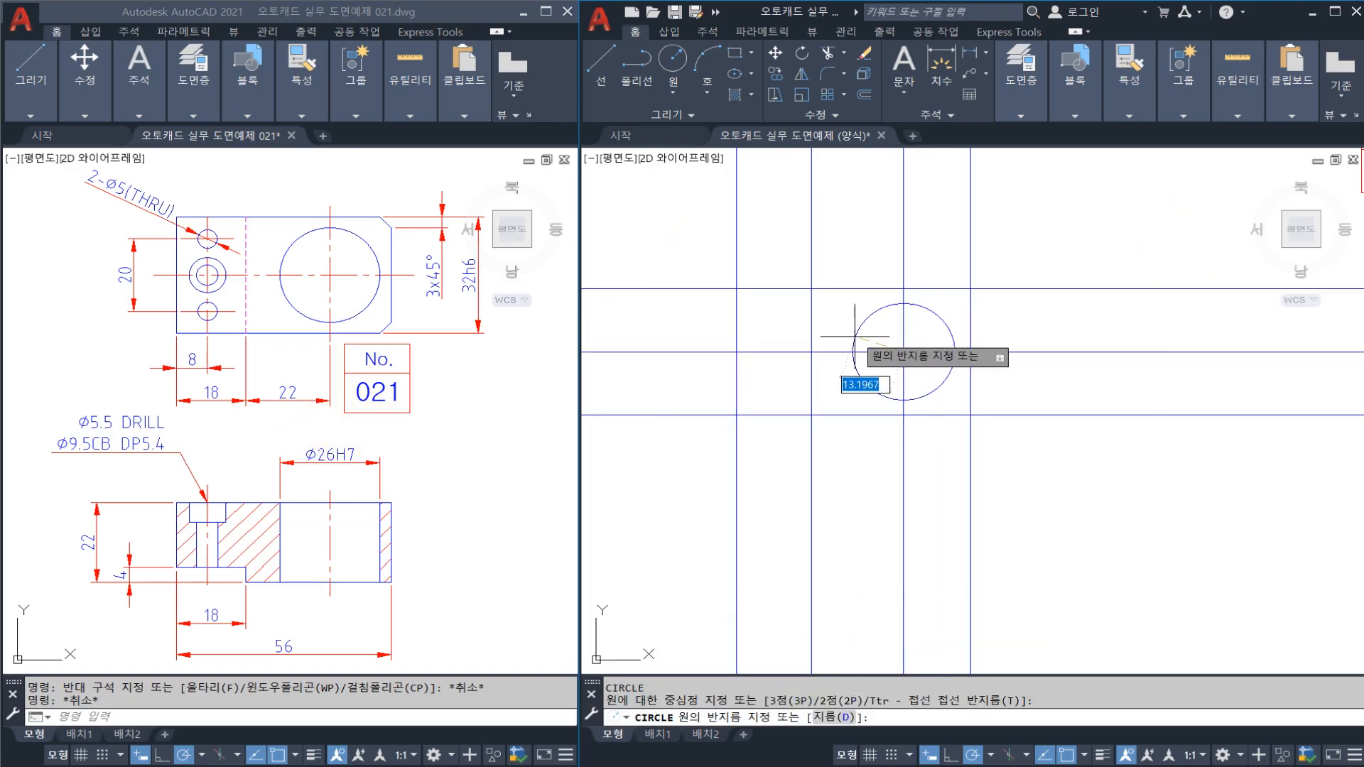
pyautogui.write('d')
pyautogui.press('space')
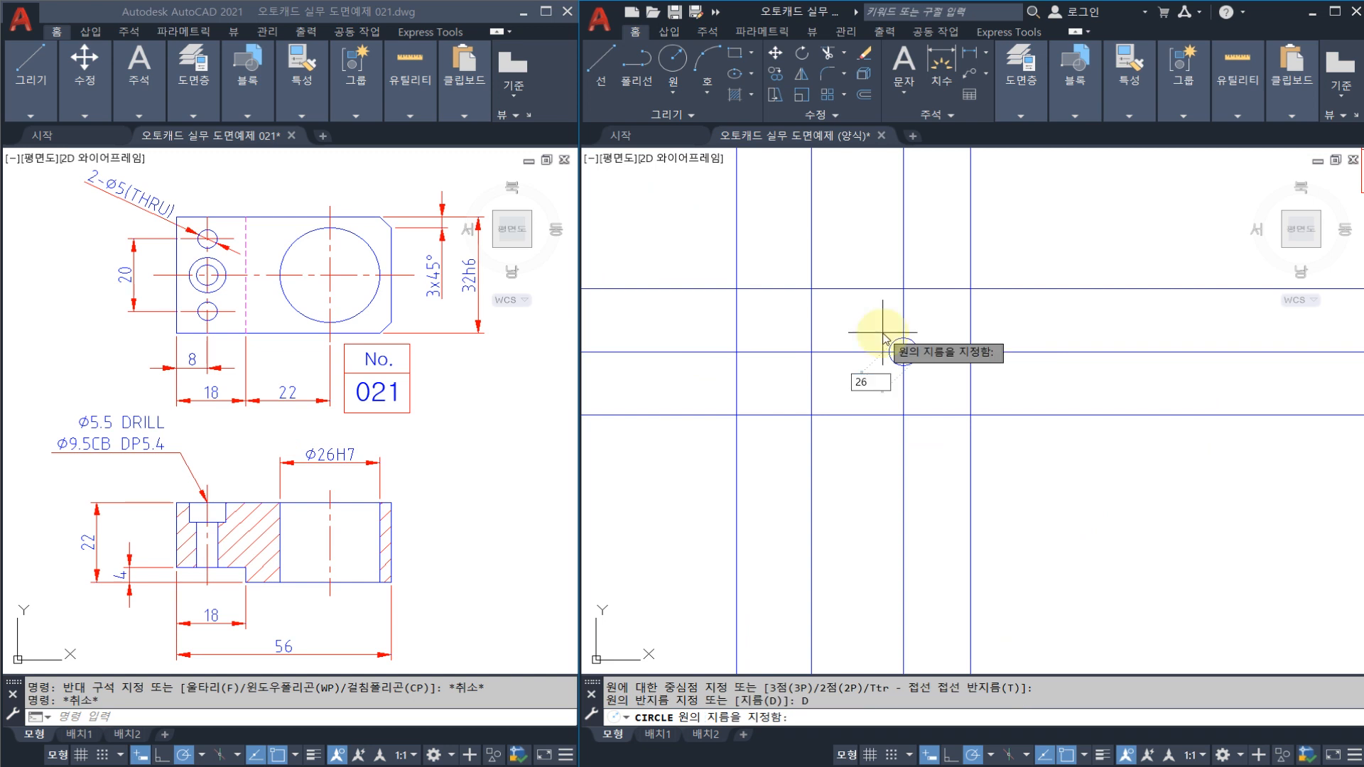
pyautogui.press('space')
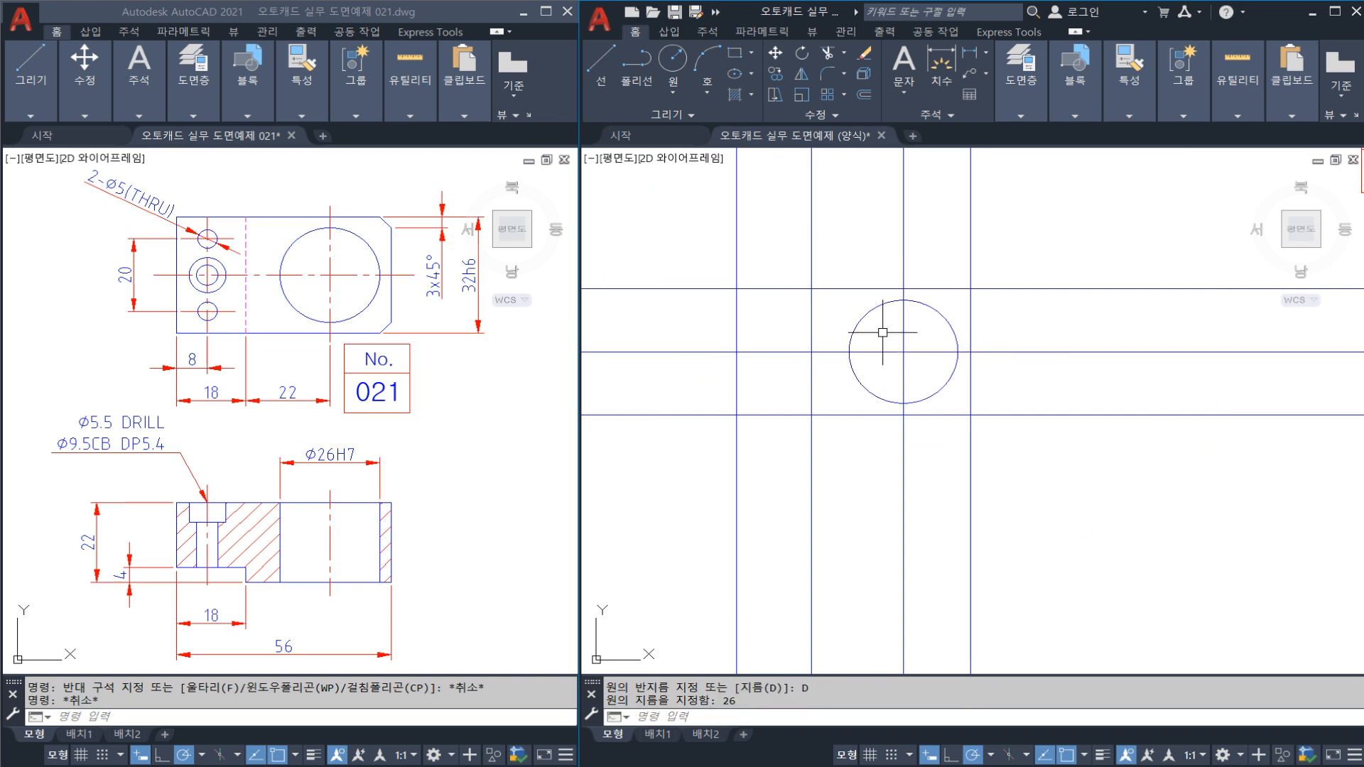
# Trim the part of the step-edge line that extends above the plate's upper edge line
pyautogui.click(825, 383)
pyautogui.click(789, 378)
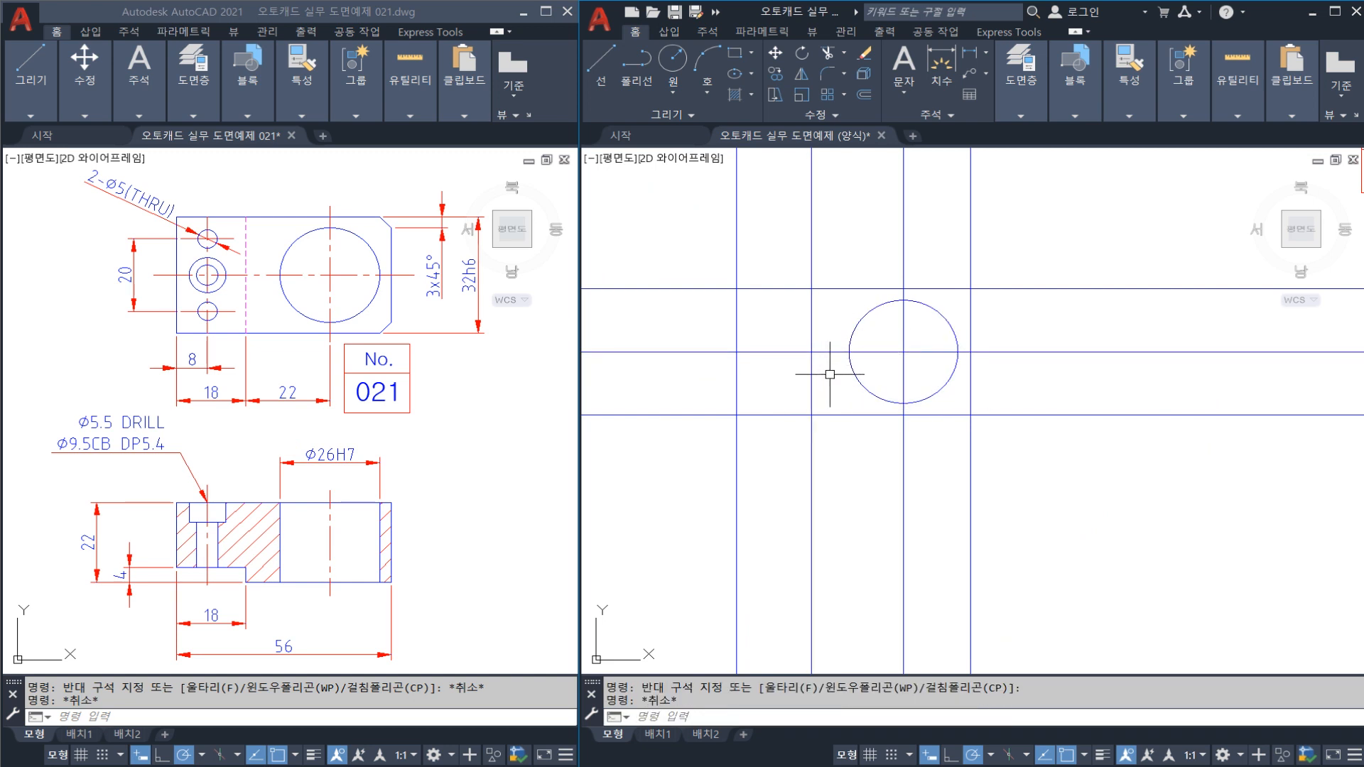
pyautogui.press('Escape')
pyautogui.click(849, 288)
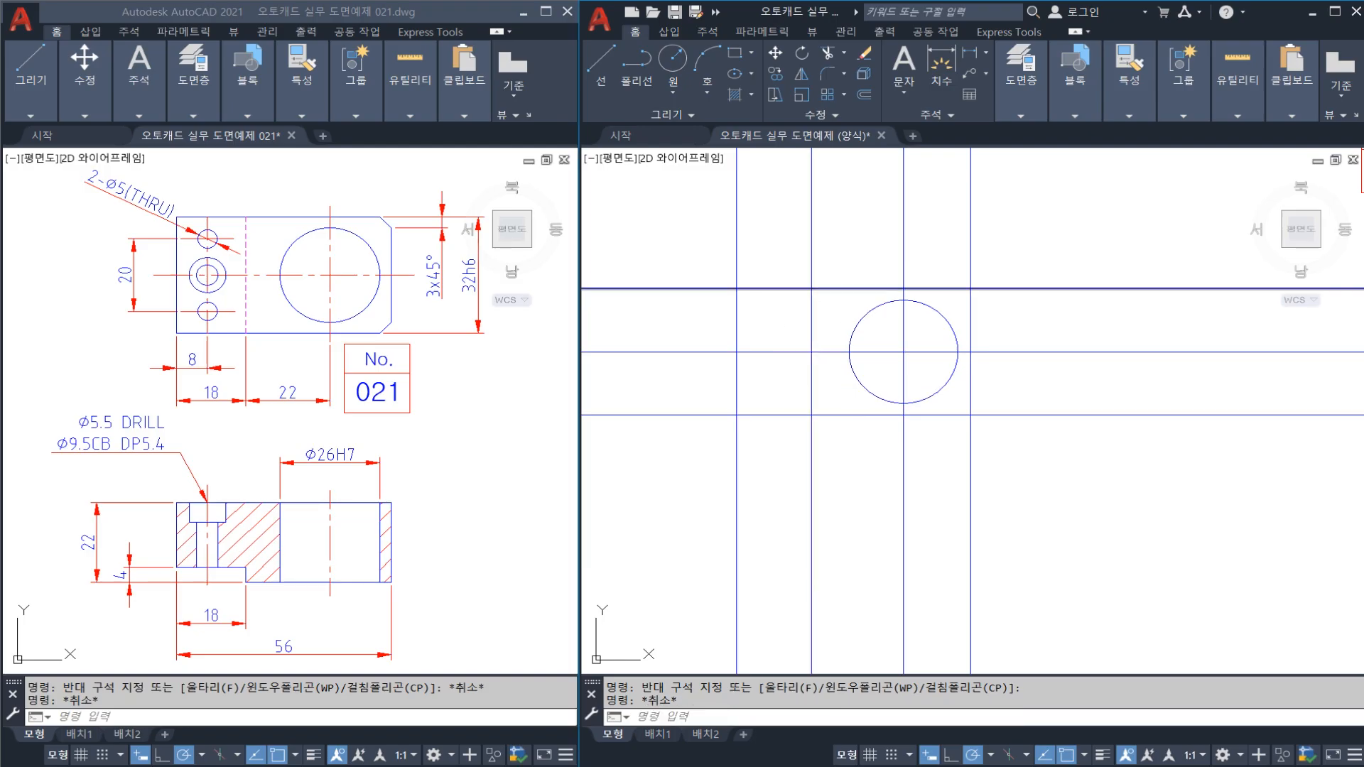
pyautogui.write('tr')
pyautogui.press('space')
pyautogui.click(813, 276)
pyautogui.press('Escape')
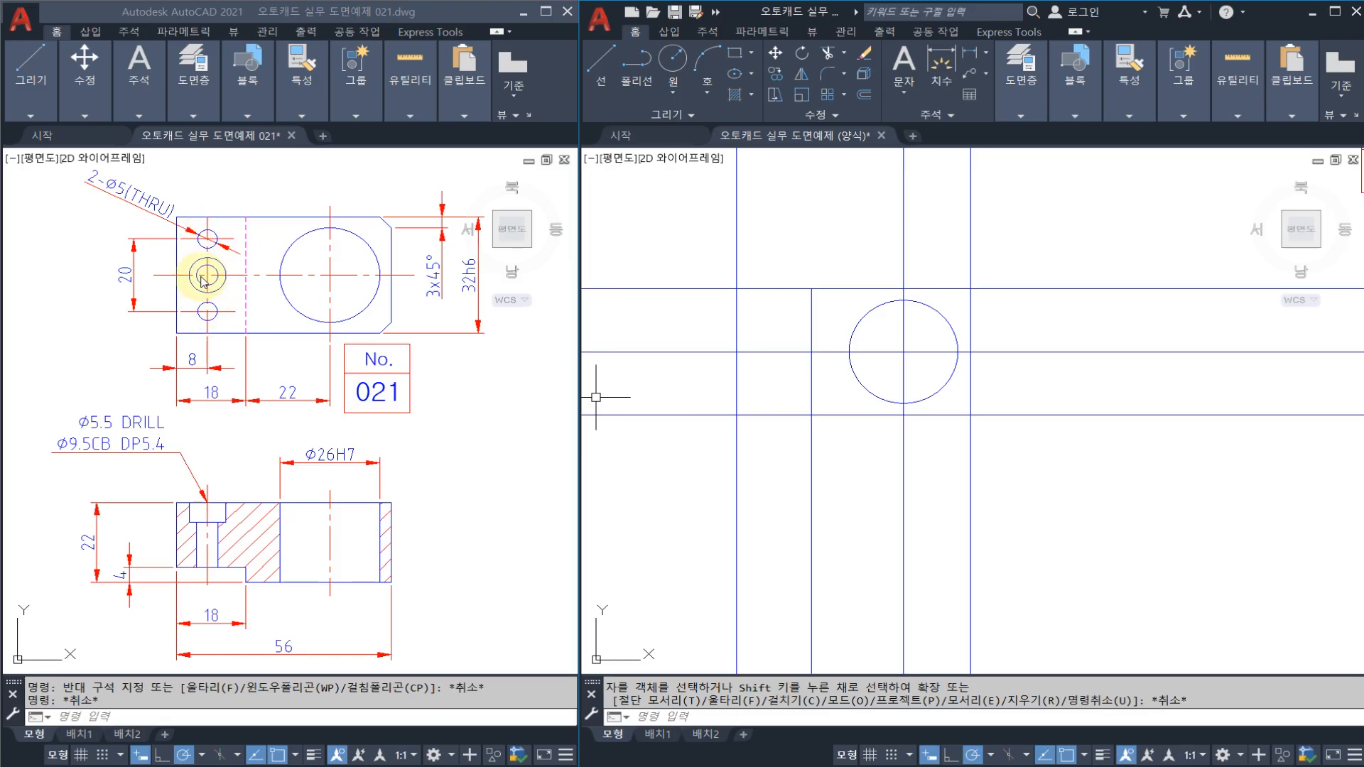
pyautogui.write('o')
pyautogui.press('Return')
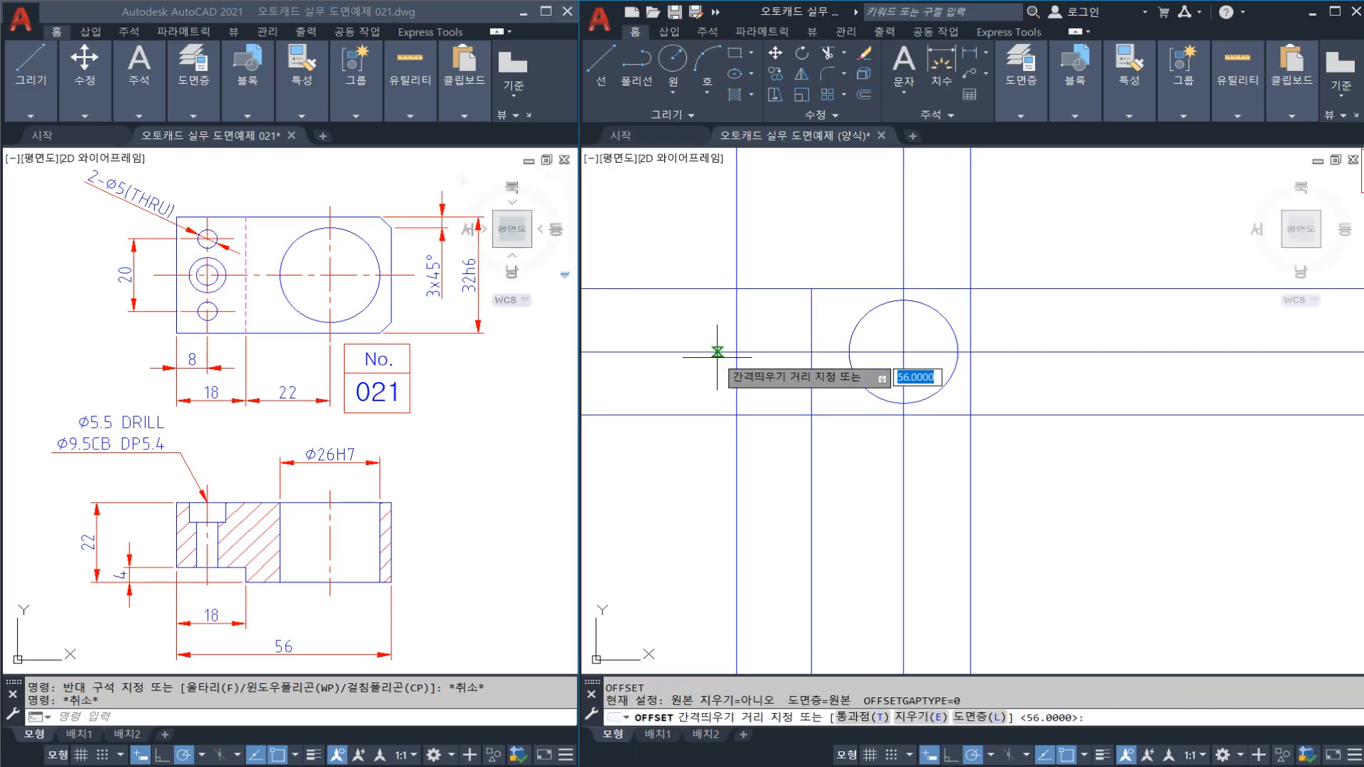
pyautogui.write('83')
pyautogui.press('Return')
pyautogui.press('Escape')
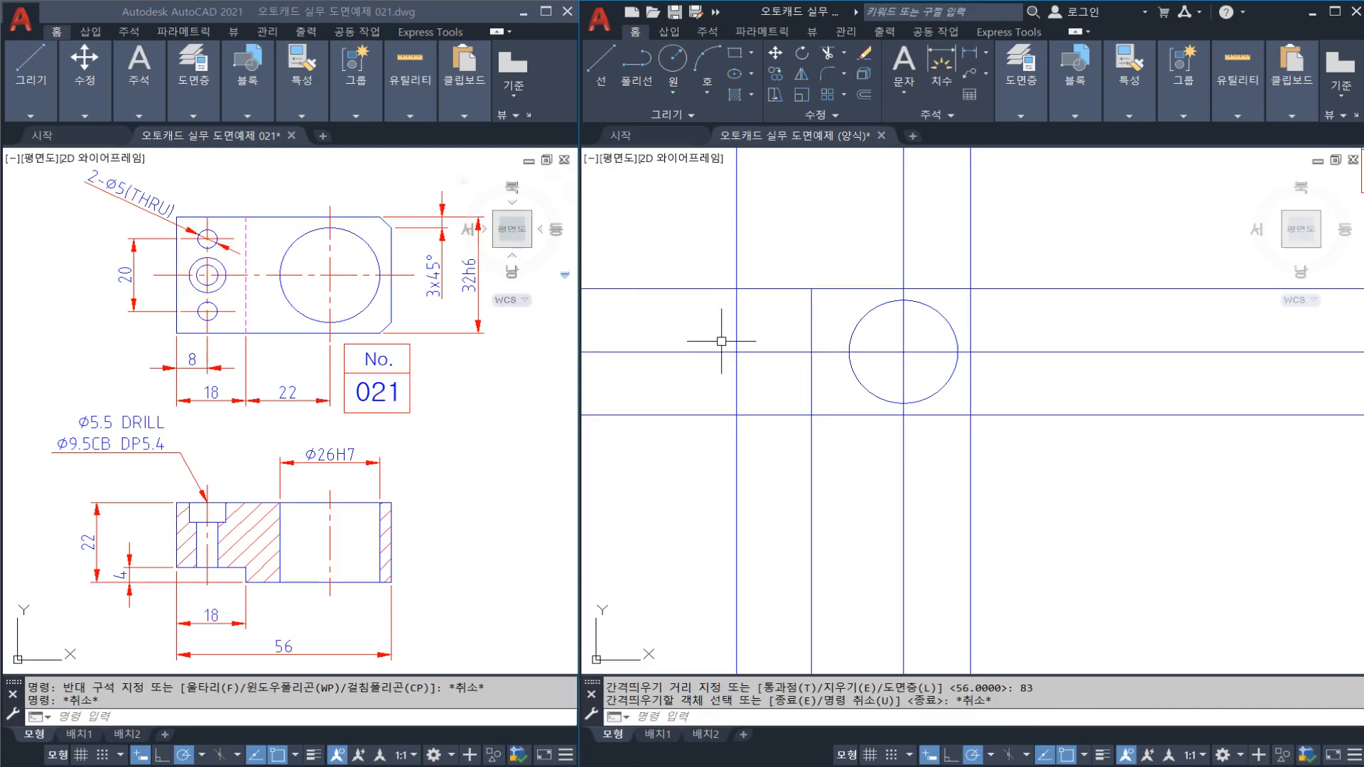
# Offset the plate's left edge line 8 to the right for the small holes' vertical centreline
pyautogui.write('o')
pyautogui.press('Return')
pyautogui.write('8')
pyautogui.press('Return')
pyautogui.click(736, 329)
pyautogui.click(739, 328)
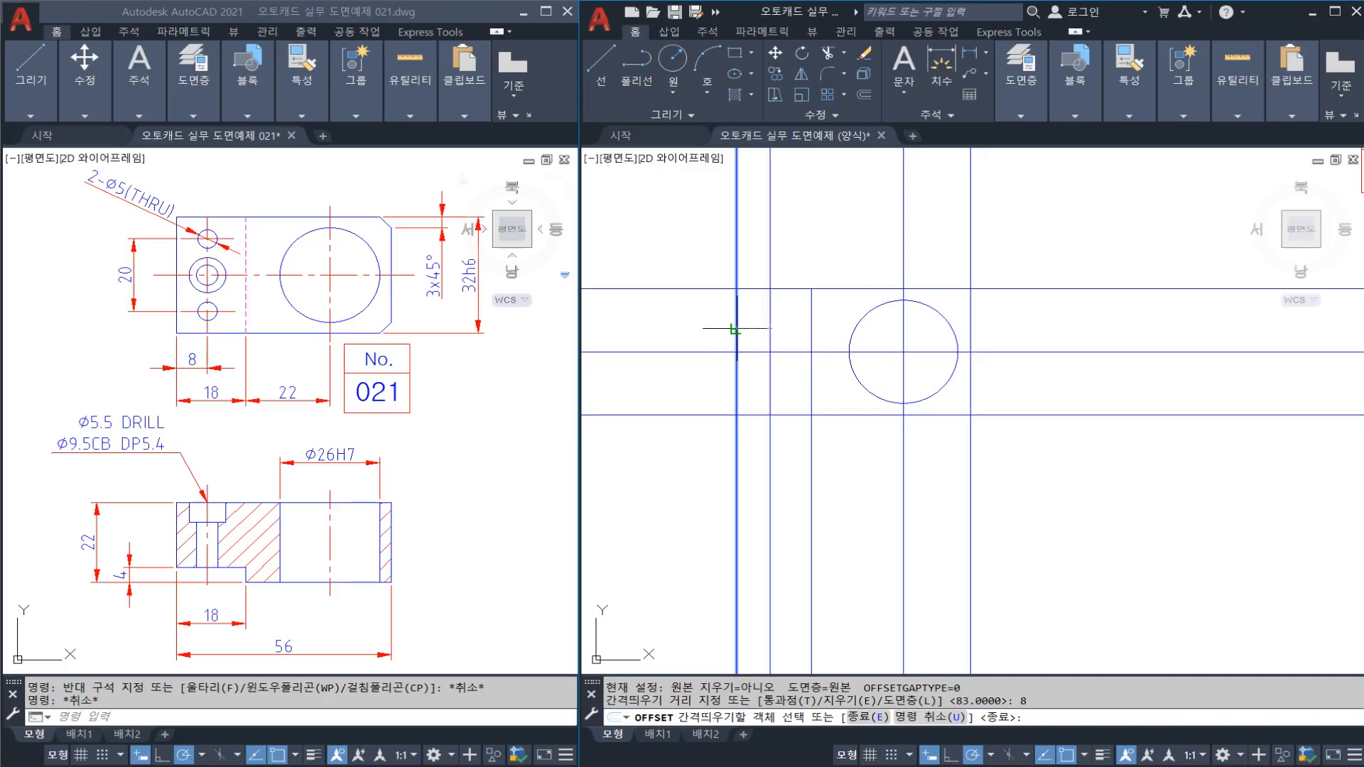
pyautogui.click(759, 329)
pyautogui.press('Escape')
# Offset the plate's horizontal centreline 10 upward for the upper small hole's centre
pyautogui.write('o')
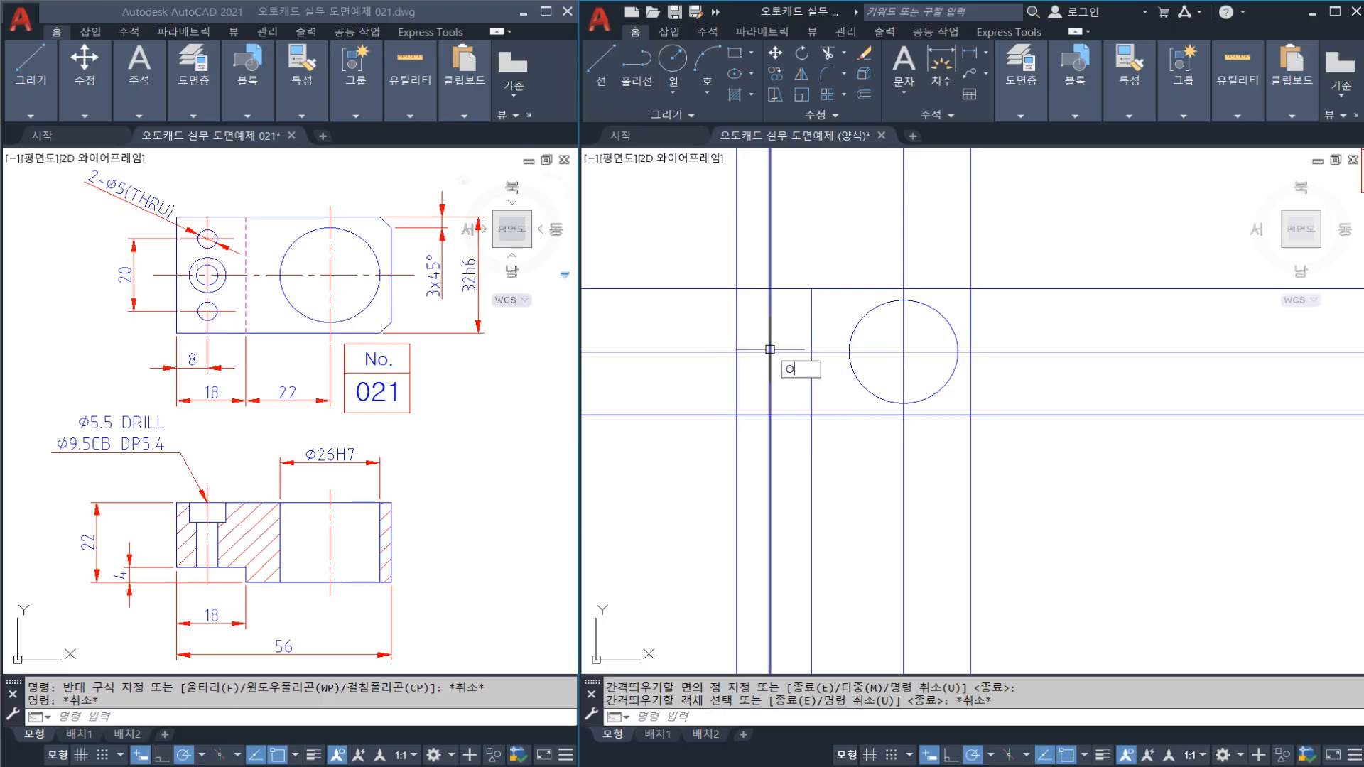
pyautogui.press('Return')
pyautogui.write('10')
pyautogui.press('Return')
pyautogui.click(782, 352)
pyautogui.click(778, 330)
pyautogui.press('Escape')
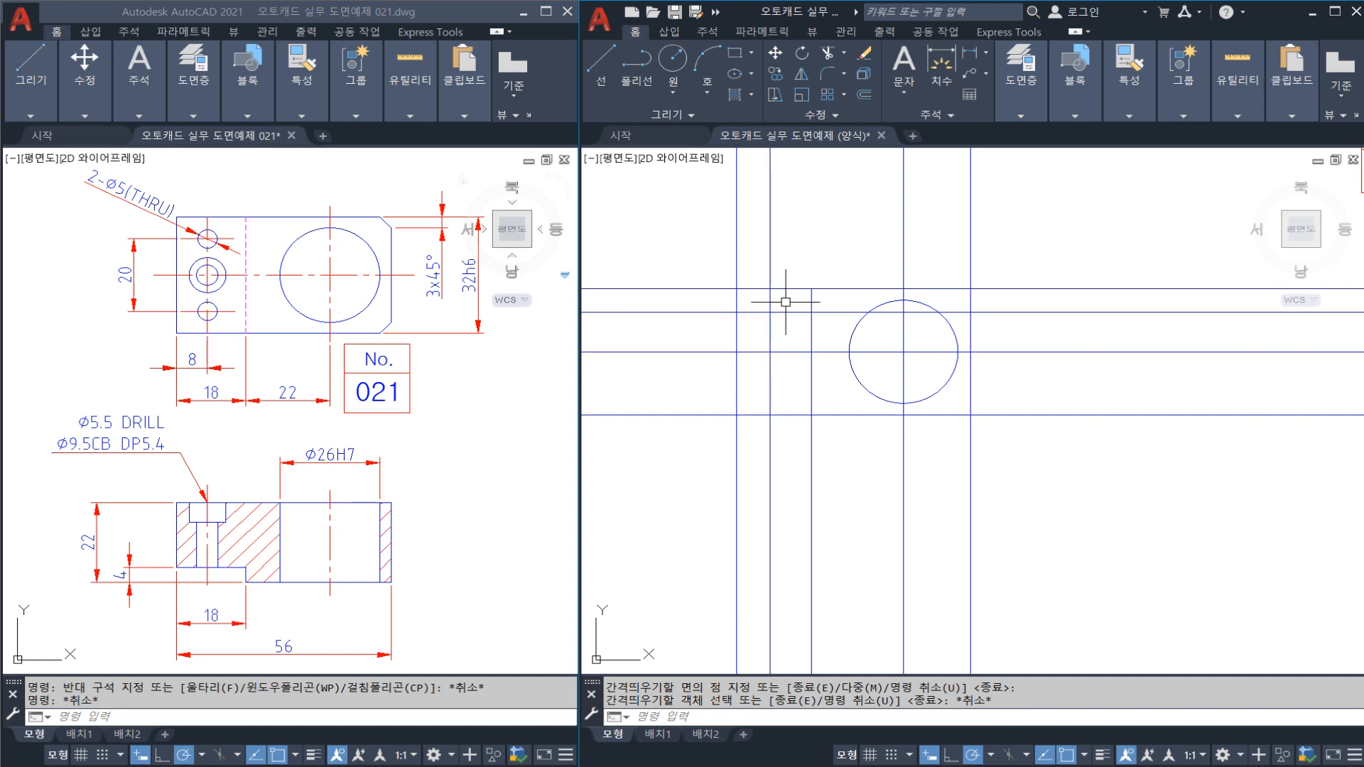
# Draw a 5 mm diameter circle centred where the small holes' vertical centreline crosses the upper offset line
pyautogui.write('c')
pyautogui.press('Return')
pyautogui.click(770, 312)
pyautogui.write('D')
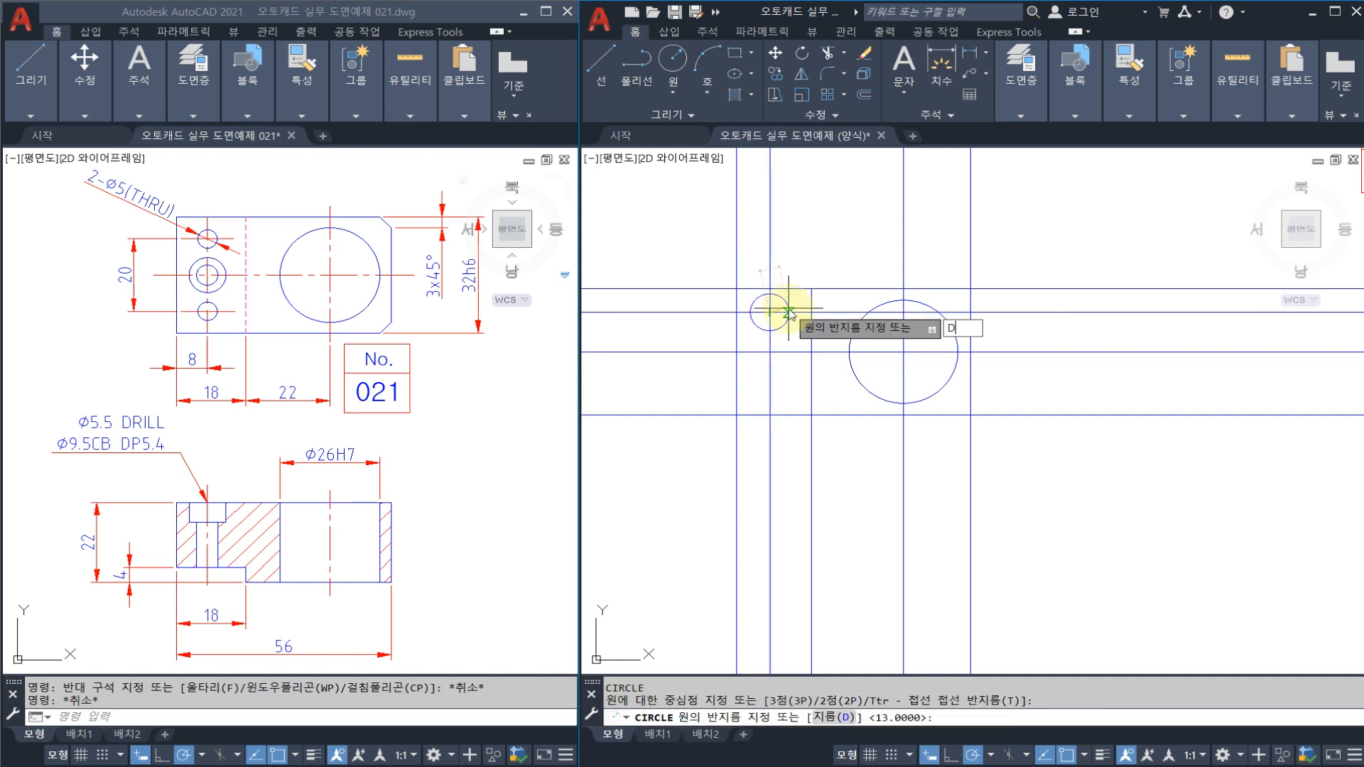
pyautogui.press('Return')
pyautogui.write('5')
pyautogui.press('Return')
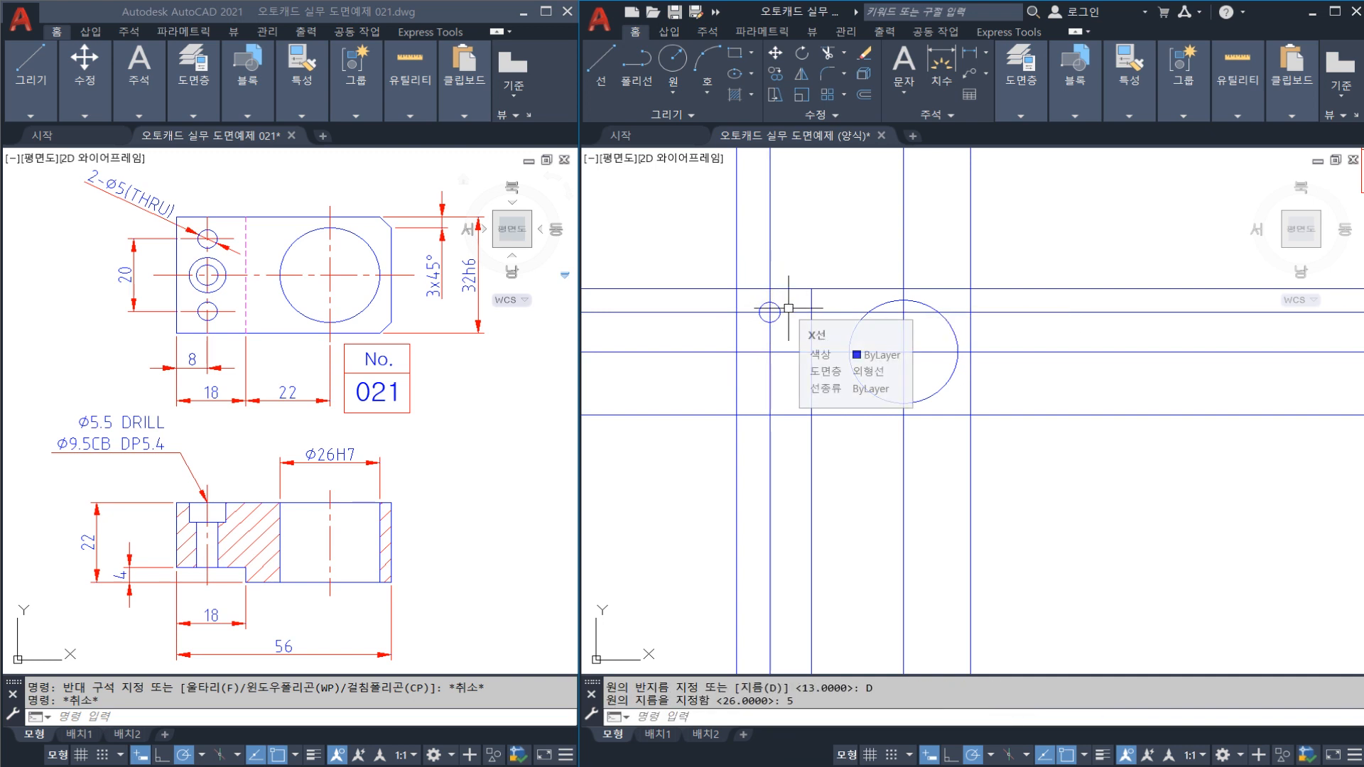
# Mirror the 5 mm circle and its horizontal line about the plate's horizontal centreline, keeping the originals
pyautogui.click(791, 314)
pyautogui.click(778, 306)
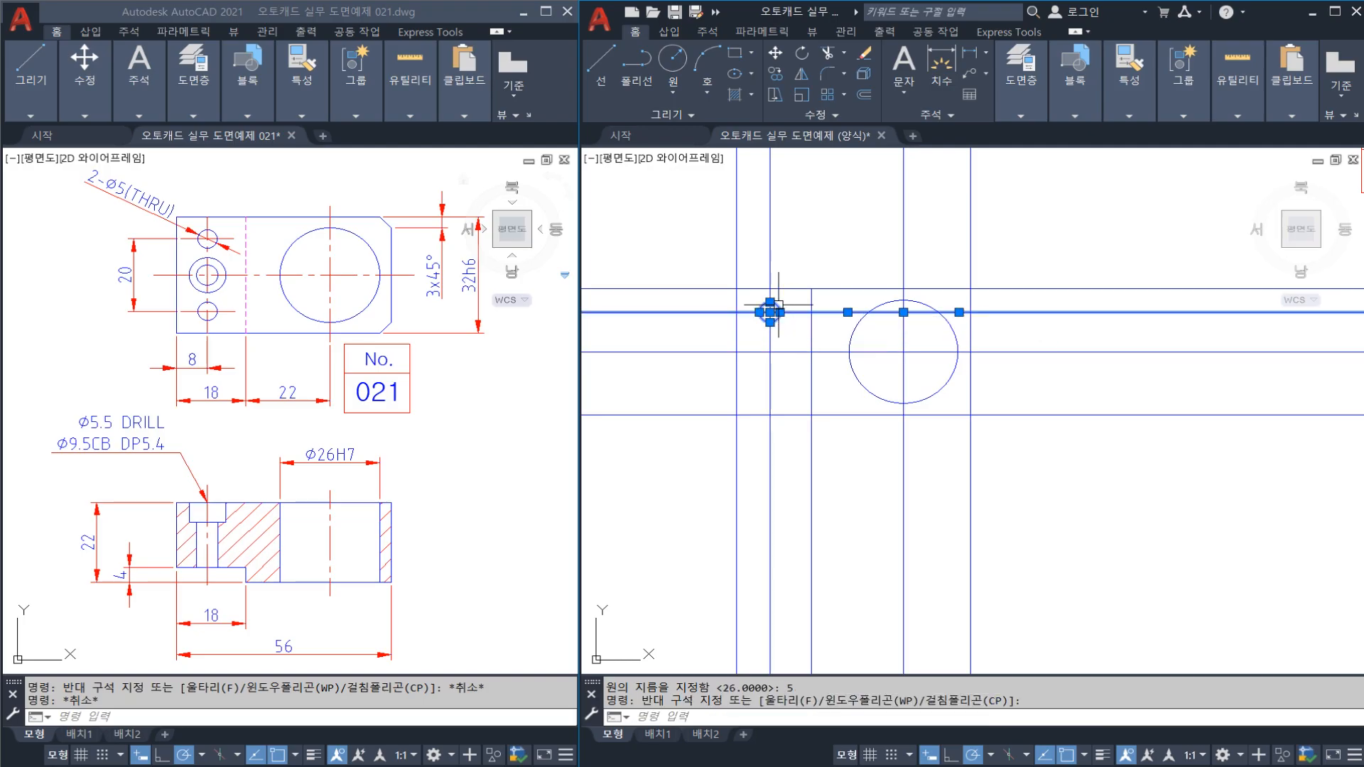
pyautogui.write('i')
pyautogui.press('Return')
pyautogui.click(771, 352)
pyautogui.click(785, 368)
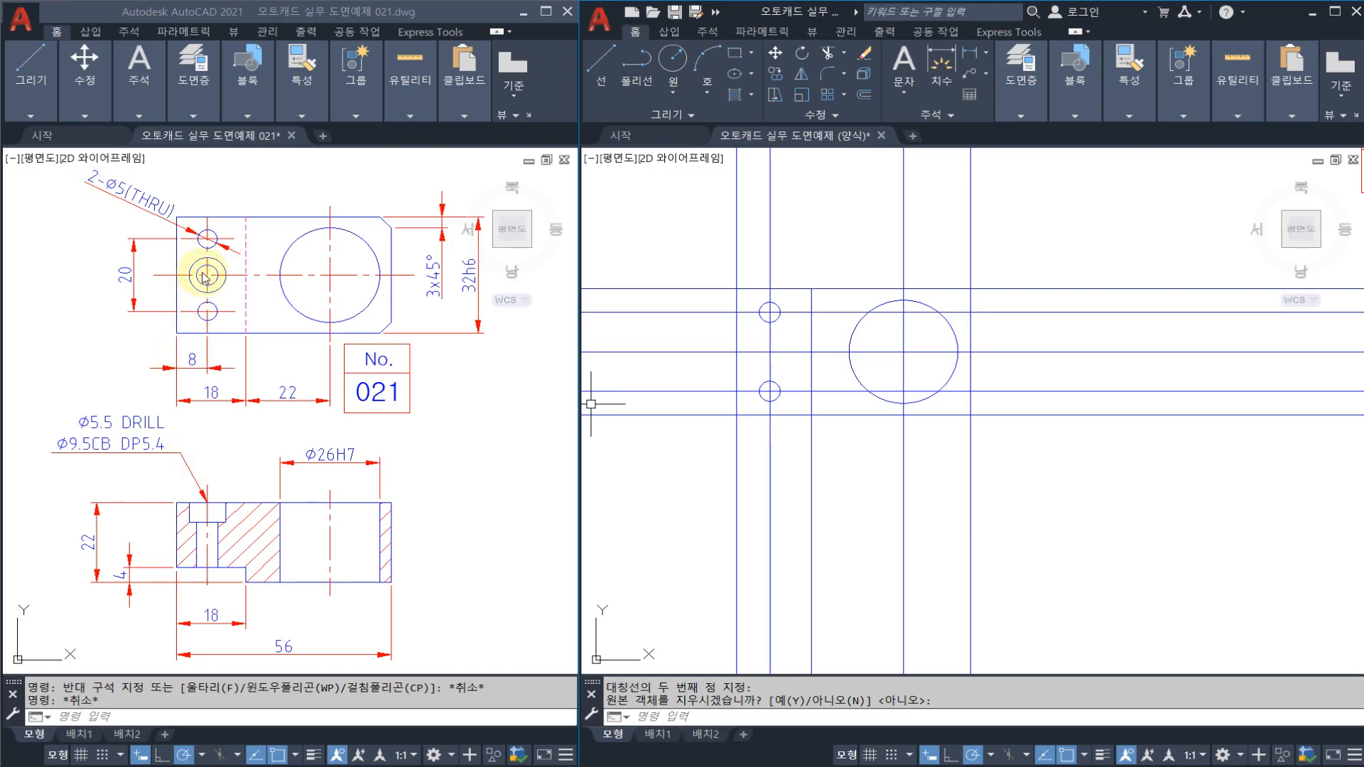
pyautogui.click(800, 339)
pyautogui.press('Escape')
pyautogui.press('Escape')
# Draw a 5.5 mm diameter circle on the plate's horizontal centreline, midway between the two 5 mm holes
pyautogui.write('c')
pyautogui.press('Return')
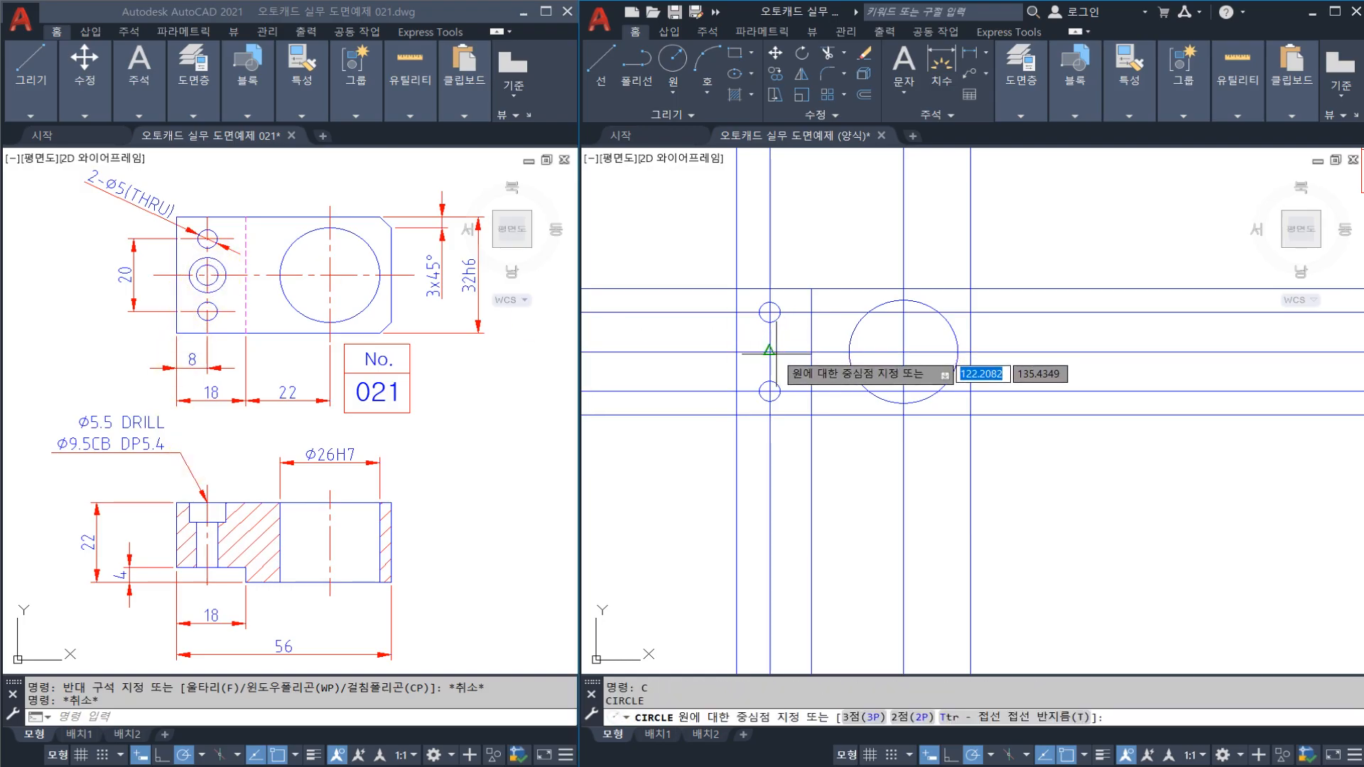
pyautogui.click(769, 352)
pyautogui.write('d')
pyautogui.press('Return')
pyautogui.write('5.5')
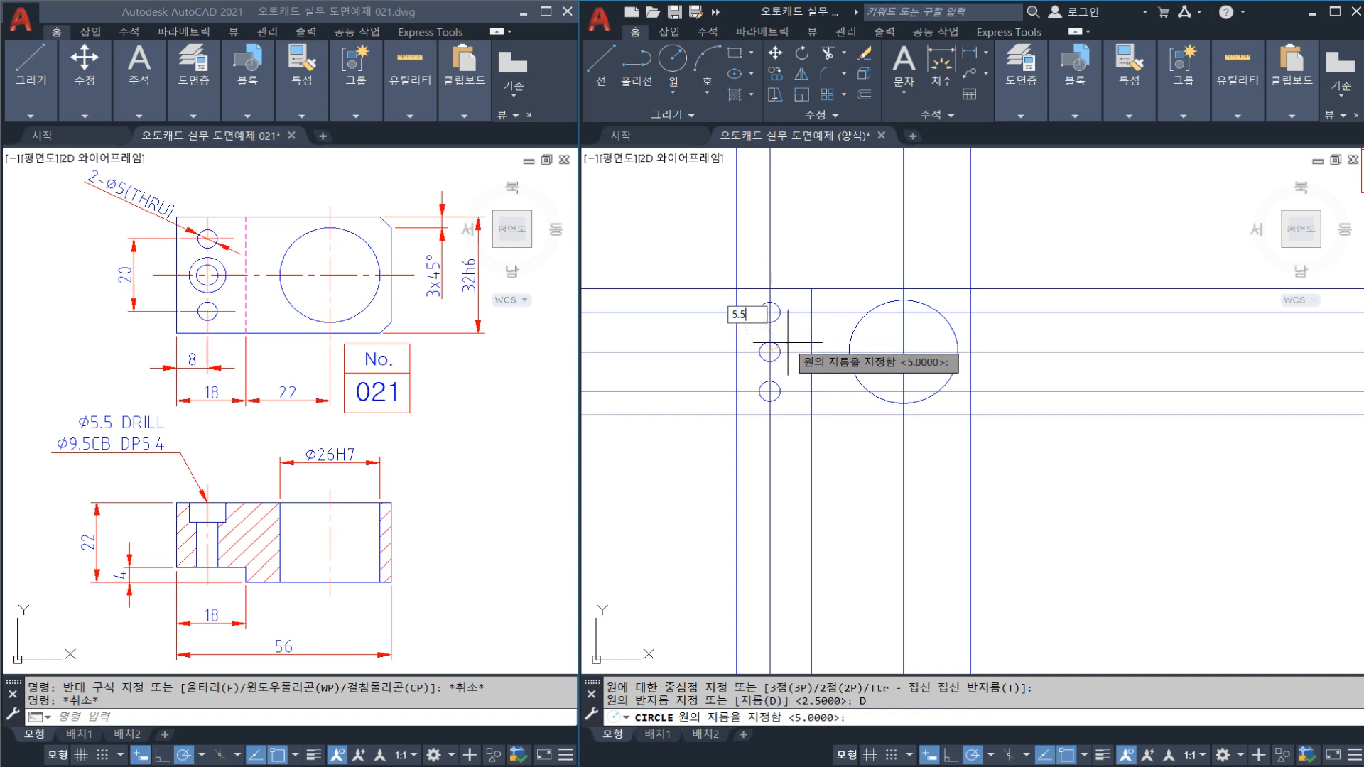
pyautogui.press('Return')
# Draw a 9.5 mm diameter counterbore circle concentric with the 5.5 mm circle and save the drawing
pyautogui.write('c')
pyautogui.press('Return')
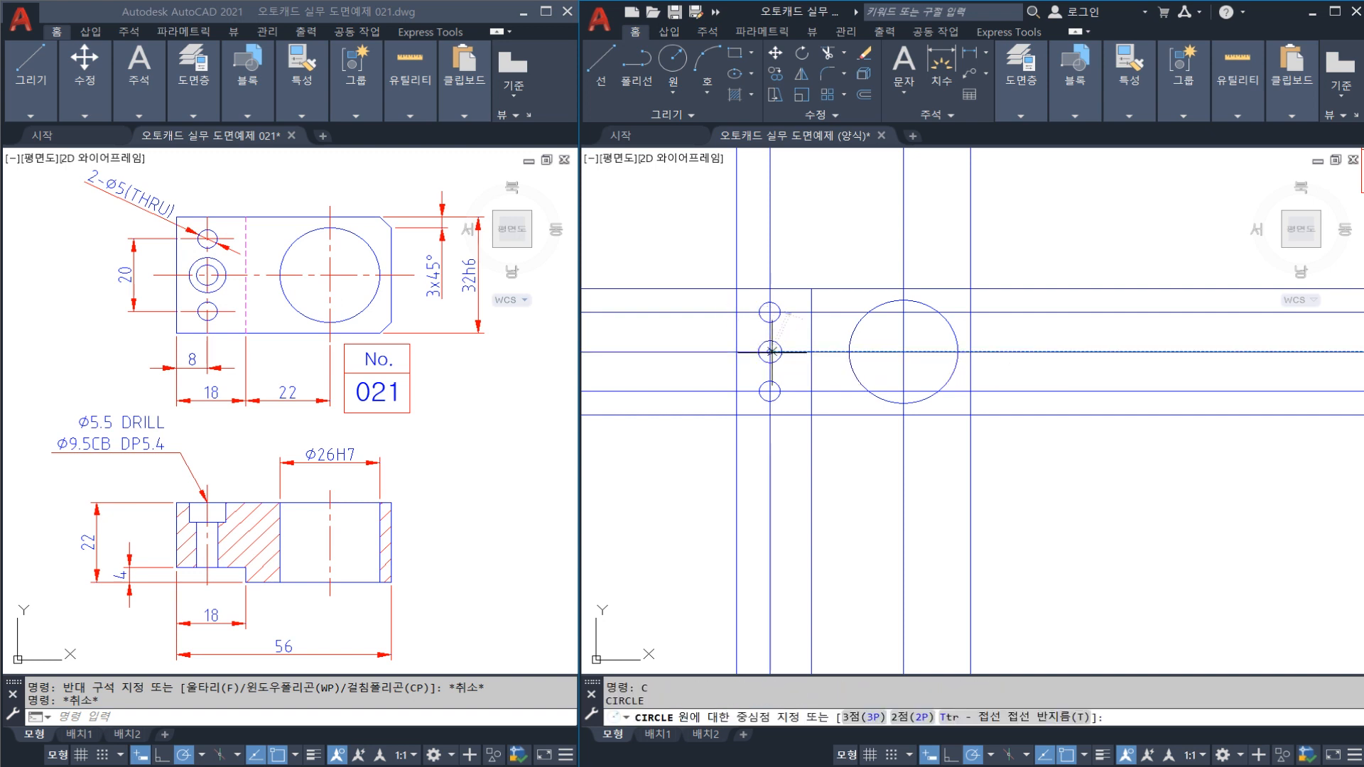
pyautogui.click(770, 352)
pyautogui.write('d')
pyautogui.press('Return')
pyautogui.write('9.5')
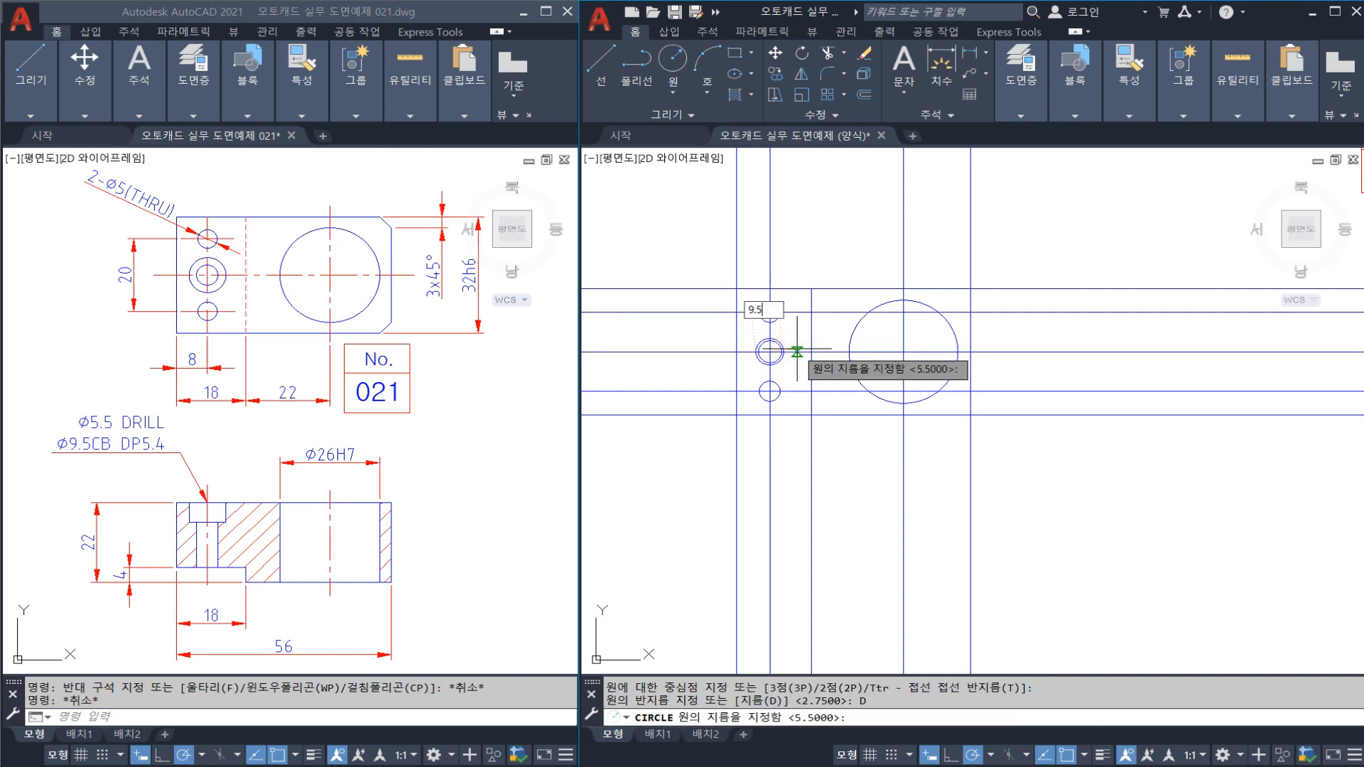
pyautogui.press('Return')
pyautogui.moveTo(768, 352); pyautogui.dragTo(735, 329, button='middle')
pyautogui.hotkey('ctrl', 's')
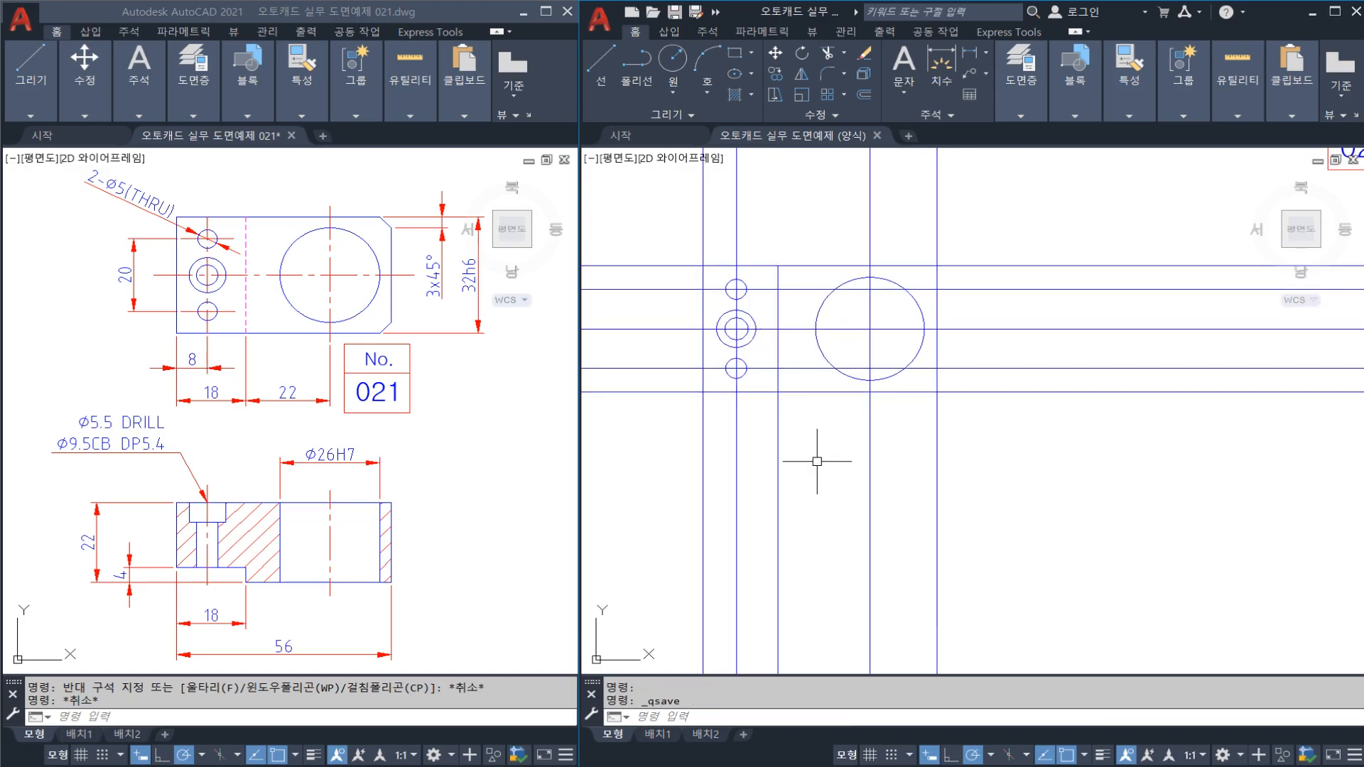
# Examine the step-edge line where it starts at the plate's upper edge and runs down past the lower edge
pyautogui.moveTo(817, 462)
pyautogui.mouseDown(button='middle')
pyautogui.moveTo(788, 420)
pyautogui.moveTo(796, 403)
pyautogui.mouseUp(button='middle')
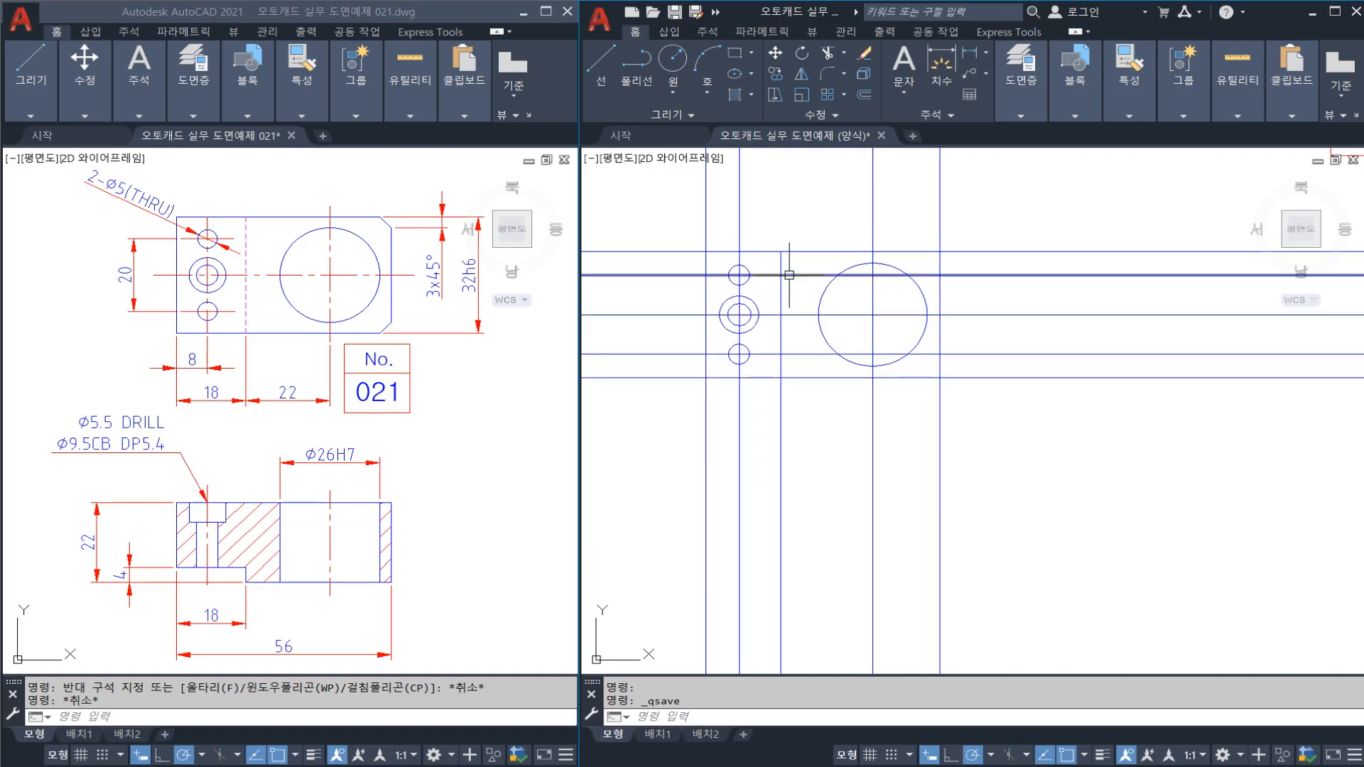
pyautogui.click(780, 265)
pyautogui.press('Escape')
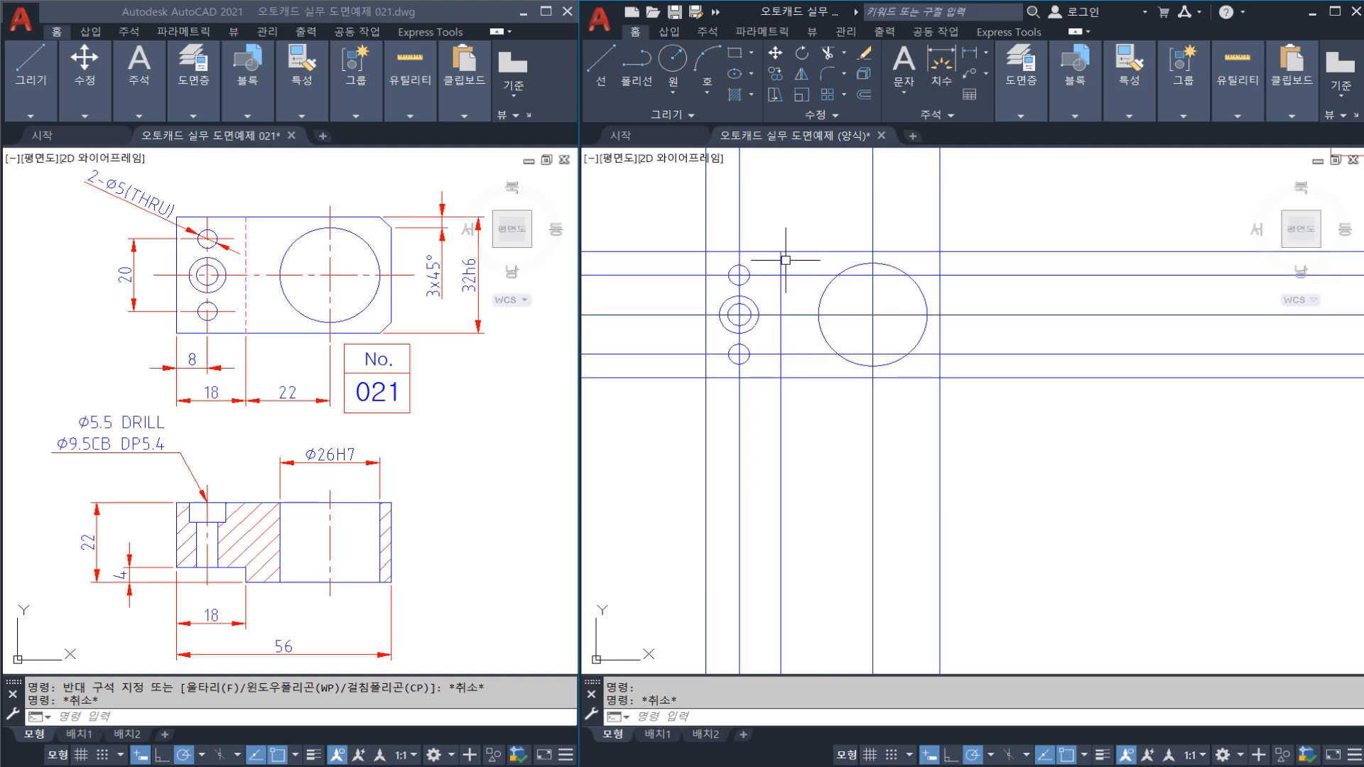
pyautogui.click(785, 260)
pyautogui.click(774, 260)
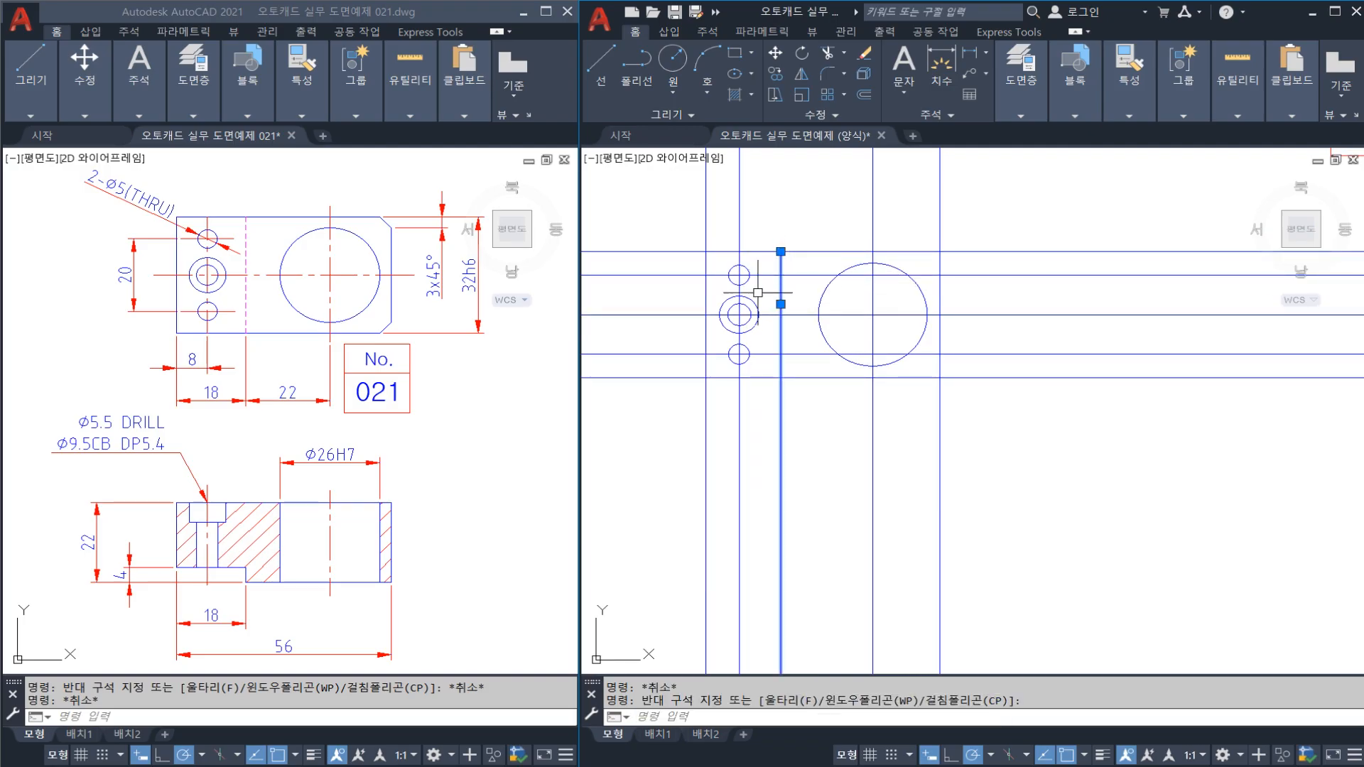
pyautogui.press('Escape')
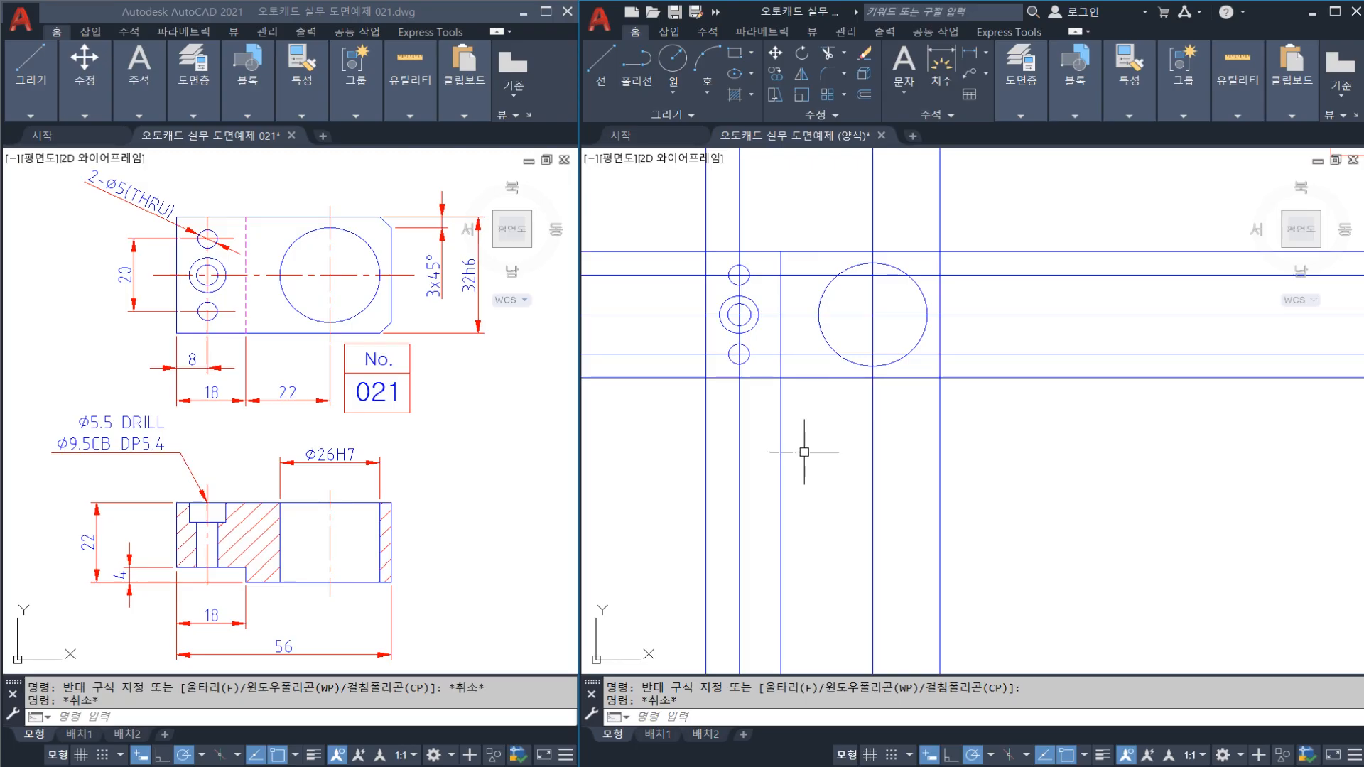
pyautogui.click(790, 262)
pyautogui.click(778, 245)
pyautogui.press('Escape')
pyautogui.moveTo(809, 455); pyautogui.dragTo(807, 427, button='middle')
pyautogui.press('Escape')
pyautogui.click(797, 290)
pyautogui.click(768, 281)
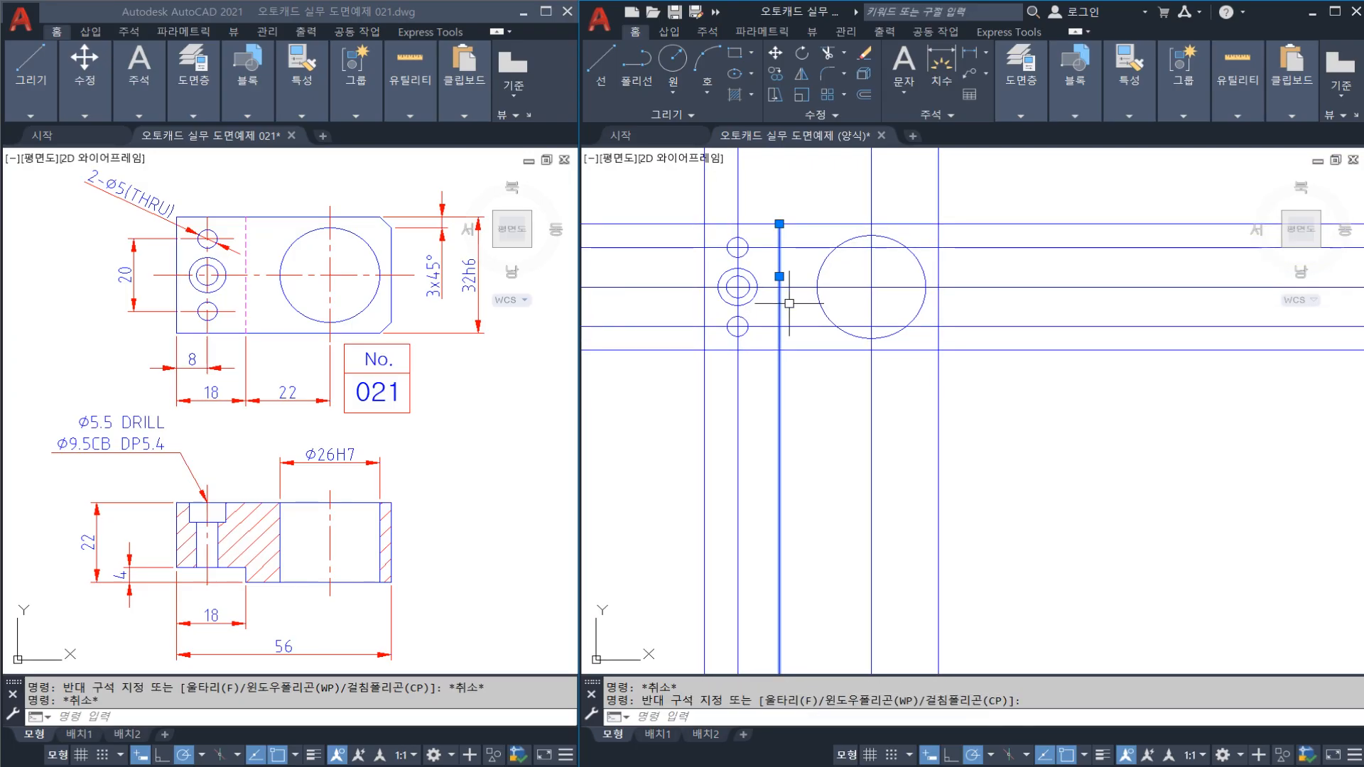
pyautogui.press('Escape')
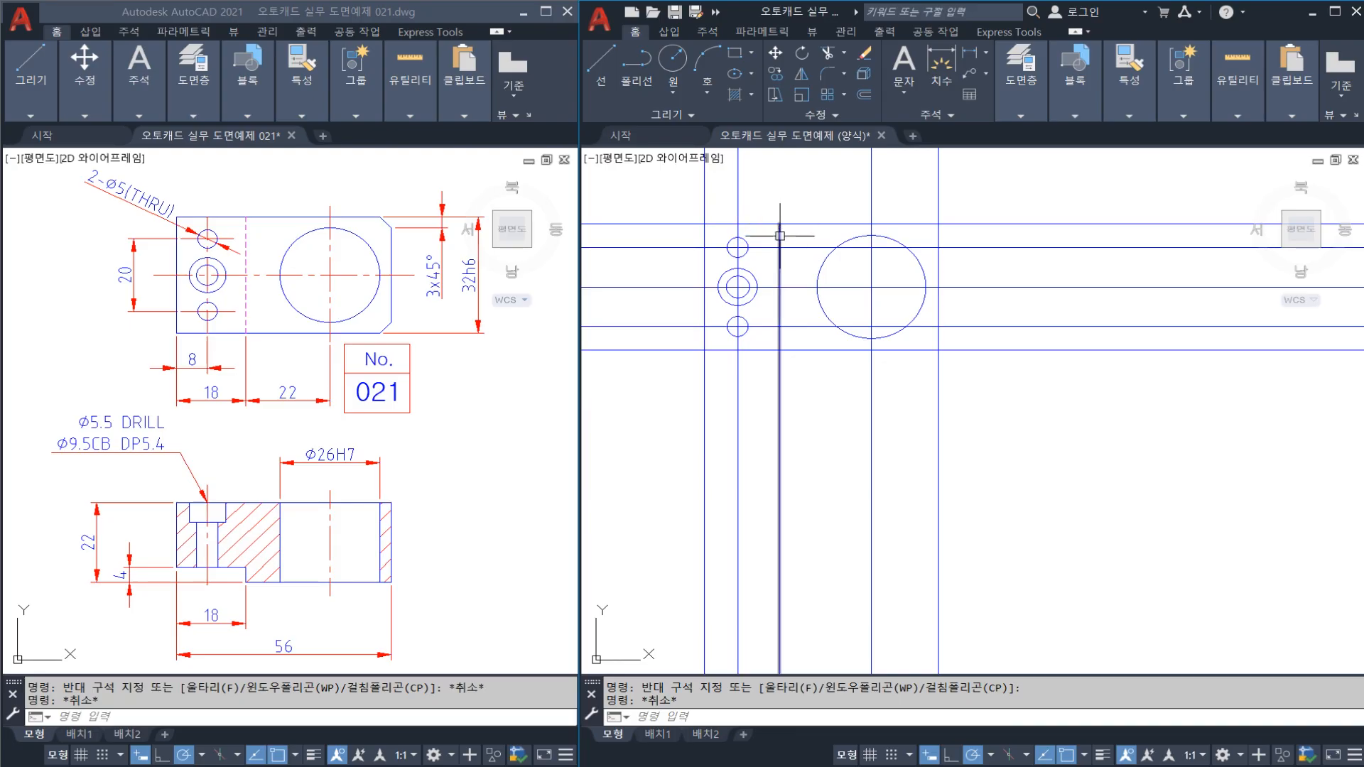
# Draw a horizontal construction line below the top view for the upper edge of the section view
pyautogui.moveTo(827, 419); pyautogui.dragTo(847, 330, button='middle')
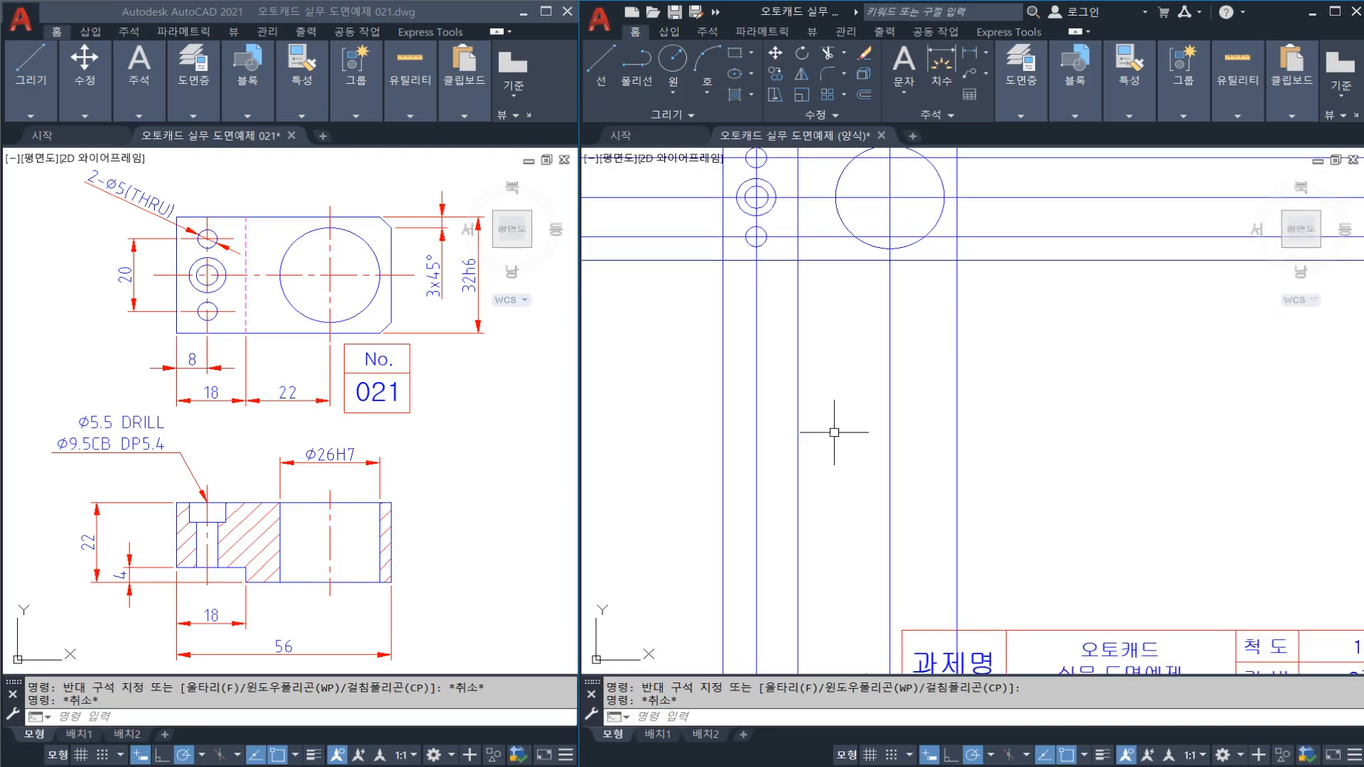
pyautogui.press('Return')
pyautogui.click(718, 409)
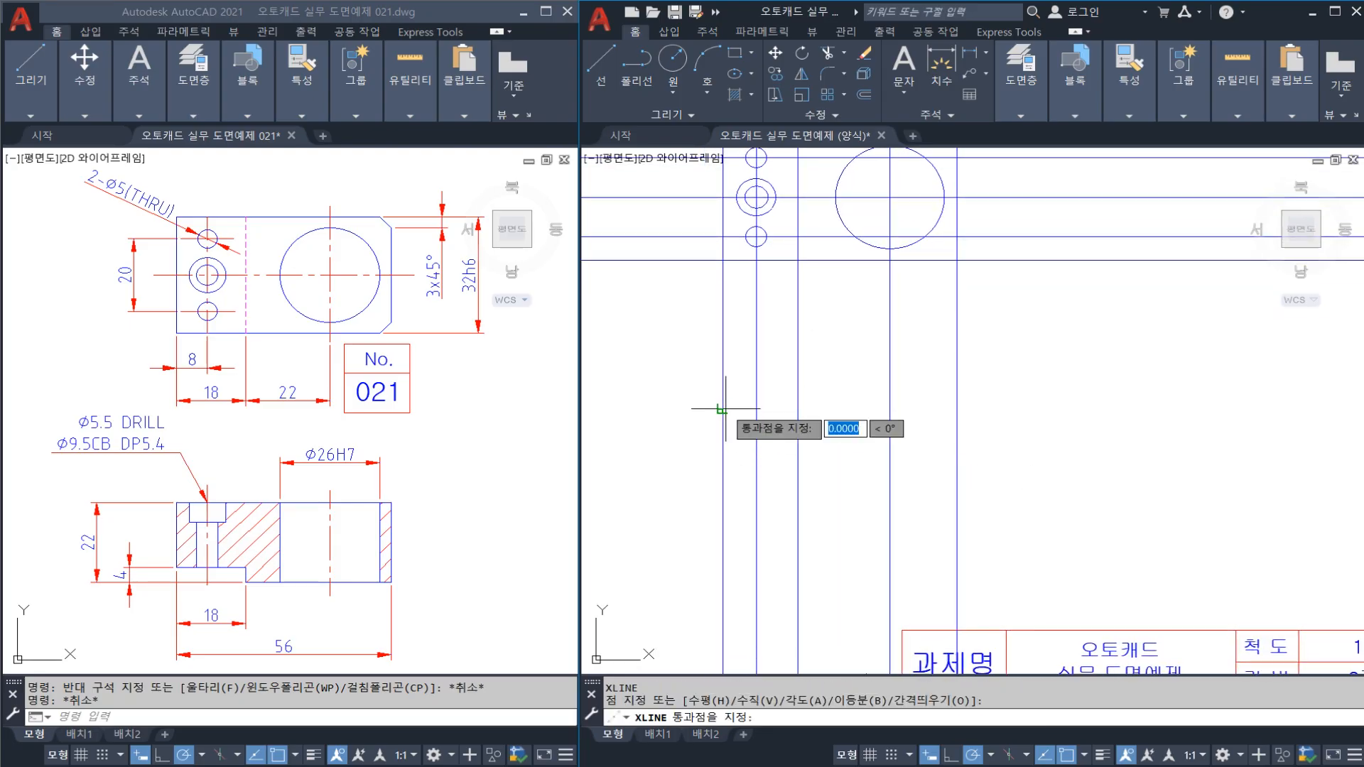
pyautogui.press('Escape')
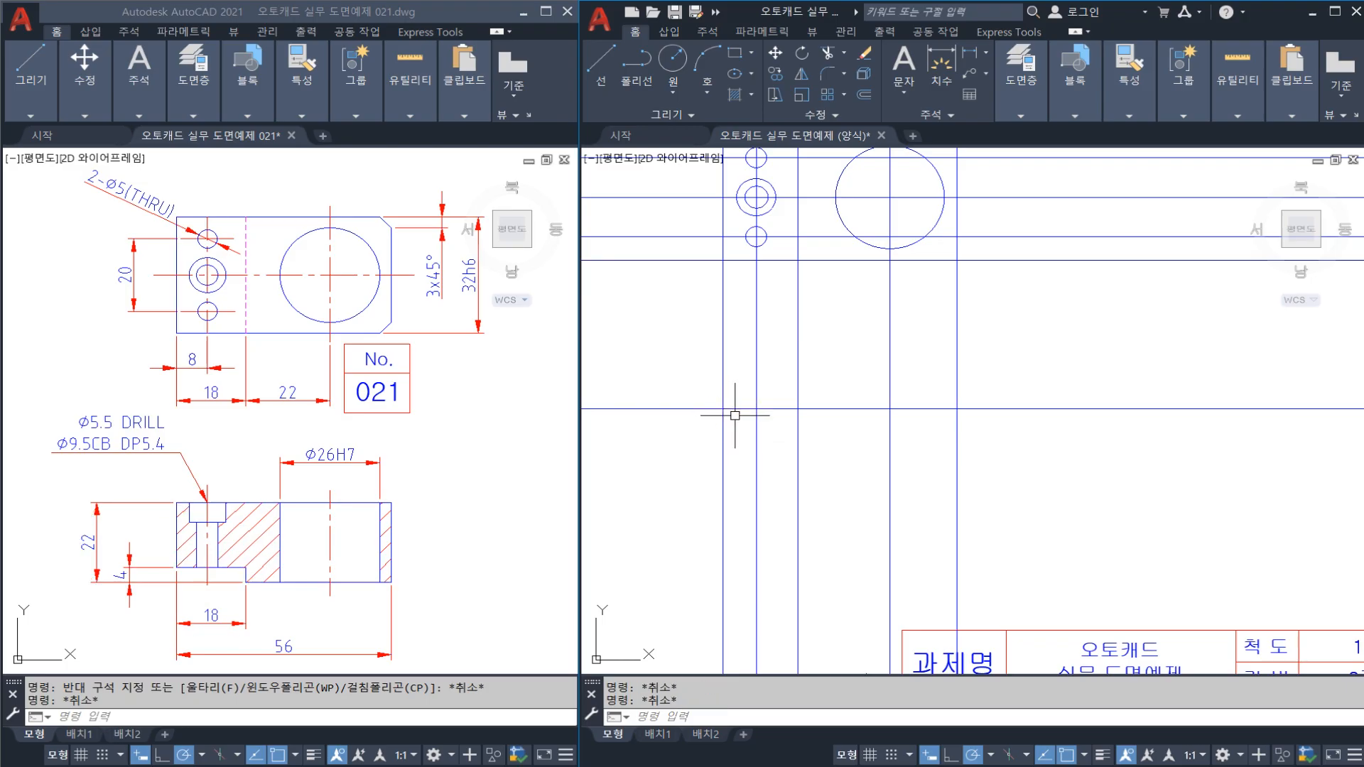
# Offset the section view's upper edge line 22 downward for its bottom edge
pyautogui.moveTo(736, 436); pyautogui.dragTo(710, 437, button='middle')
pyautogui.write('o')
pyautogui.press('Return')
pyautogui.write('2')
pyautogui.press('Return')
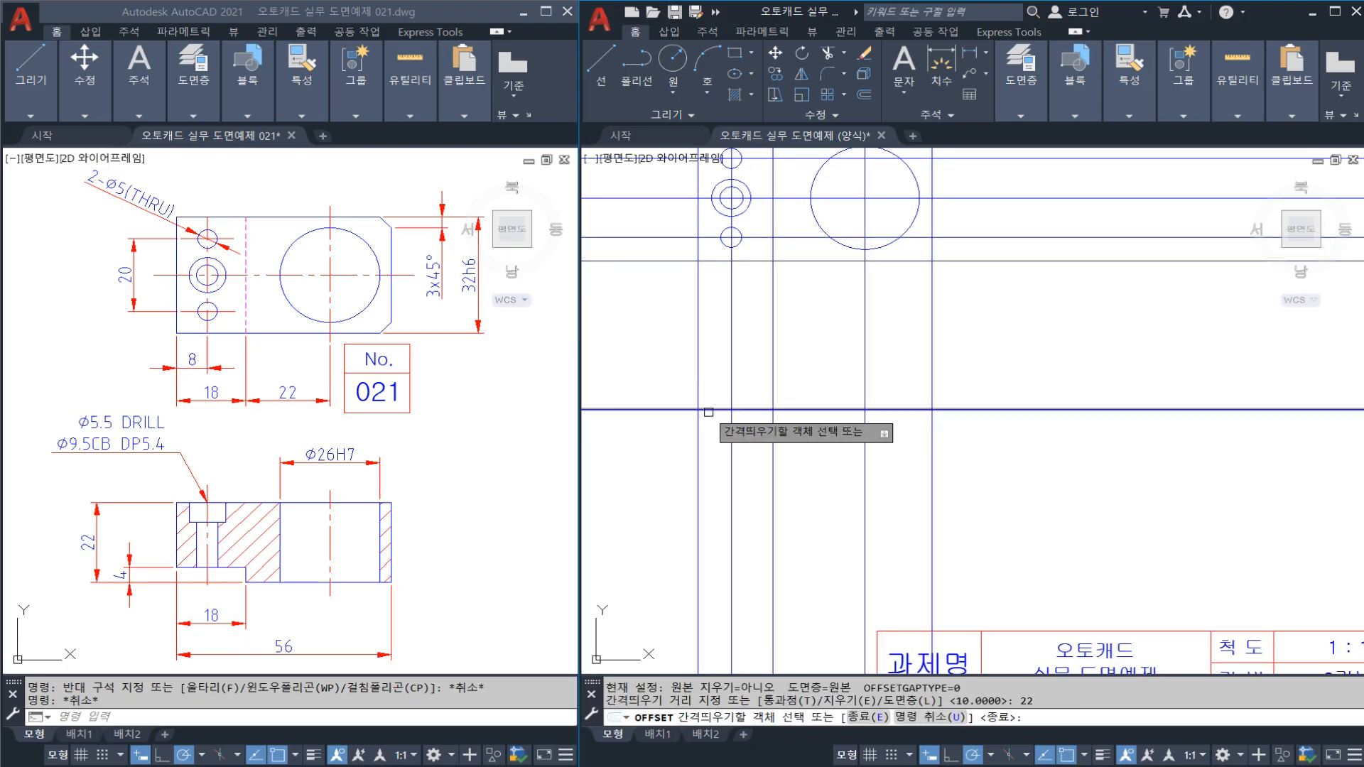
pyautogui.click(709, 410)
pyautogui.click(709, 456)
pyautogui.press('Escape')
# Offset the section view's bottom edge line 4 upward for the step height
pyautogui.press('Return')
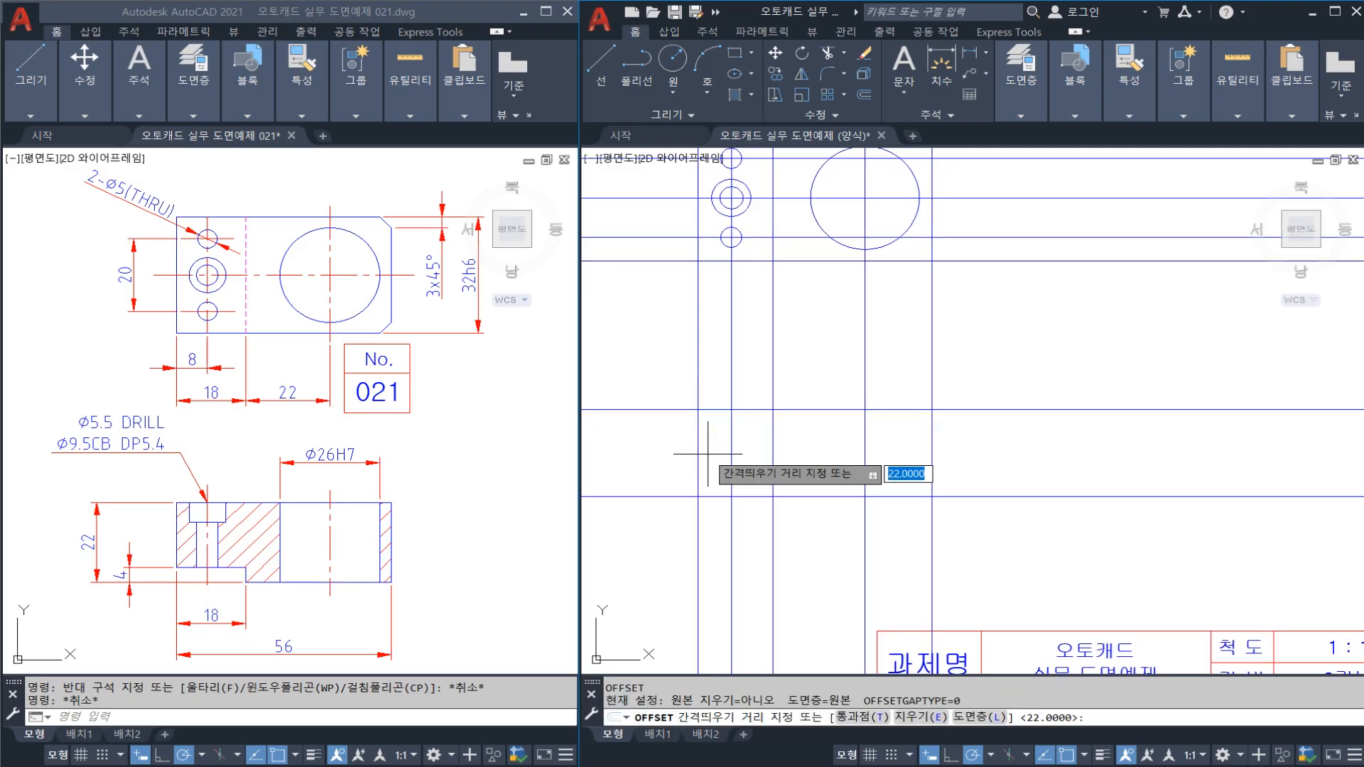
pyautogui.press('Return')
pyautogui.click(720, 496)
pyautogui.click(718, 471)
pyautogui.press('Escape')
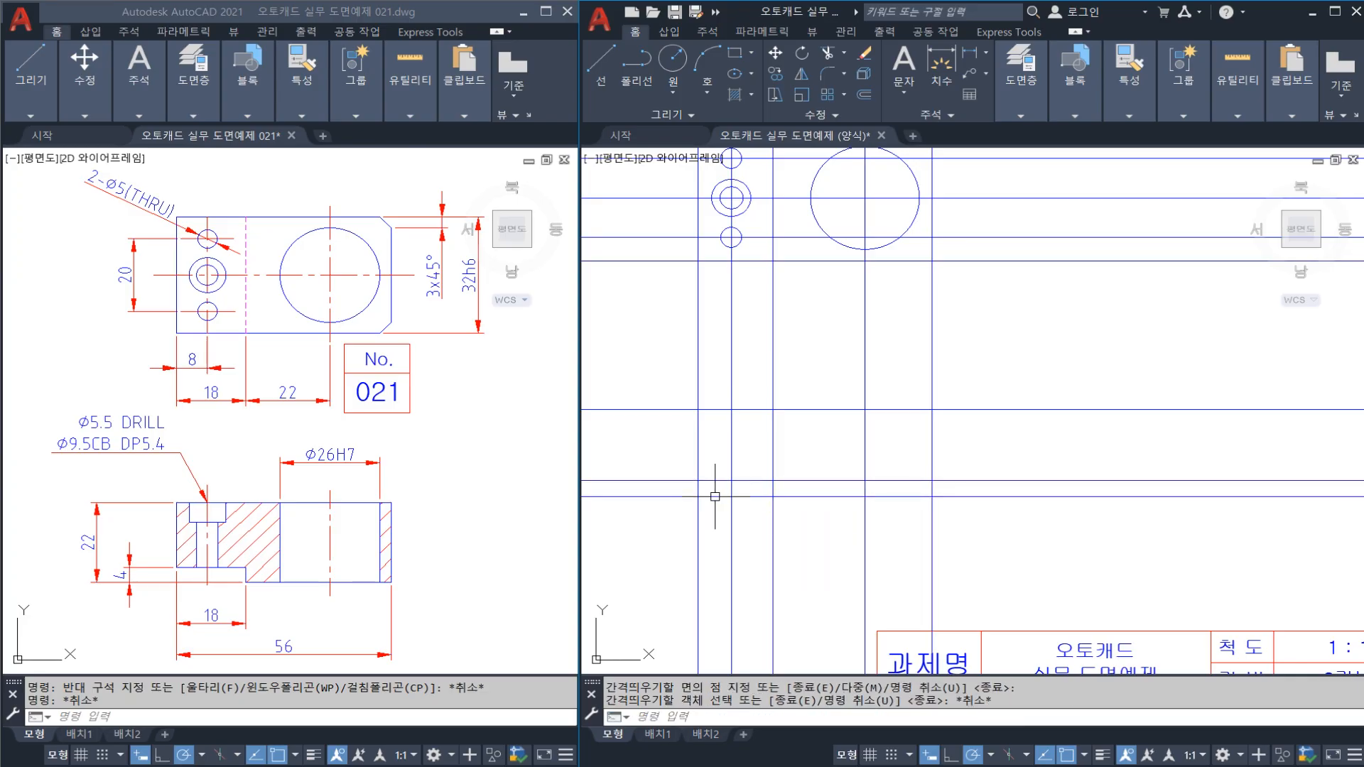
# Trim the step-edge line between the top view's lower edge and the section view's step-height line
pyautogui.scroll(-2, 796, 358)
pyautogui.moveTo(797, 356); pyautogui.dragTo(820, 403, button='middle')
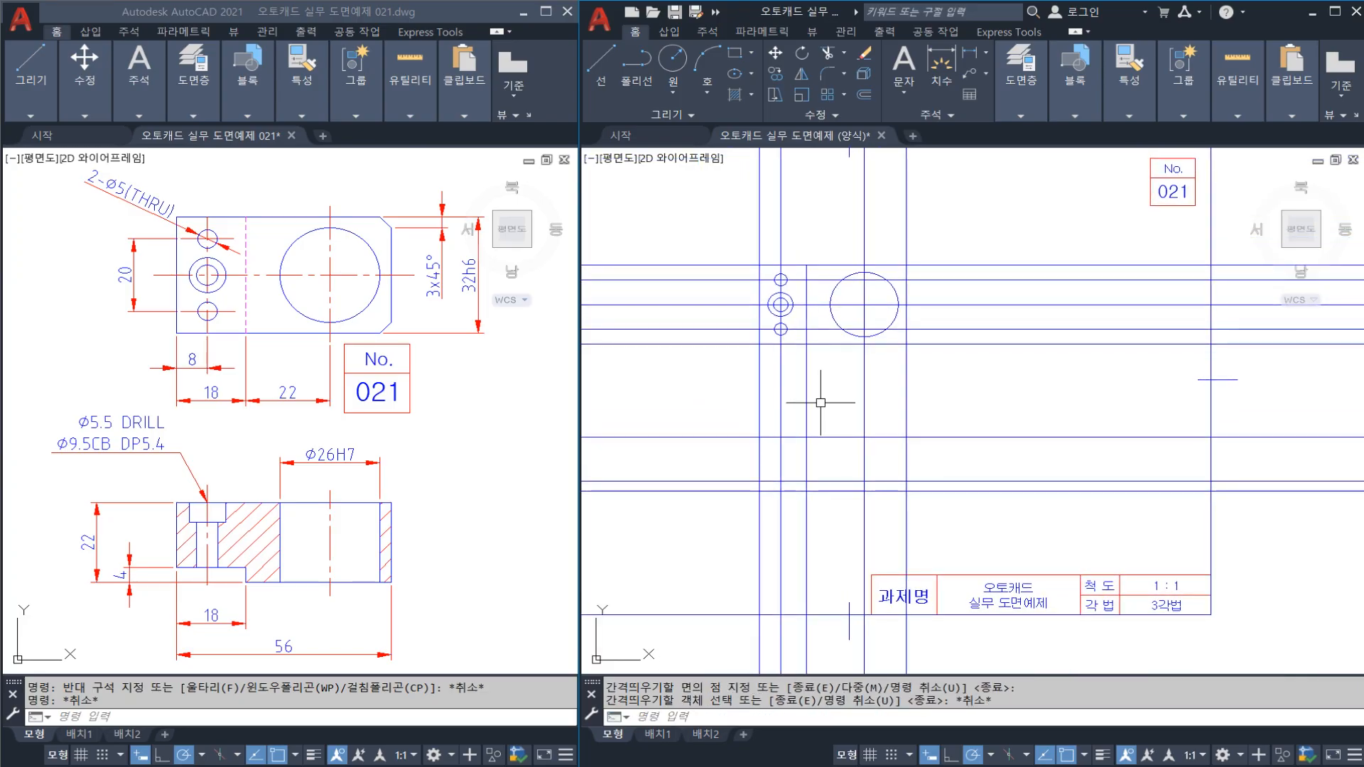
pyautogui.click(807, 402)
pyautogui.scroll(2, 815, 525)
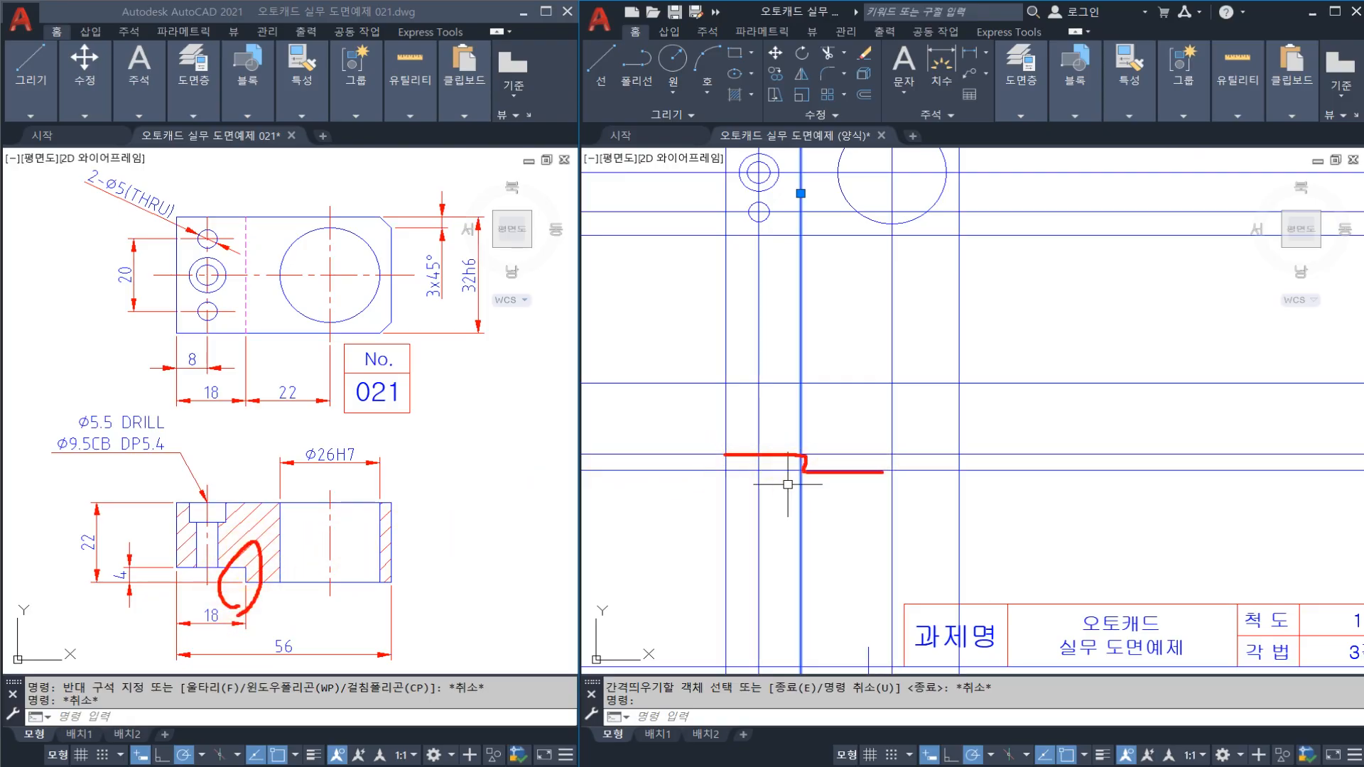
pyautogui.press('Escape')
pyautogui.write('tr')
pyautogui.press('Return')
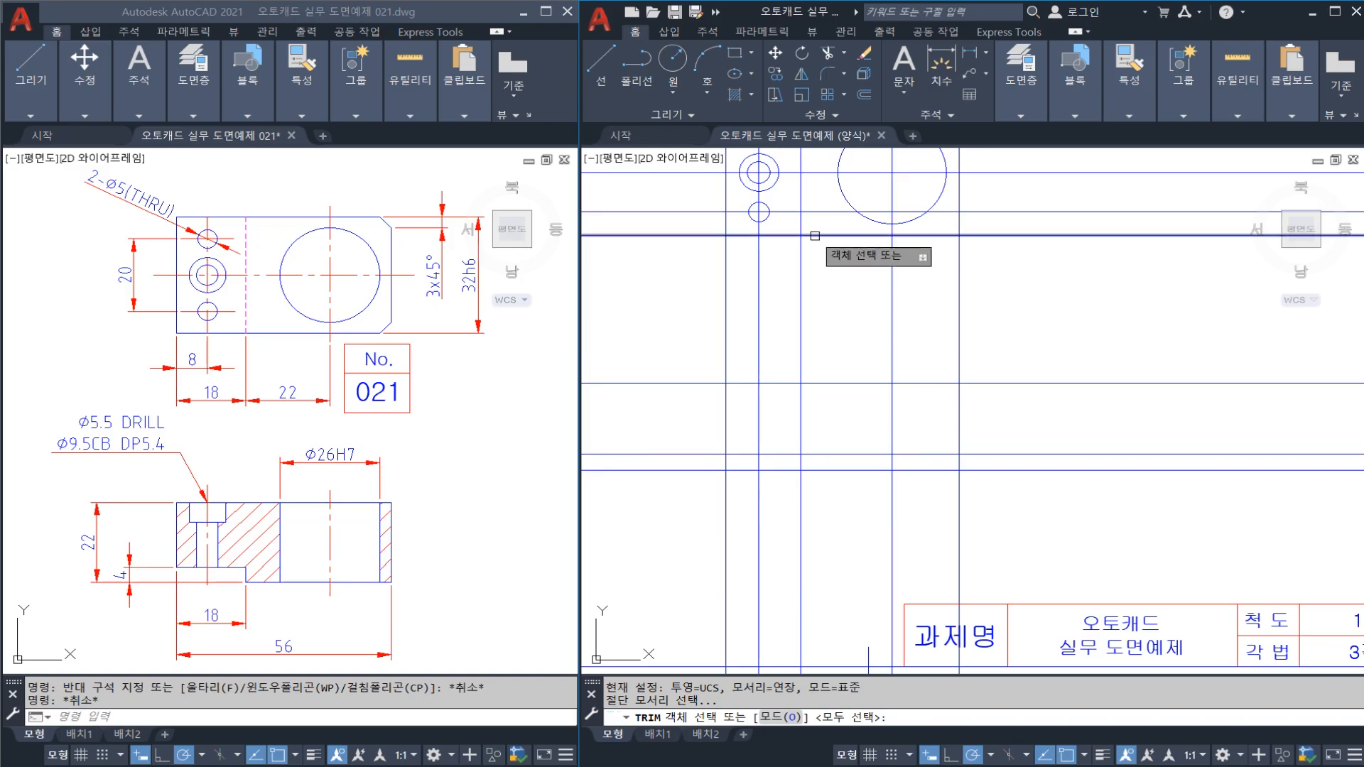
pyautogui.click(815, 236)
pyautogui.click(815, 454)
pyautogui.press('space')
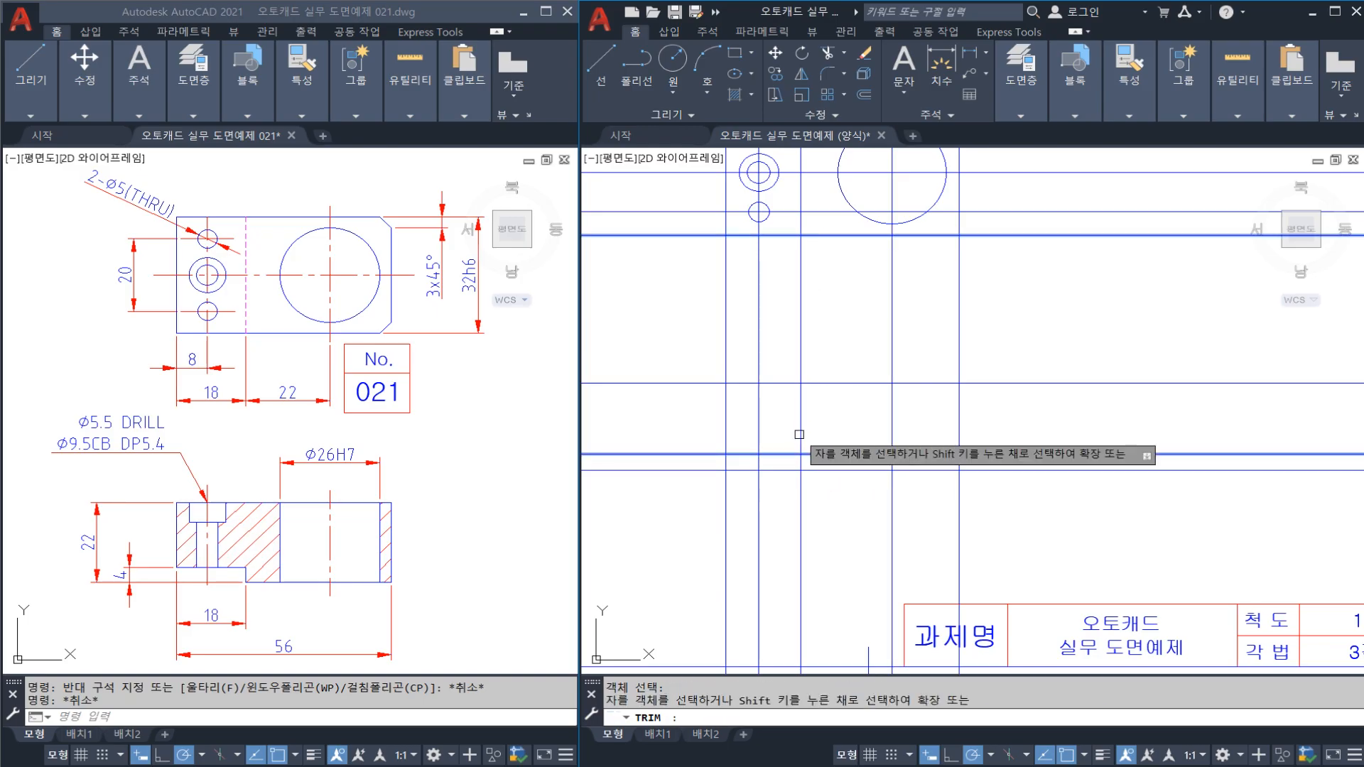
pyautogui.click(801, 431)
pyautogui.press('space')
# Trim the step-height line to the right of the vertical step edge in the section view and save the drawing
pyautogui.press('space')
pyautogui.click(799, 467)
pyautogui.press('space')
pyautogui.click(817, 454)
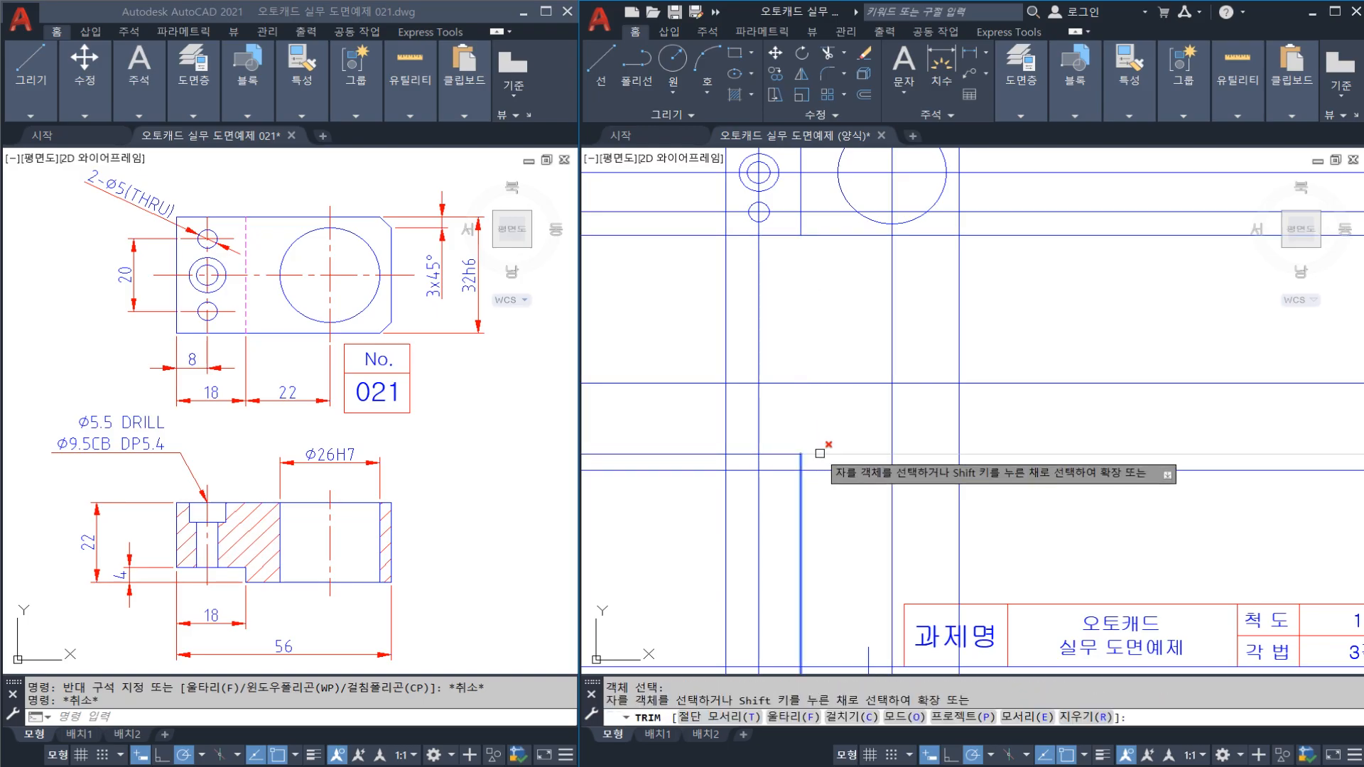
pyautogui.press('Escape')
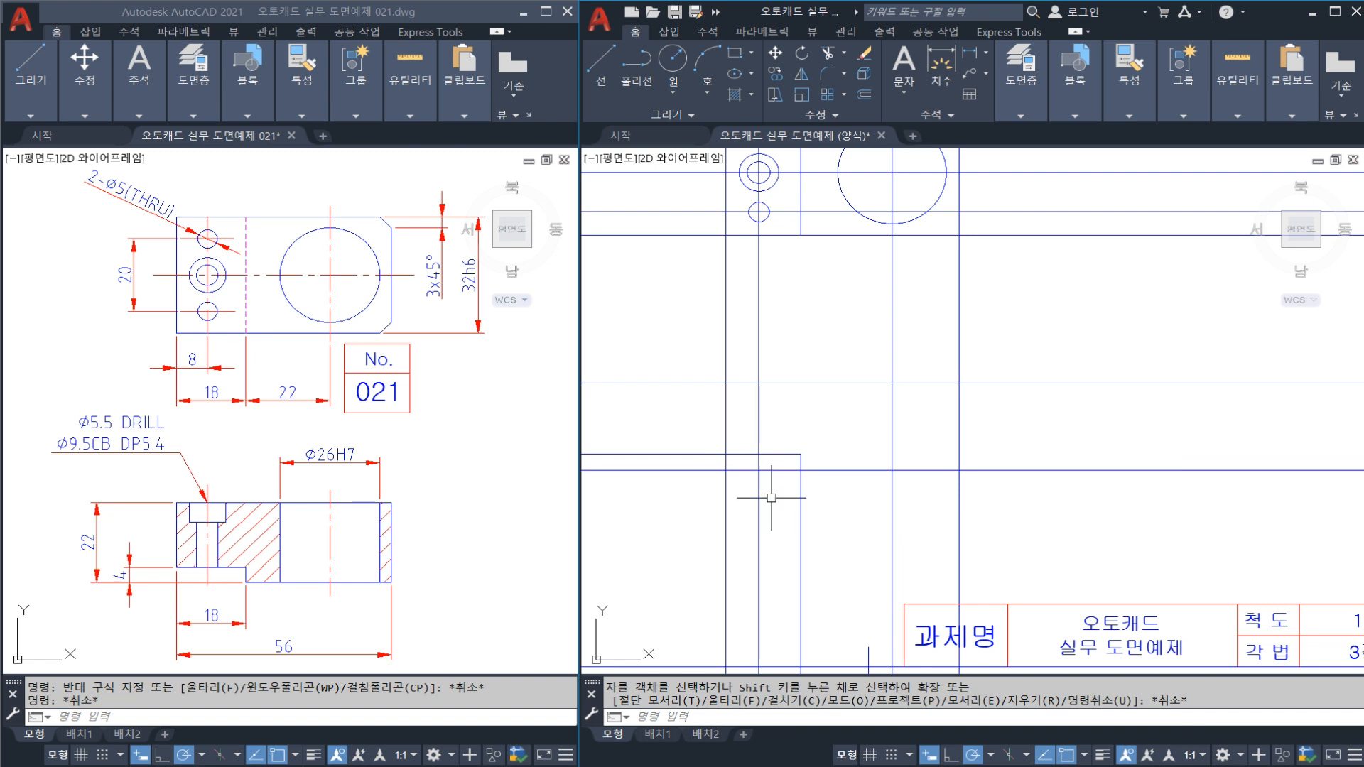
pyautogui.hotkey('ctrl', 's')
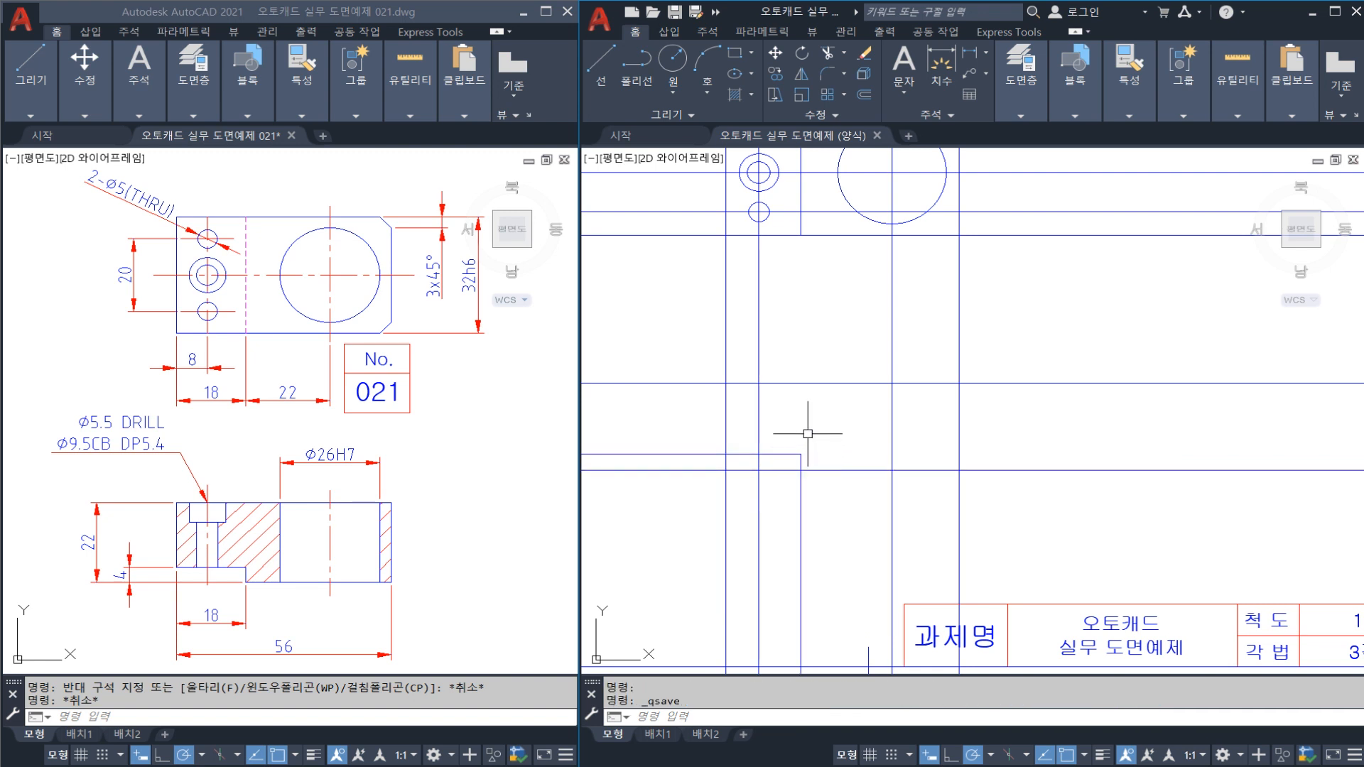
# Draw two vertical construction lines from the left and right quadrants of the top view's large circle through the section view
pyautogui.write('XL')
pyautogui.press('space')
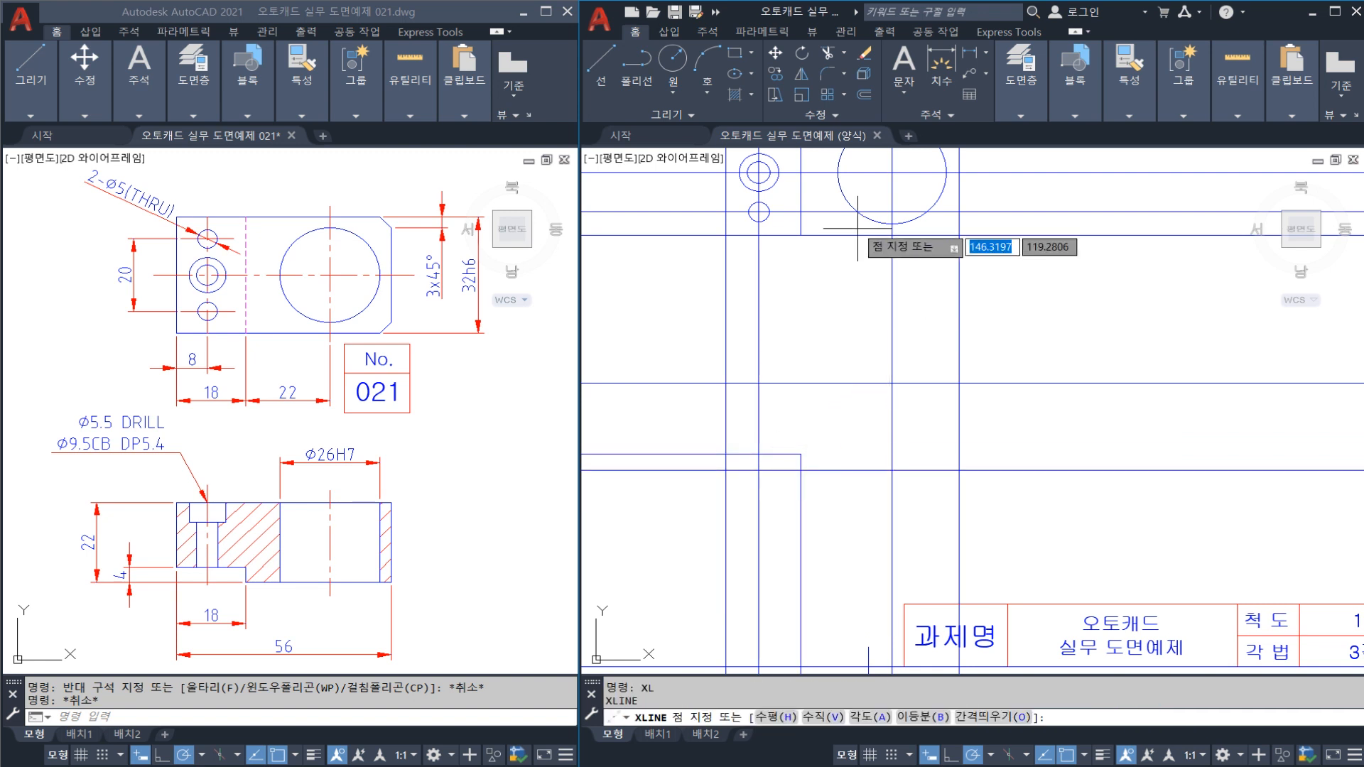
pyautogui.click(838, 173)
pyautogui.click(838, 275)
pyautogui.press('Escape')
pyautogui.press('space')
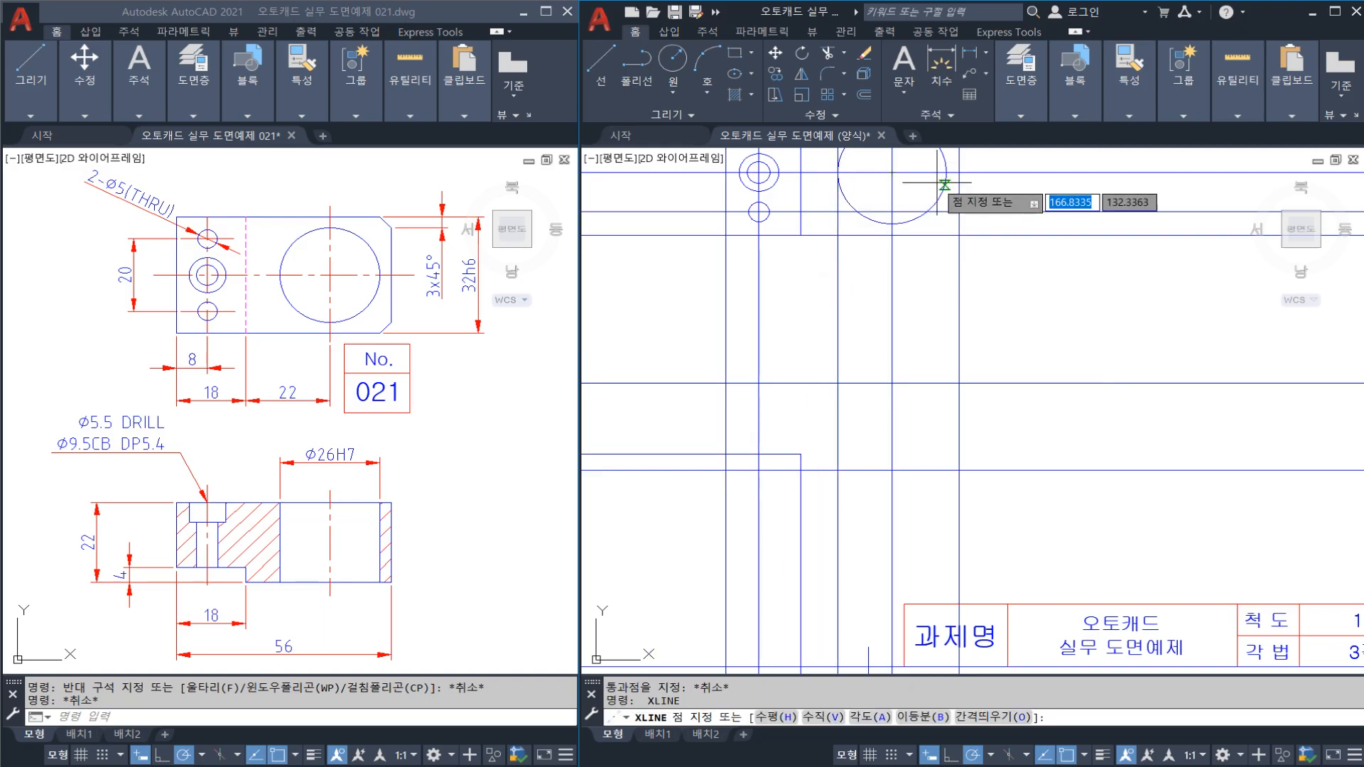
pyautogui.click(945, 172)
pyautogui.click(914, 293)
pyautogui.press('Escape')
# Trim both large-hole projection lines to the span between the section view's upper and bottom edges and save the drawing
pyautogui.write('T')
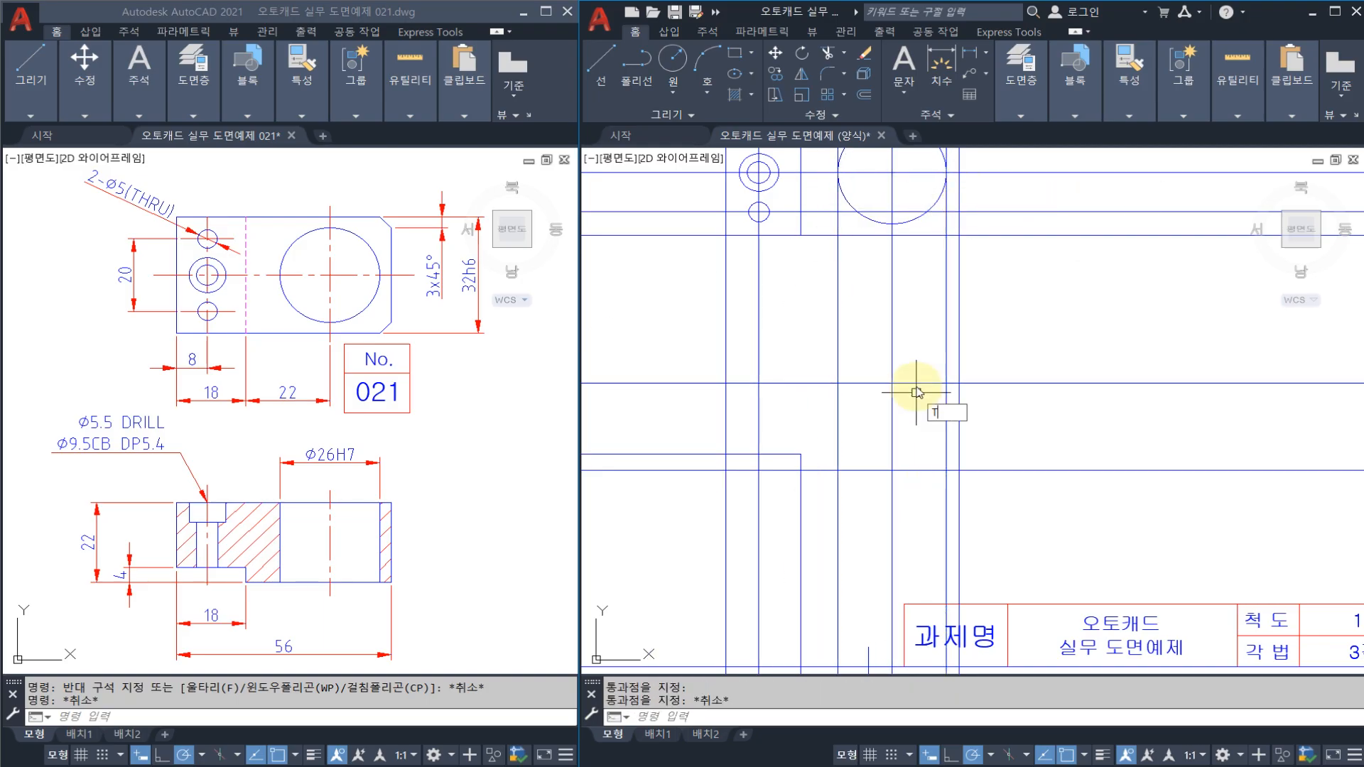
pyautogui.write('R')
pyautogui.press('space')
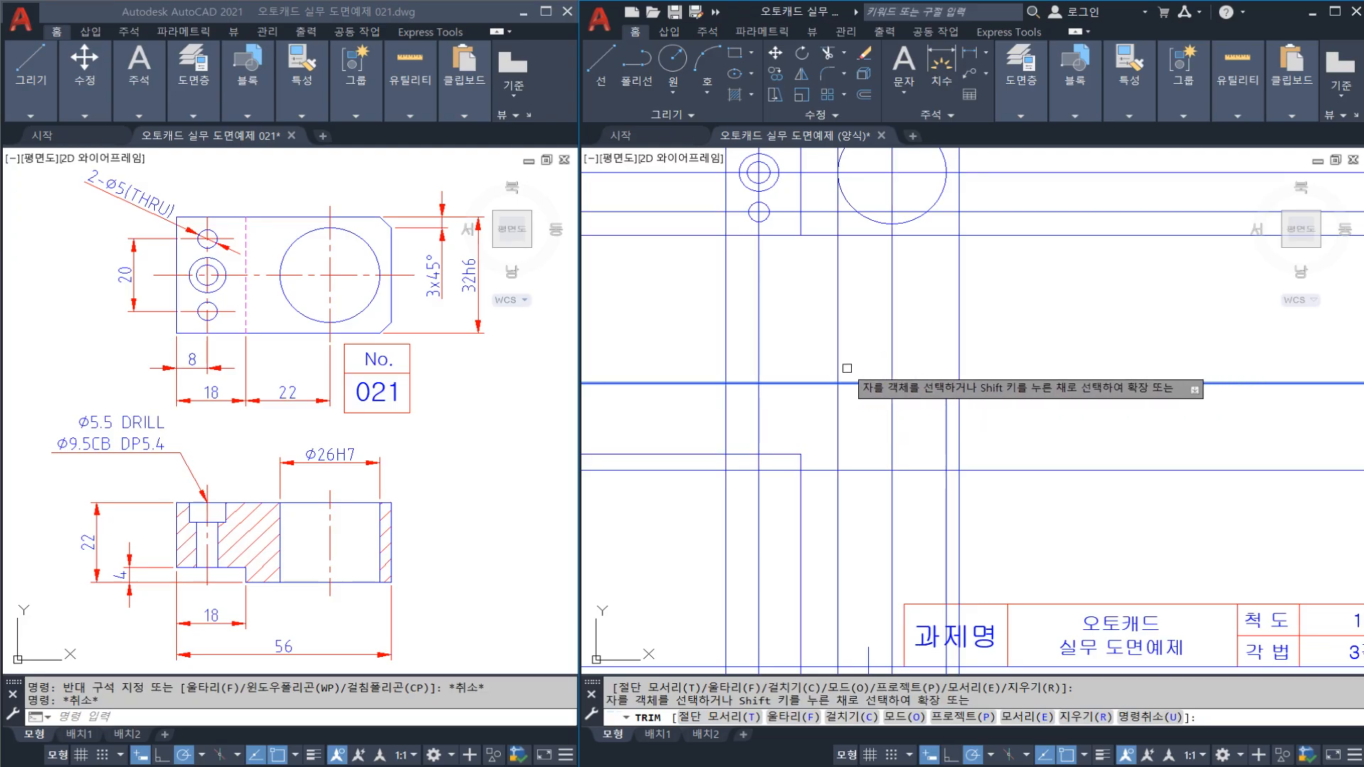
pyautogui.click(840, 368)
pyautogui.click(841, 491)
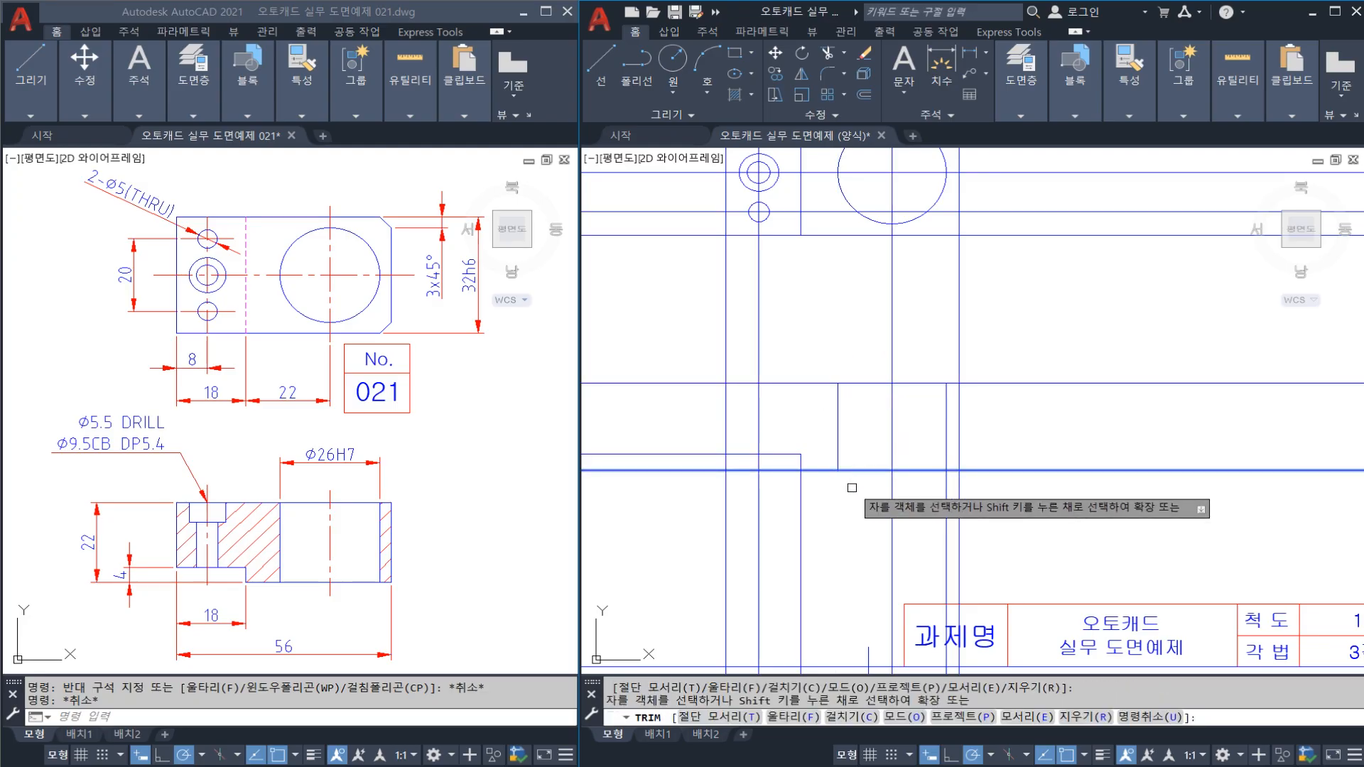
pyautogui.click(944, 492)
pyautogui.press('Escape')
pyautogui.moveTo(850, 472); pyautogui.dragTo(843, 472, button='middle')
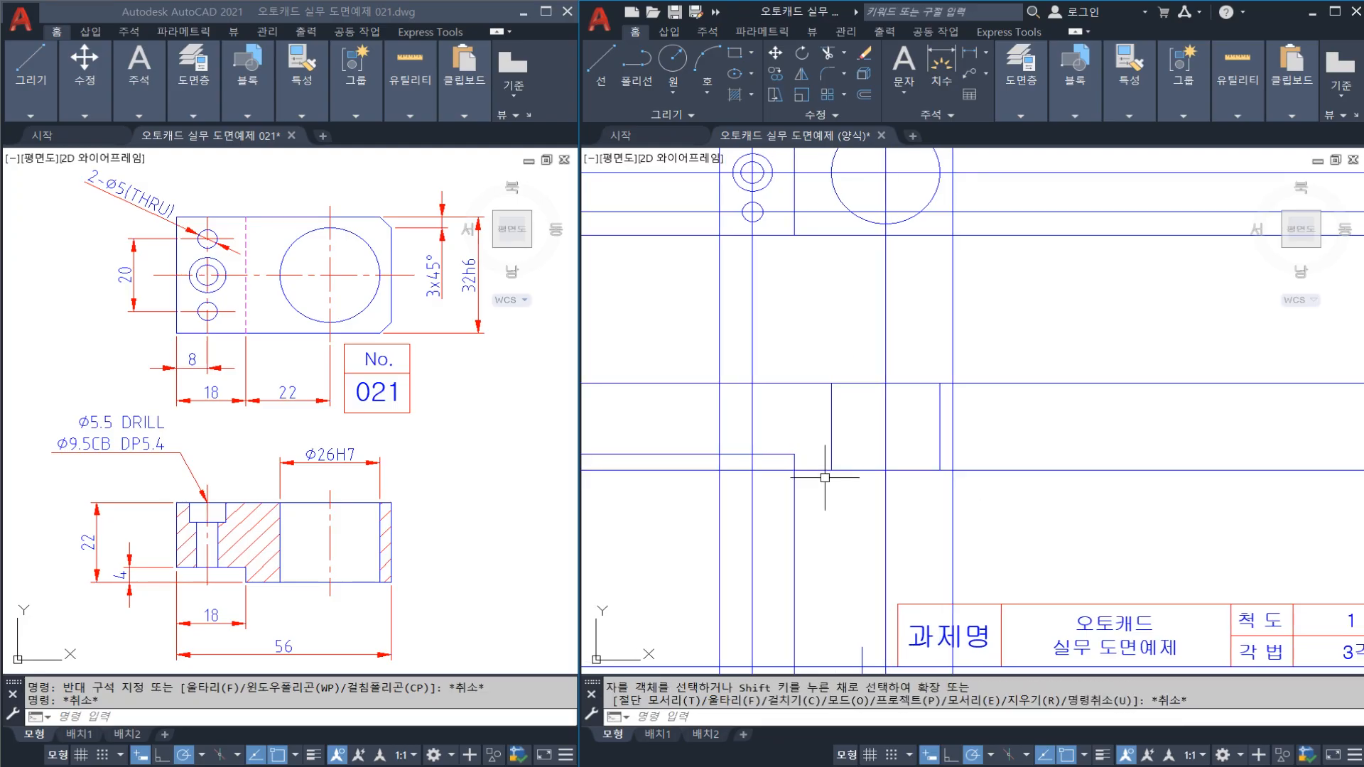
pyautogui.hotkey('ctrl', 's')
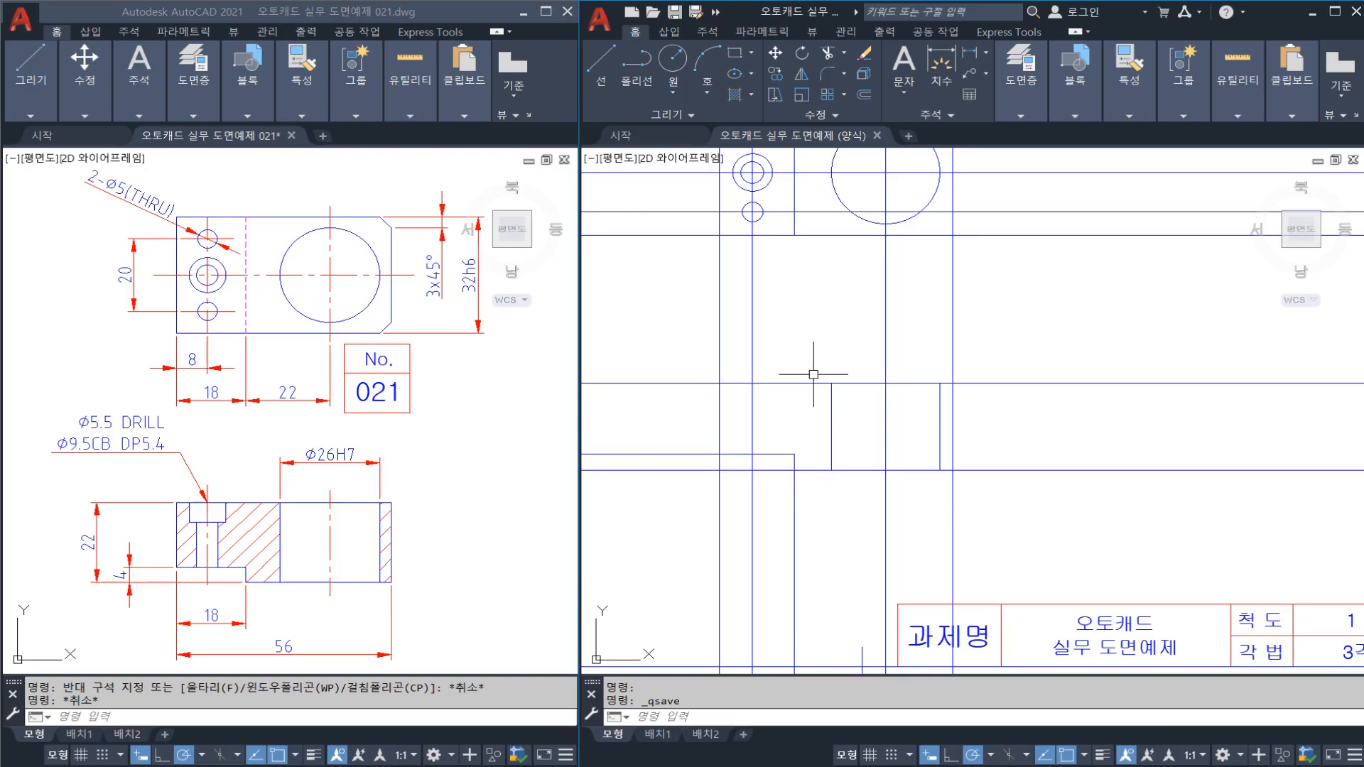
# Trim the section view's upper and bottom edge lines to the right of the part's right vertical edge
pyautogui.scroll(-2, 816, 390)
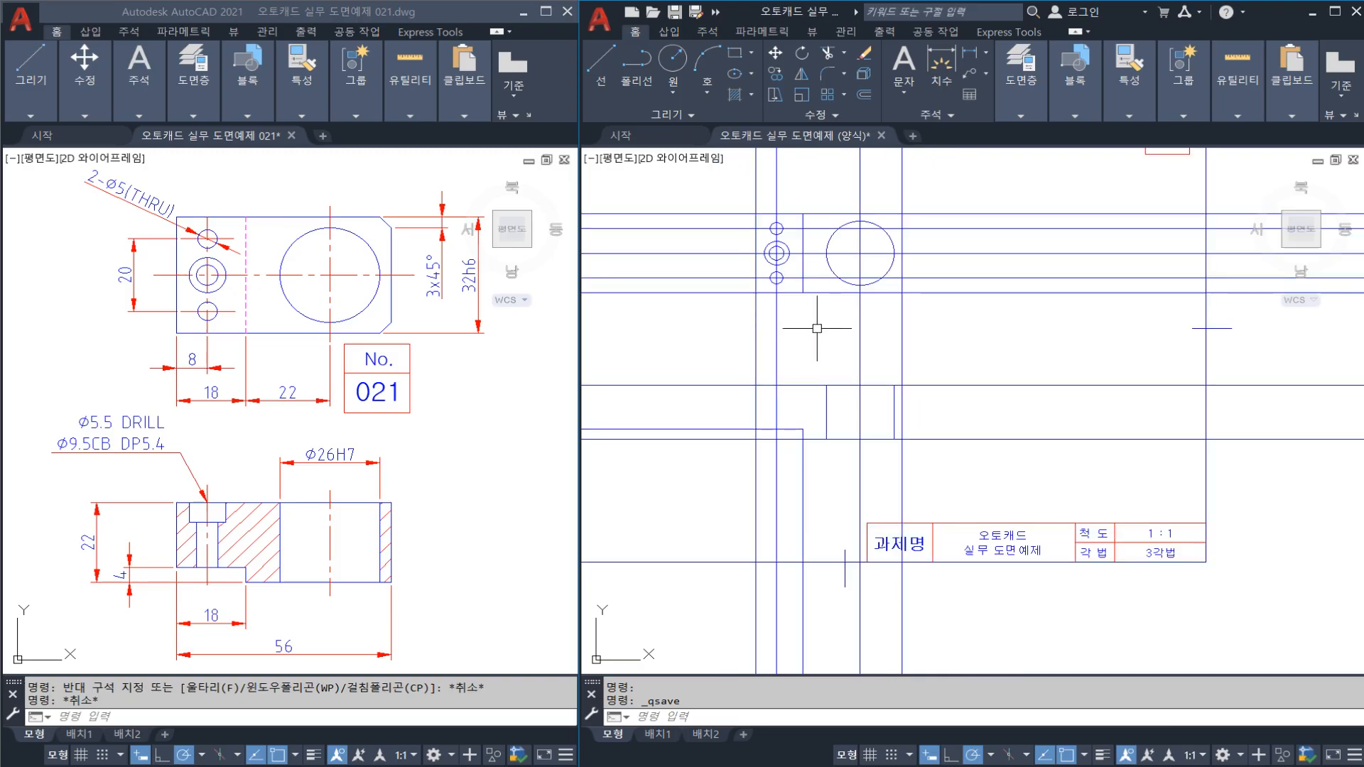
pyautogui.scroll(3, 817, 328)
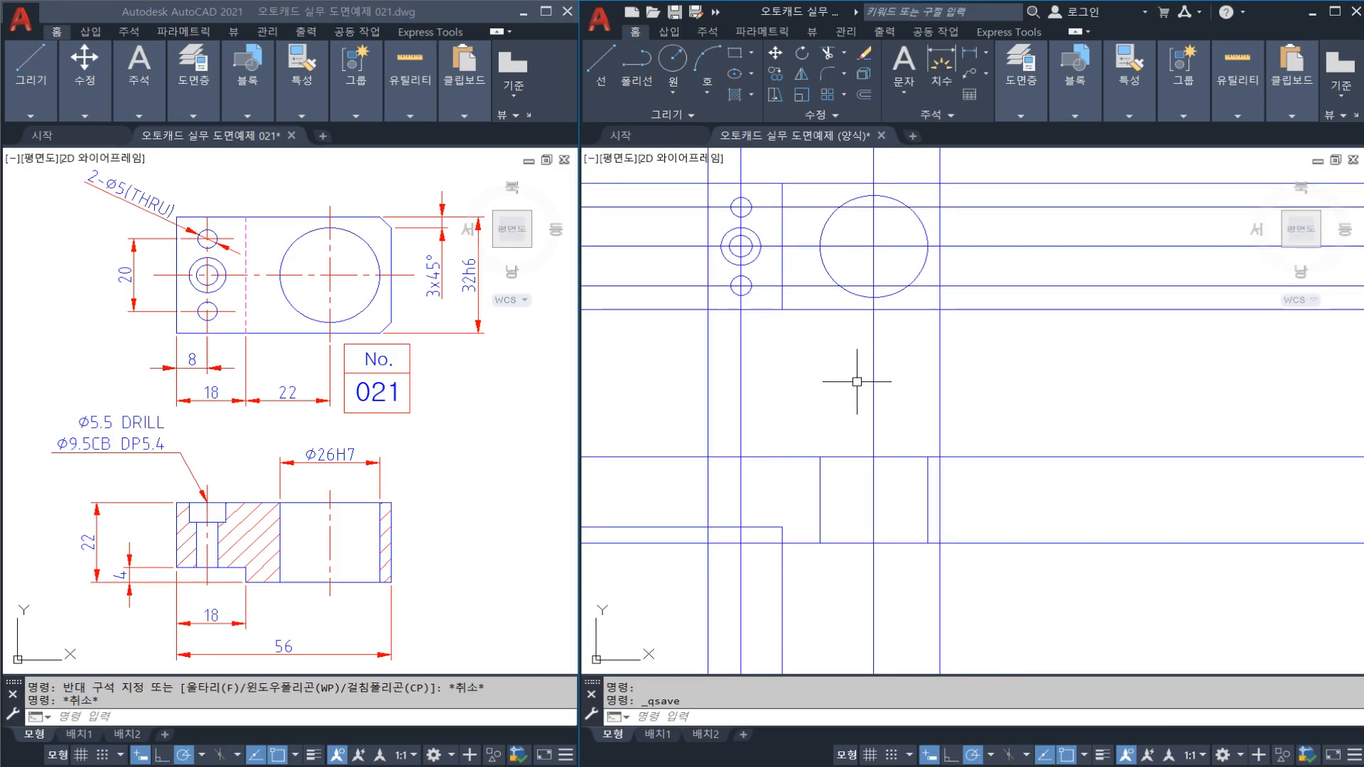
pyautogui.press('Return')
pyautogui.click(940, 484)
pyautogui.press('Return')
pyautogui.click(1044, 434)
pyautogui.click(991, 580)
pyautogui.press('Escape')
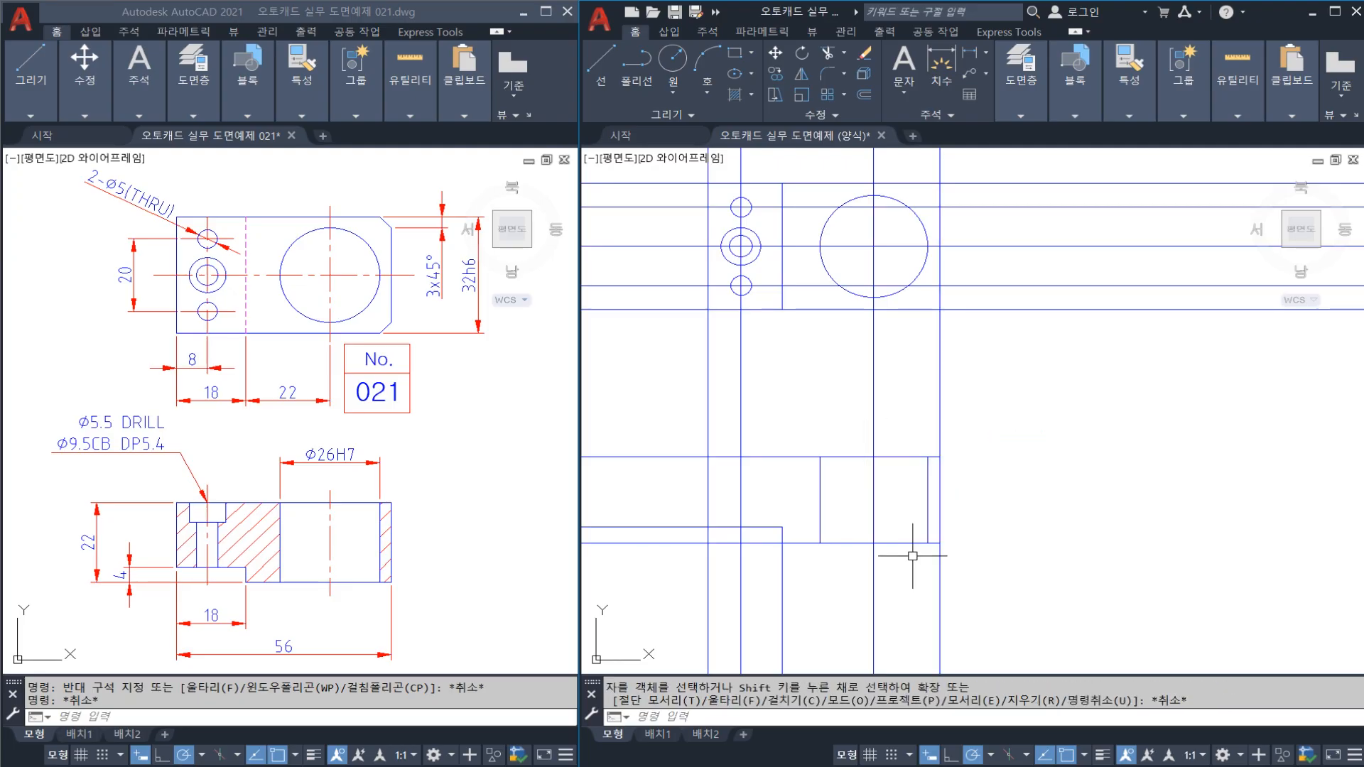
# Trim the part's right vertical edge line below the section view's bottom edge
pyautogui.press('Return')
pyautogui.click(916, 543)
pyautogui.press('Return')
pyautogui.click(940, 567)
pyautogui.press('Escape')
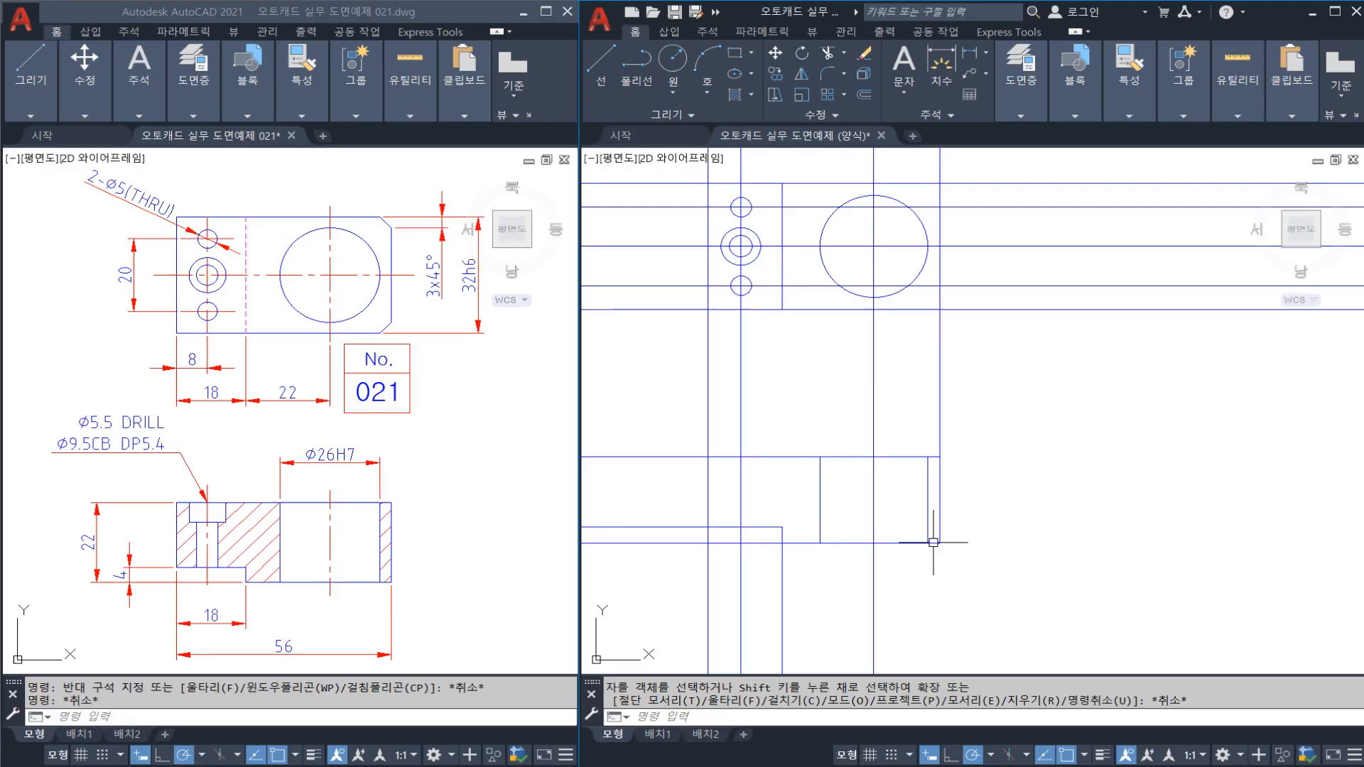
# Trim the right vertical edge line between the top view's lower edge and the section view's upper edge
pyautogui.write('R')
pyautogui.press('Return')
pyautogui.click(912, 457)
pyautogui.click(923, 308)
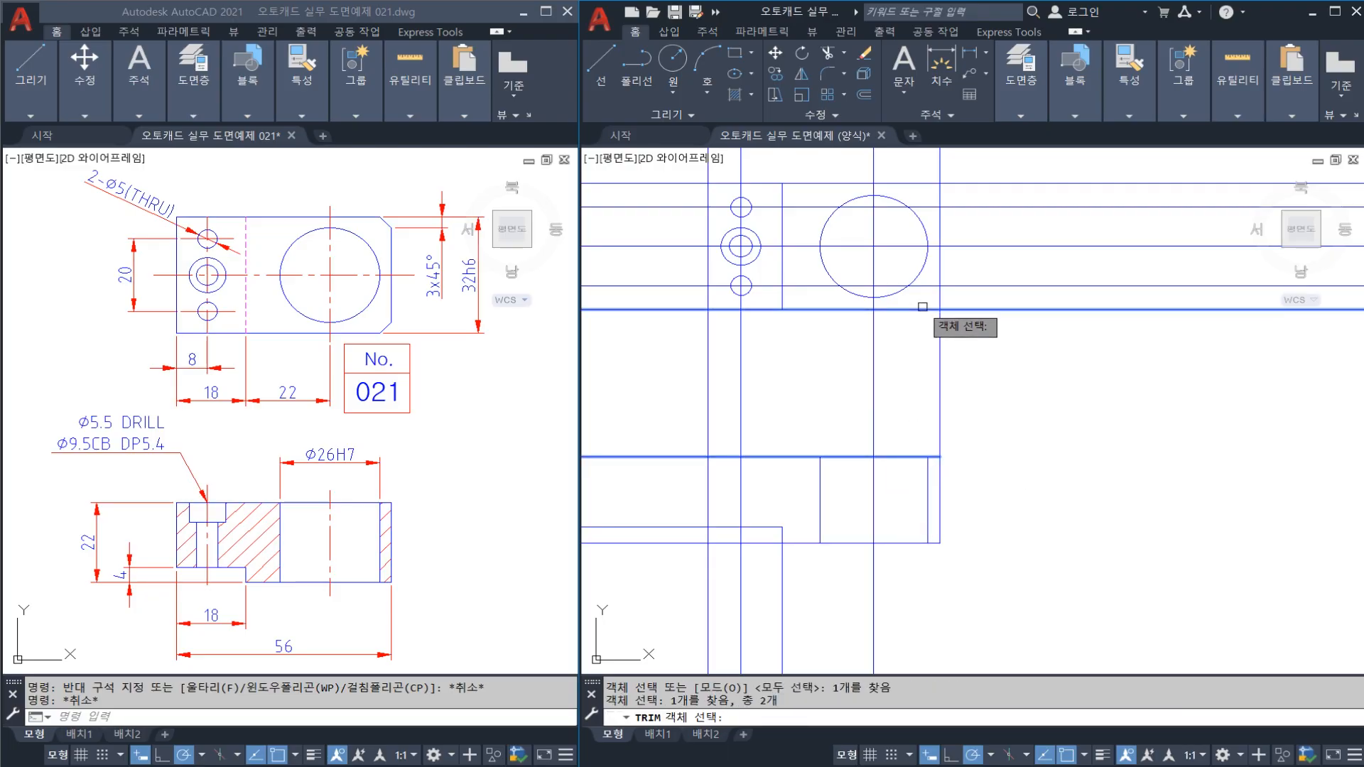
pyautogui.press('Return')
pyautogui.click(940, 384)
pyautogui.press('Escape')
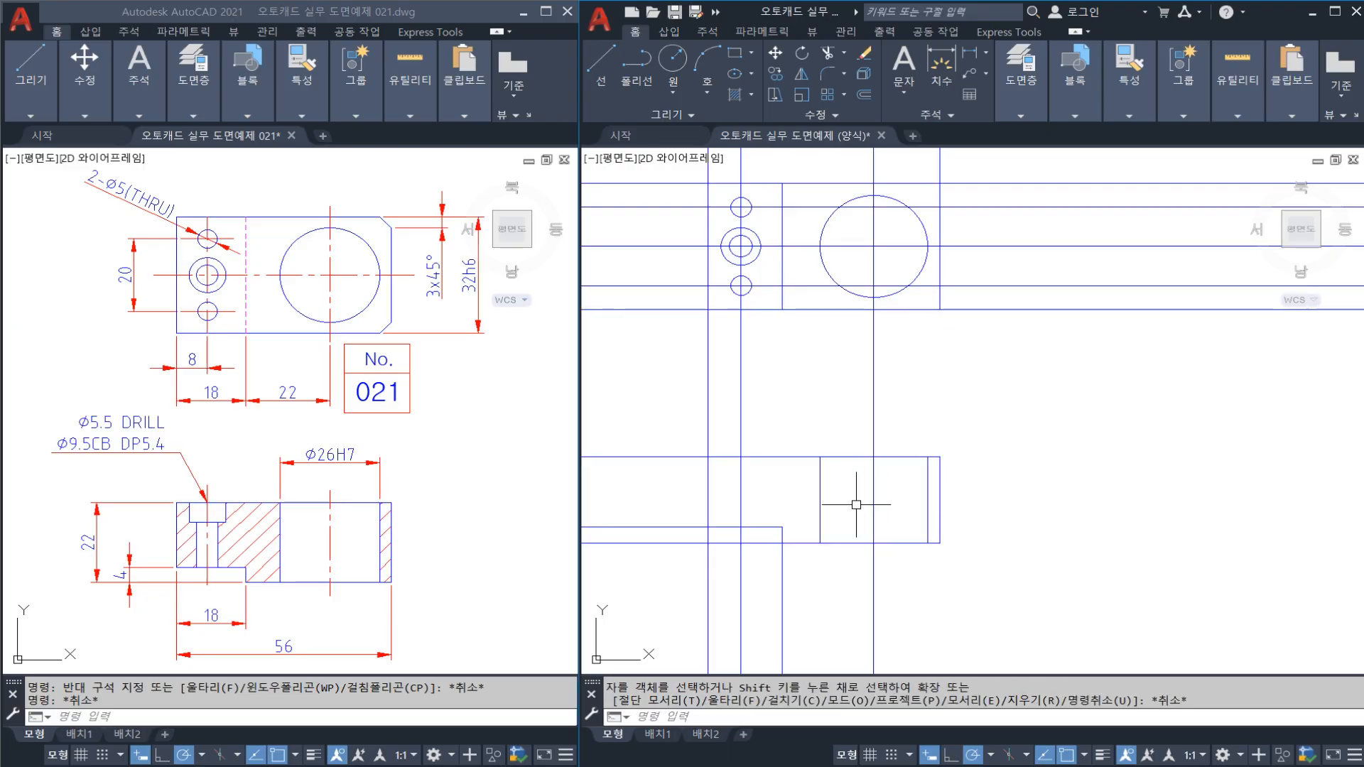
# Draw vertical construction lines through the right quadrants of the counterbore's outer and inner circles, down across the section view
pyautogui.moveTo(856, 504)
pyautogui.mouseDown(button='middle')
pyautogui.moveTo(902, 513)
pyautogui.moveTo(943, 450)
pyautogui.mouseUp(button='middle')
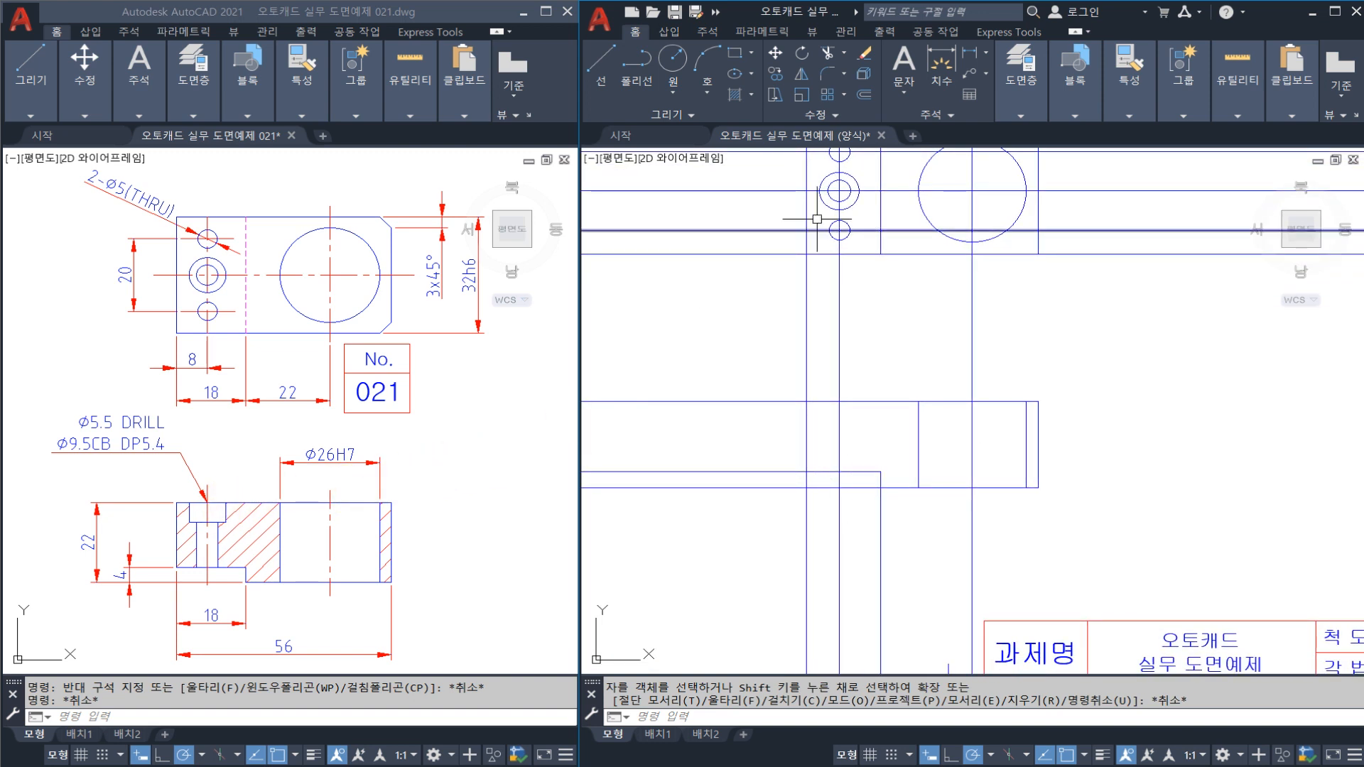
pyautogui.write('xl')
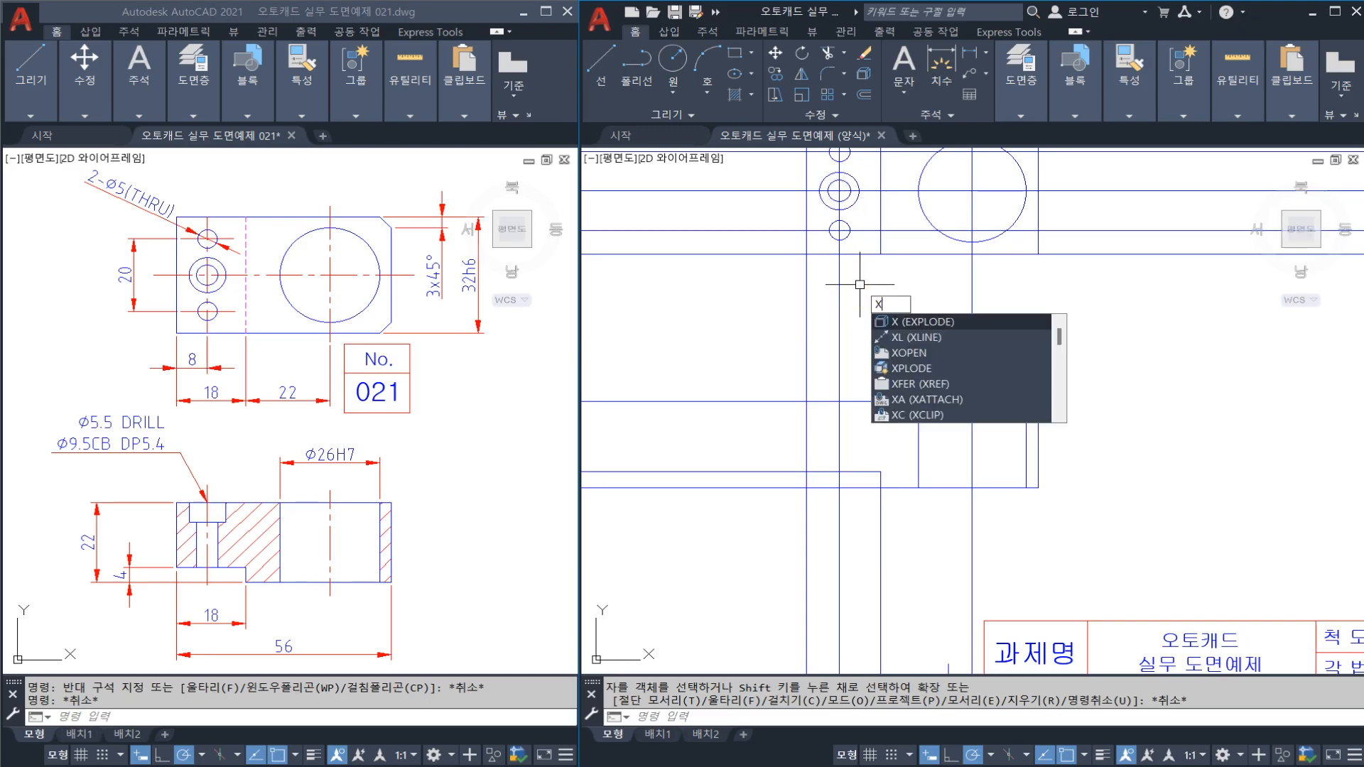
pyautogui.press('Return')
pyautogui.click(859, 190)
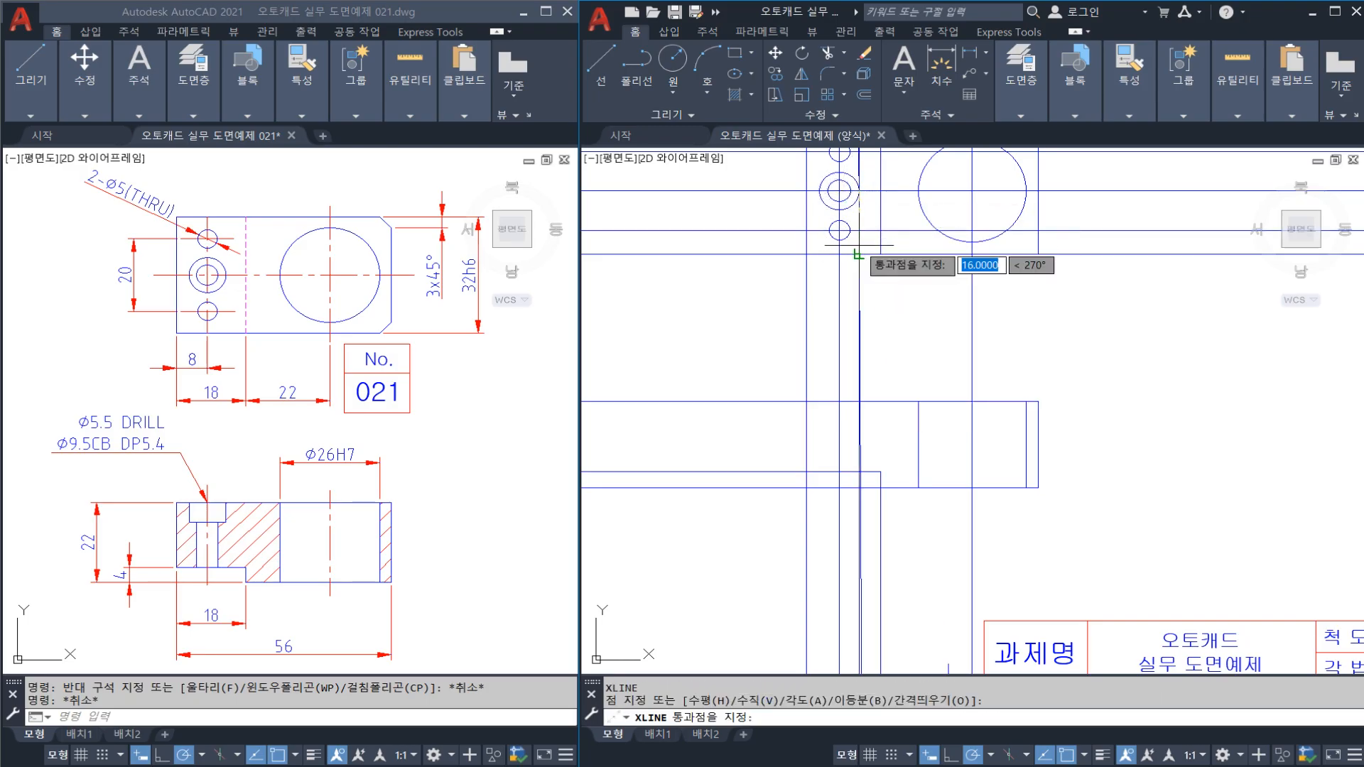
pyautogui.scroll(2, 846, 280)
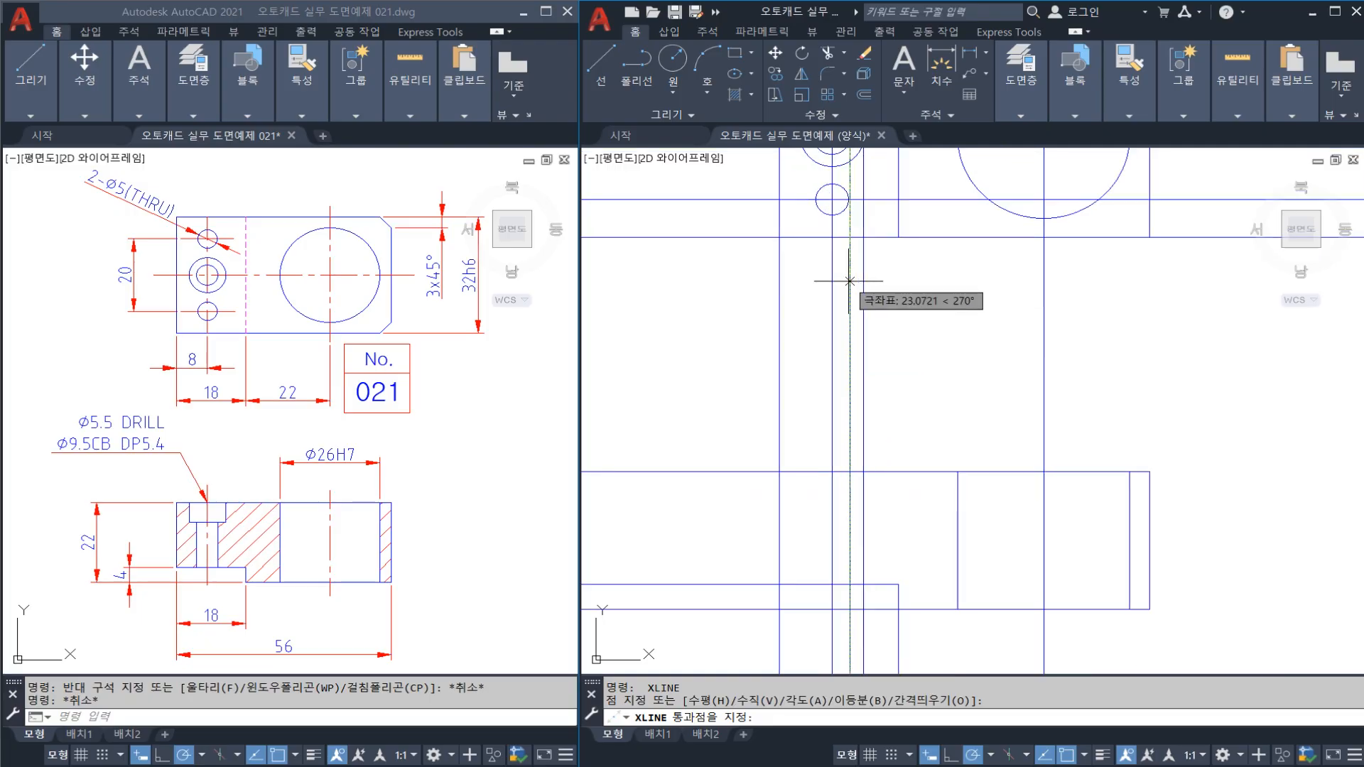
pyautogui.click(850, 282)
pyautogui.press('Escape')
pyautogui.scroll(-2, 851, 283)
pyautogui.scroll(2, 866, 407)
pyautogui.click(862, 422)
pyautogui.click(833, 414)
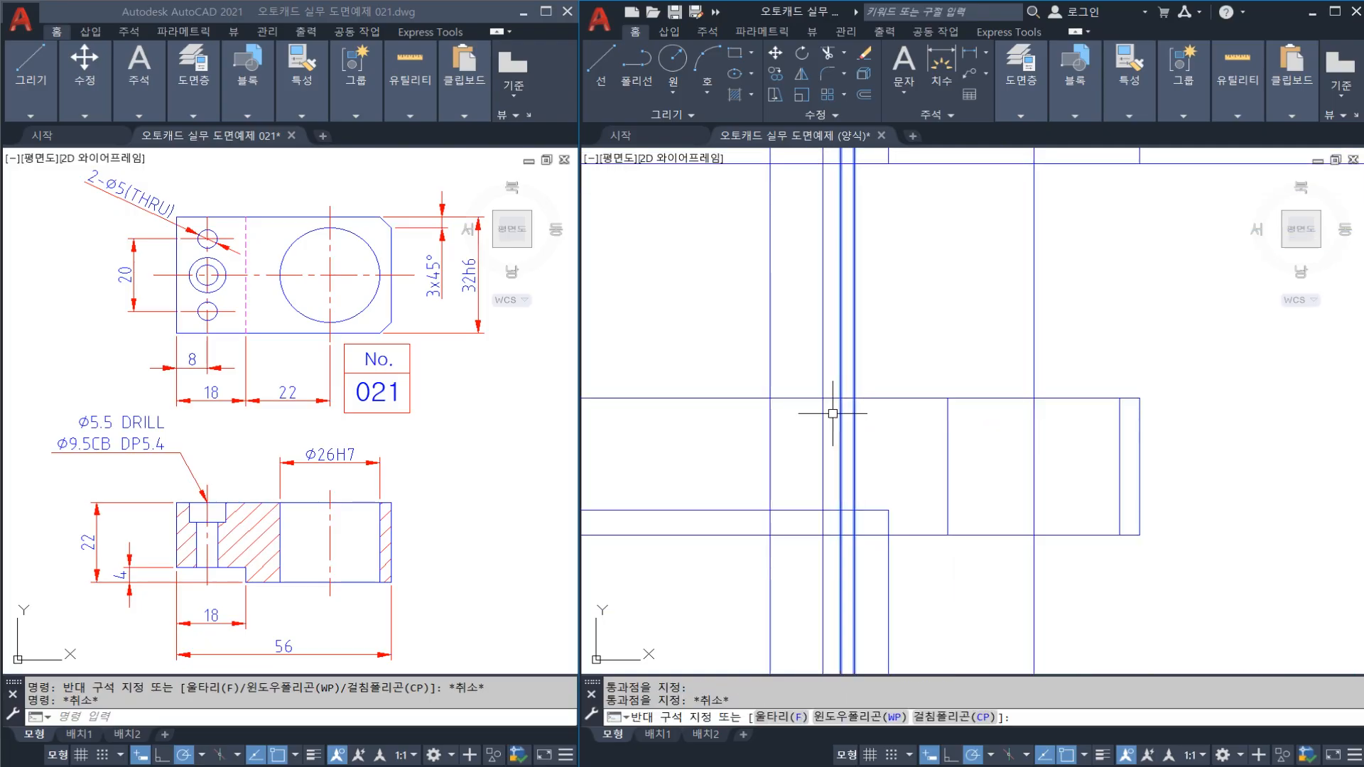
pyautogui.scroll(-4, 842, 406)
pyautogui.scroll(2, 866, 346)
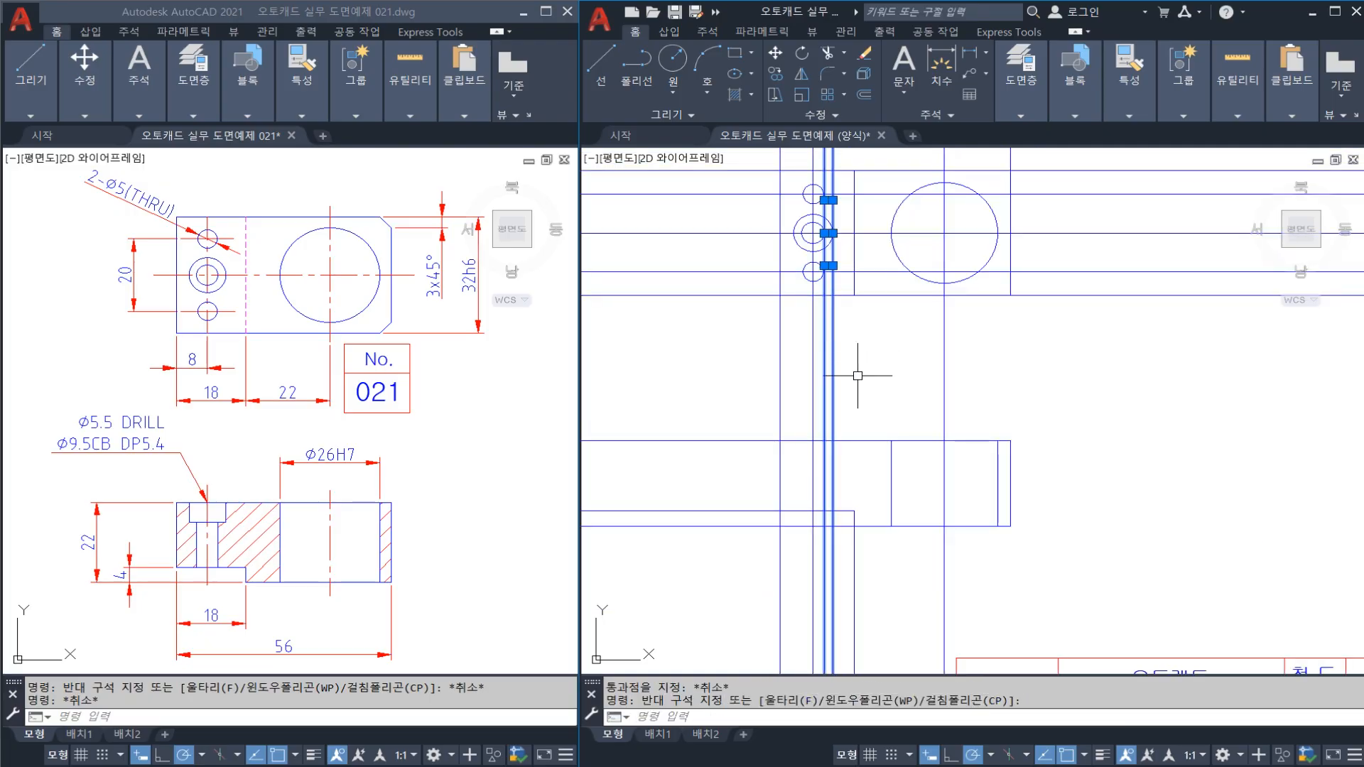
pyautogui.press('Escape')
pyautogui.press('Escape')
# Offset the section view's upper edge line 5.4 downward for the counterbore depth
pyautogui.write('o')
pyautogui.press('Return')
pyautogui.write('6')
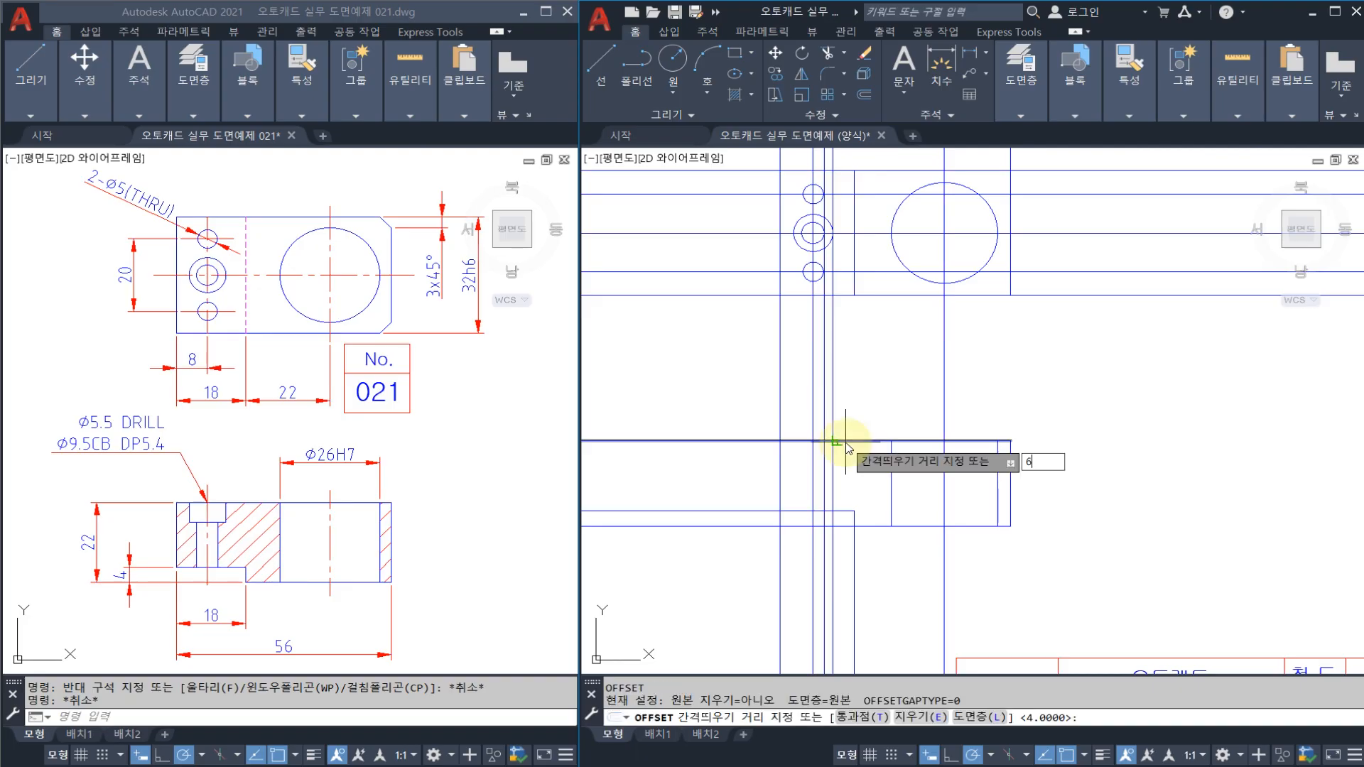
pyautogui.write('.')
pyautogui.press('BackSpace')
pyautogui.press('BackSpace')
pyautogui.write('5')
pyautogui.press('Return')
pyautogui.click(848, 439)
pyautogui.click(847, 458)
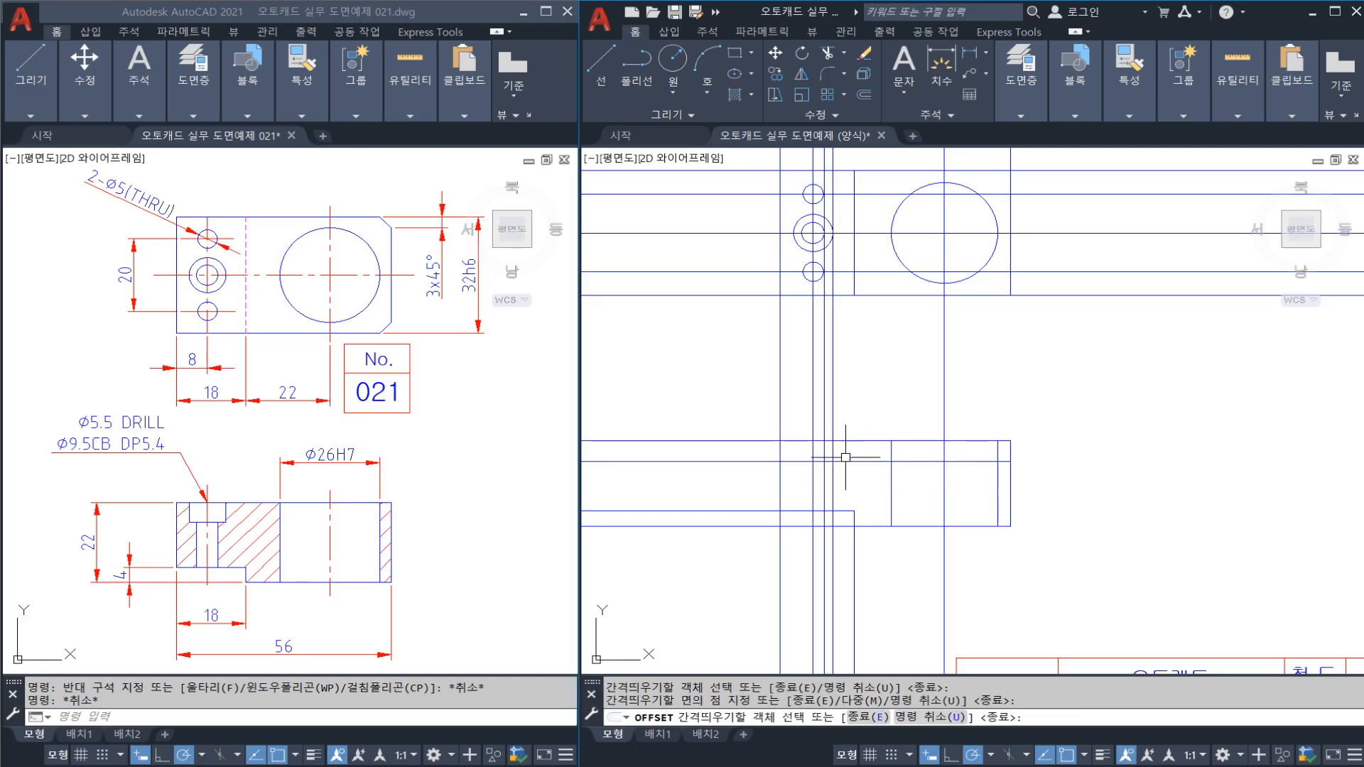
pyautogui.press('Escape')
# Try trimming the outer hole line above the counterbore depth line and the inner one below it, and undo the trims
pyautogui.scroll(2, 813, 461)
pyautogui.write('tr')
pyautogui.press('Return')
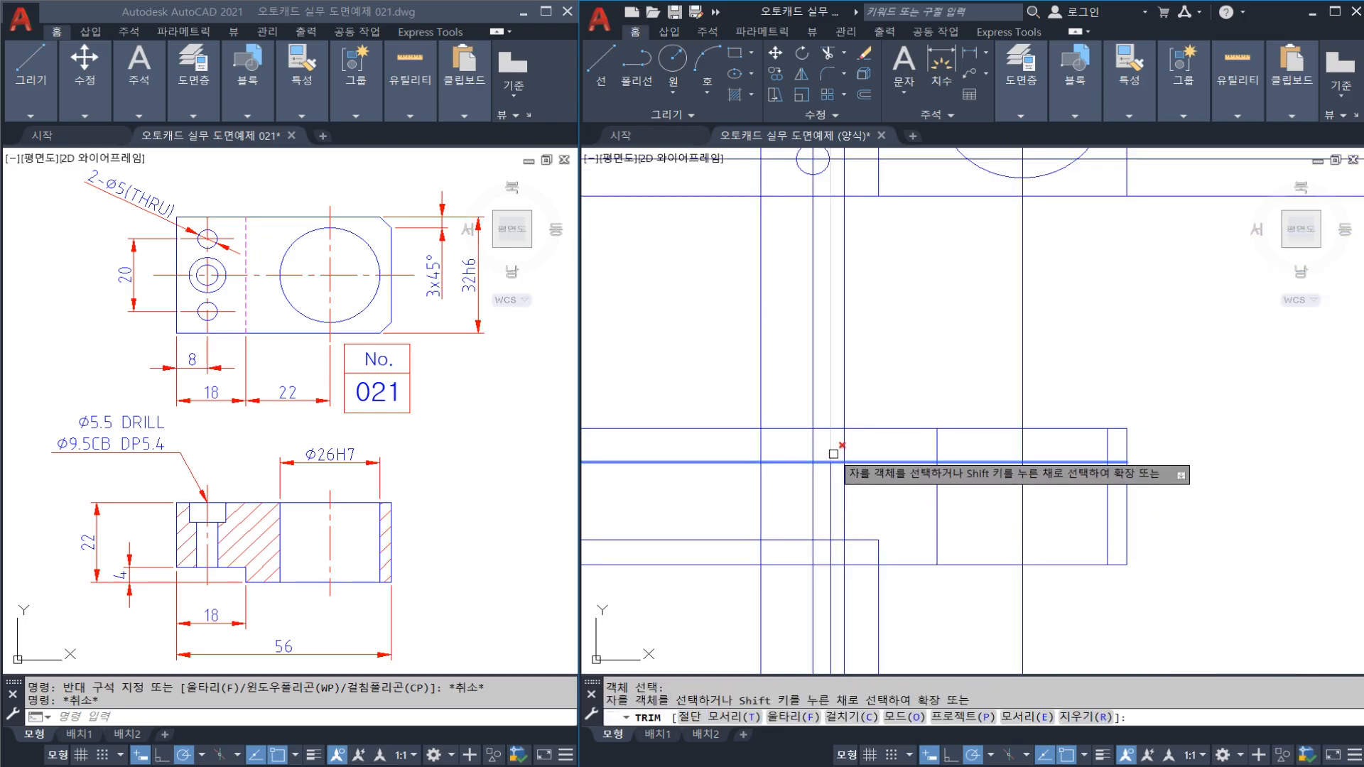
pyautogui.click(833, 450)
pyautogui.write('u')
pyautogui.press('Return')
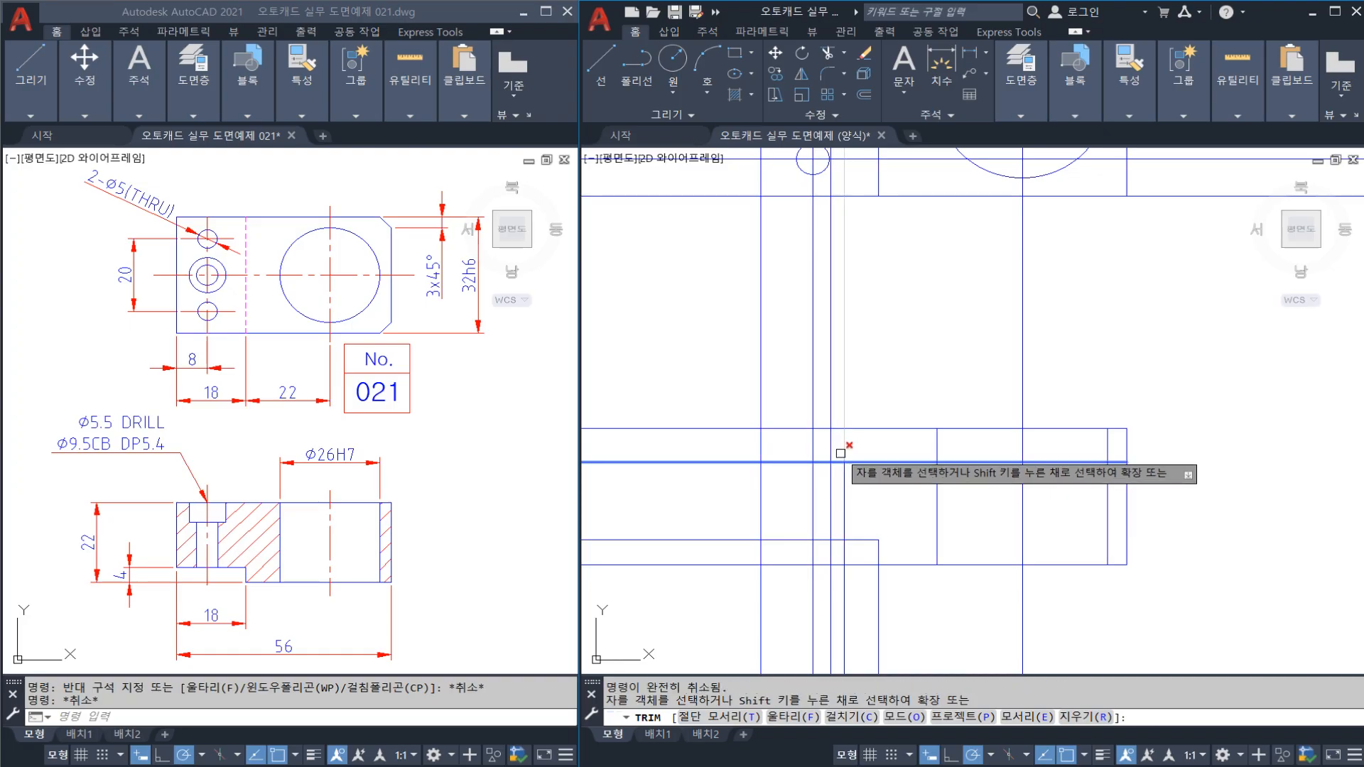
pyautogui.click(830, 491)
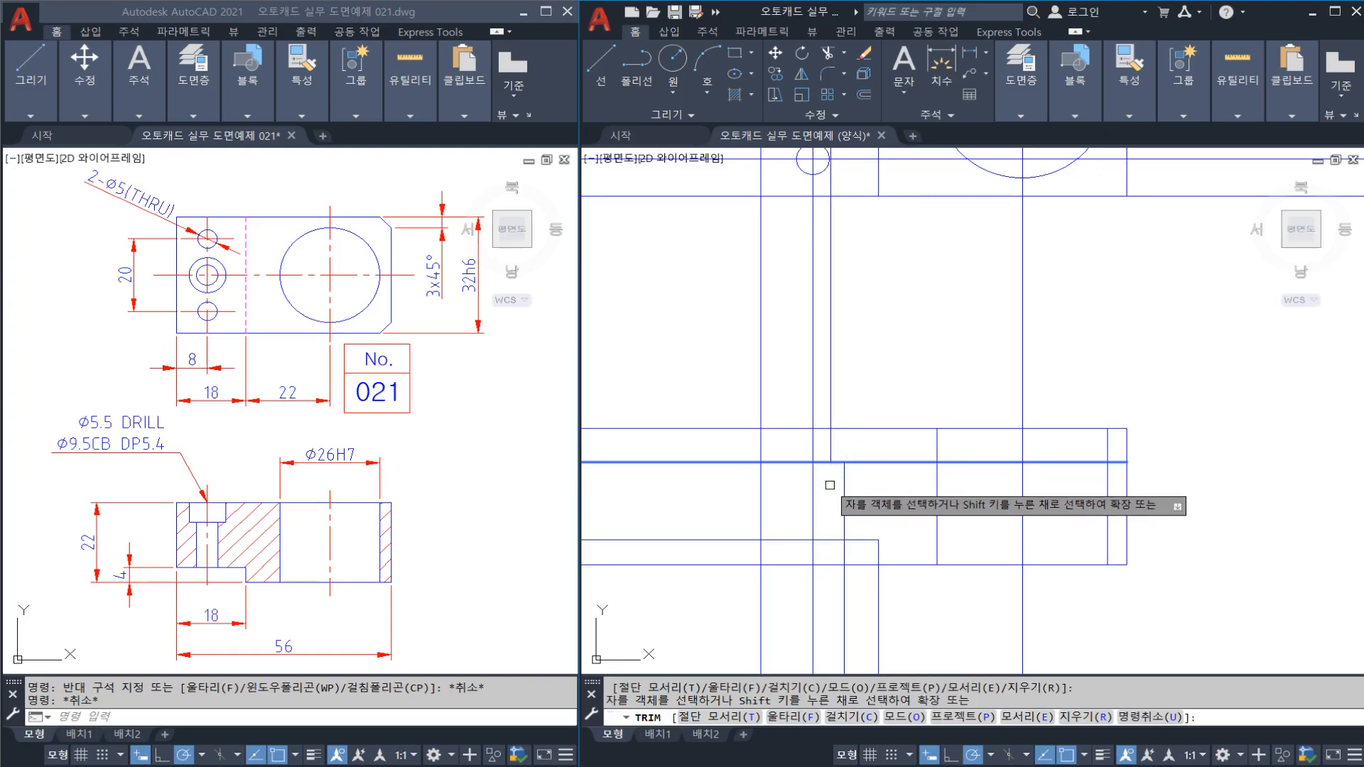
pyautogui.press('Escape')
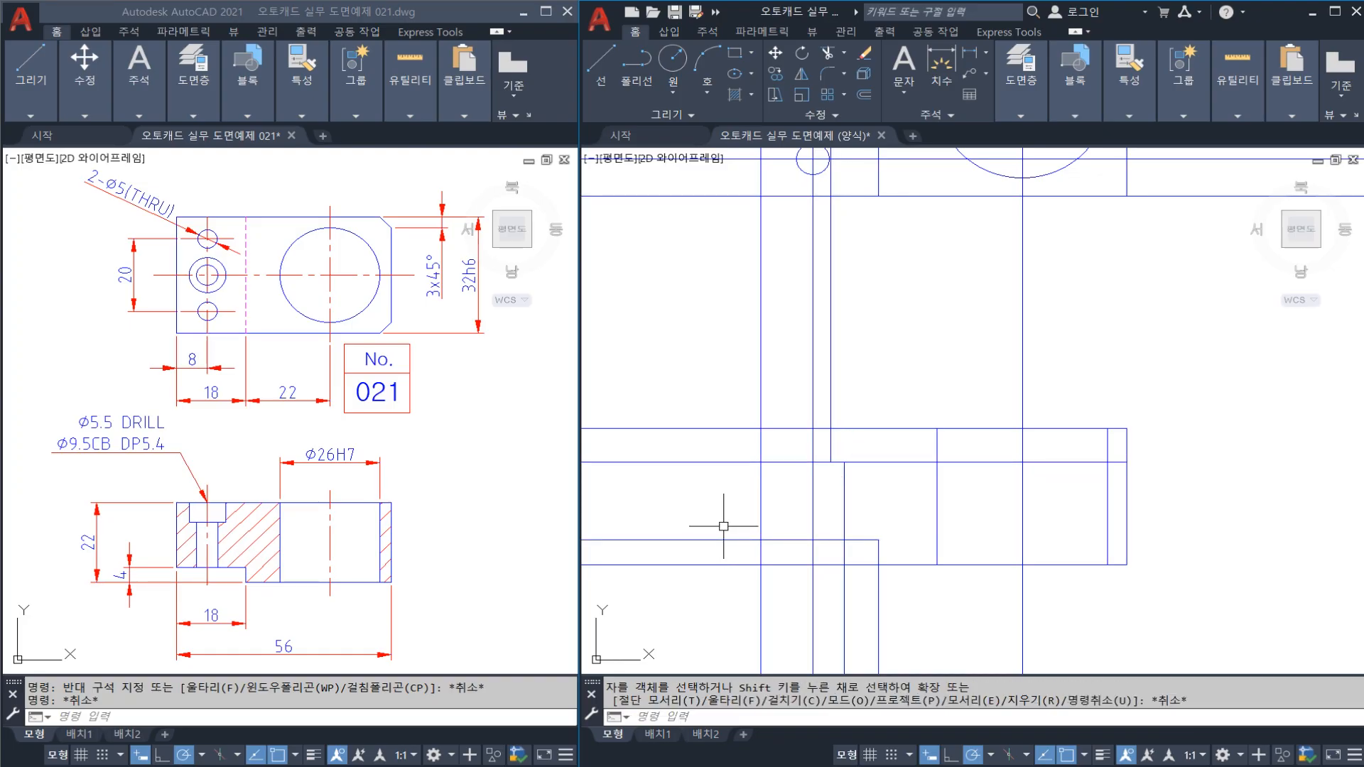
pyautogui.press('Escape')
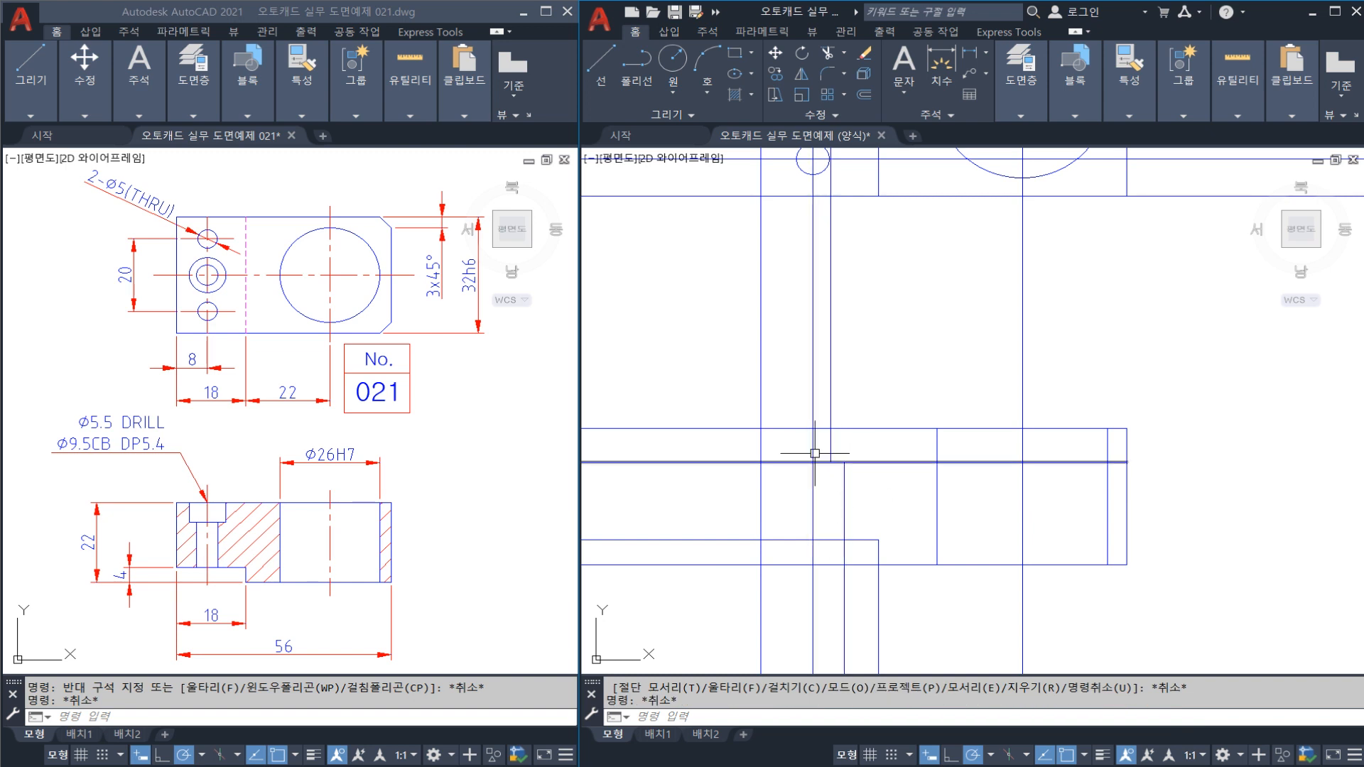
pyautogui.hotkey('ctrl', 'z')
# Trim the inner drill-hole line above the counterbore depth line and the outer counterbore line below it
pyautogui.write('TR')
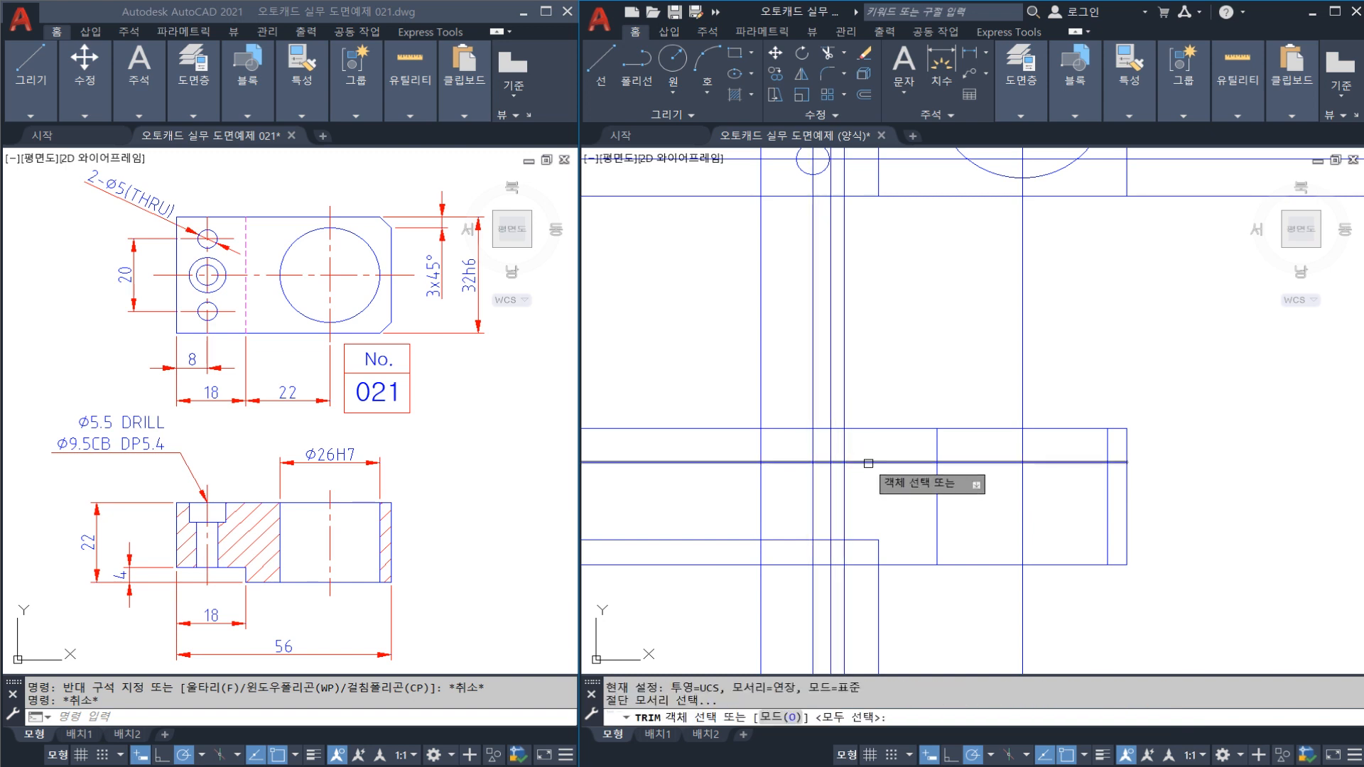
pyautogui.press('Return')
pyautogui.click(832, 452)
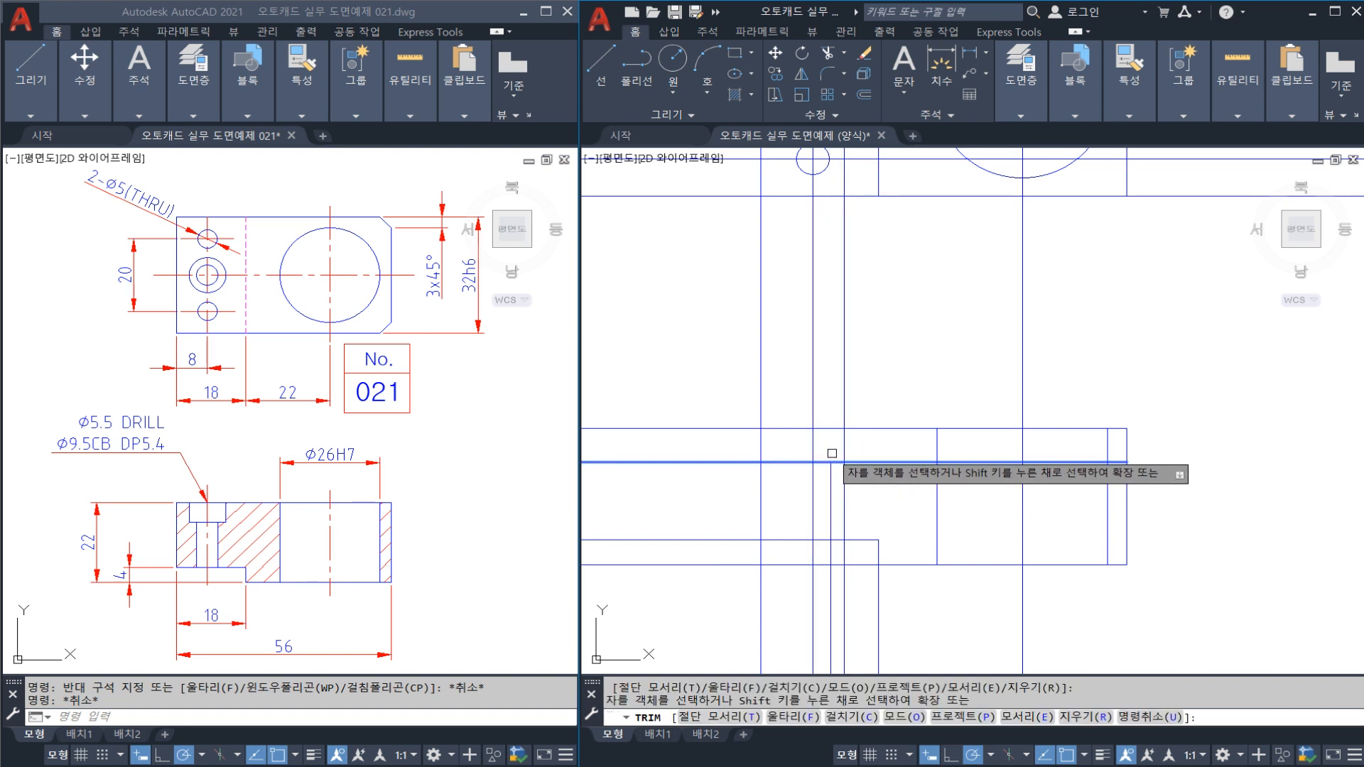
pyautogui.click(844, 490)
pyautogui.press('Escape')
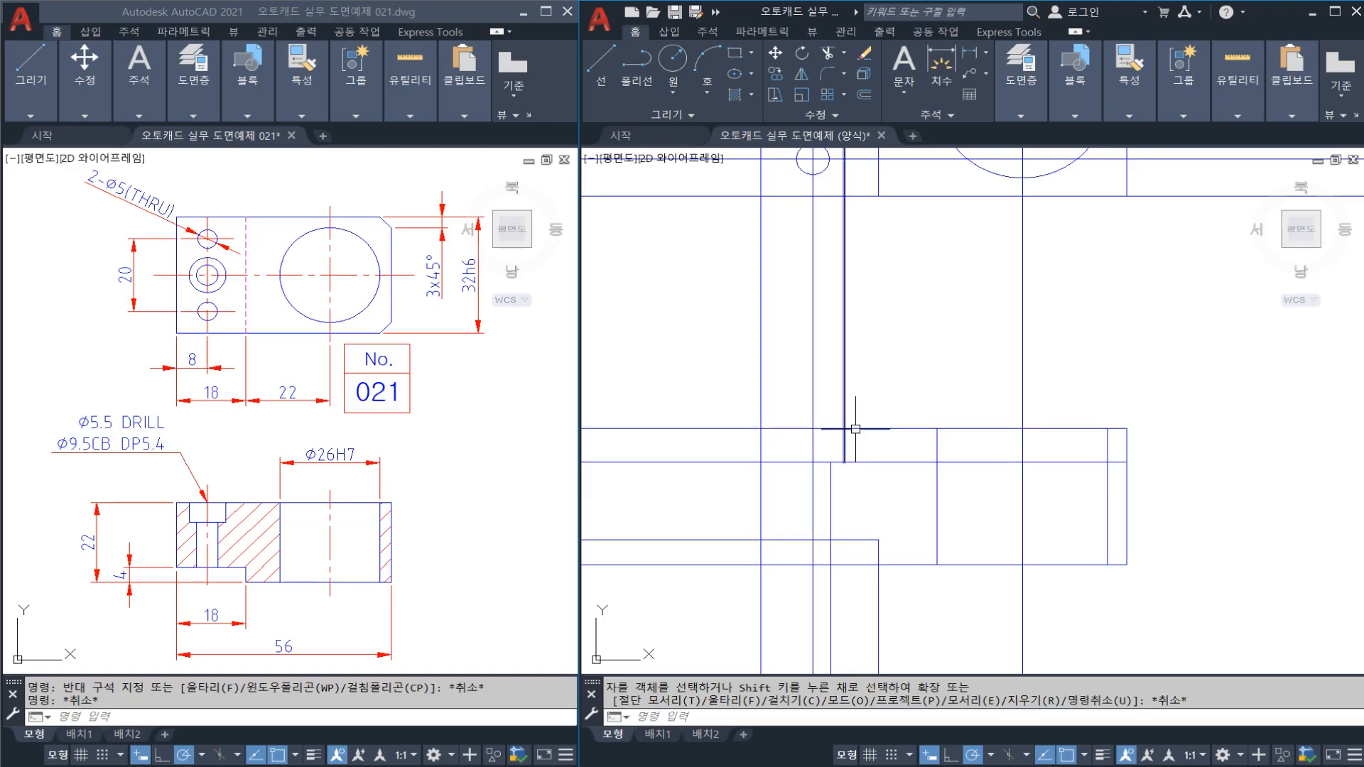
# Trim the counterbore depth line to the right of the counterbore's vertical edge
pyautogui.write('tr')
pyautogui.press('Return')
pyautogui.click(843, 448)
pyautogui.press('space')
pyautogui.click(855, 462)
pyautogui.press('space')
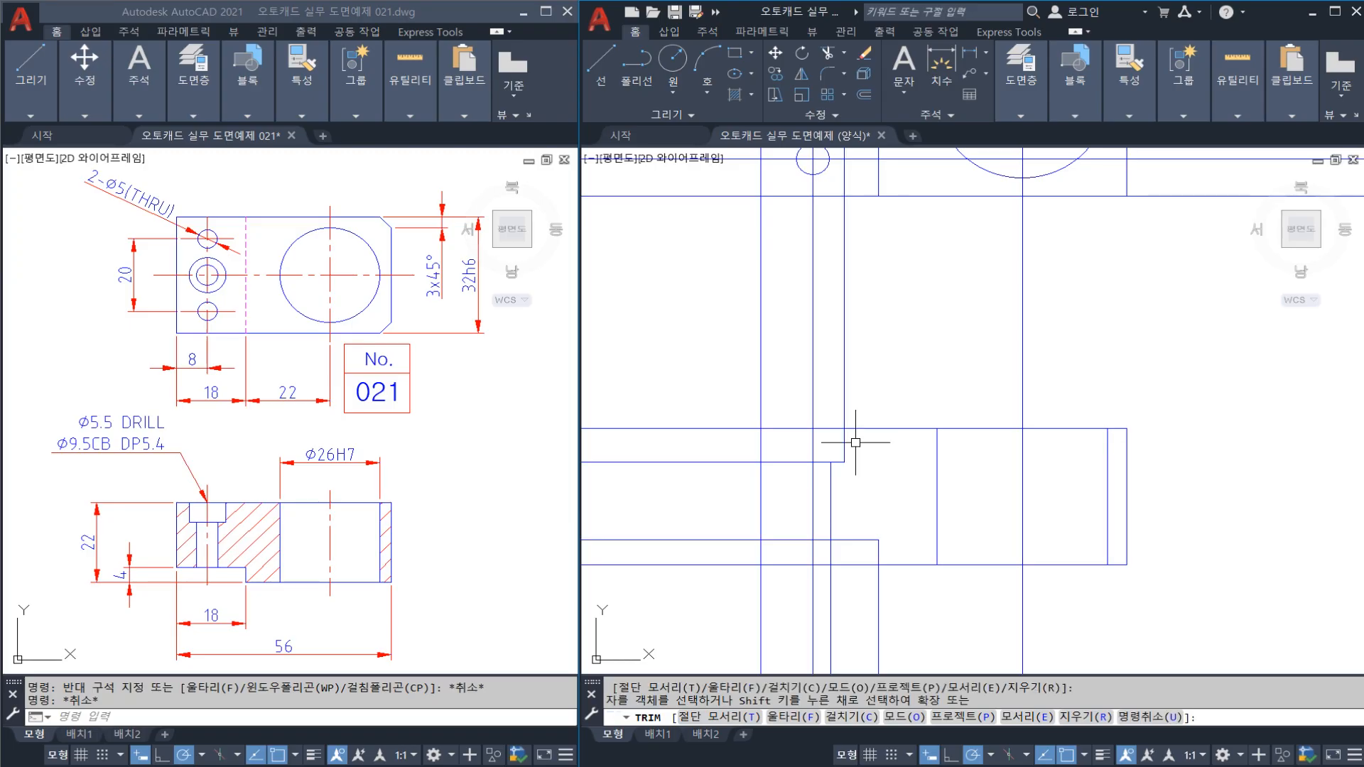
# Trim the counterbore's vertical edge line above the section view's upper edge
pyautogui.press('space')
pyautogui.click(860, 428)
pyautogui.press('space')
pyautogui.click(845, 408)
pyautogui.press('Escape')
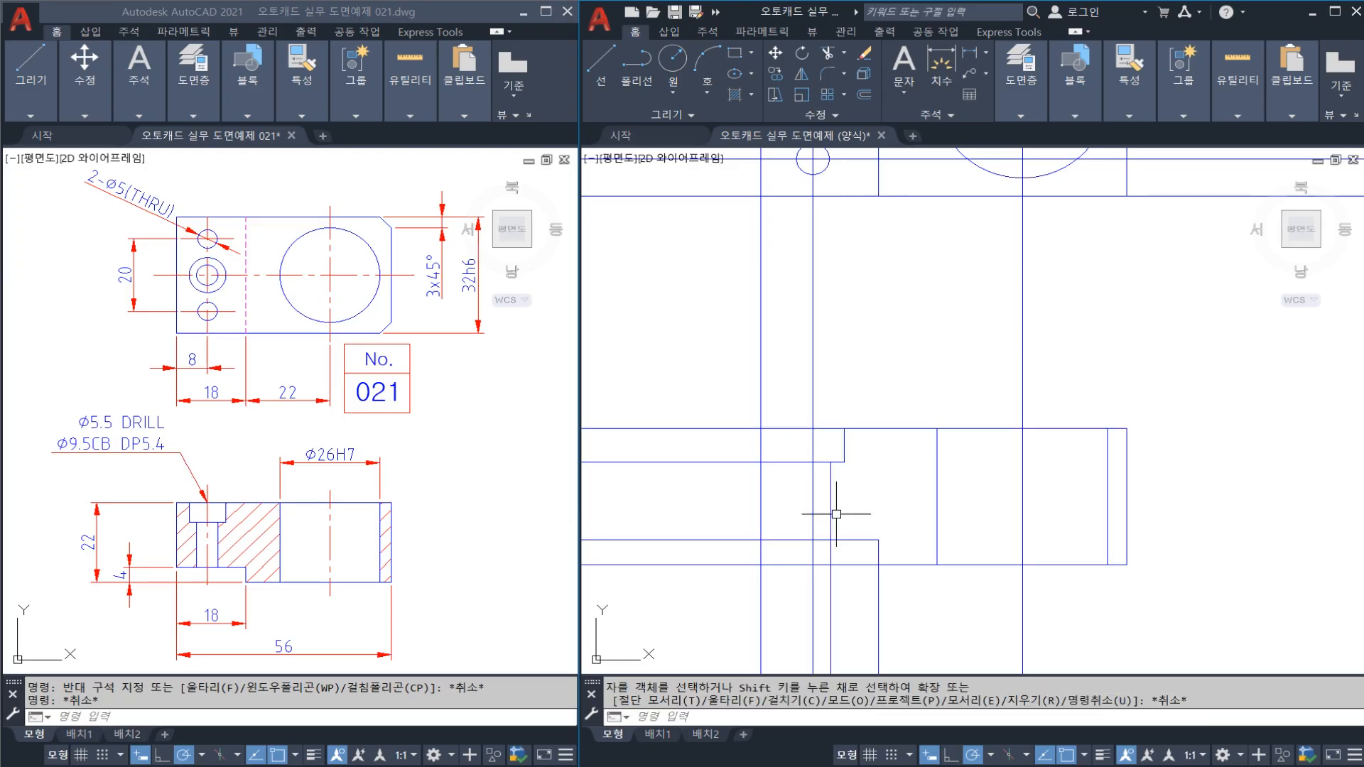
# Trim the drill hole's vertical edge line below the section view's step-height line
pyautogui.write('tr')
pyautogui.press('space')
pyautogui.click(844, 540)
pyautogui.press('space')
pyautogui.click(832, 551)
pyautogui.press('Escape')
# Mirror the counterbore and drill-hole vertical edges about the hole's vertical centre line, keeping the originals
pyautogui.click(796, 402)
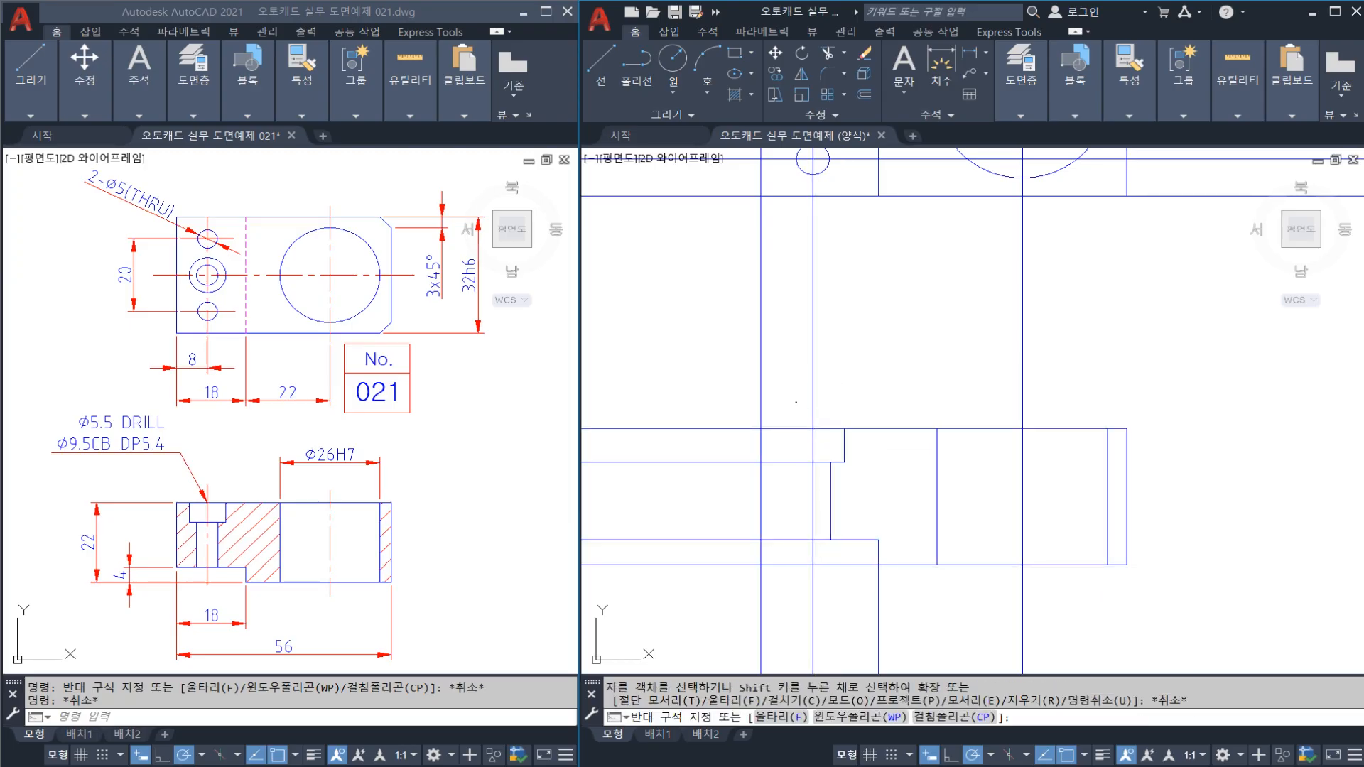
pyautogui.click(889, 558)
pyautogui.write('mi')
pyautogui.press('space')
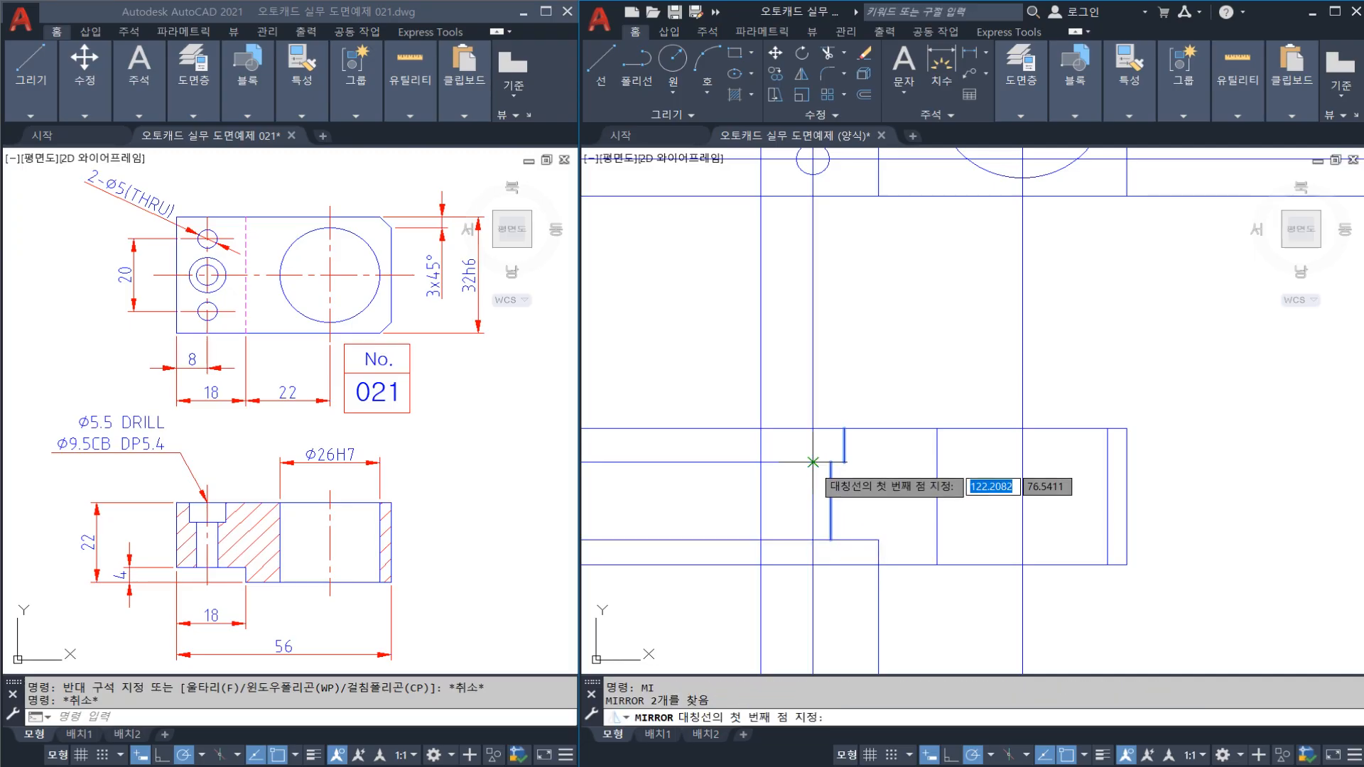
pyautogui.click(813, 462)
pyautogui.click(807, 505)
pyautogui.press('space')
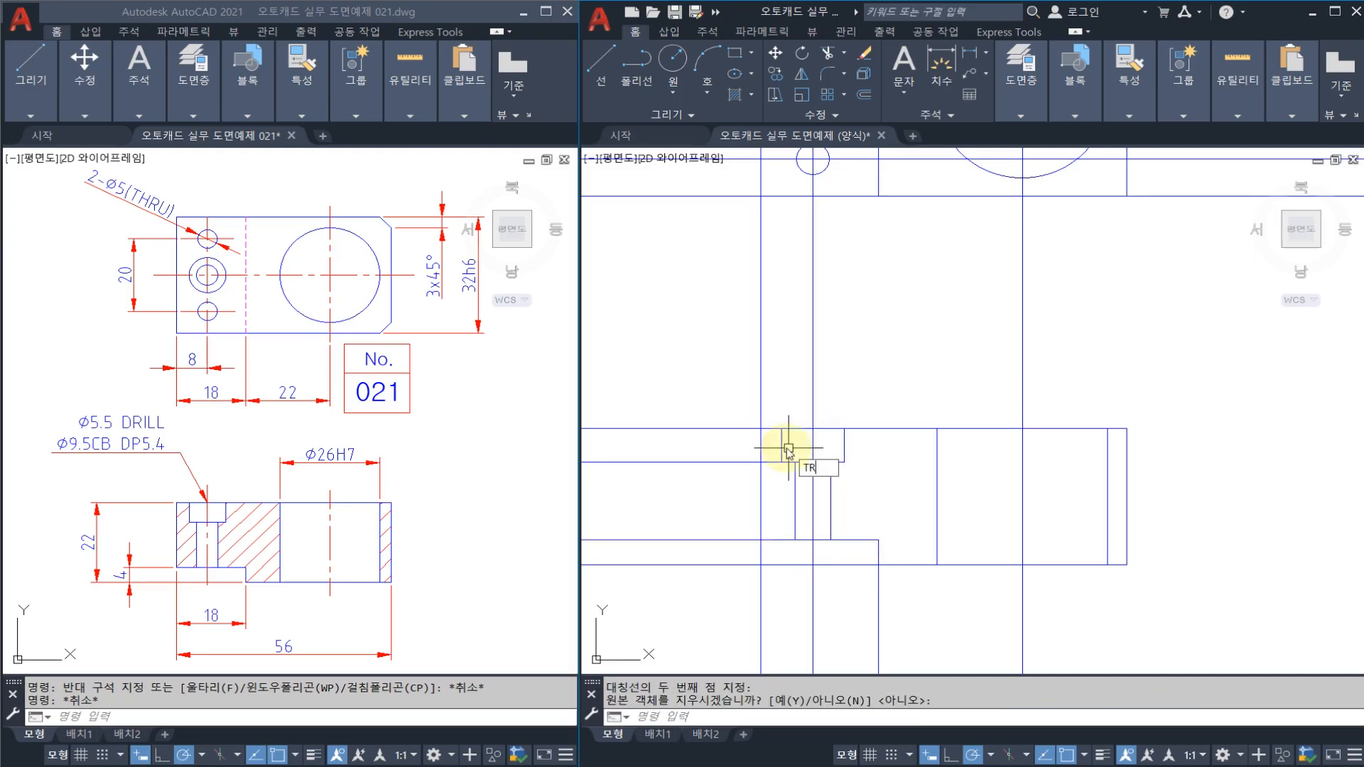
# Trim the counterbore depth line to the left of the mirrored counterbore edge
pyautogui.write('tr')
pyautogui.press('space')
pyautogui.press('Escape')
pyautogui.scroll(-2, 784, 455)
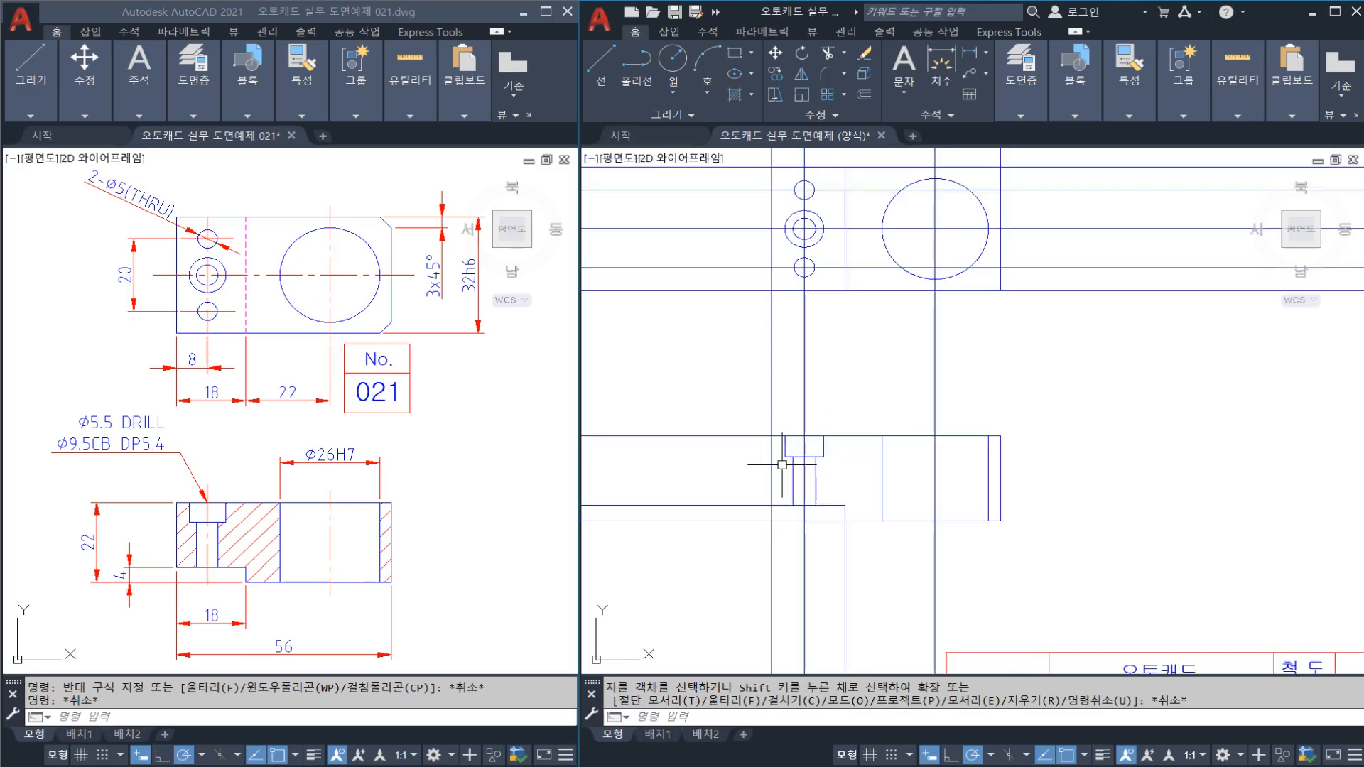
# Save the drawing and trim the section view's bottom edge and vertical step line back to their shared corner
pyautogui.moveTo(782, 464); pyautogui.dragTo(759, 465, button='middle')
pyautogui.hotkey('ctrl', 's')
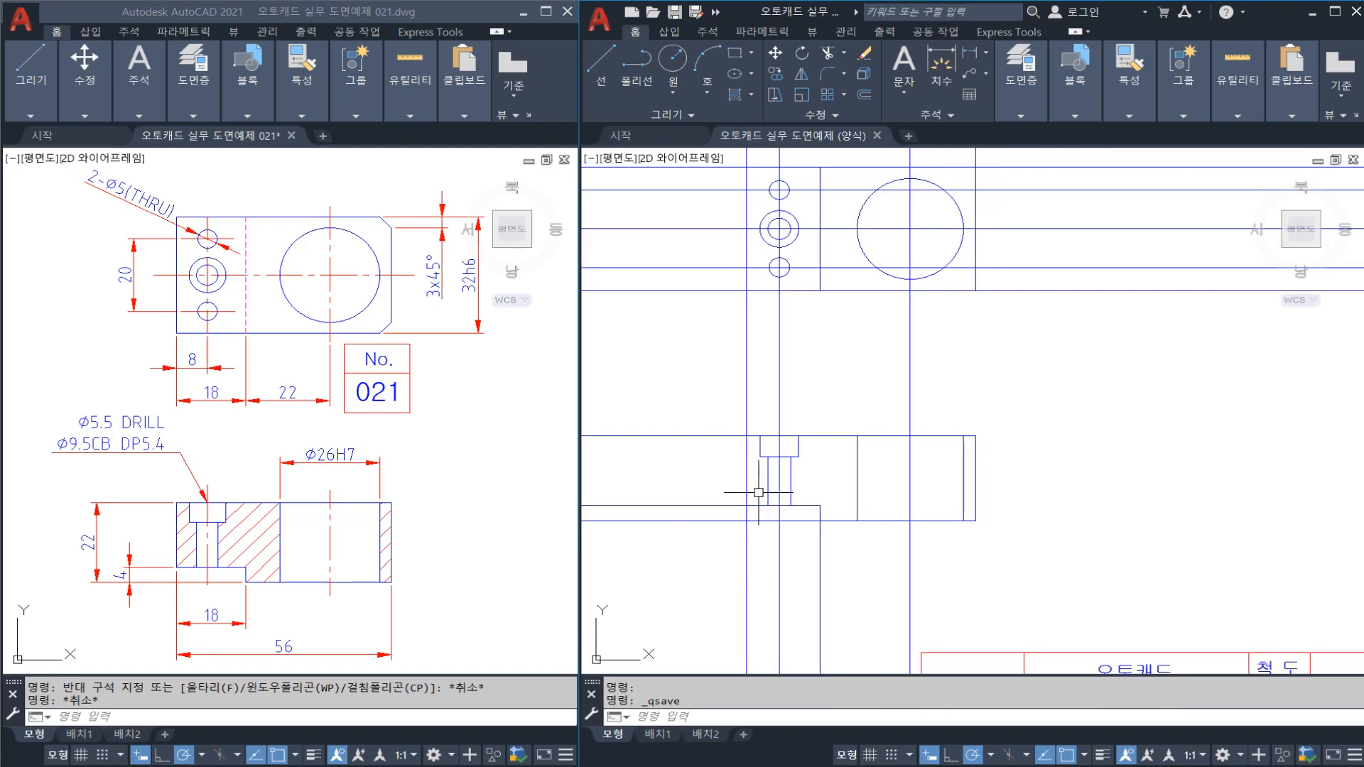
pyautogui.scroll(2, 822, 533)
pyautogui.write('tr')
pyautogui.press('space')
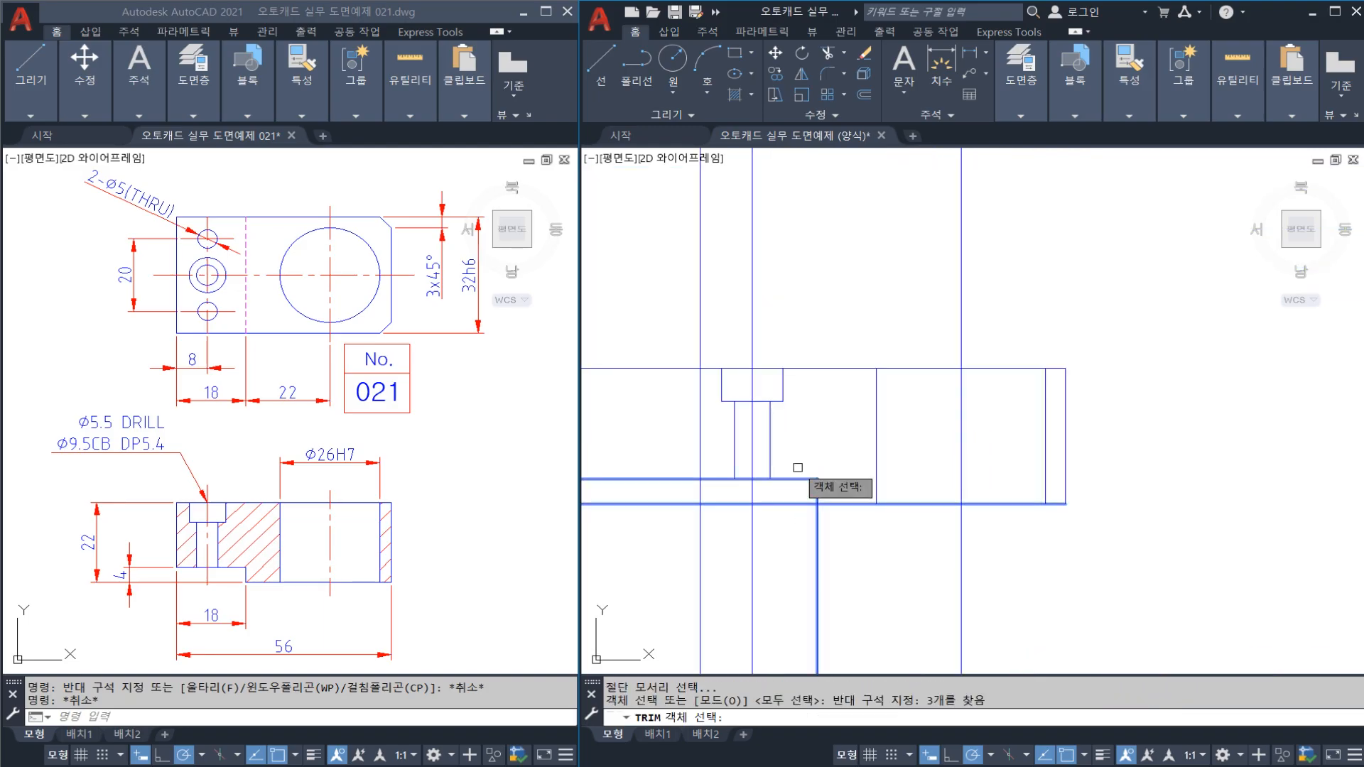
pyautogui.click(819, 519)
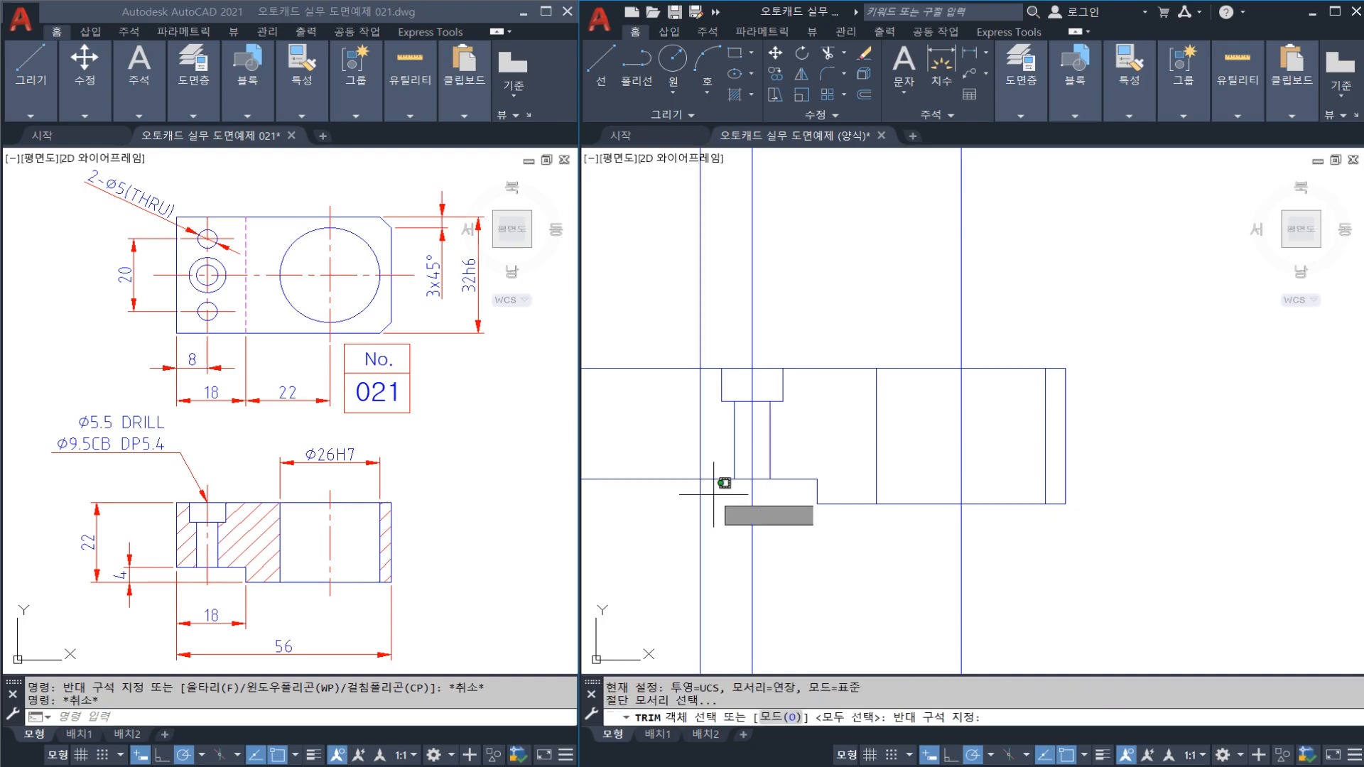
# Trim the step-height line beyond the section view's left edge and the left edge line below the step height
pyautogui.click(681, 478)
pyautogui.click(701, 503)
pyautogui.press('Escape')
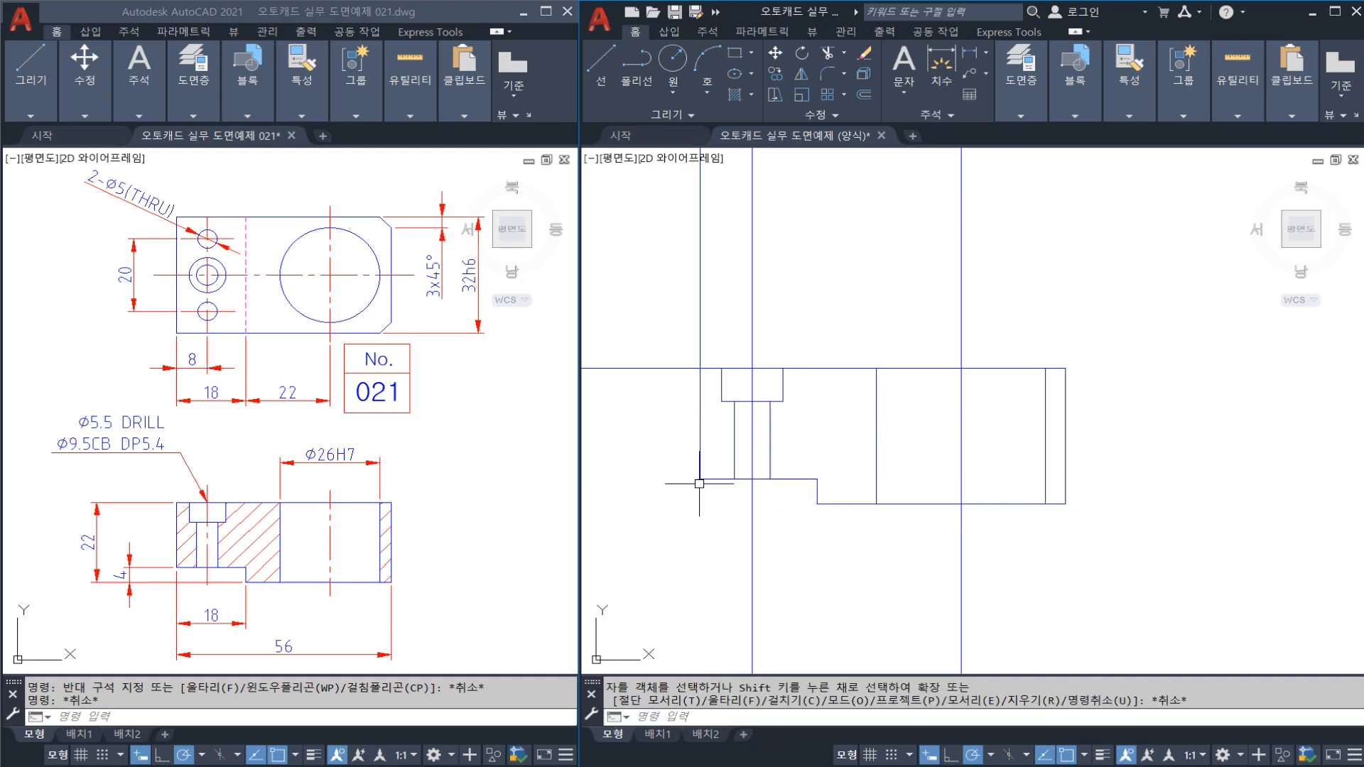
pyautogui.moveTo(713, 375); pyautogui.dragTo(777, 426, button='middle')
pyautogui.write('tr')
pyautogui.press('space')
pyautogui.press('Escape')
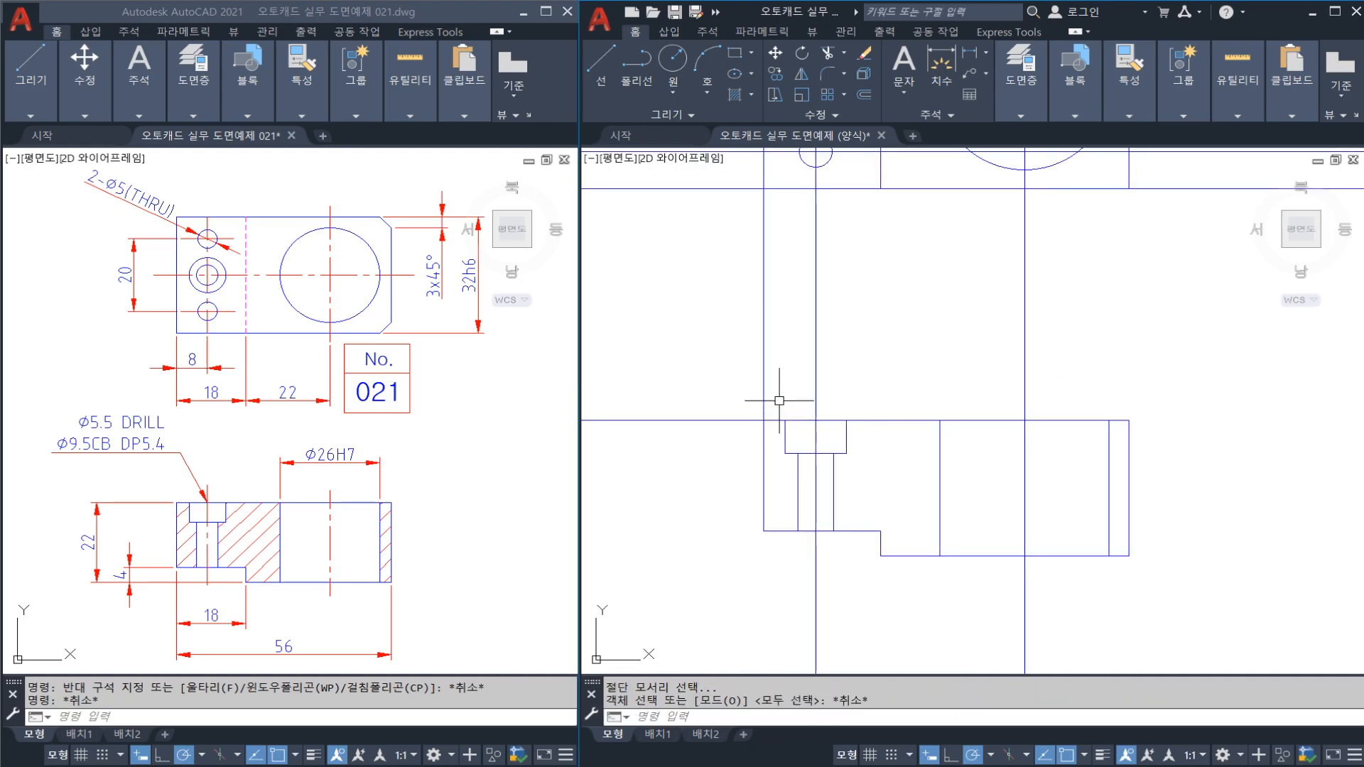
# Trim the left edge's vertical line between the top view's lower edge and the section view's upper edge
pyautogui.write('tr')
pyautogui.moveTo(791, 266); pyautogui.dragTo(791, 309, button='middle')
pyautogui.press('space')
pyautogui.click(790, 226)
pyautogui.click(782, 239)
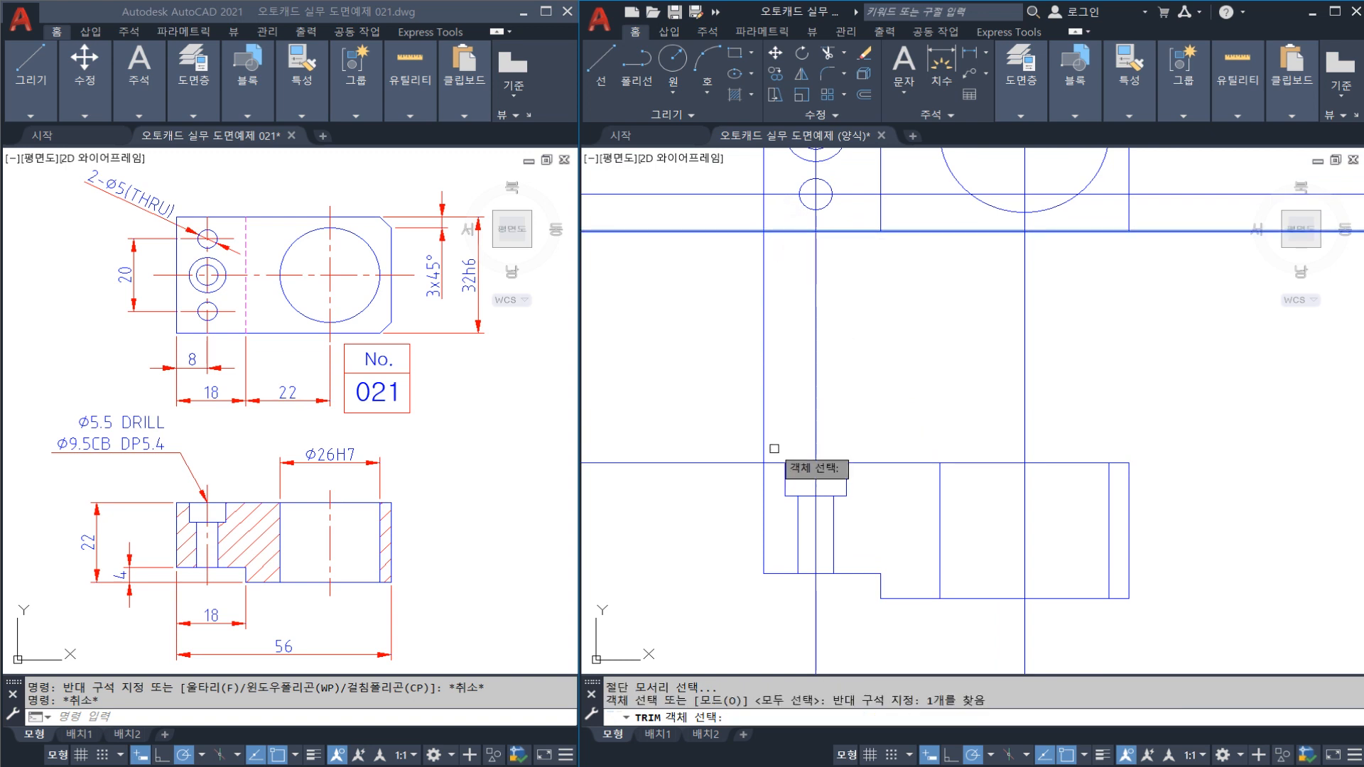
pyautogui.click(775, 461)
pyautogui.press('space')
pyautogui.click(762, 445)
pyautogui.press('Escape')
pyautogui.write('tr')
pyautogui.press('space')
pyautogui.click(769, 485)
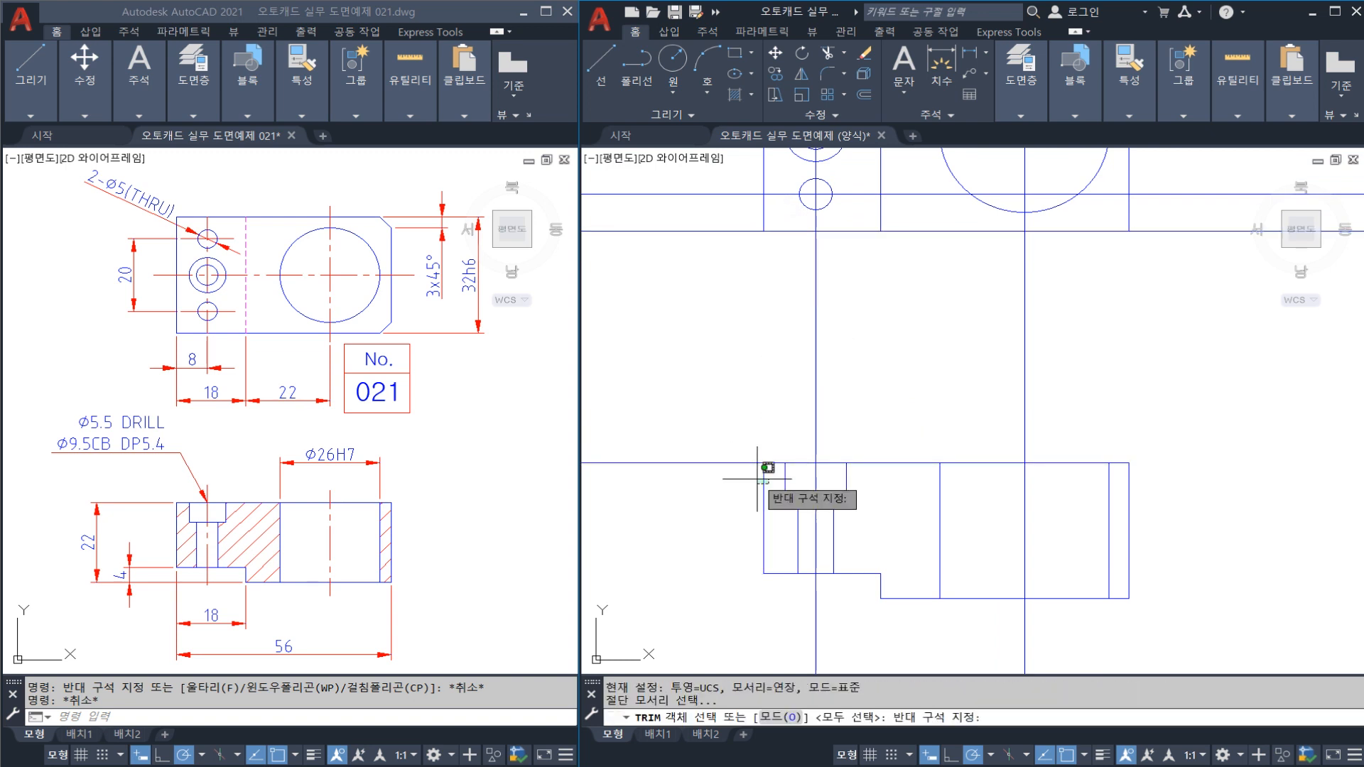
pyautogui.press('space')
pyautogui.press('Escape')
# Trim the section view's upper edge line beyond its left edge and save the drawing
pyautogui.write('tr')
pyautogui.press('space')
pyautogui.click(762, 476)
pyautogui.press('space')
pyautogui.click(747, 464)
pyautogui.press('Escape')
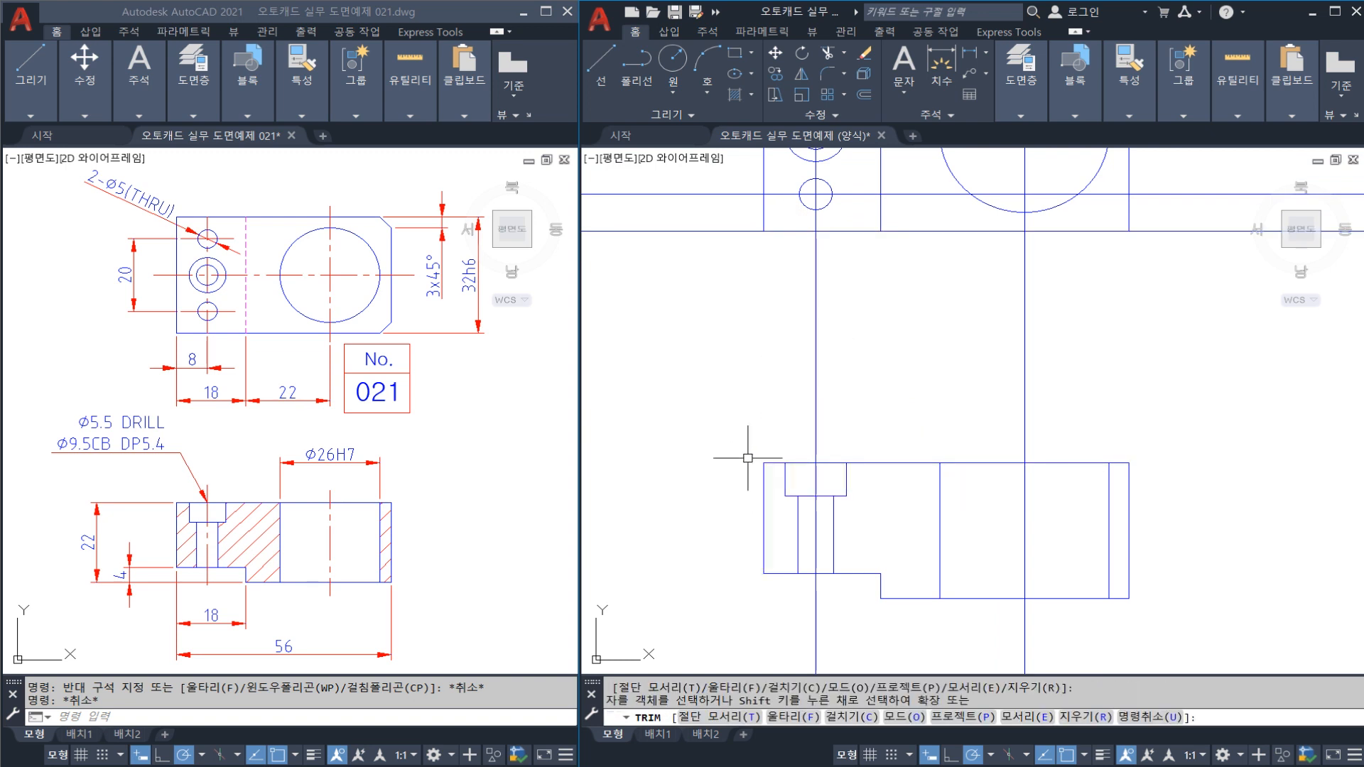
pyautogui.scroll(-4, 761, 444)
pyautogui.scroll(4, 832, 437)
pyautogui.hotkey('ctrl', 's')
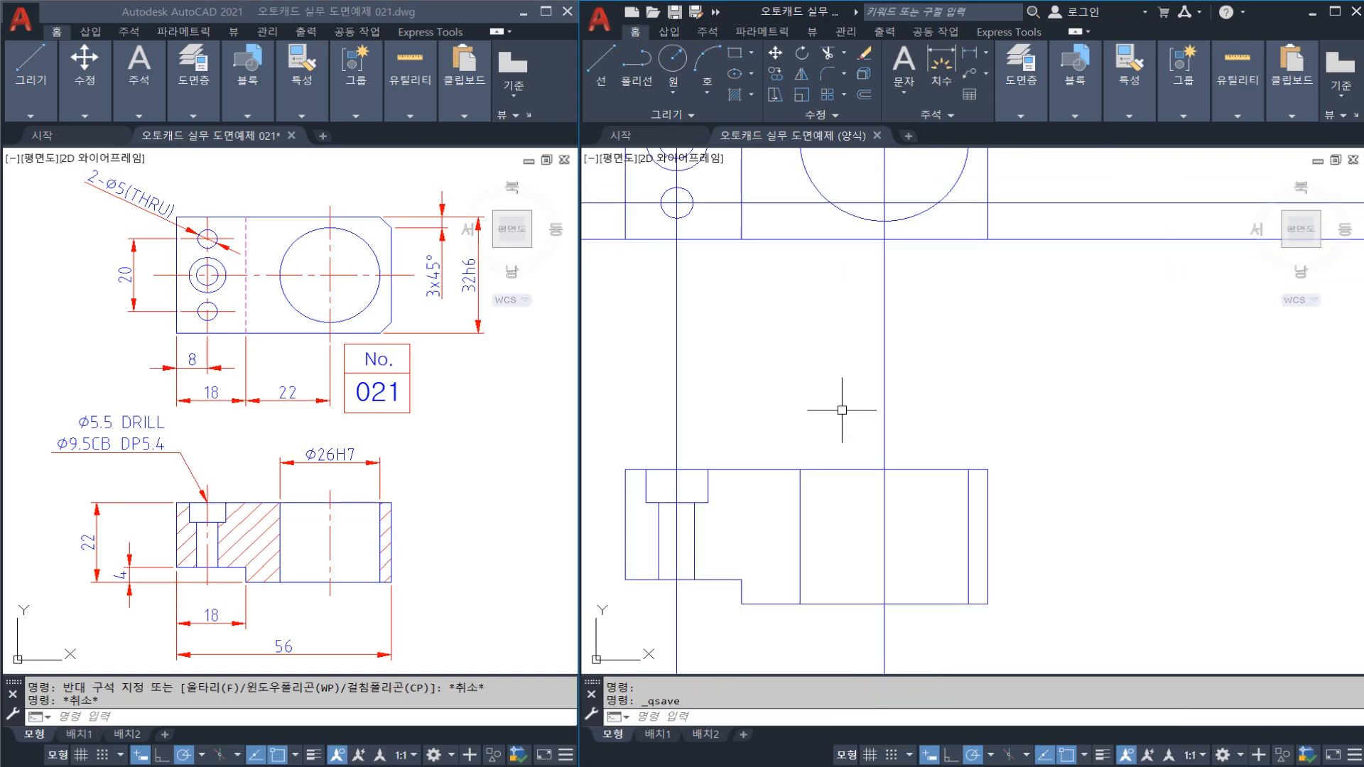
# Chamfer the top view's upper-right corner with both chamfer distances set to 3
pyautogui.scroll(-4, 862, 388)
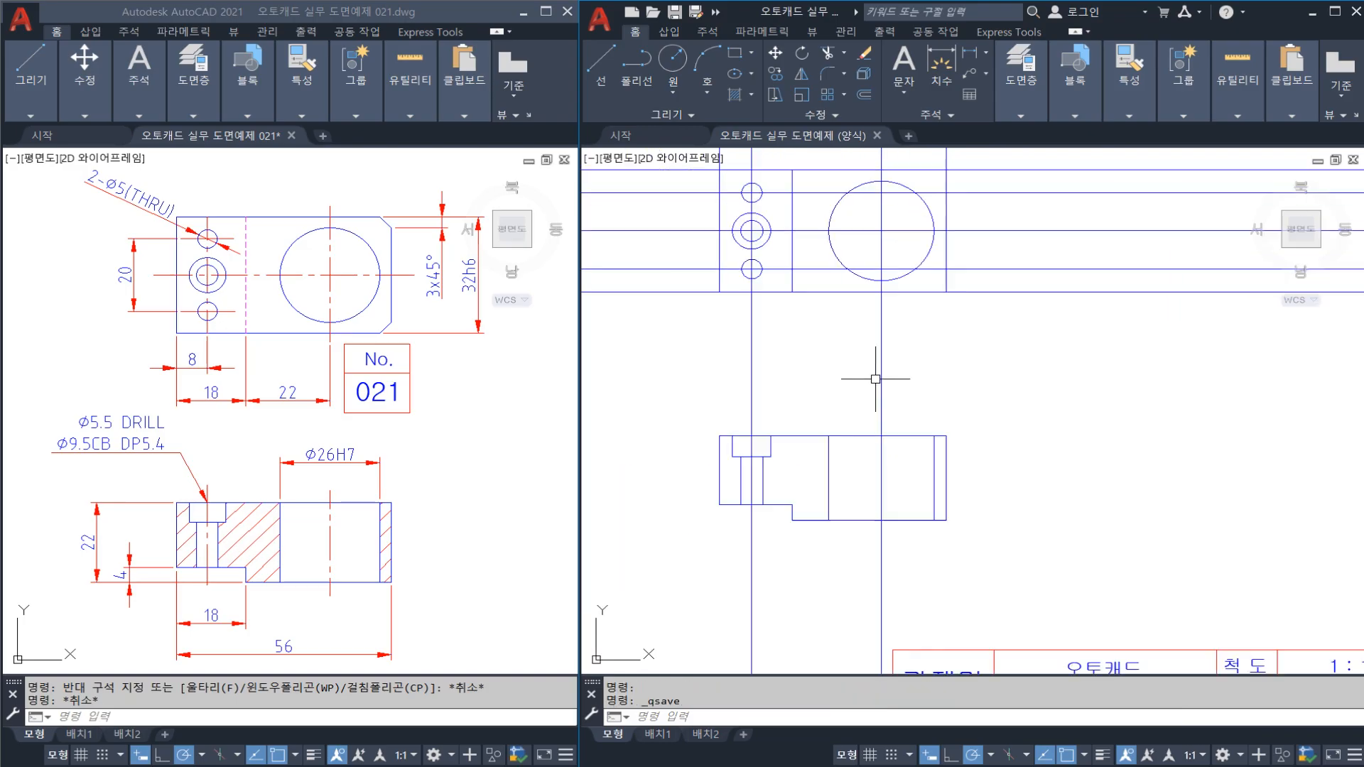
pyautogui.moveTo(874, 372); pyautogui.dragTo(847, 478, button='middle')
pyautogui.scroll(3, 818, 367)
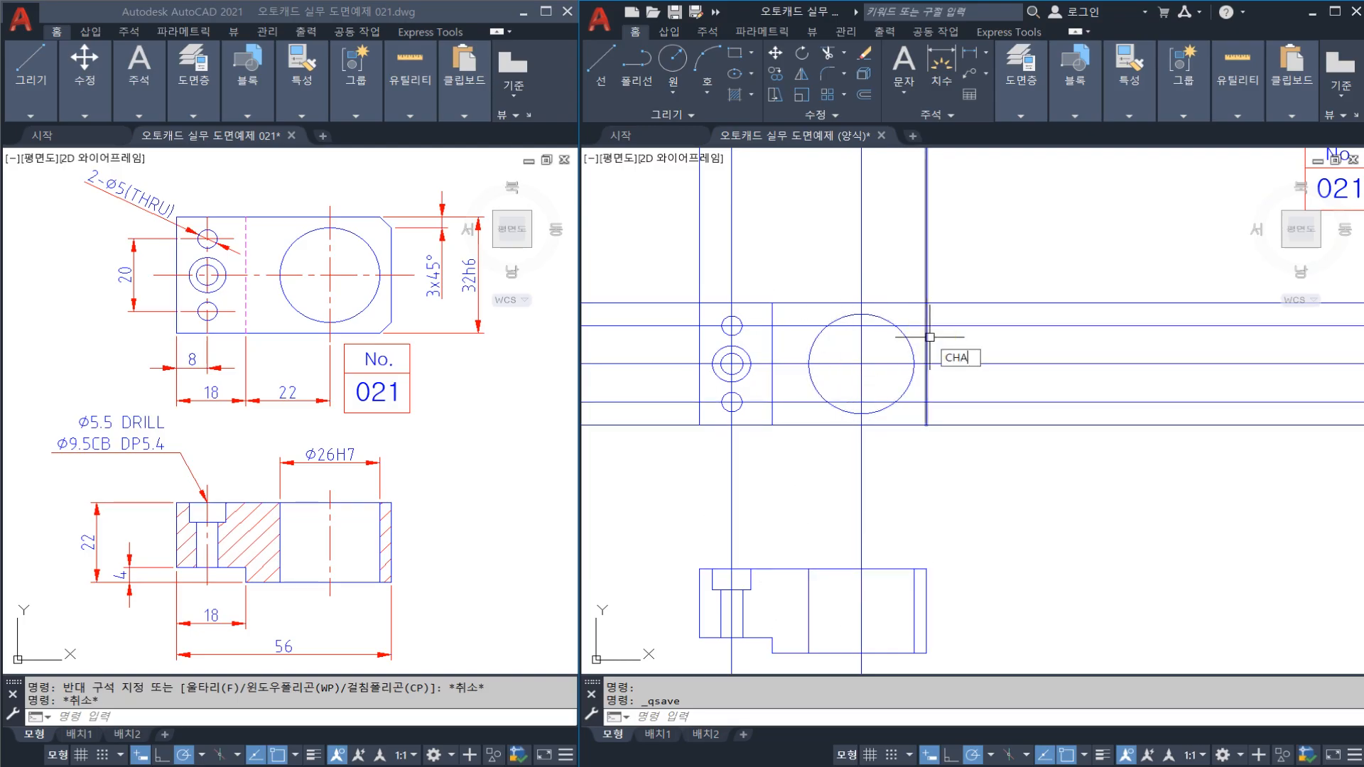
pyautogui.press('Return')
pyautogui.write('D')
pyautogui.press('Return')
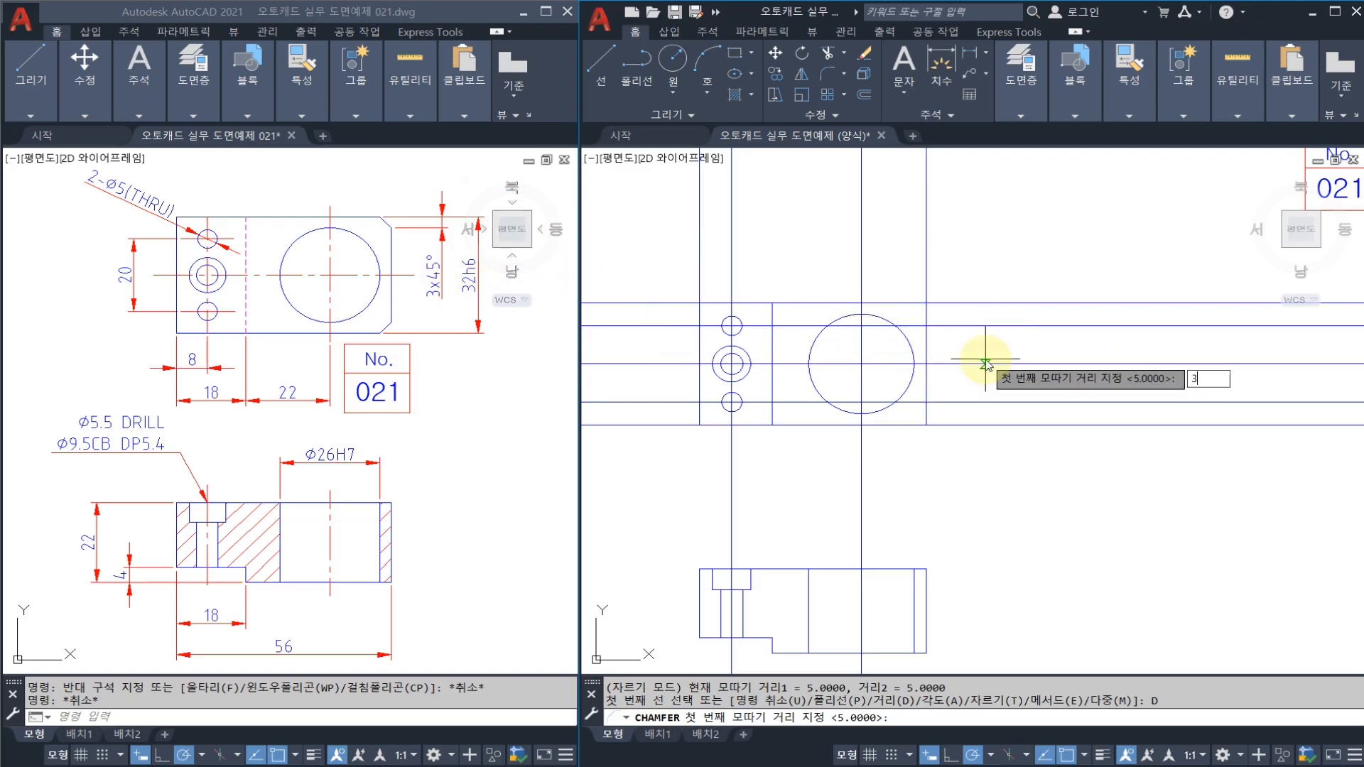
pyautogui.write('3')
pyautogui.press('Return')
pyautogui.press('Return')
pyautogui.click(937, 400)
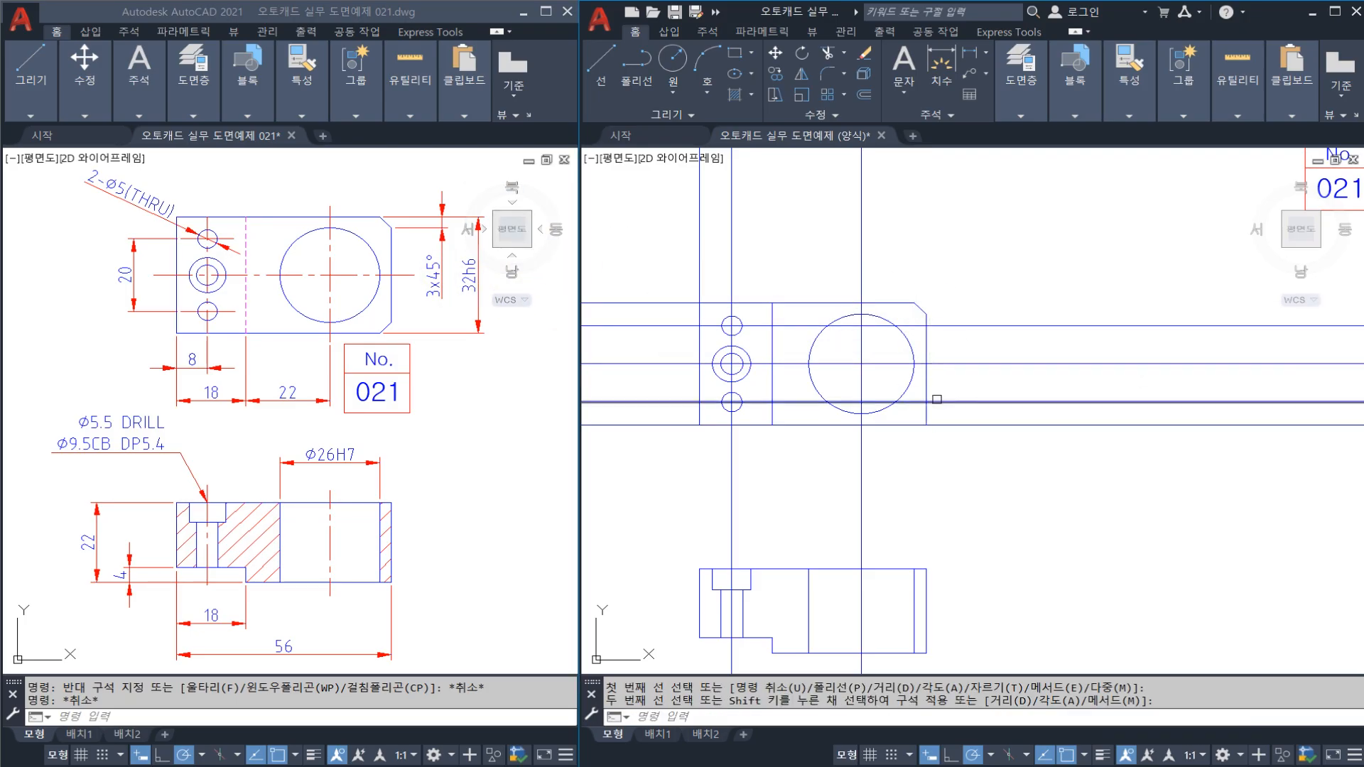
# Chamfer the top view's lower-right corner with the same distances and save the drawing
pyautogui.press('Return')
pyautogui.click(926, 413)
pyautogui.click(914, 425)
pyautogui.press('Escape')
pyautogui.moveTo(781, 444); pyautogui.dragTo(846, 444, button='middle')
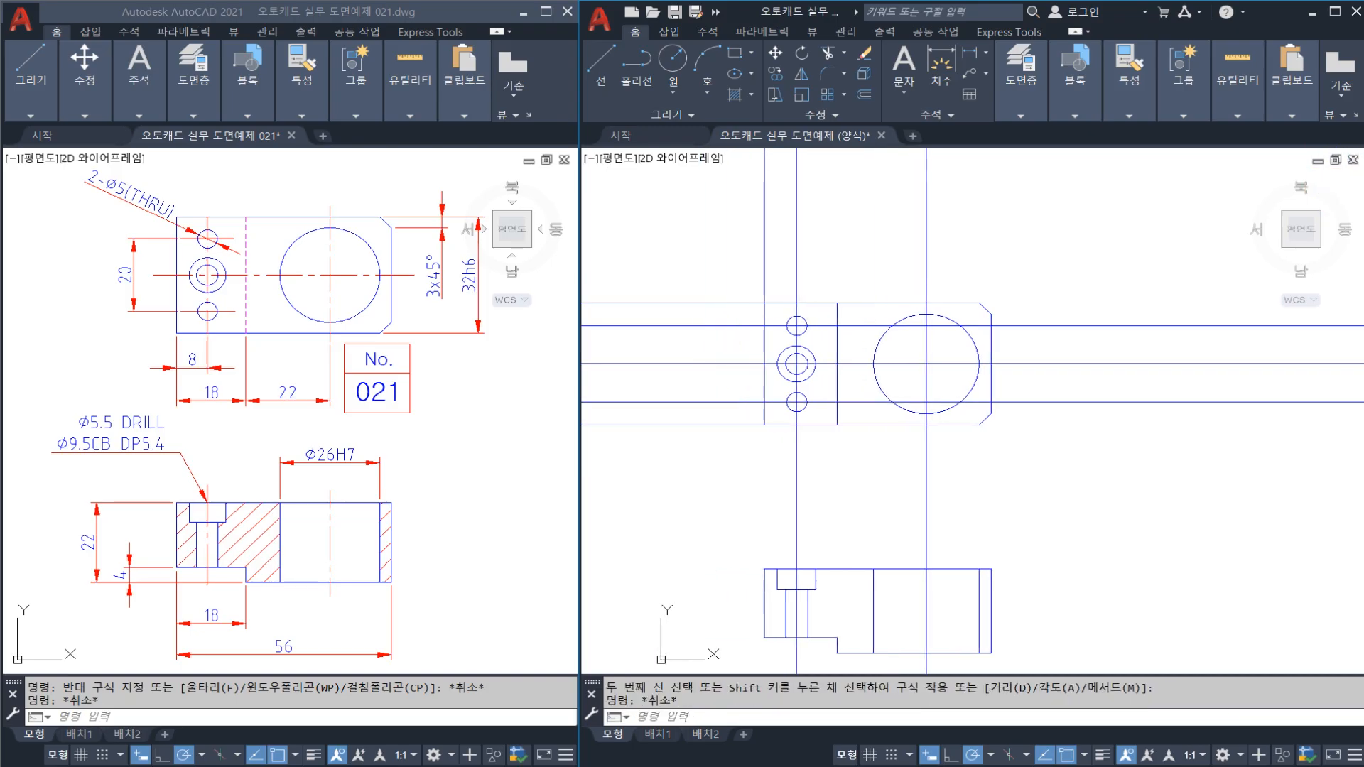
pyautogui.scroll(-2, 807, 391)
pyautogui.hotkey('ctrl', 's')
# Trim the top view's upper and lower edge lines beyond the left edge of the outline
pyautogui.scroll(4, 816, 317)
pyautogui.write('TR')
pyautogui.press('Return')
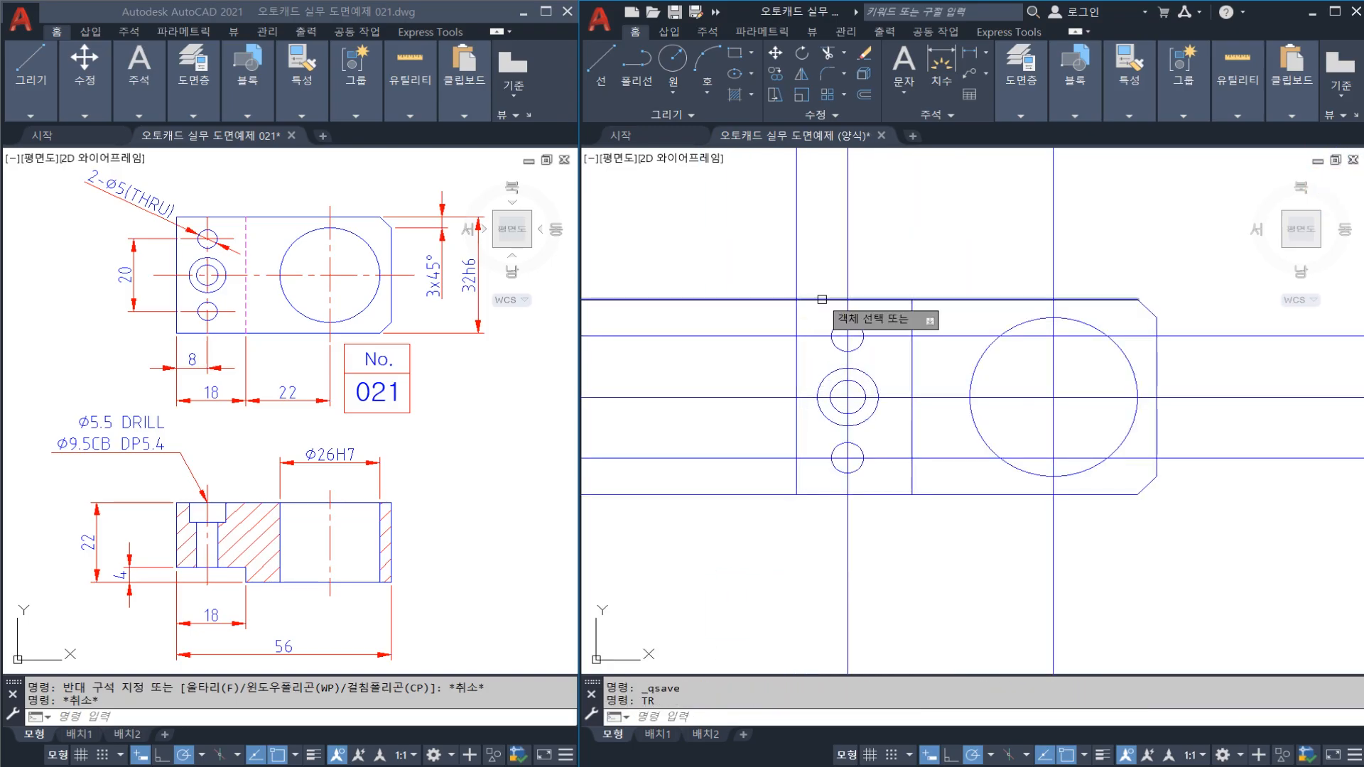
pyautogui.write('T')
pyautogui.press('Return')
pyautogui.click(796, 311)
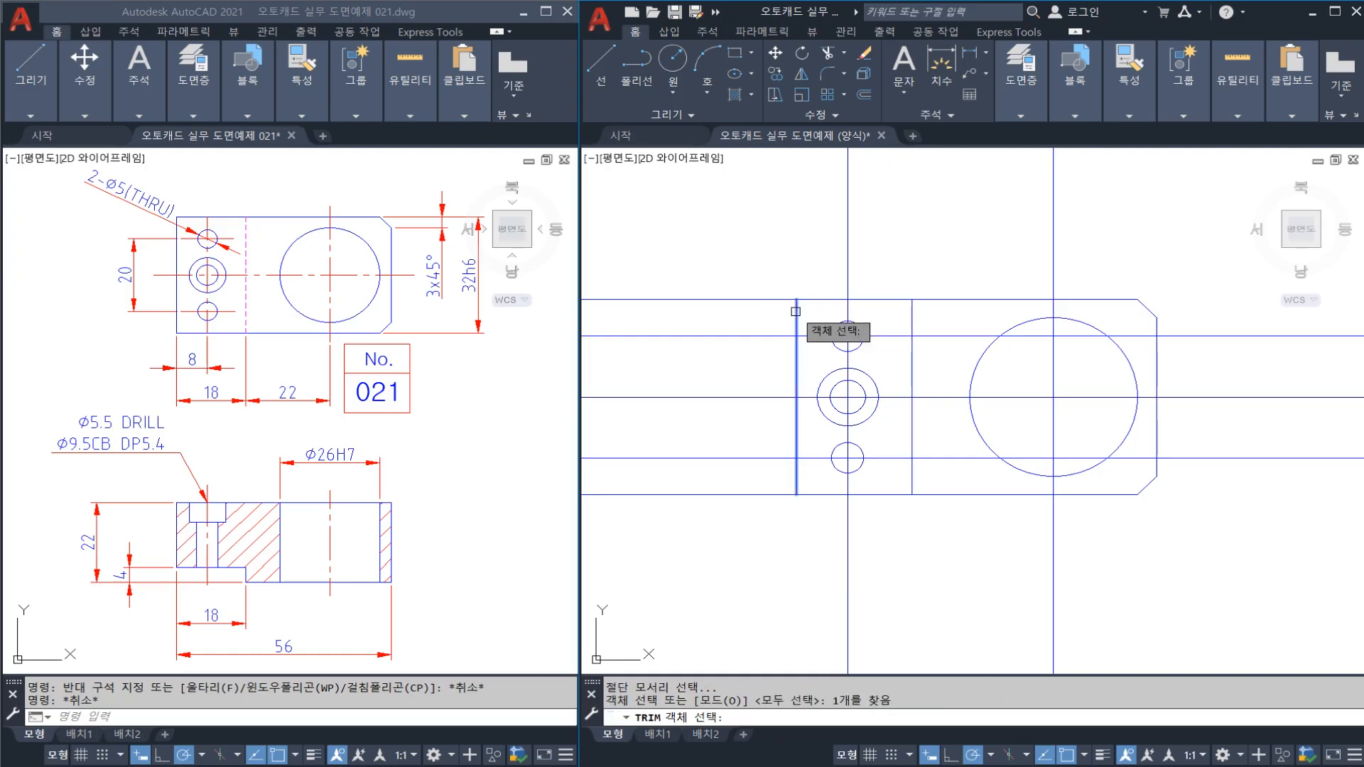
pyautogui.press('Return')
pyautogui.click(747, 299)
pyautogui.click(755, 495)
pyautogui.press('Escape')
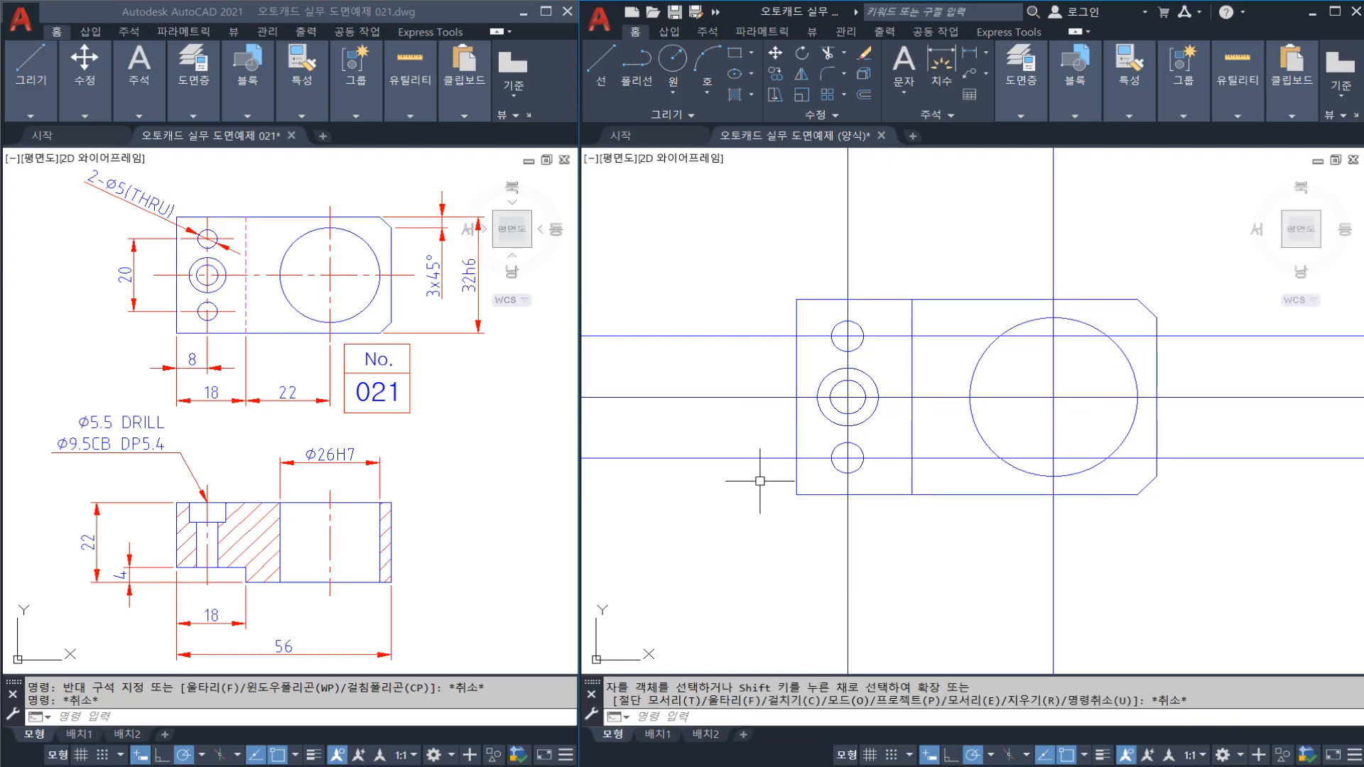
pyautogui.moveTo(771, 384); pyautogui.dragTo(740, 375, button='middle')
pyautogui.press('Escape')
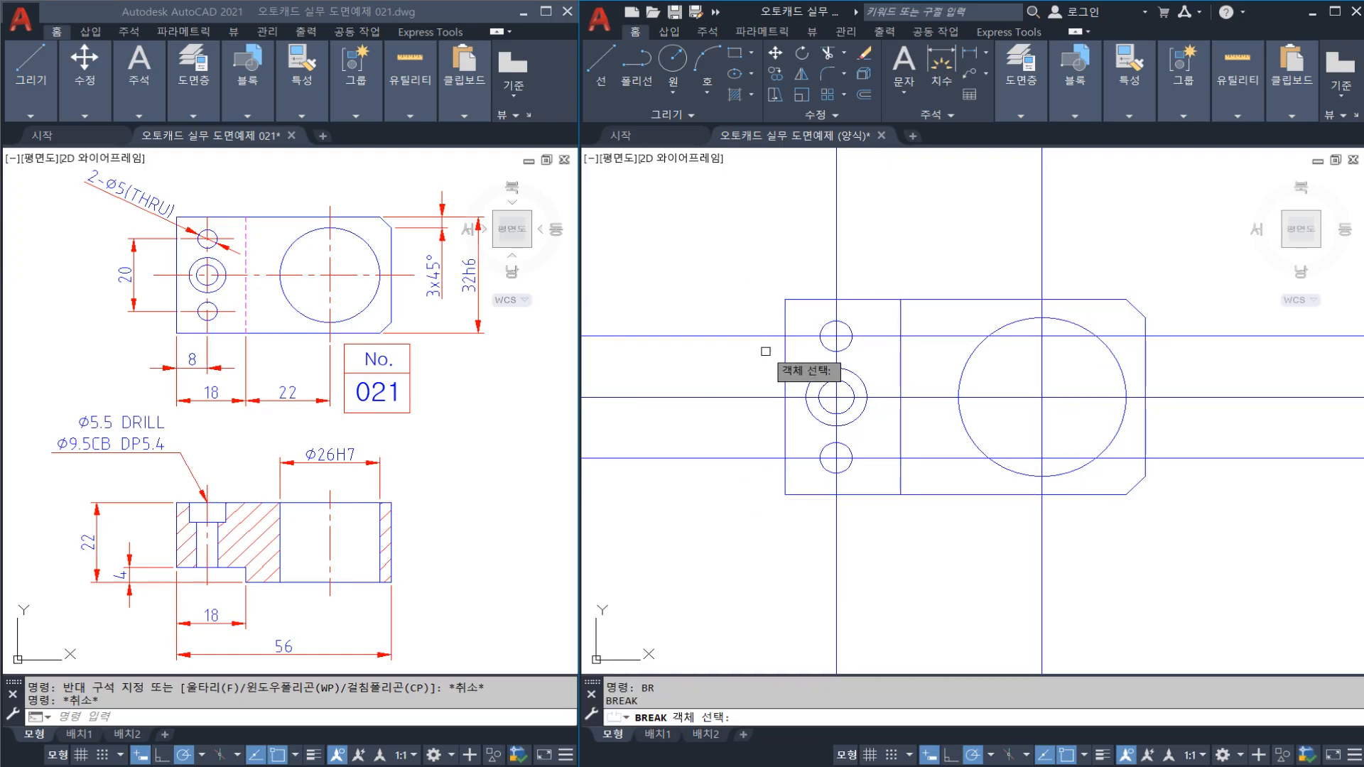
pyautogui.click(797, 335)
pyautogui.press('Escape')
# Move the two vertical and three horizontal construction lines through the hole centres to the red centre-line layer
pyautogui.click(1048, 258)
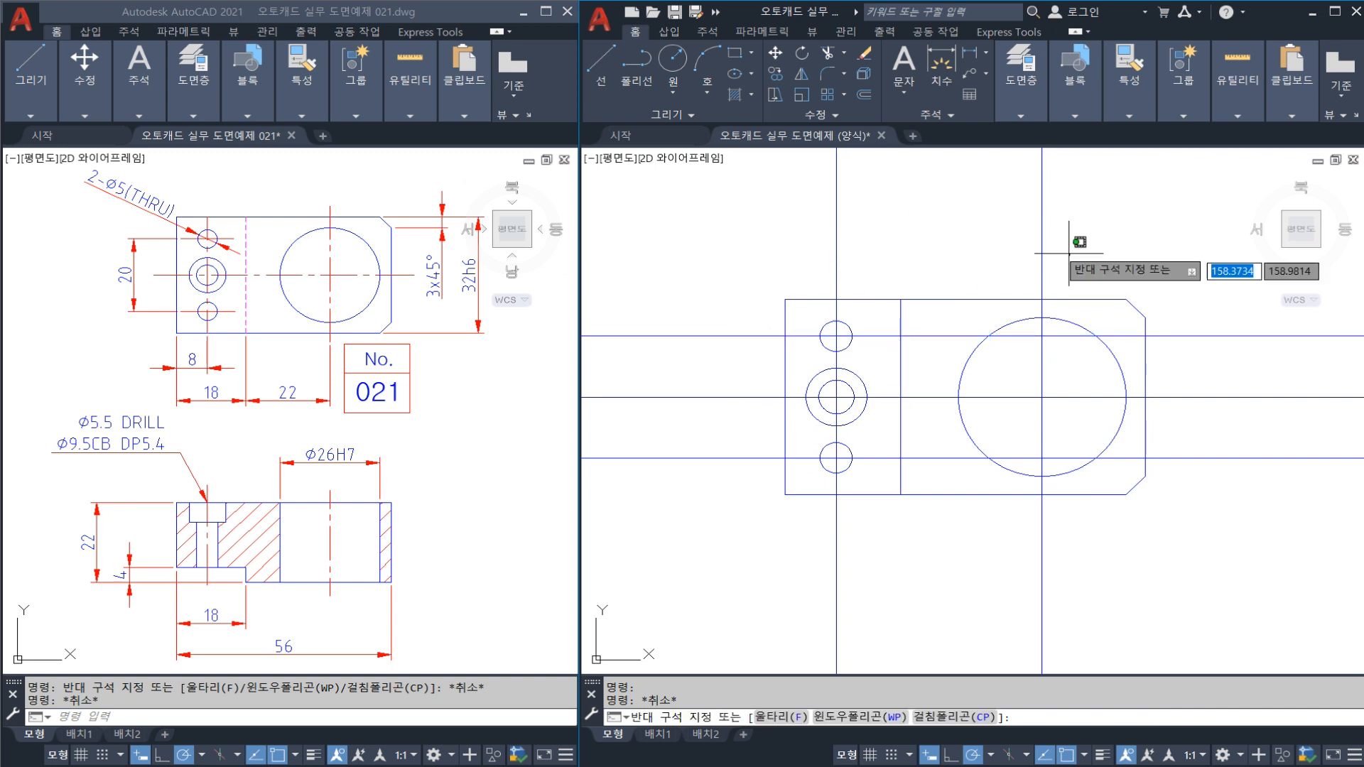
pyautogui.click(800, 256)
pyautogui.scroll(2, 994, 362)
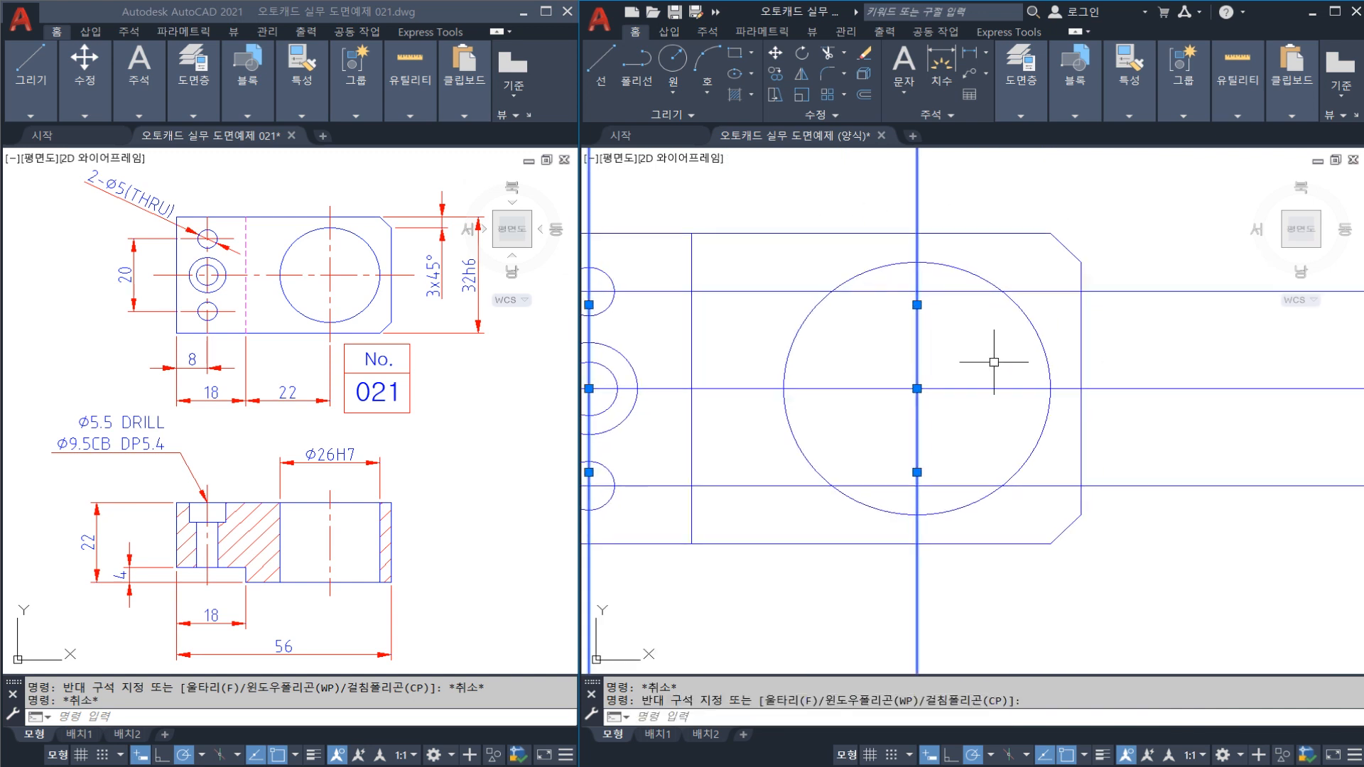
pyautogui.click(1141, 383)
pyautogui.moveTo(1088, 558); pyautogui.dragTo(983, 357, button='middle')
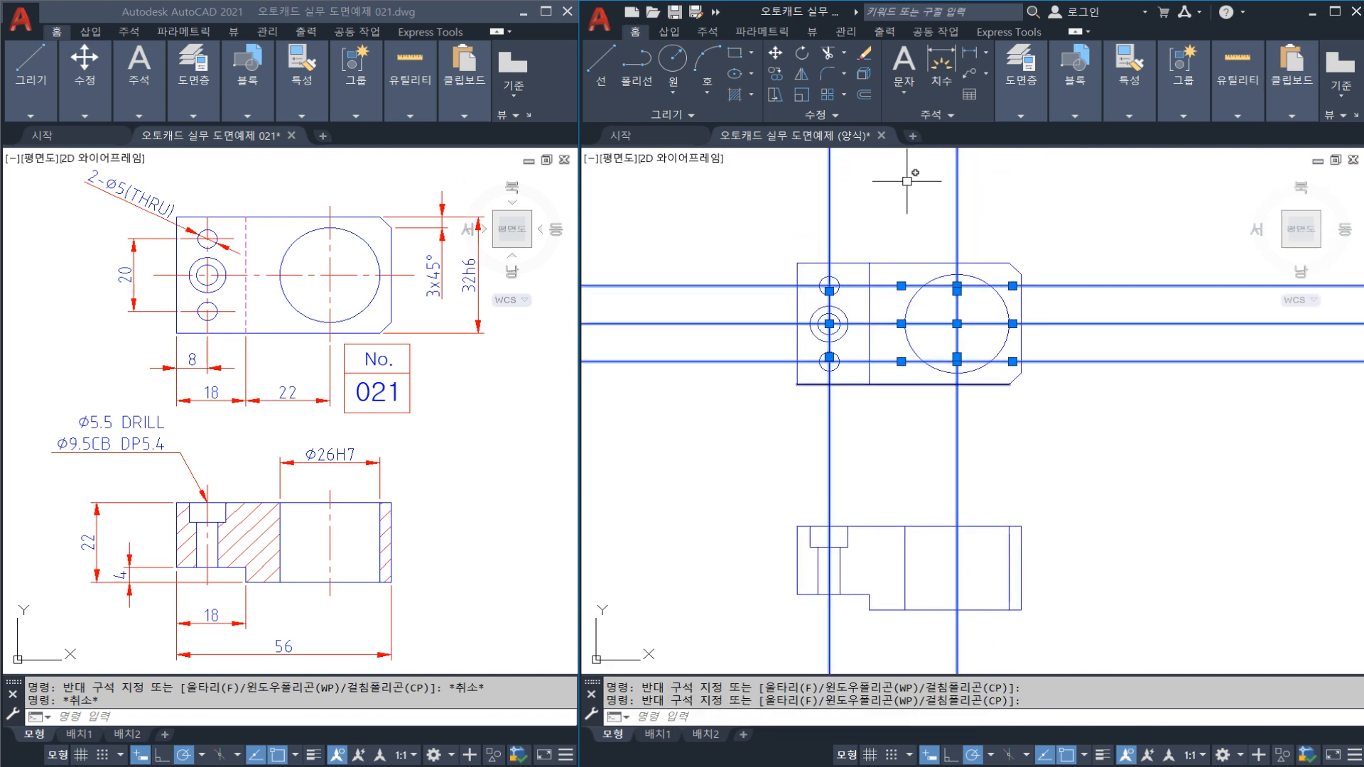
pyautogui.click(1023, 67)
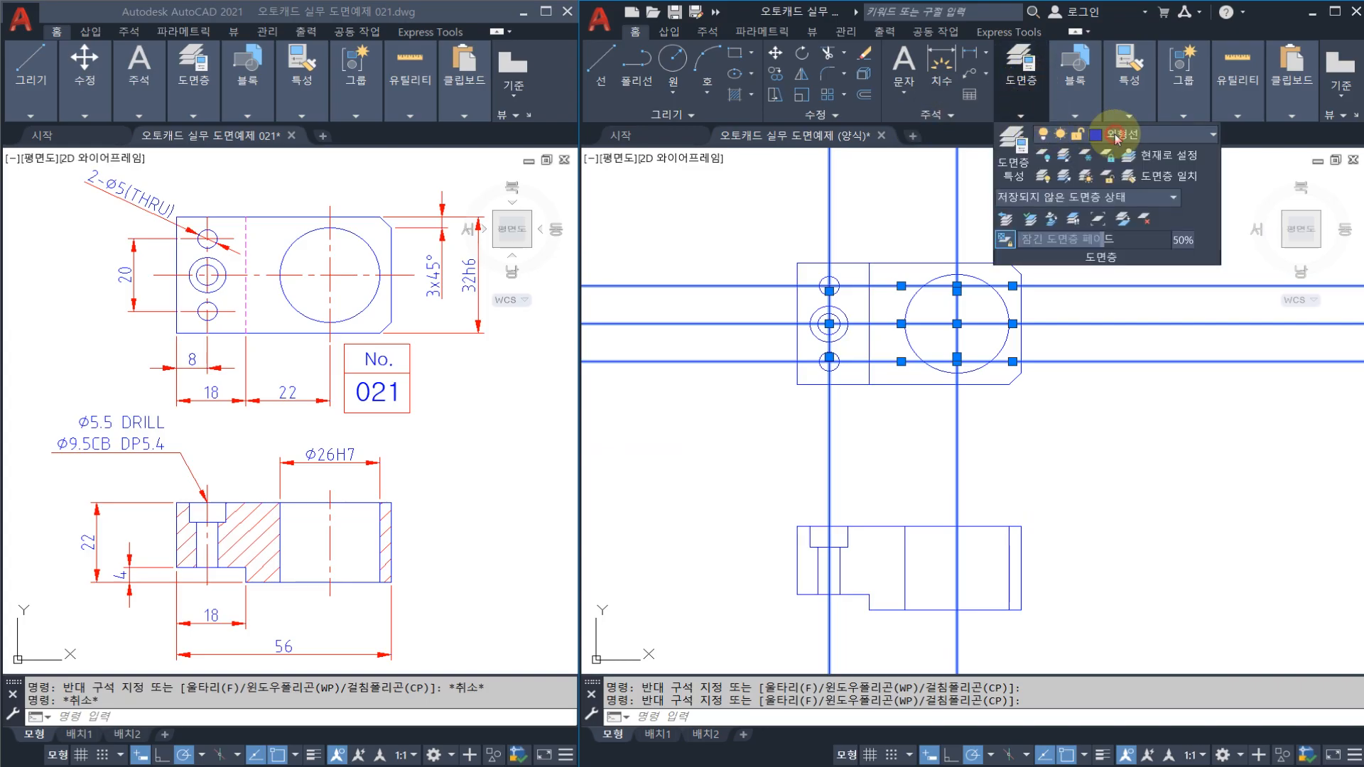
pyautogui.click(1048, 132)
pyautogui.click(1121, 305)
pyautogui.press('Escape')
pyautogui.press('Escape')
pyautogui.scroll(2, 967, 235)
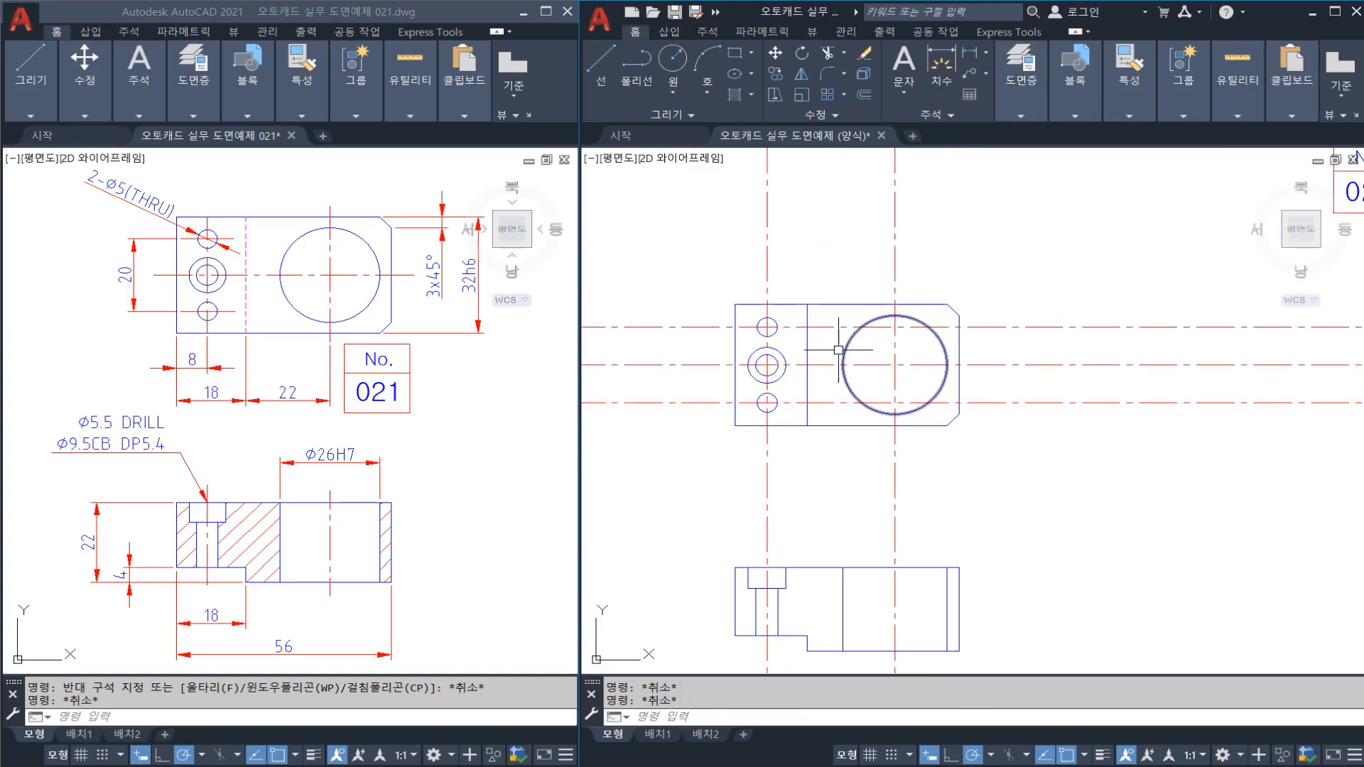
# Break the top view's middle horizontal centre line slightly outside the outline's left edge
pyautogui.write('BR')
pyautogui.press('Return')
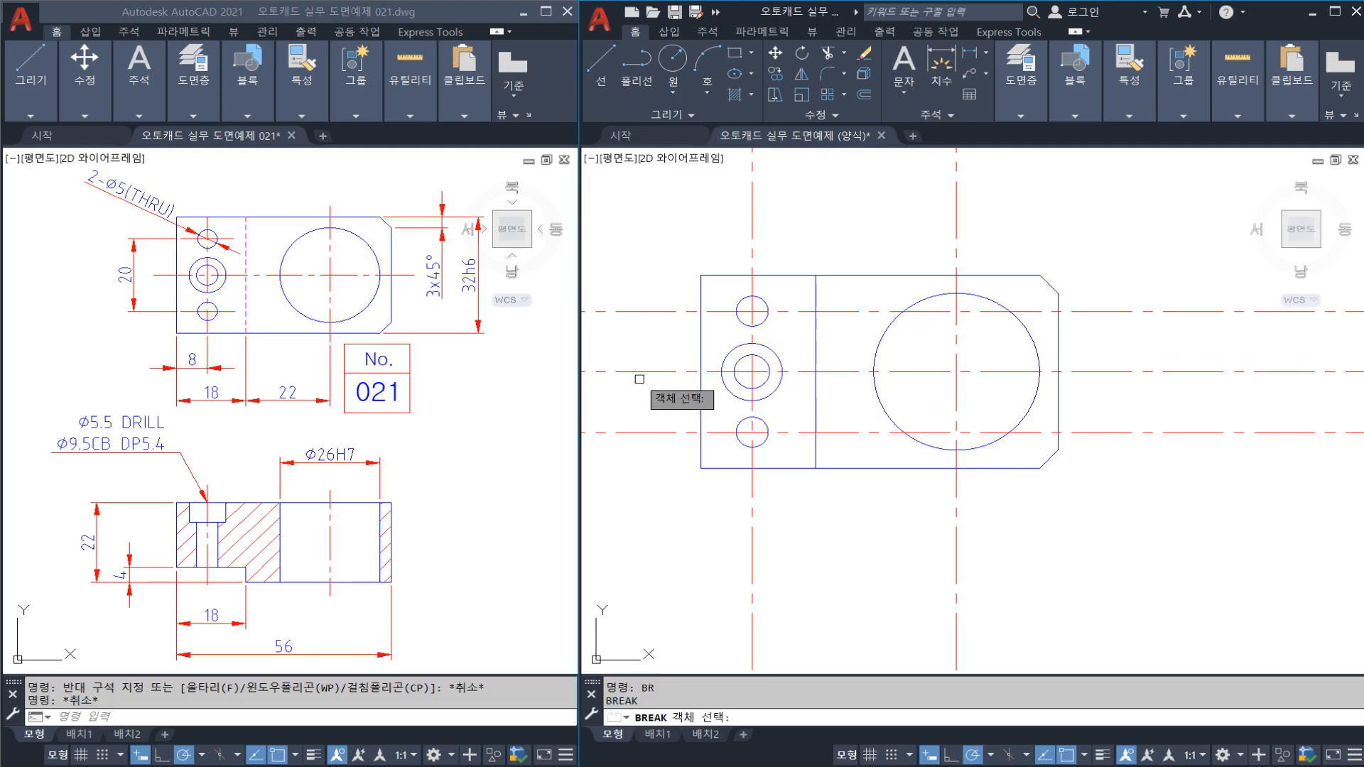
pyautogui.click(666, 372)
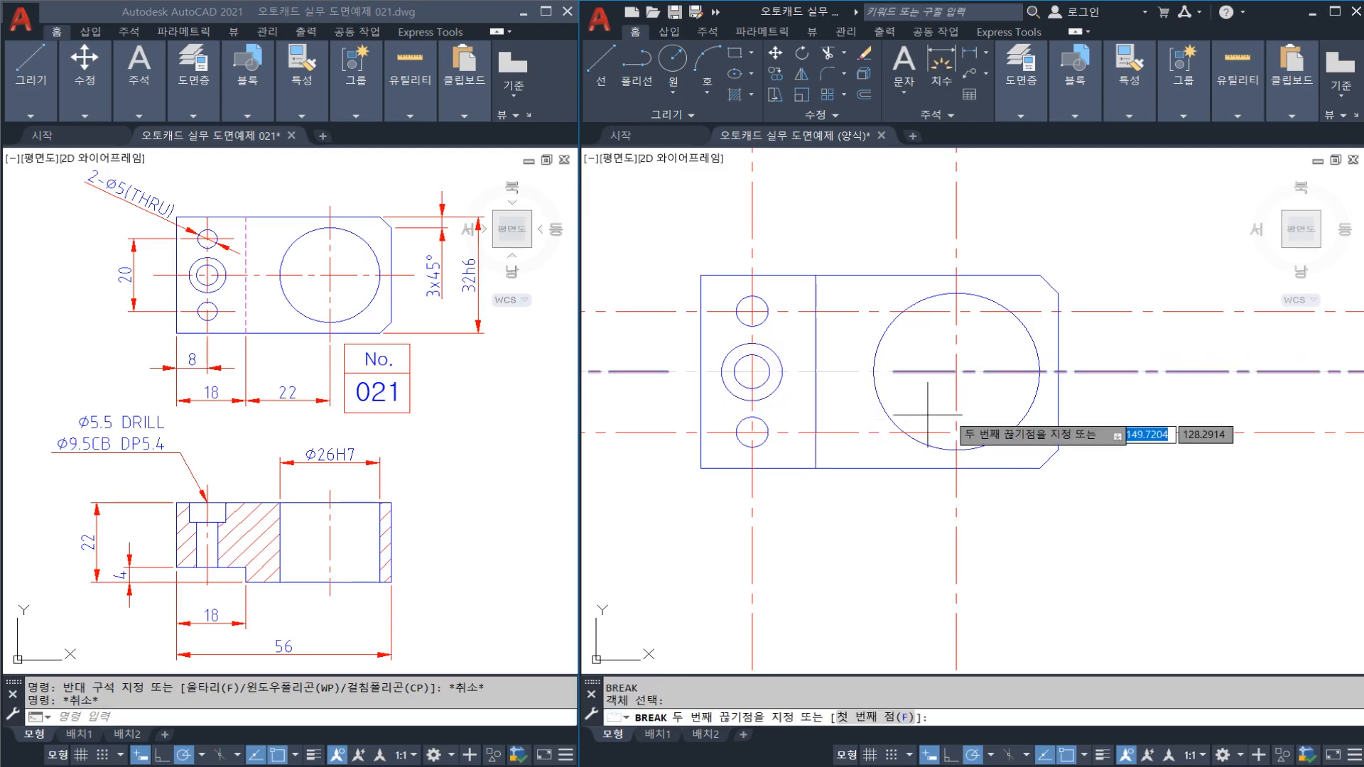
pyautogui.press('Escape')
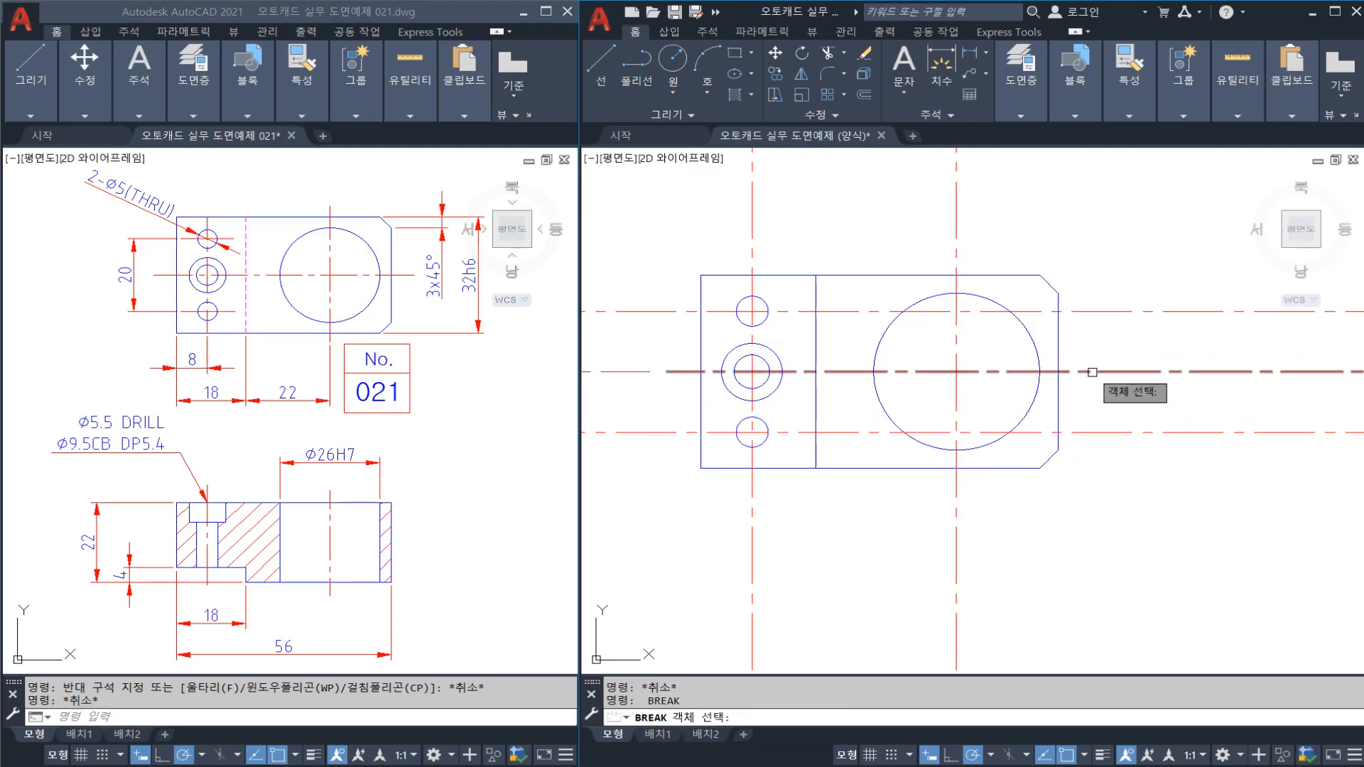
# Break the middle horizontal centre line slightly beyond the outline's right edge and erase the leftover pieces at both ends
pyautogui.click(1096, 372)
pyautogui.click(1128, 371)
pyautogui.click(1149, 388)
pyautogui.click(1128, 357)
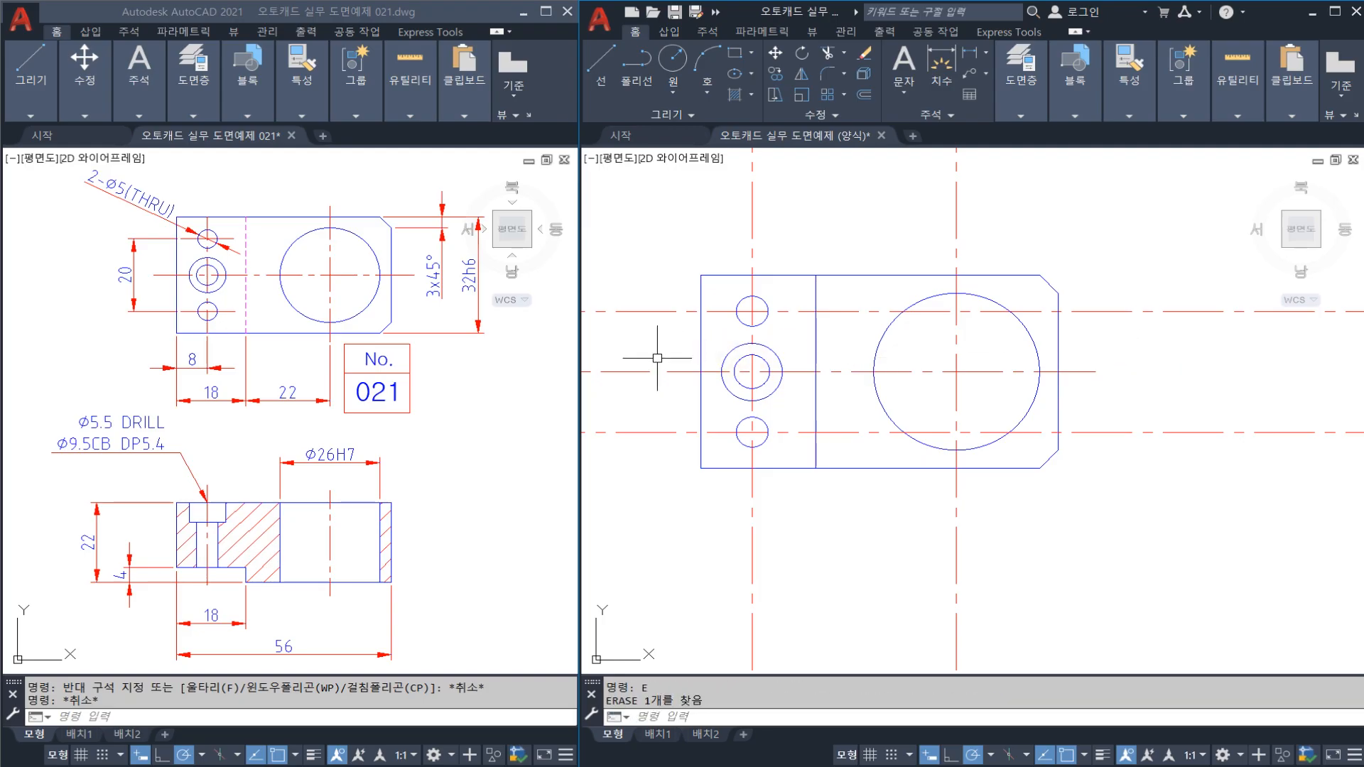
pyautogui.write('e')
pyautogui.press('Return')
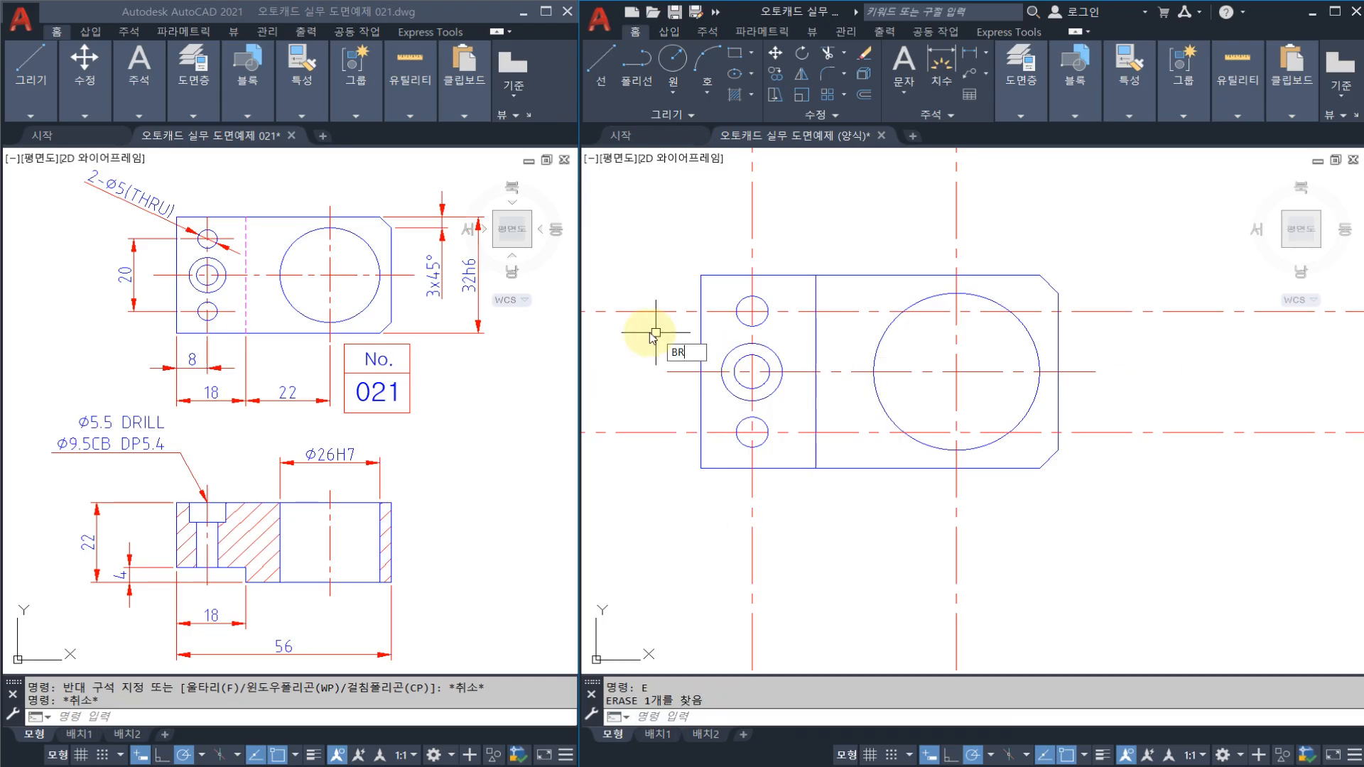
pyautogui.write('br')
pyautogui.press('Return')
pyautogui.scroll(2, 680, 327)
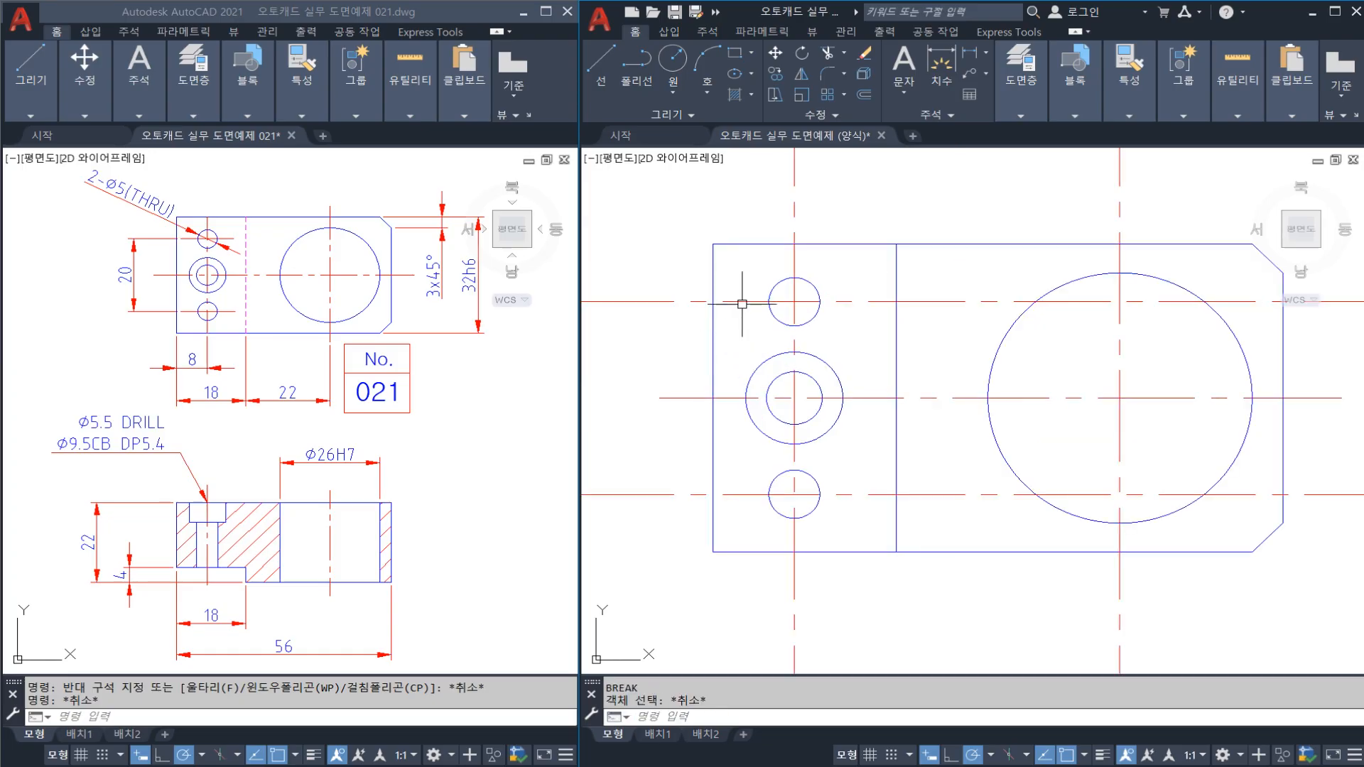
pyautogui.press('Escape')
pyautogui.click(769, 301)
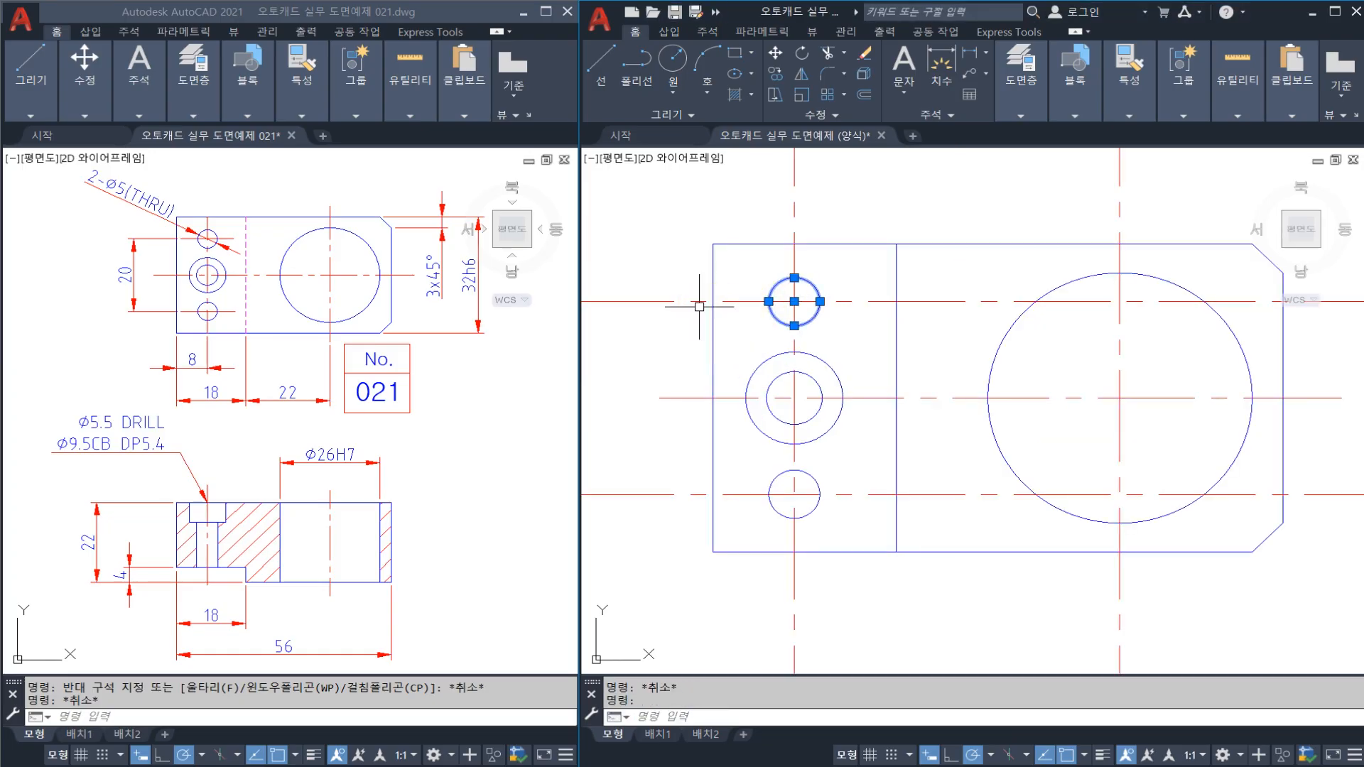
pyautogui.press('Escape')
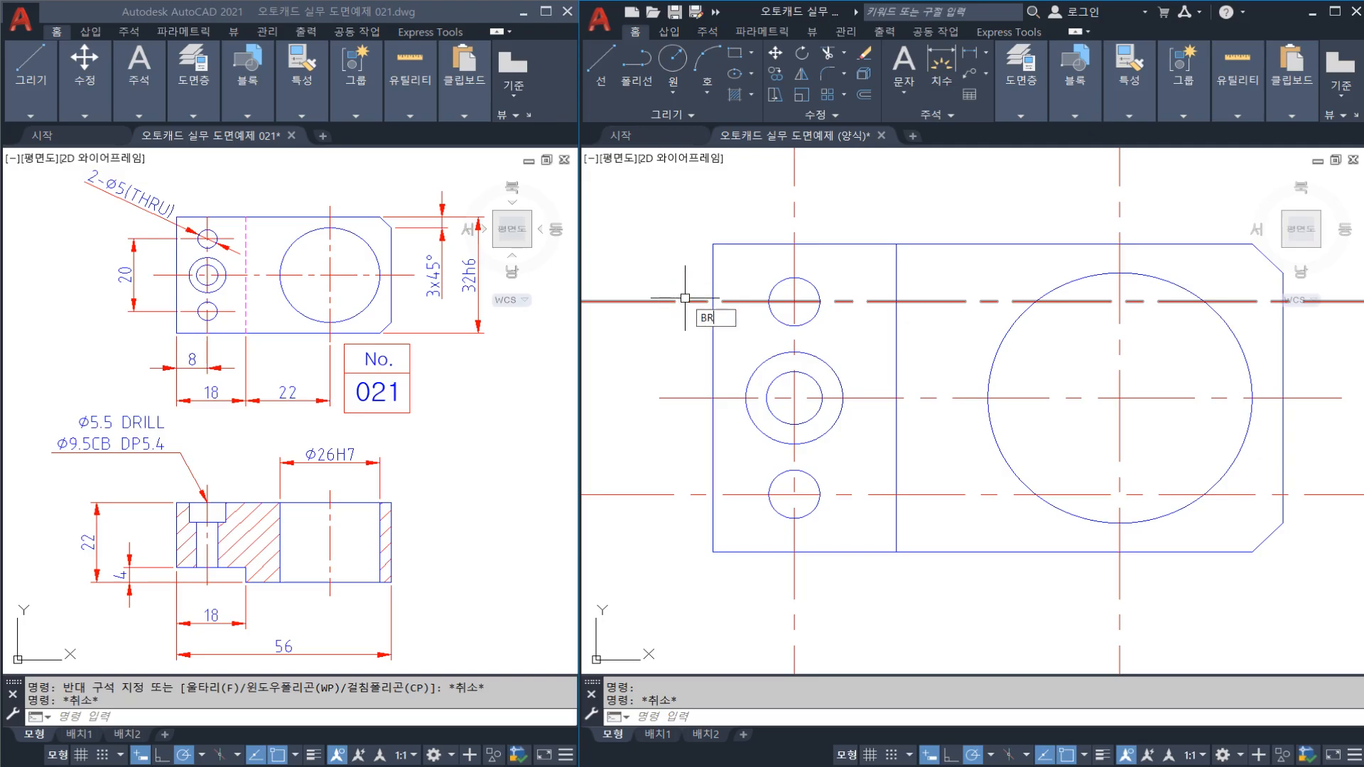
# Break the horizontal centre lines of the upper and lower small holes slightly outside the outline's left edge
pyautogui.write('br')
pyautogui.press('Return')
pyautogui.click(677, 302)
pyautogui.press('Escape')
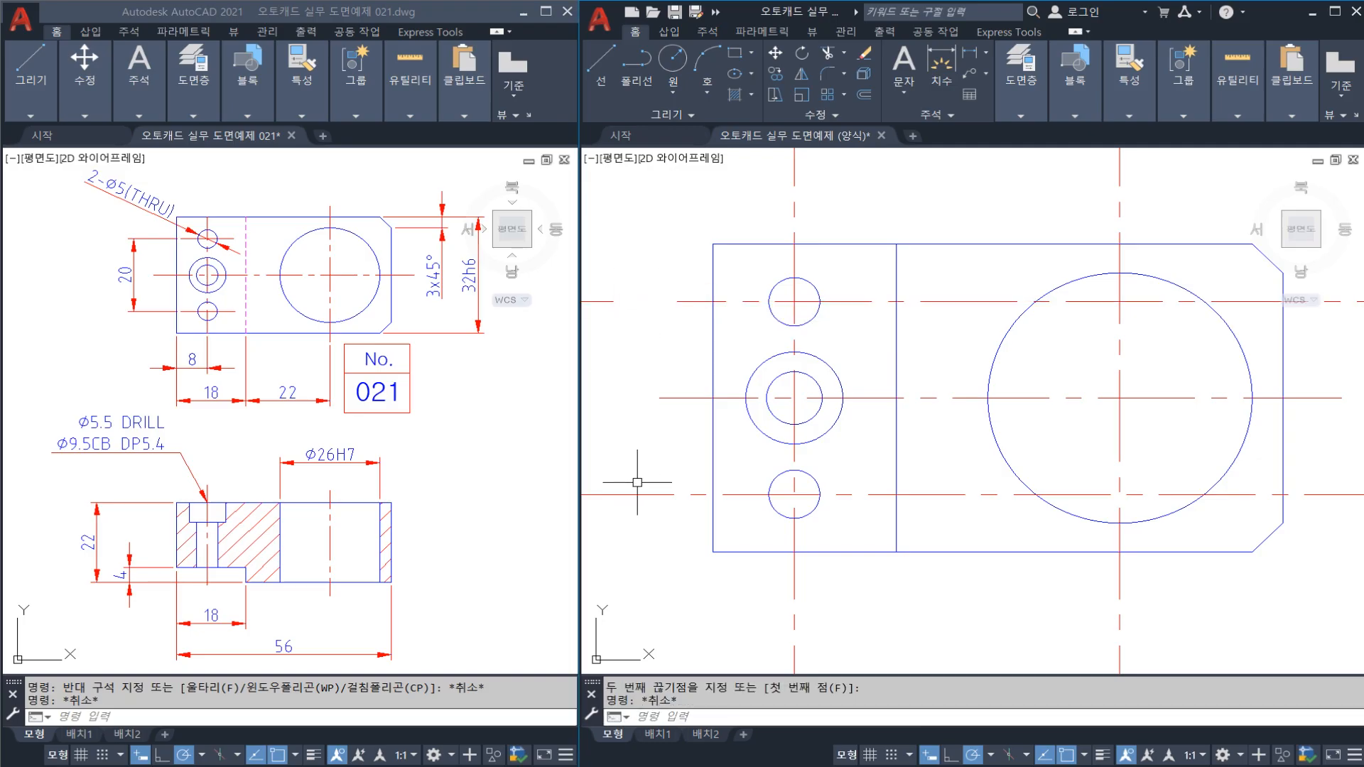
pyautogui.press('Return')
pyautogui.click(678, 496)
pyautogui.click(609, 494)
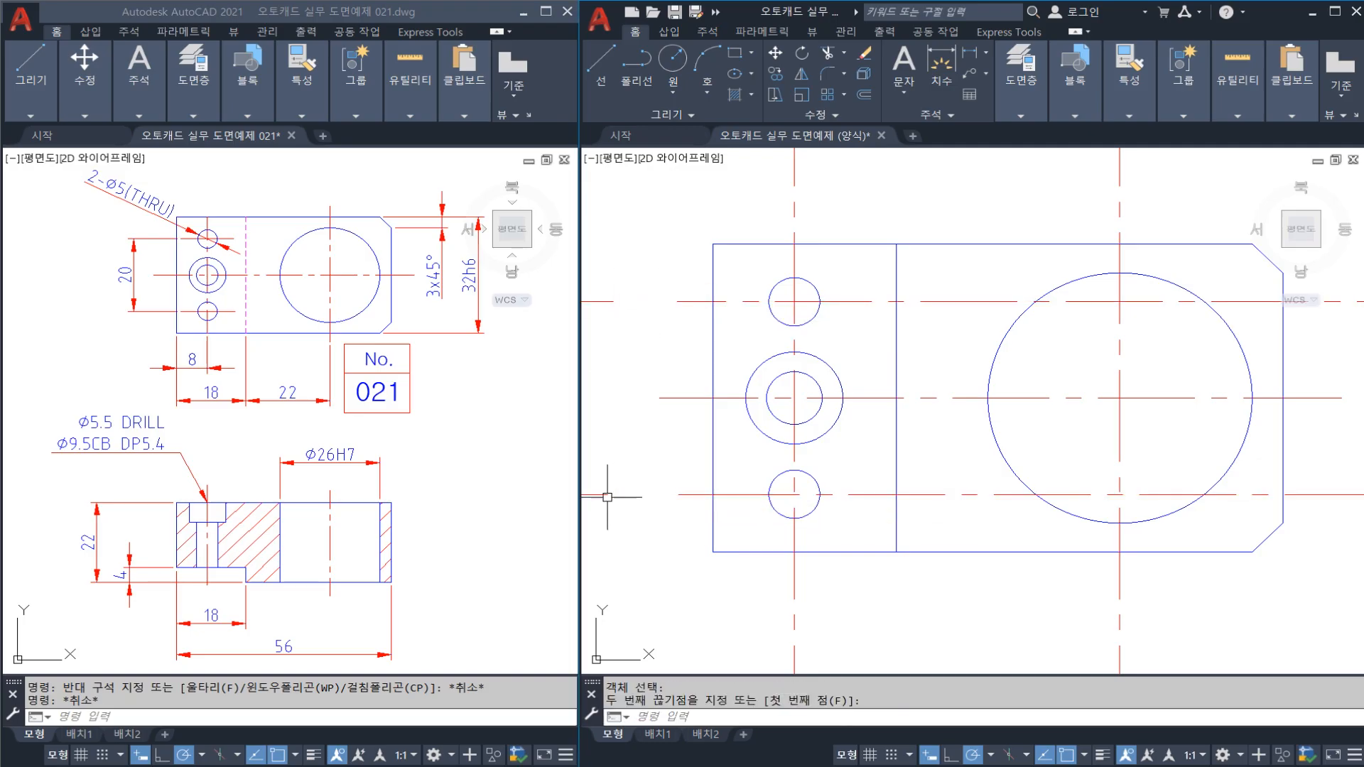
pyautogui.press('Escape')
# Undo the last two breaks on the horizontal centre lines of the upper and lower small holes
pyautogui.click(776, 291)
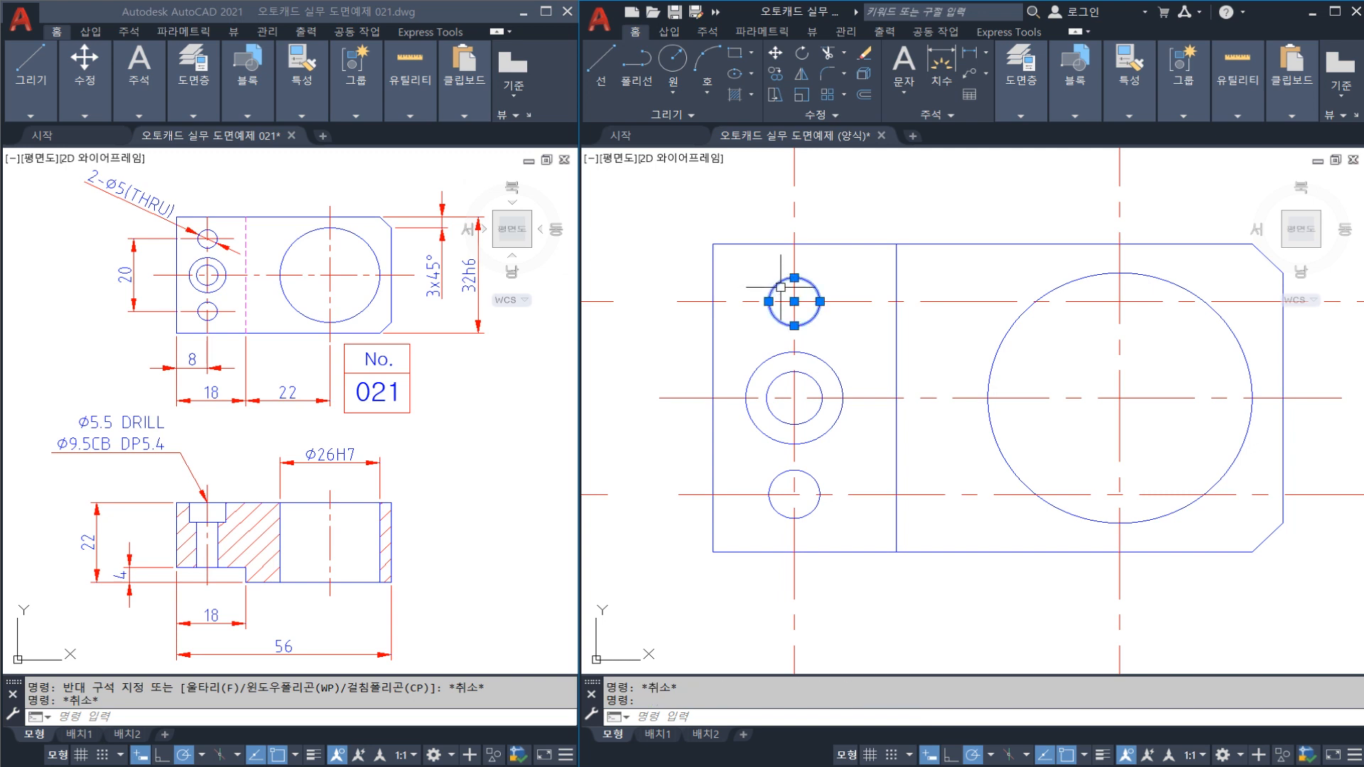
pyautogui.press('Escape')
pyautogui.click(704, 301)
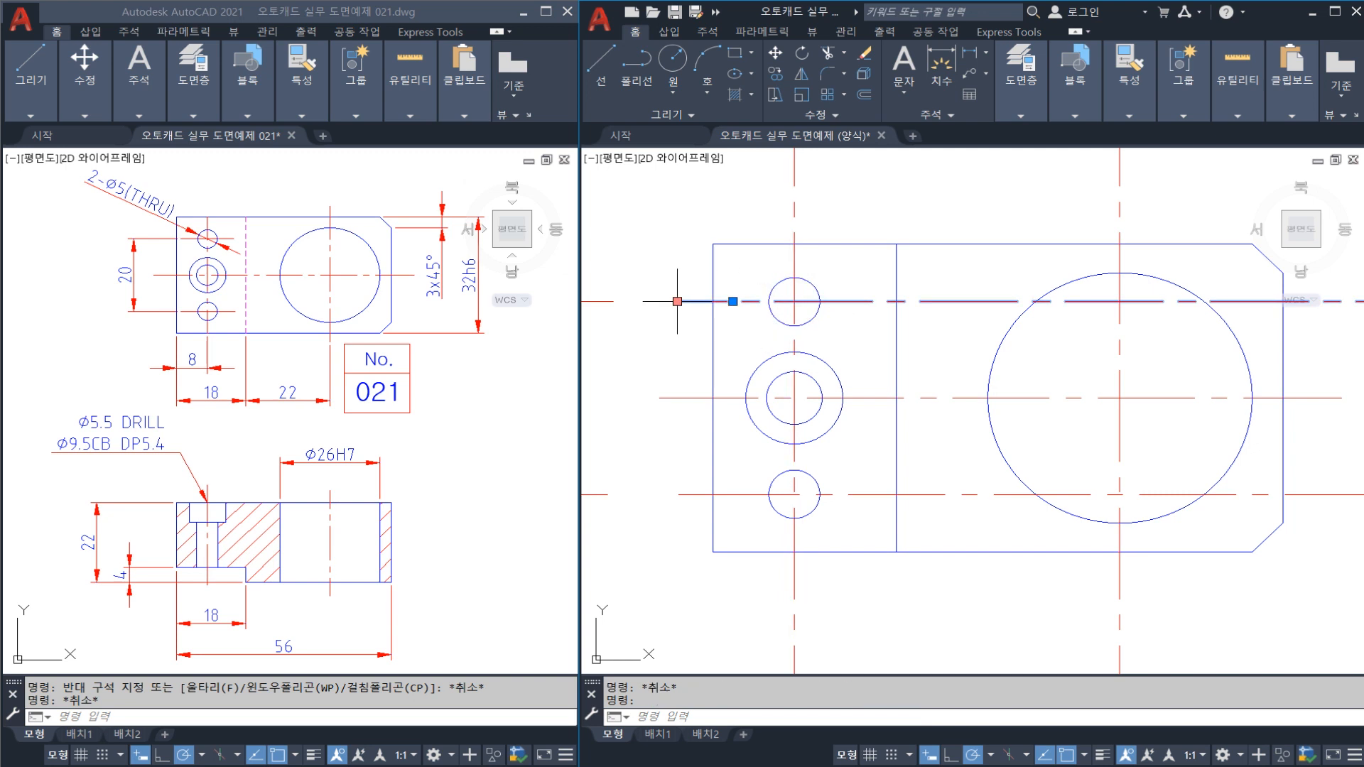
pyautogui.click(712, 288)
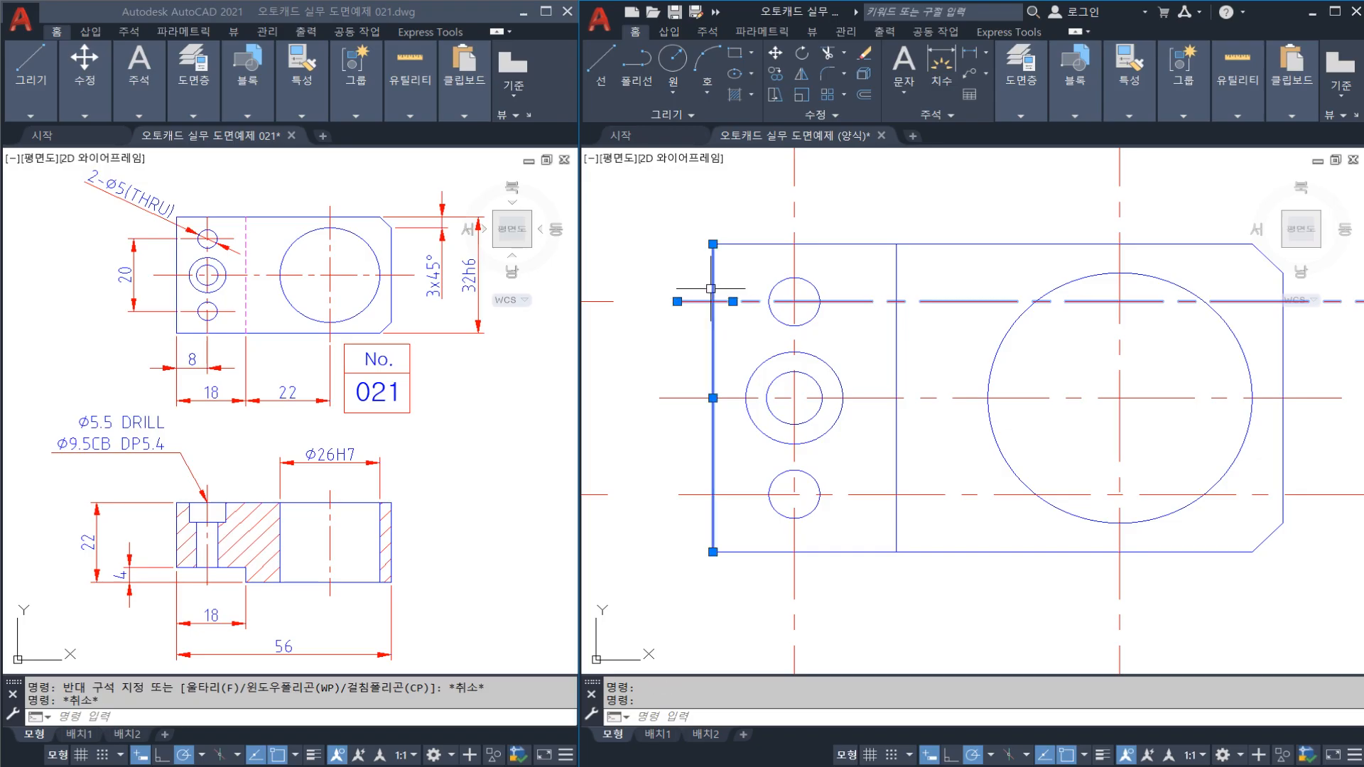
pyautogui.press('Escape')
pyautogui.hotkey('ctrl', 'z')
pyautogui.hotkey('ctrl', 'z')
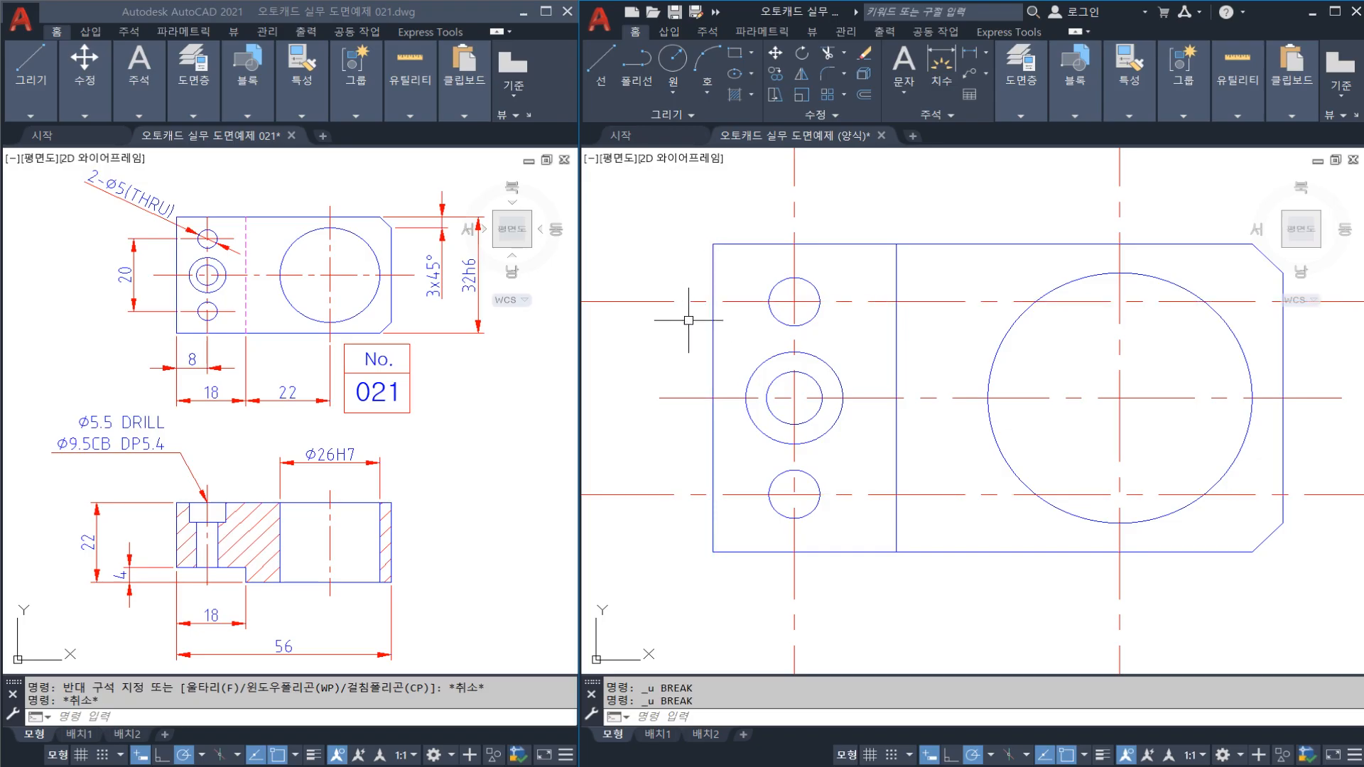
# Break the upper small hole's horizontal centre line slightly outside both sides of its circle
pyautogui.write('br')
pyautogui.press('Return')
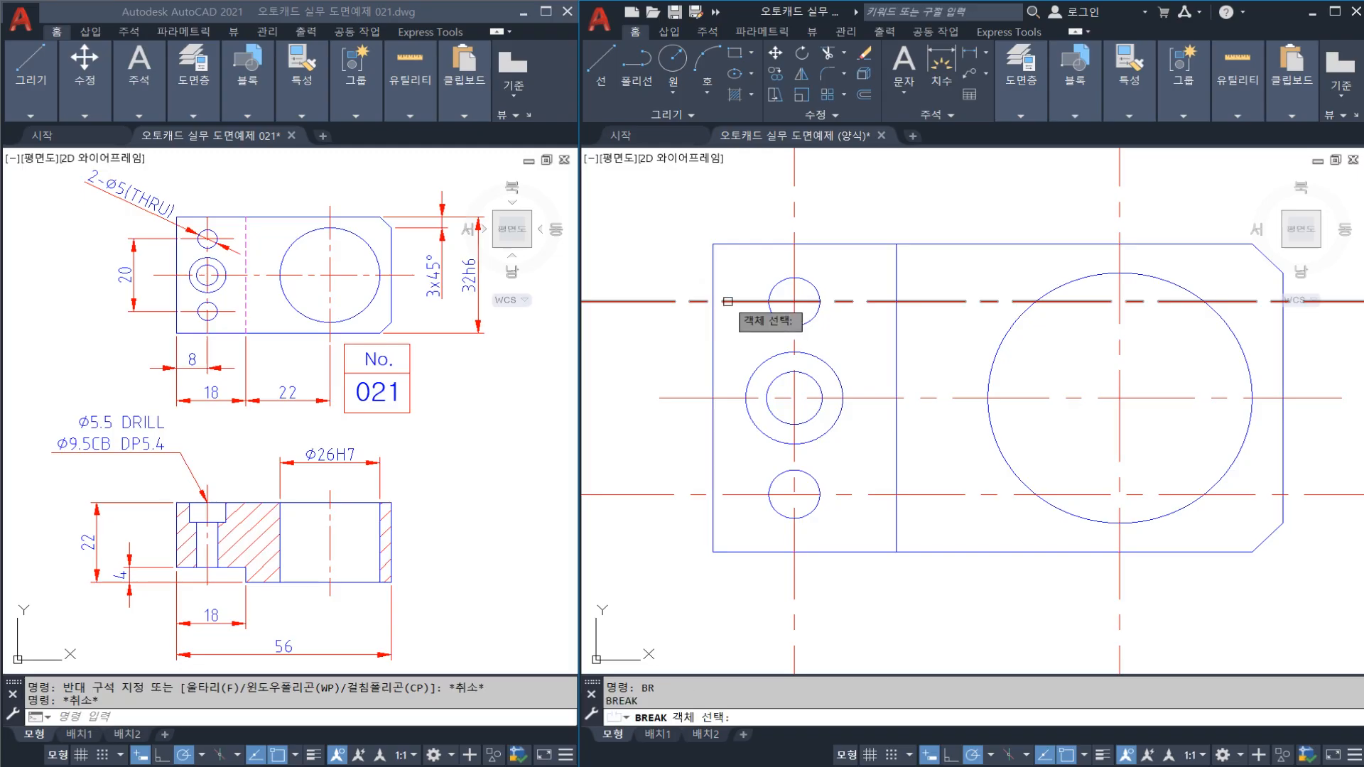
pyautogui.click(718, 301)
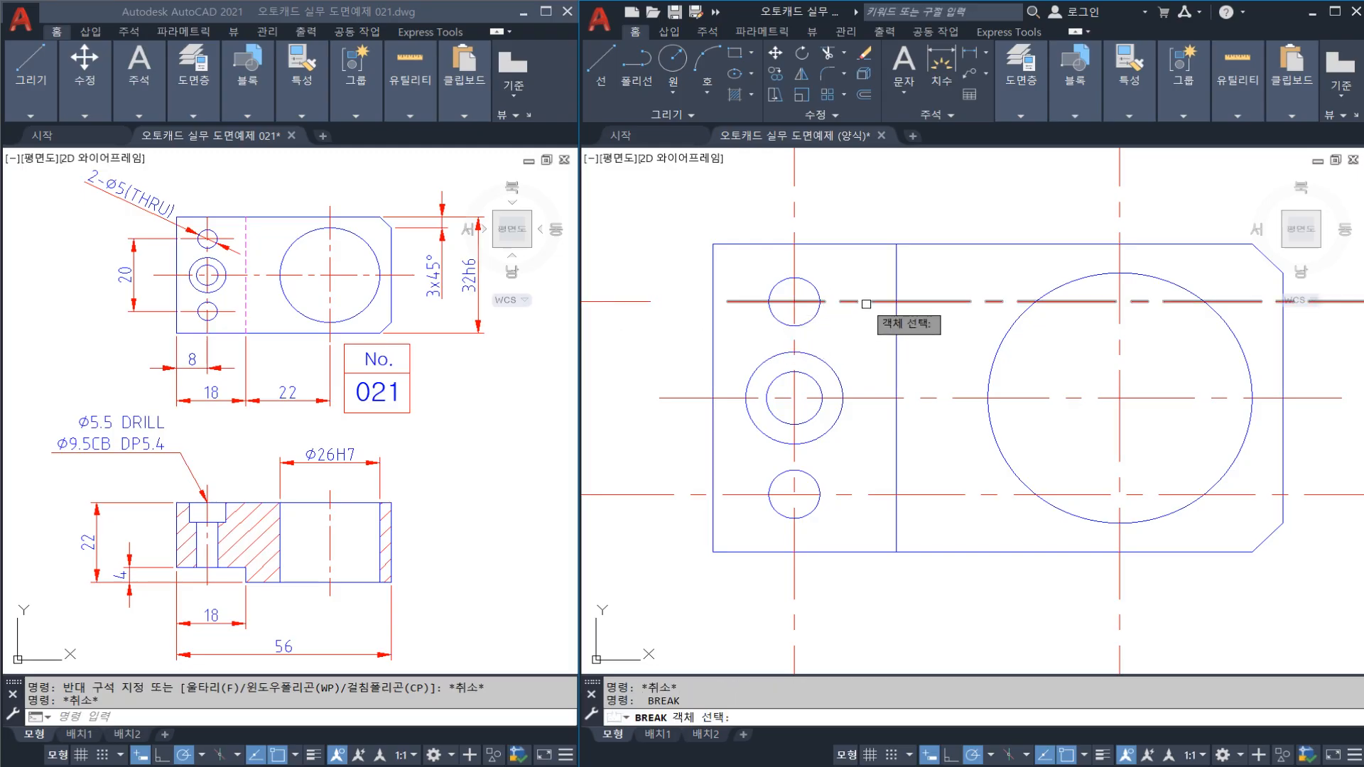
pyautogui.click(932, 301)
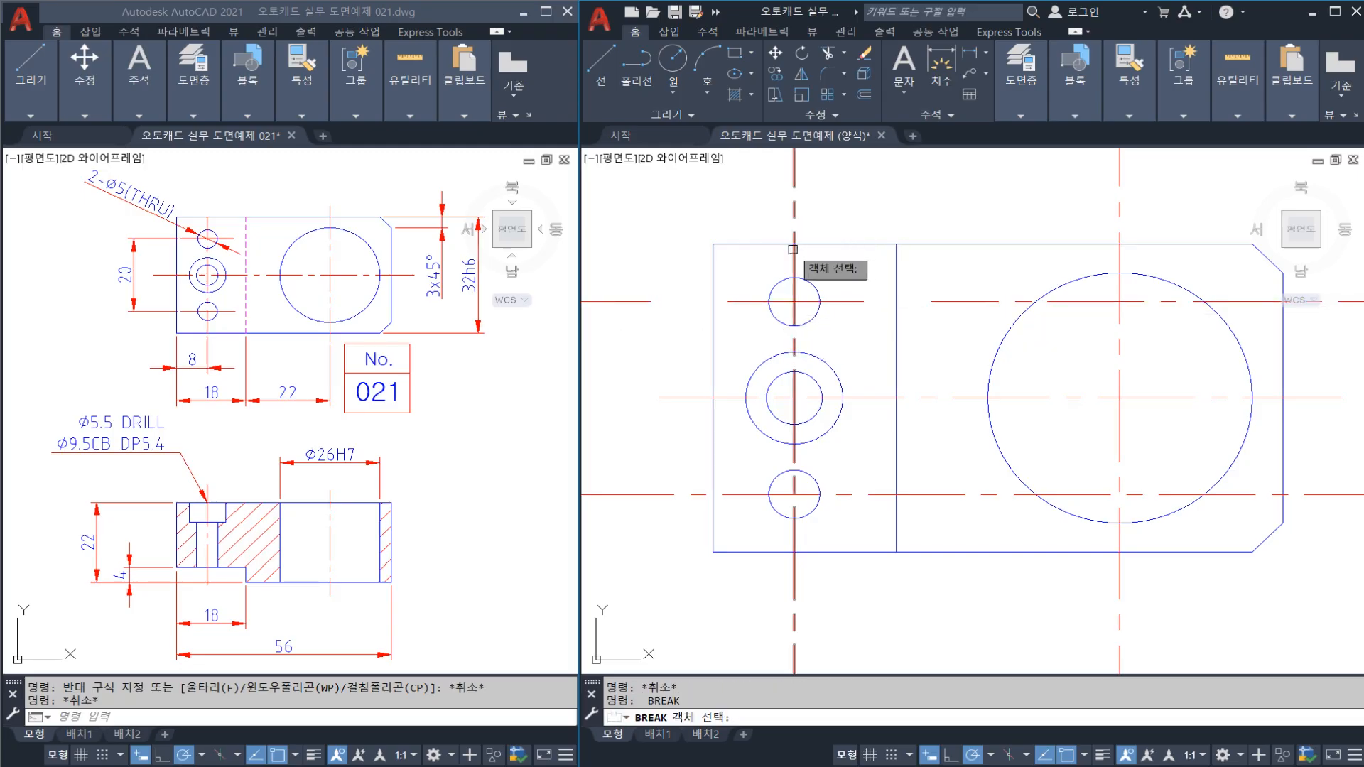
# Break the small holes' vertical centre line just above the upper hole and the lower hole's horizontal centre line just left of its circle
pyautogui.press('Escape')
pyautogui.press('Return')
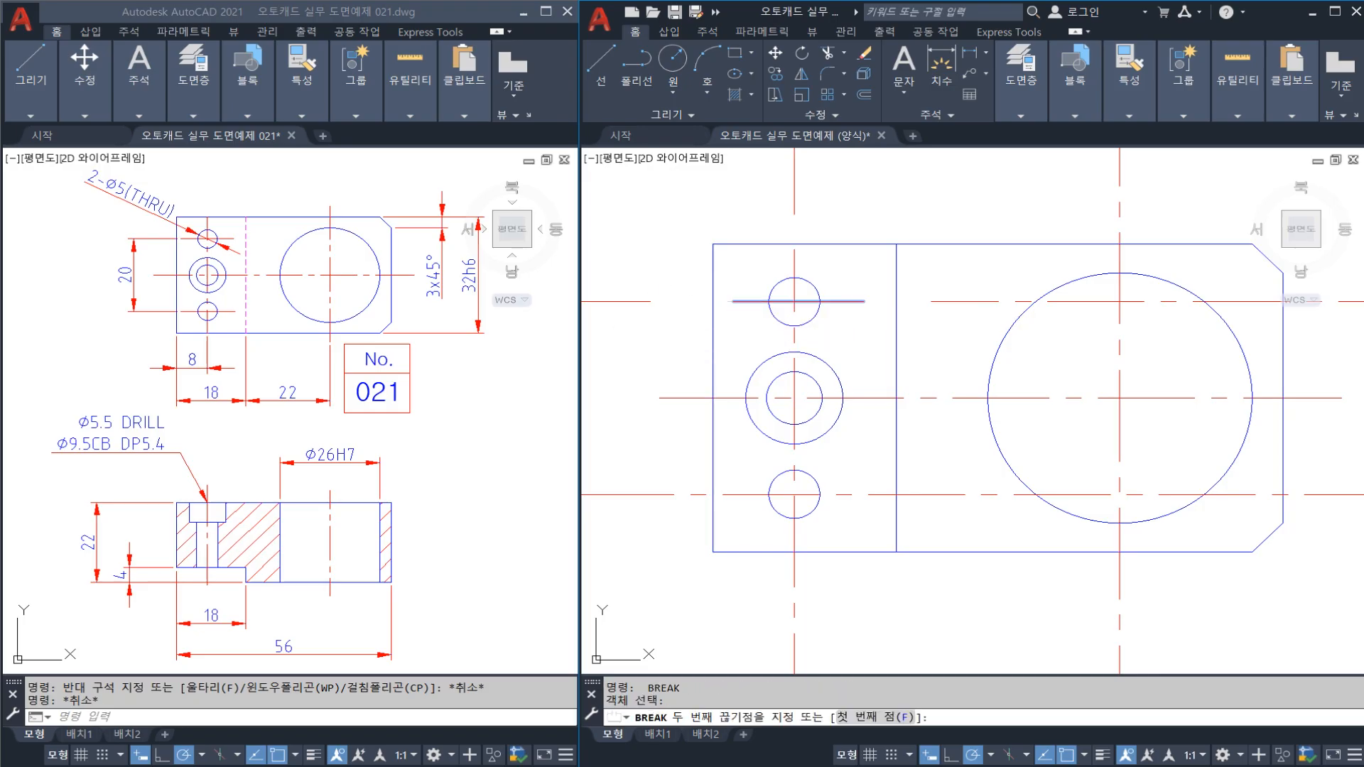
pyautogui.click(846, 307)
pyautogui.press('Escape')
pyautogui.press('Escape')
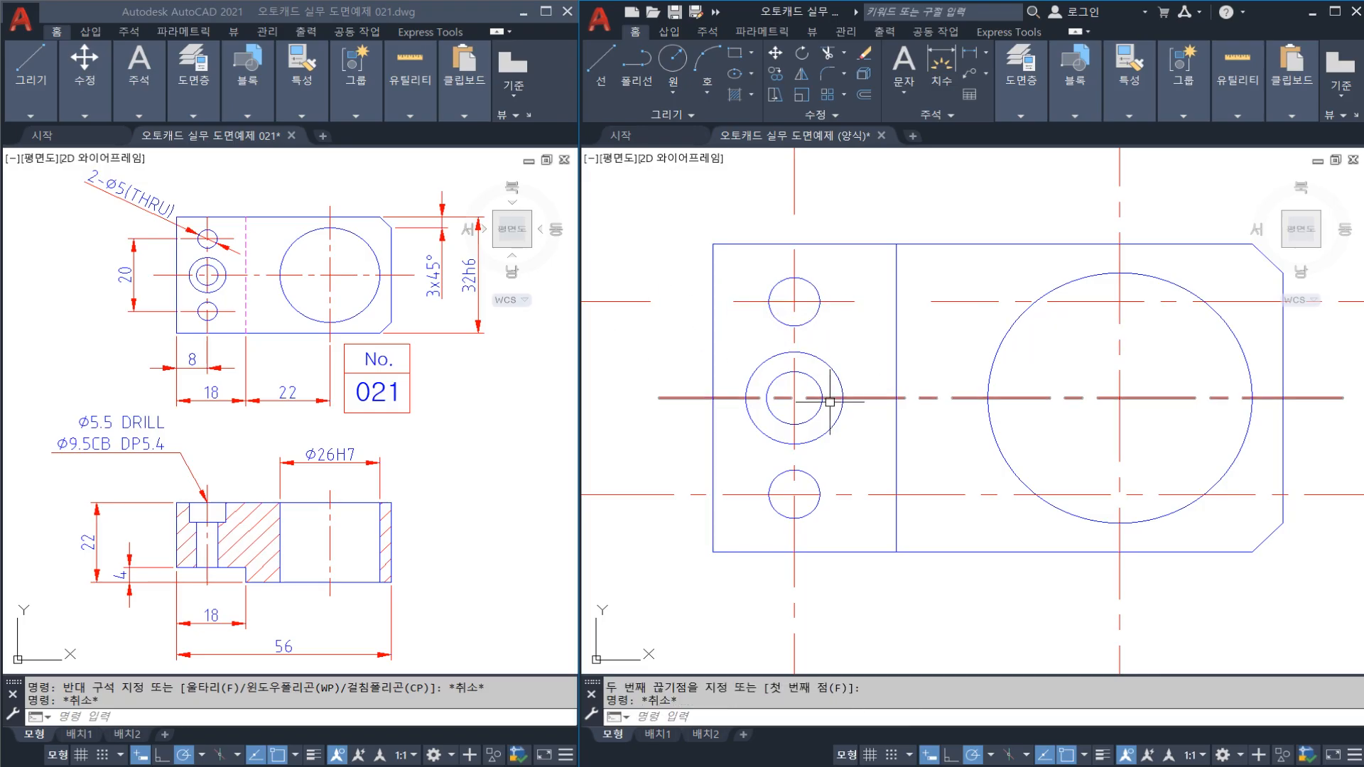
pyautogui.moveTo(796, 481); pyautogui.dragTo(793, 416, button='middle')
# Break the vertical centre line just below the lower small hole and its horizontal centre line just right of the circle
pyautogui.press('Return')
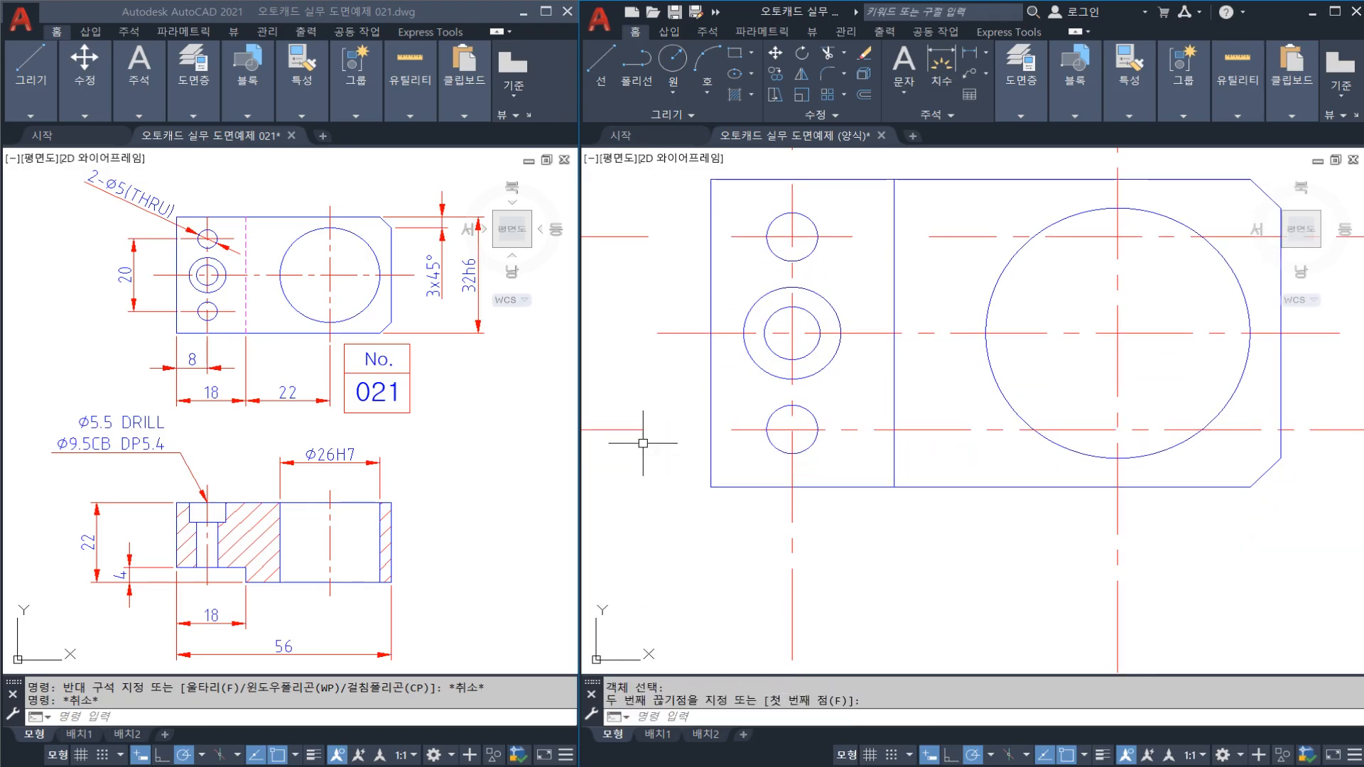
pyautogui.click(795, 477)
pyautogui.click(794, 551)
pyautogui.press('Return')
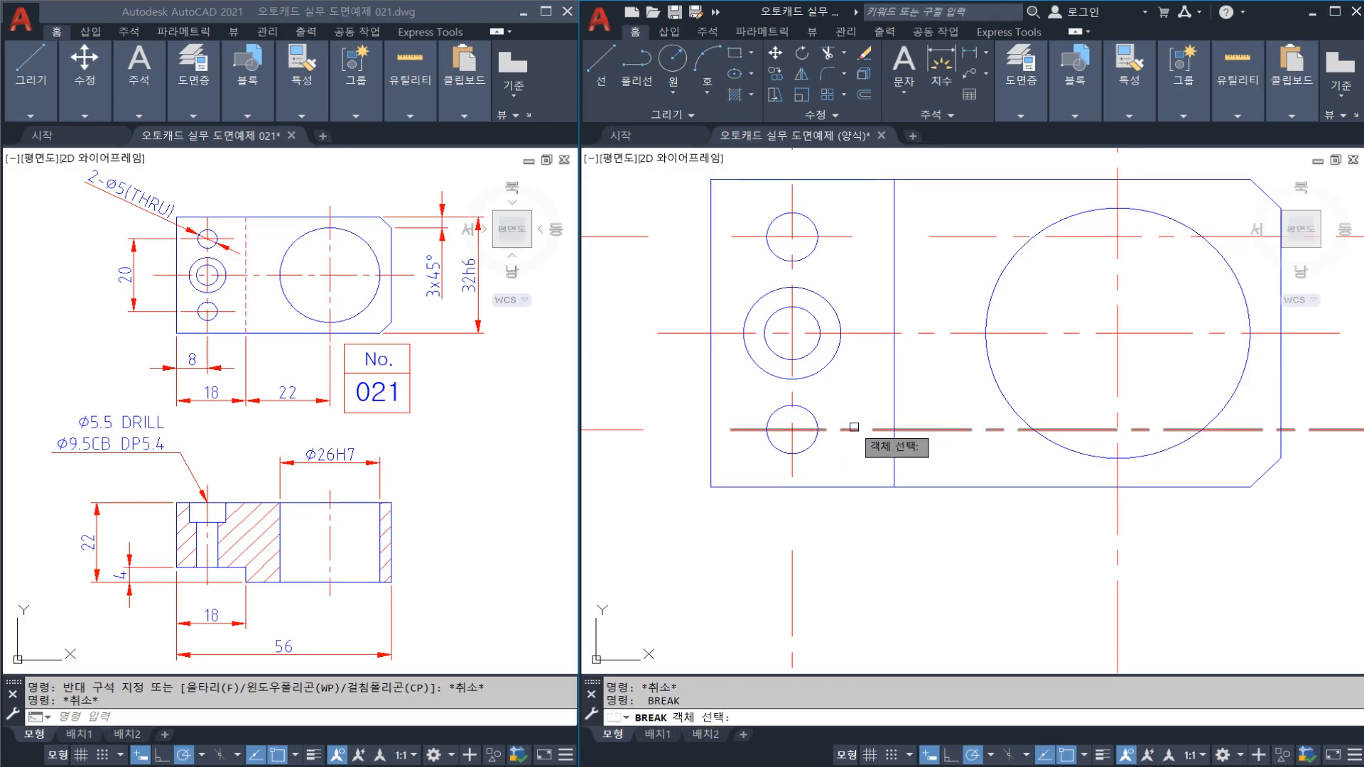
pyautogui.click(853, 429)
pyautogui.click(881, 429)
# Erase the leftover horizontal centre-line pieces to the left of the upper and lower small holes
pyautogui.click(656, 453)
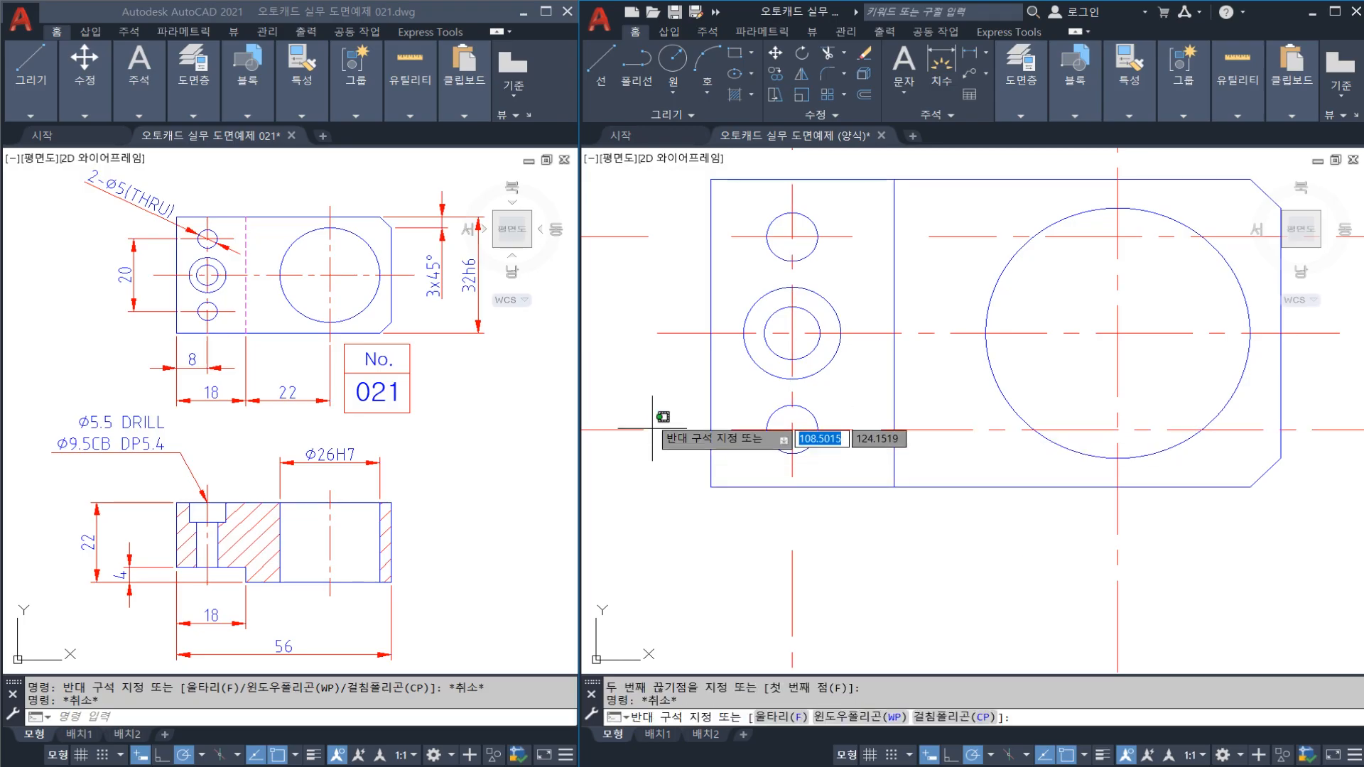
pyautogui.click(617, 227)
pyautogui.write('e')
pyautogui.press('Return')
# Try erasing the small holes' leftover vertical centre-line piece below the top view
pyautogui.click(828, 532)
pyautogui.click(756, 569)
pyautogui.write('e')
pyautogui.press('Return')
pyautogui.scroll(-4, 821, 431)
pyautogui.moveTo(817, 503)
pyautogui.mouseDown(button='middle')
pyautogui.moveTo(798, 380)
pyautogui.moveTo(804, 557)
pyautogui.moveTo(815, 520)
pyautogui.mouseUp(button='middle')
pyautogui.press('Escape')
pyautogui.hotkey('ctrl', 'z')
pyautogui.scroll(-5, 813, 541)
pyautogui.hotkey('ctrl', 'z')
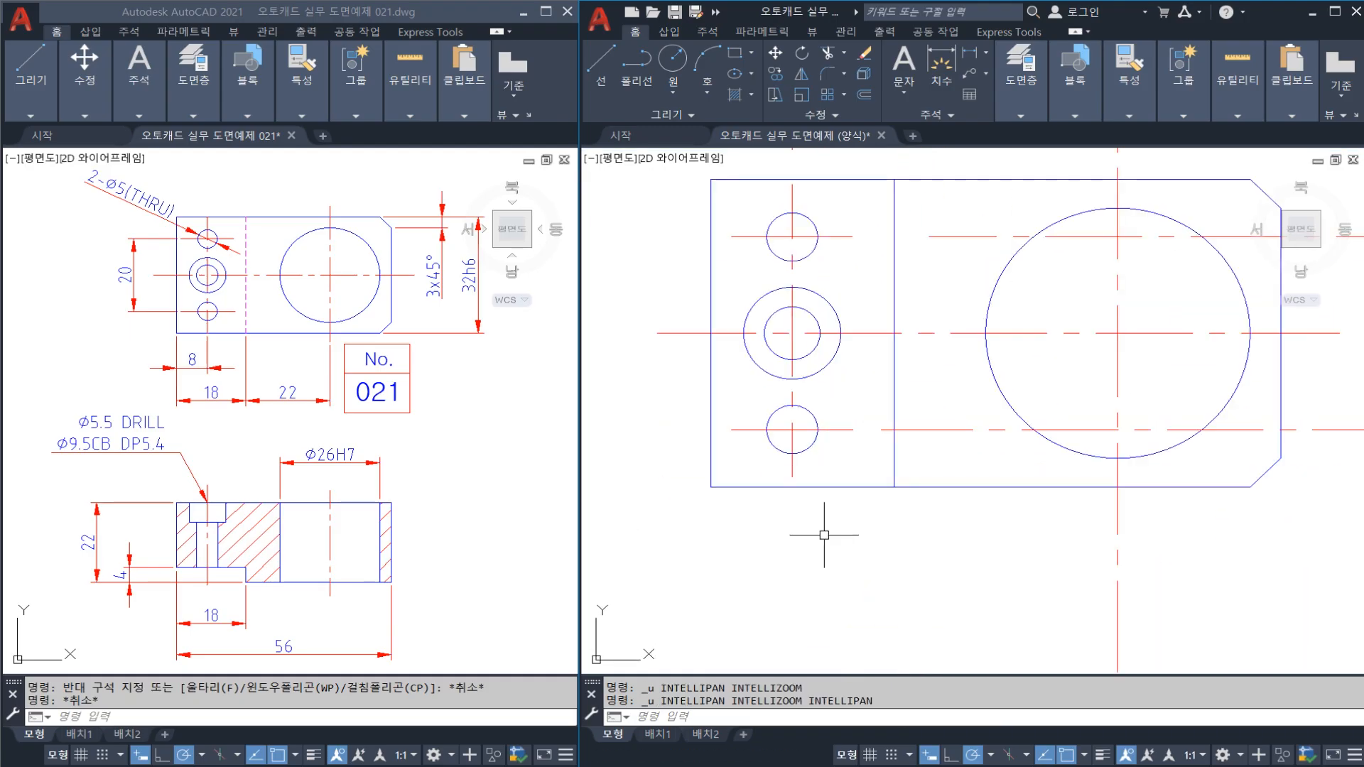
pyautogui.hotkey('ctrl', 'z')
# Break the counterbored hole's vertical centre line slightly below and slightly above the front view's outline
pyautogui.scroll(-4, 824, 527)
pyautogui.moveTo(810, 590); pyautogui.dragTo(804, 453, button='middle')
pyautogui.moveTo(803, 562); pyautogui.dragTo(803, 463, button='middle')
pyautogui.scroll(2, 806, 497)
pyautogui.write('br')
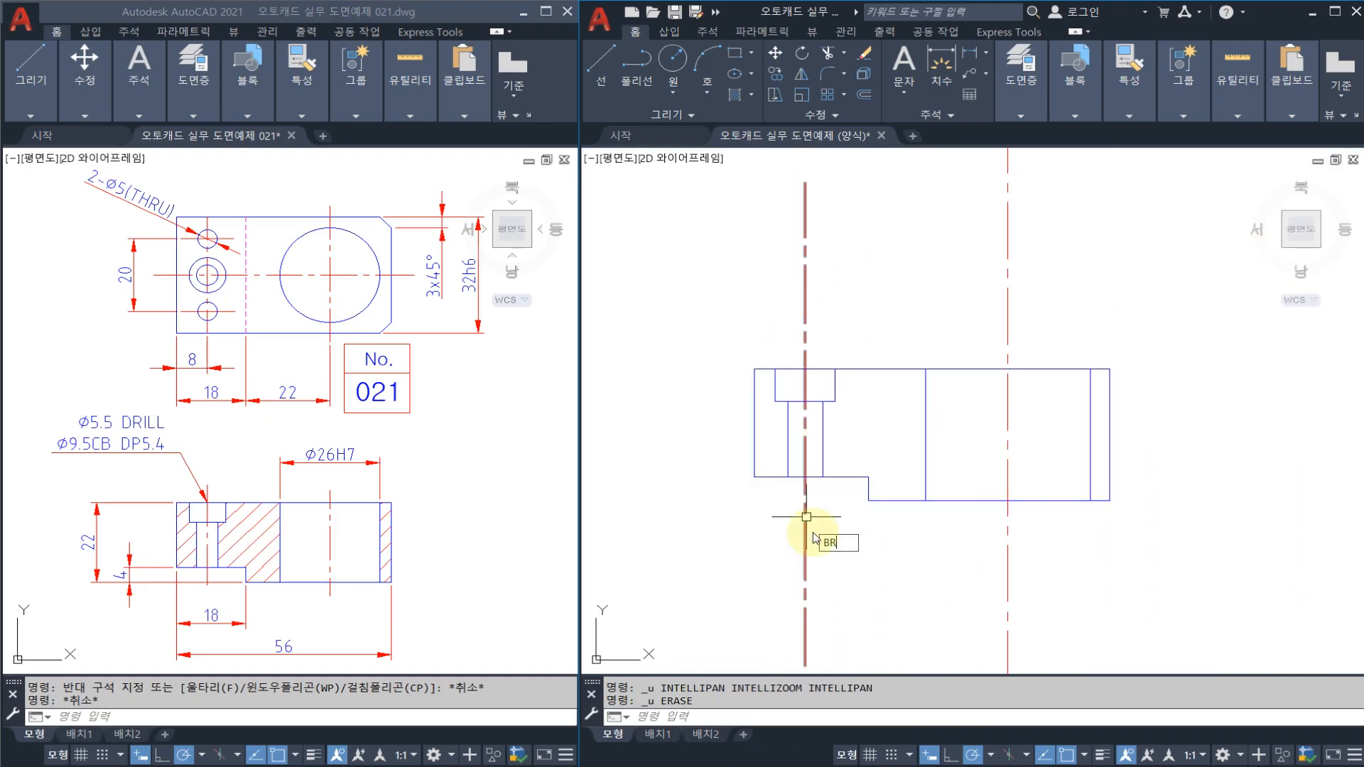
pyautogui.press('Return')
pyautogui.click(804, 525)
pyautogui.click(804, 499)
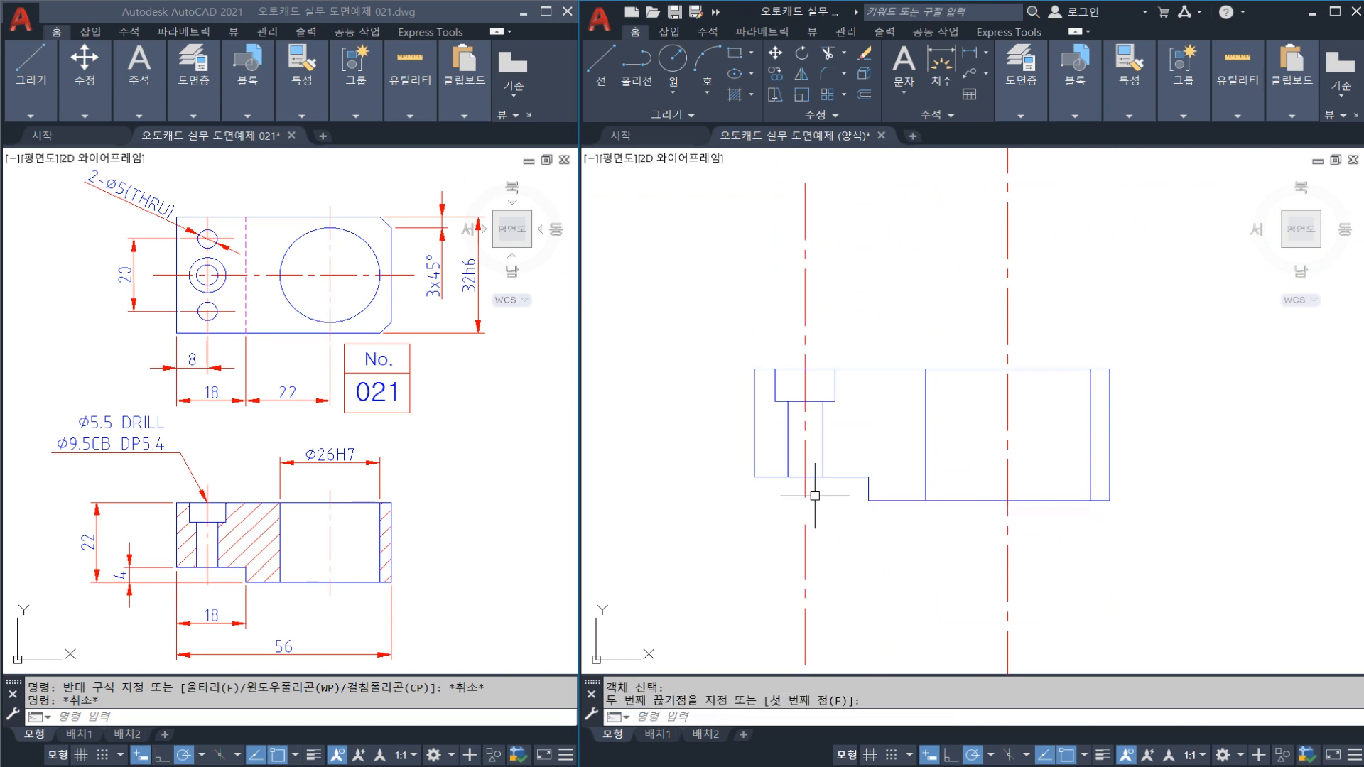
pyautogui.press('Escape')
pyautogui.press('space')
pyautogui.click(806, 324)
pyautogui.click(821, 347)
# Erase the leftover pieces of the counterbored hole's centre line above and below the front view
pyautogui.click(826, 298)
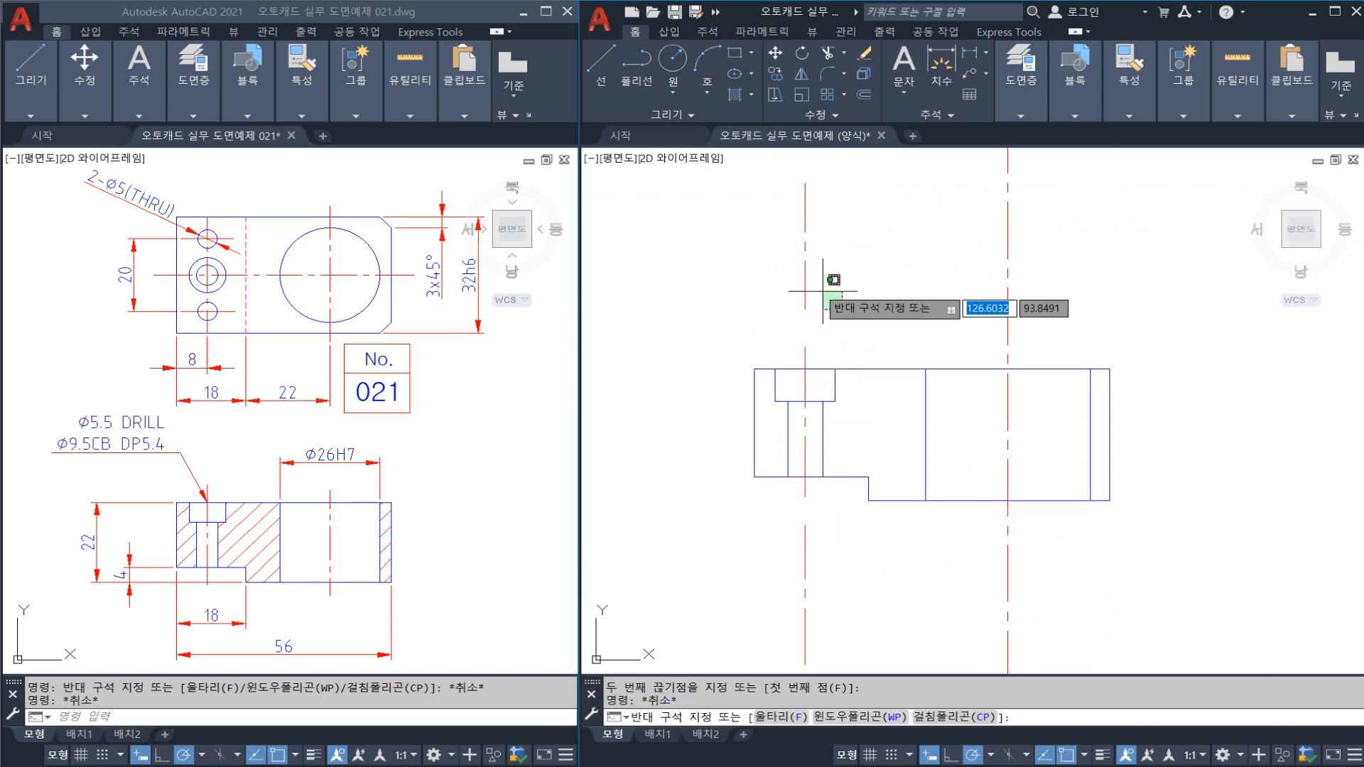
pyautogui.click(792, 279)
pyautogui.write('e')
pyautogui.press('space')
pyautogui.click(824, 535)
pyautogui.click(764, 561)
pyautogui.write('e')
pyautogui.press('space')
# Erase the small holes' leftover vertical centre-line piece above the top view and the horizontal pieces to their right
pyautogui.scroll(-5, 815, 426)
pyautogui.scroll(4, 858, 264)
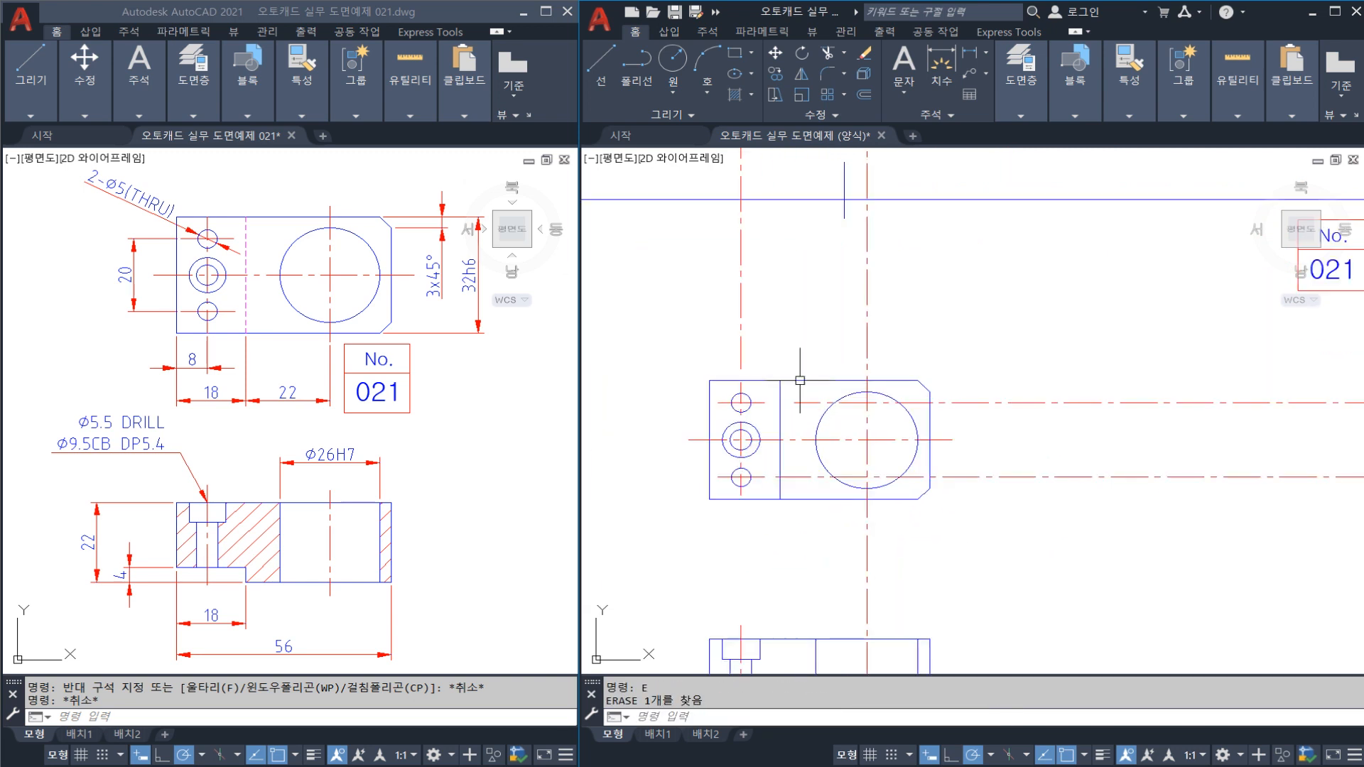
pyautogui.click(761, 341)
pyautogui.click(724, 310)
pyautogui.write('e')
pyautogui.press('space')
pyautogui.scroll(4, 747, 456)
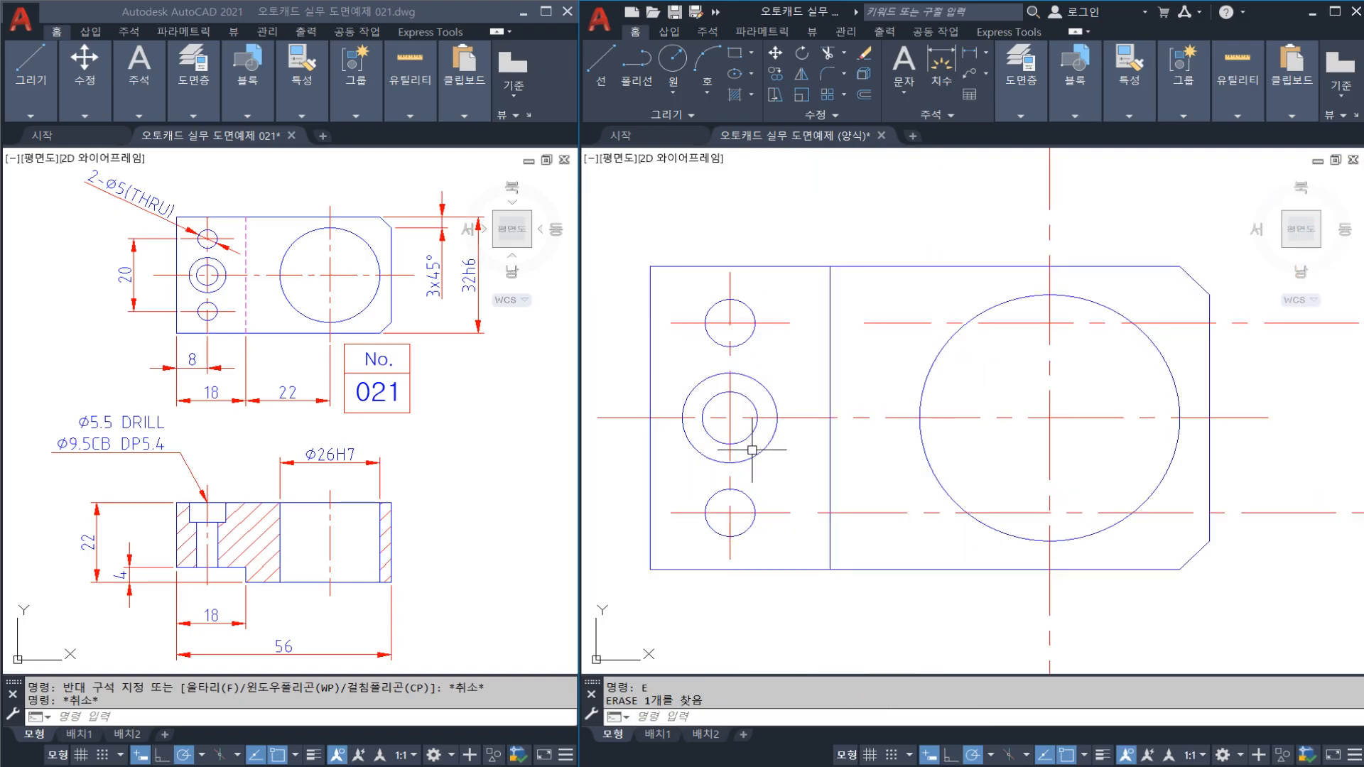
pyautogui.scroll(-4, 945, 513)
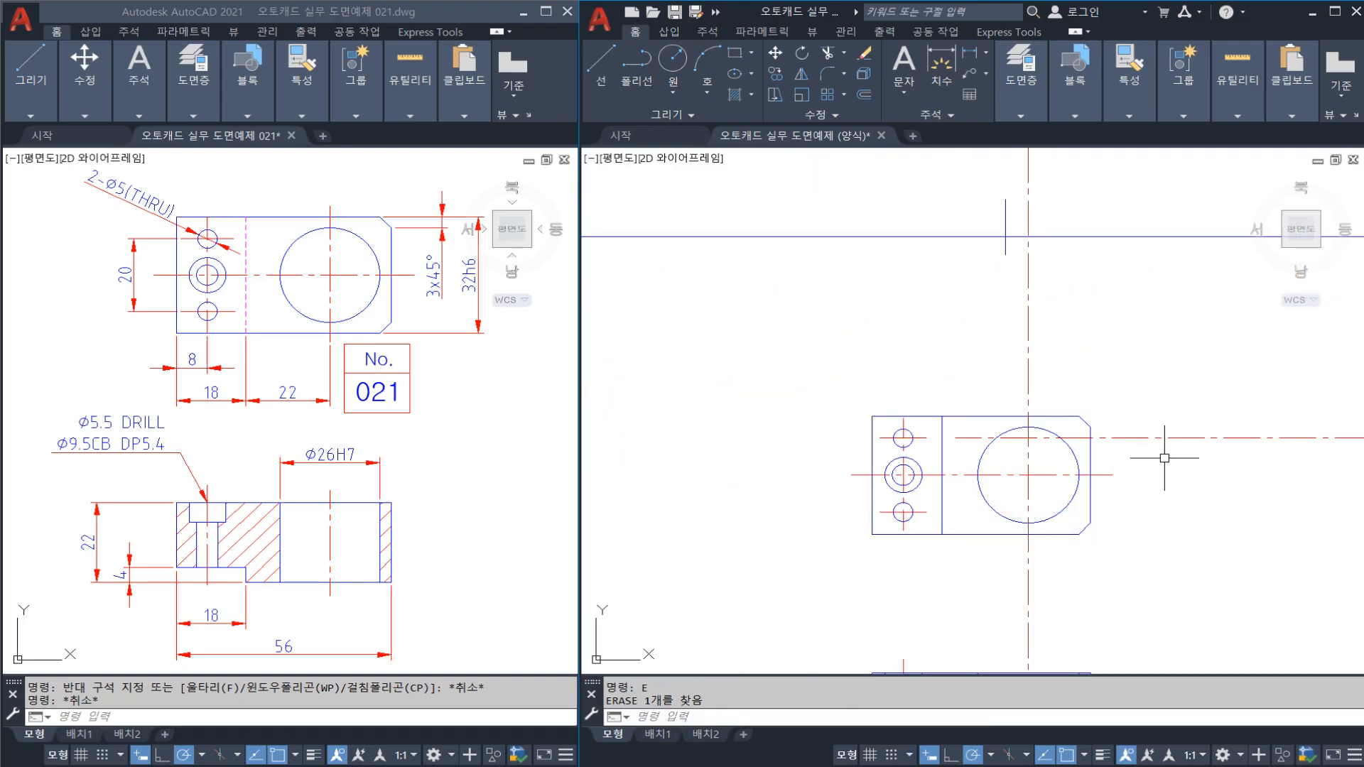
pyautogui.scroll(4, 941, 398)
# Break the large circle's vertical centre line slightly above and slightly below the top view's outline
pyautogui.write('br')
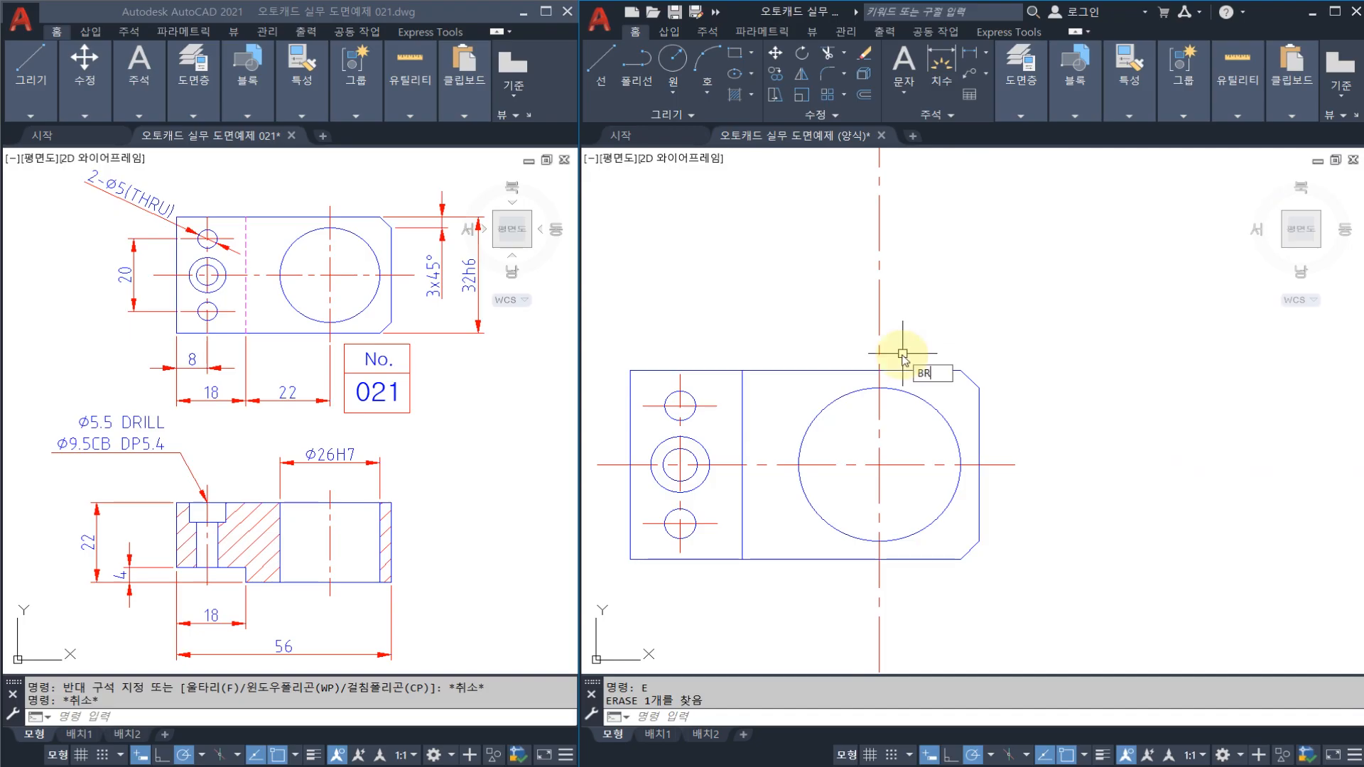
pyautogui.press('space')
pyautogui.click(880, 359)
pyautogui.press('Escape')
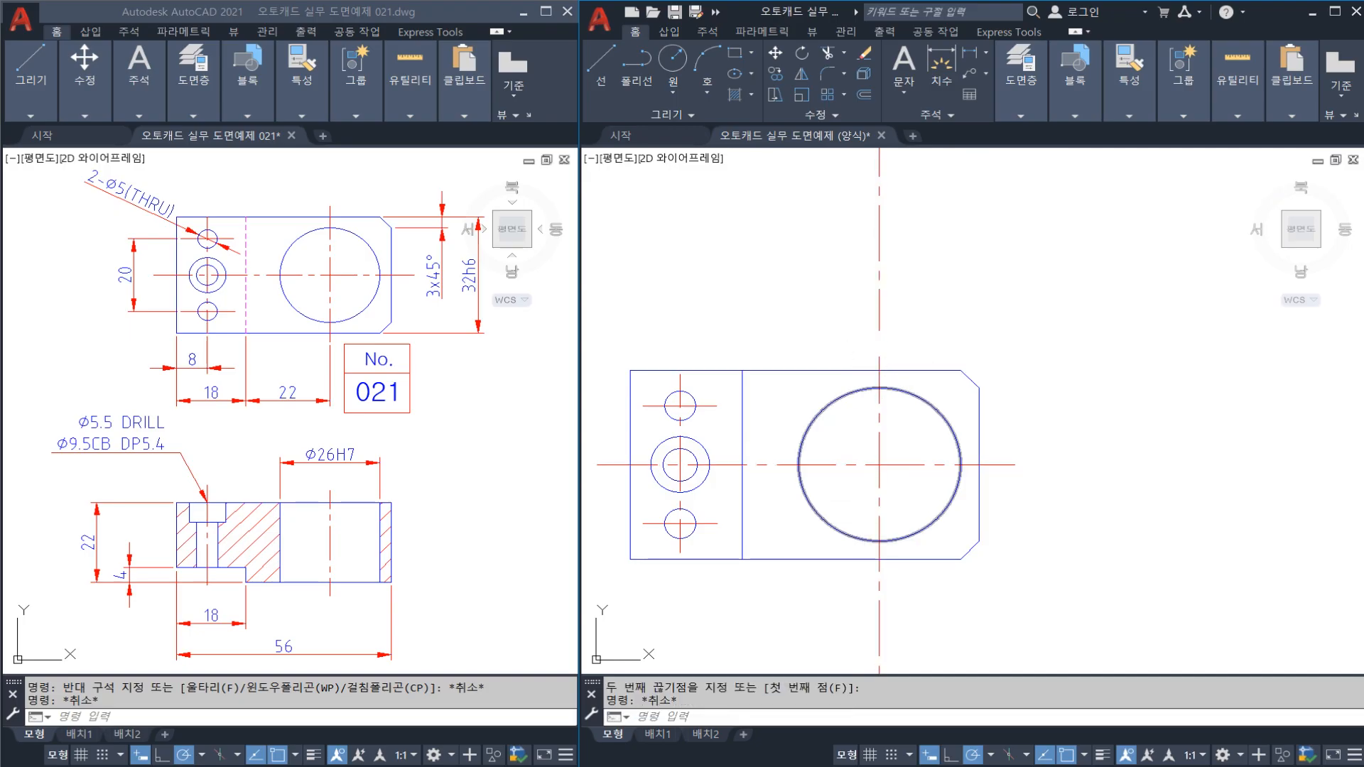
pyautogui.press('space')
pyautogui.click(880, 595)
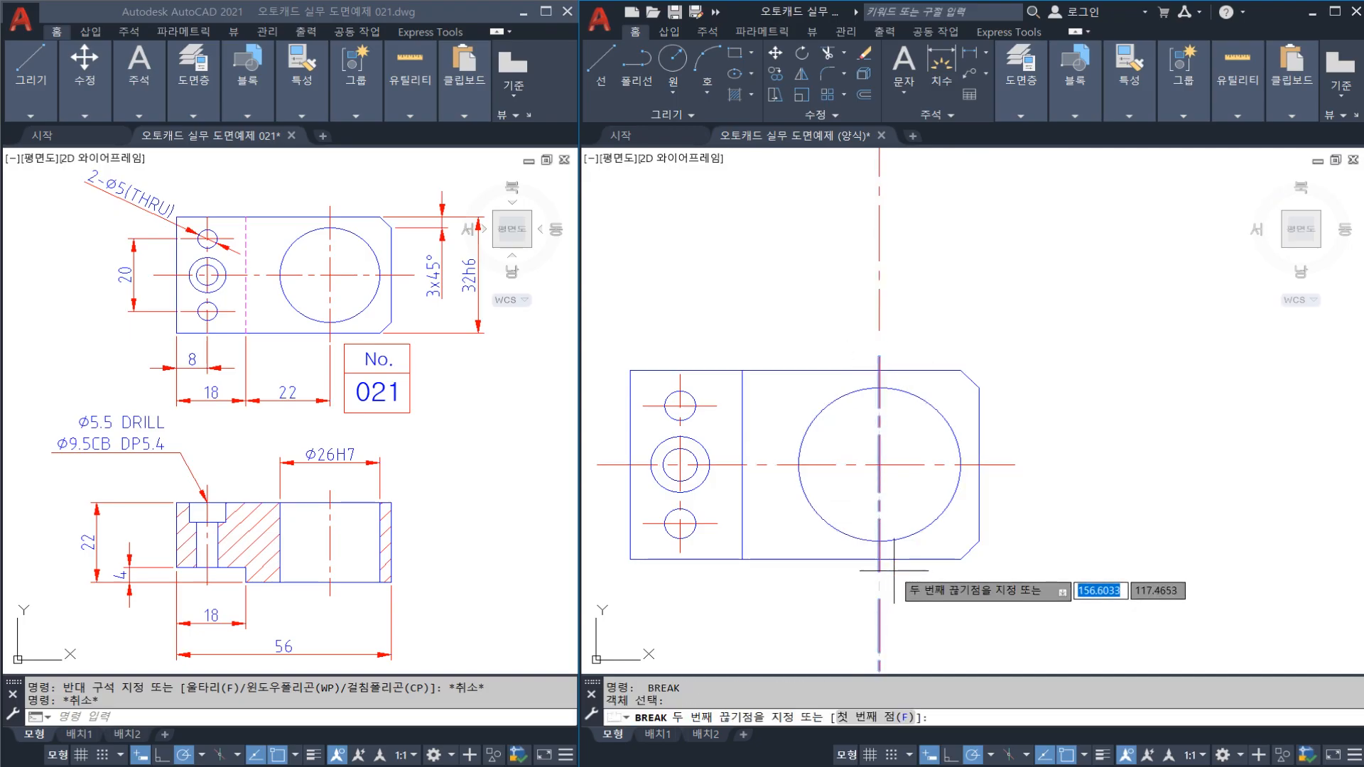
pyautogui.press('Escape')
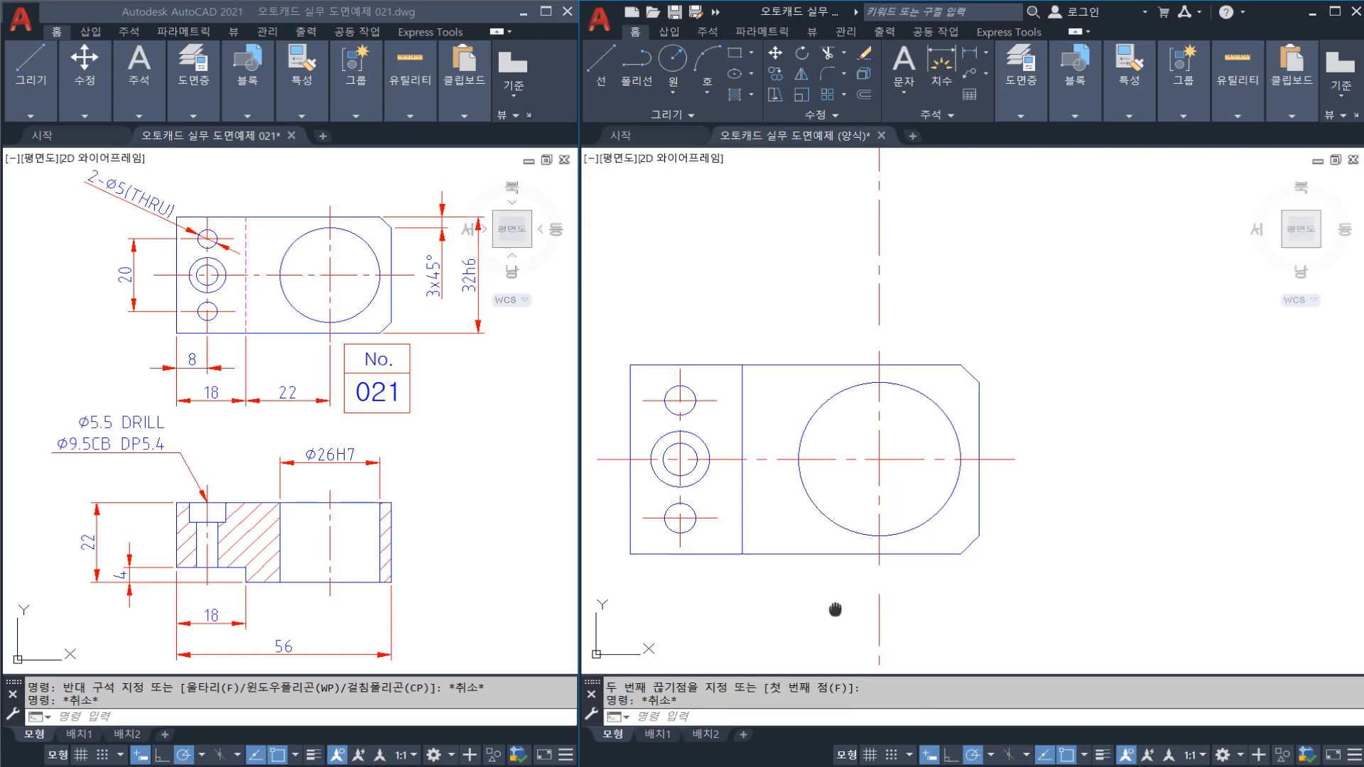
pyautogui.moveTo(831, 564)
pyautogui.mouseDown(button='middle')
pyautogui.moveTo(865, 447)
pyautogui.moveTo(852, 410)
pyautogui.mouseUp(button='middle')
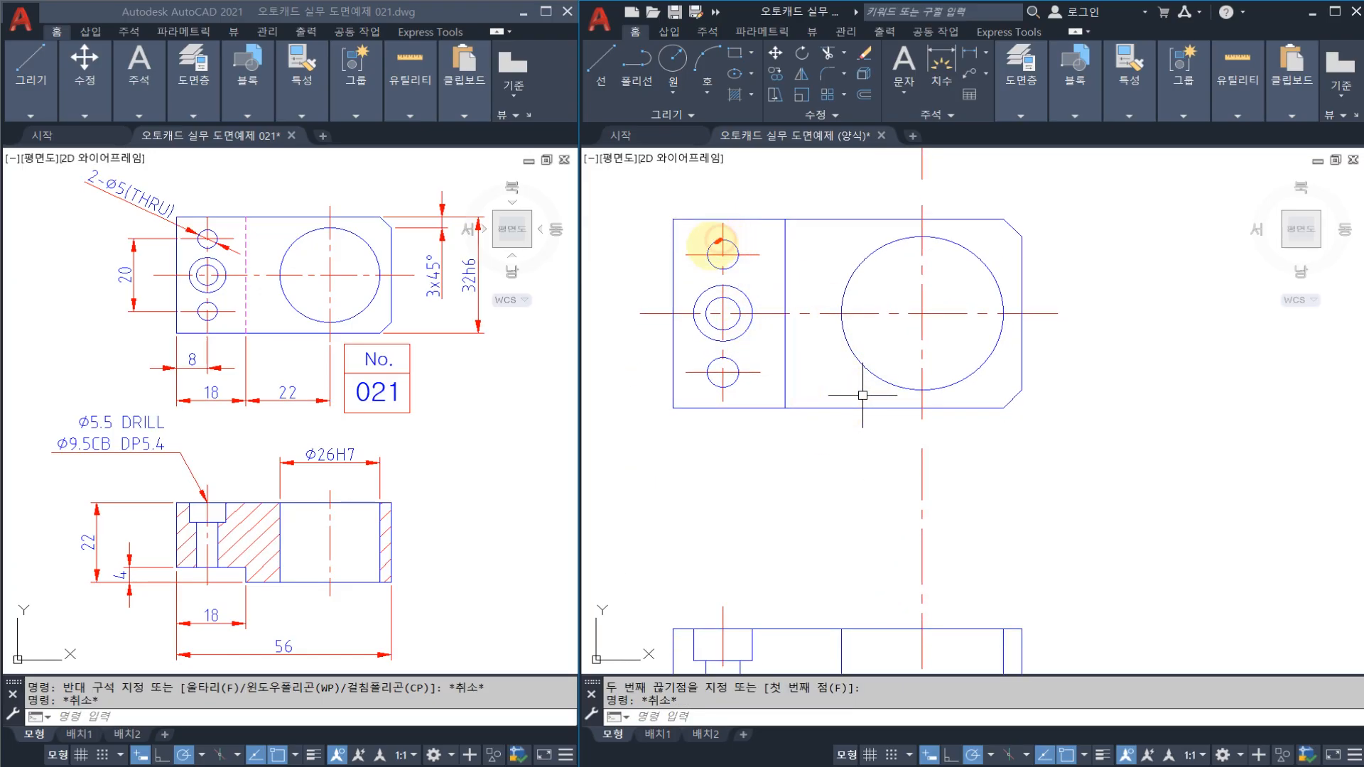
pyautogui.moveTo(719, 240)
pyautogui.mouseDown()
pyautogui.moveTo(726, 267)
pyautogui.moveTo(732, 240)
pyautogui.moveTo(746, 261)
pyautogui.mouseUp()
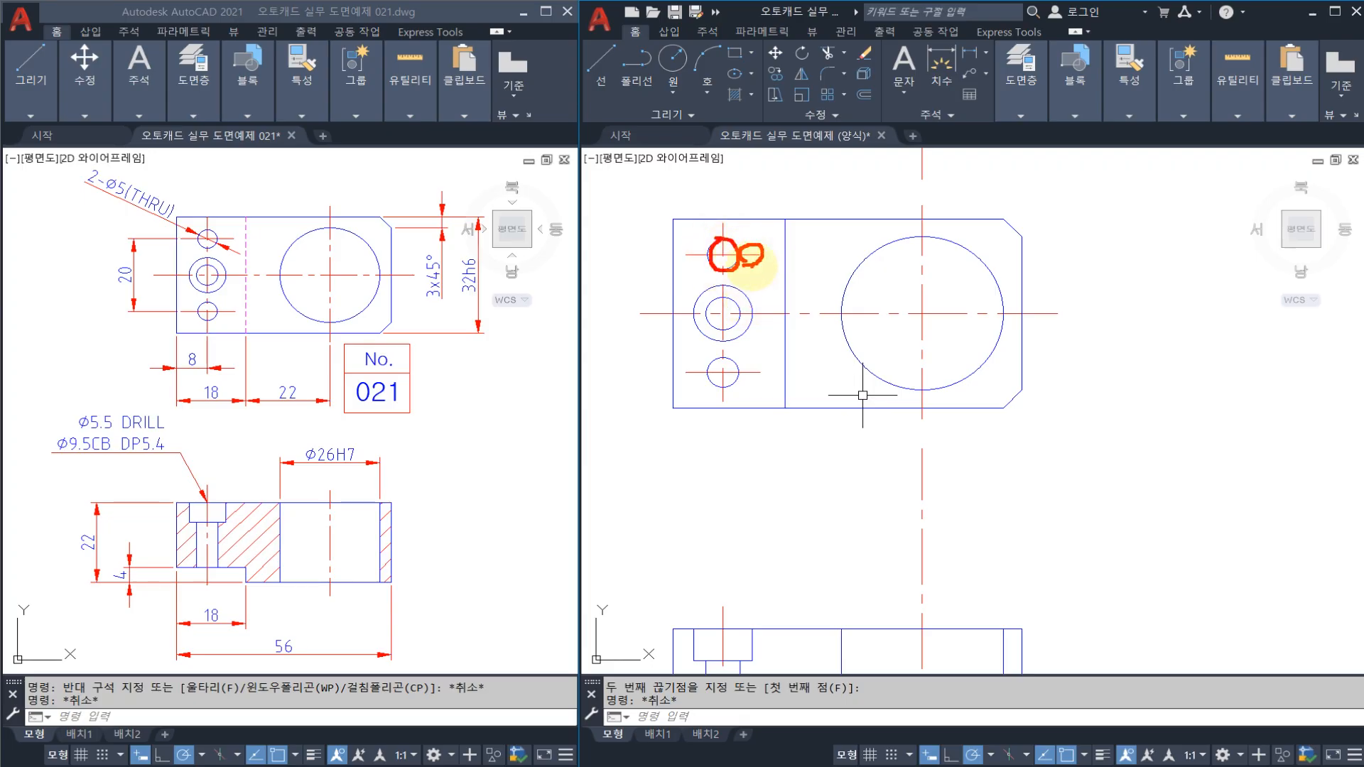
pyautogui.press('Escape')
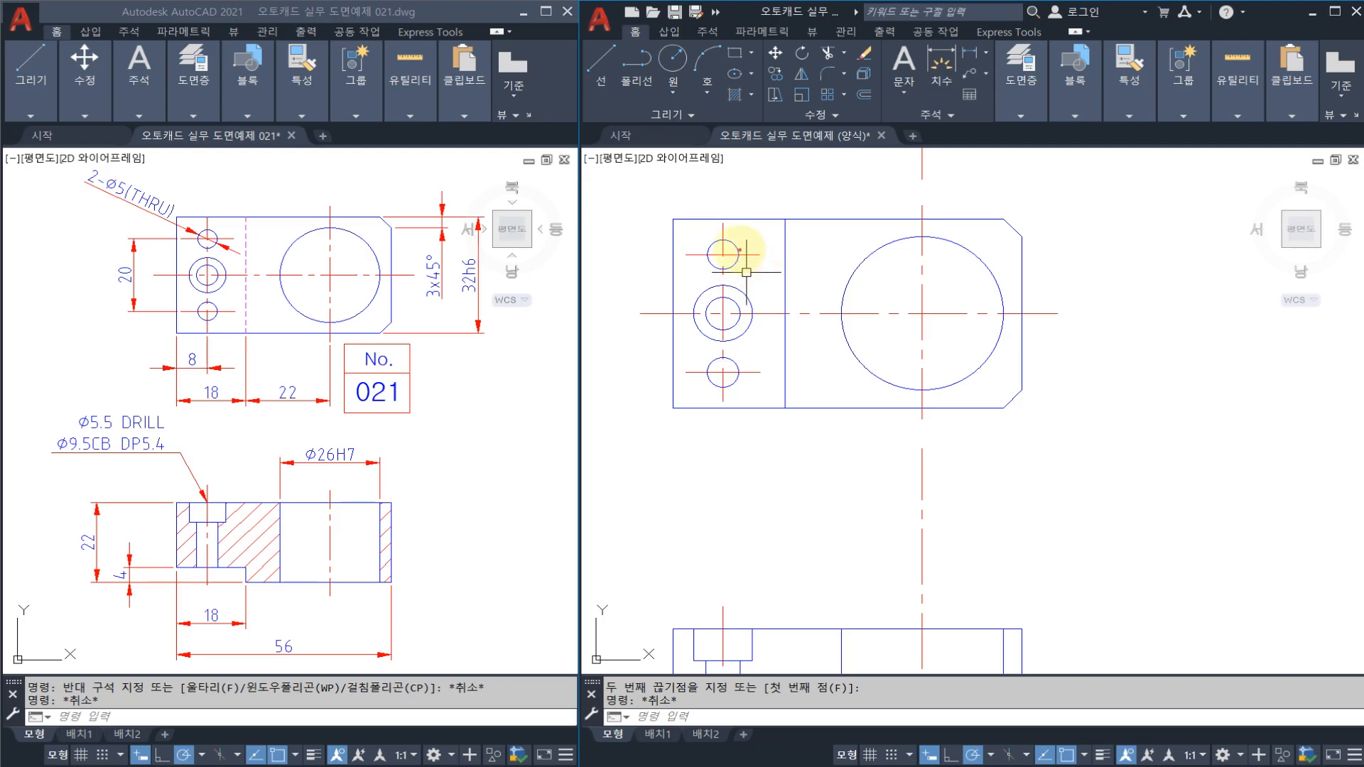
pyautogui.press('Escape')
# Try extending the left end and shortening the right end of the top view's middle horizontal centre line with grips
pyautogui.click(666, 312)
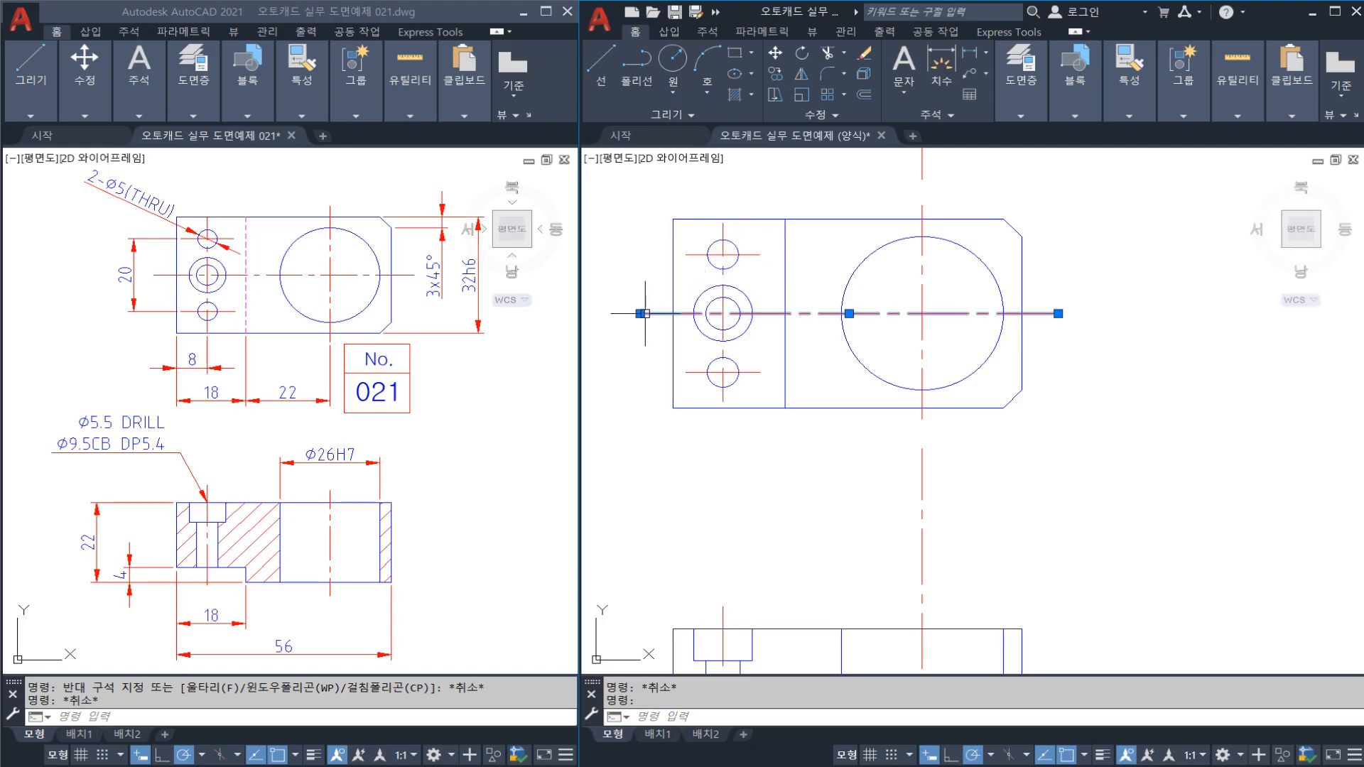
pyautogui.click(643, 313)
pyautogui.click(602, 313)
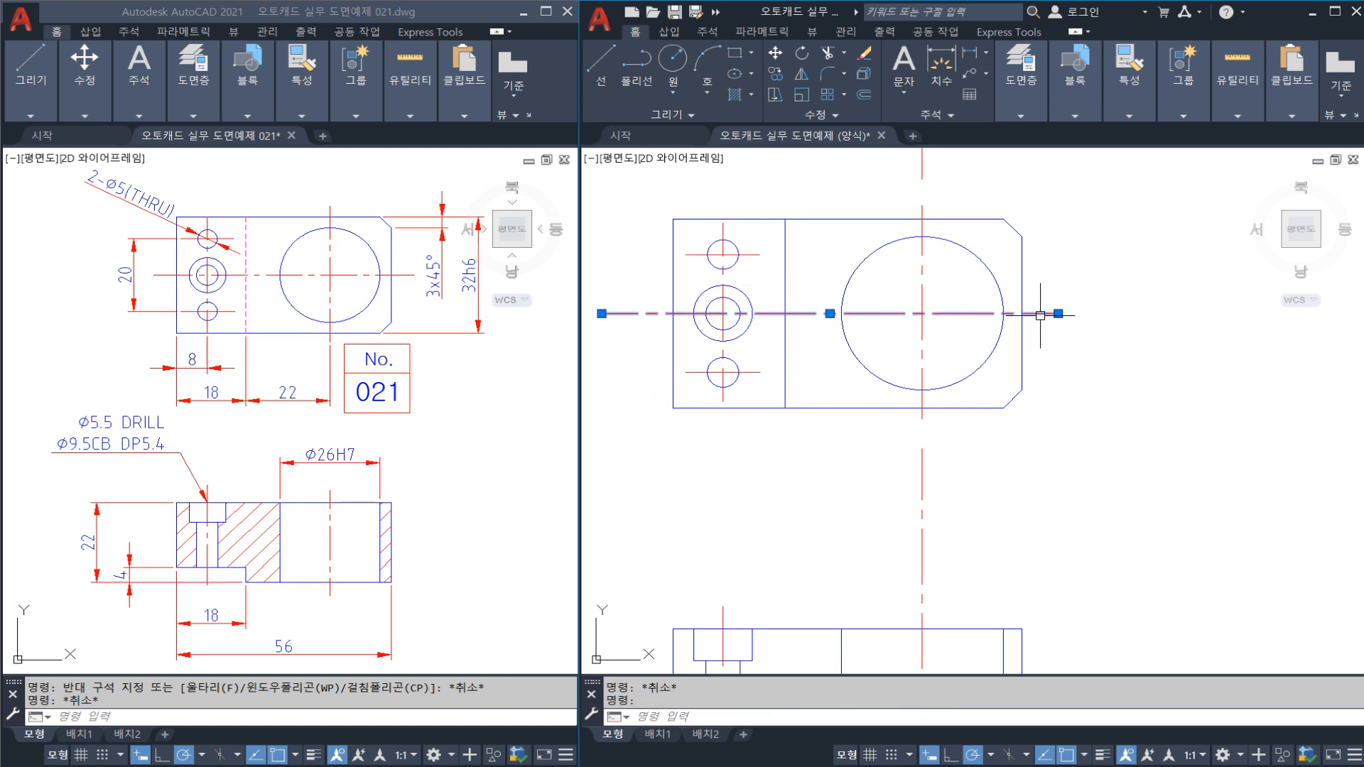
pyautogui.hotkey('ctrl', 'z')
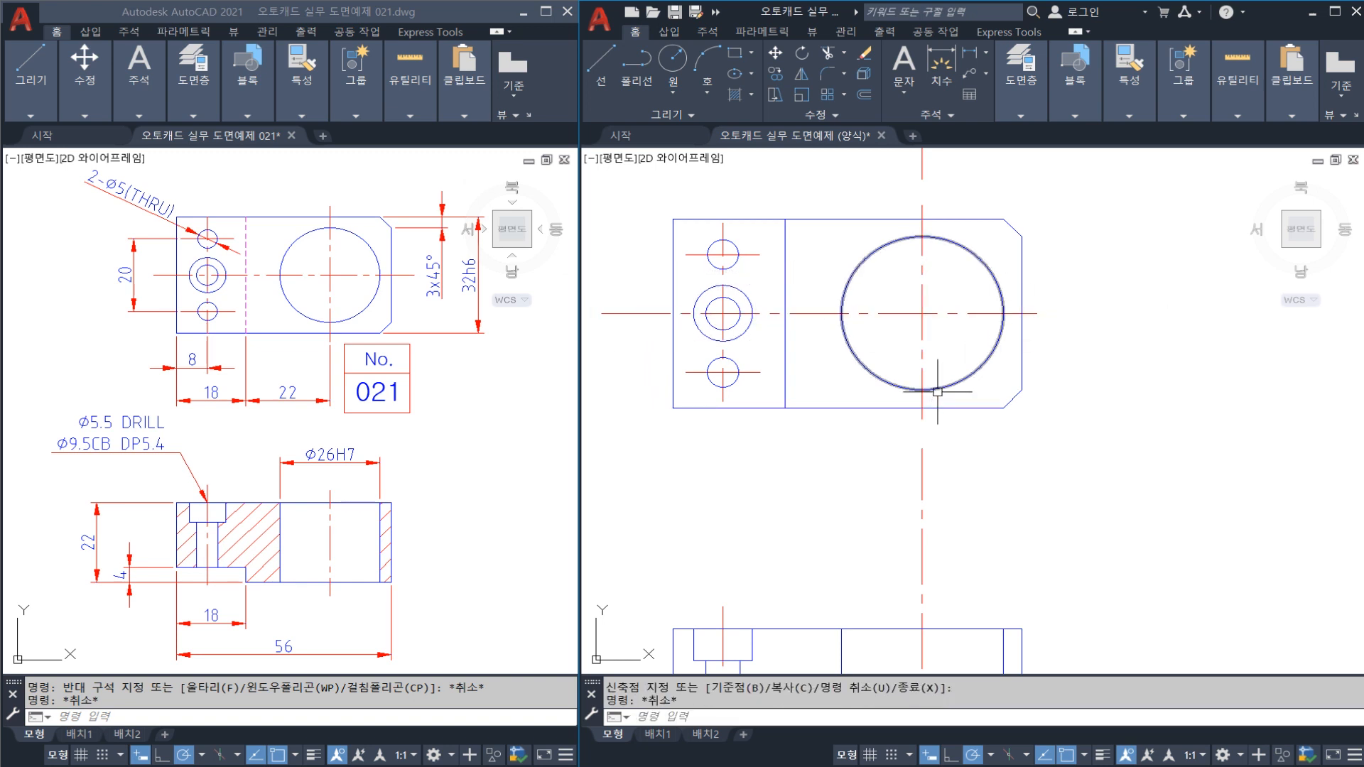
pyautogui.write('br')
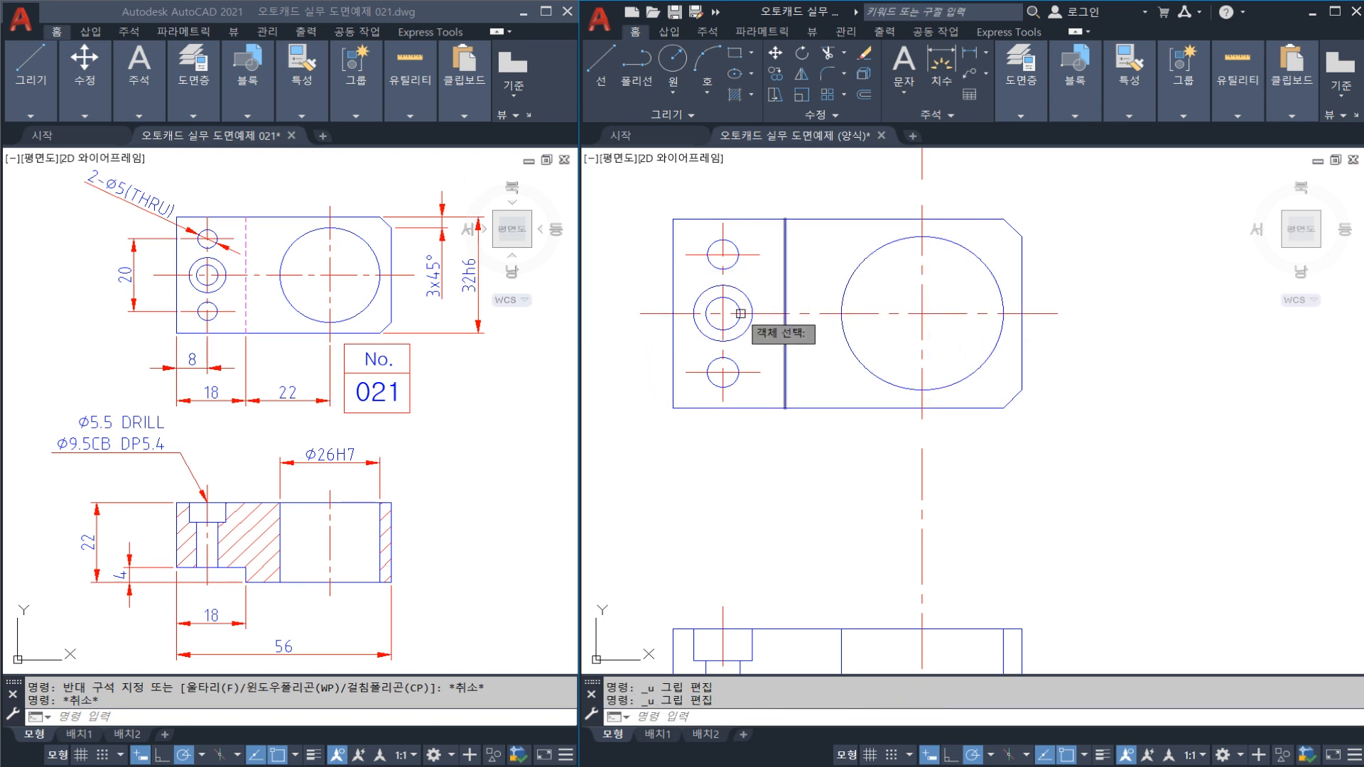
pyautogui.press('Return')
pyautogui.press('Escape')
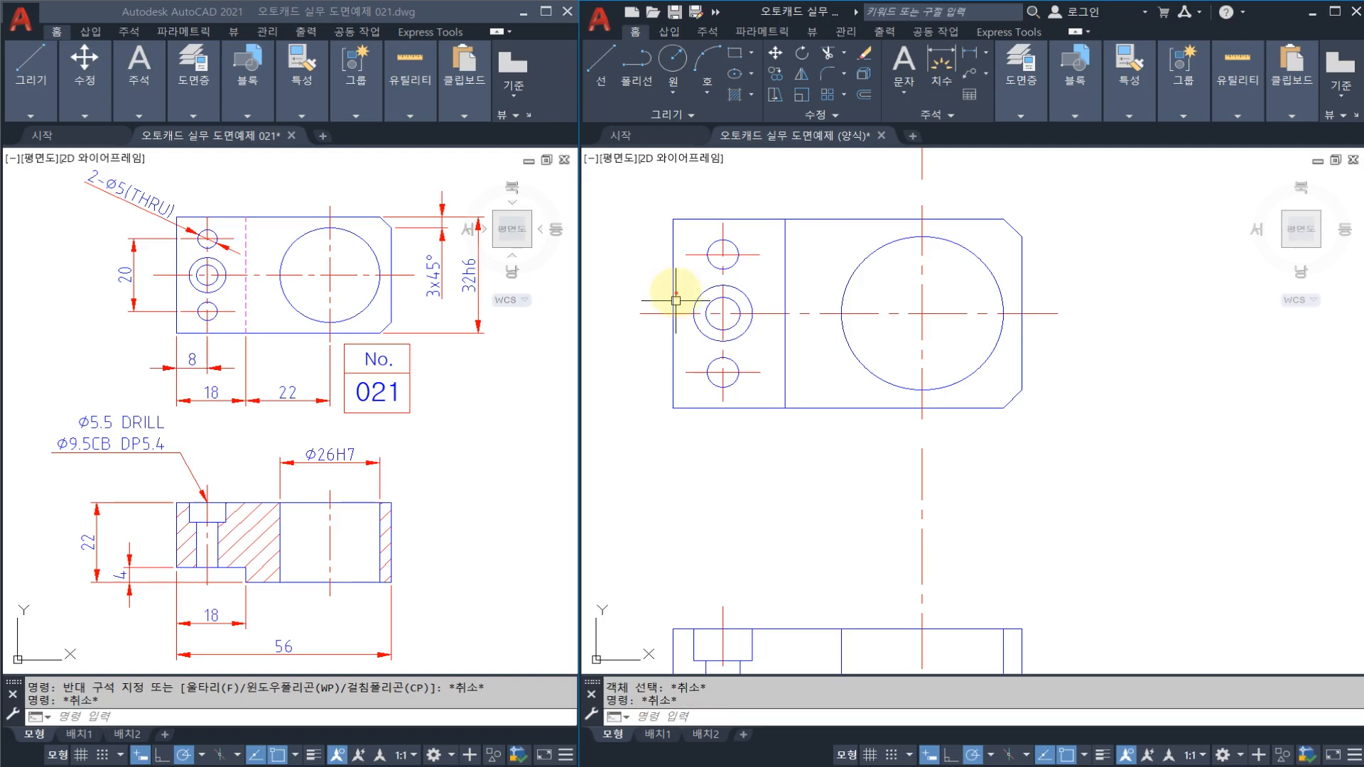
pyautogui.moveTo(676, 293)
pyautogui.mouseDown()
pyautogui.moveTo(675, 326)
pyautogui.moveTo(643, 305)
pyautogui.moveTo(673, 320)
pyautogui.mouseUp()
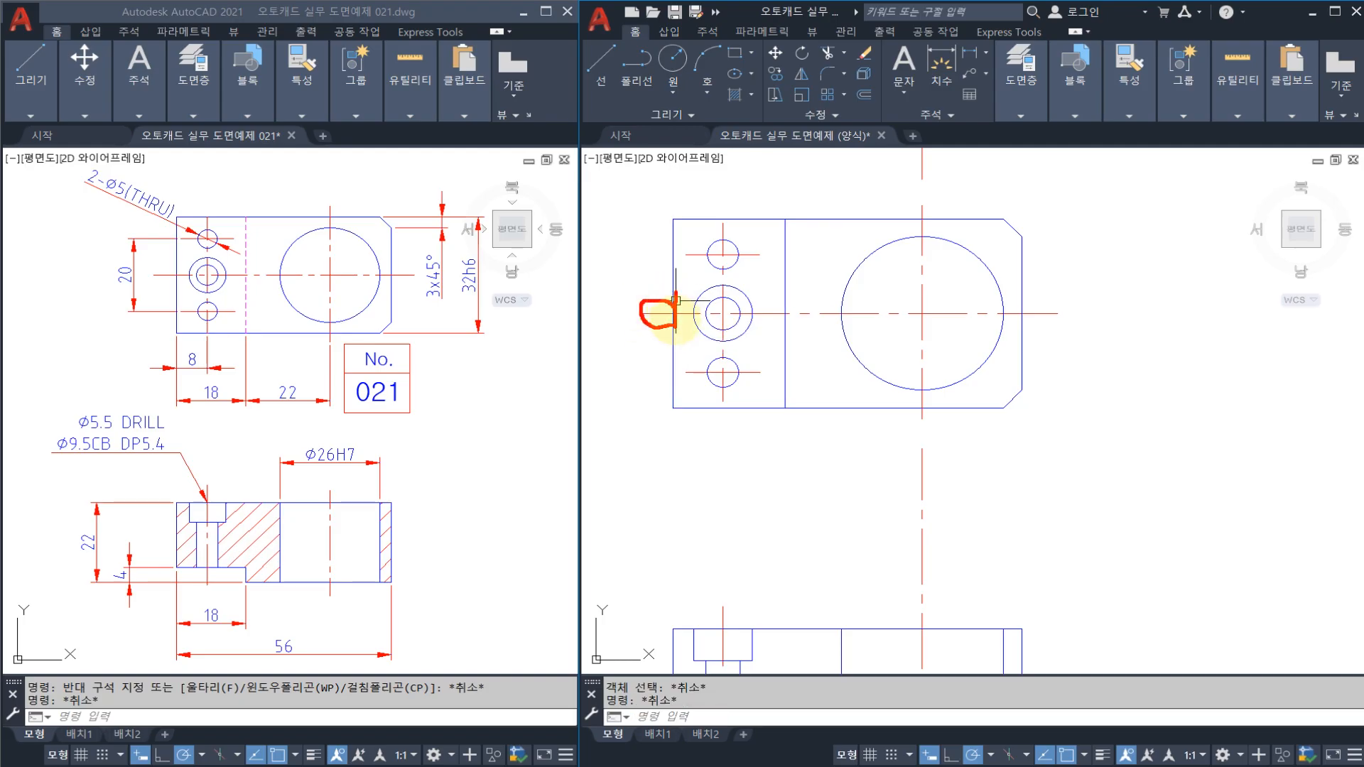
pyautogui.press('Escape')
pyautogui.hotkey('ctrl', '2')
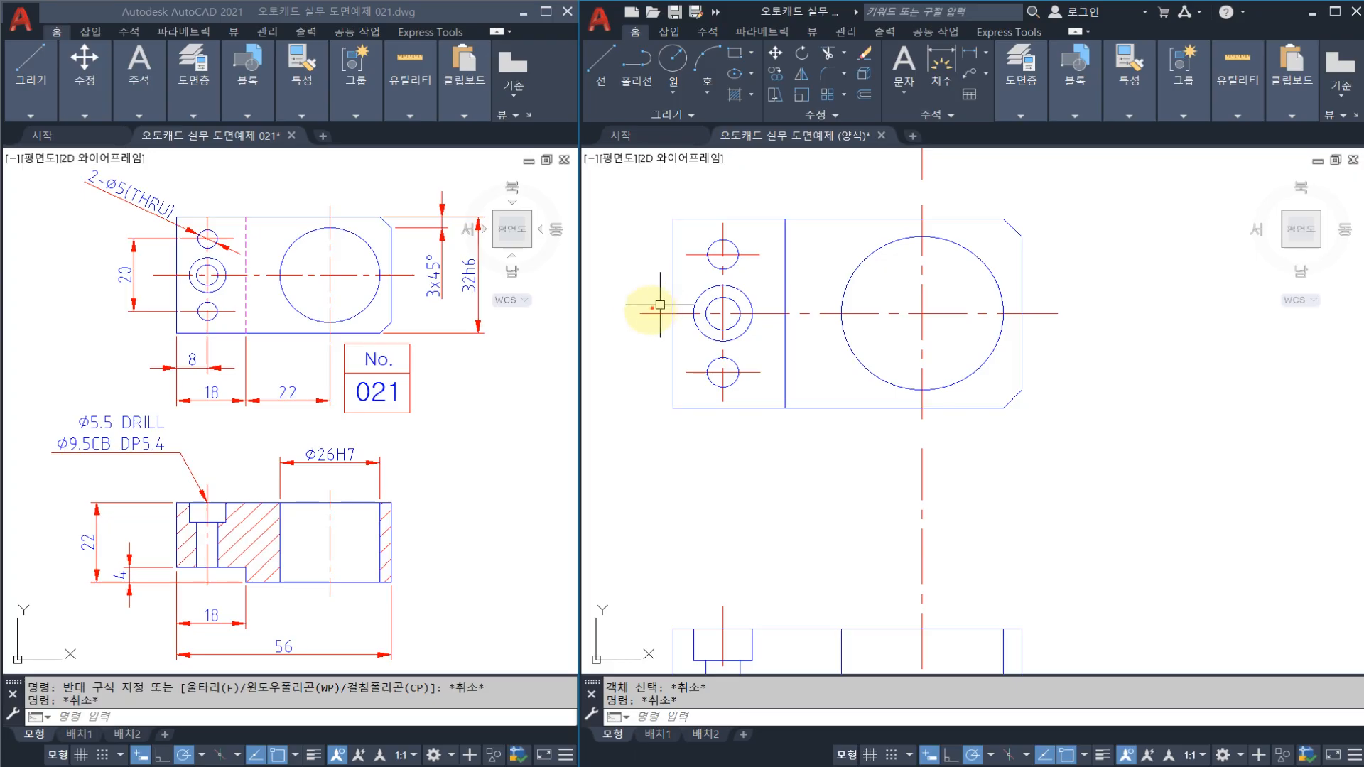
pyautogui.moveTo(648, 320)
pyautogui.mouseDown()
pyautogui.moveTo(671, 319)
pyautogui.moveTo(626, 383)
pyautogui.mouseUp()
pyautogui.moveTo(655, 364); pyautogui.dragTo(705, 379)
pyautogui.moveTo(624, 401); pyautogui.dragTo(722, 411)
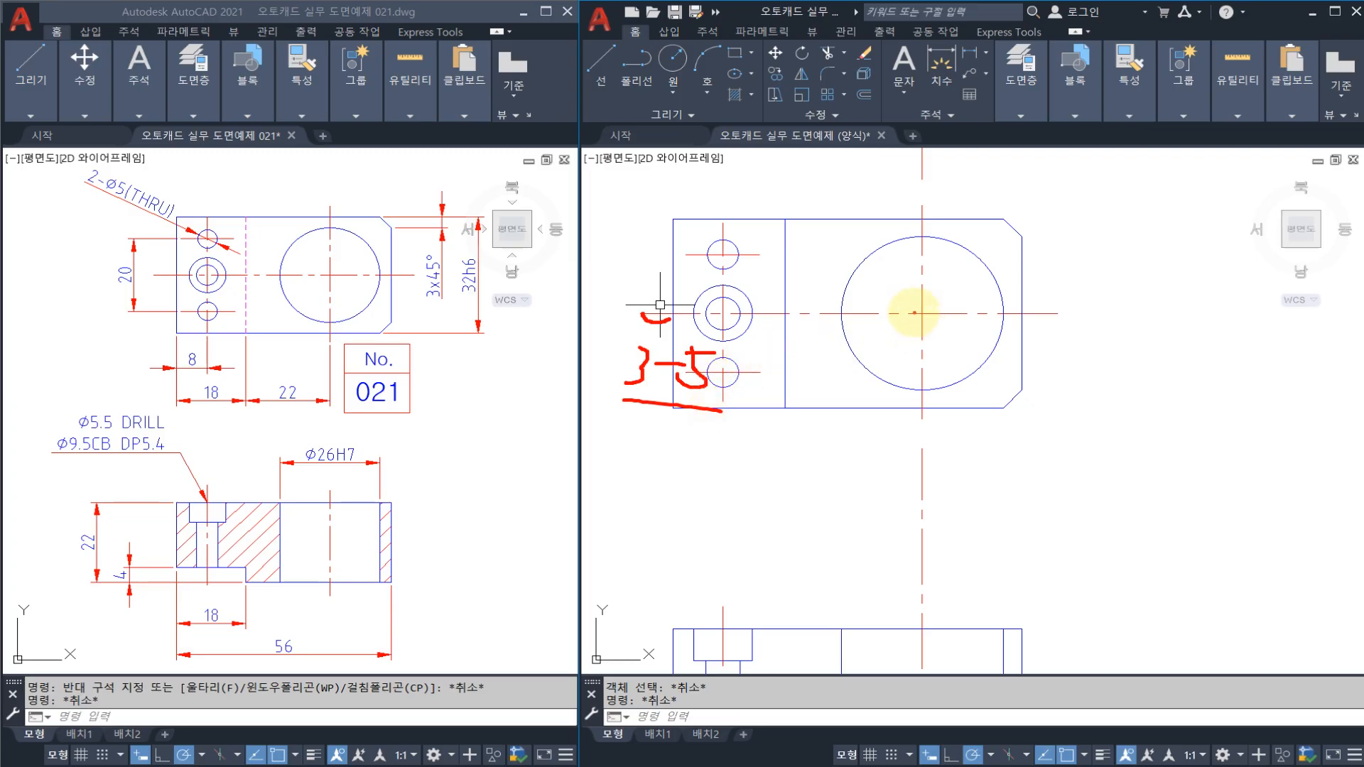
pyautogui.press('Escape')
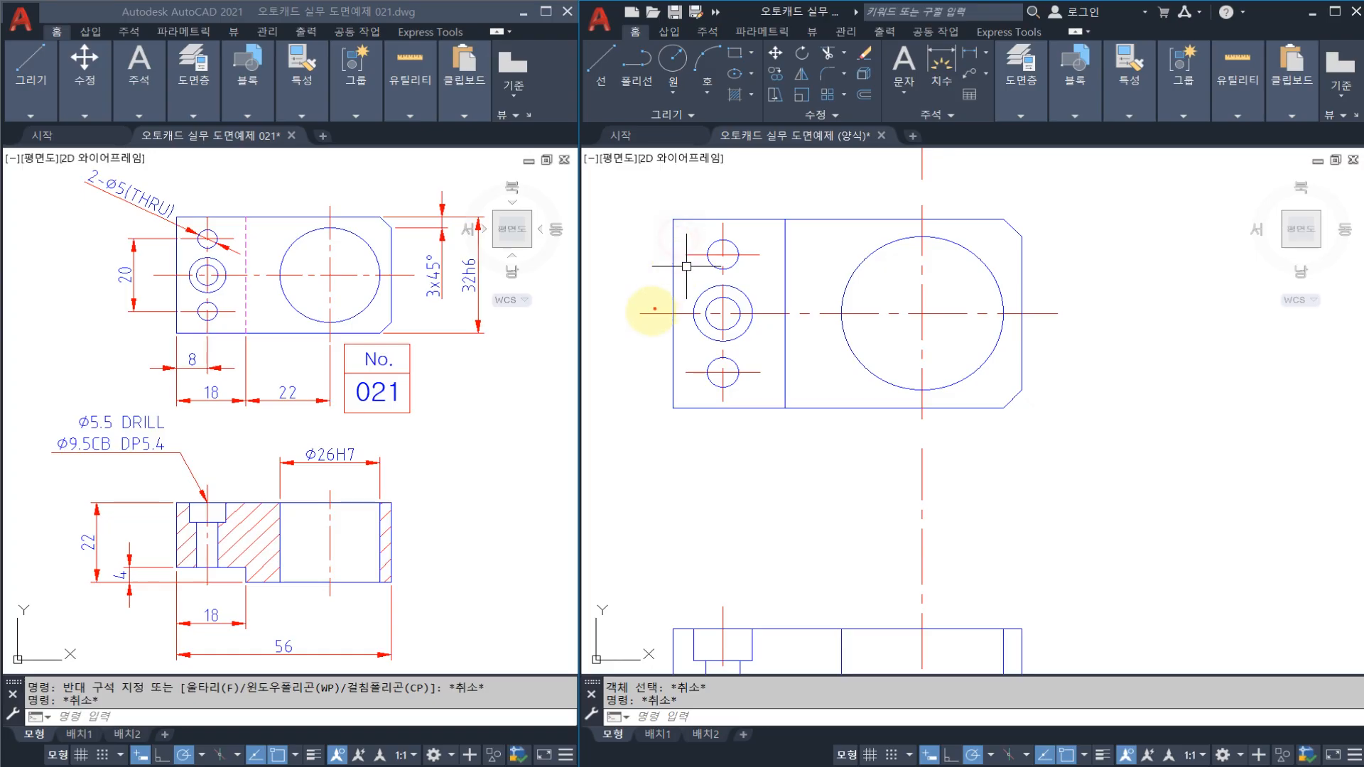
# Try extending the left end of the upper small hole's horizontal centre line past the top view's outline, and undo that grip edit
pyautogui.moveTo(644, 320)
pyautogui.mouseDown()
pyautogui.moveTo(1070, 311)
pyautogui.moveTo(654, 331)
pyautogui.mouseUp()
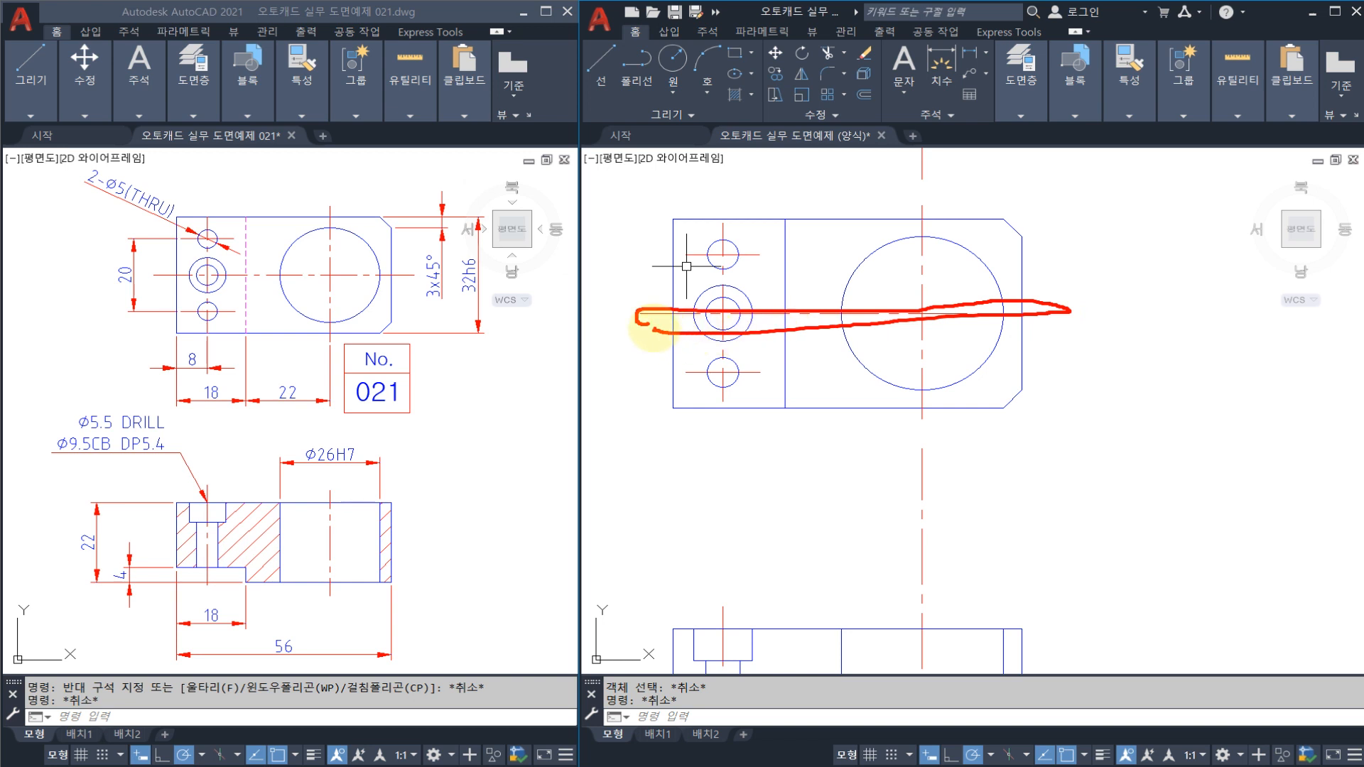
pyautogui.click(688, 255)
pyautogui.click(686, 254)
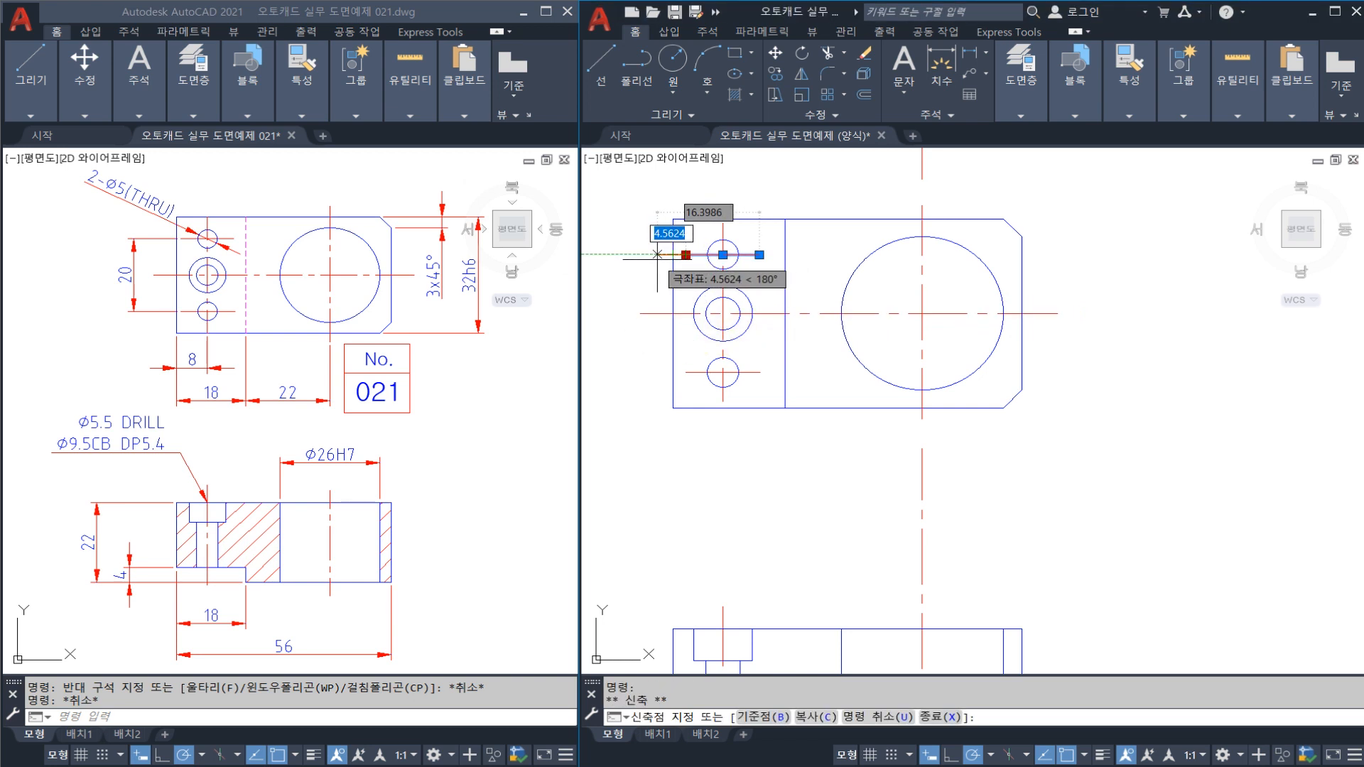
pyautogui.press('Escape')
pyautogui.press('Escape')
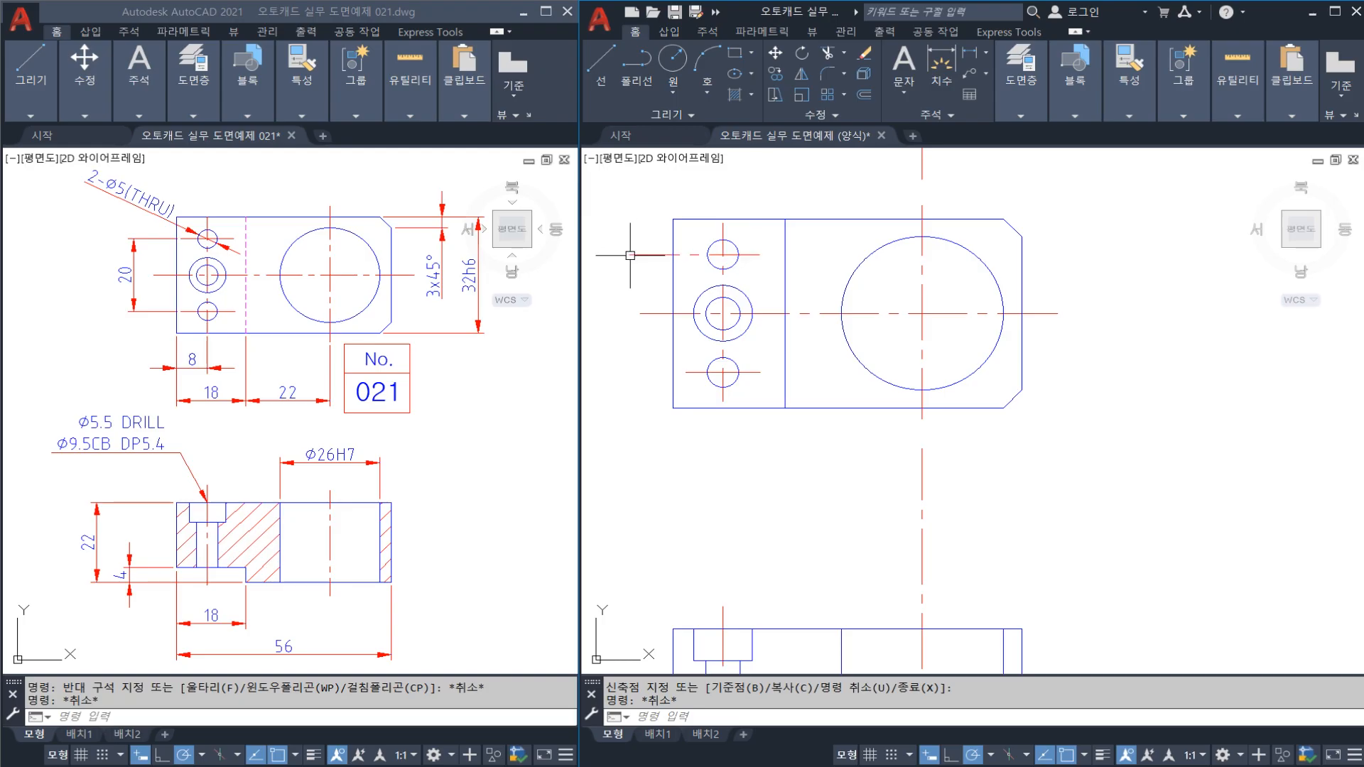
pyautogui.press('Escape')
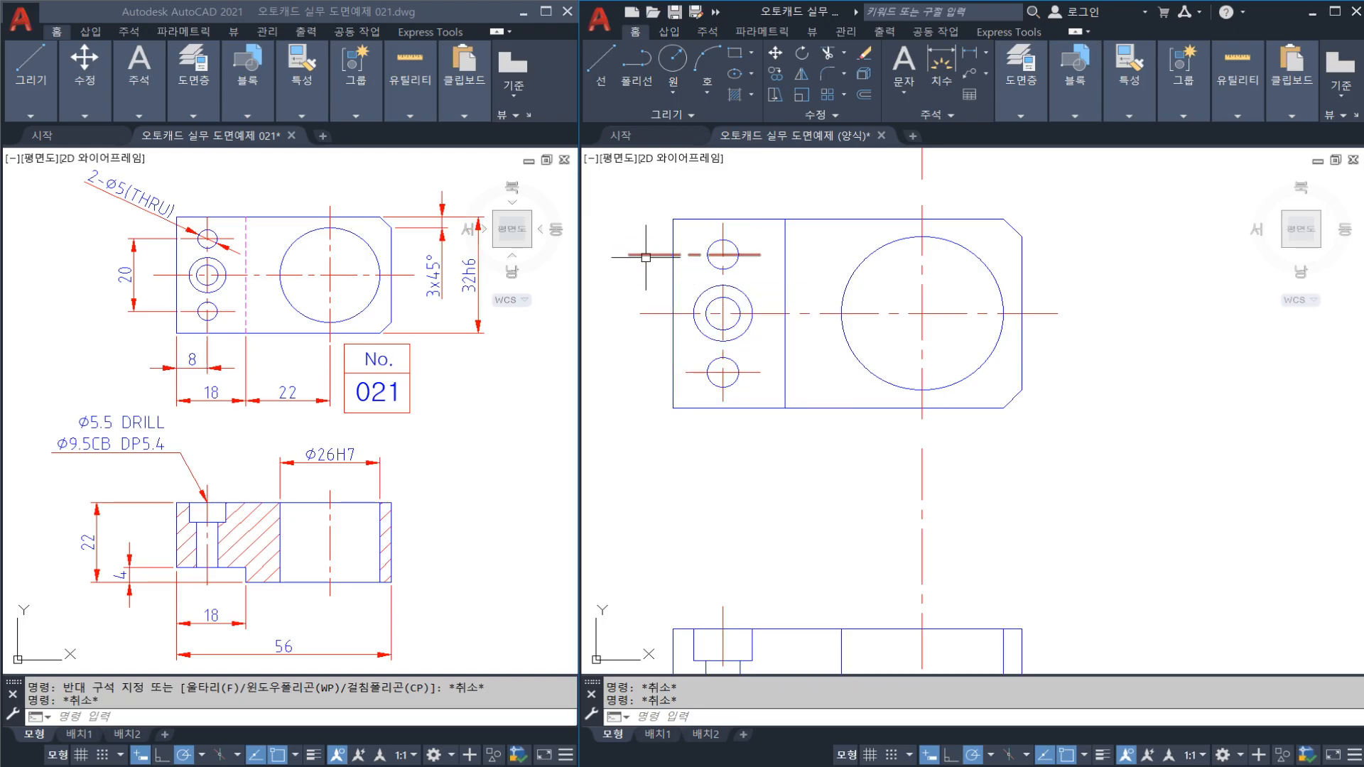
pyautogui.hotkey('ctrl', 'z')
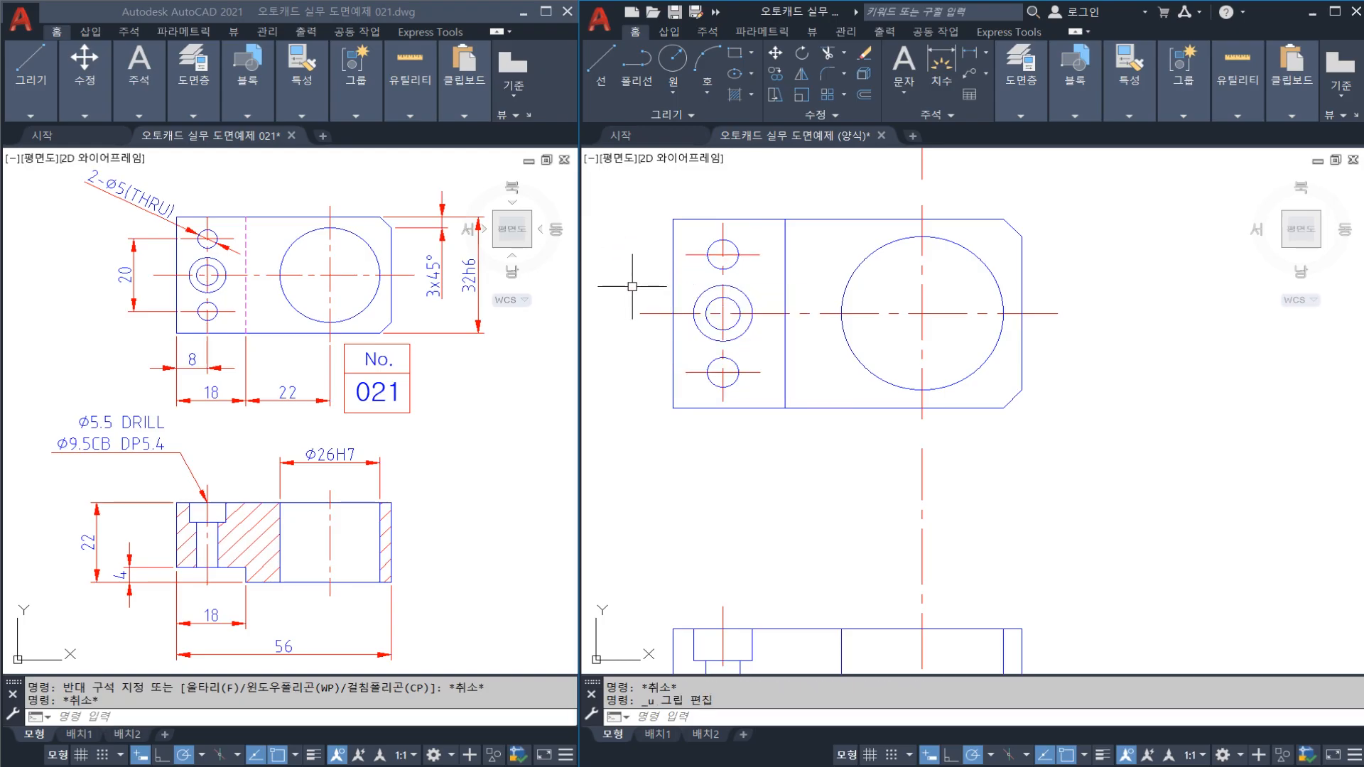
pyautogui.click(650, 314)
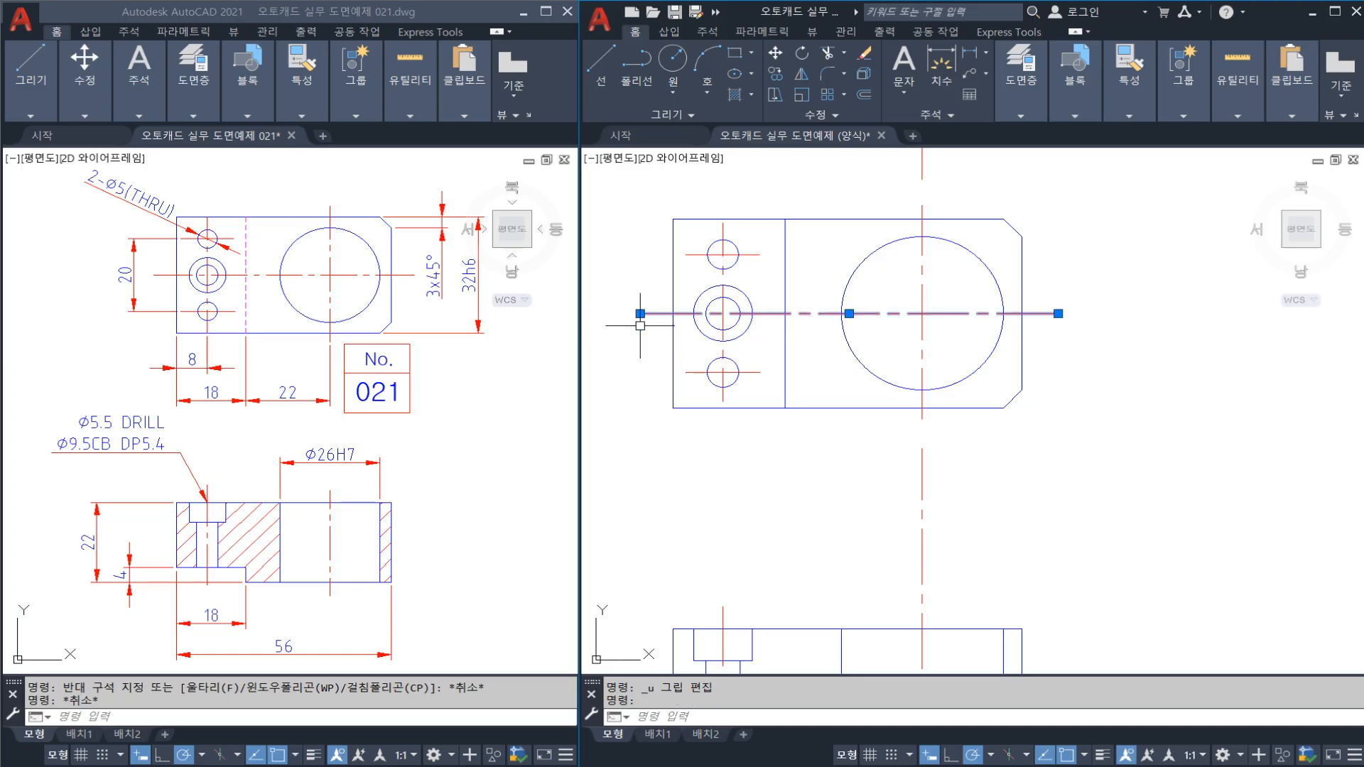
pyautogui.press('Escape')
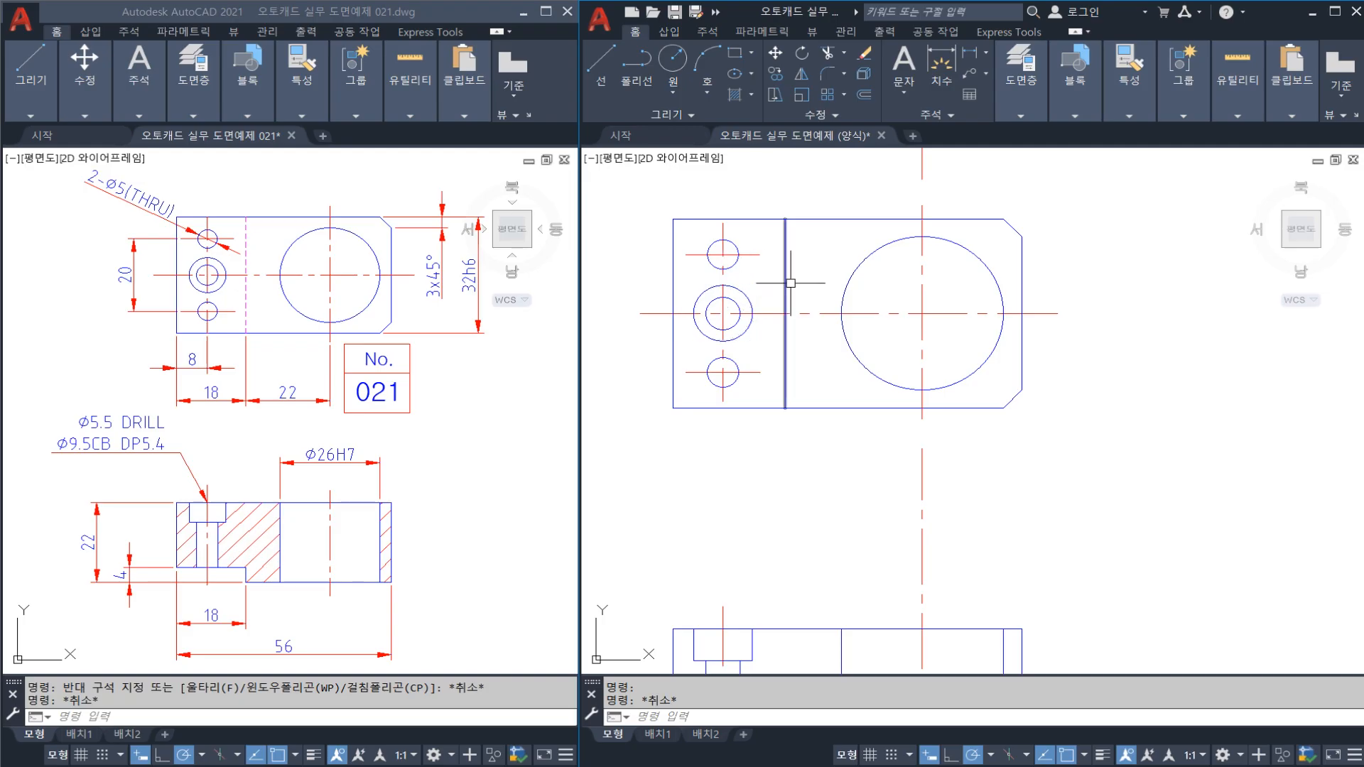
pyautogui.press('Escape')
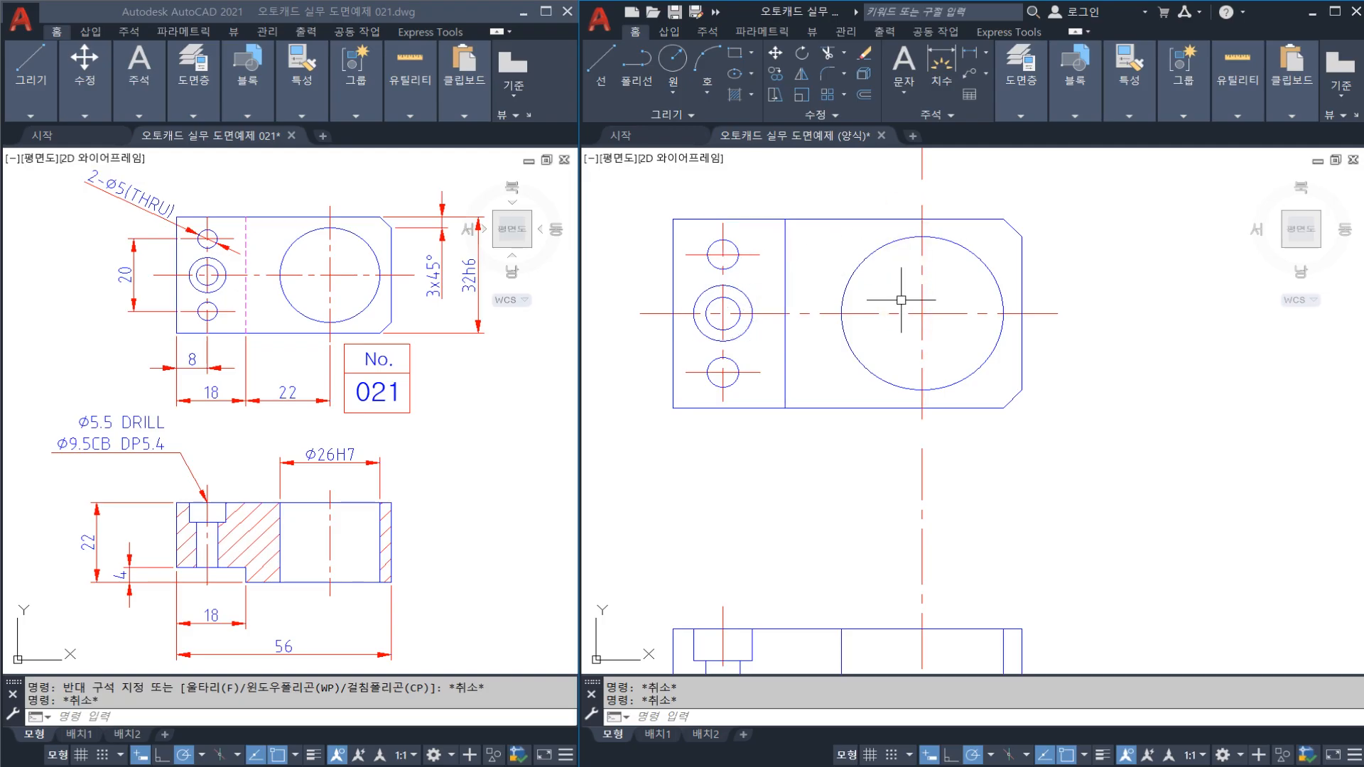
pyautogui.moveTo(899, 300); pyautogui.dragTo(899, 318, button='middle')
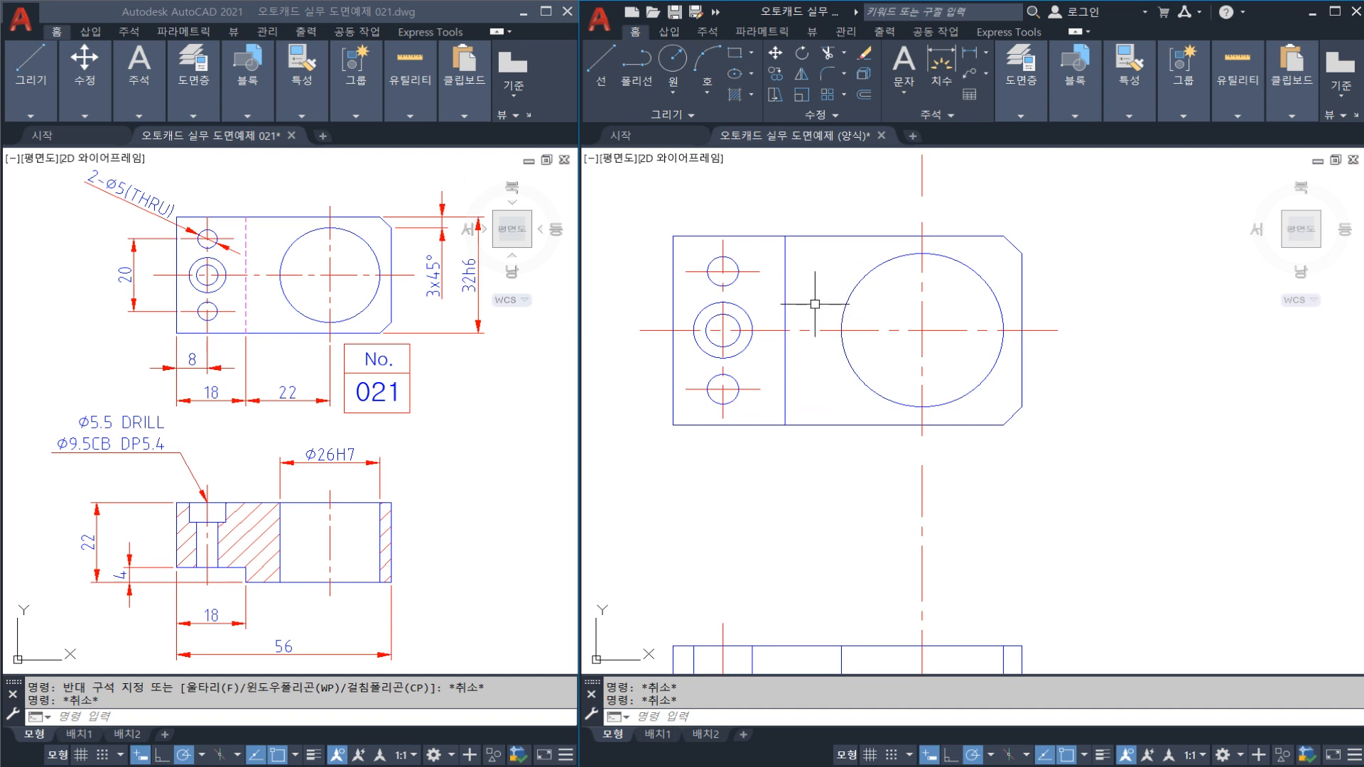
pyautogui.click(760, 284)
pyautogui.press('Escape')
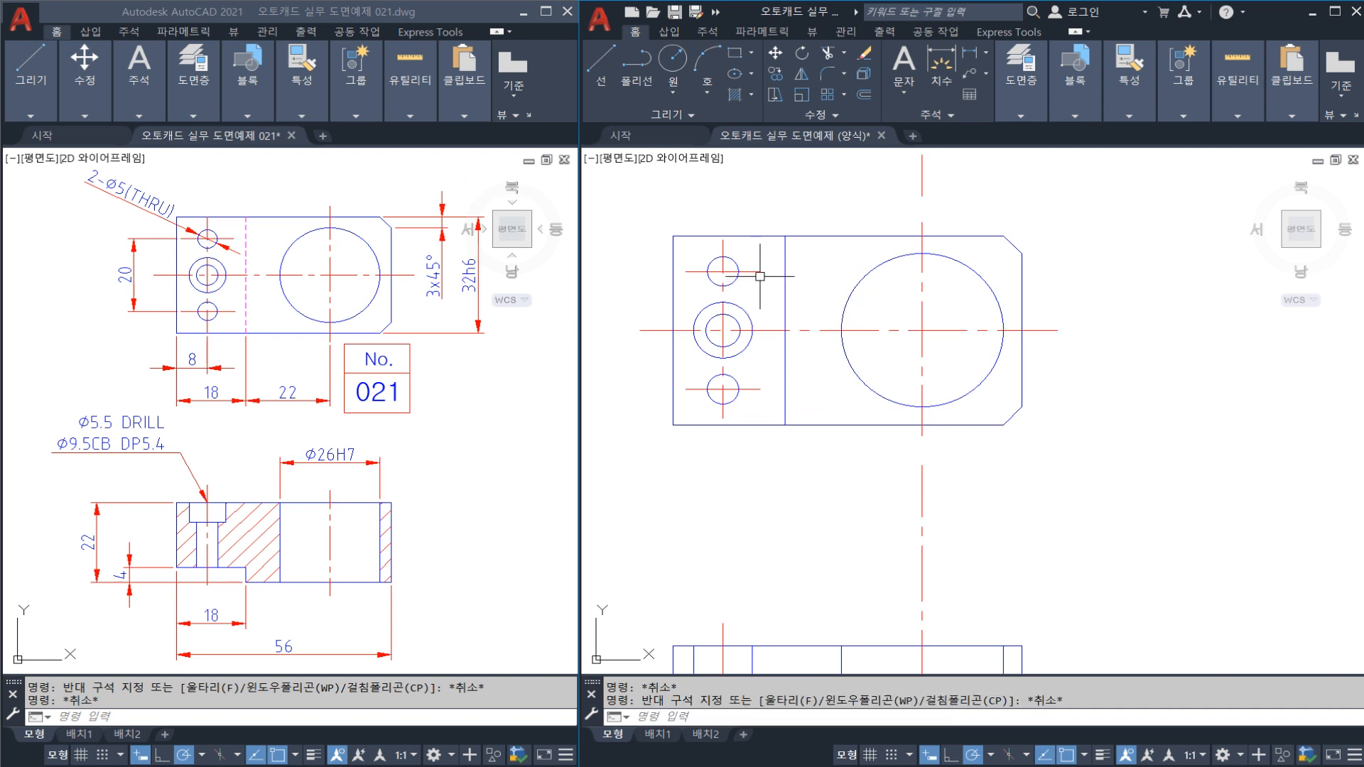
pyautogui.click(724, 294)
pyautogui.click(763, 331)
pyautogui.press('Escape')
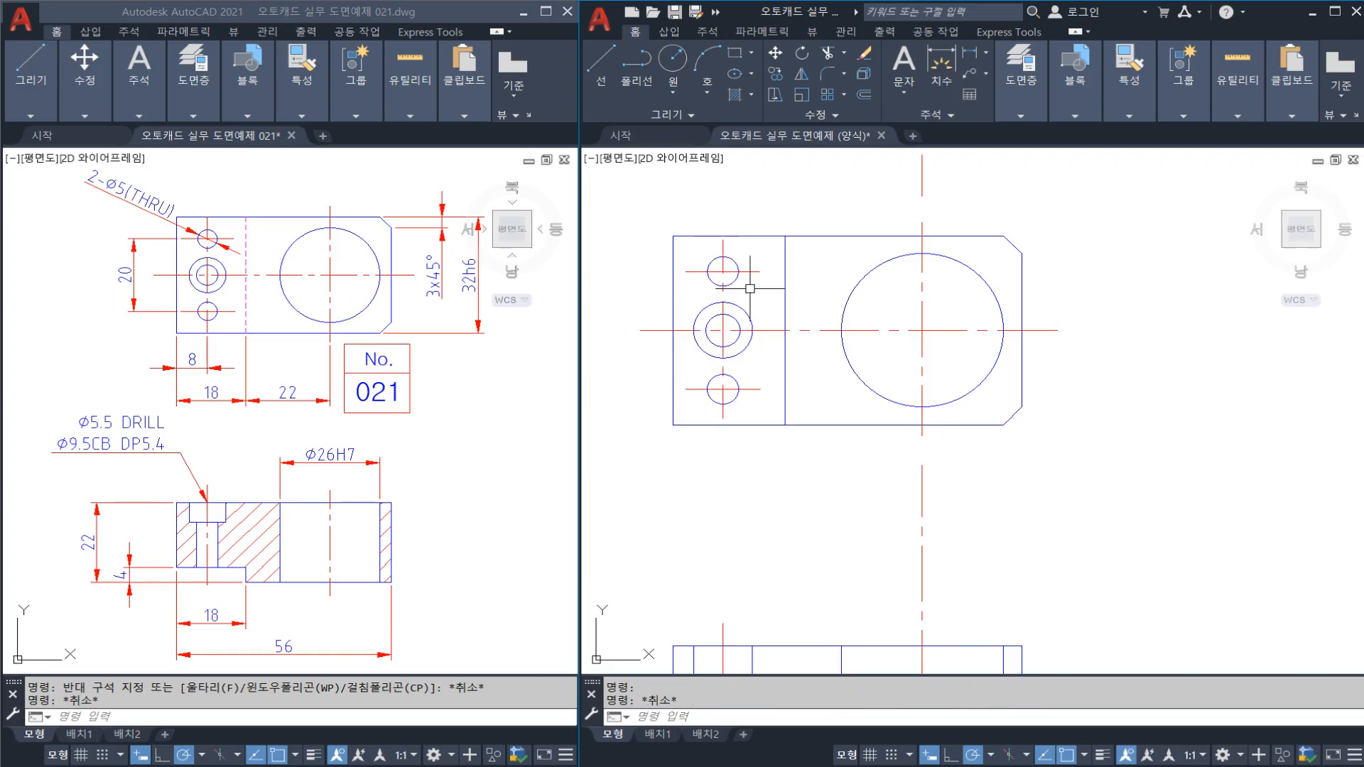
pyautogui.click(743, 271)
pyautogui.click(750, 389)
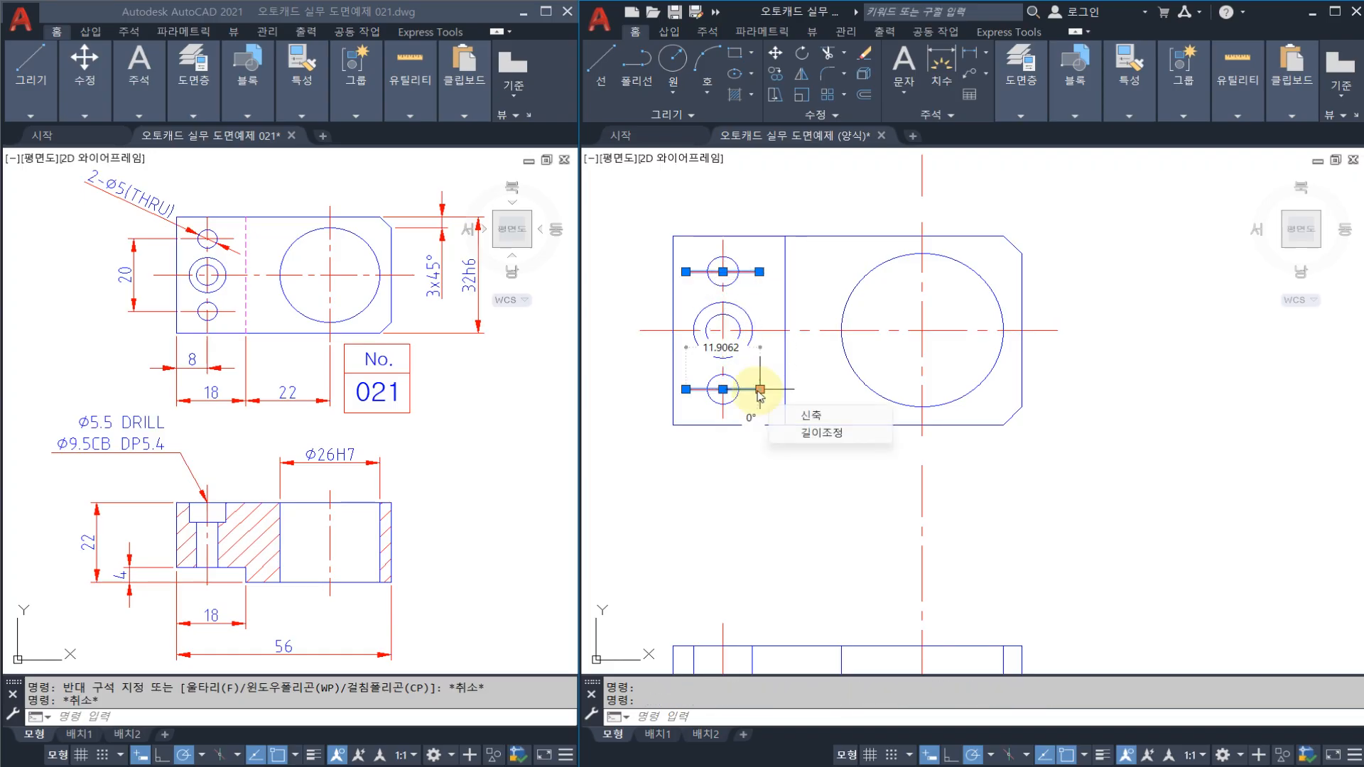
pyautogui.press('Escape')
pyautogui.press('Escape')
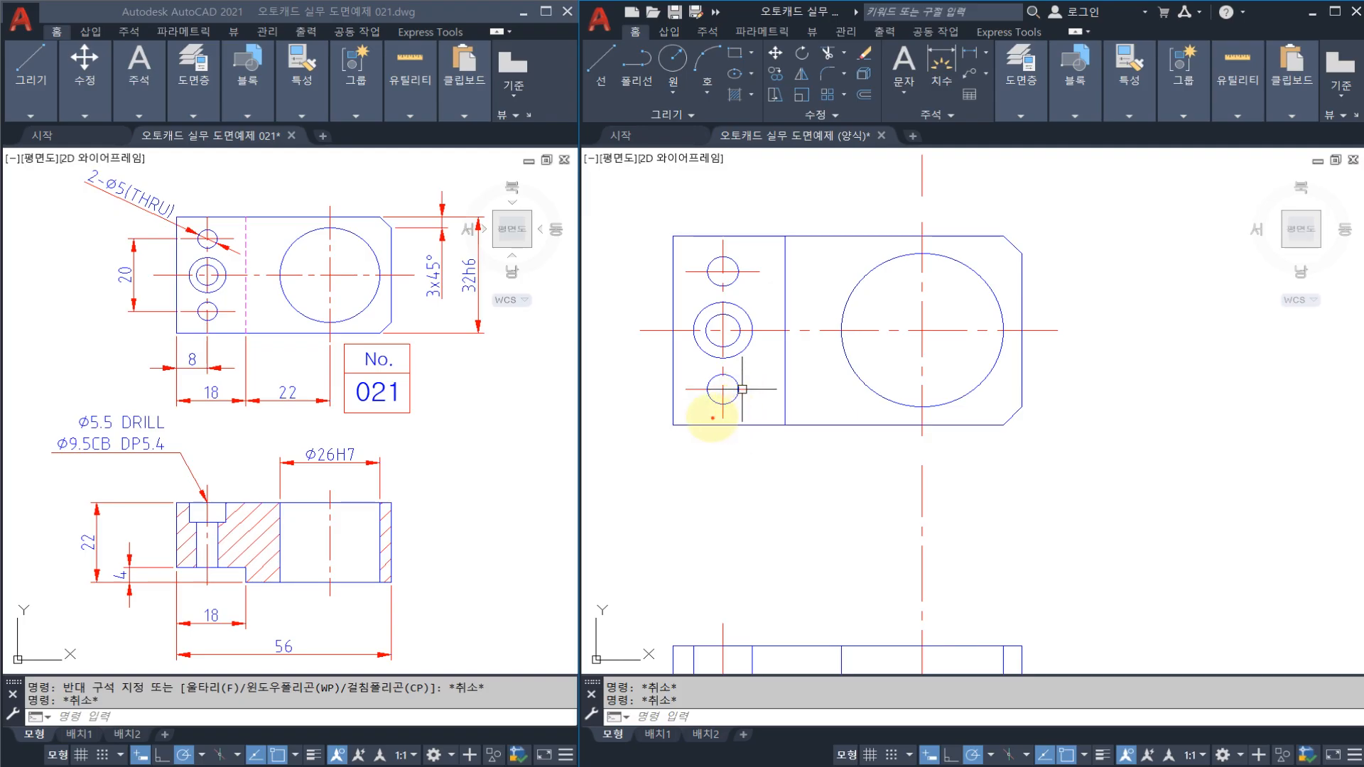
pyautogui.moveTo(696, 400)
pyautogui.mouseDown()
pyautogui.moveTo(714, 376)
pyautogui.moveTo(771, 388)
pyautogui.mouseUp()
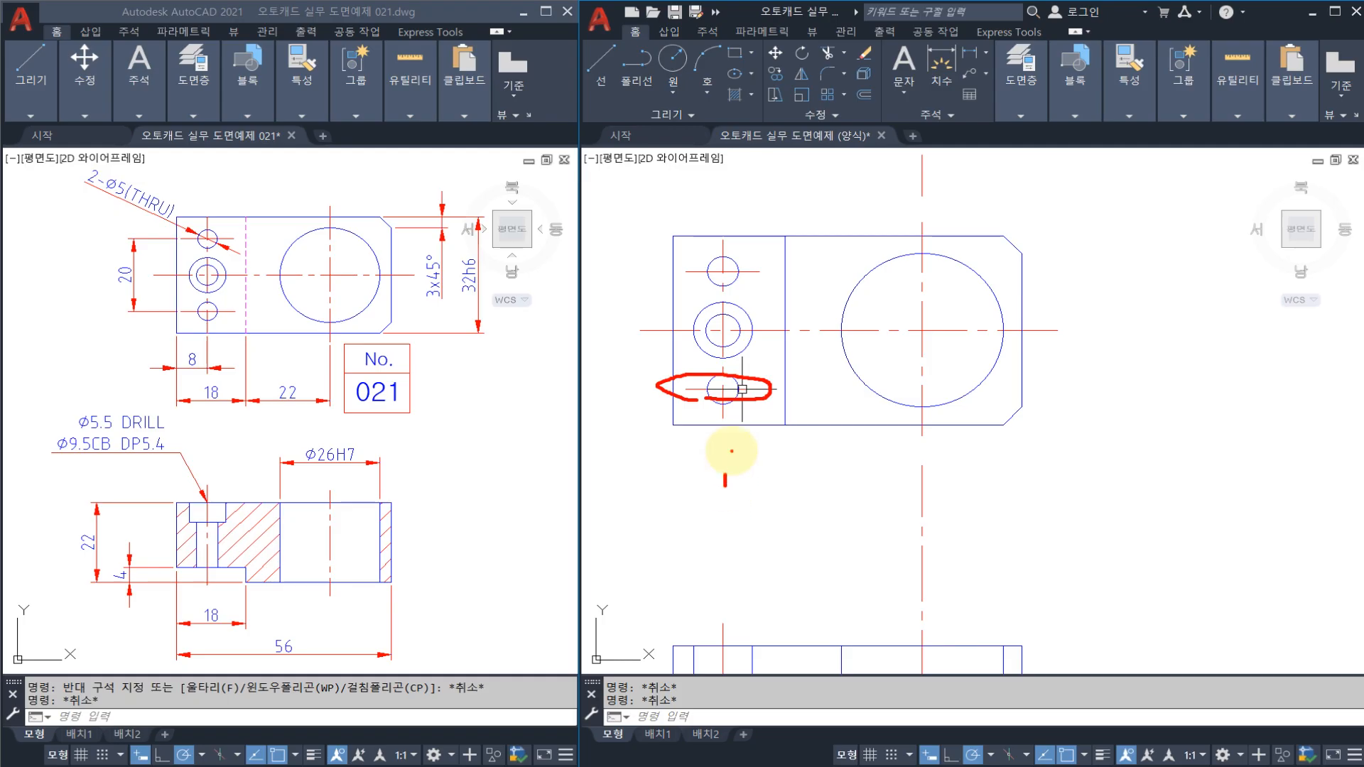
pyautogui.press('Escape')
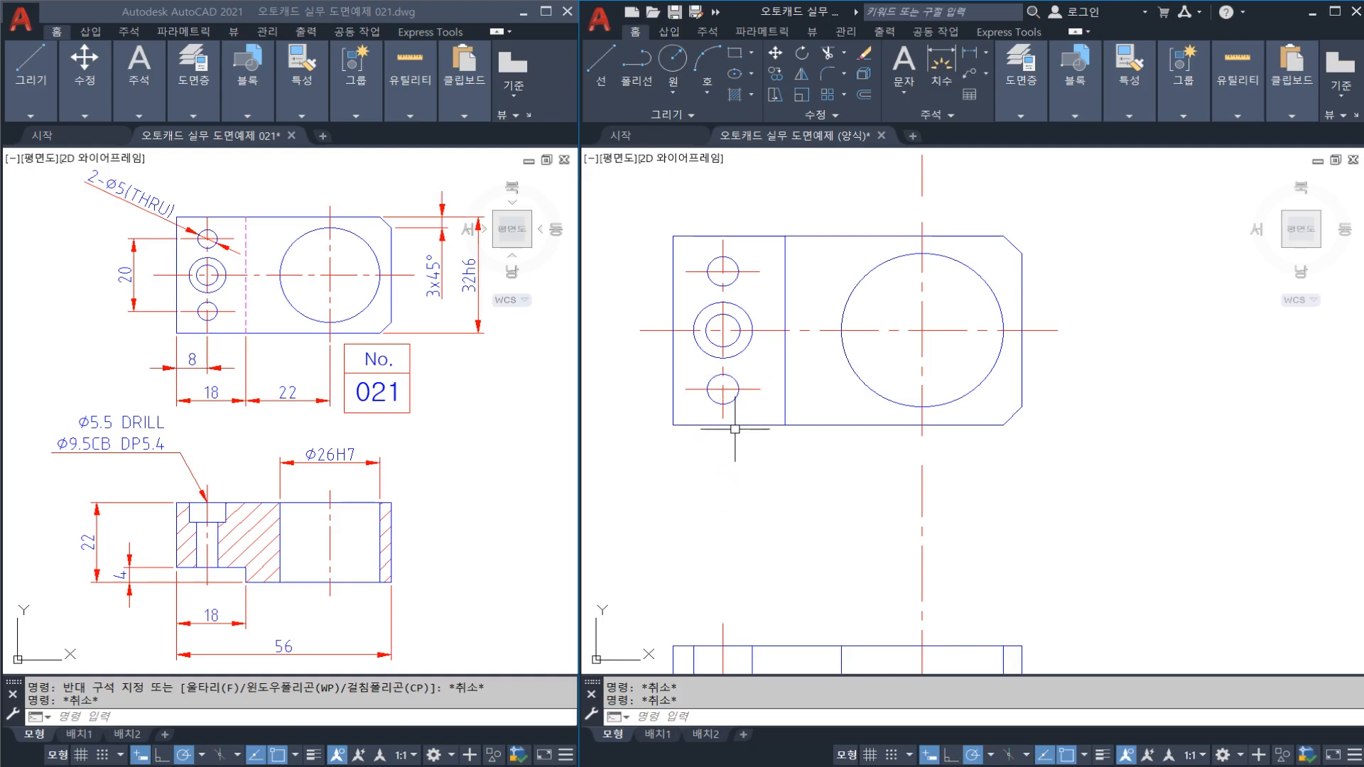
pyautogui.hotkey('ctrl', '2')
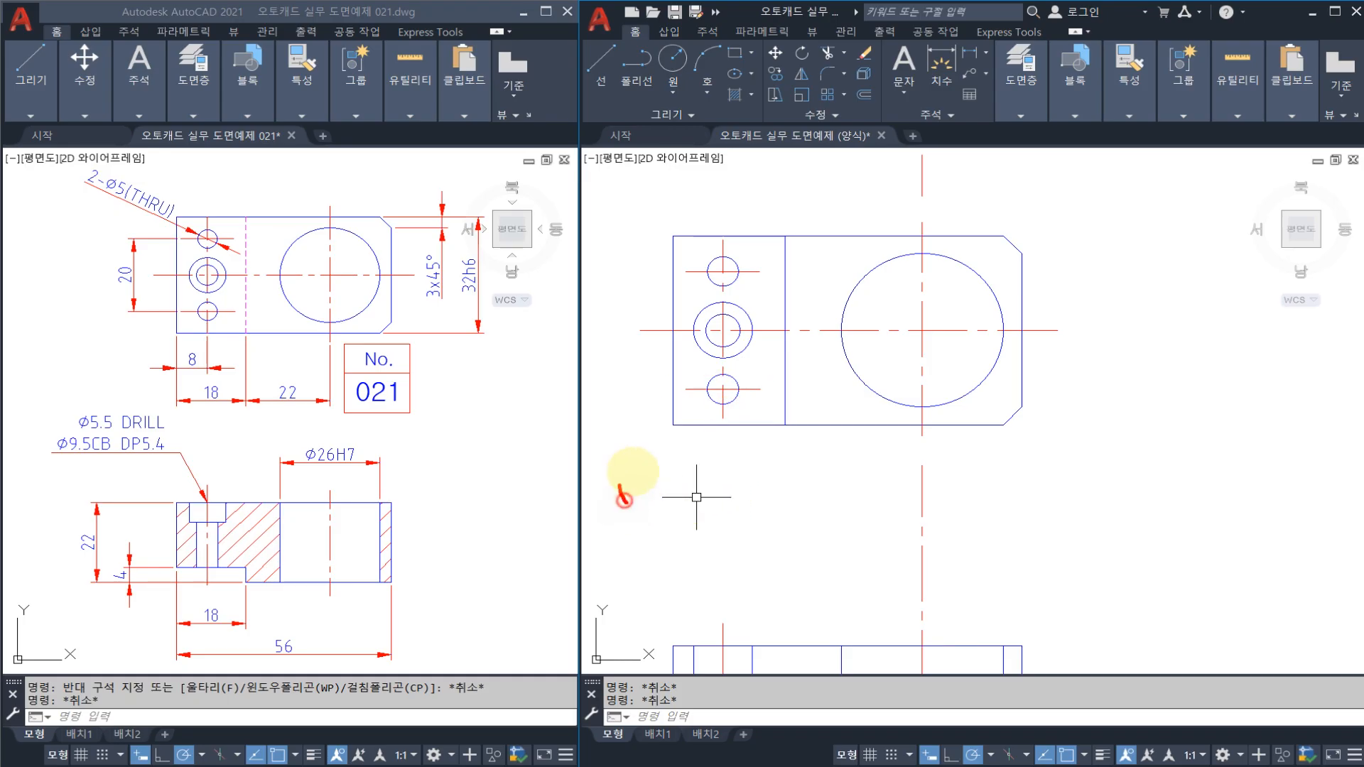
pyautogui.moveTo(624, 500); pyautogui.dragTo(692, 496)
pyautogui.moveTo(638, 430)
pyautogui.mouseDown()
pyautogui.moveTo(643, 540)
pyautogui.moveTo(629, 543)
pyautogui.moveTo(591, 501)
pyautogui.moveTo(648, 436)
pyautogui.moveTo(664, 542)
pyautogui.mouseUp()
pyautogui.moveTo(697, 490); pyautogui.dragTo(771, 484)
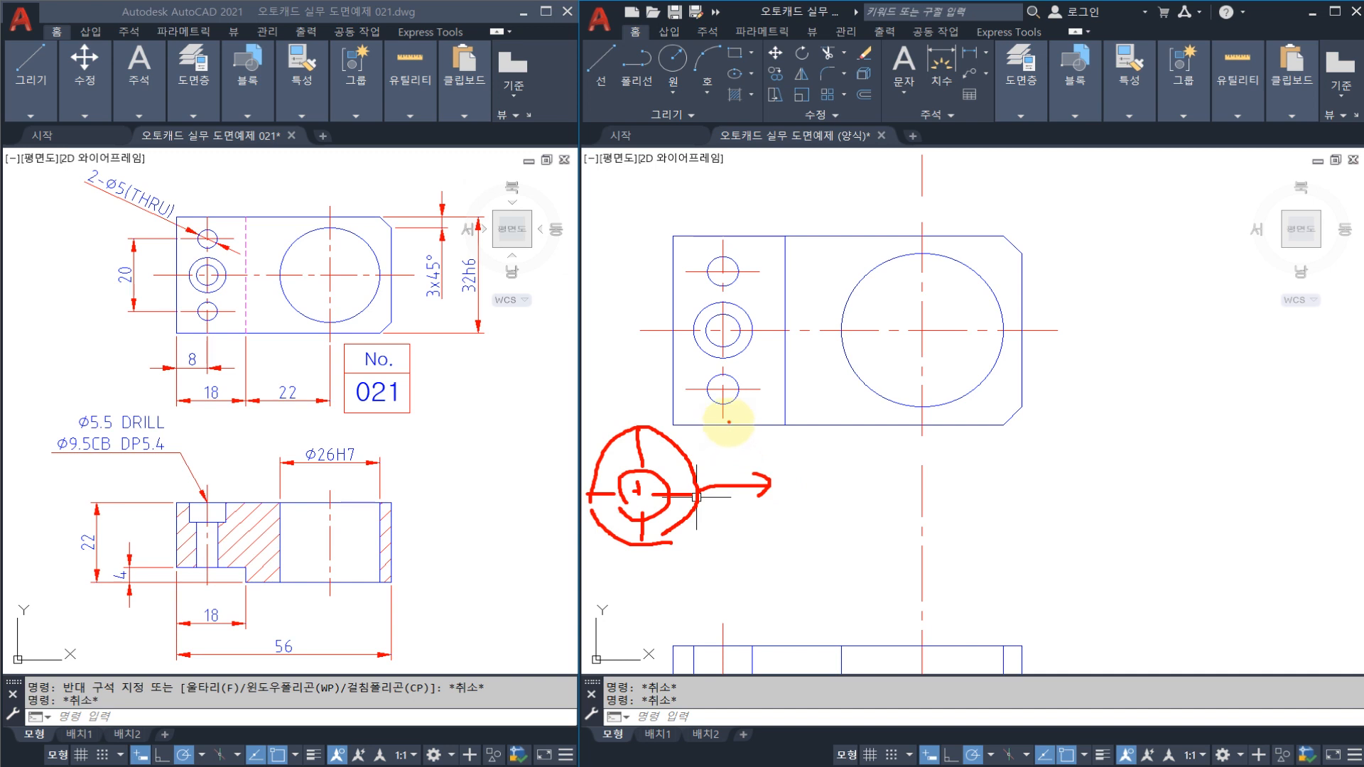
pyautogui.press('Escape')
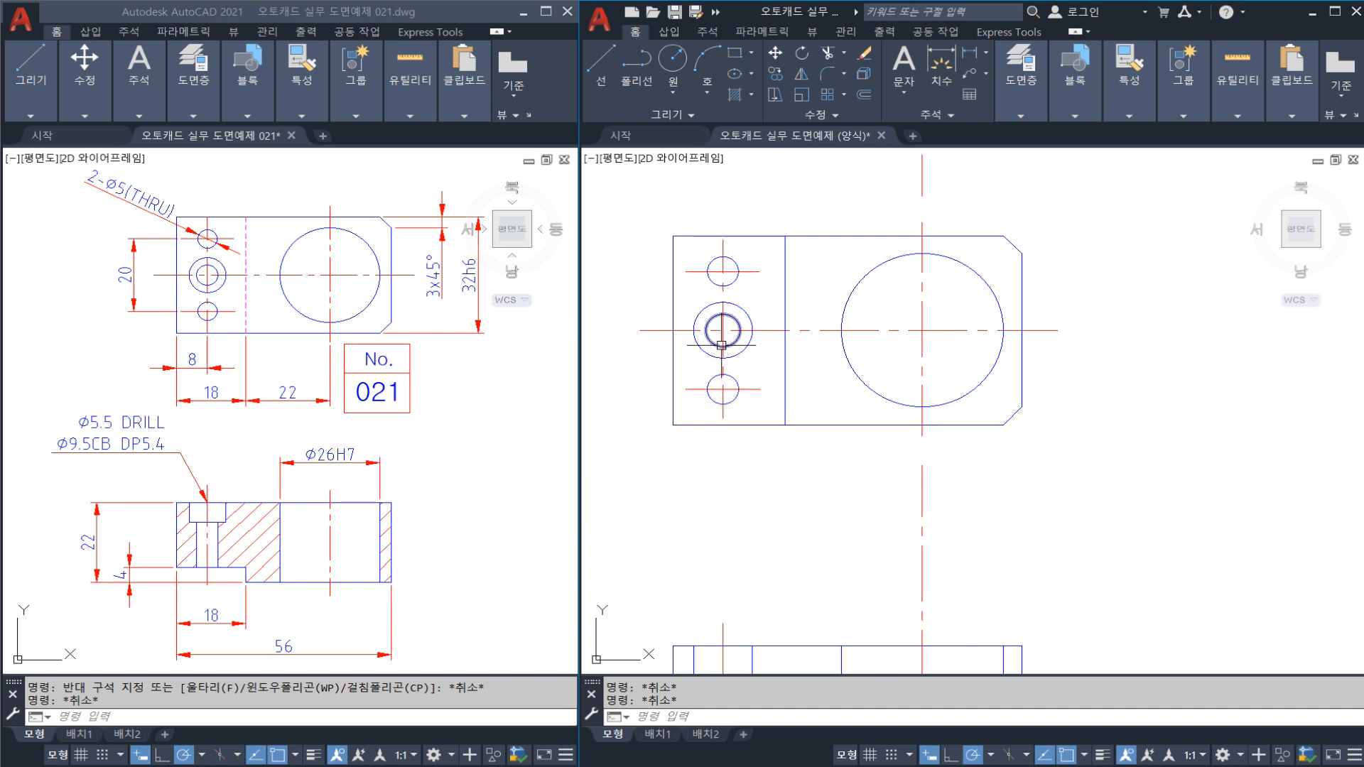
pyautogui.click(724, 295)
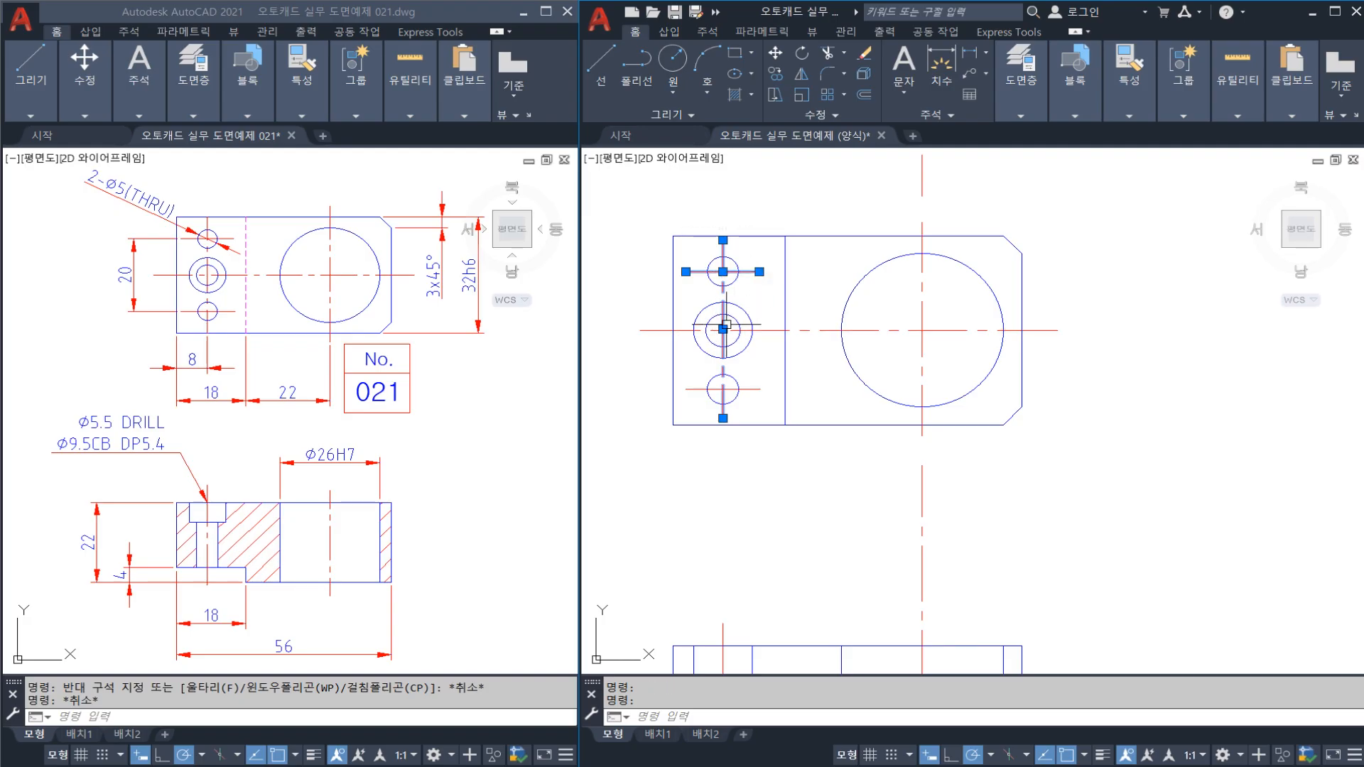
pyautogui.press('Escape')
pyautogui.press('Escape')
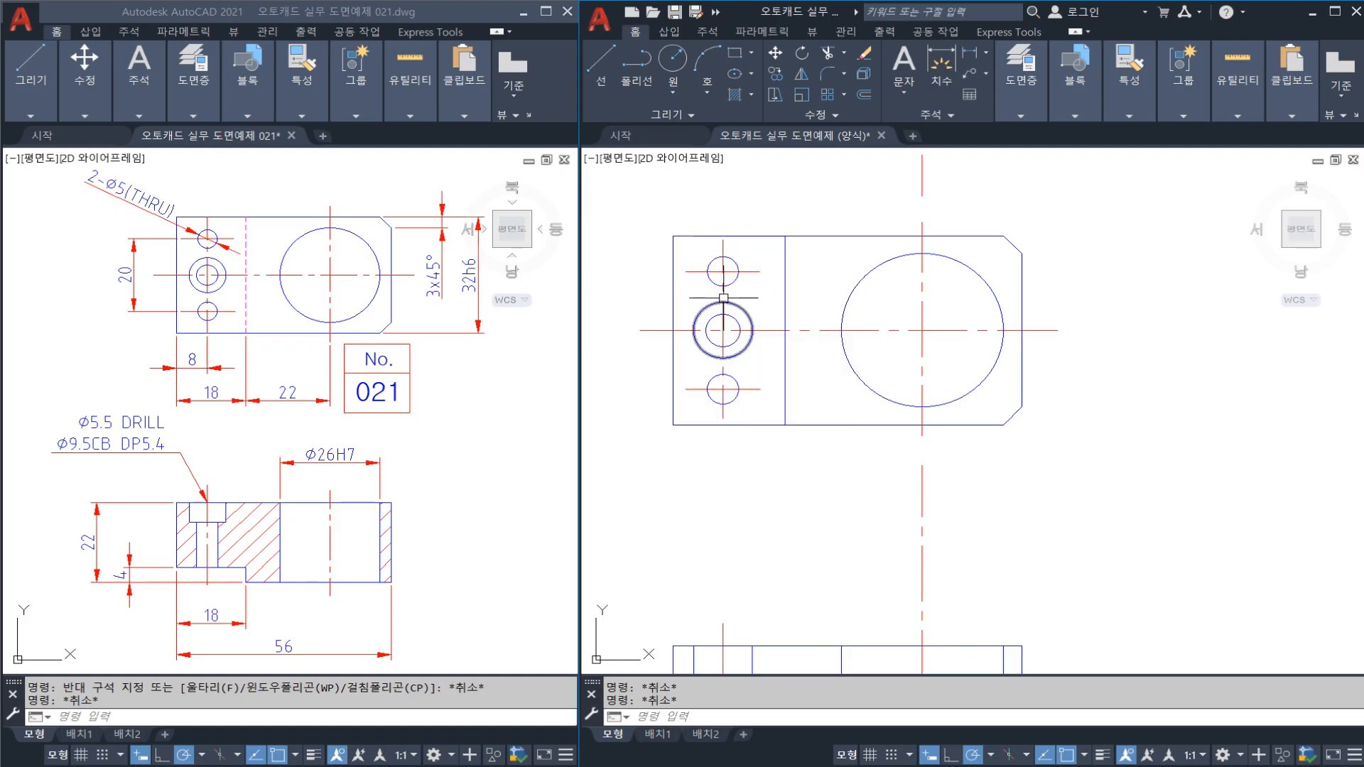
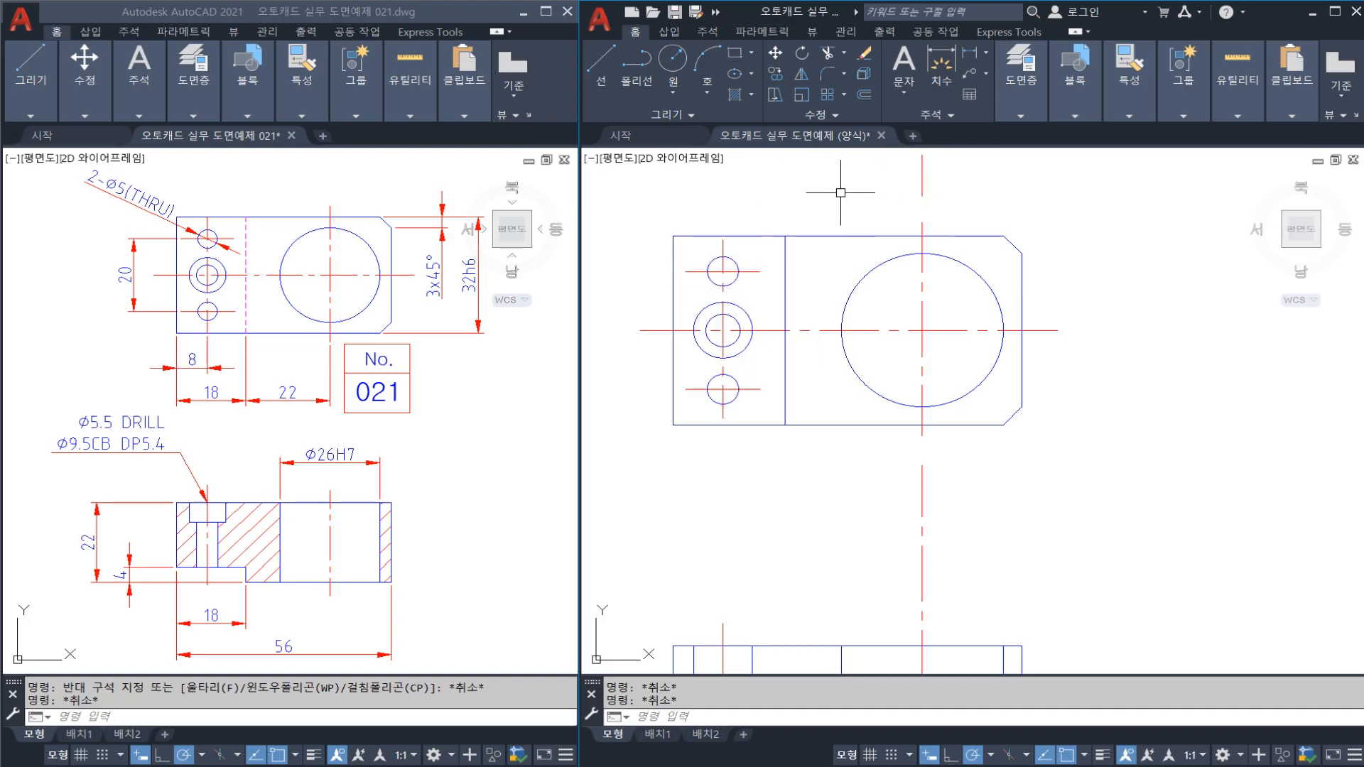
pyautogui.click(722, 326)
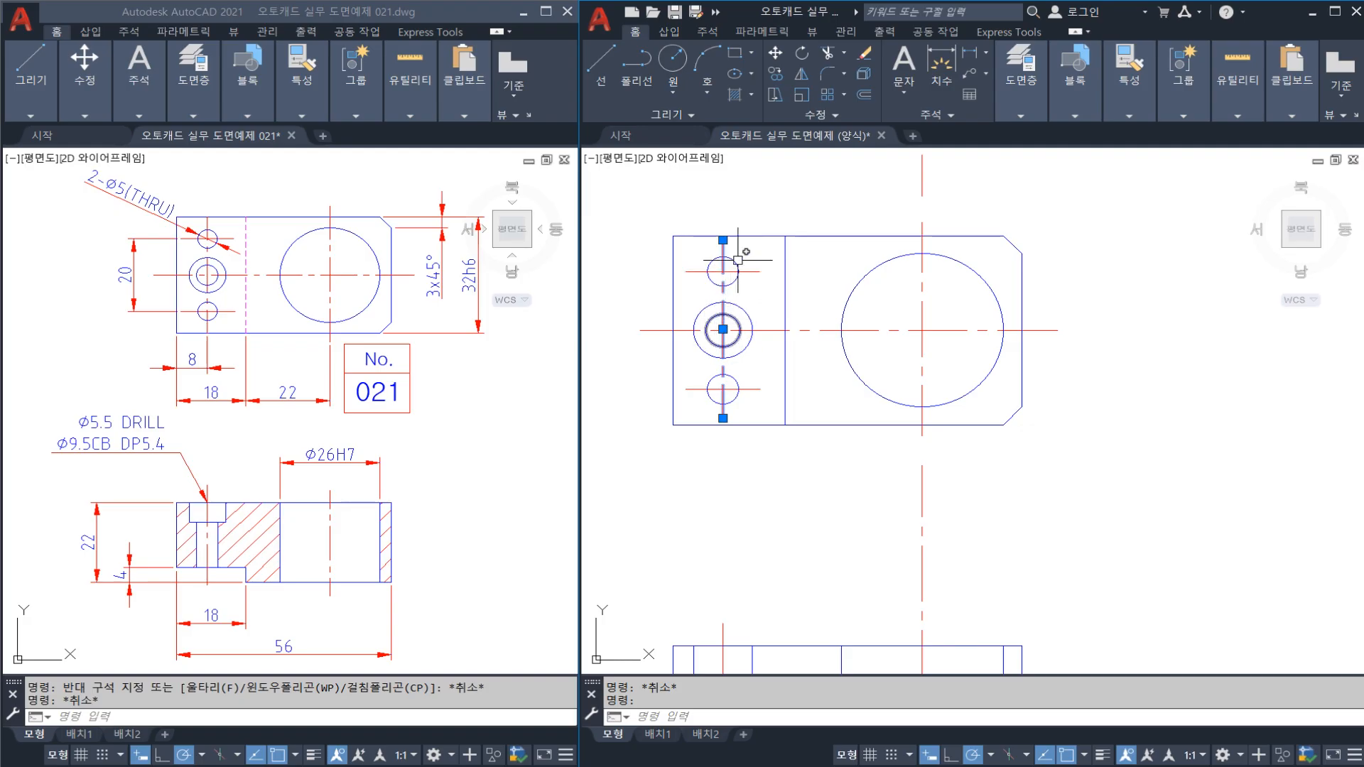
pyautogui.press('Escape')
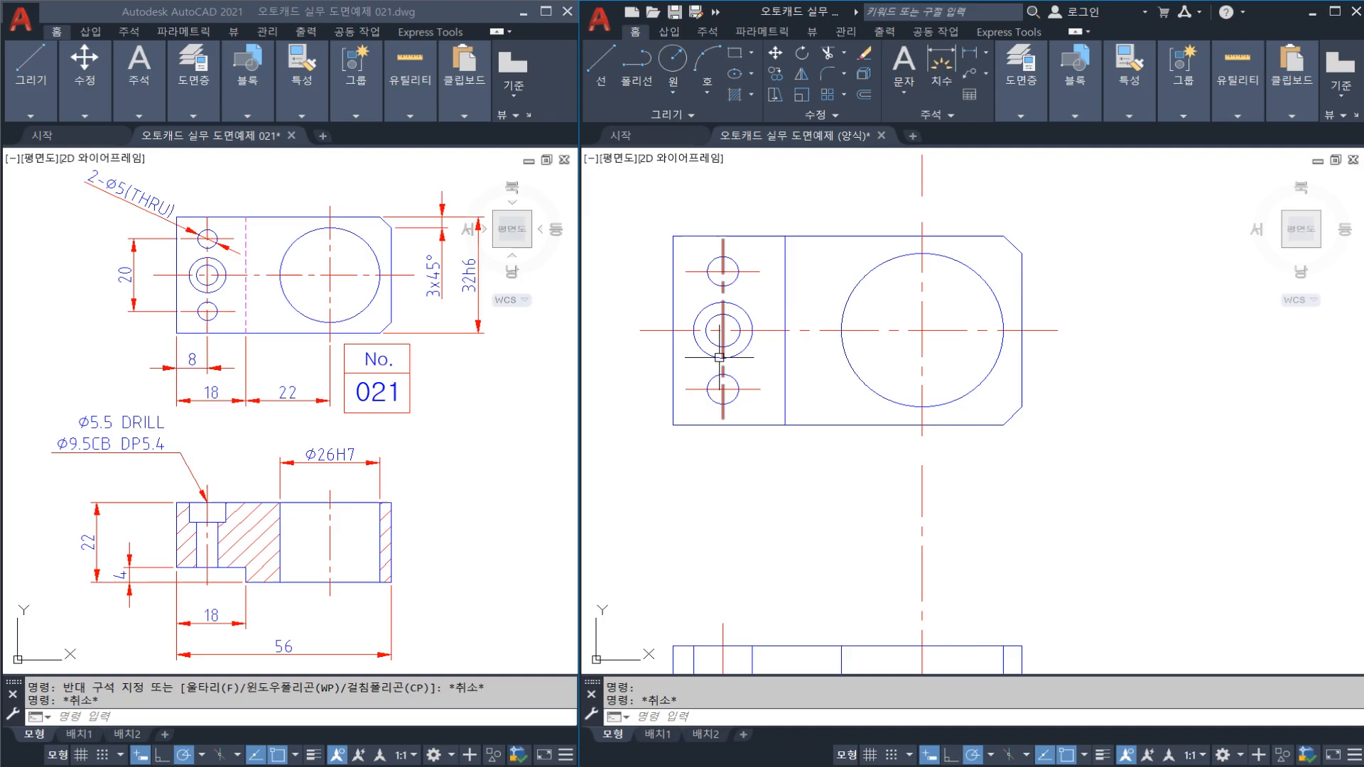
pyautogui.click(743, 272)
pyautogui.click(744, 389)
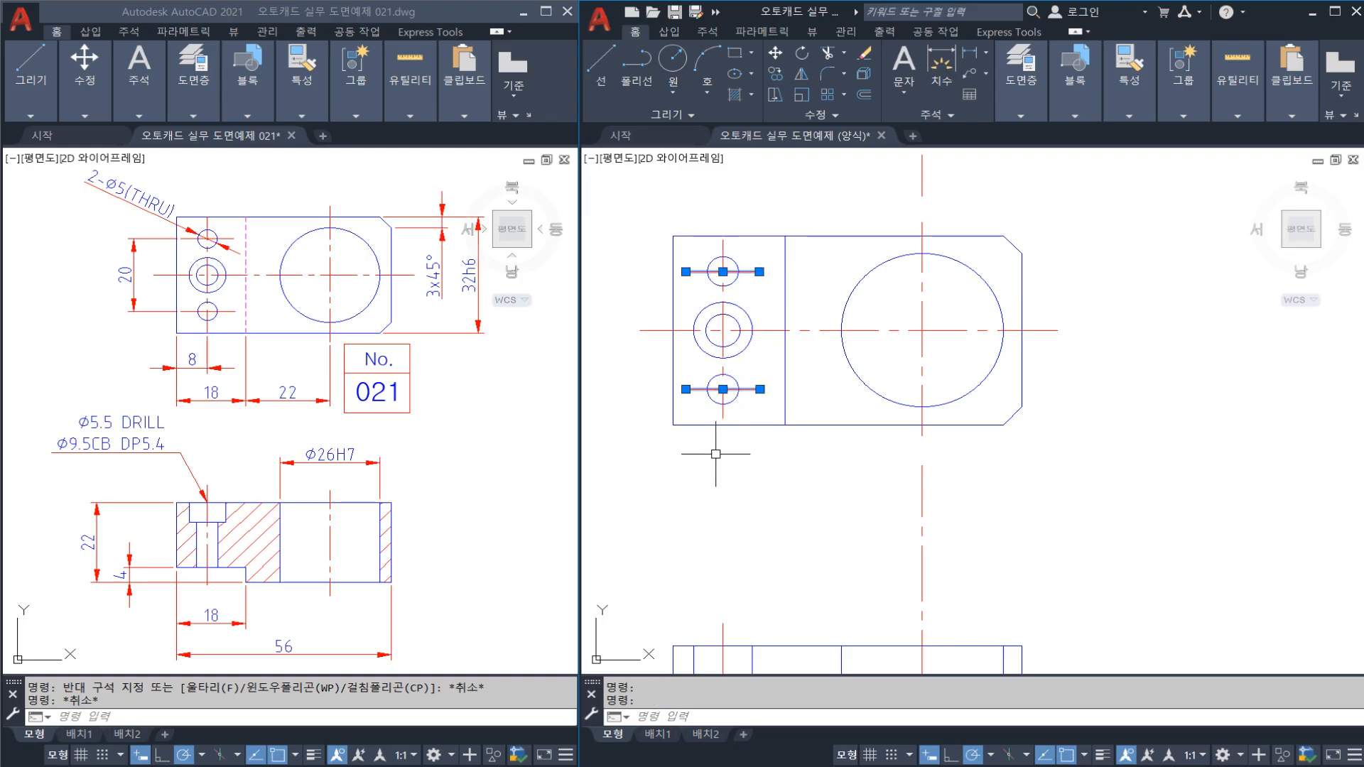
pyautogui.press('Escape')
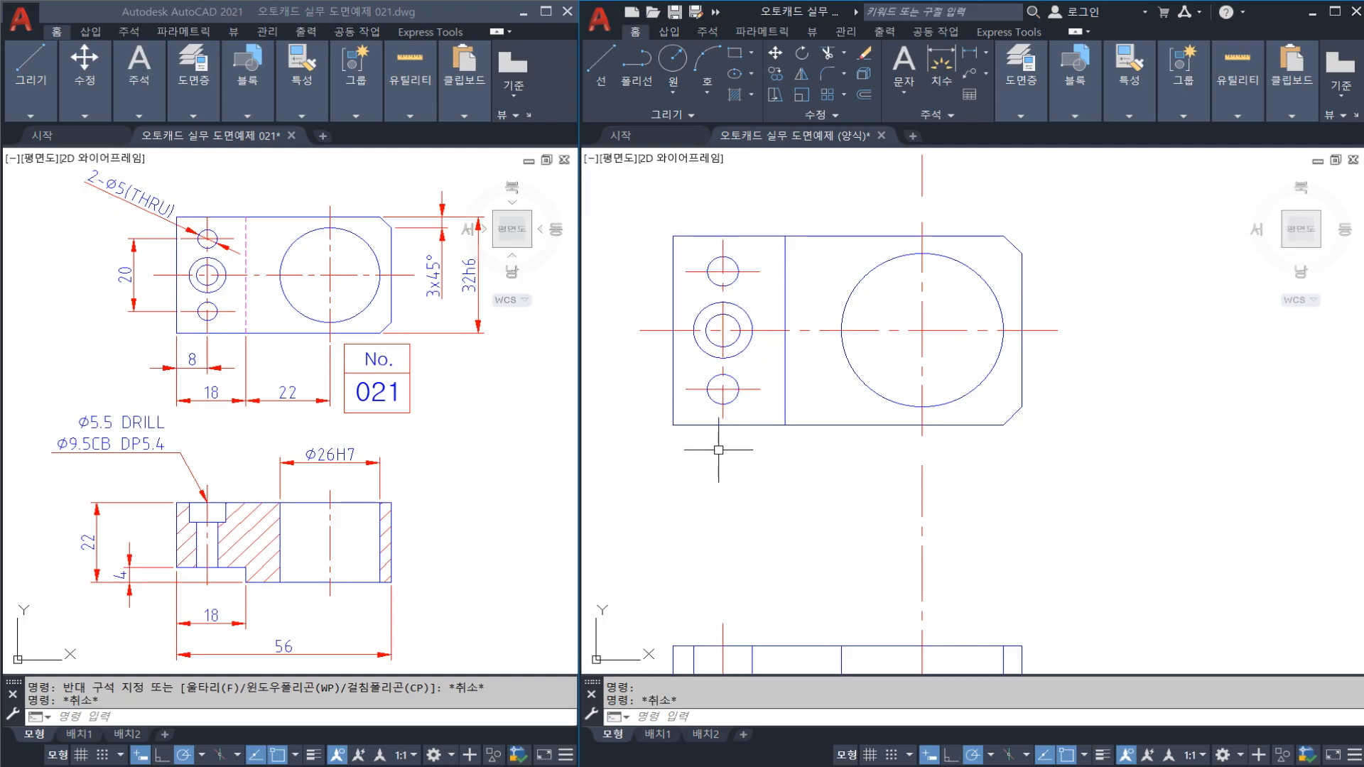
# Set the linetype scale of the small holes' shared vertical centre line and their two horizontal centre lines to 0.5
pyautogui.click(723, 409)
pyautogui.click(745, 389)
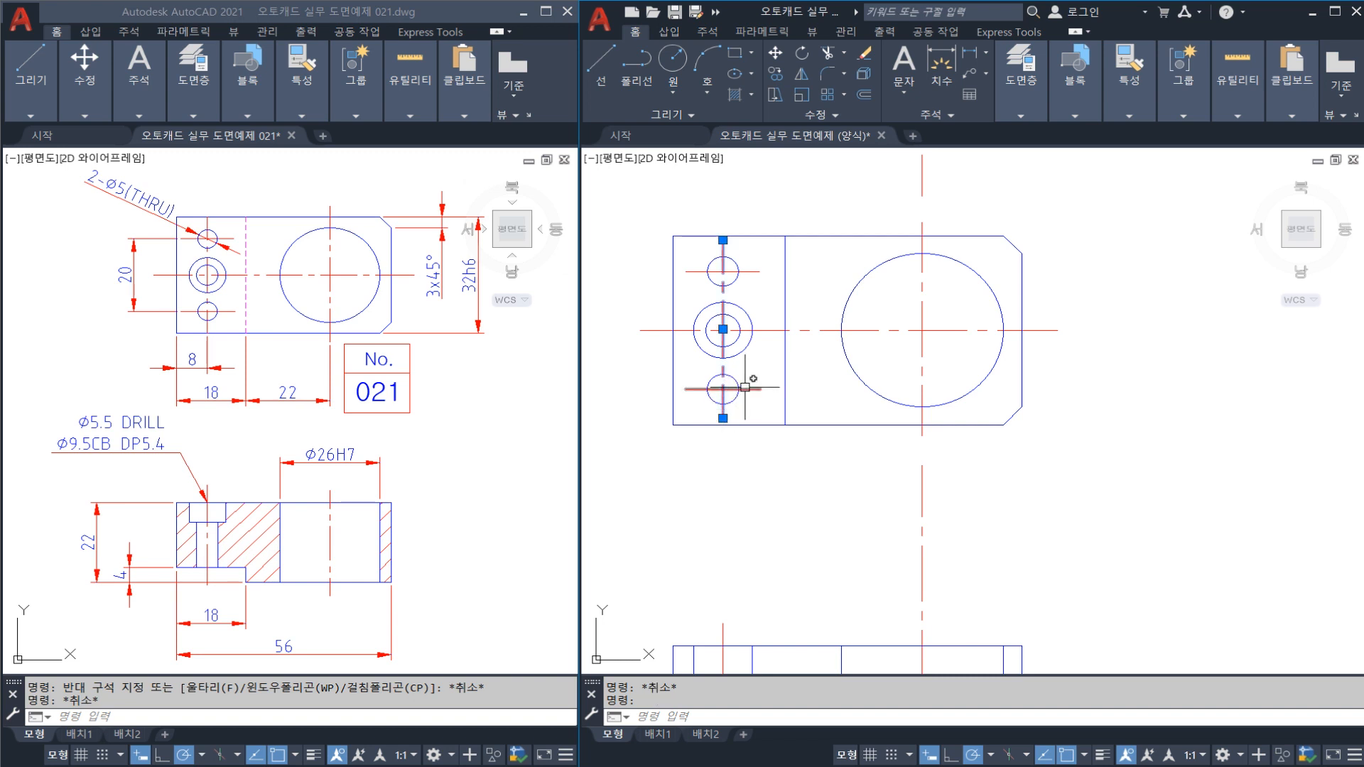
pyautogui.click(744, 272)
pyautogui.moveTo(759, 276)
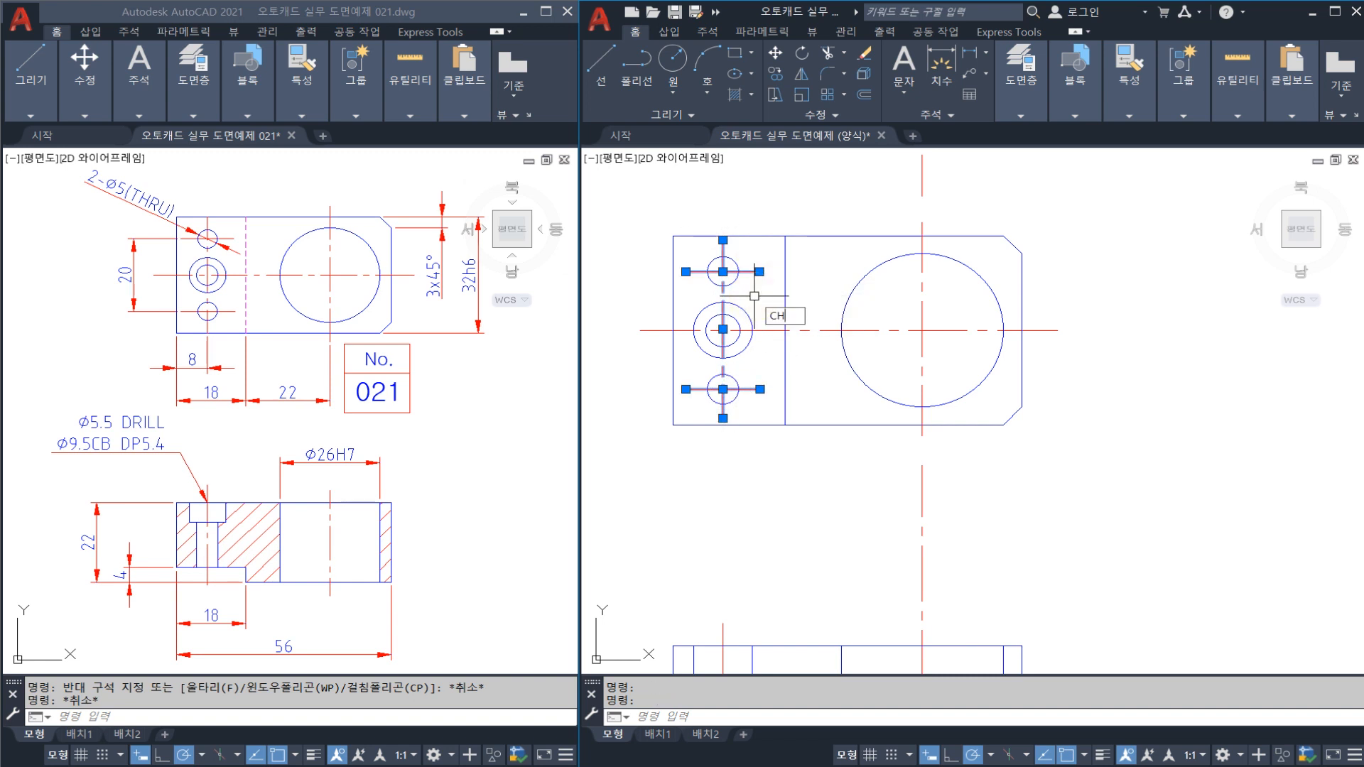
pyautogui.press('Return')
pyautogui.click(611, 387)
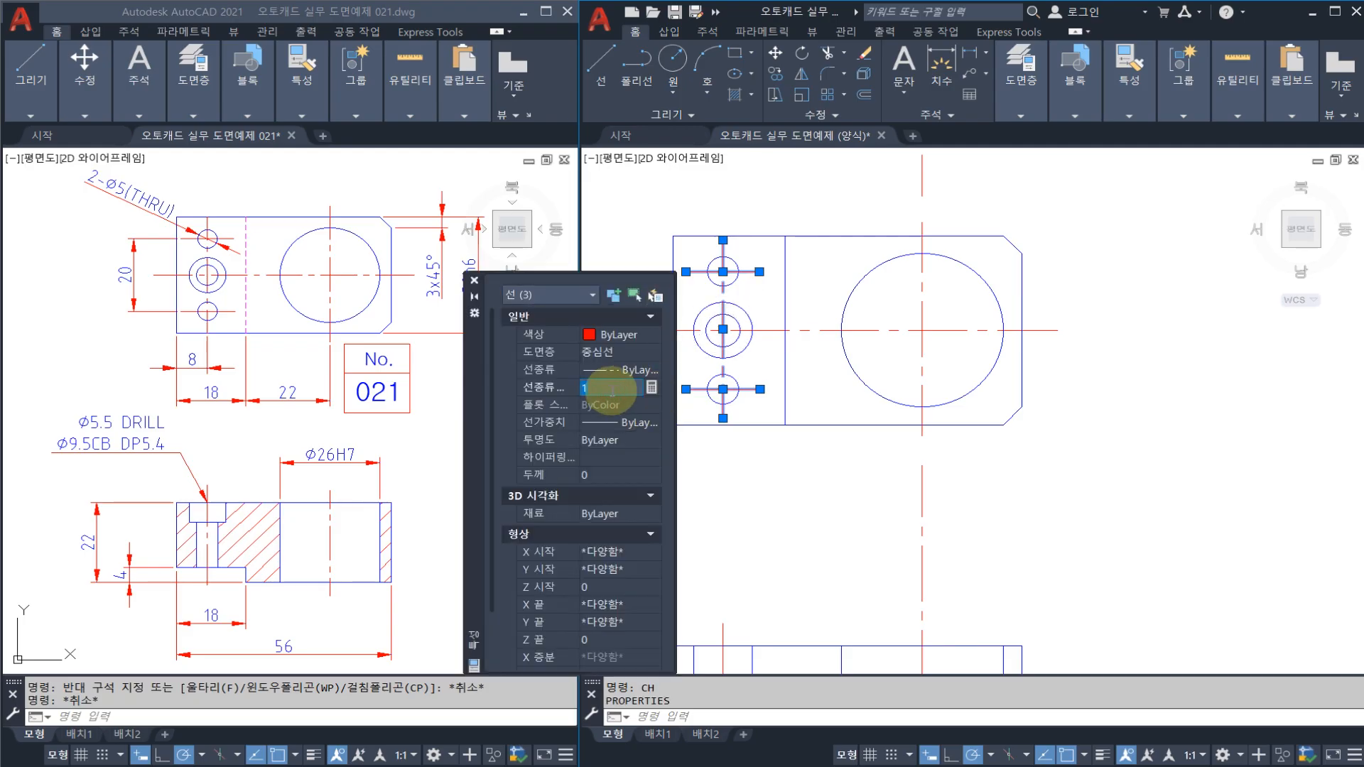
pyautogui.write('0.5')
pyautogui.press('Return')
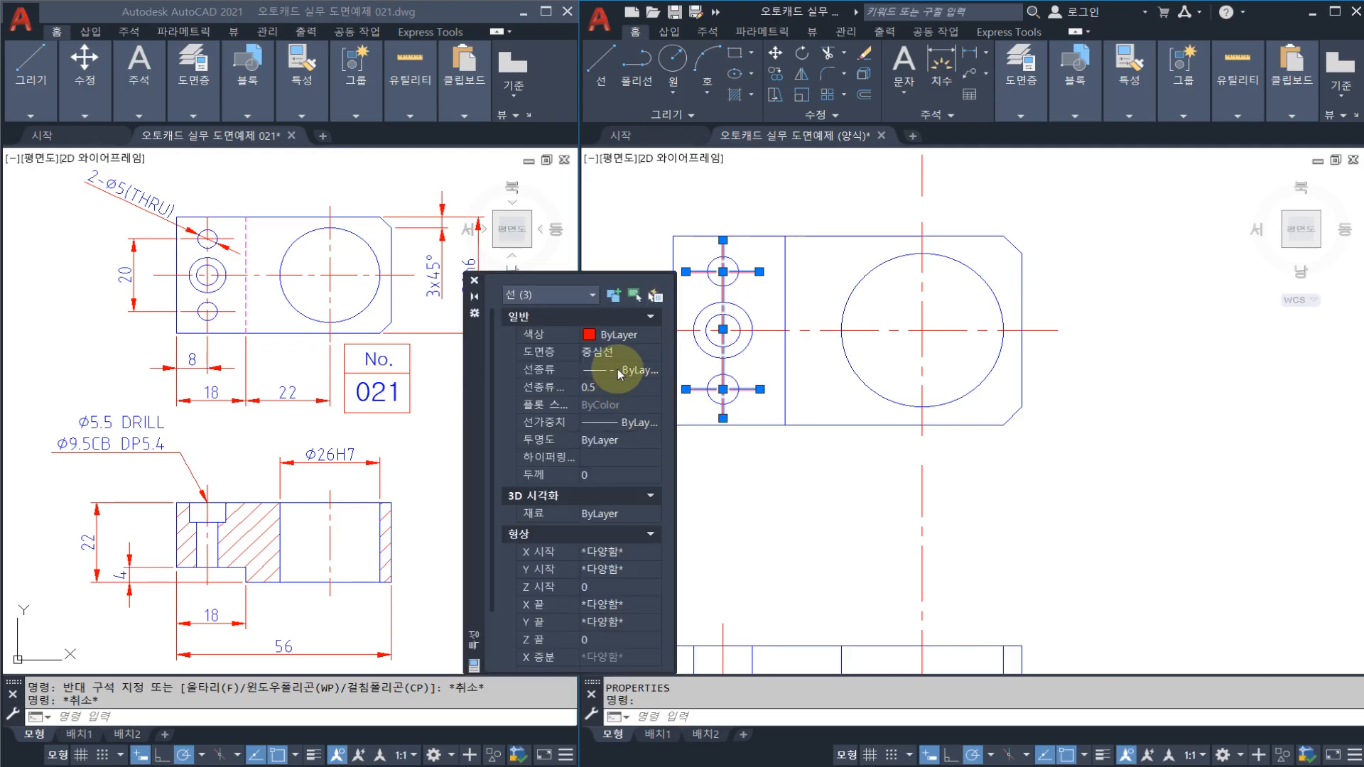
pyautogui.click(475, 283)
pyautogui.press('Escape')
pyautogui.press('Escape')
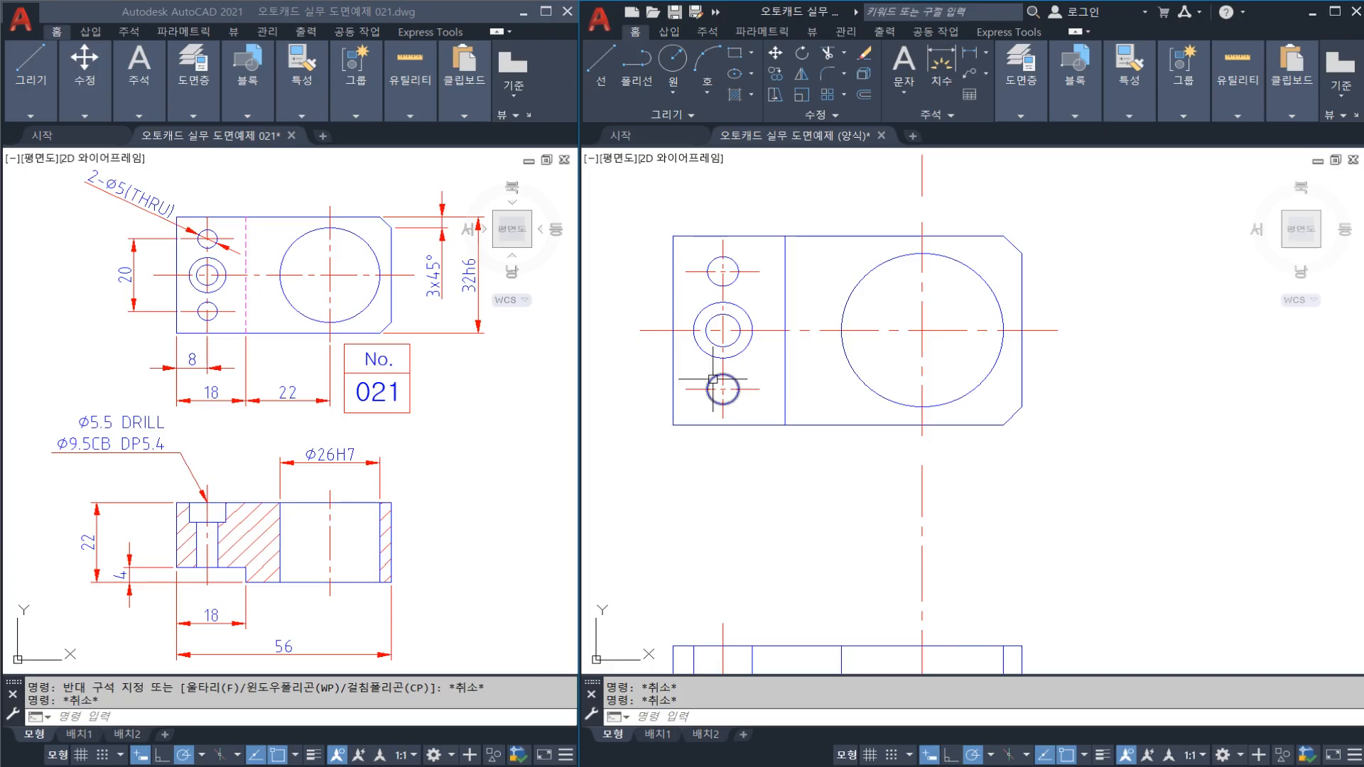
# Undo the linetype scale change on the three small-hole centre lines
pyautogui.click(774, 332)
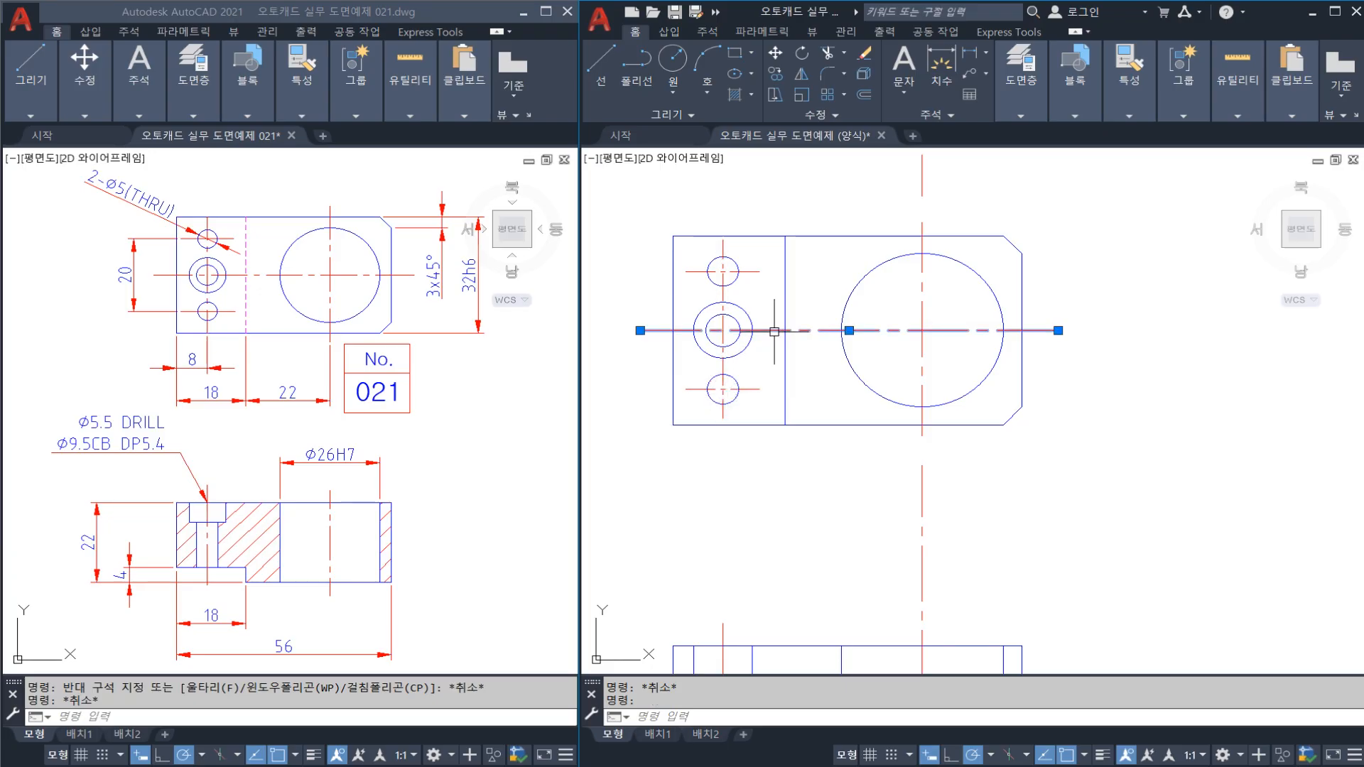
pyautogui.click(721, 339)
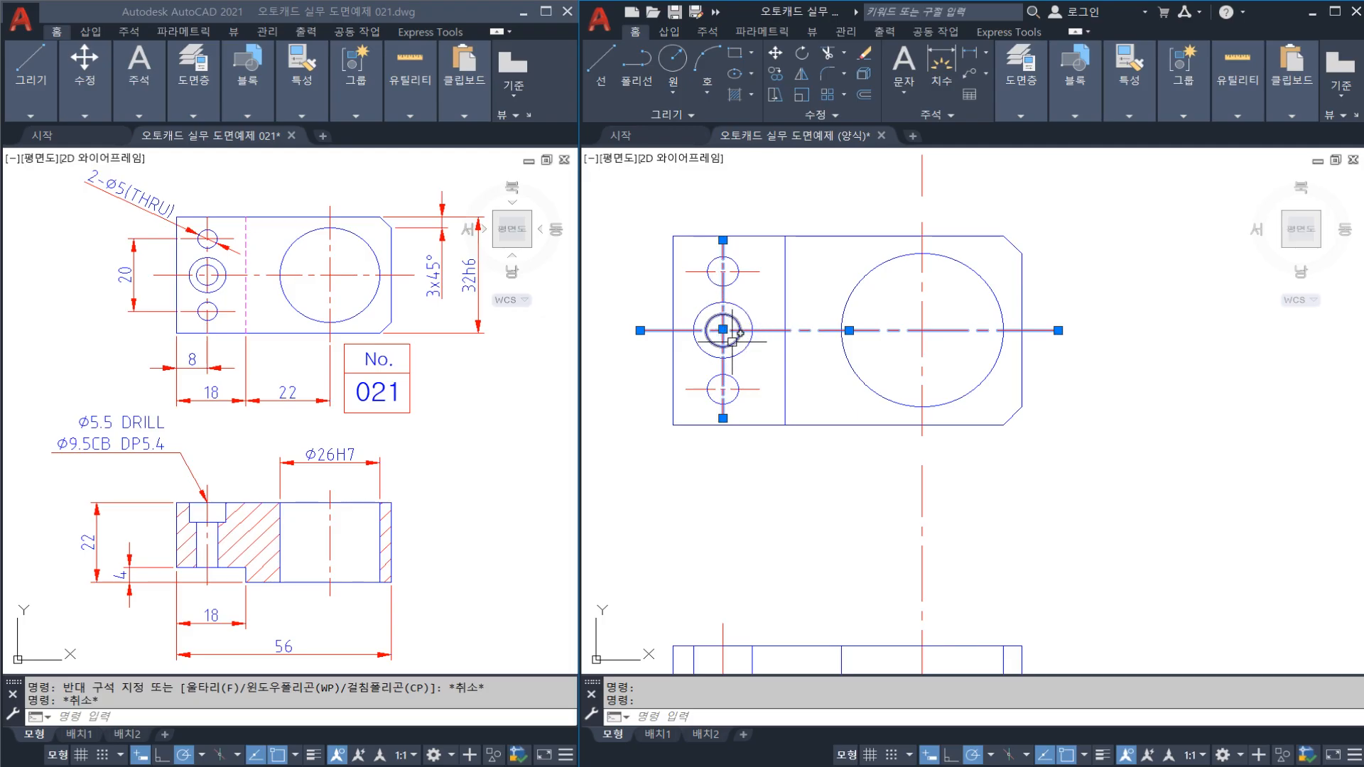
pyautogui.press('Escape')
pyautogui.press('Escape')
pyautogui.hotkey('ctrl', 'z')
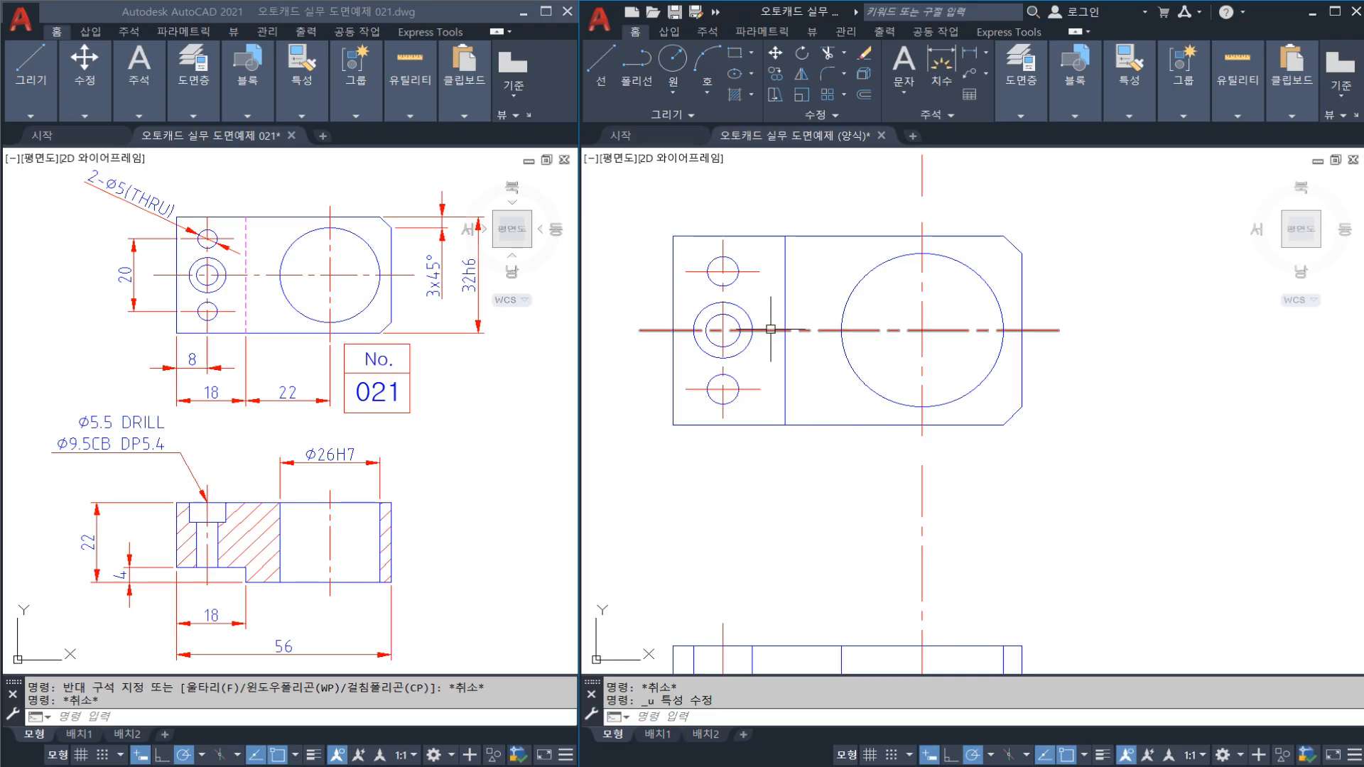
pyautogui.moveTo(771, 330)
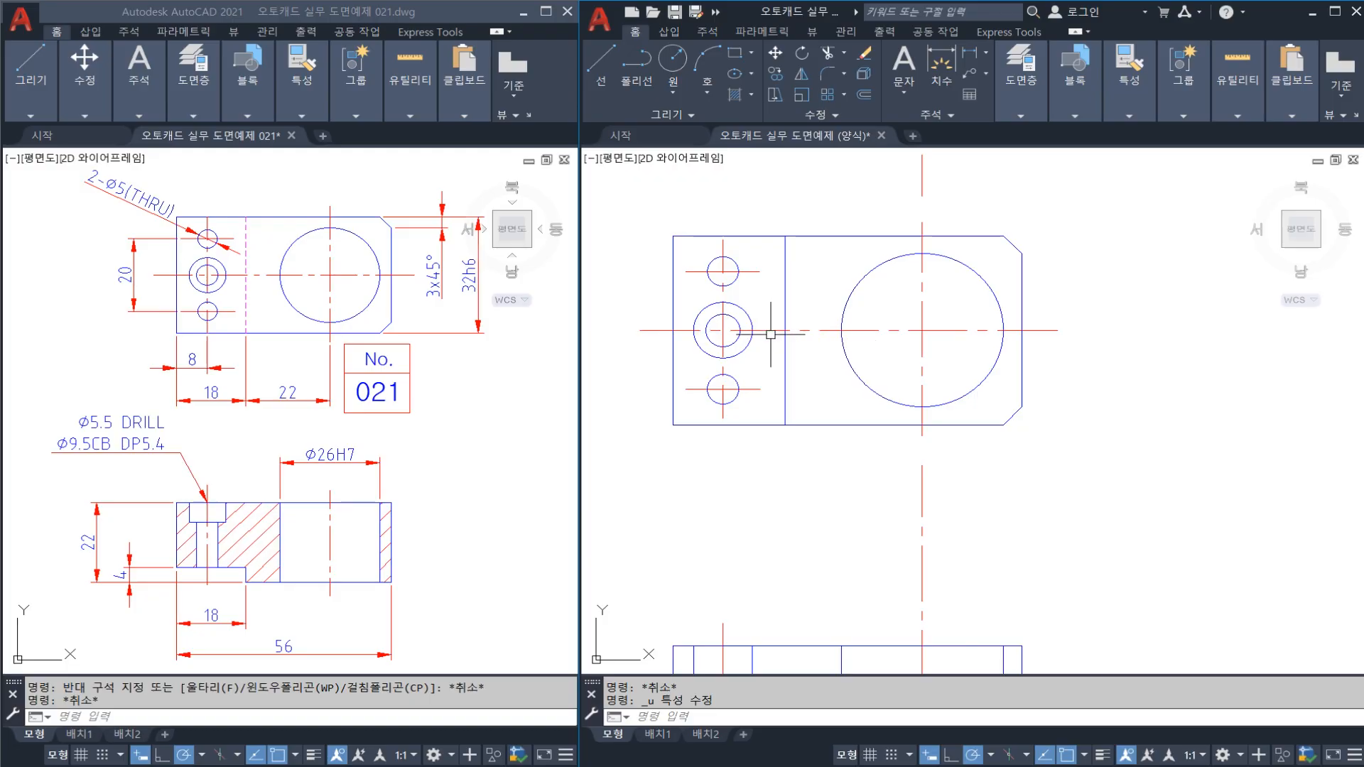
pyautogui.click(771, 331)
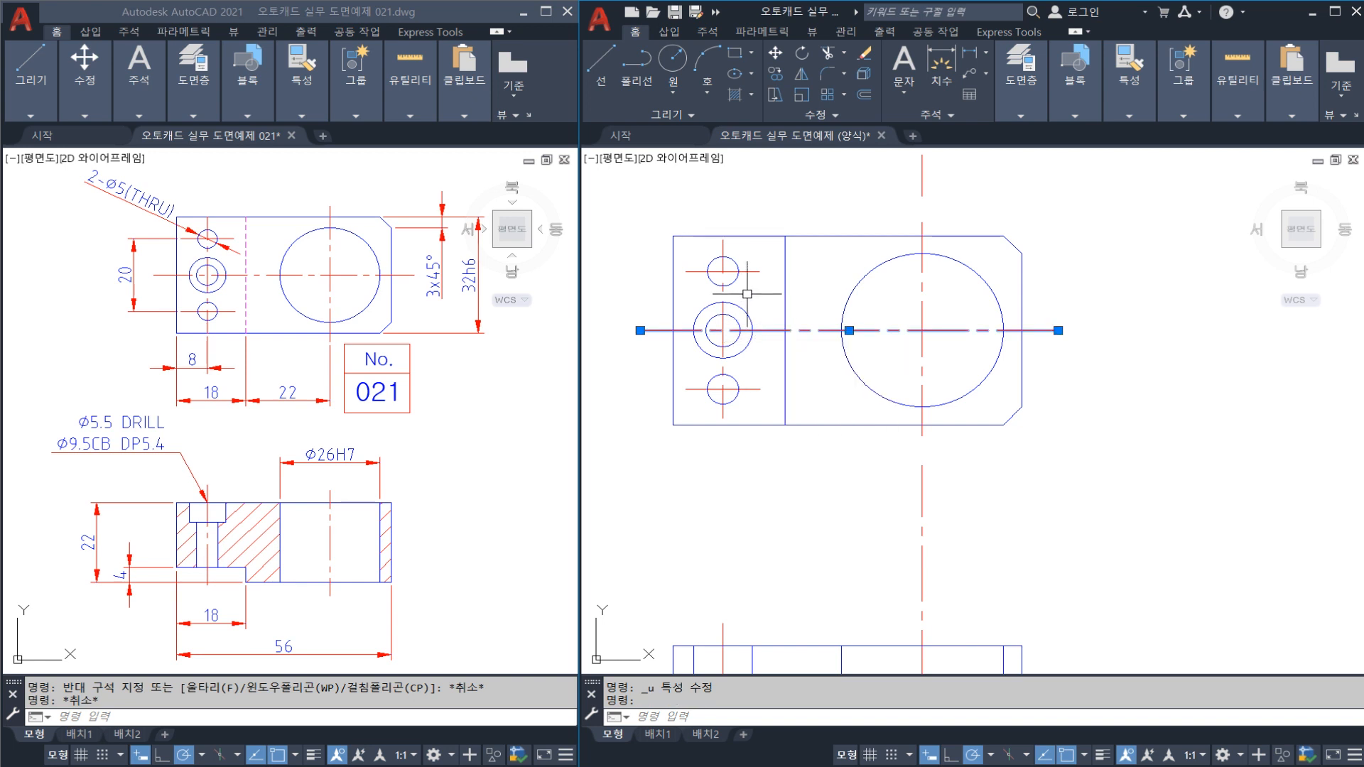
pyautogui.press('Escape')
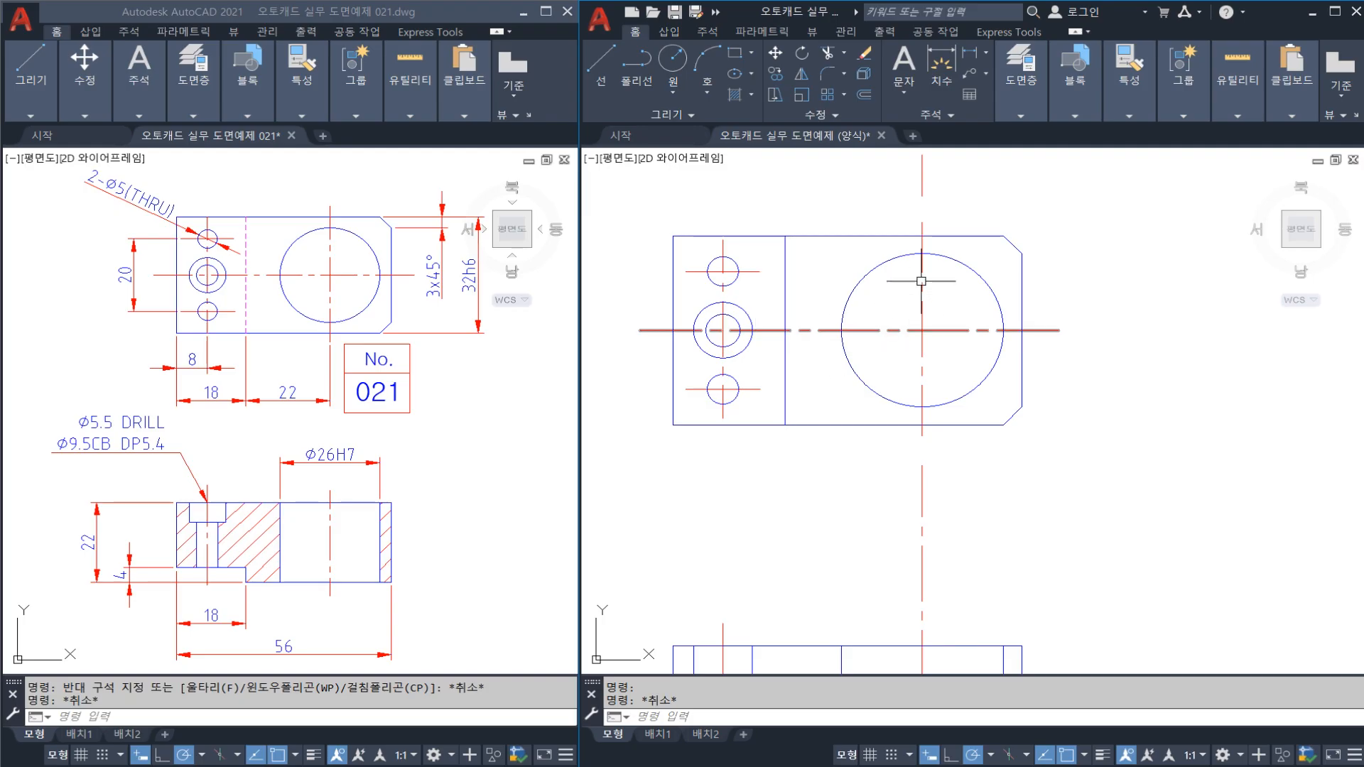
# Erase the leftover piece of the large hole's vertical centre line above the top view
pyautogui.click(922, 188)
pyautogui.write('E')
pyautogui.press('Return')
pyautogui.moveTo(932, 427); pyautogui.dragTo(927, 292, button='middle')
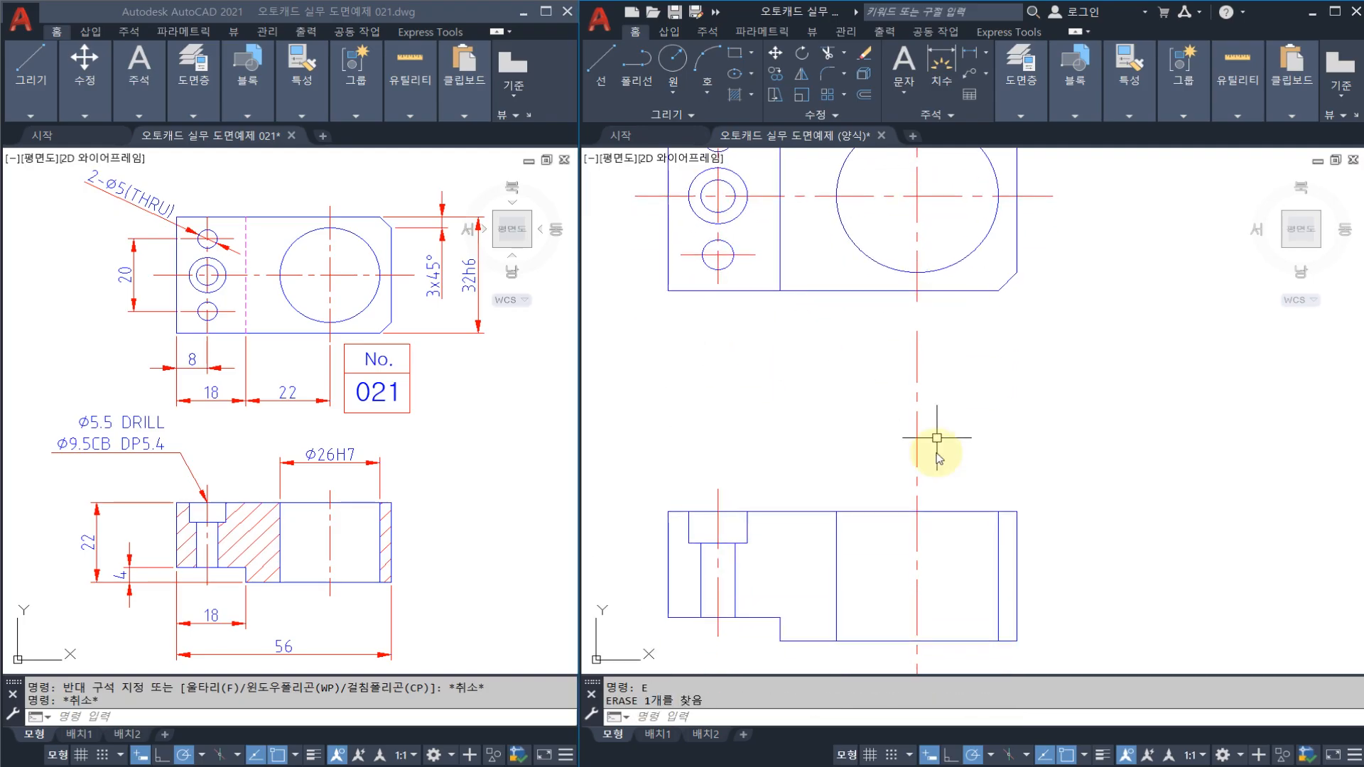
# Break the large hole's vertical centre line just above and just below the front view
pyautogui.write('br')
pyautogui.press('Return')
pyautogui.click(917, 496)
pyautogui.moveTo(919, 662); pyautogui.dragTo(913, 522, button='middle')
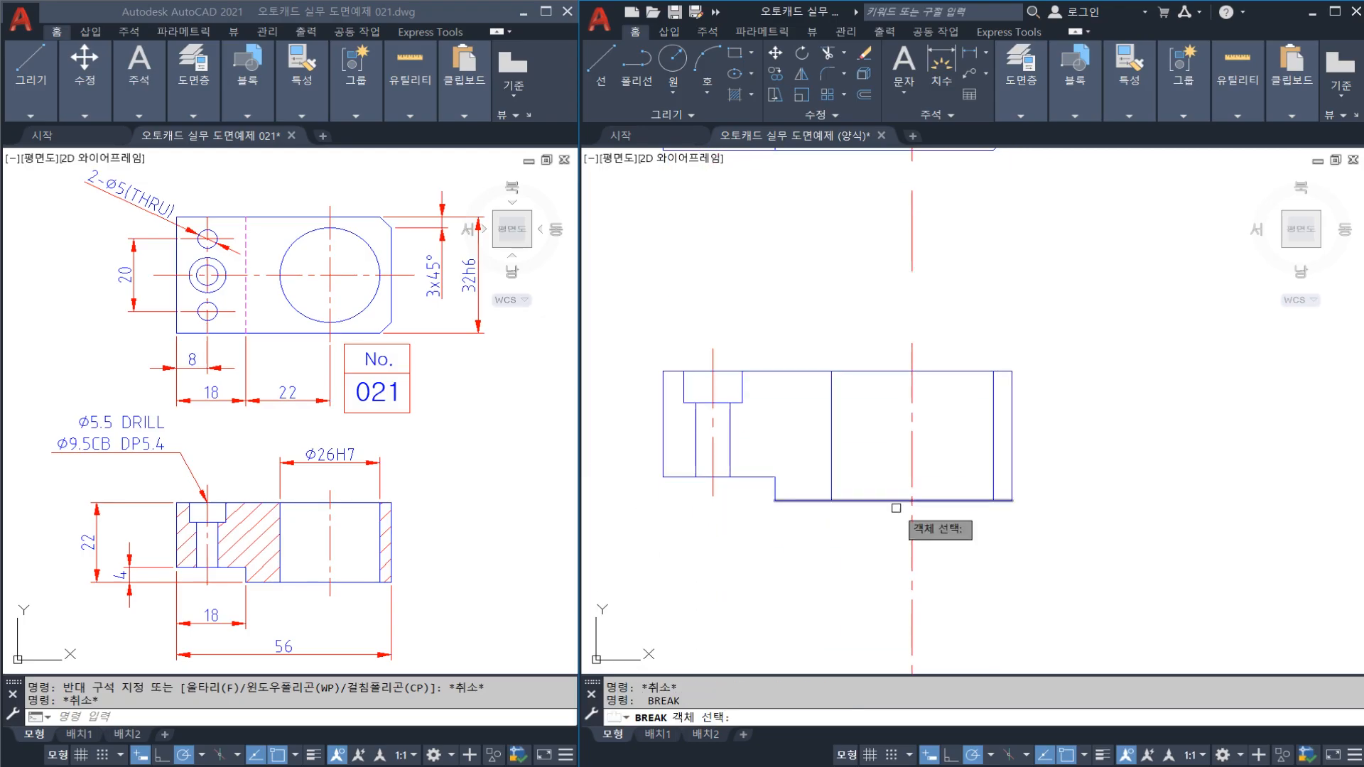
# Erase the leftover centre line pieces below the front view and between the two views
pyautogui.click(926, 571)
pyautogui.click(883, 526)
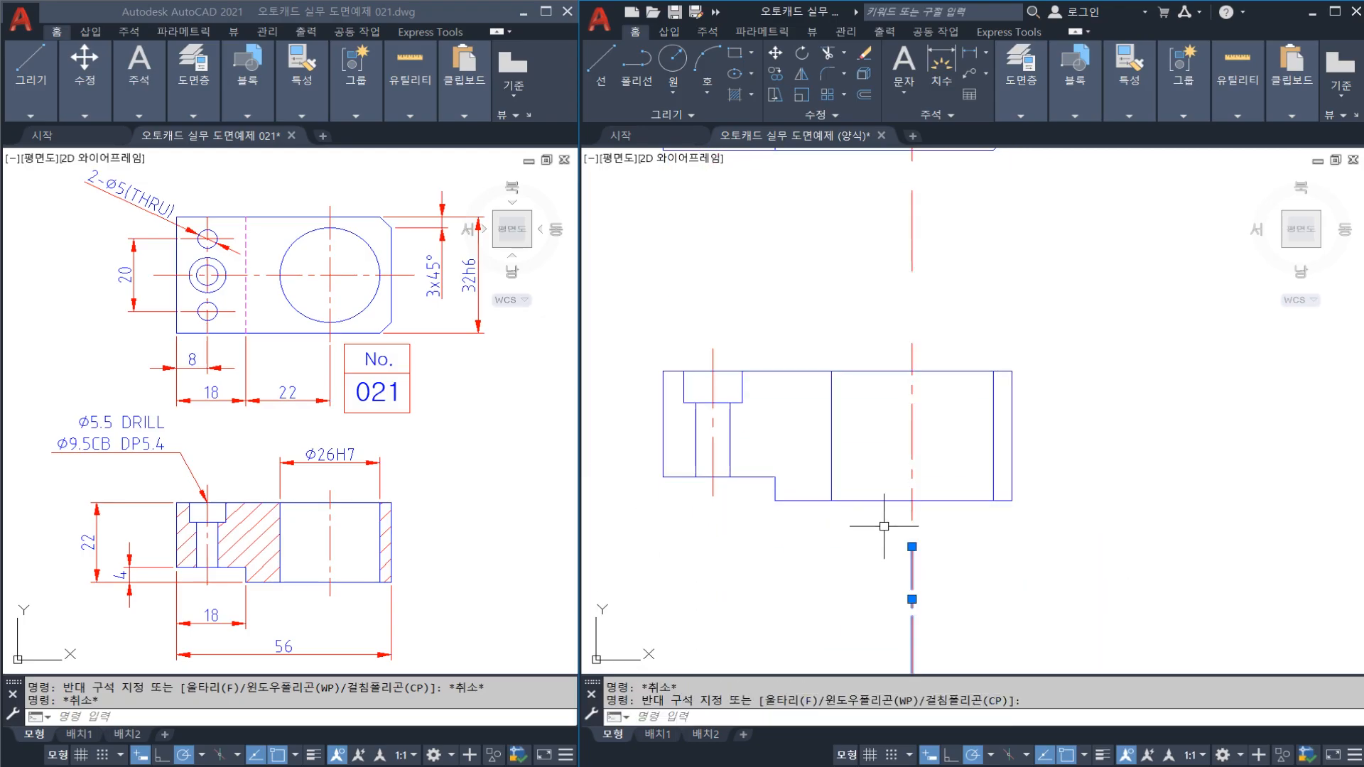
pyautogui.press('e')
pyautogui.press('Return')
pyautogui.click(950, 281)
pyautogui.click(855, 235)
pyautogui.press('e')
pyautogui.press('Return')
# Move the top view's vertical step line between the small holes and the large hole to the 숨은선 layer
pyautogui.scroll(-4, 737, 218)
pyautogui.moveTo(736, 218); pyautogui.dragTo(874, 388, button='middle')
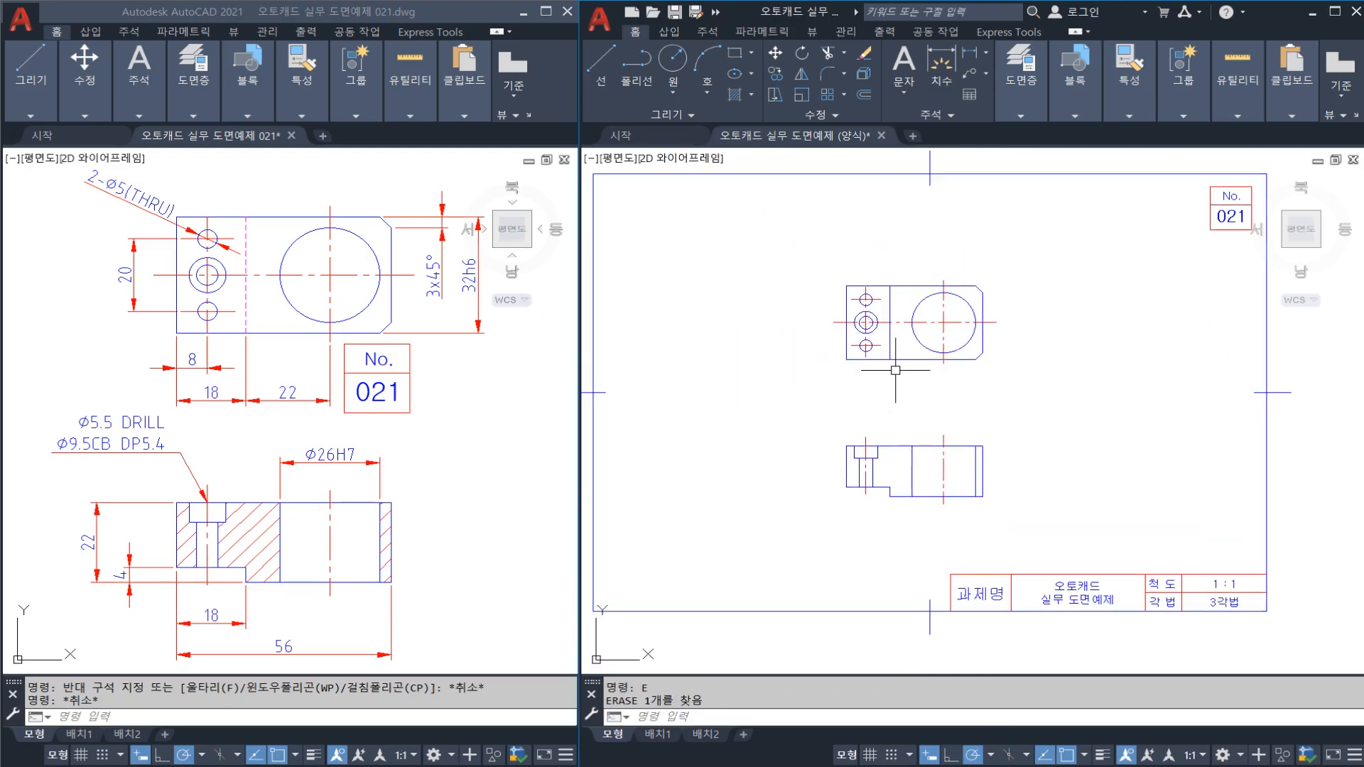
pyautogui.scroll(2, 913, 398)
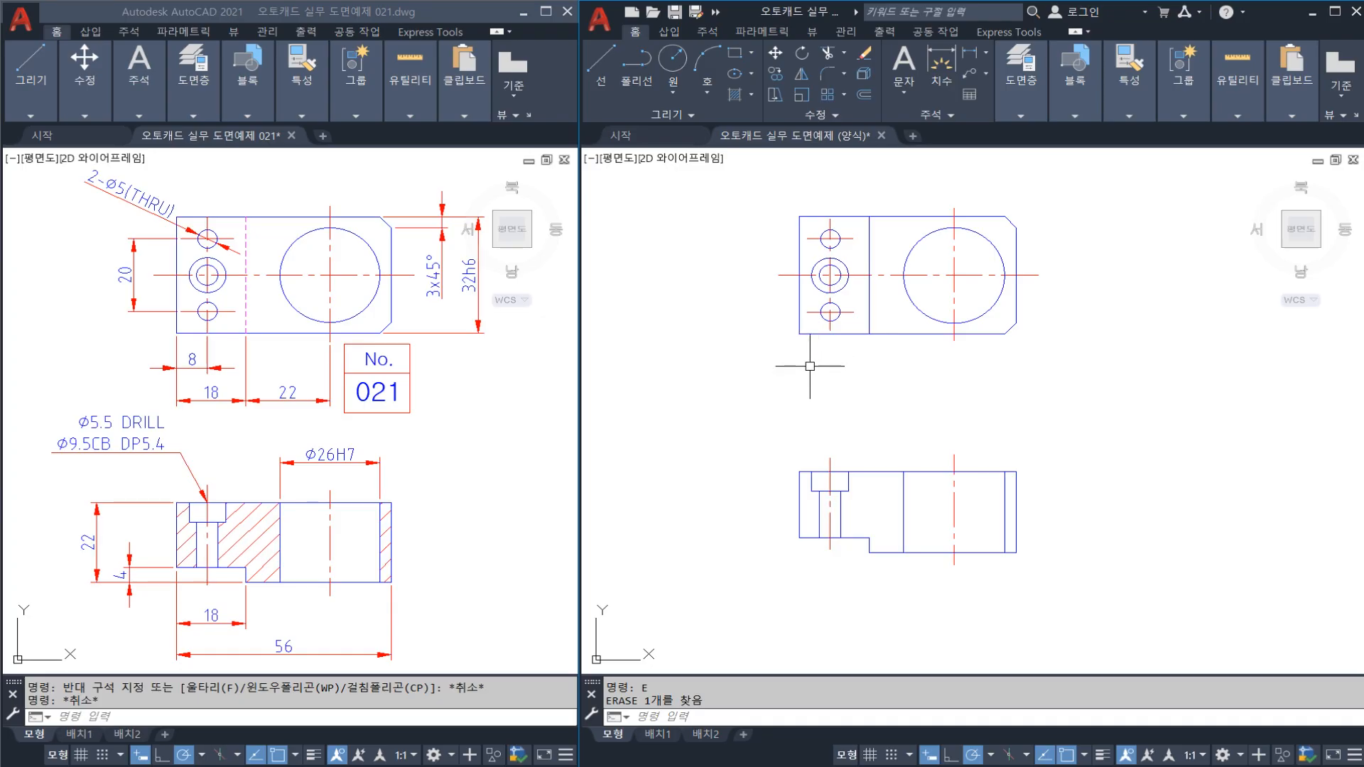
pyautogui.click(869, 313)
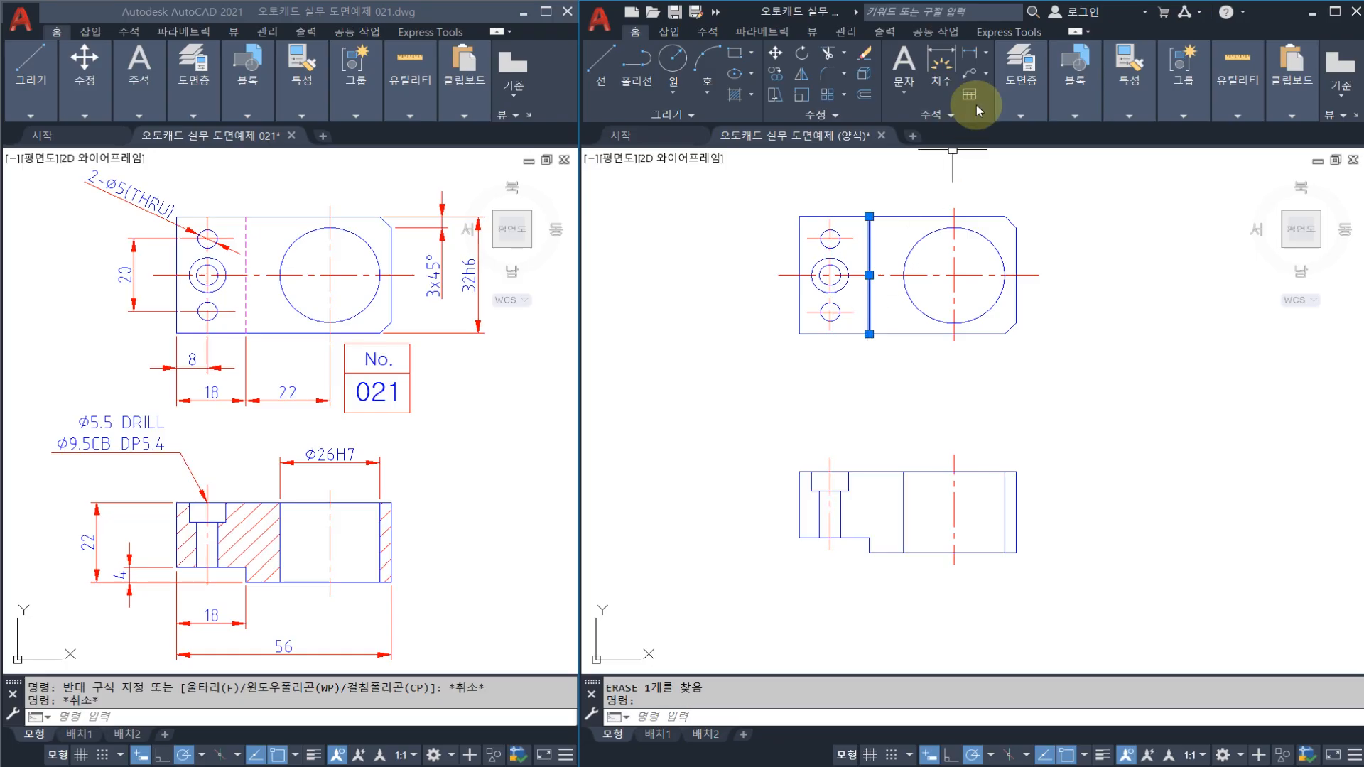
pyautogui.click(1019, 93)
pyautogui.click(1129, 135)
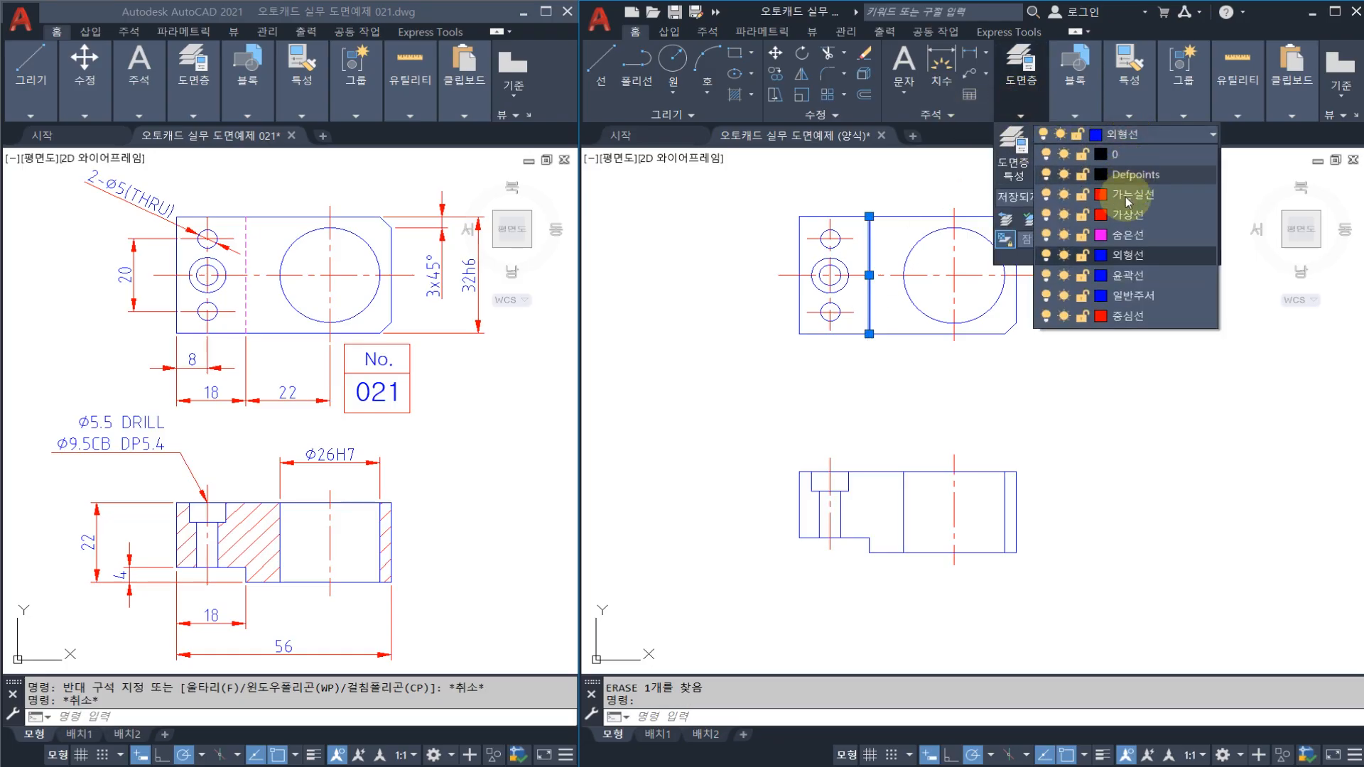
pyautogui.click(1128, 198)
pyautogui.press('Escape')
pyautogui.press('Escape')
pyautogui.moveTo(924, 297); pyautogui.dragTo(882, 305, button='middle')
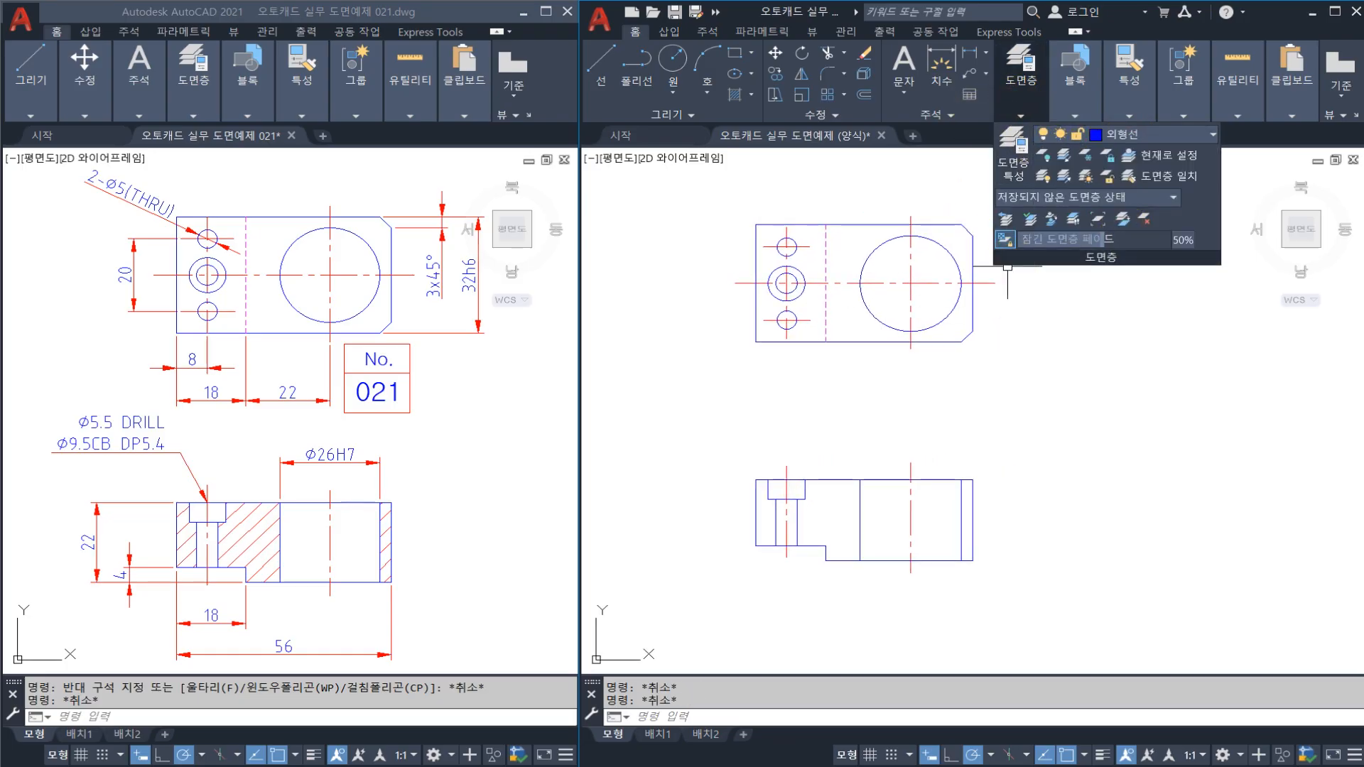
pyautogui.click(1014, 328)
pyautogui.press('Escape')
pyautogui.press('Escape')
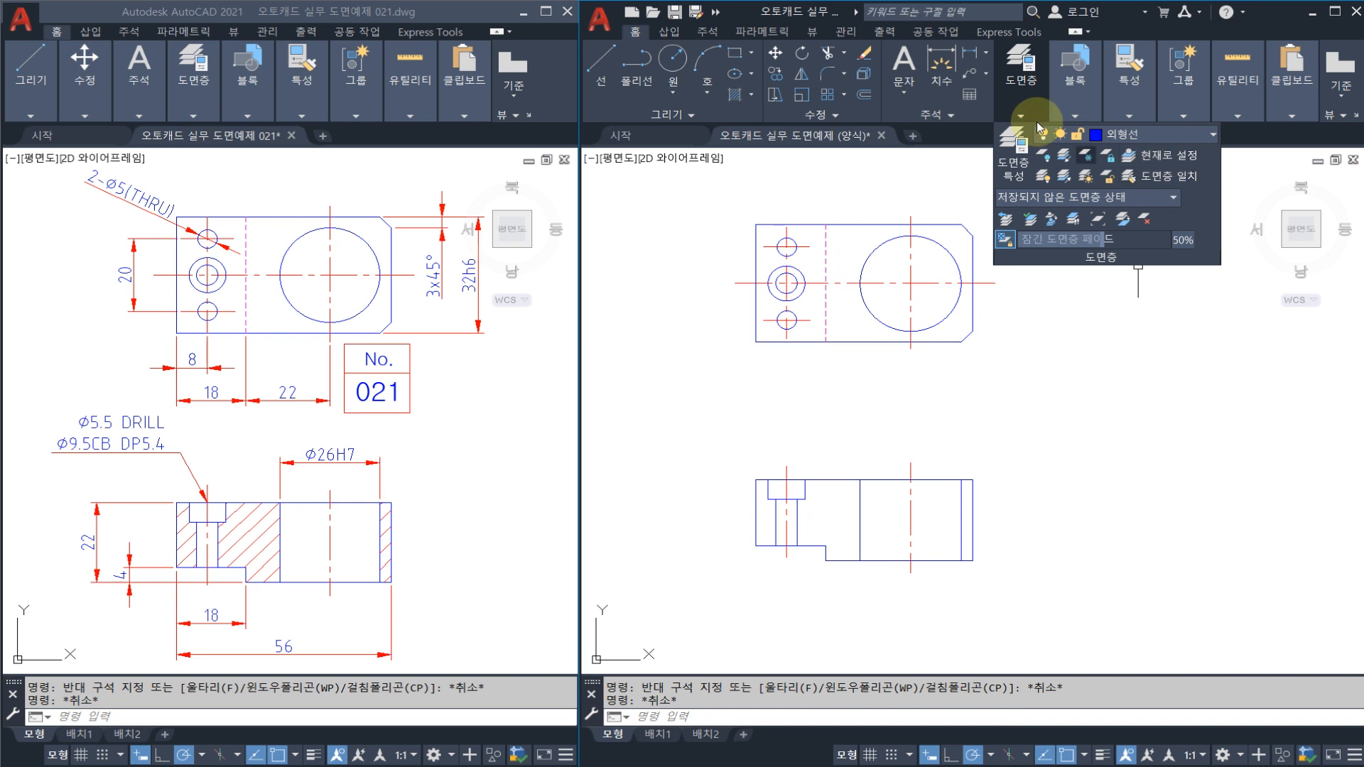
# Save the drawing
pyautogui.click(1045, 377)
pyautogui.press('Escape')
pyautogui.write('R')
pyautogui.moveTo(950, 387)
pyautogui.mouseDown(button='middle')
pyautogui.moveTo(878, 418)
pyautogui.moveTo(902, 417)
pyautogui.mouseUp(button='middle')
pyautogui.write('E')
pyautogui.press('Return')
pyautogui.press('Escape')
pyautogui.hotkey('ctrl', 's')
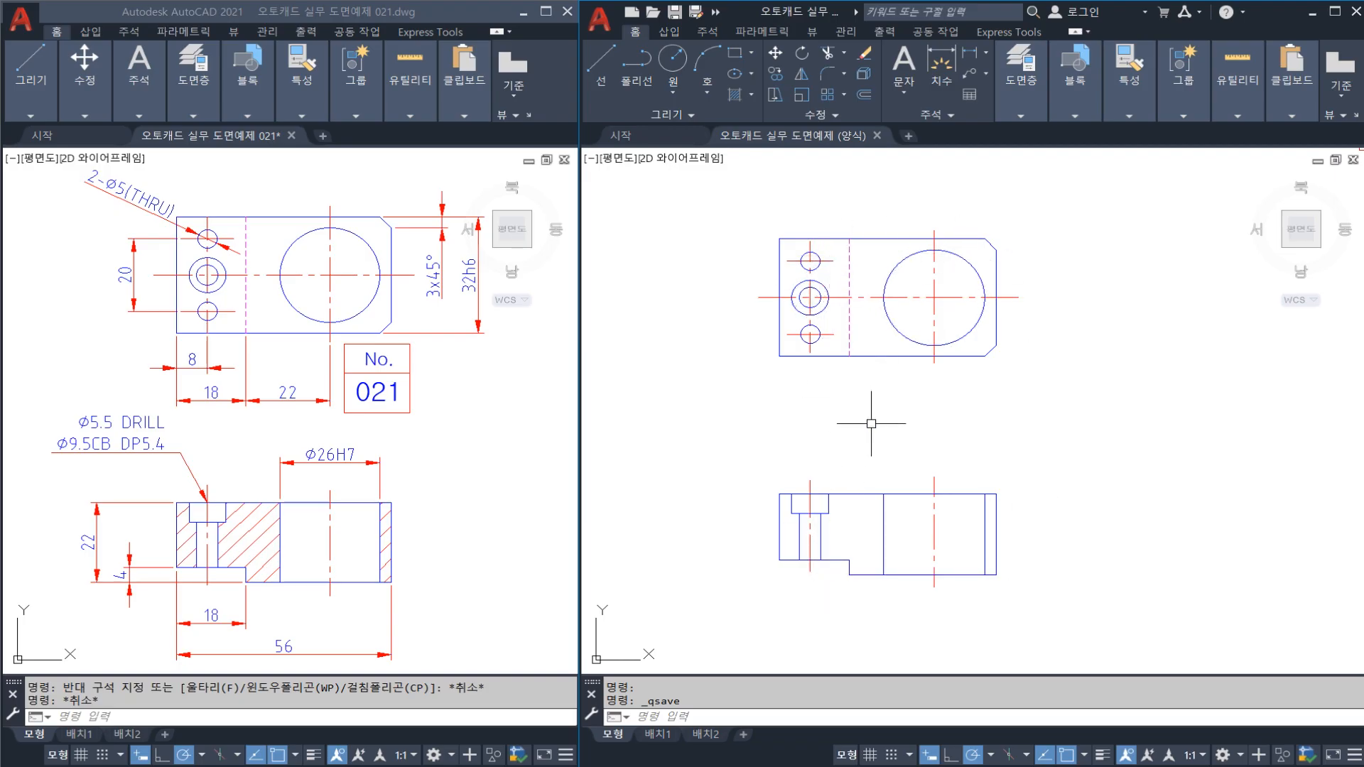
# Hatch the front view's cut areas beside the counterbored hole and the large bore with diagonal lines at scale 1, angle 0, and save
pyautogui.write('h')
pyautogui.press('Return')
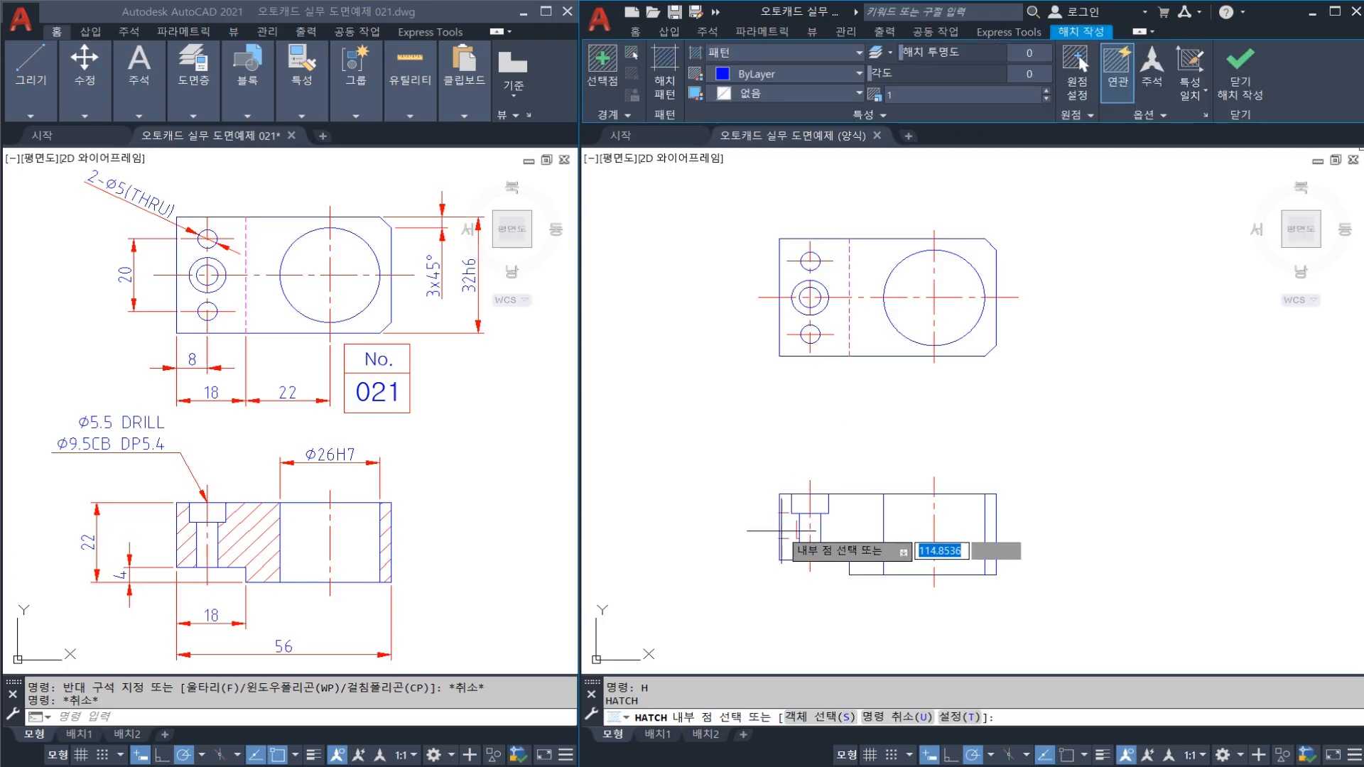
pyautogui.click(852, 523)
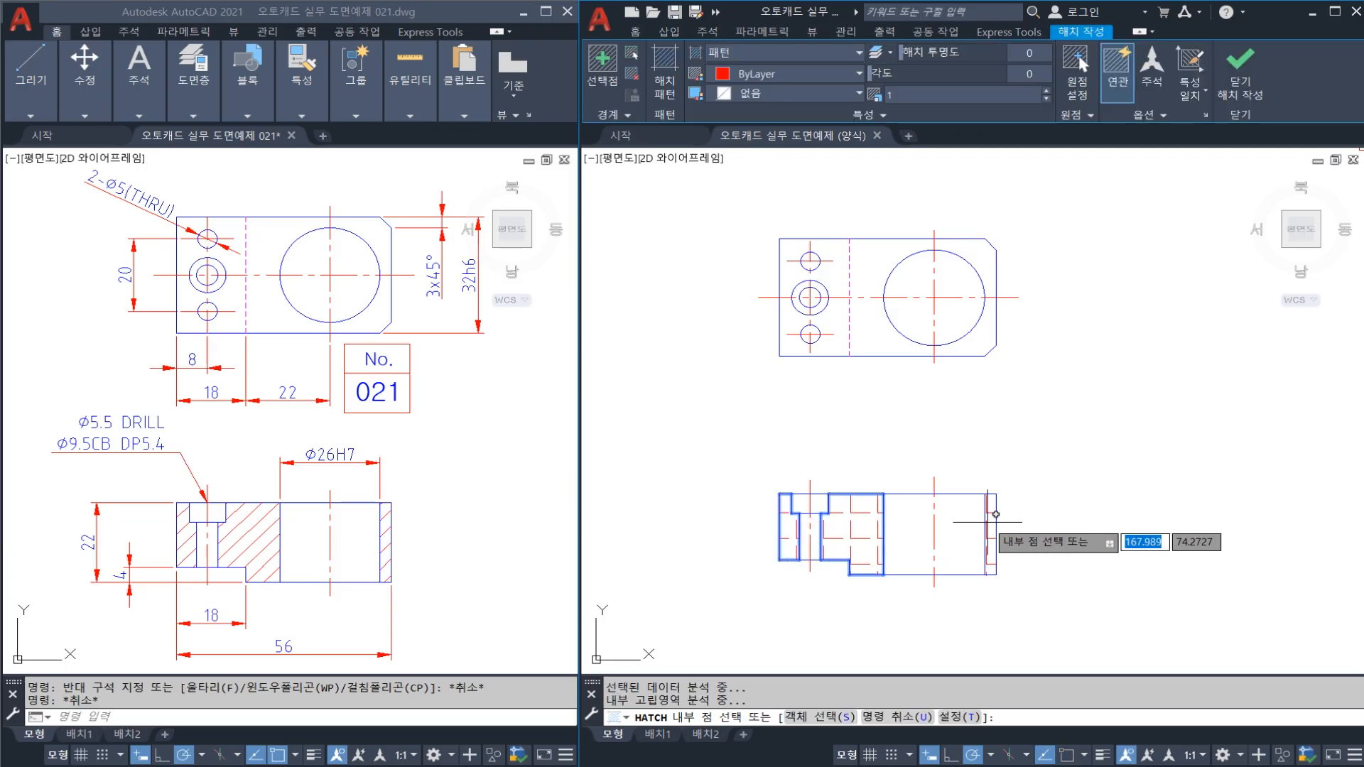
pyautogui.click(989, 522)
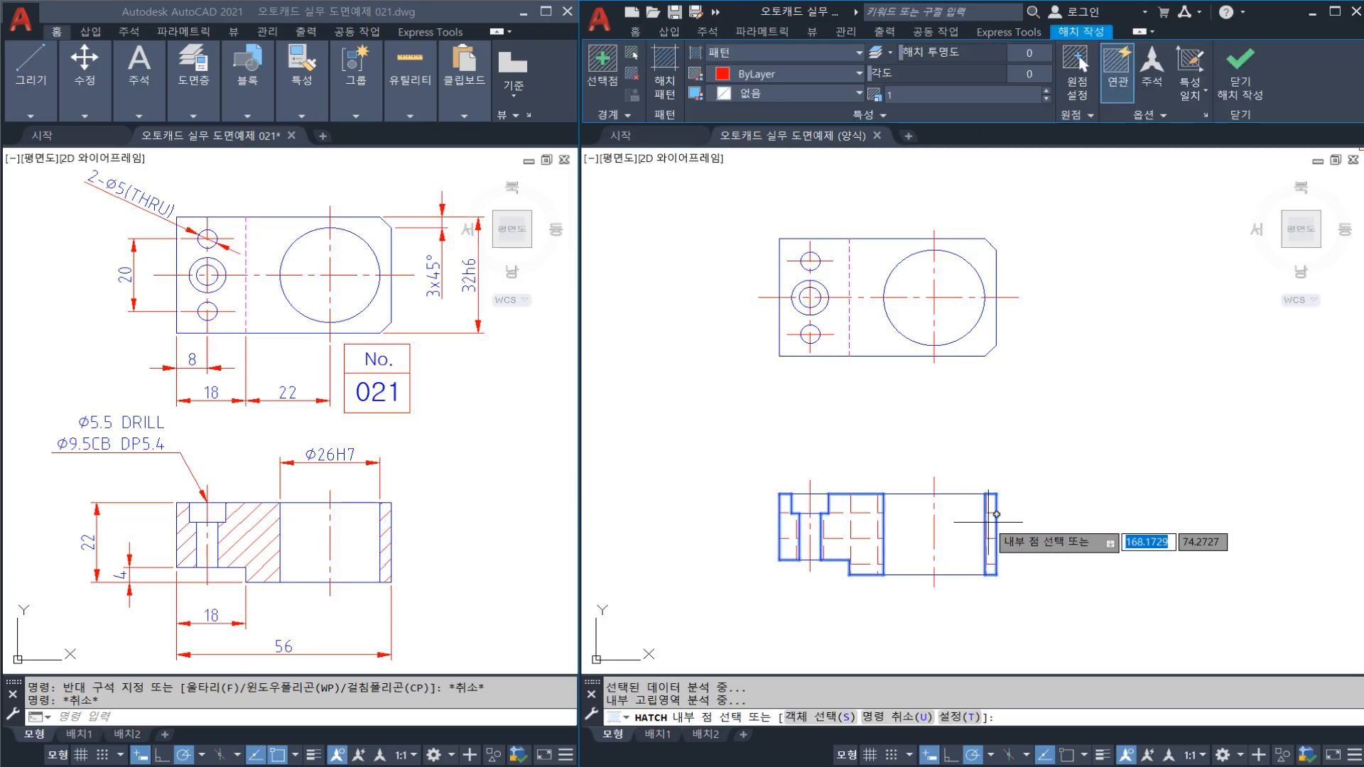
pyautogui.click(678, 85)
pyautogui.click(808, 138)
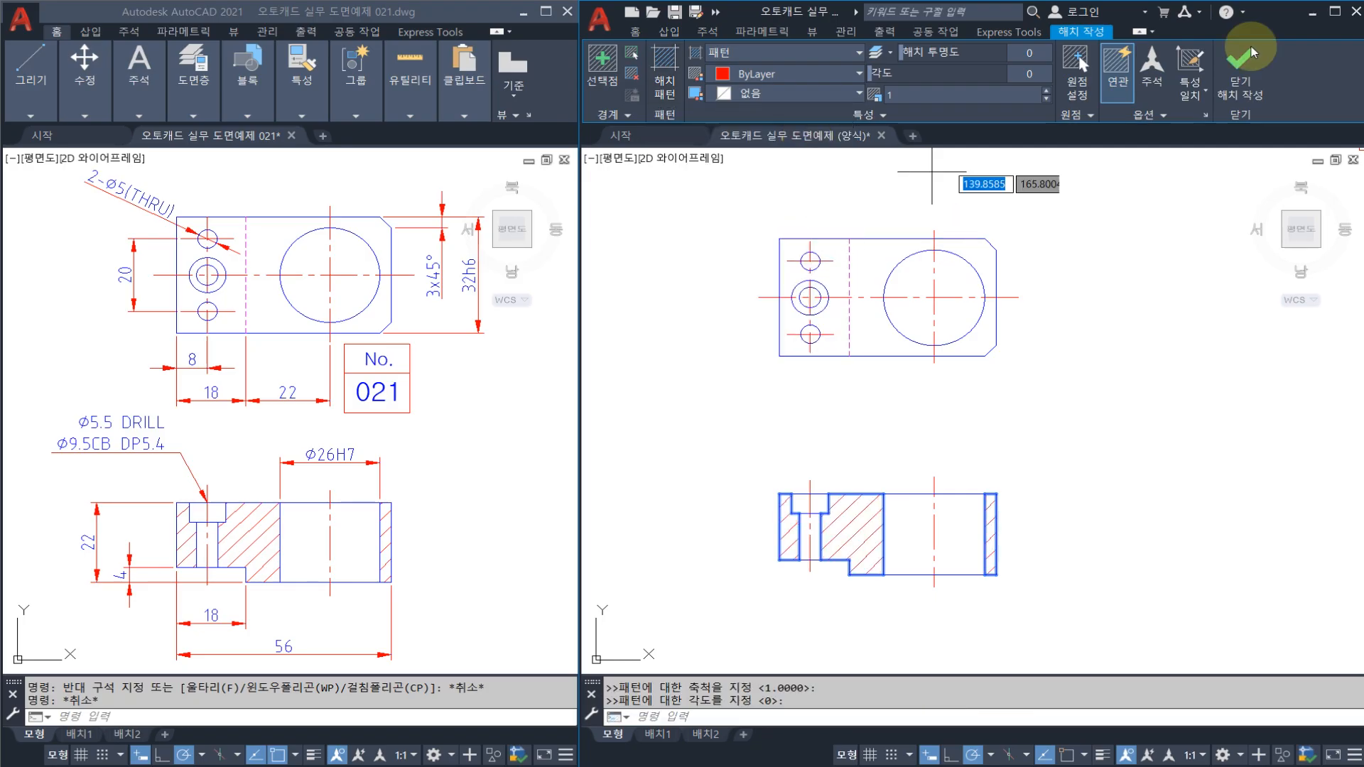
pyautogui.press('Return')
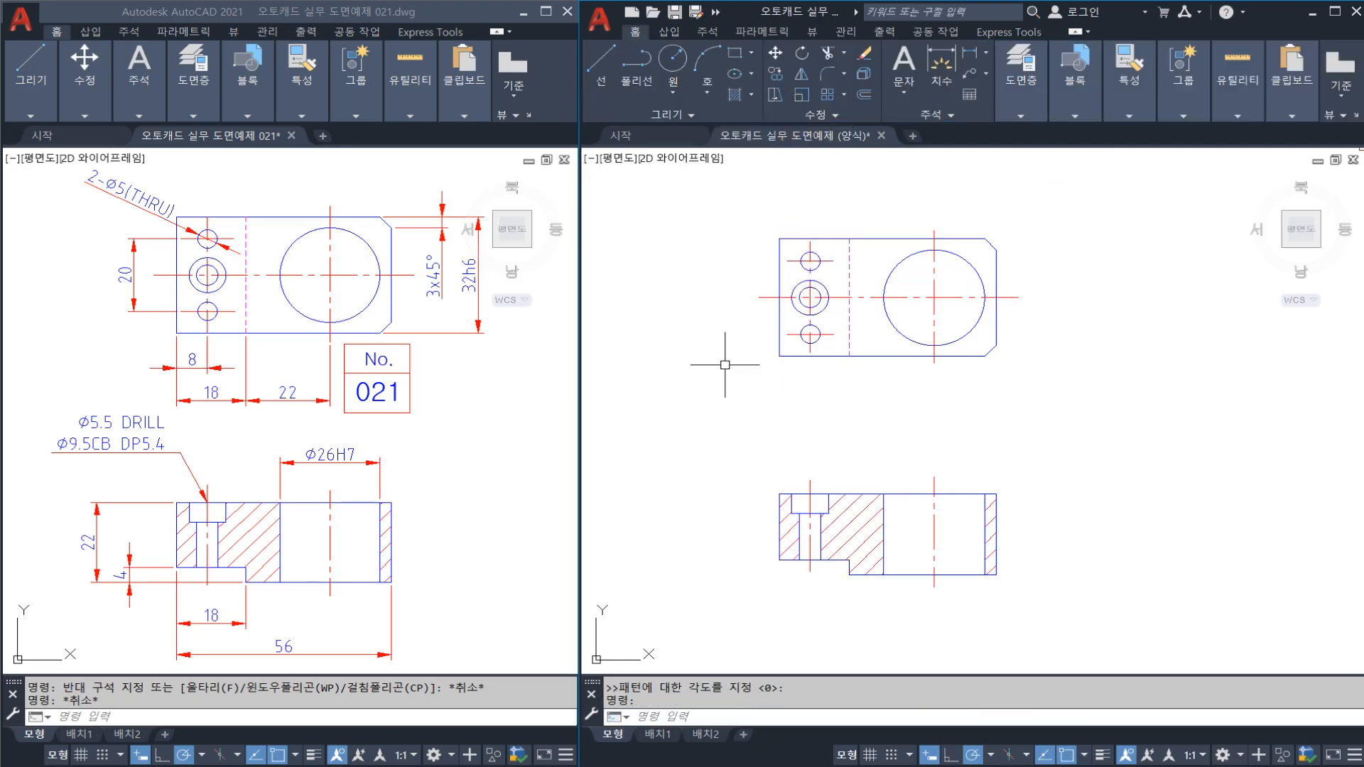
pyautogui.hotkey('ctrl', 's')
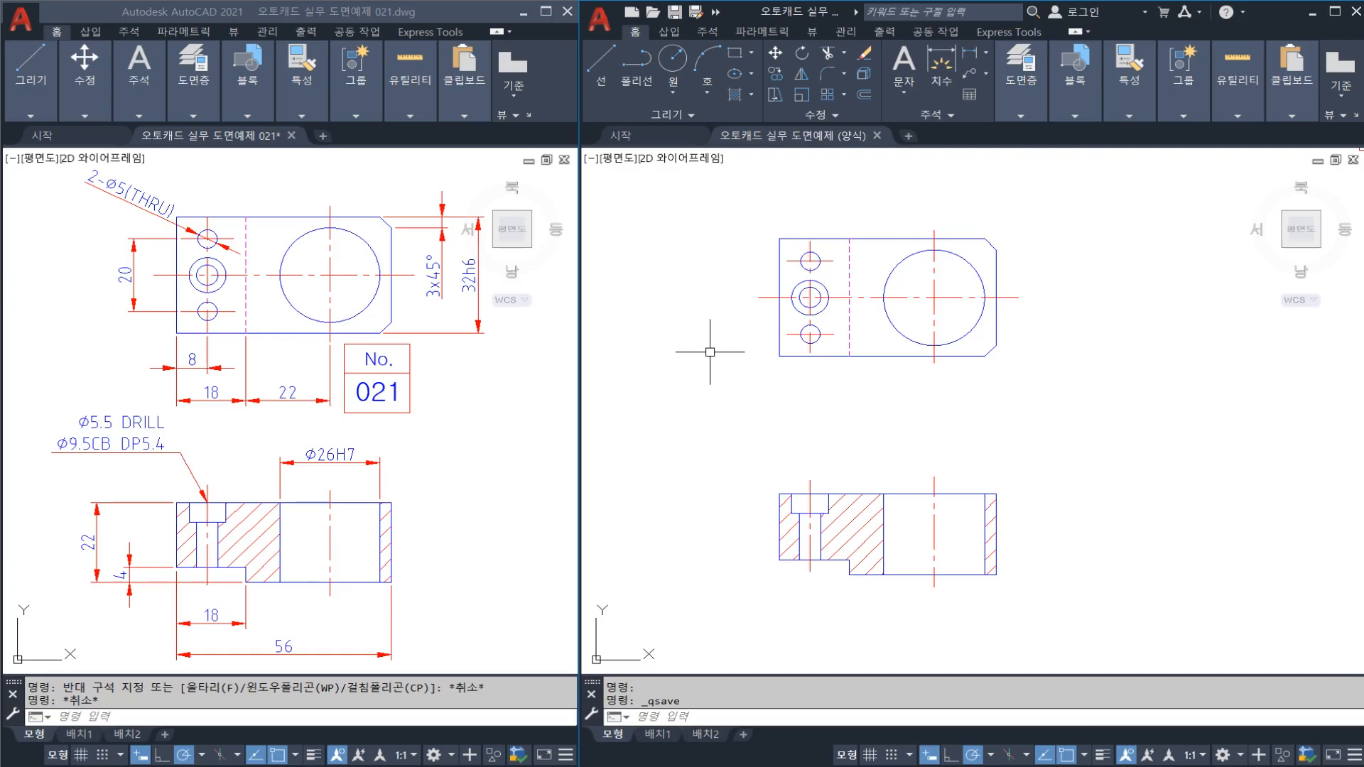
# Add a horizontal dimension below the top view from its left edge to the small holes' vertical centre line
pyautogui.write('dli')
pyautogui.press('Return')
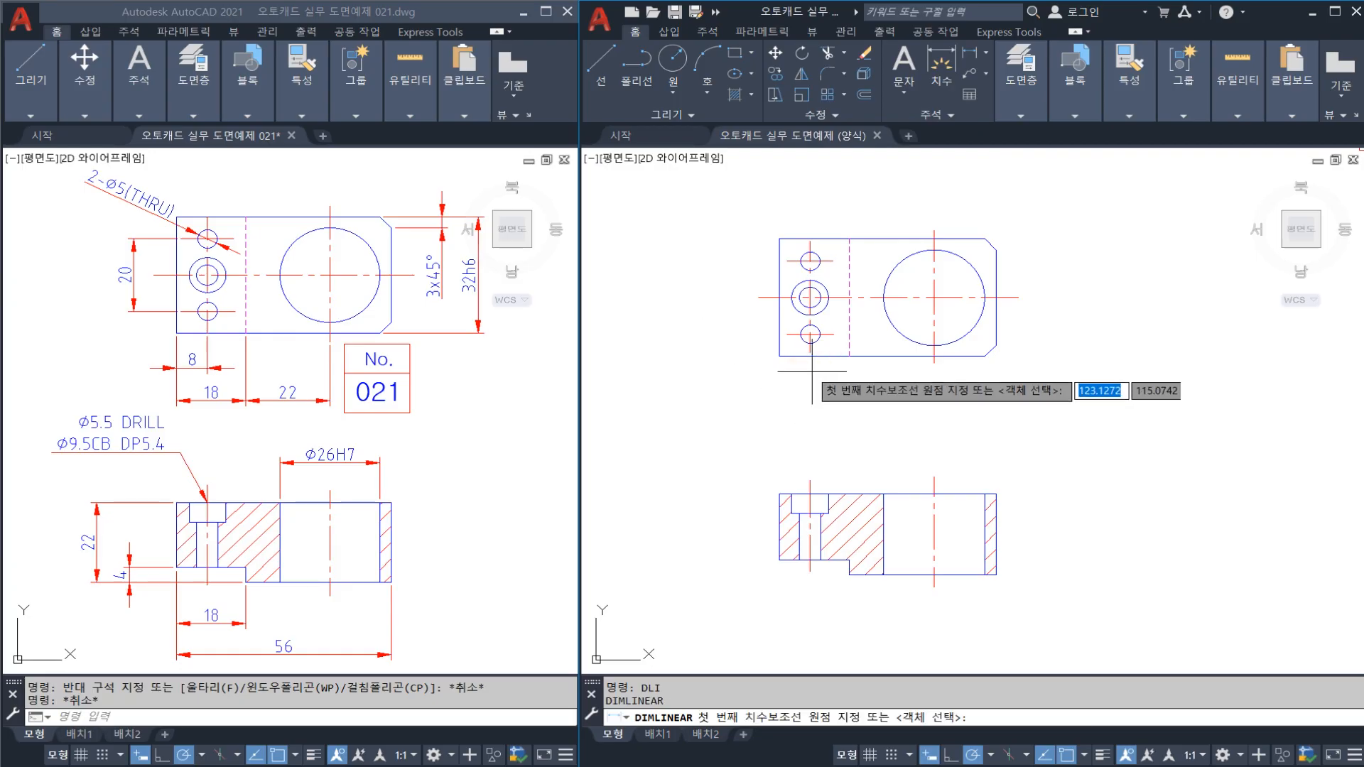
pyautogui.click(791, 356)
pyautogui.click(810, 356)
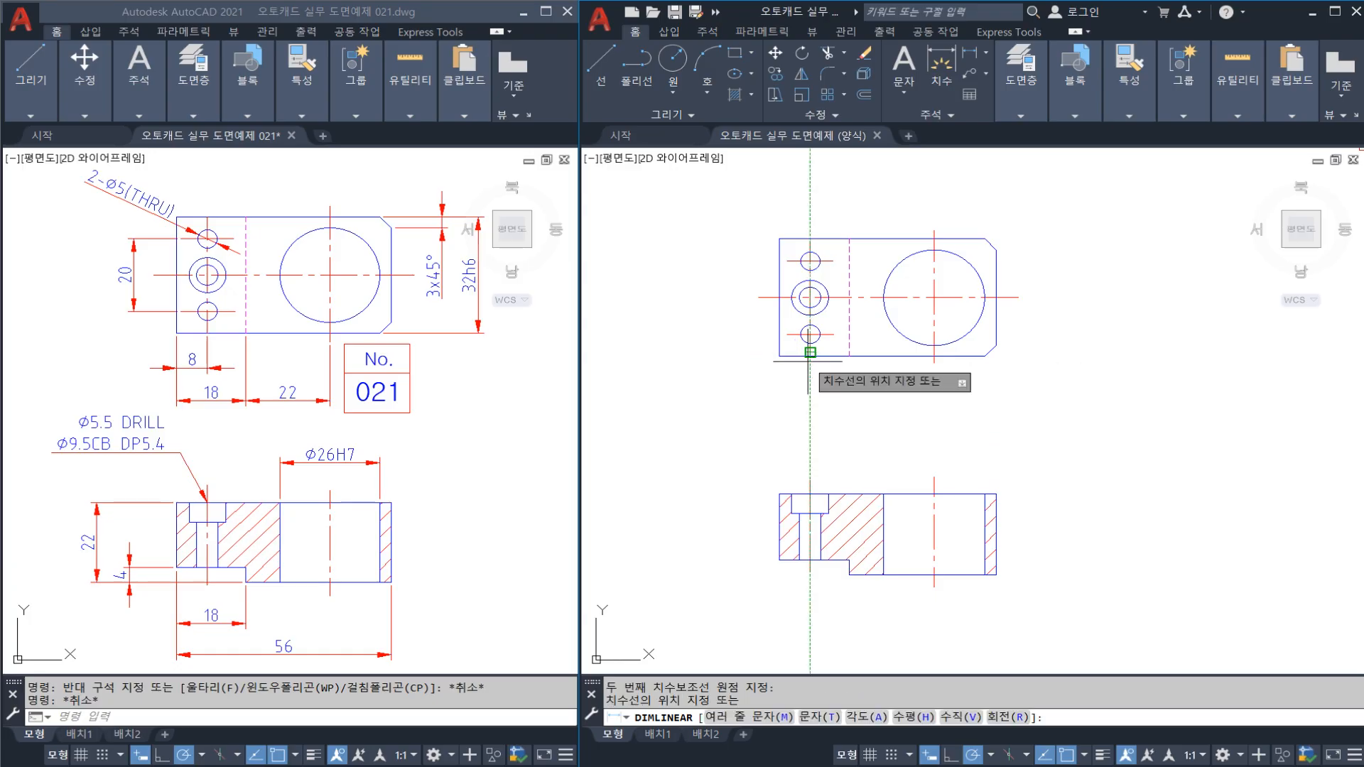
pyautogui.click(801, 395)
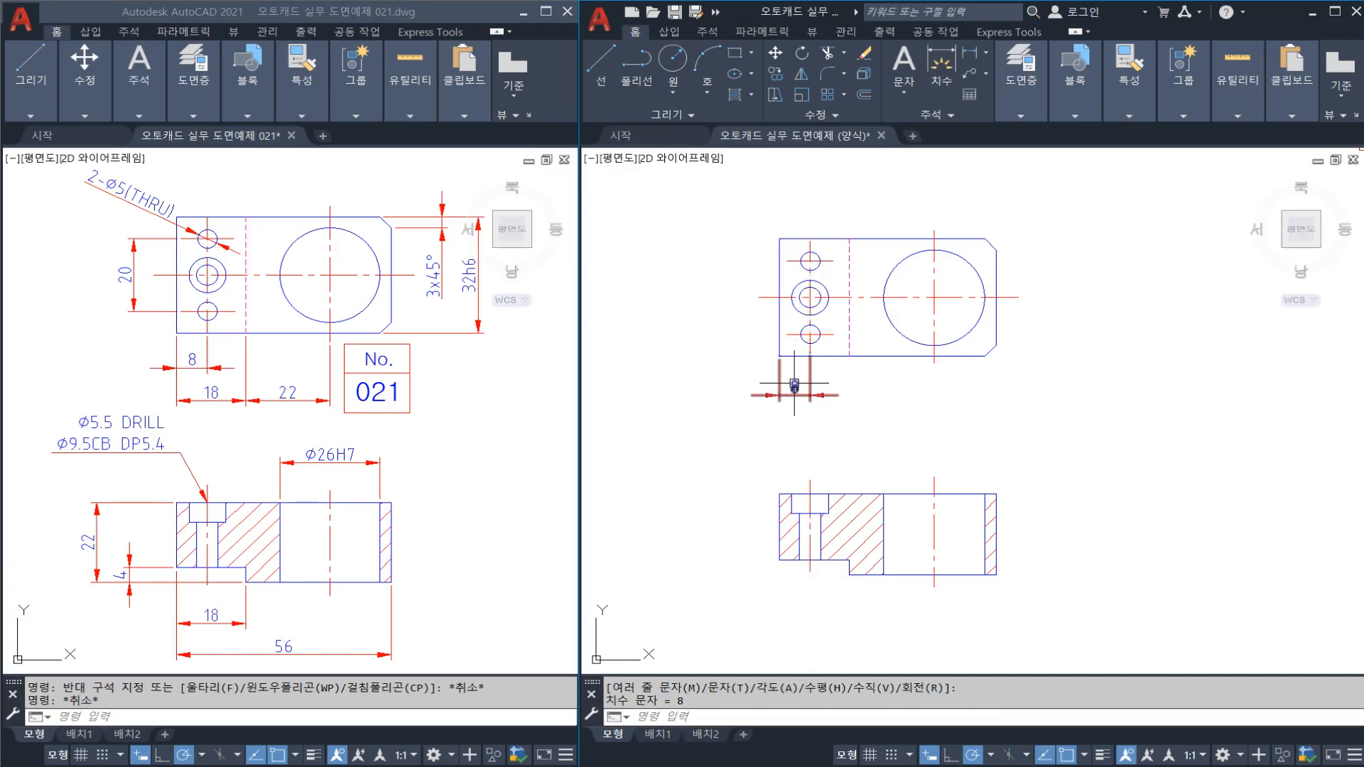
# Dimension the distance from the top view's left edge to the hidden line, placed beneath the small-hole dimension
pyautogui.press('Return')
pyautogui.click(779, 356)
pyautogui.click(850, 356)
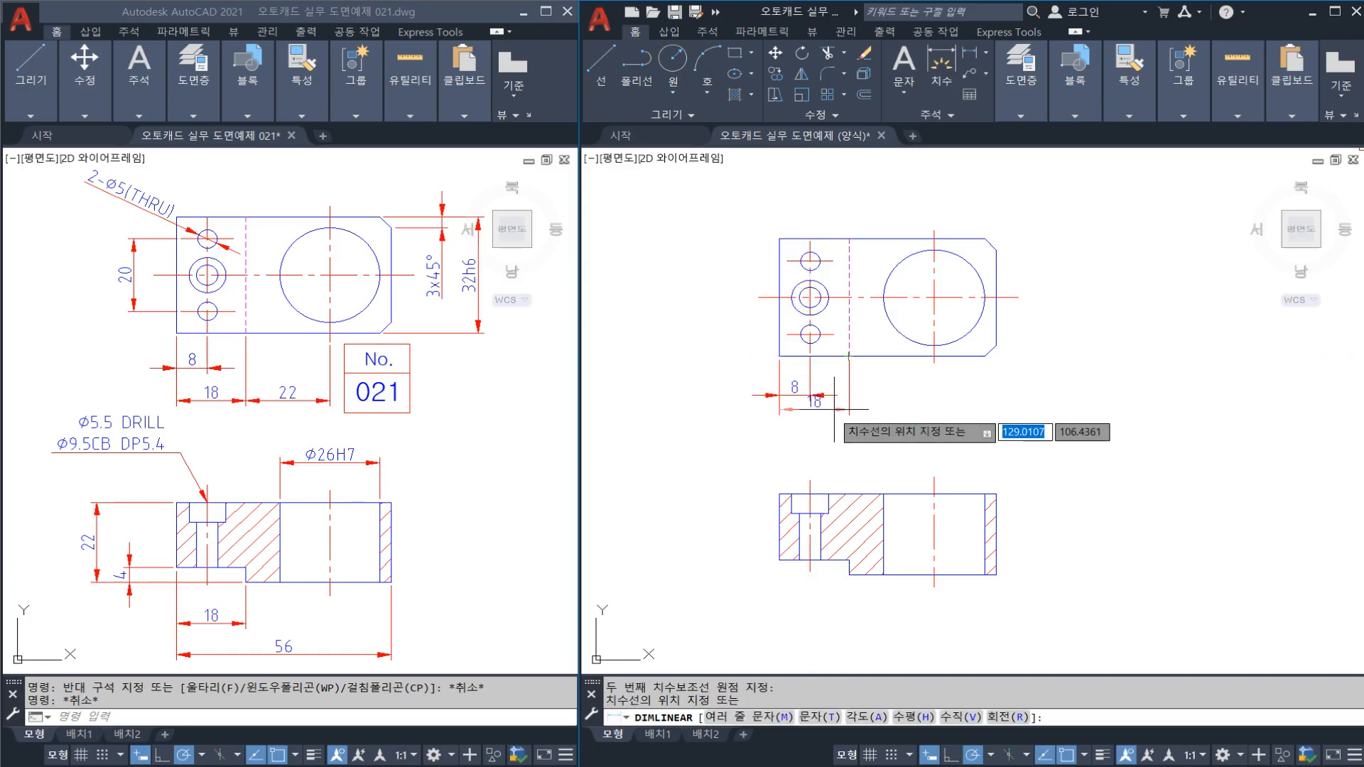
pyautogui.click(824, 428)
# Dimension the distance from the hidden line to the large hole's vertical centre line, aligned with the neighbouring edge-to-hidden-line dimension
pyautogui.press('Return')
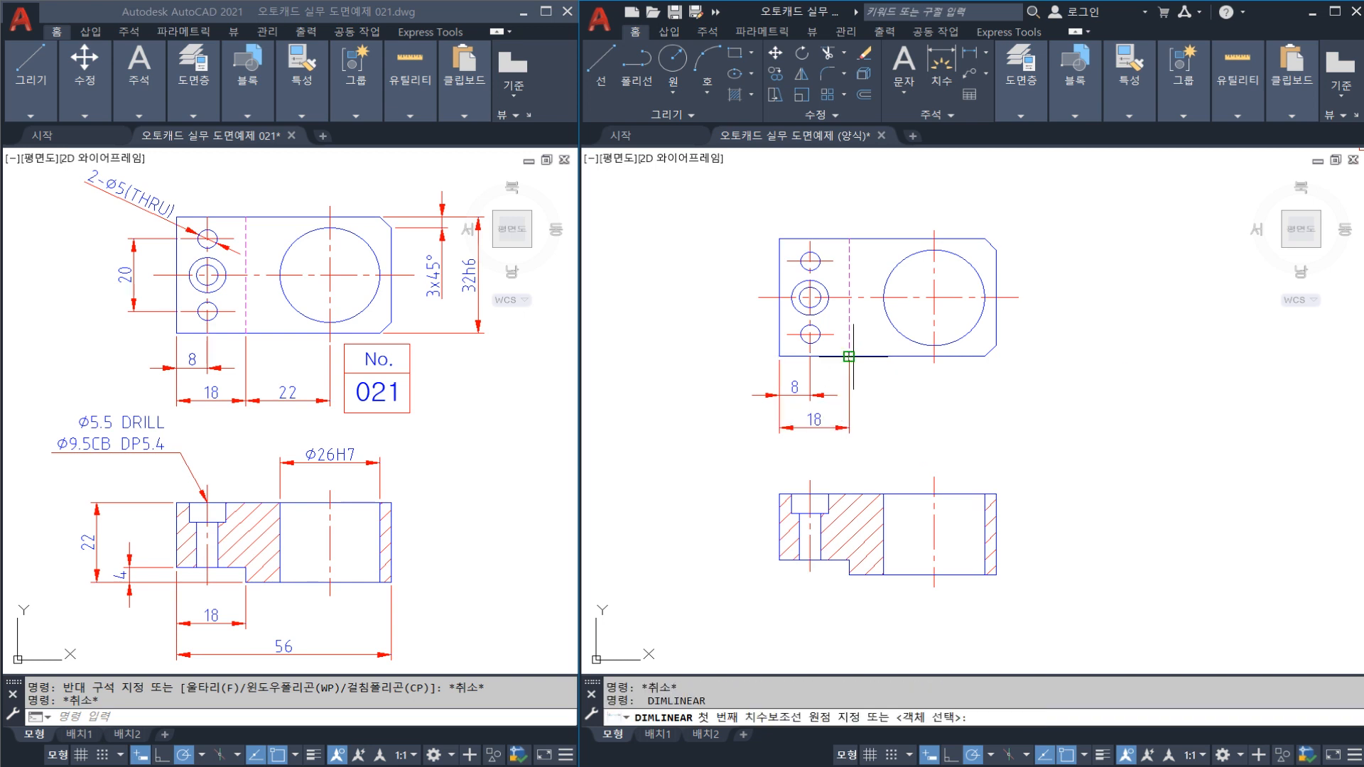
pyautogui.click(849, 356)
pyautogui.click(934, 363)
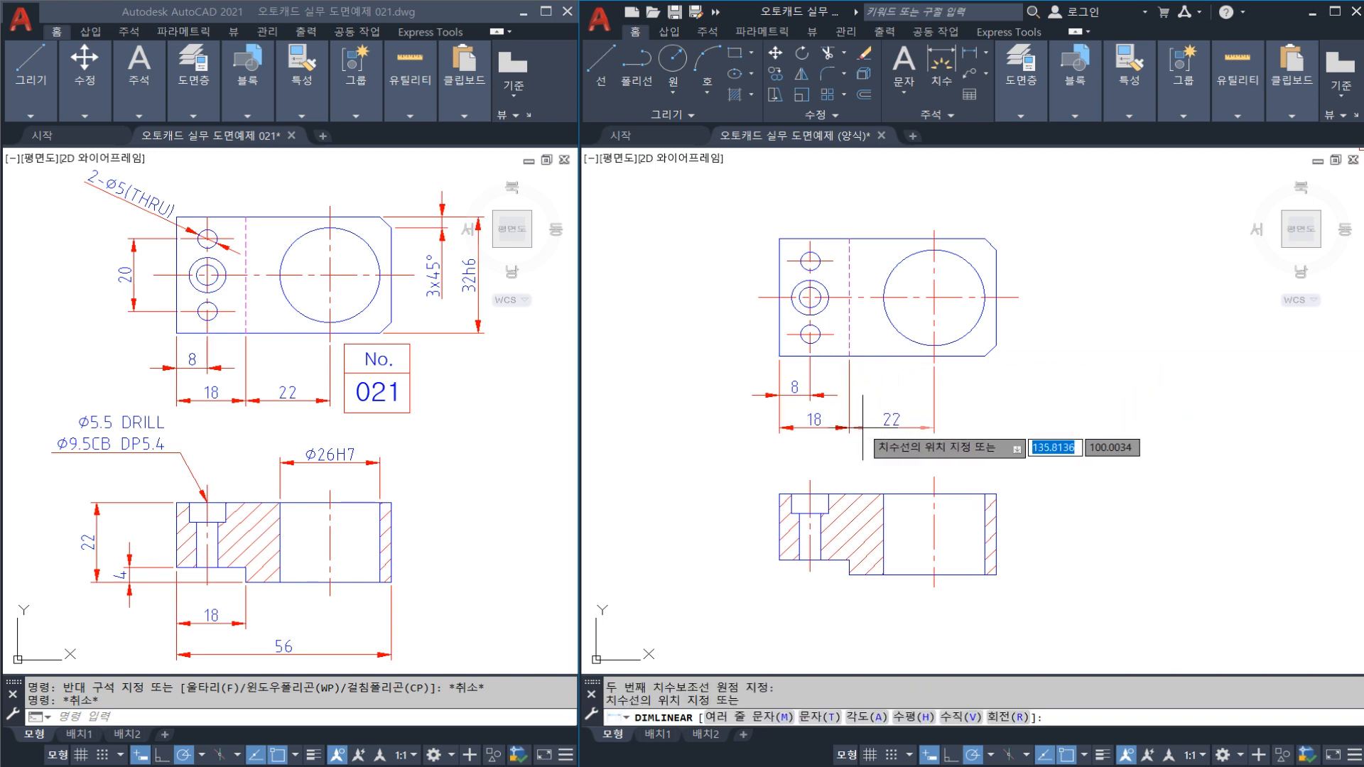
pyautogui.click(858, 427)
# Add a vertical dimension between the two small holes' centre lines on the left side of the top view
pyautogui.press('Return')
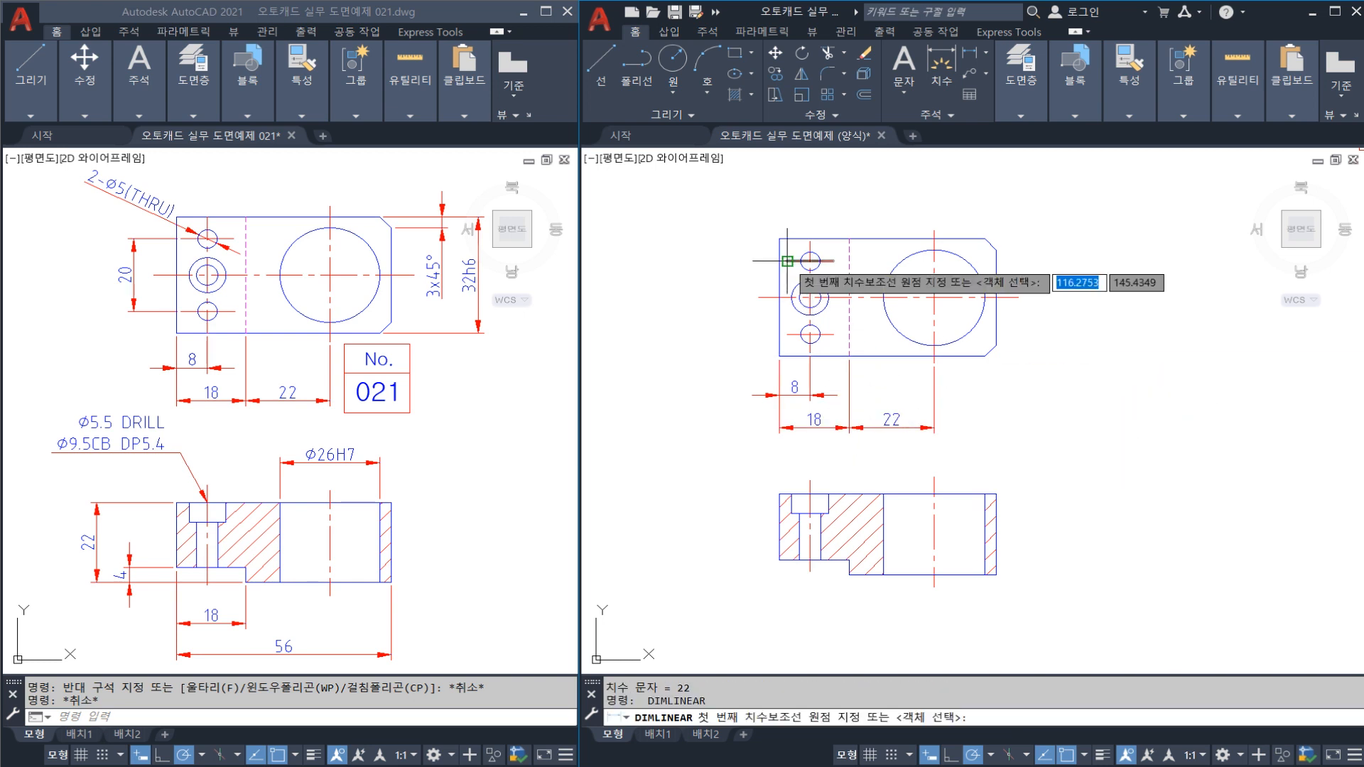
pyautogui.click(810, 261)
pyautogui.click(787, 334)
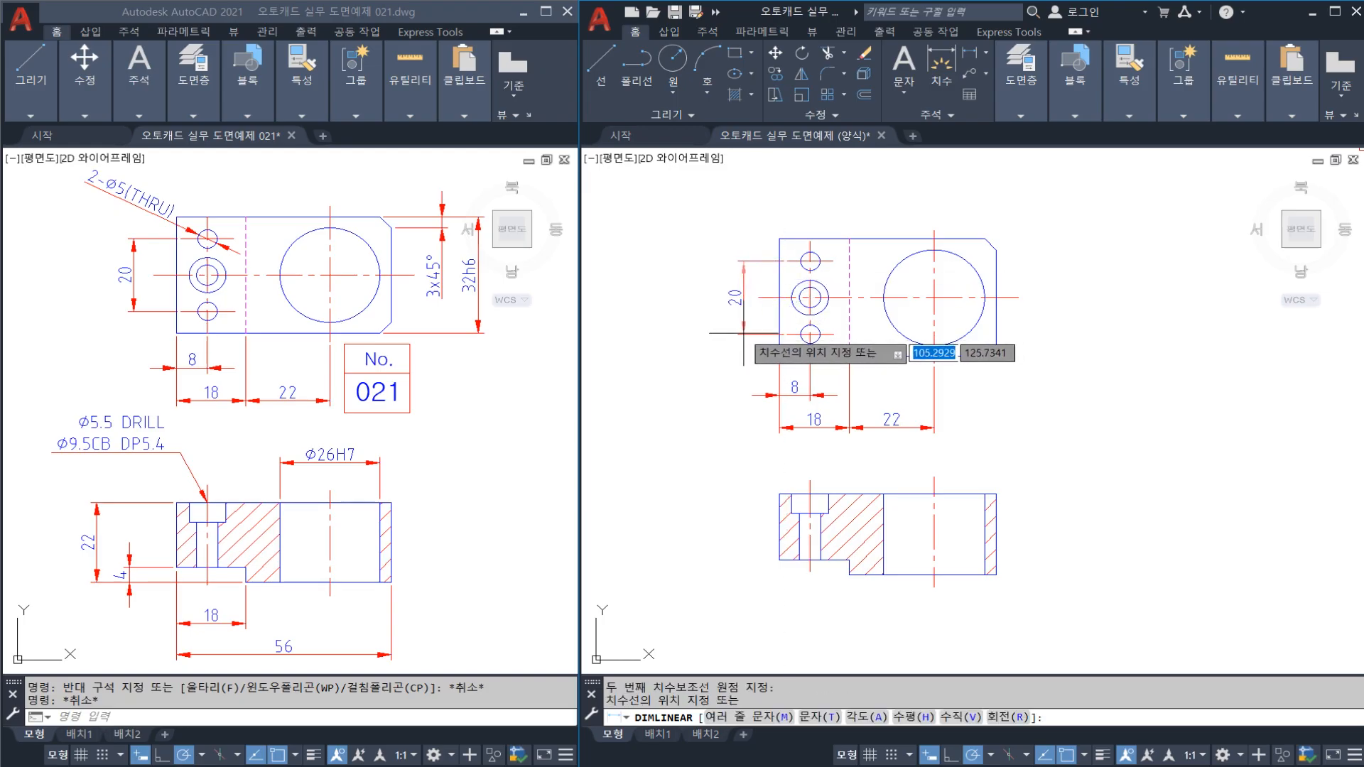
pyautogui.click(746, 330)
# Add a vertical dimension to the top view's upper chamfer with the text 3x45°, placed just right of the view
pyautogui.scroll(5, 786, 296)
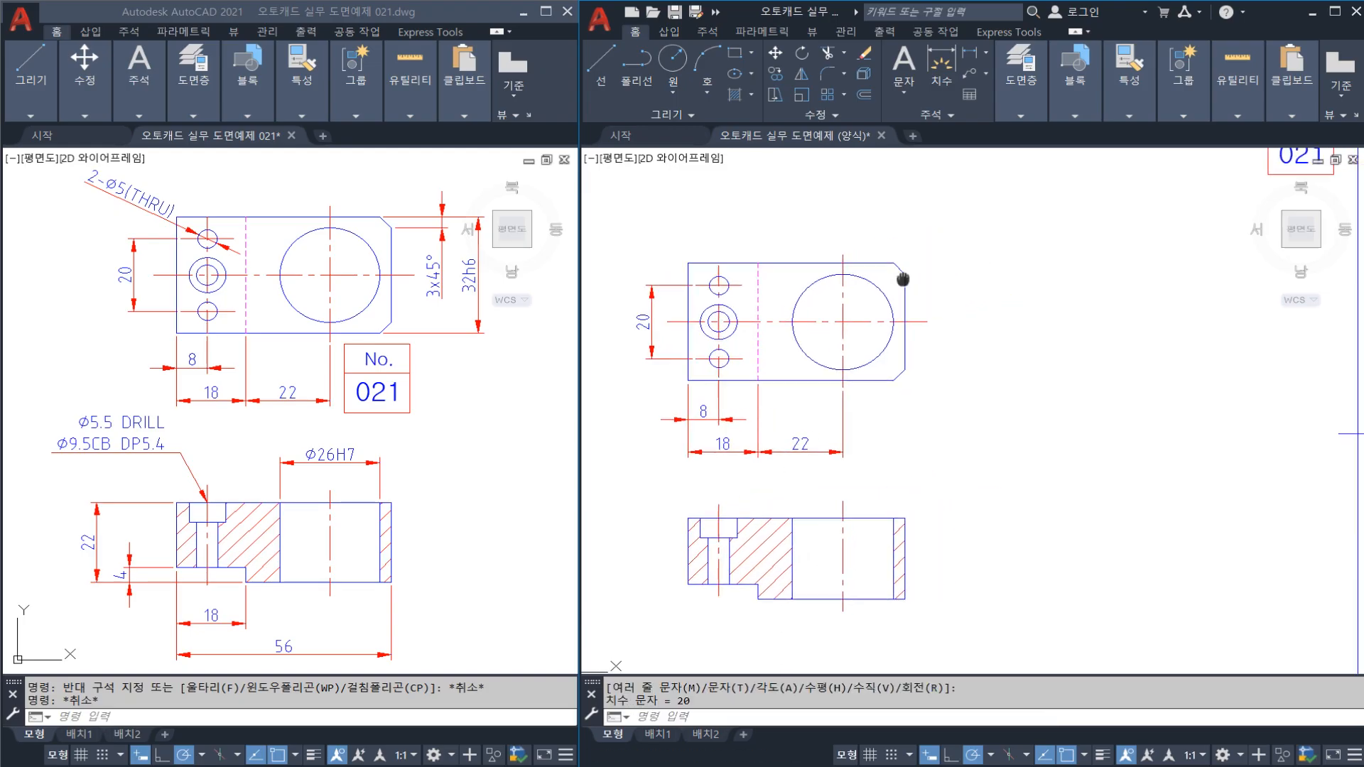
pyautogui.press('Return')
pyautogui.click(883, 256)
pyautogui.click(901, 273)
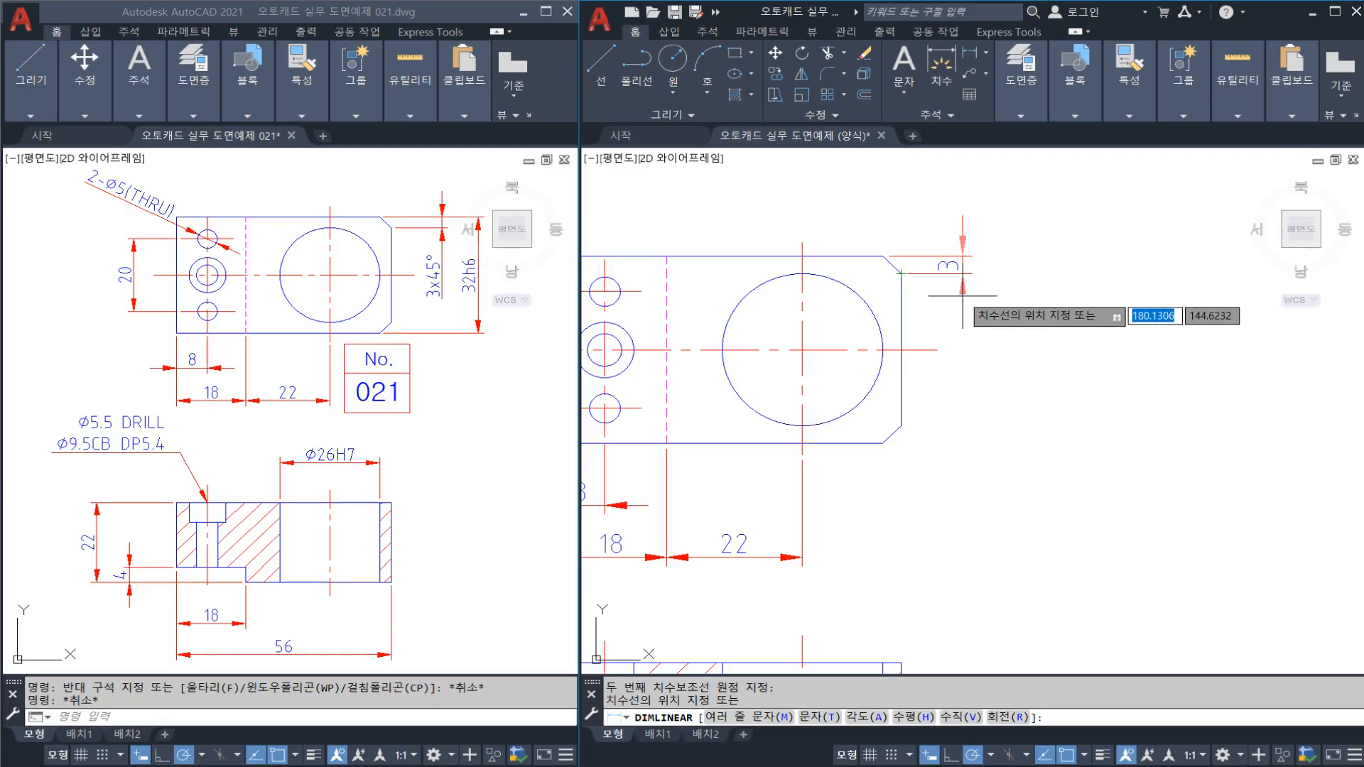
pyautogui.write('m')
pyautogui.press('Return')
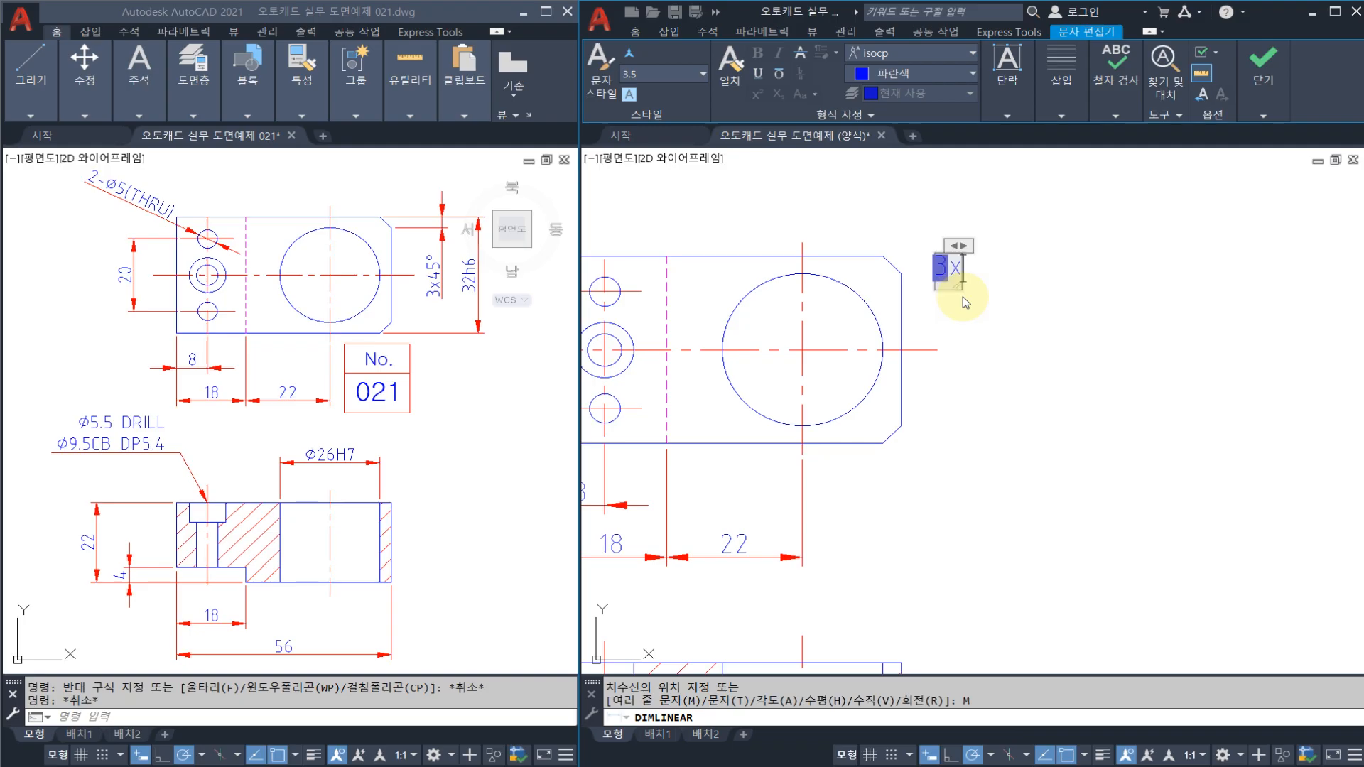
pyautogui.write('x45')
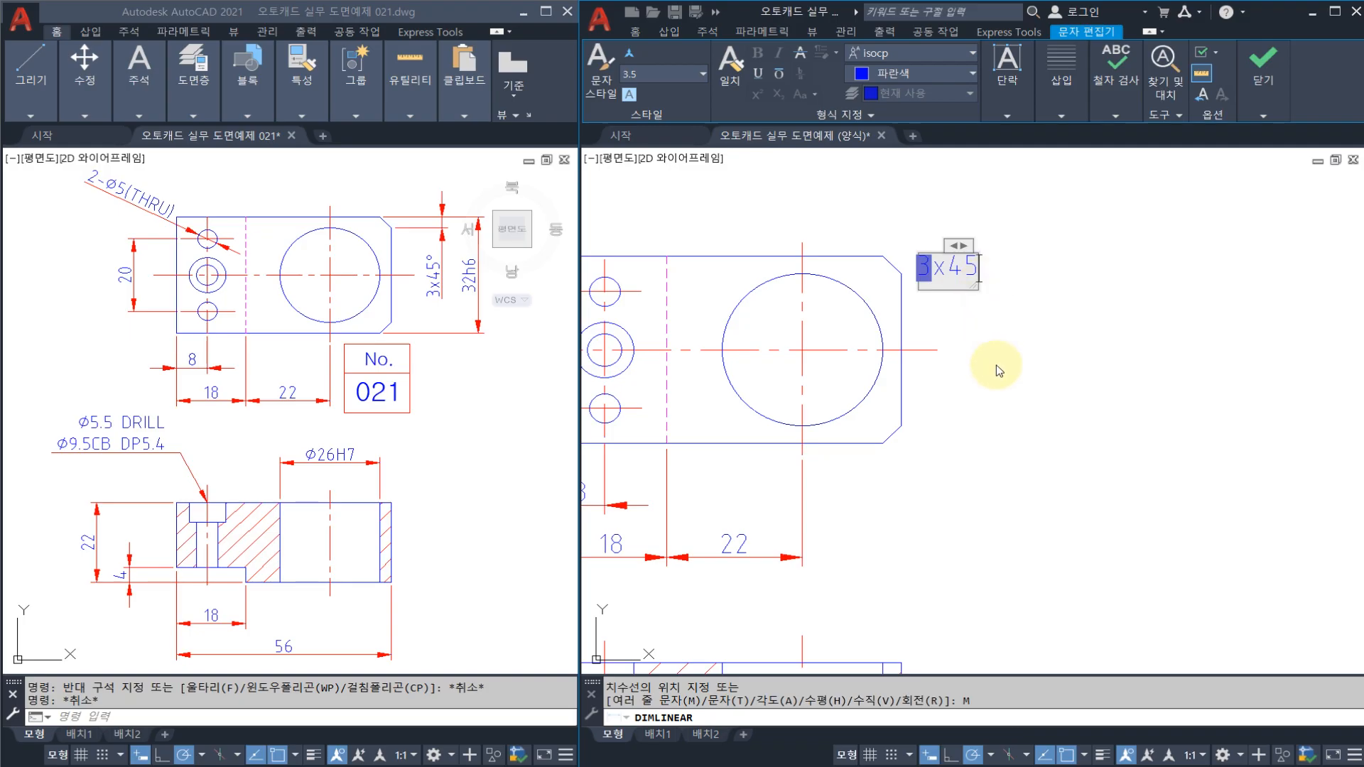
pyautogui.write('%%')
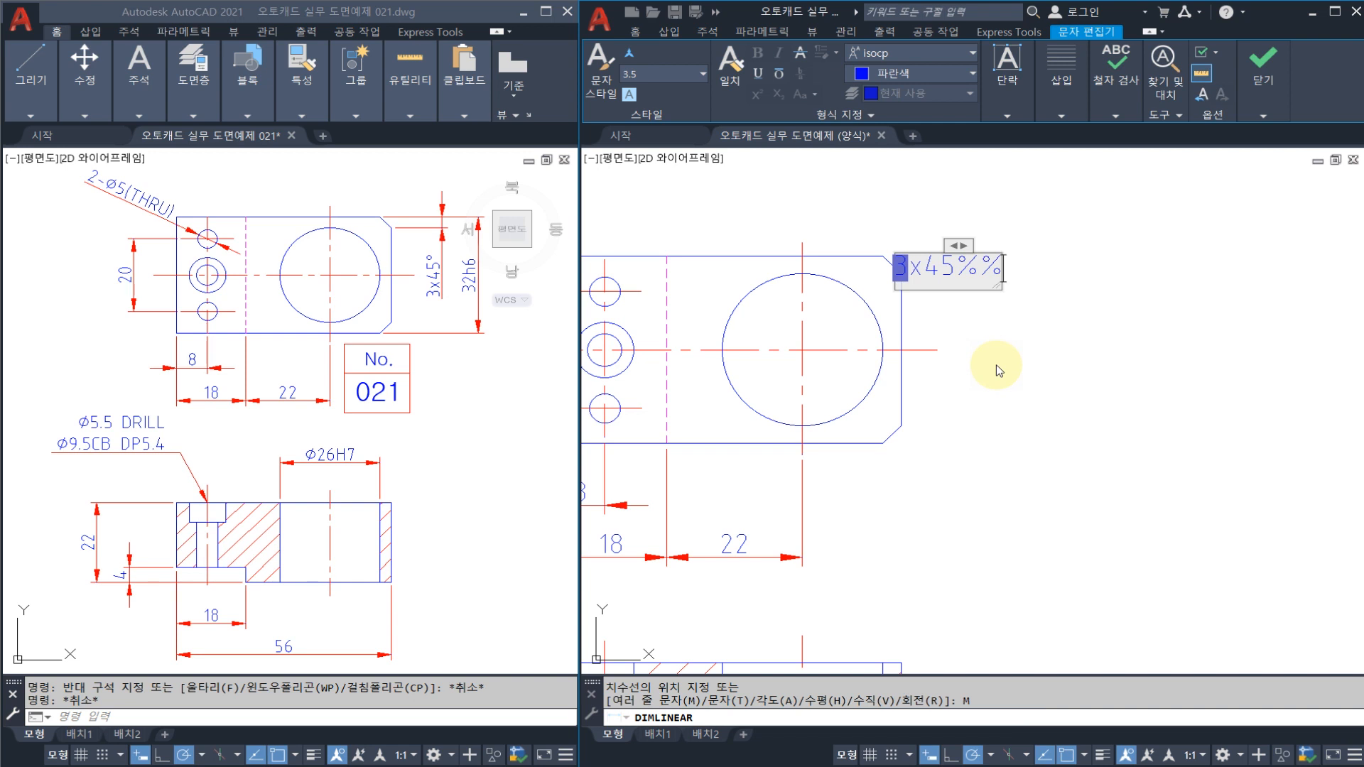
pyautogui.write('d')
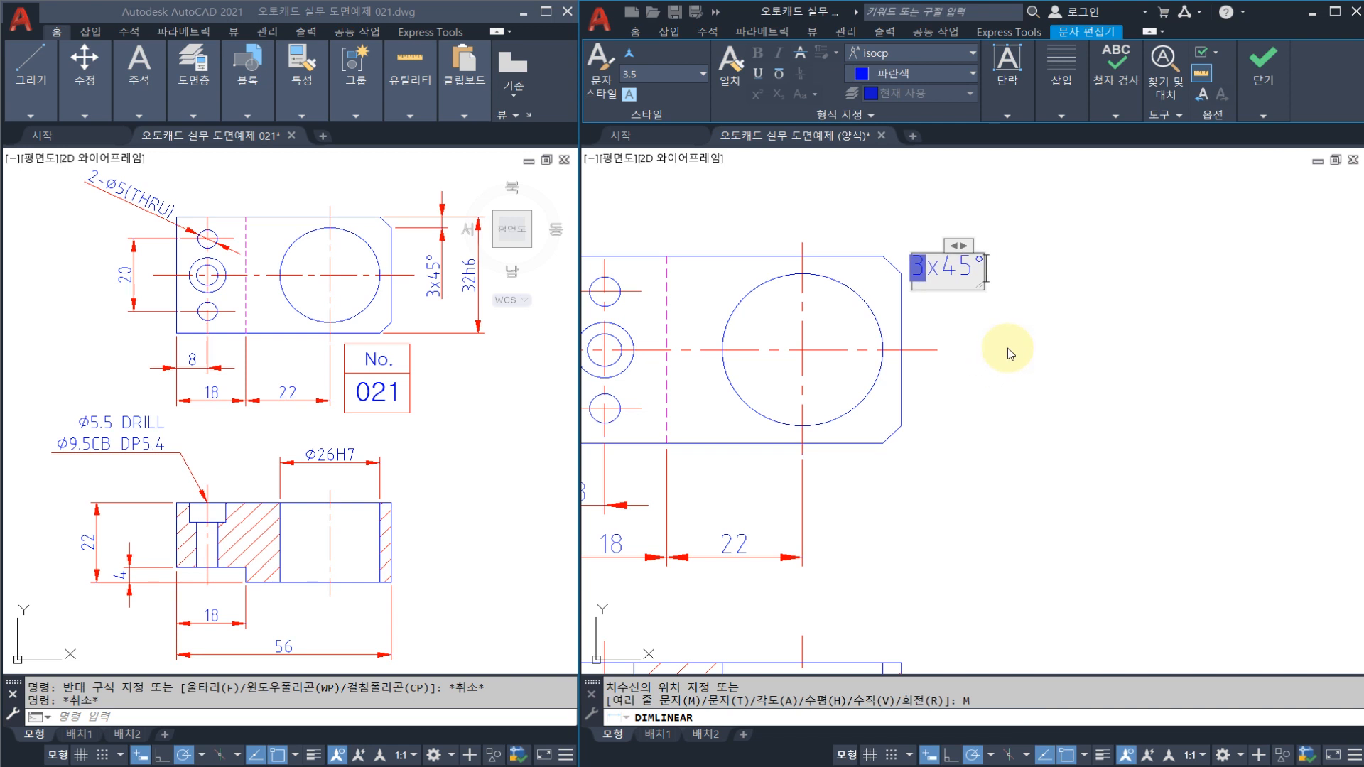
pyautogui.click(1030, 307)
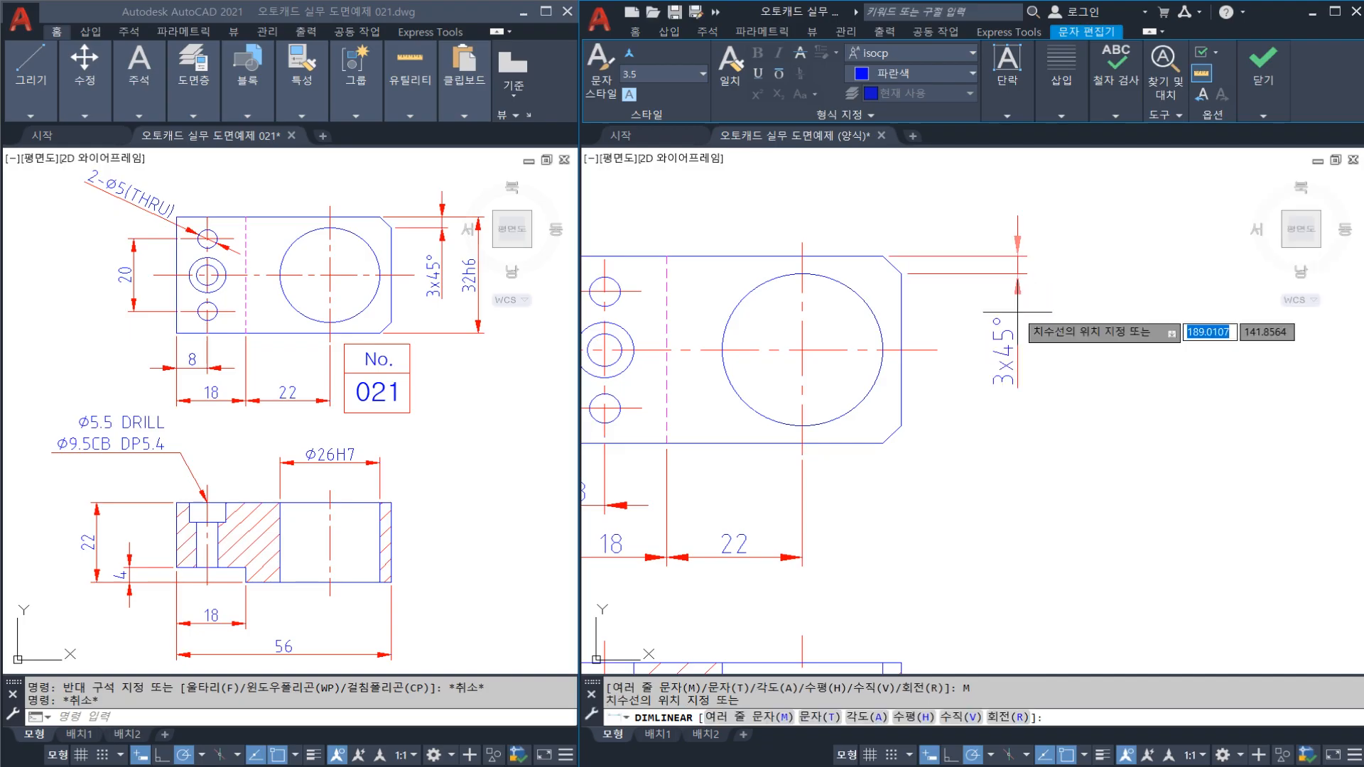
pyautogui.click(970, 299)
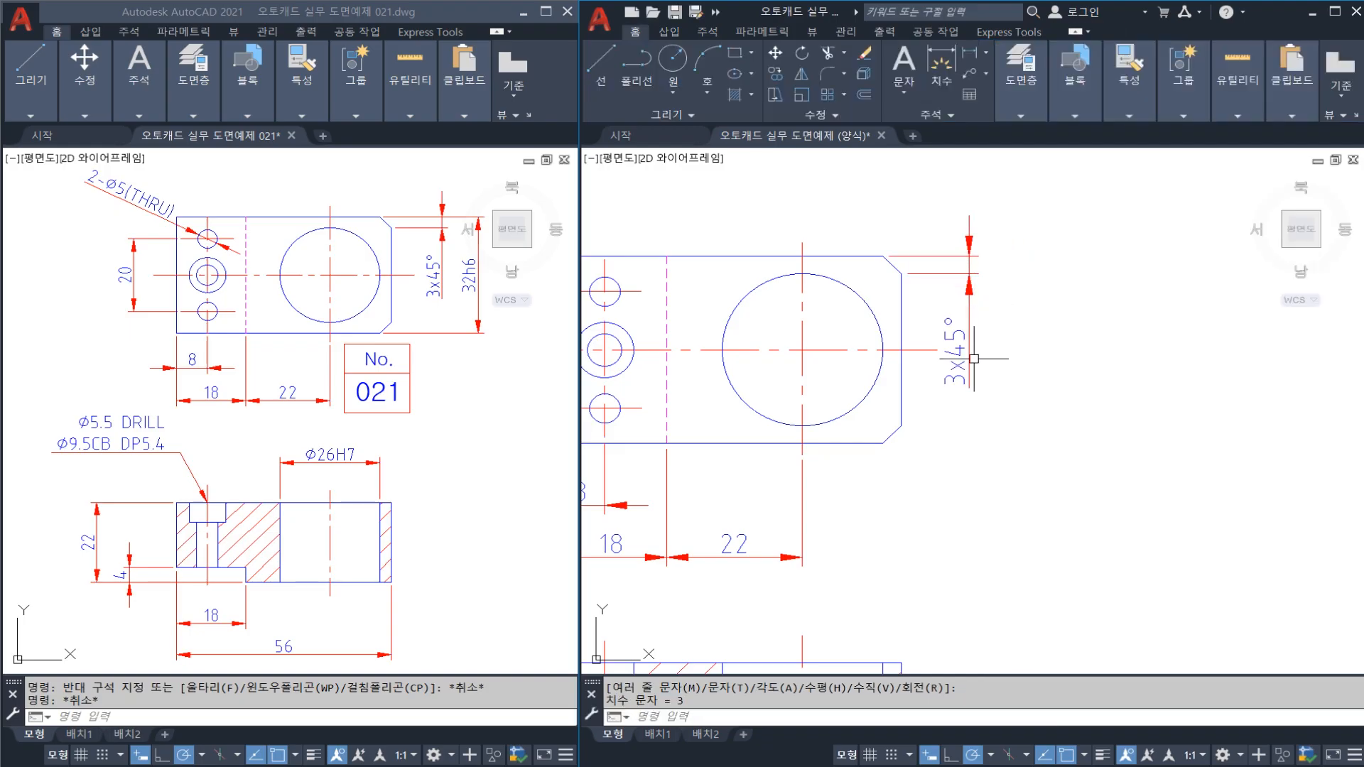
# Add a vertical dimension across the top view's full height with the text 32h6, placed outside the chamfer dimension
pyautogui.write('dli')
pyautogui.press('Return')
pyautogui.click(883, 442)
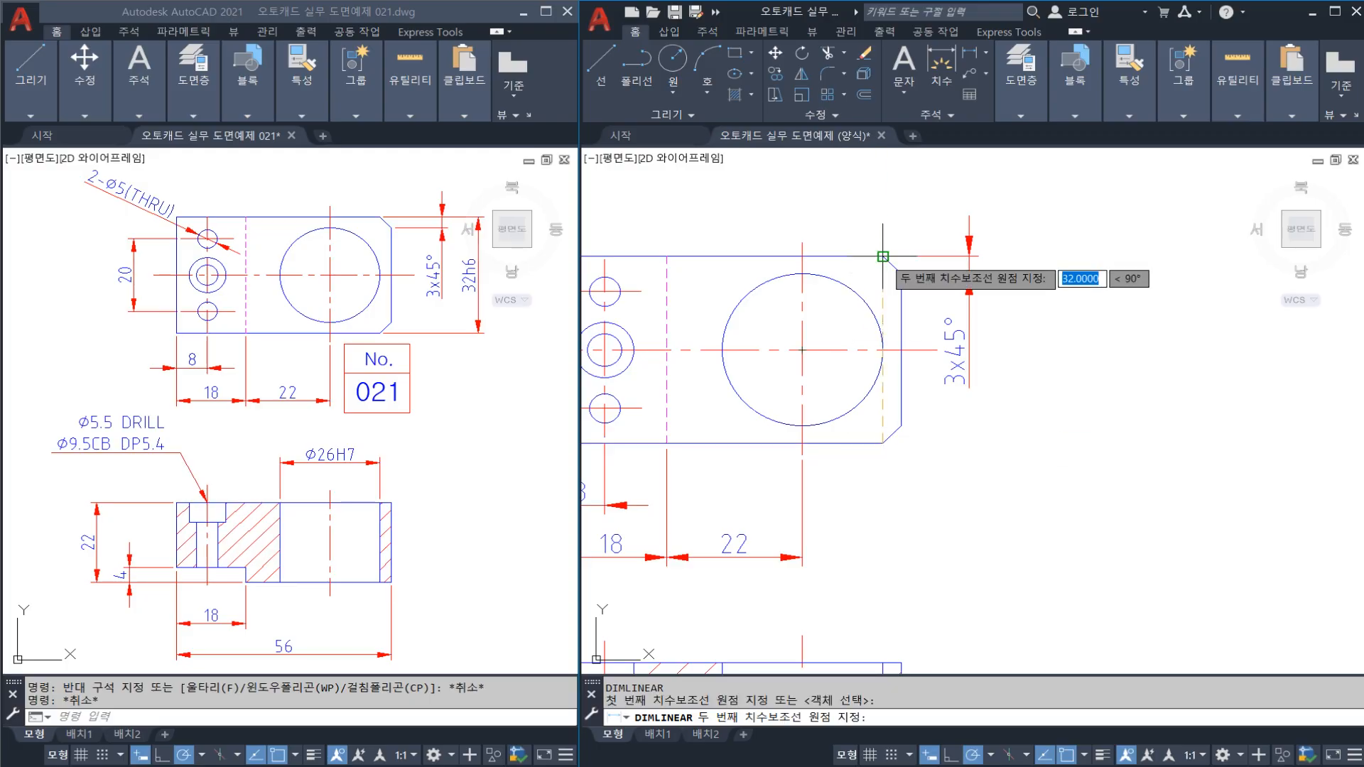
pyautogui.click(883, 258)
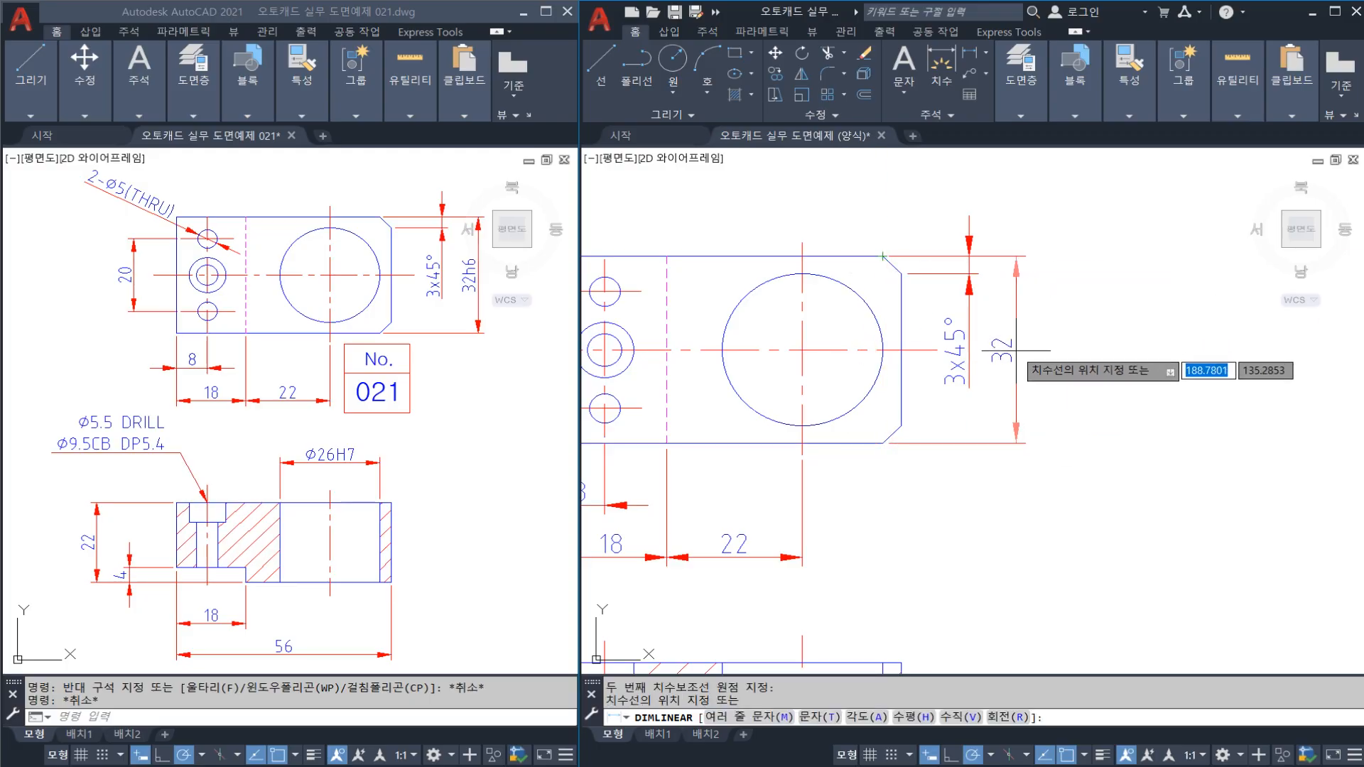
pyautogui.write('m')
pyautogui.press('Return')
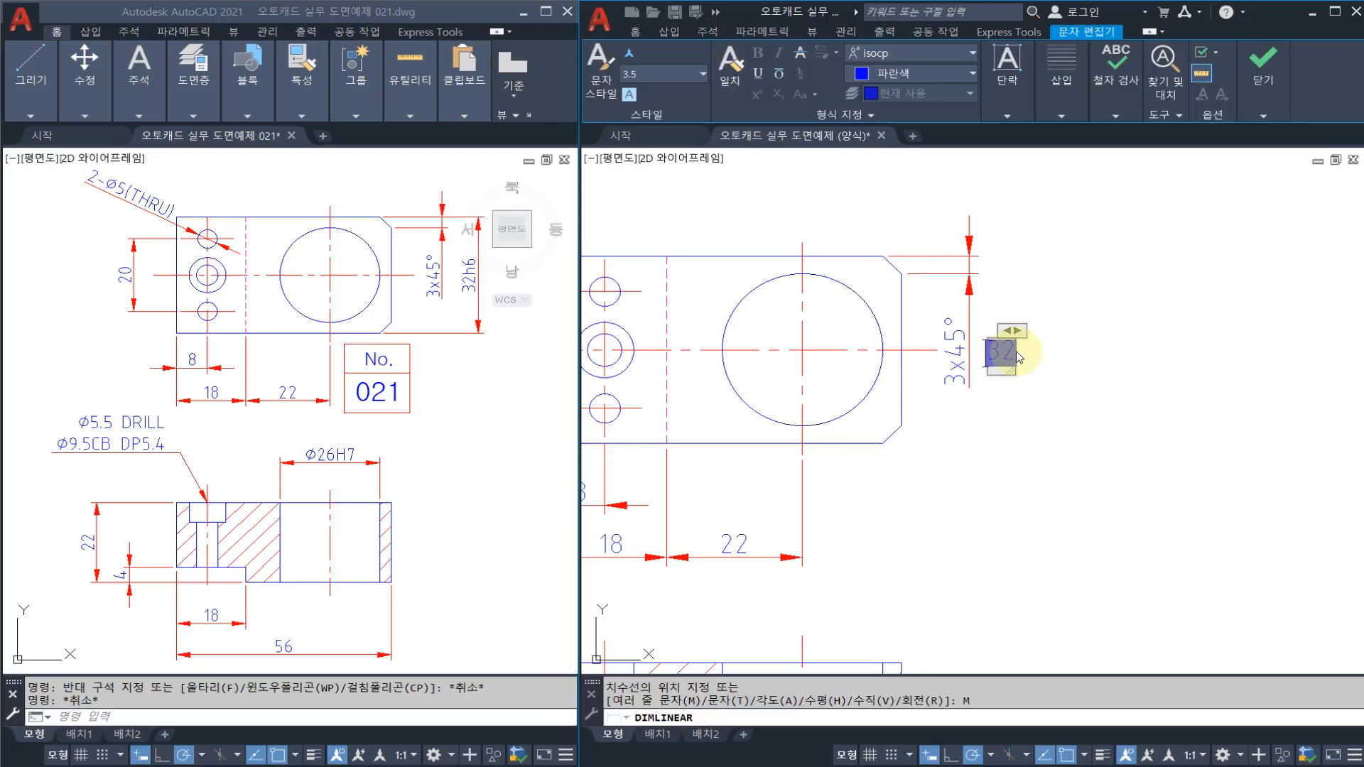
pyautogui.write('h')
pyautogui.press('BackSpace')
pyautogui.write('h6')
pyautogui.click(1032, 326)
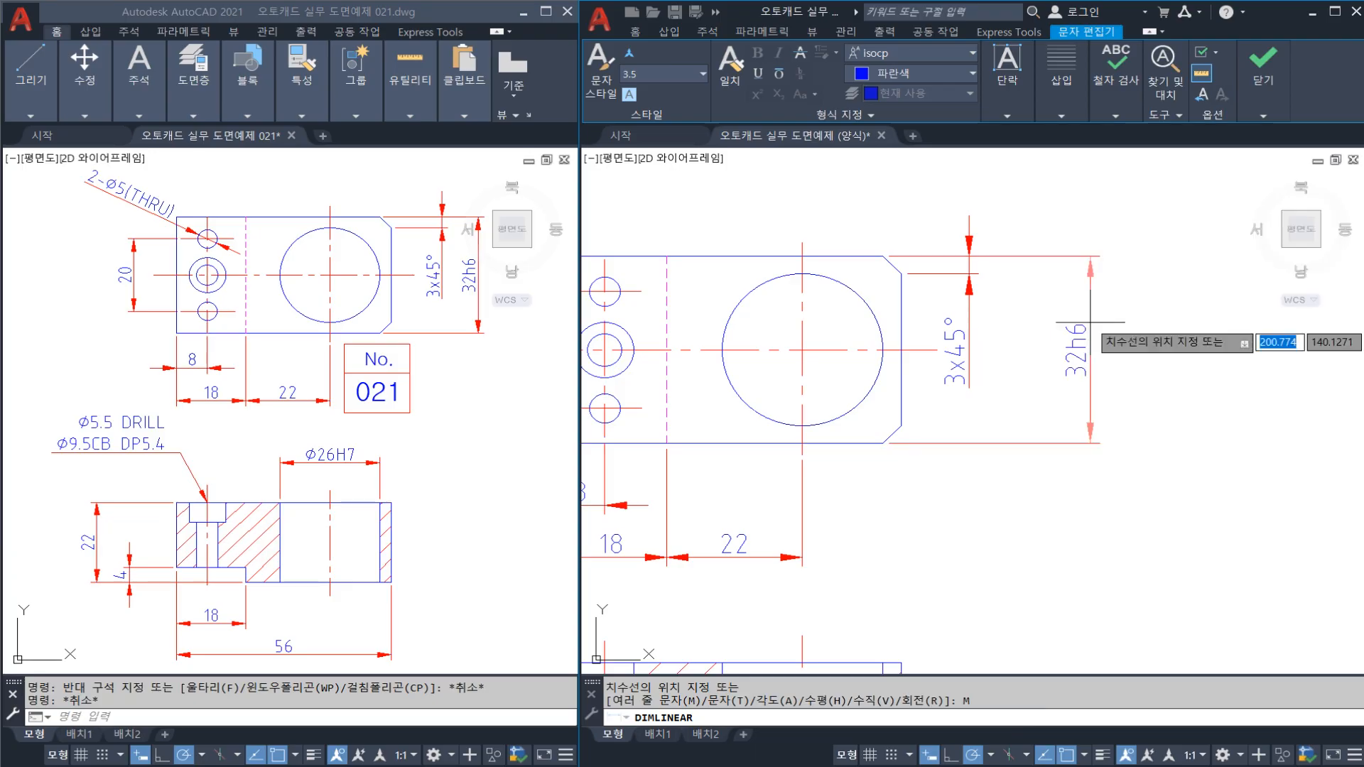
pyautogui.click(1021, 326)
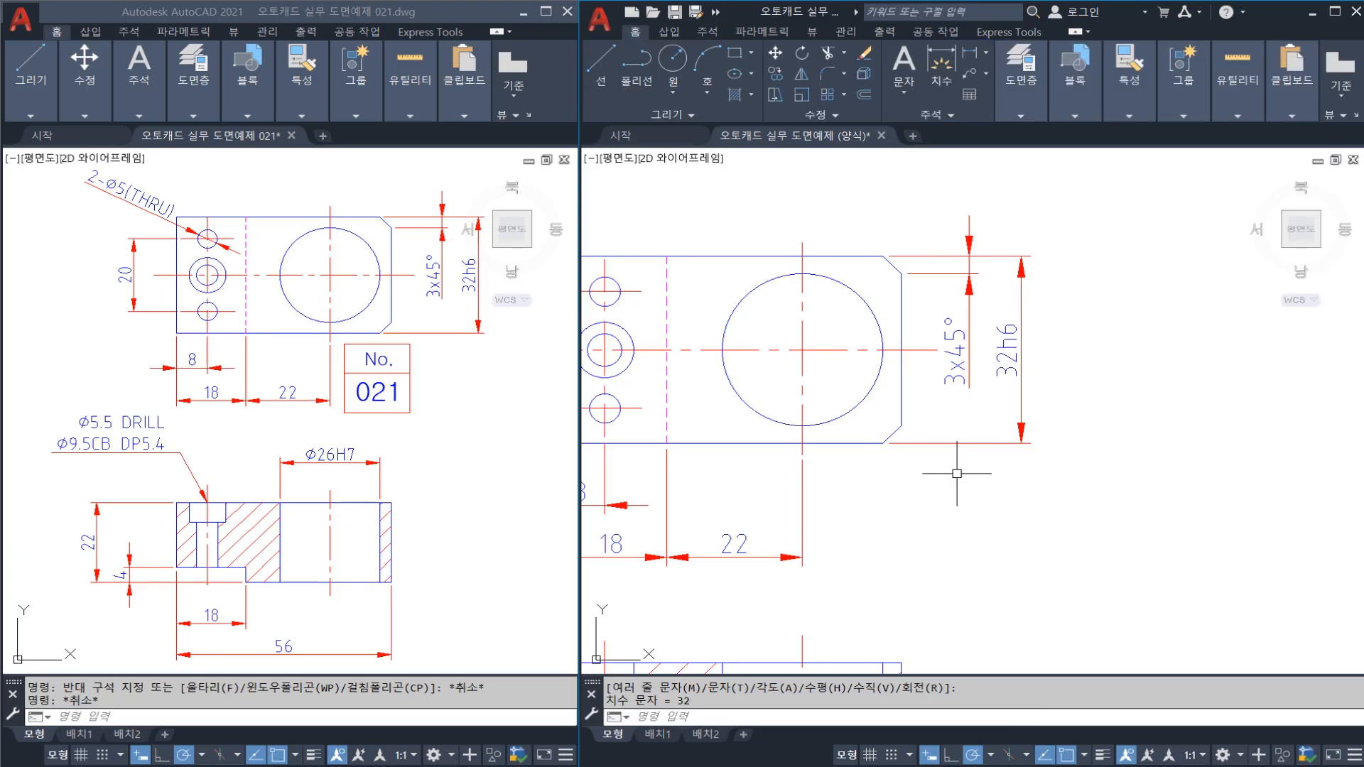
# Add a diameter dimension to the top view's upper small hole with the text 2-Ø5(THRU), placed to the upper left of the view
pyautogui.moveTo(967, 385); pyautogui.dragTo(1126, 408, button='middle')
pyautogui.write('DI')
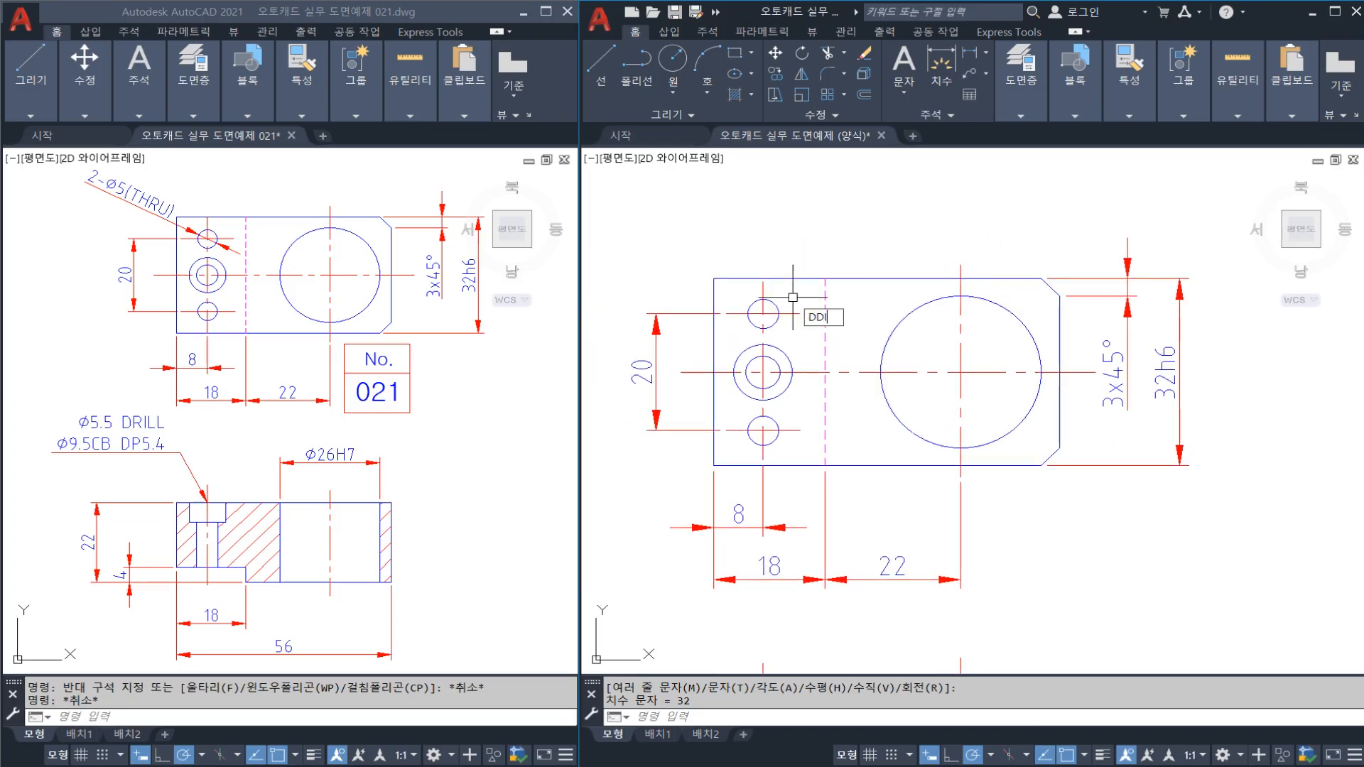
pyautogui.write('MDI')
pyautogui.press('Return')
pyautogui.click(775, 303)
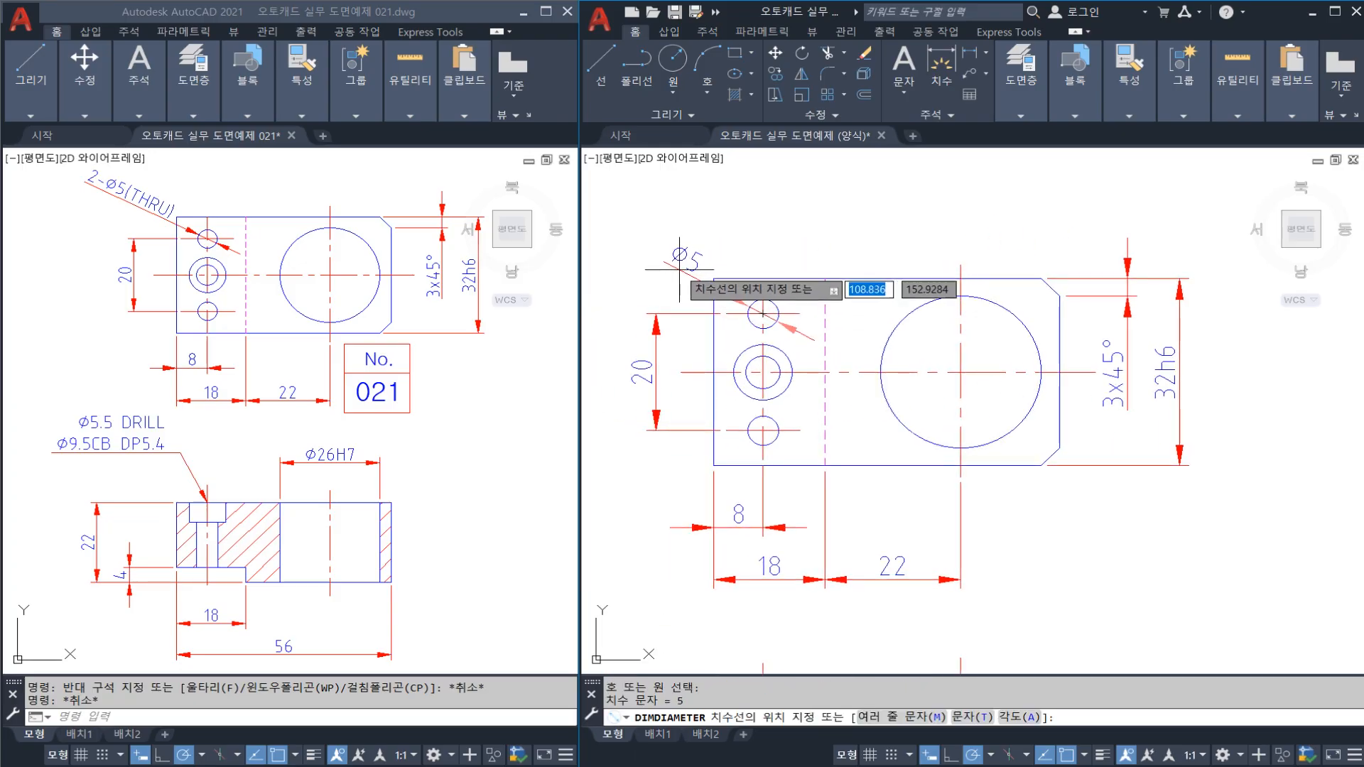
pyautogui.write('M')
pyautogui.press('Return')
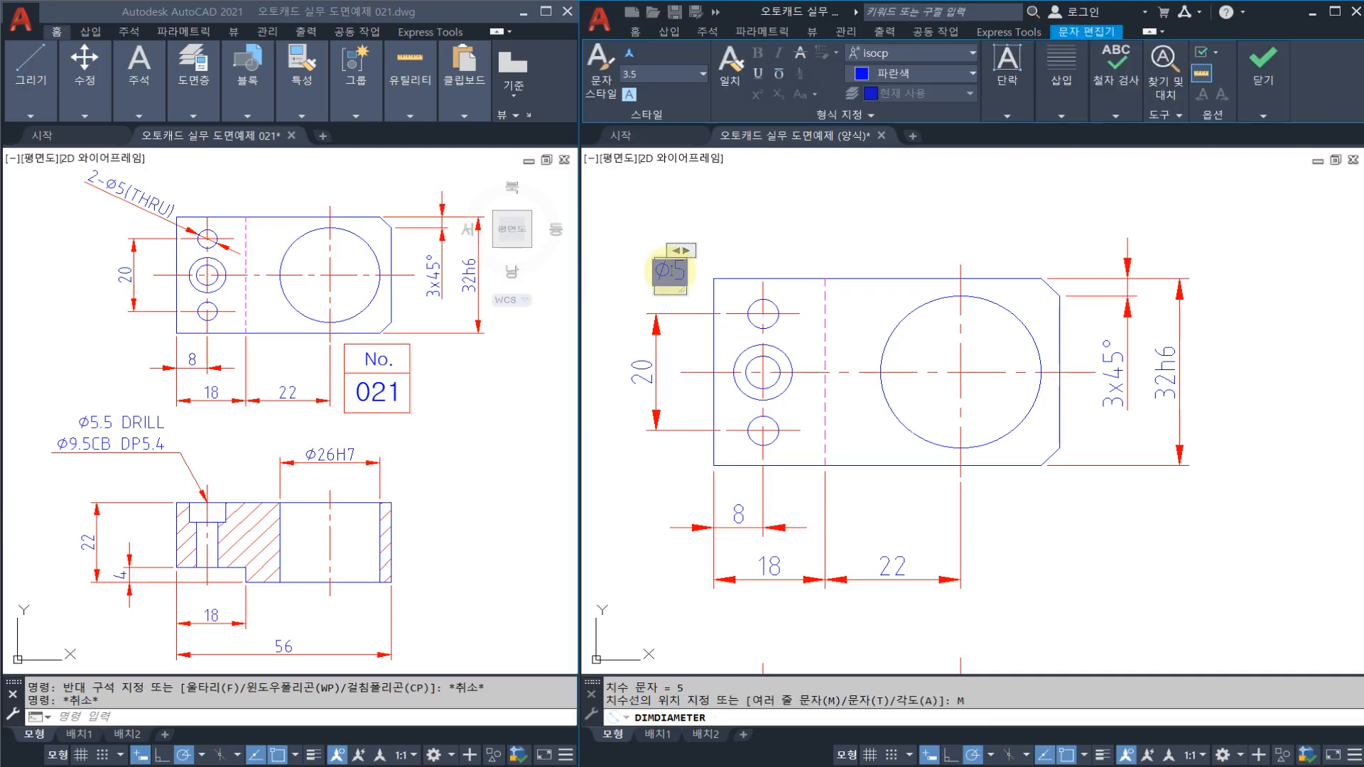
pyautogui.write('2-Ø5')
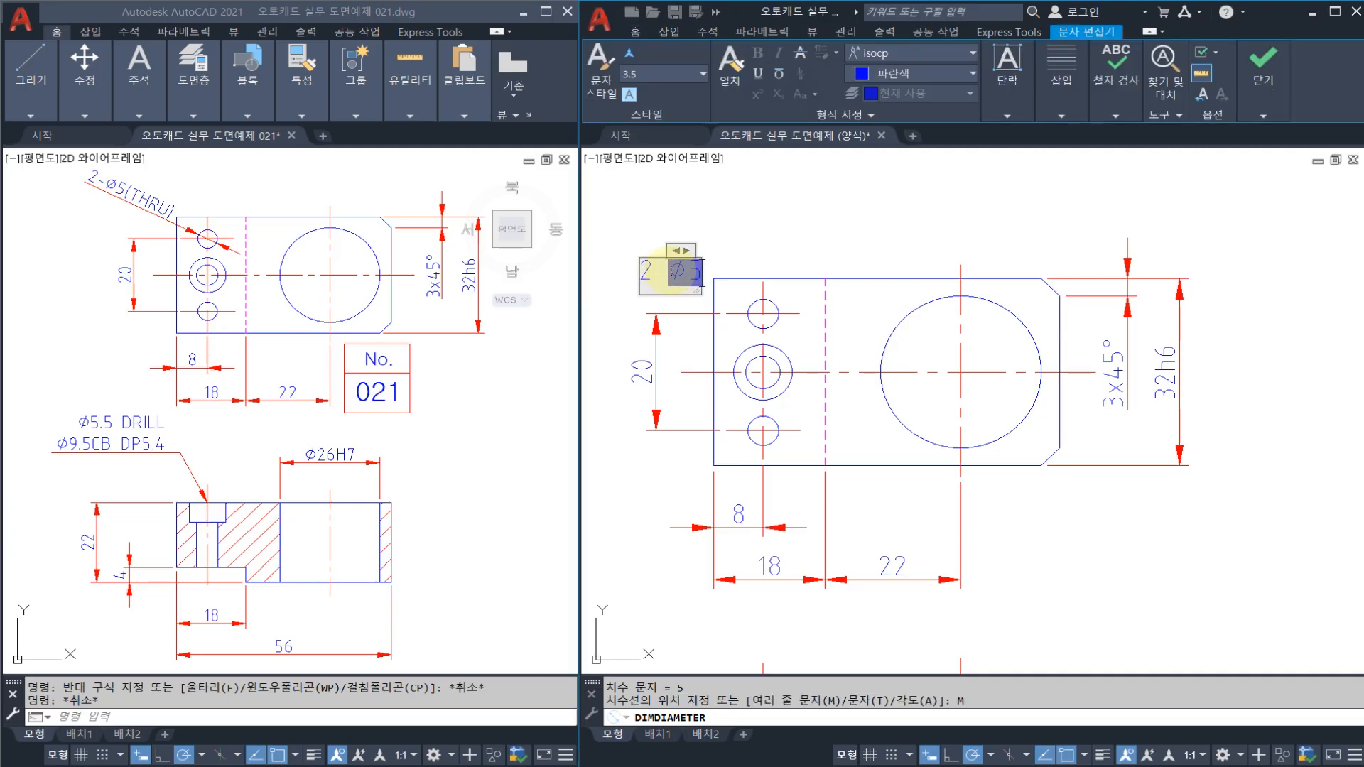
pyautogui.write('(THRU)')
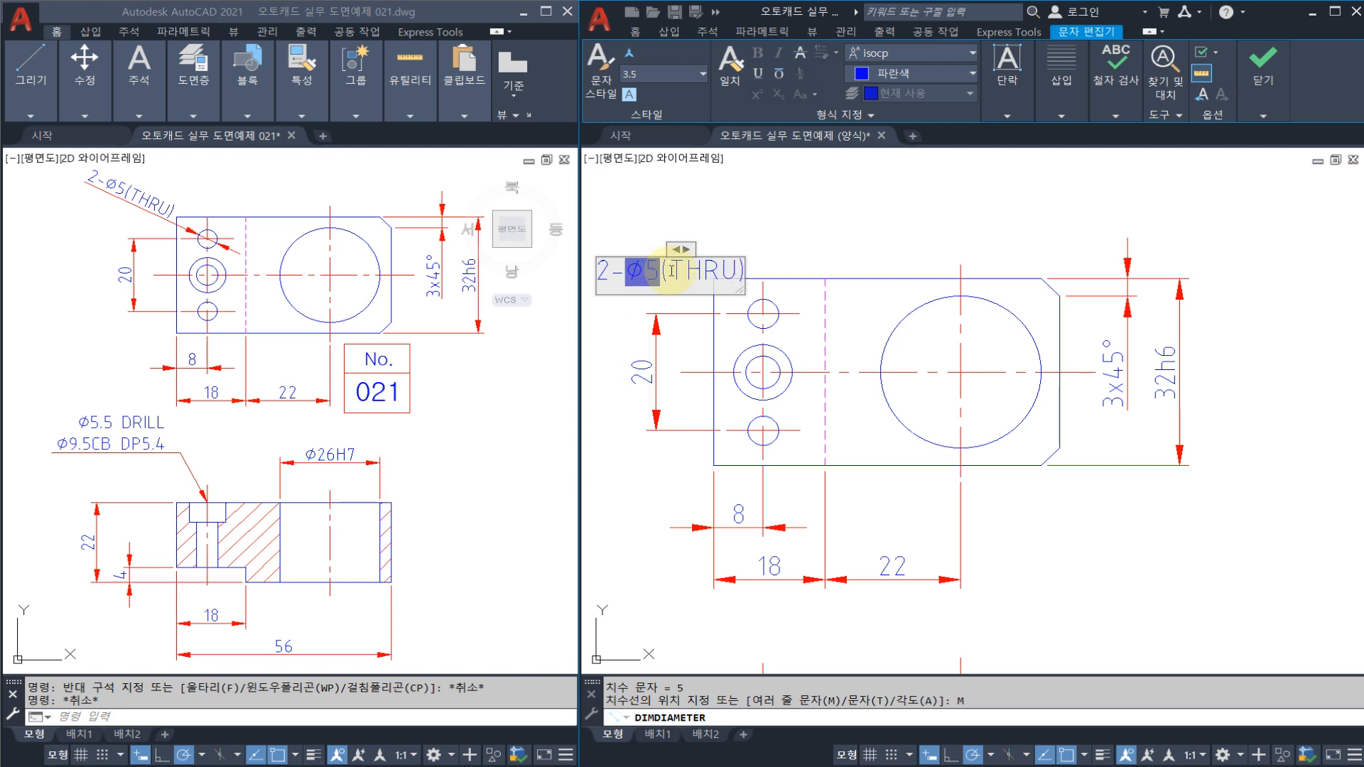
pyautogui.click(643, 270)
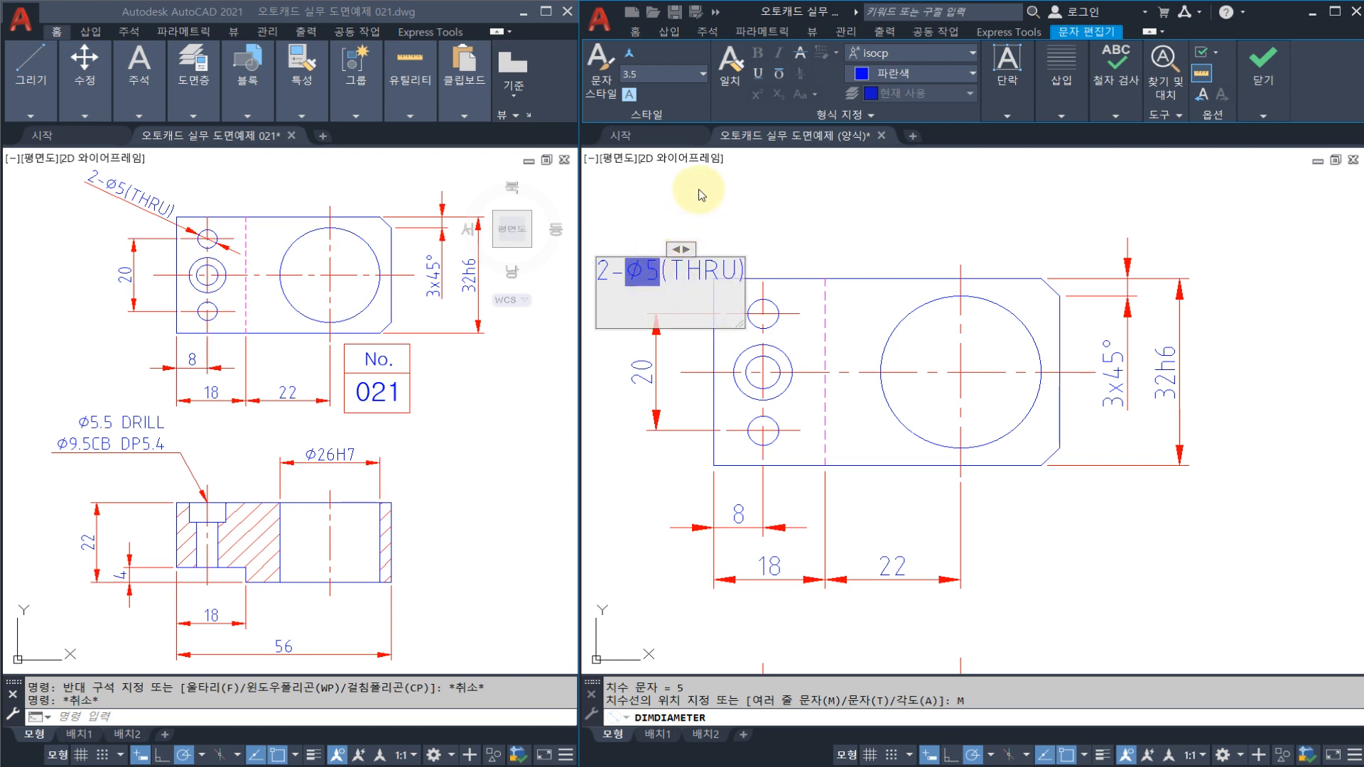
pyautogui.click(739, 188)
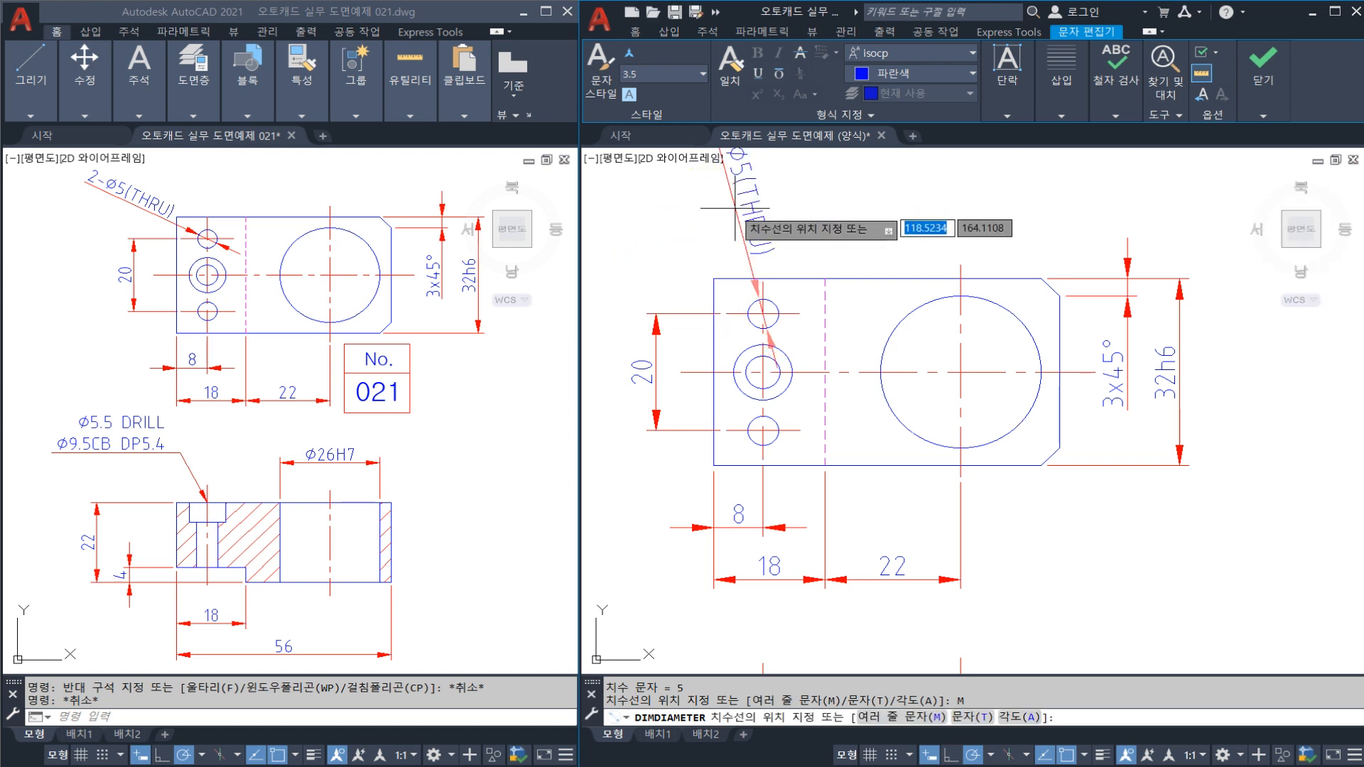
pyautogui.click(636, 243)
# Save the drawing
pyautogui.scroll(-3, 821, 394)
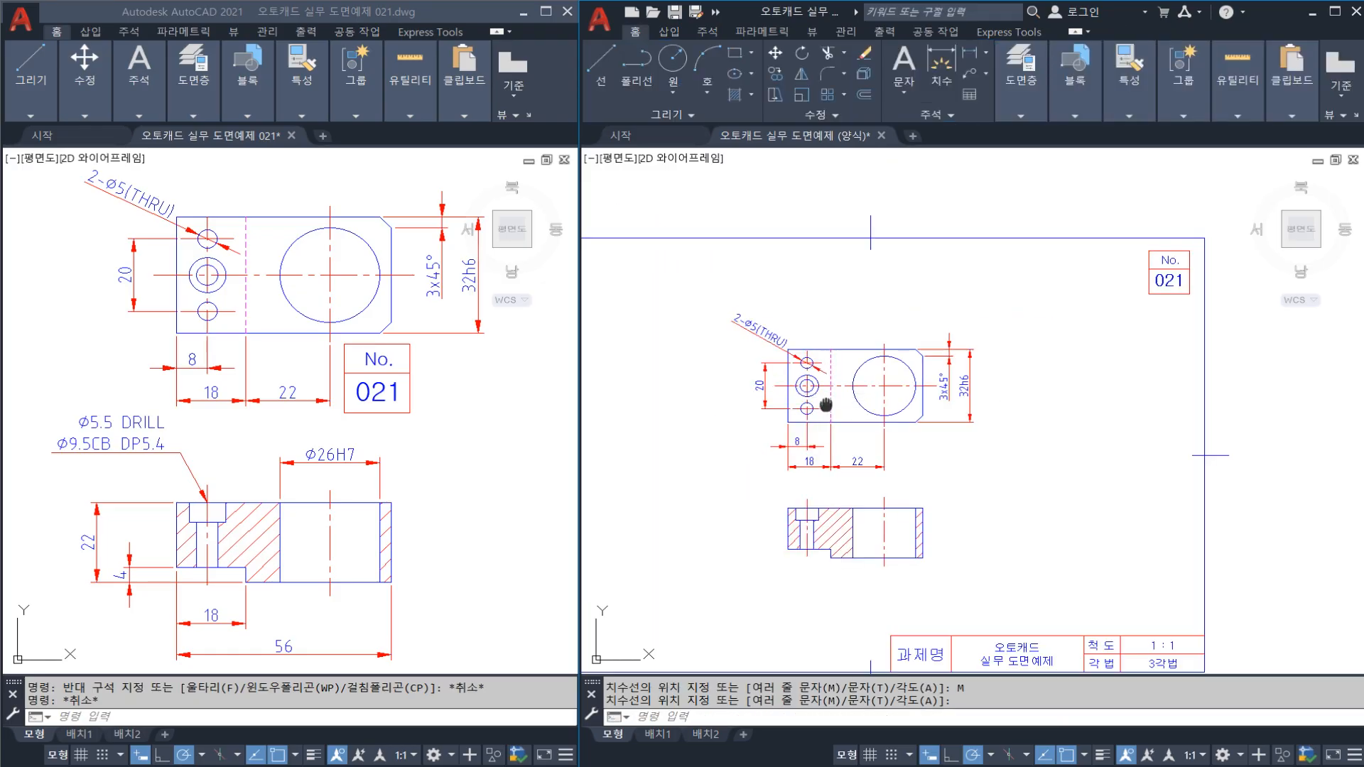
pyautogui.scroll(2, 832, 387)
pyautogui.moveTo(836, 386); pyautogui.dragTo(844, 280, button='middle')
pyautogui.hotkey('ctrl', 's')
# Move the section view straight down to widen the gap beneath the top view
pyautogui.moveTo(981, 556); pyautogui.dragTo(983, 472, button='middle')
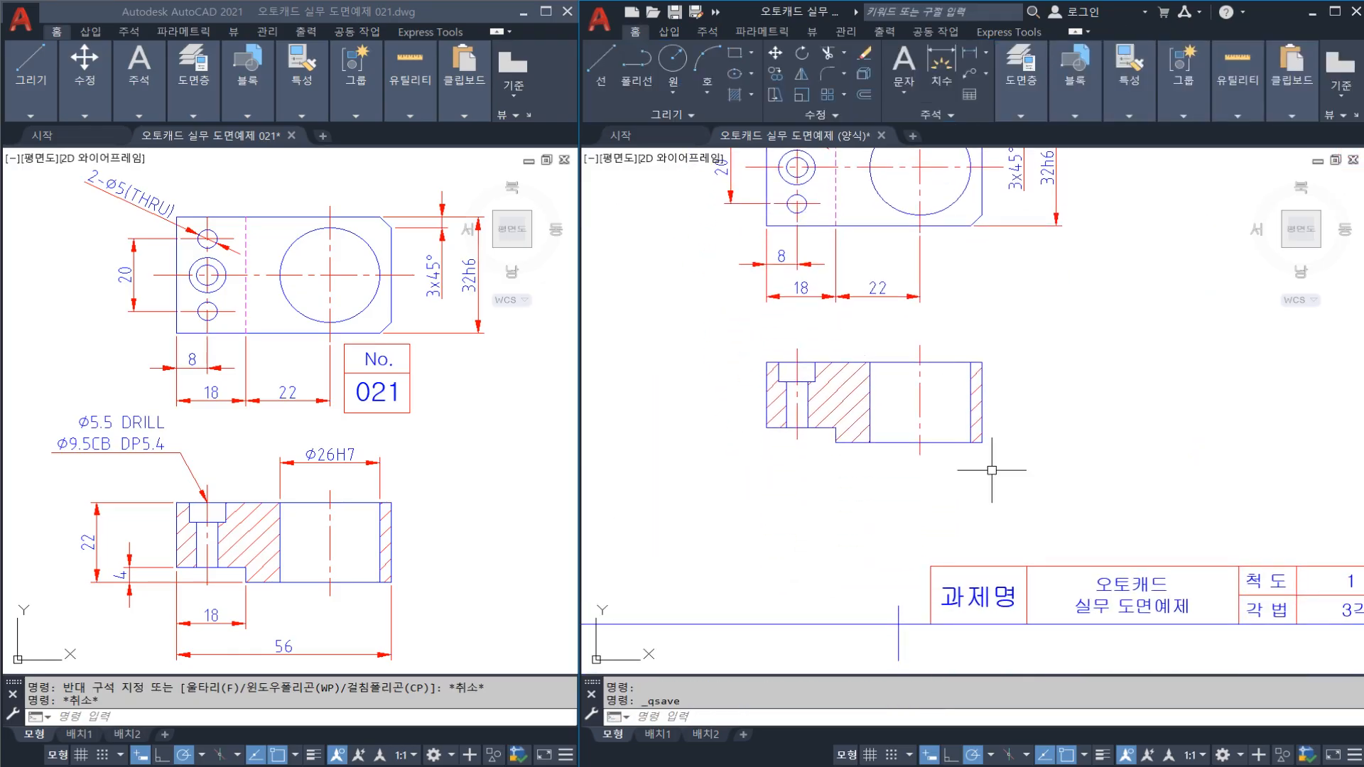
pyautogui.click(1034, 506)
pyautogui.click(765, 380)
pyautogui.write('m')
pyautogui.press('Return')
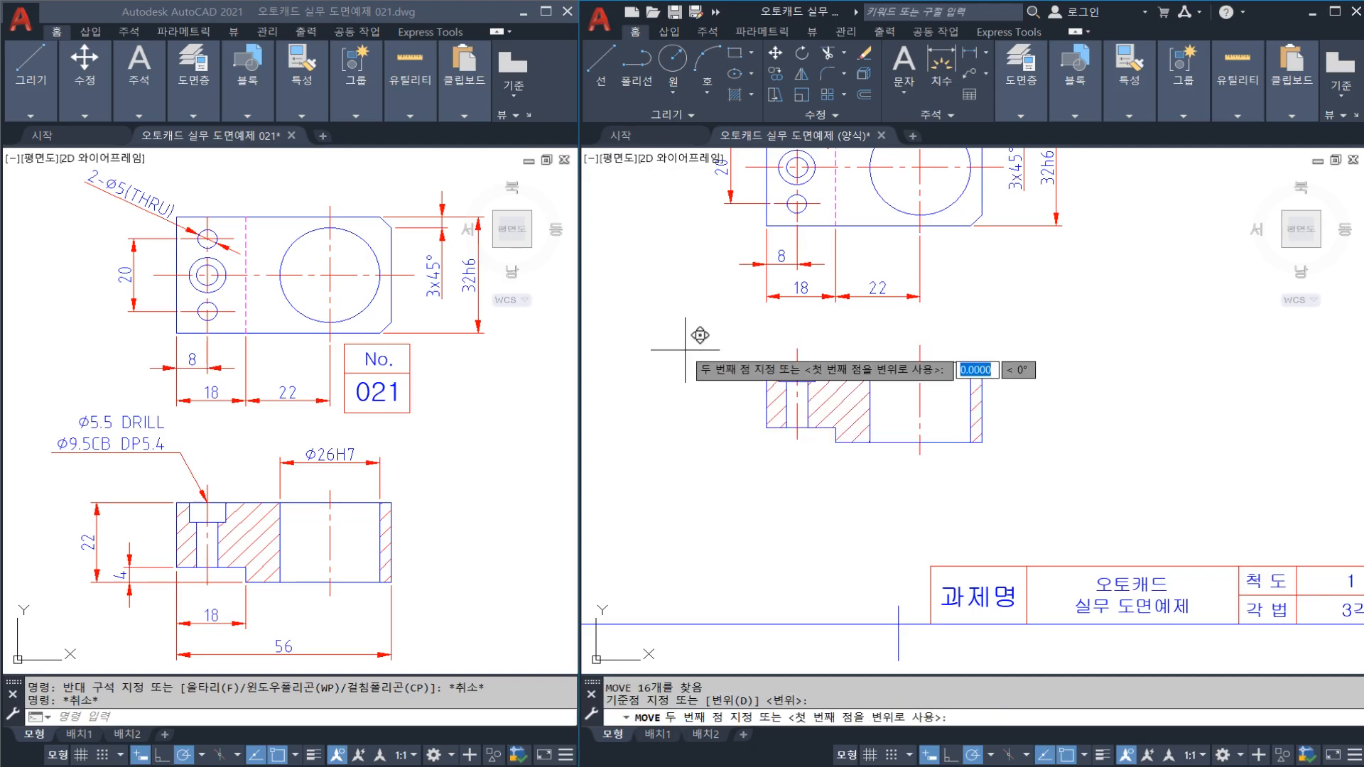
pyautogui.click(686, 350)
pyautogui.press('Escape')
pyautogui.scroll(-5, 742, 408)
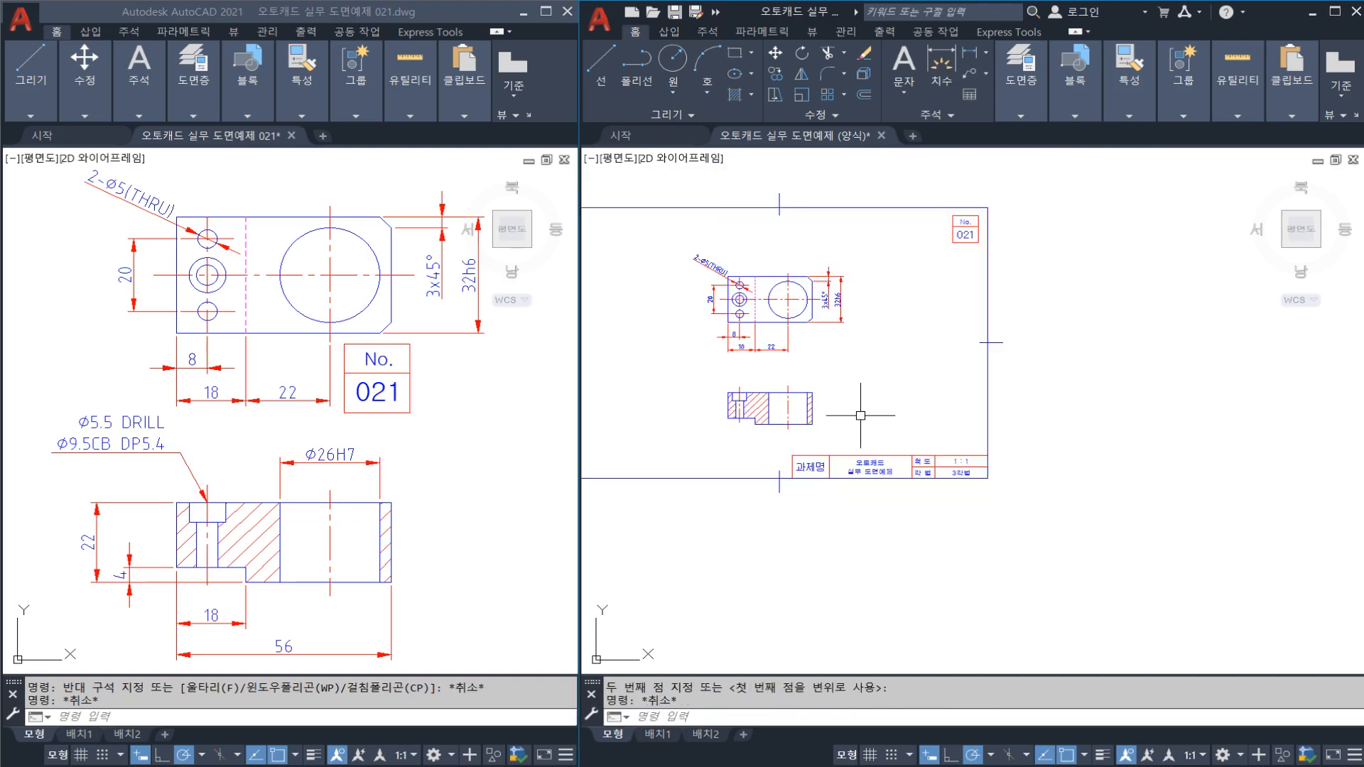
# Move the top and section views together with their dimensions straight up within the frame
pyautogui.press('space')
pyautogui.click(872, 432)
pyautogui.click(653, 243)
pyautogui.press('space')
pyautogui.click(654, 314)
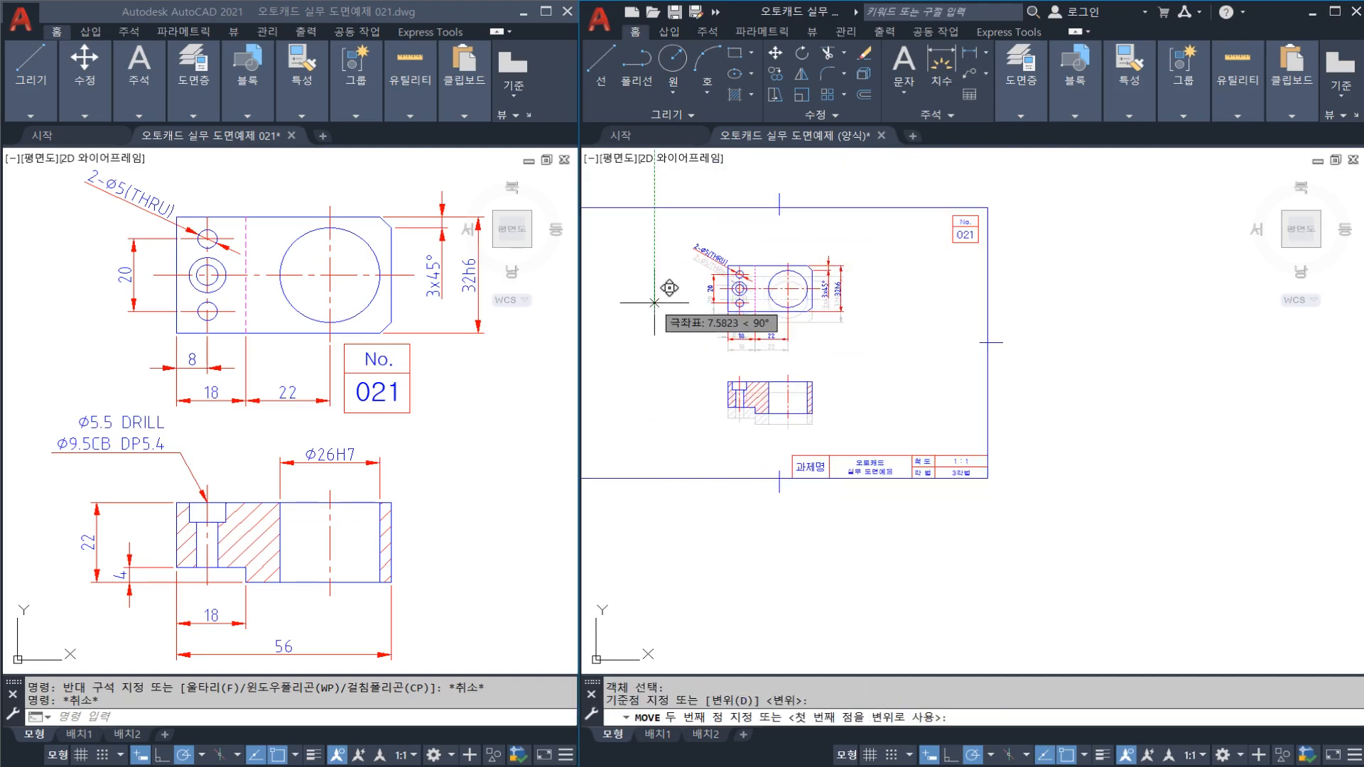
pyautogui.click(654, 301)
pyautogui.press('Escape')
# Dimension the section view horizontally from its left edge to the step corner, placed beneath the view
pyautogui.scroll(6, 737, 375)
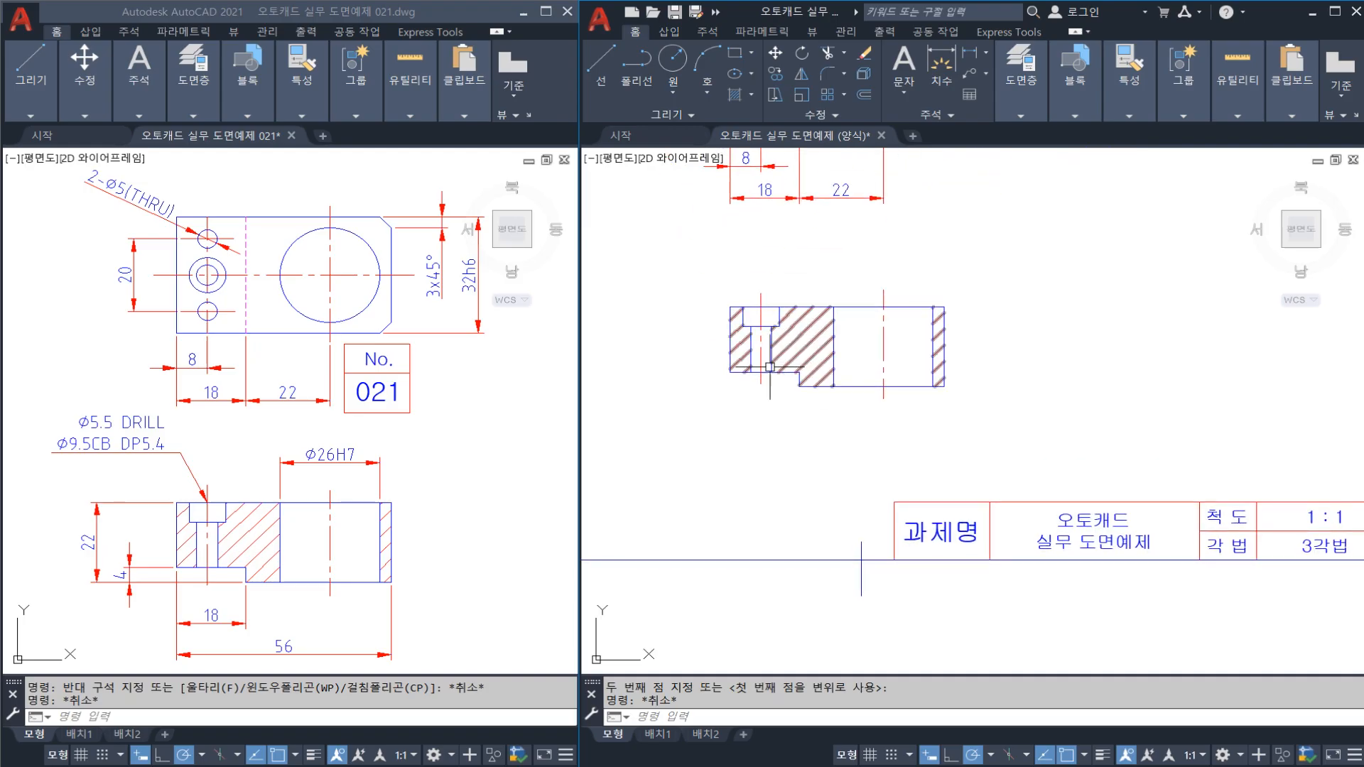
pyautogui.press('Escape')
pyautogui.press('Escape')
pyautogui.moveTo(854, 430); pyautogui.dragTo(850, 379, button='middle')
pyautogui.write('dli')
pyautogui.press('space')
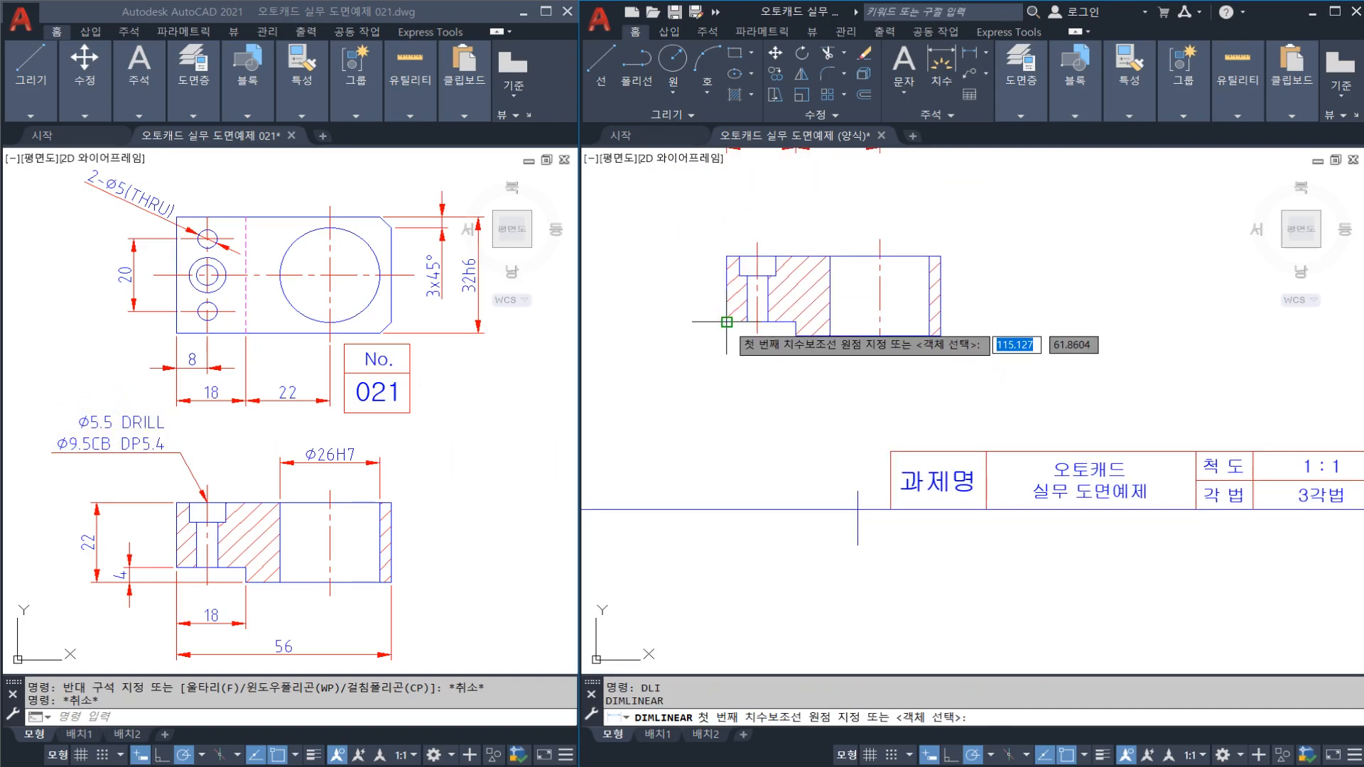
pyautogui.click(796, 336)
pyautogui.click(796, 336)
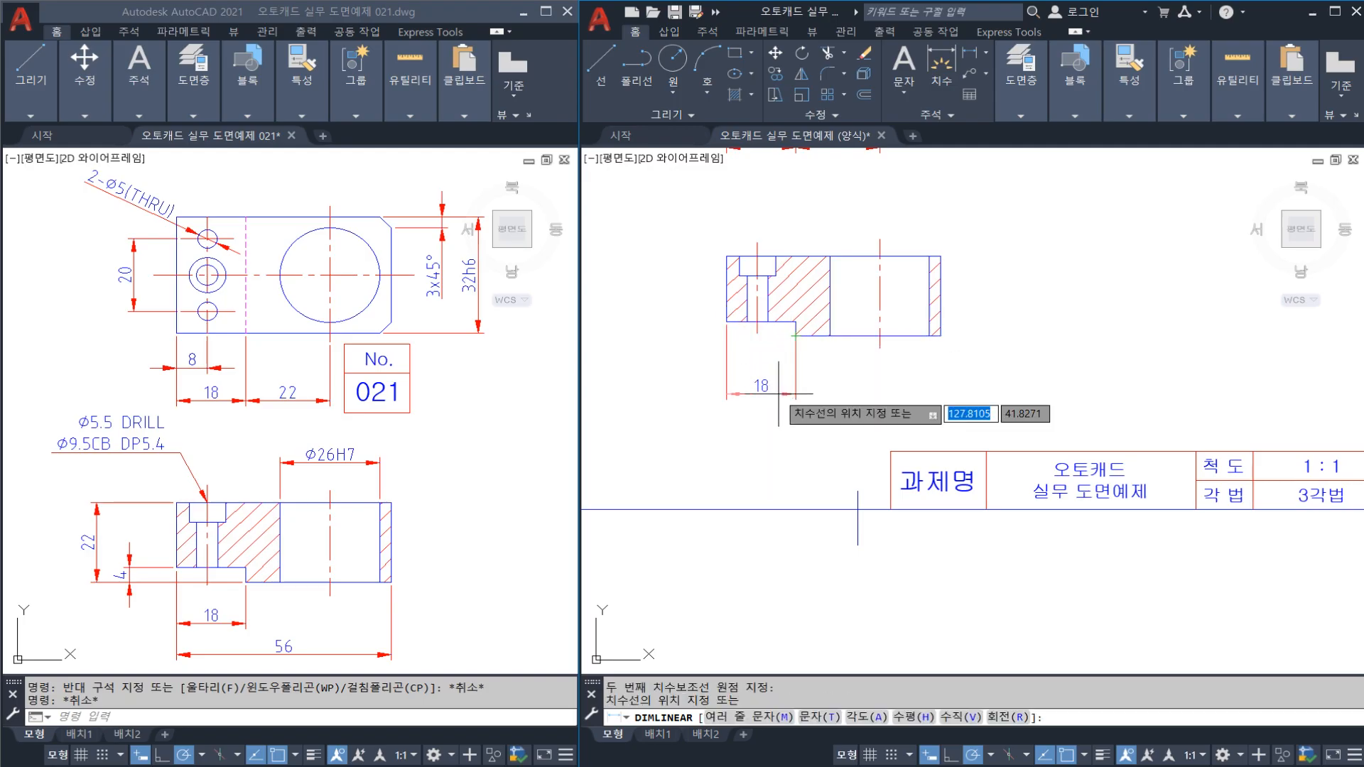
pyautogui.scroll(2, 769, 384)
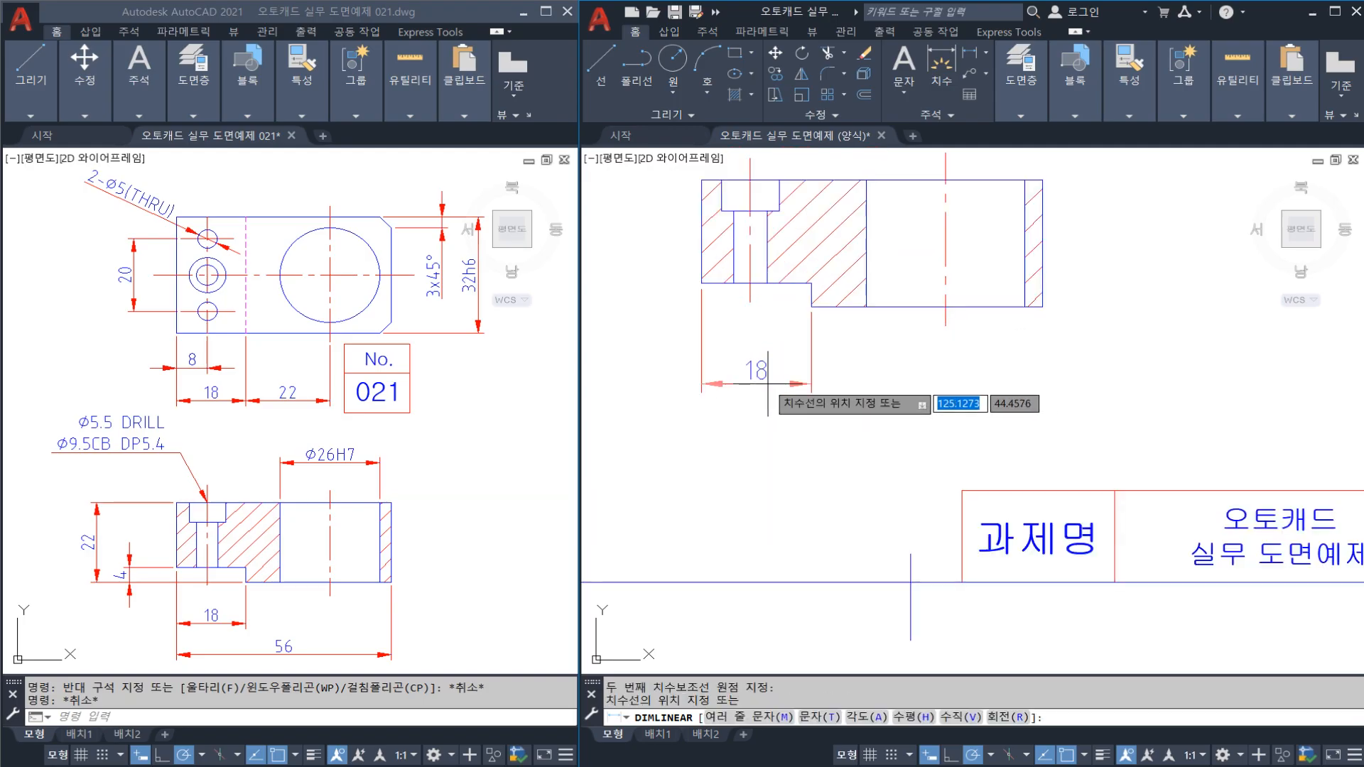
pyautogui.click(768, 383)
# Compare the step-width dimension under the section view with the edge-to-hidden-line dimension under the top view
pyautogui.moveTo(781, 328); pyautogui.dragTo(784, 397, button='middle')
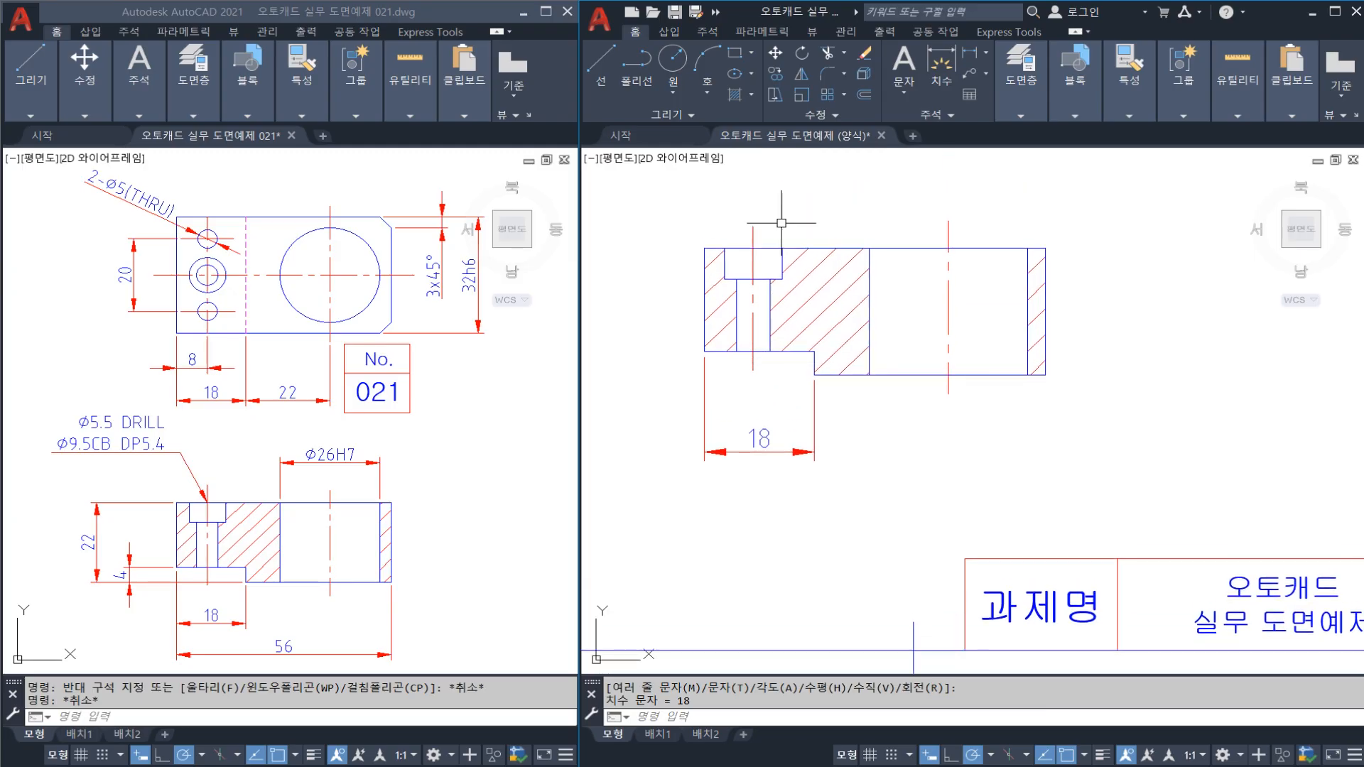
pyautogui.moveTo(780, 220); pyautogui.dragTo(775, 380, button='middle')
pyautogui.moveTo(796, 268); pyautogui.dragTo(784, 343, button='middle')
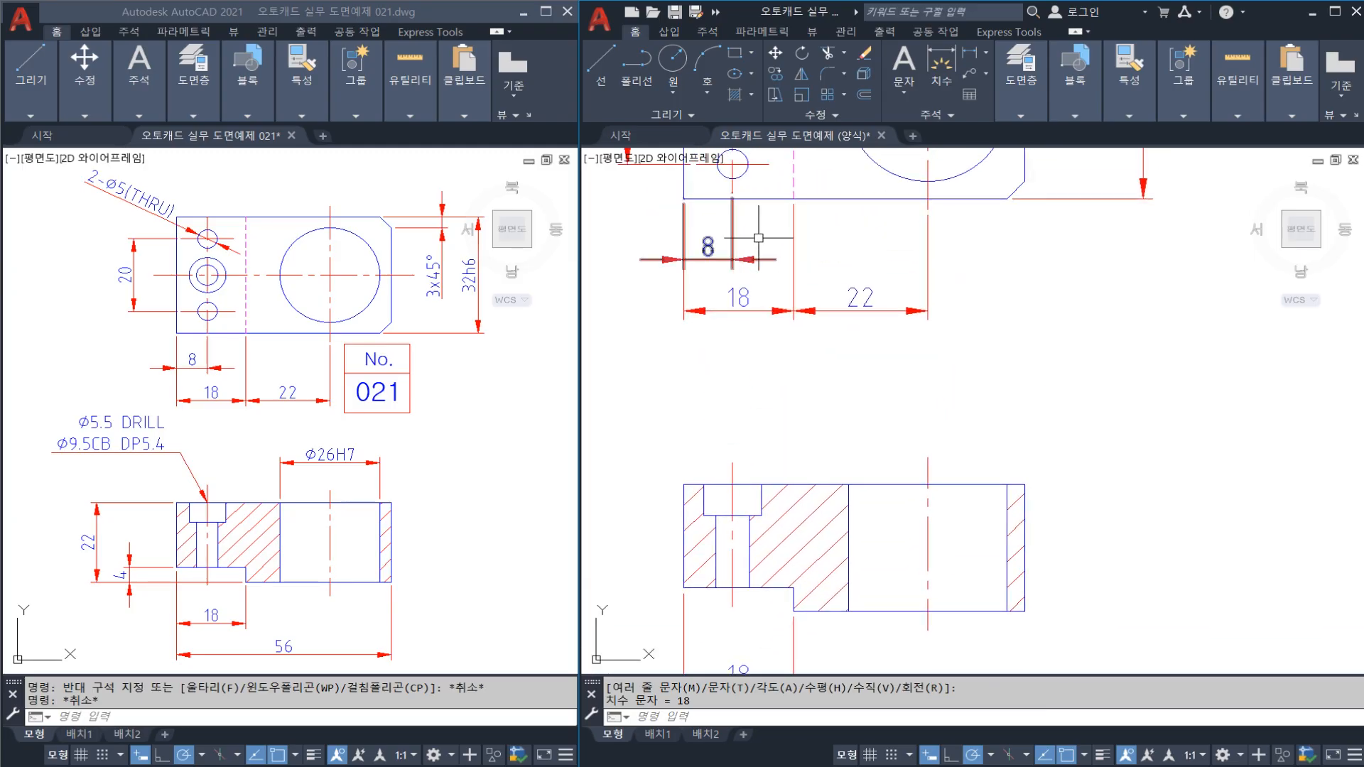
pyautogui.moveTo(765, 221); pyautogui.dragTo(766, 287, button='middle')
pyautogui.moveTo(729, 363); pyautogui.dragTo(739, 337, button='middle')
pyautogui.moveTo(772, 510); pyautogui.dragTo(780, 415, button='middle')
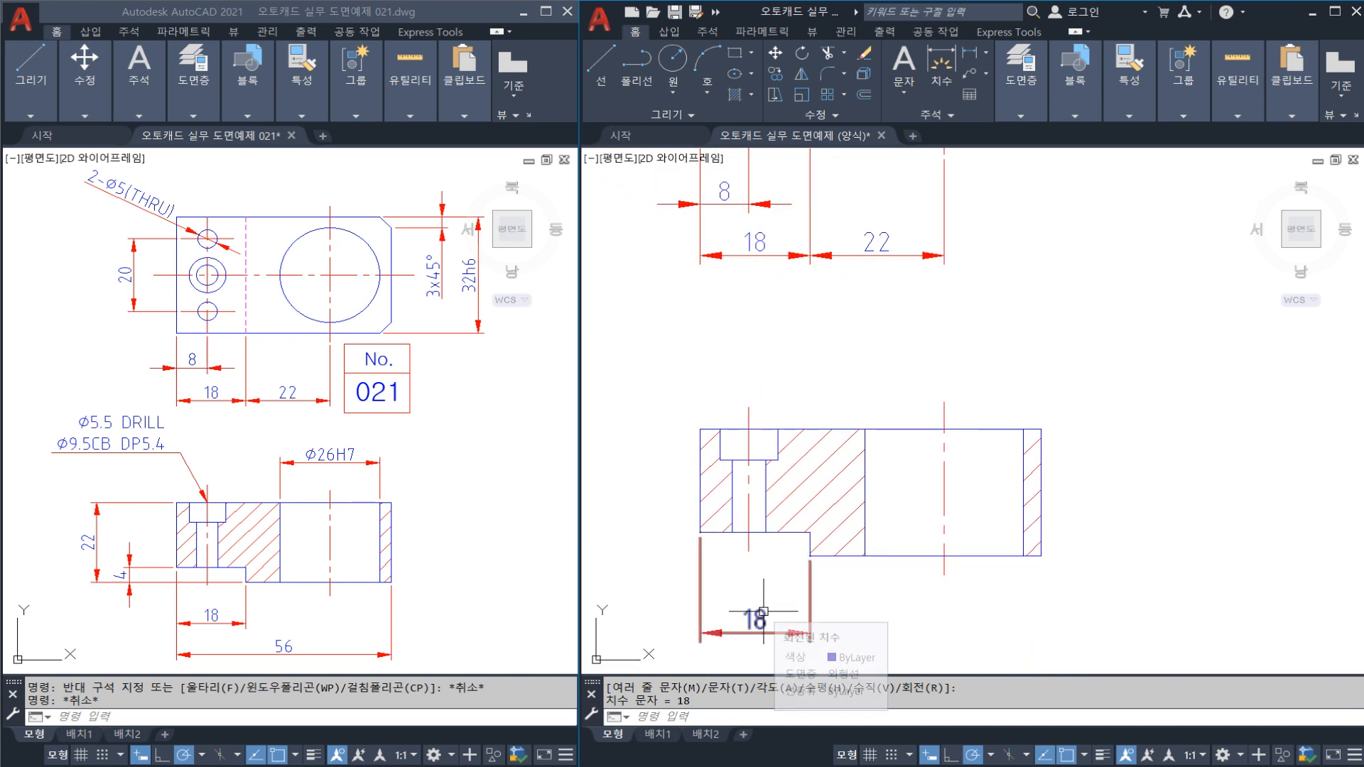
pyautogui.click(815, 288)
pyautogui.press('Escape')
pyautogui.press('Escape')
pyautogui.press('Escape')
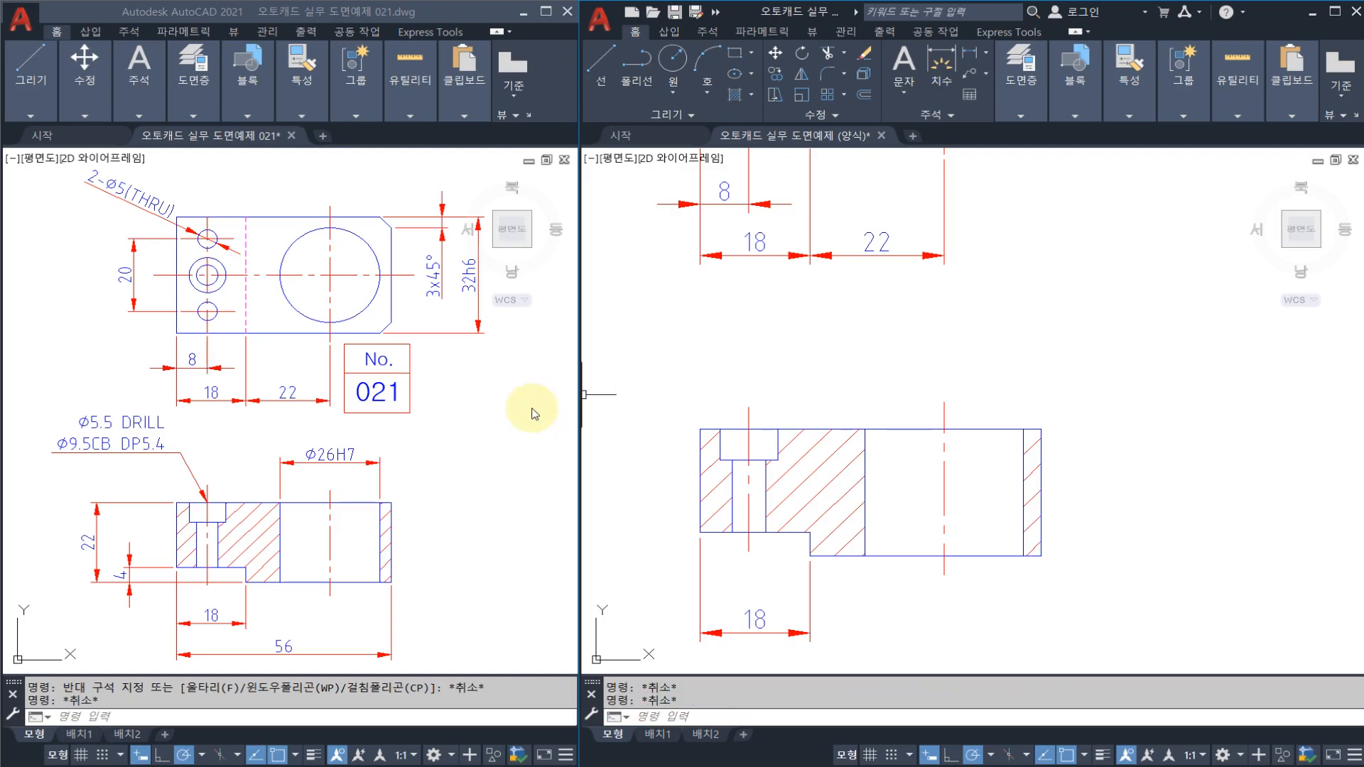
# Switch to the reference drawing 021 and delete the 18 dimension between the top view's left edge and the hidden line
pyautogui.click(539, 406)
pyautogui.press('Escape')
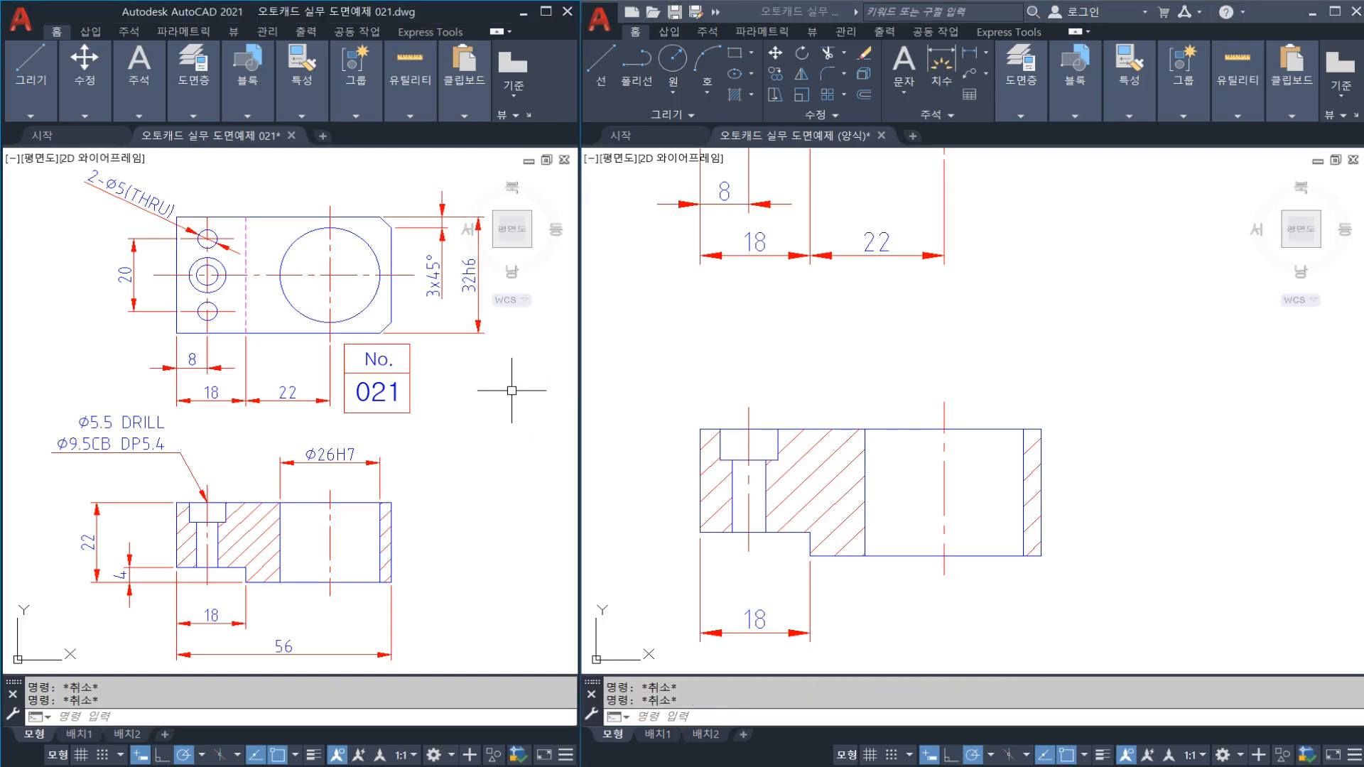
pyautogui.click(243, 405)
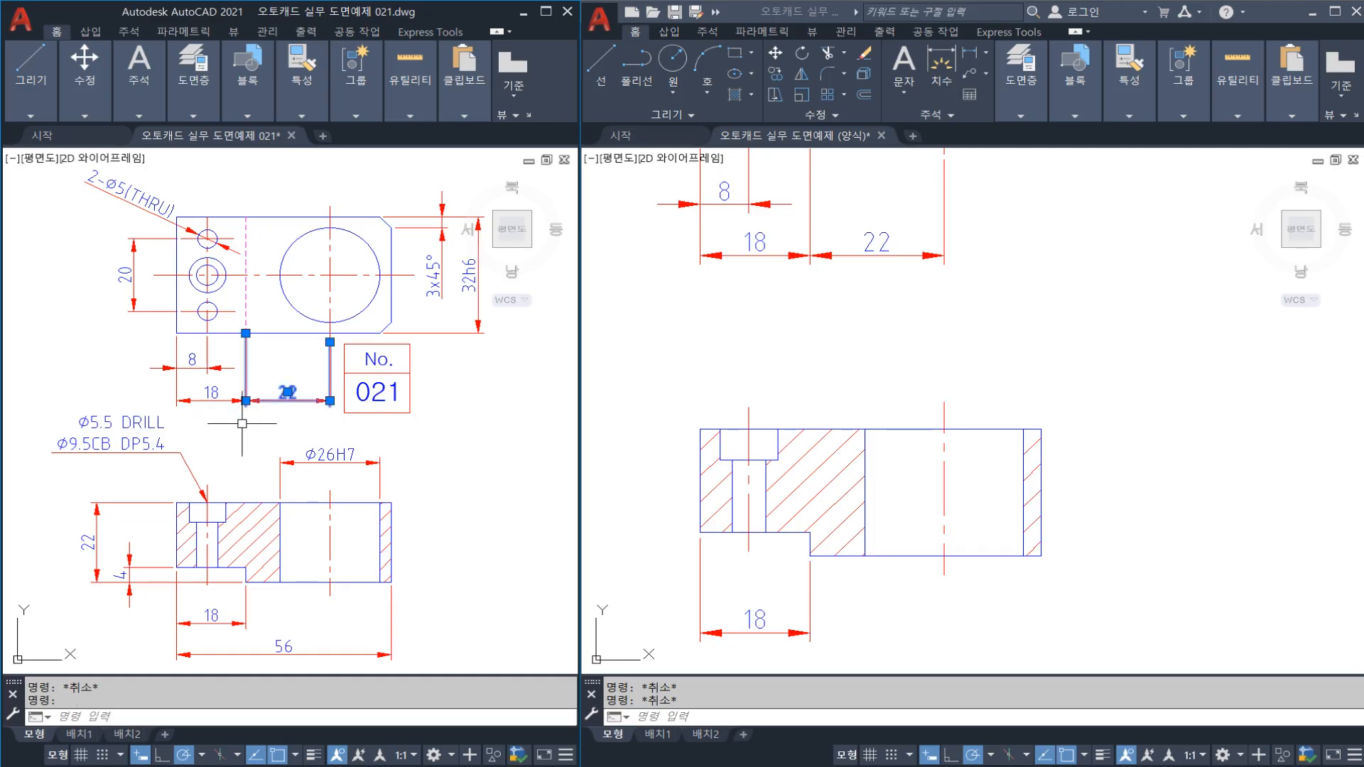
pyautogui.press('Escape')
pyautogui.scroll(2, 211, 417)
pyautogui.click(229, 417)
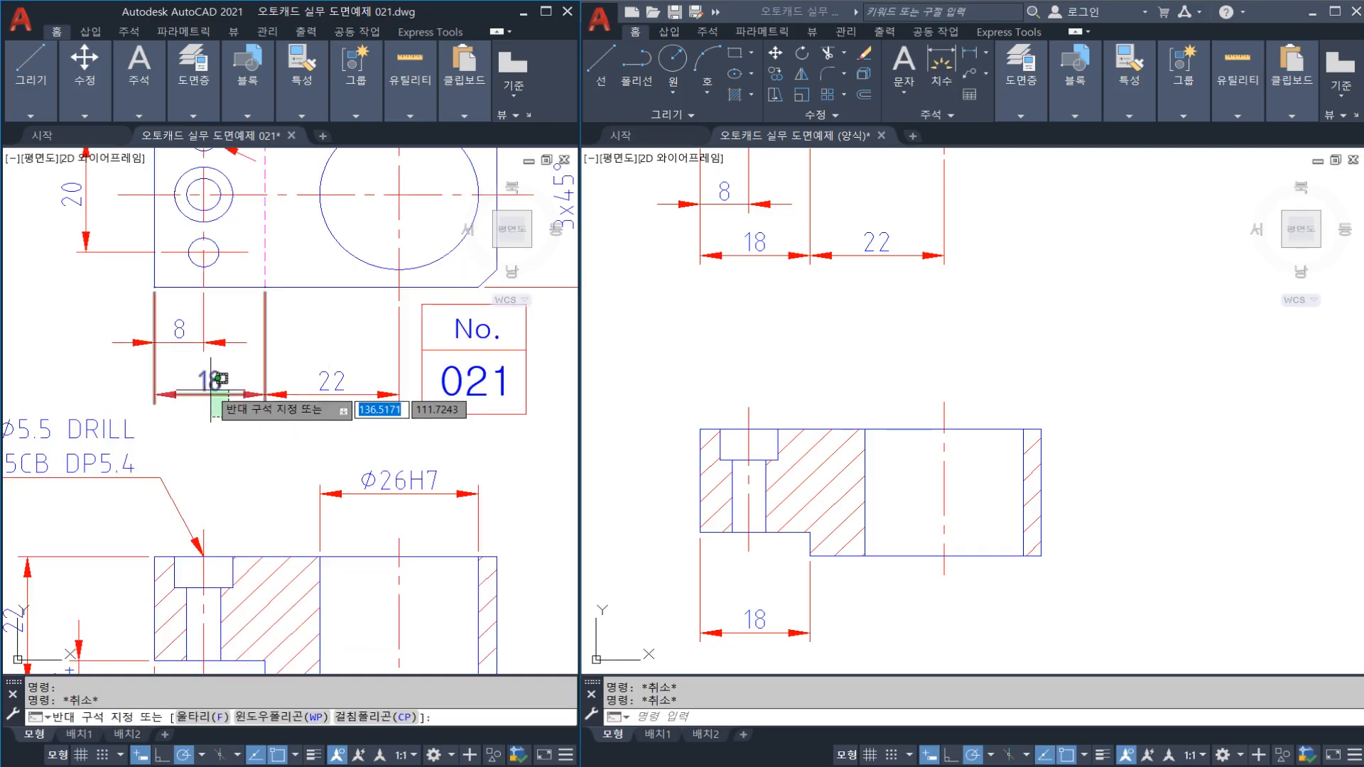
pyautogui.click(210, 377)
pyautogui.press('Delete')
# Stretch the hidden-line-to-large-hole dimension in the reference drawing so that it starts at the top view's lower left corner
pyautogui.click(267, 324)
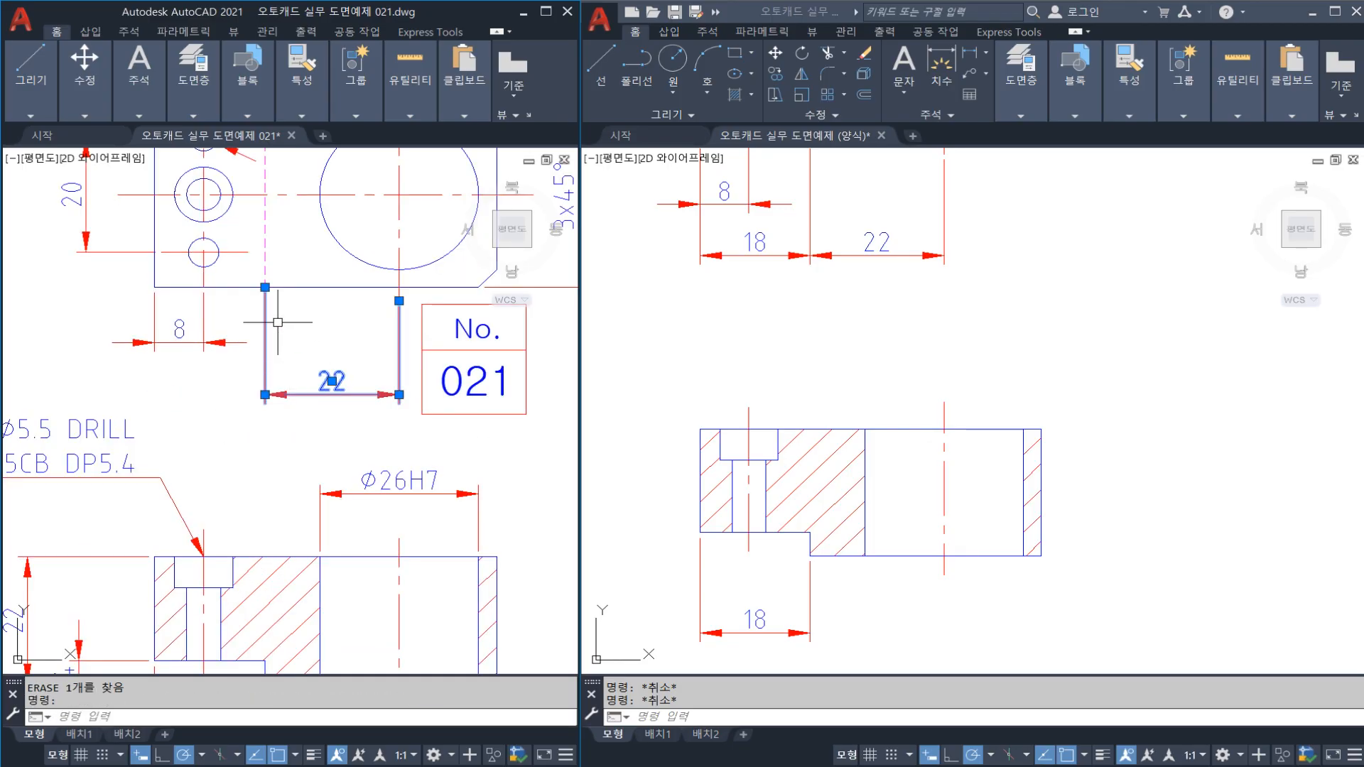
pyautogui.click(265, 288)
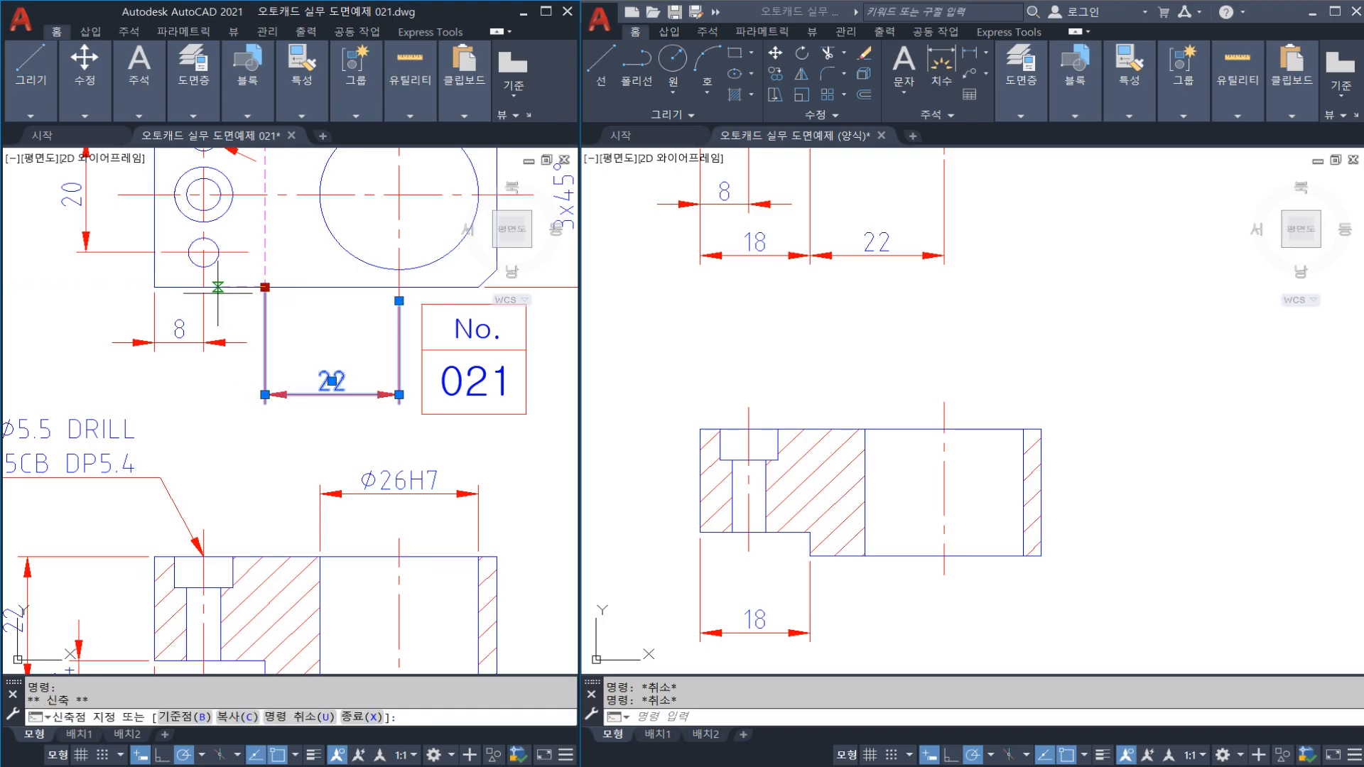
pyautogui.click(155, 287)
pyautogui.press('Escape')
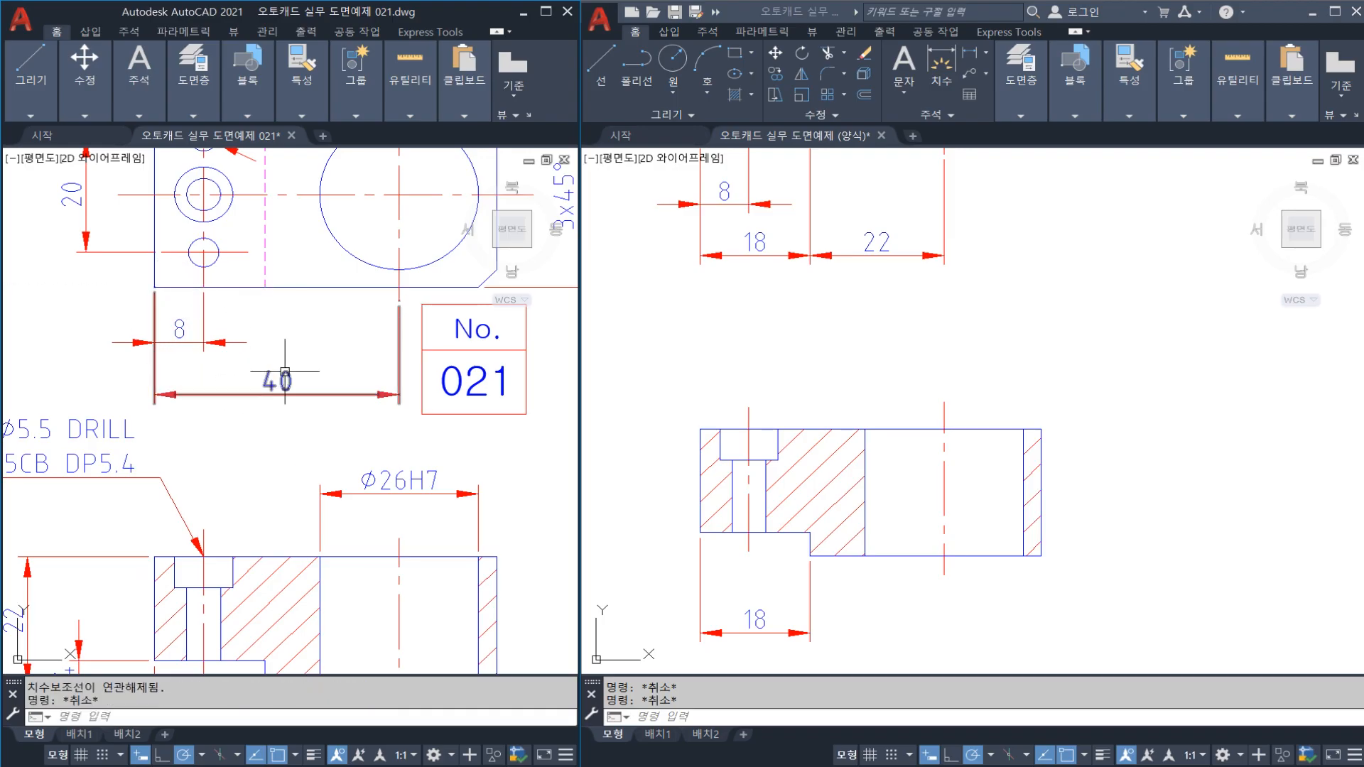
pyautogui.scroll(-2, 282, 390)
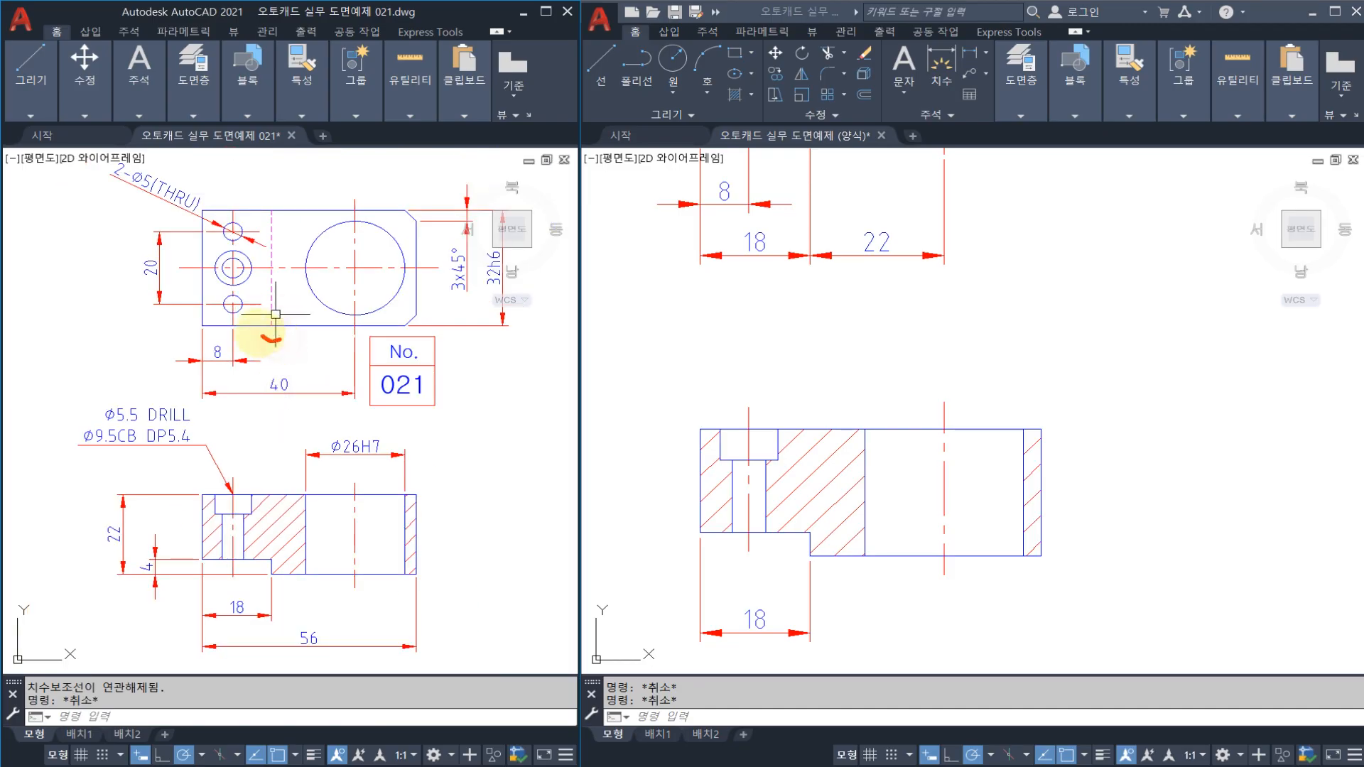
pyautogui.moveTo(263, 337)
pyautogui.mouseDown()
pyautogui.moveTo(252, 242)
pyautogui.moveTo(288, 208)
pyautogui.moveTo(293, 321)
pyautogui.mouseUp()
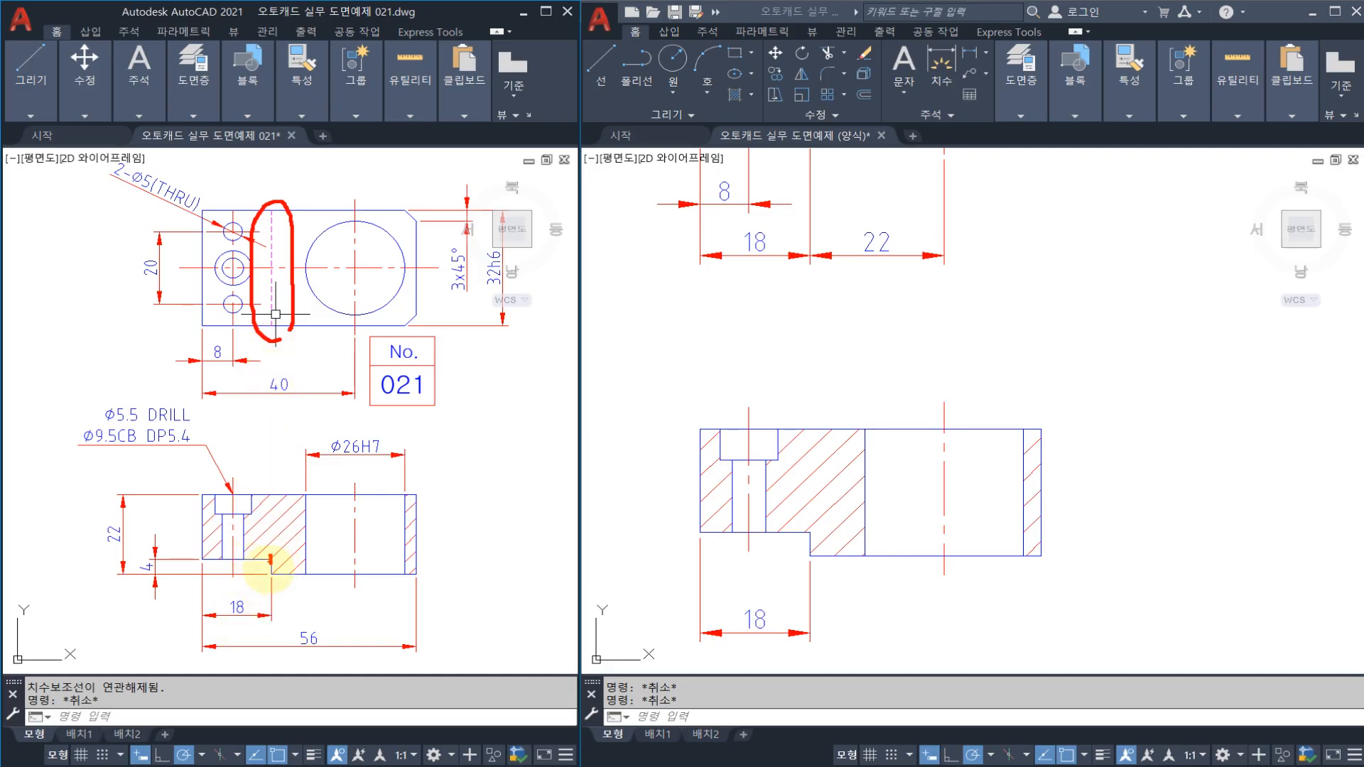
pyautogui.press('Escape')
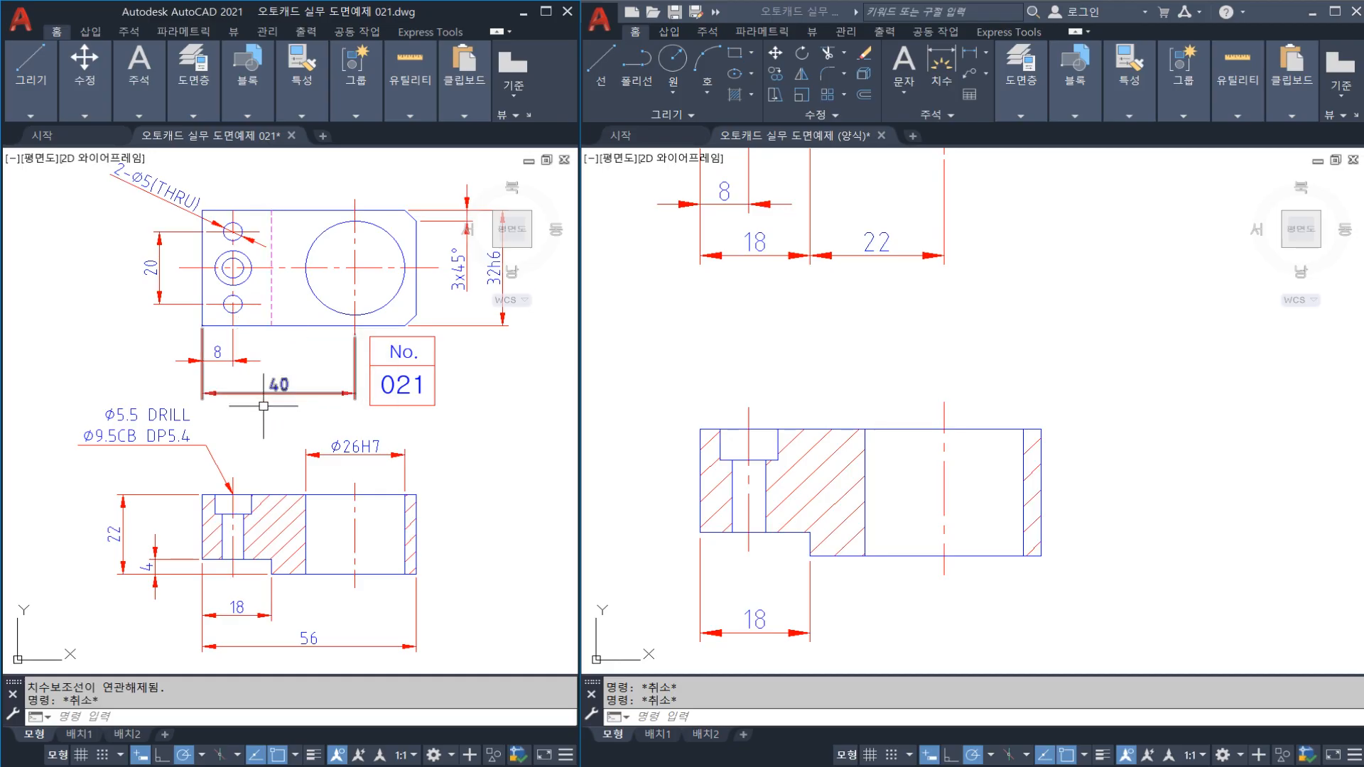
pyautogui.moveTo(267, 523); pyautogui.dragTo(278, 493, button='middle')
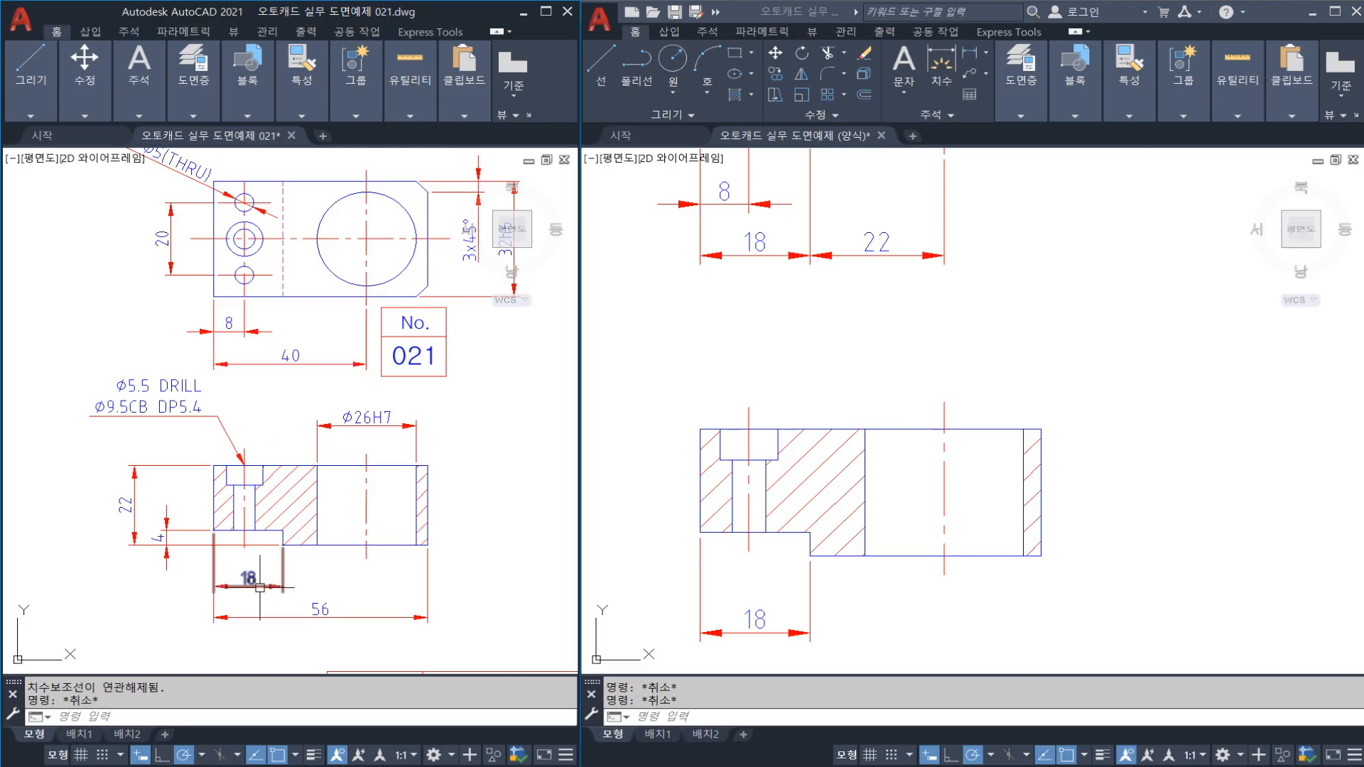
# Switch to the title-block template drawing and delete the 18 dimension between the top view's left edge and the hidden line
pyautogui.click(1017, 326)
pyautogui.moveTo(921, 304); pyautogui.dragTo(891, 402, button='middle')
pyautogui.click(751, 388)
pyautogui.click(727, 344)
pyautogui.press('Delete')
# Stretch the hidden-line-to-large-hole dimension in the template drawing so that it starts at the top view's lower left corner
pyautogui.click(781, 245)
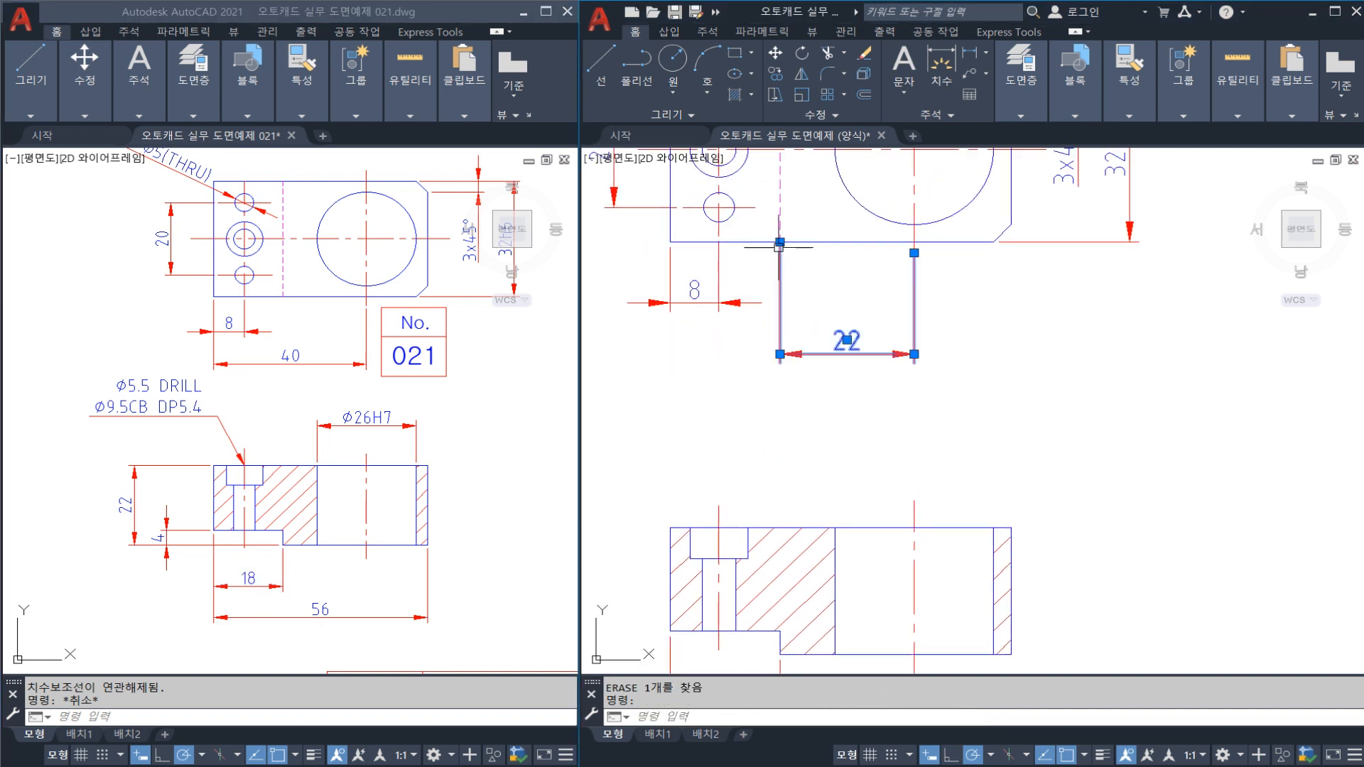
pyautogui.click(780, 242)
pyautogui.click(677, 241)
pyautogui.press('Escape')
pyautogui.scroll(-2, 796, 277)
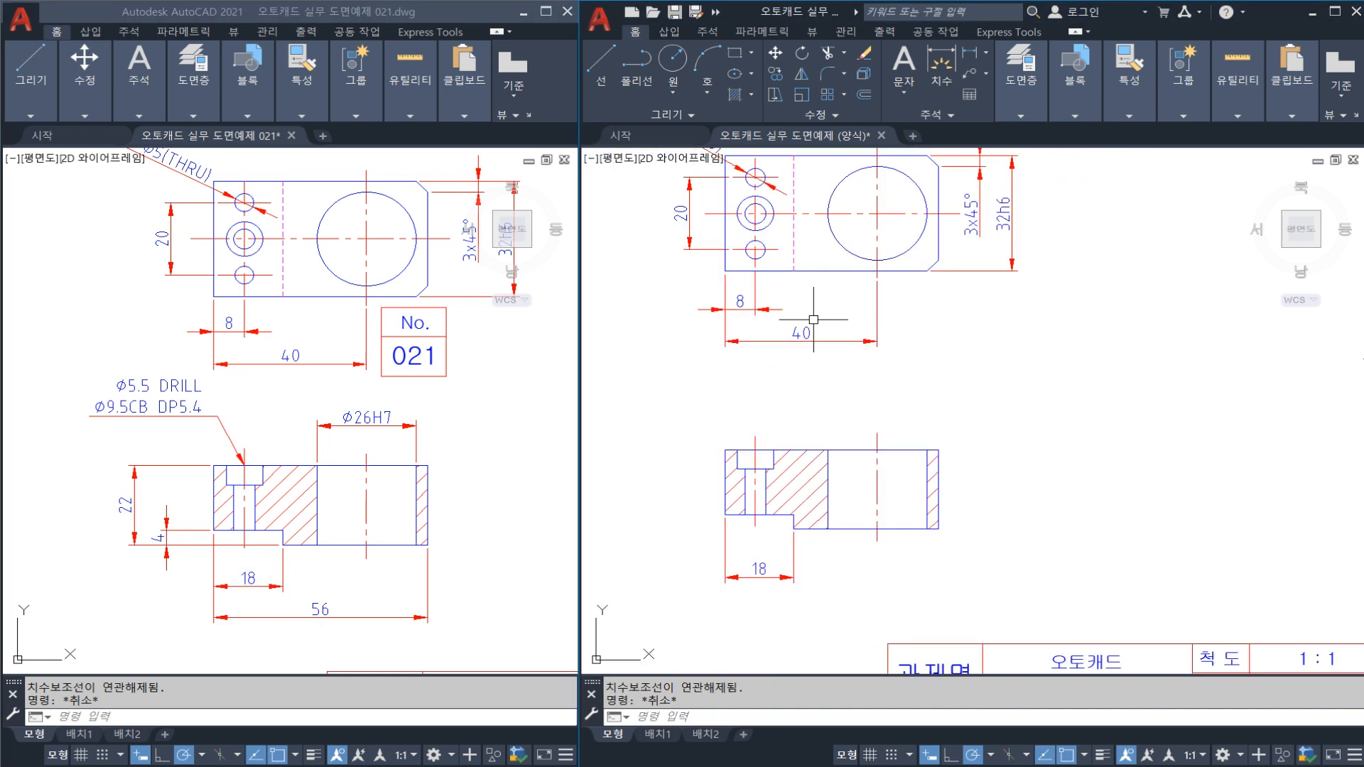
# Dimension the section view's overall width, placing the linear dimension beneath the step-width dimension
pyautogui.moveTo(809, 426); pyautogui.dragTo(820, 303, button='middle')
pyautogui.write('DLI')
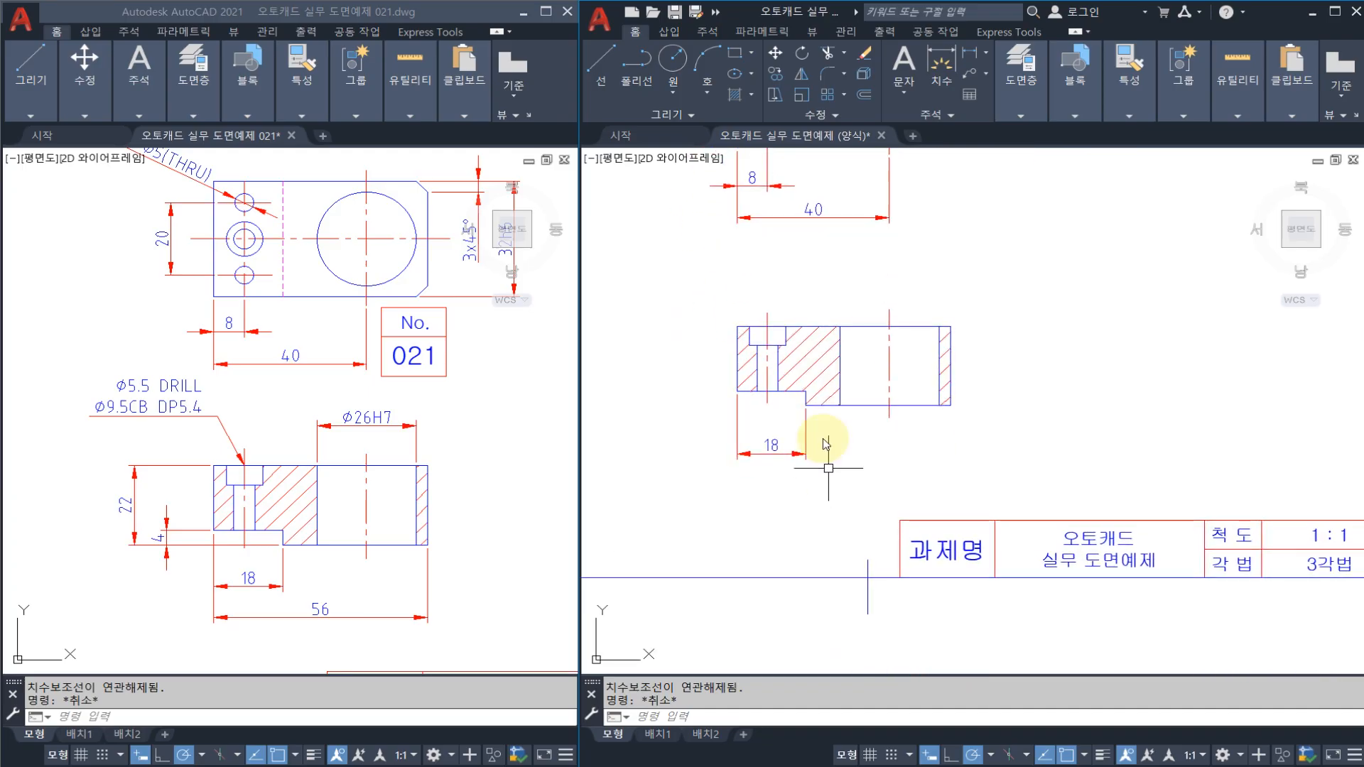
pyautogui.press('Return')
pyautogui.scroll(2, 761, 409)
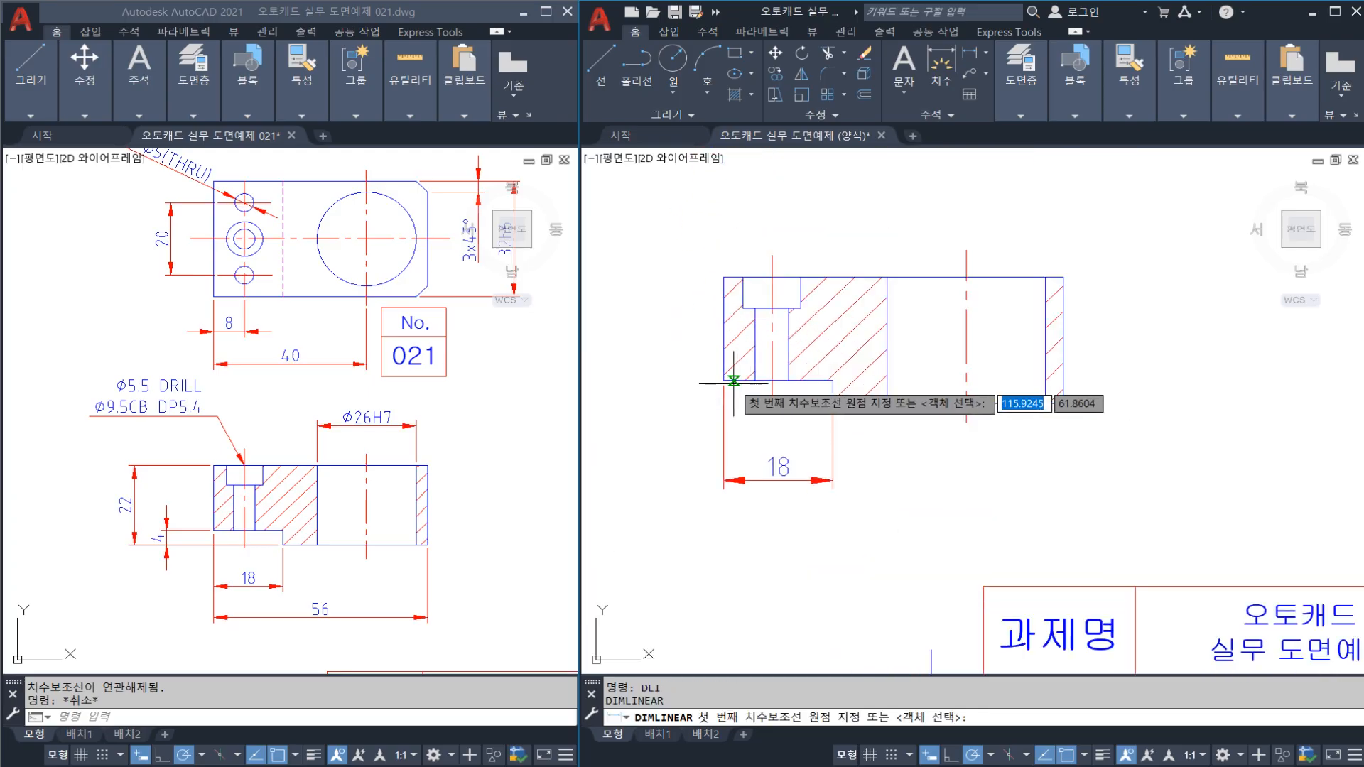
pyautogui.click(725, 381)
pyautogui.click(1045, 403)
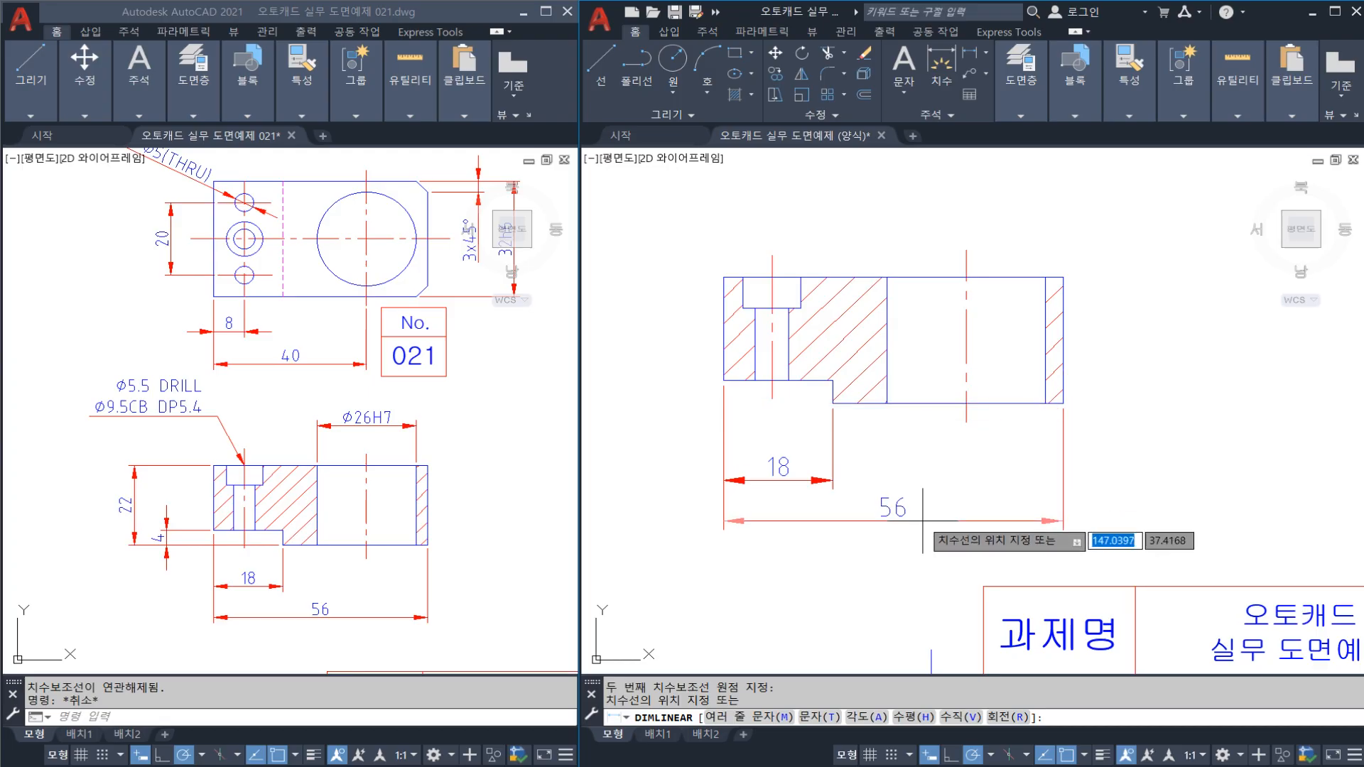
pyautogui.click(931, 530)
pyautogui.press('Escape')
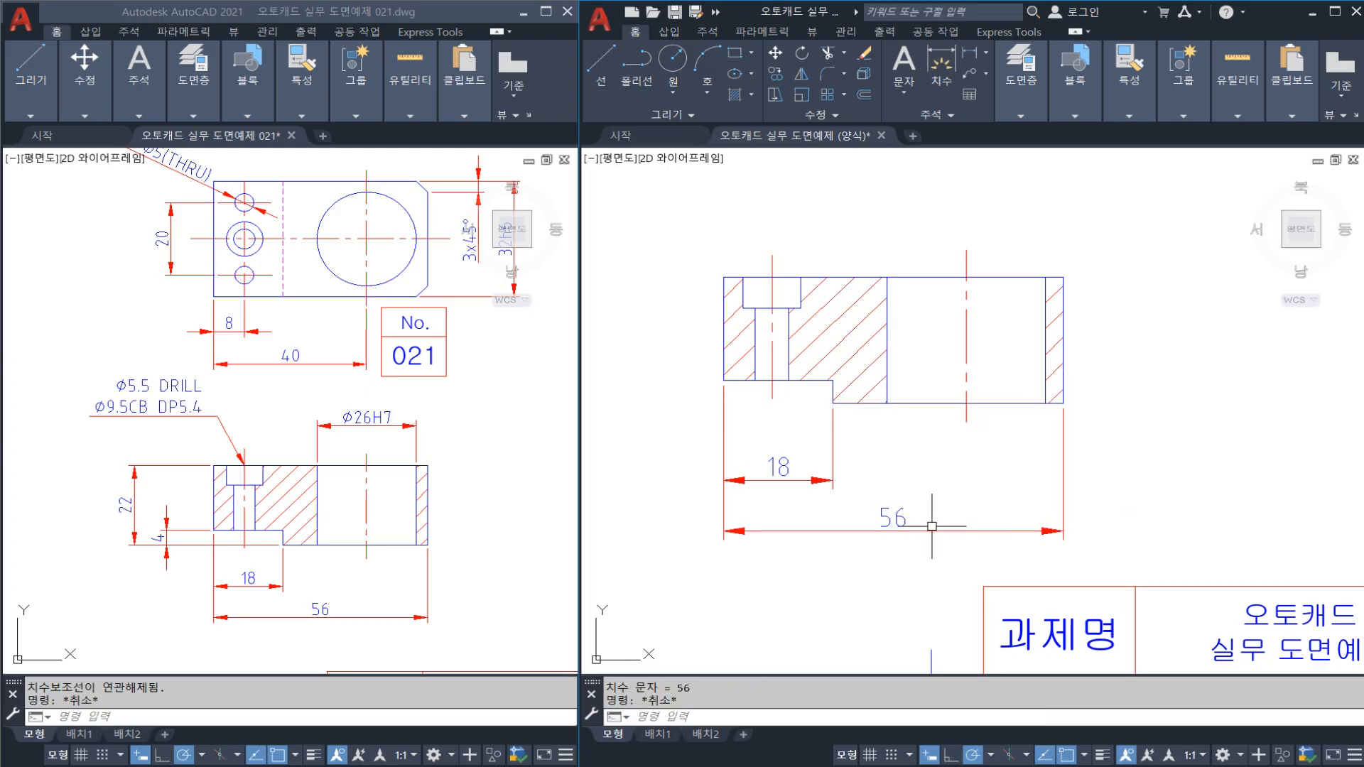
# Stretch the step-width and overall-width dimension lines slightly up, closer to the section view's lower edge
pyautogui.scroll(2, 1096, 524)
pyautogui.write('s')
pyautogui.press('Return')
pyautogui.click(1218, 509)
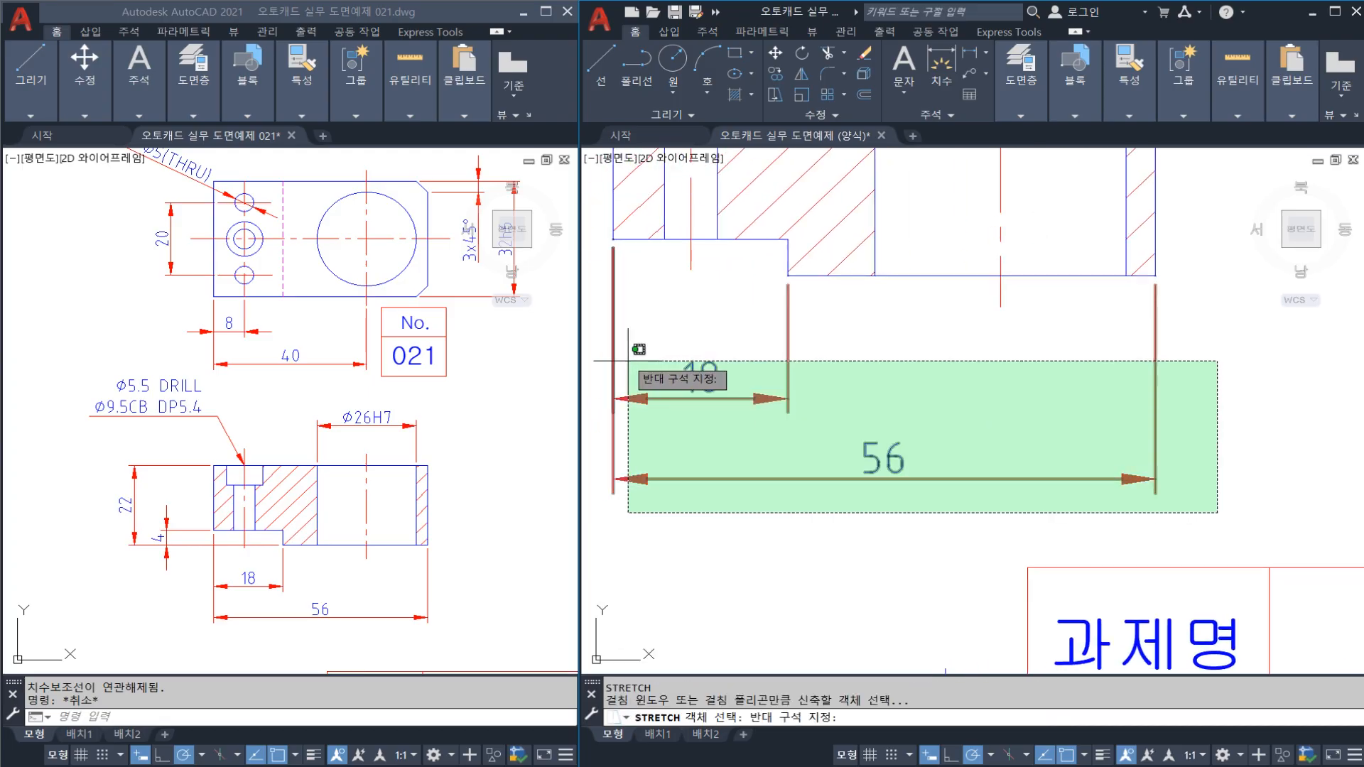
pyautogui.click(629, 355)
pyautogui.press('Return')
pyautogui.click(881, 370)
pyautogui.press('Escape')
pyautogui.scroll(-3, 884, 398)
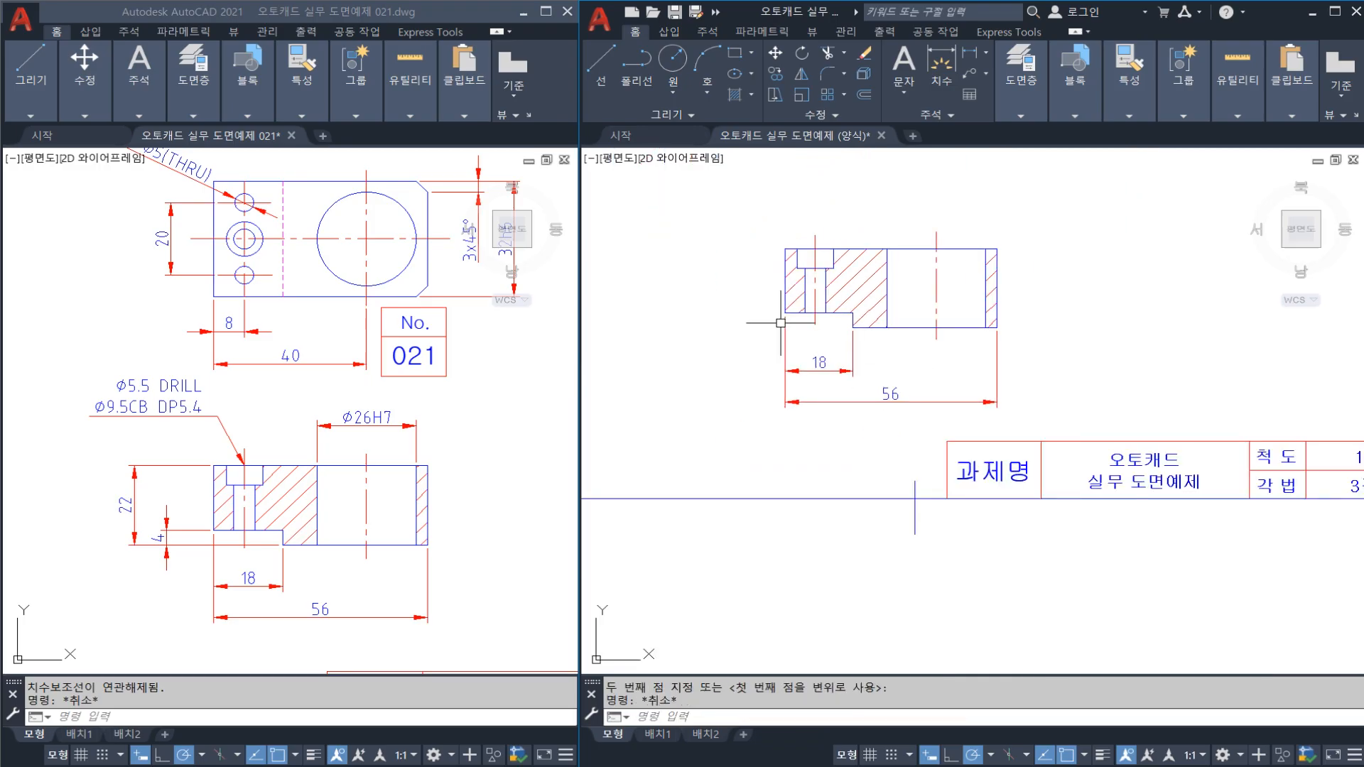
# Dimension the height of the step at the section view's lower left, with the dimension placed left of the view
pyautogui.write('dli')
pyautogui.press('Return')
pyautogui.click(848, 371)
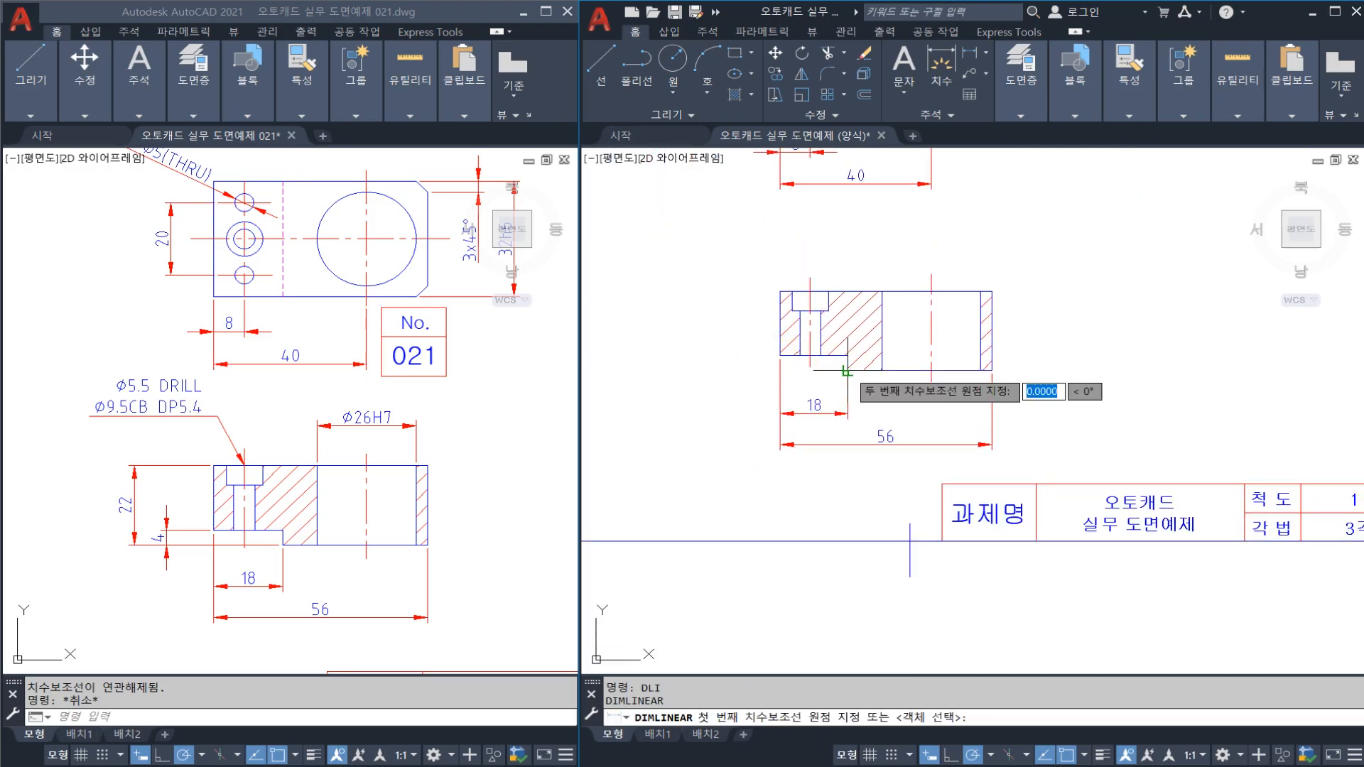
pyautogui.click(780, 356)
pyautogui.moveTo(693, 370); pyautogui.dragTo(664, 461, button='middle')
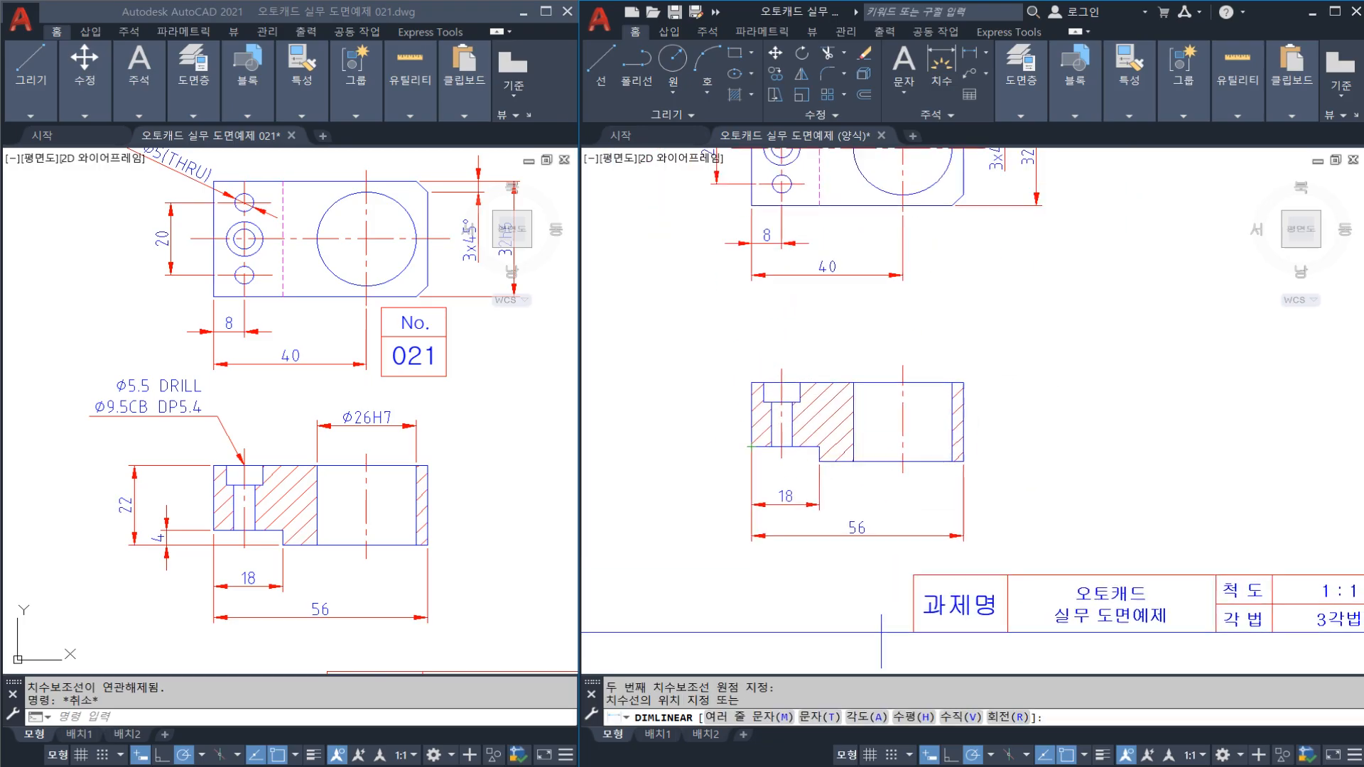
pyautogui.click(717, 184)
# Dimension the section view's overall height, placed to the left of the step-height dimension
pyautogui.press('Return')
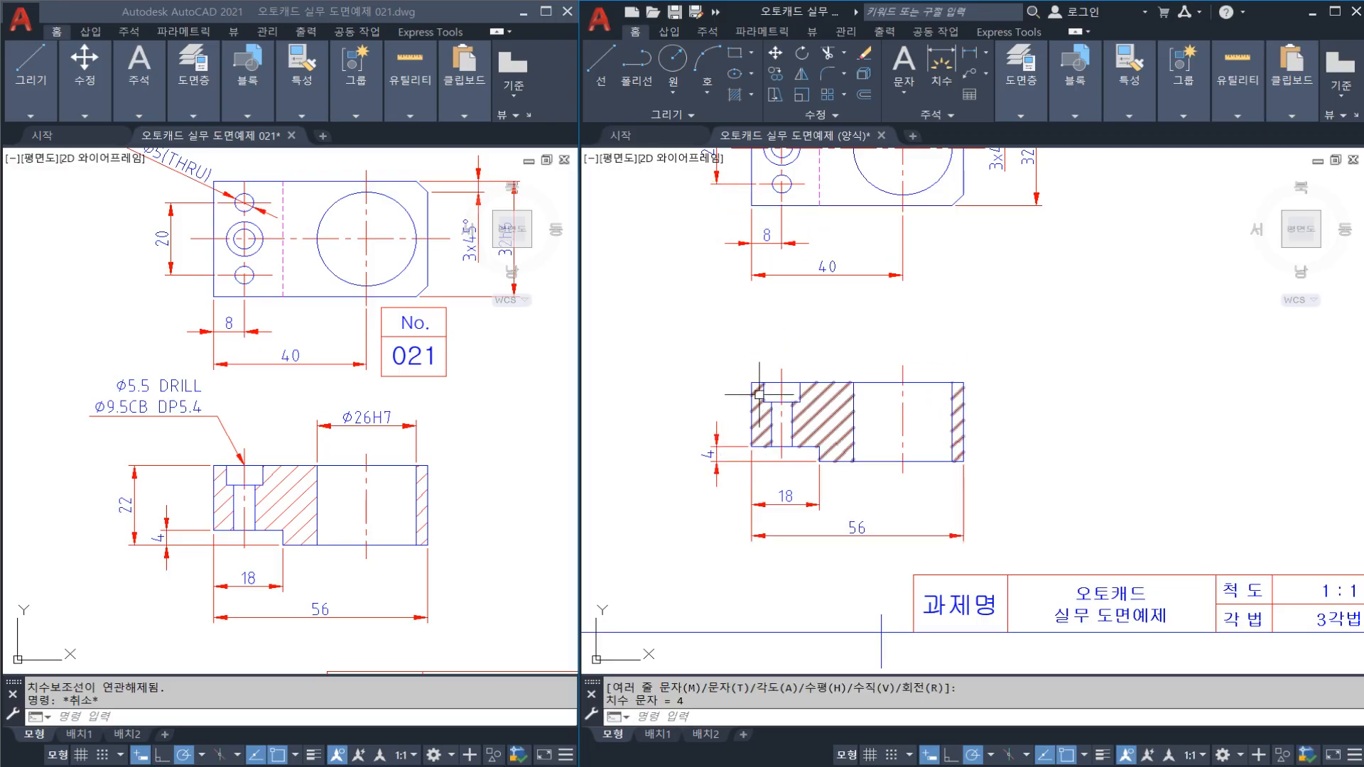
pyautogui.click(752, 382)
pyautogui.scroll(2, 824, 459)
pyautogui.click(821, 461)
pyautogui.scroll(-2, 715, 453)
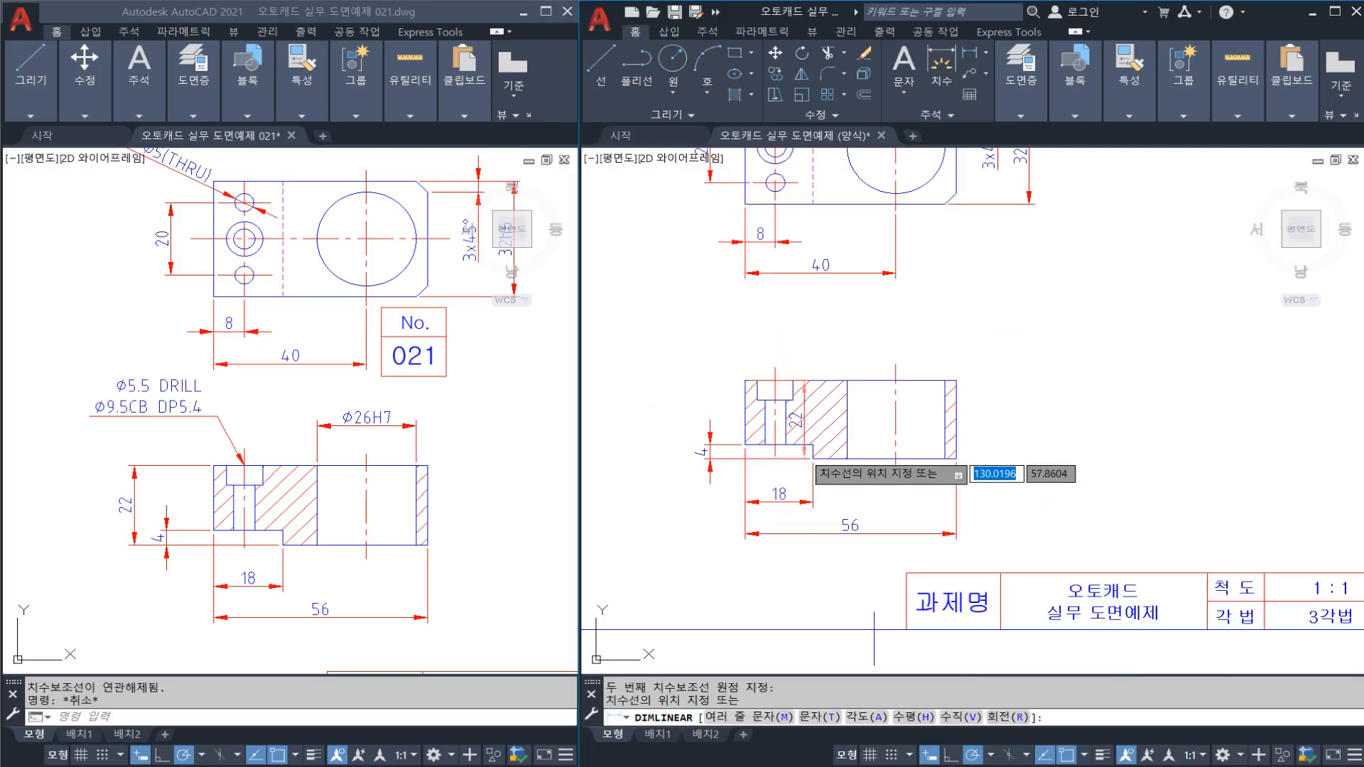
pyautogui.scroll(2, 717, 419)
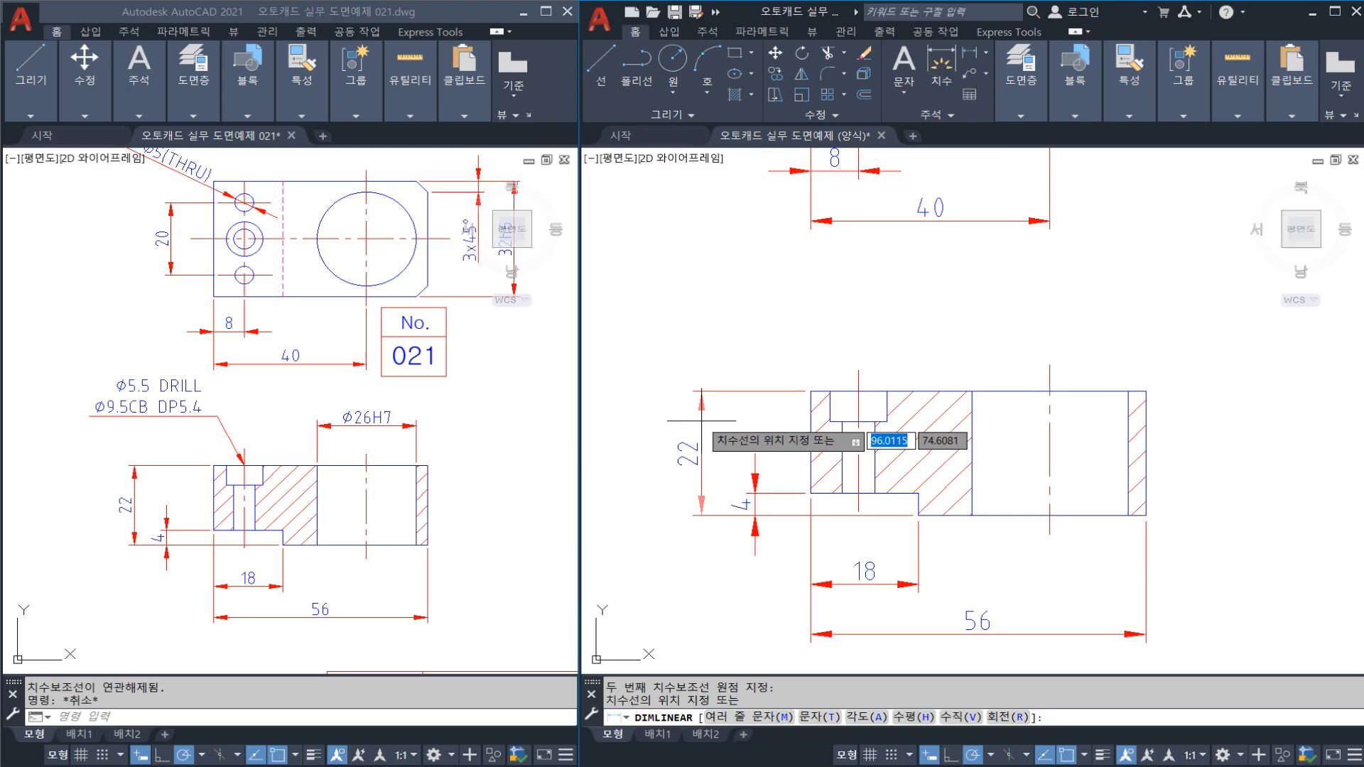
pyautogui.click(700, 420)
pyautogui.press('Escape')
# Dimension the large bore's width above the section view, adding a diameter prefix and H7 suffix so the text reads Ø26H7
pyautogui.moveTo(938, 442); pyautogui.dragTo(825, 447, button='middle')
pyautogui.write('DLI')
pyautogui.press('Return')
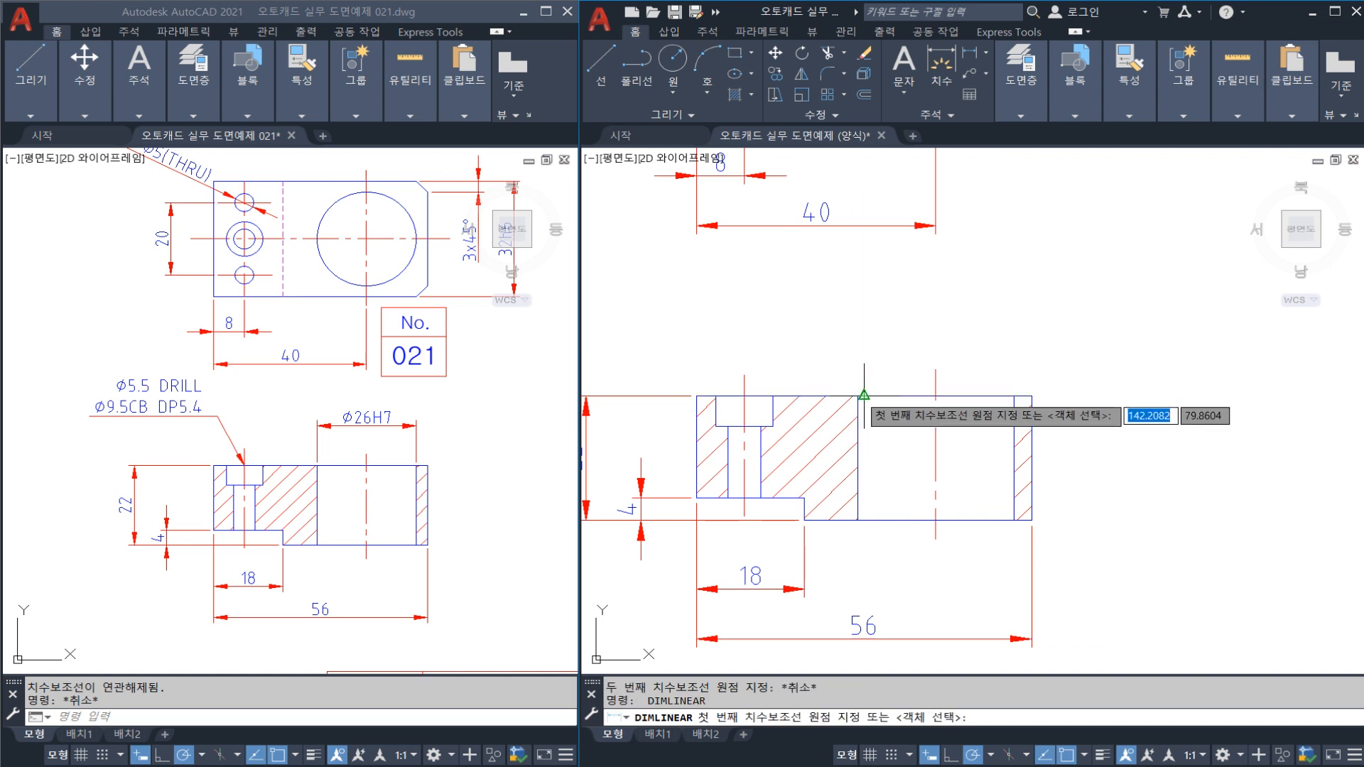
pyautogui.click(858, 396)
pyautogui.click(1014, 395)
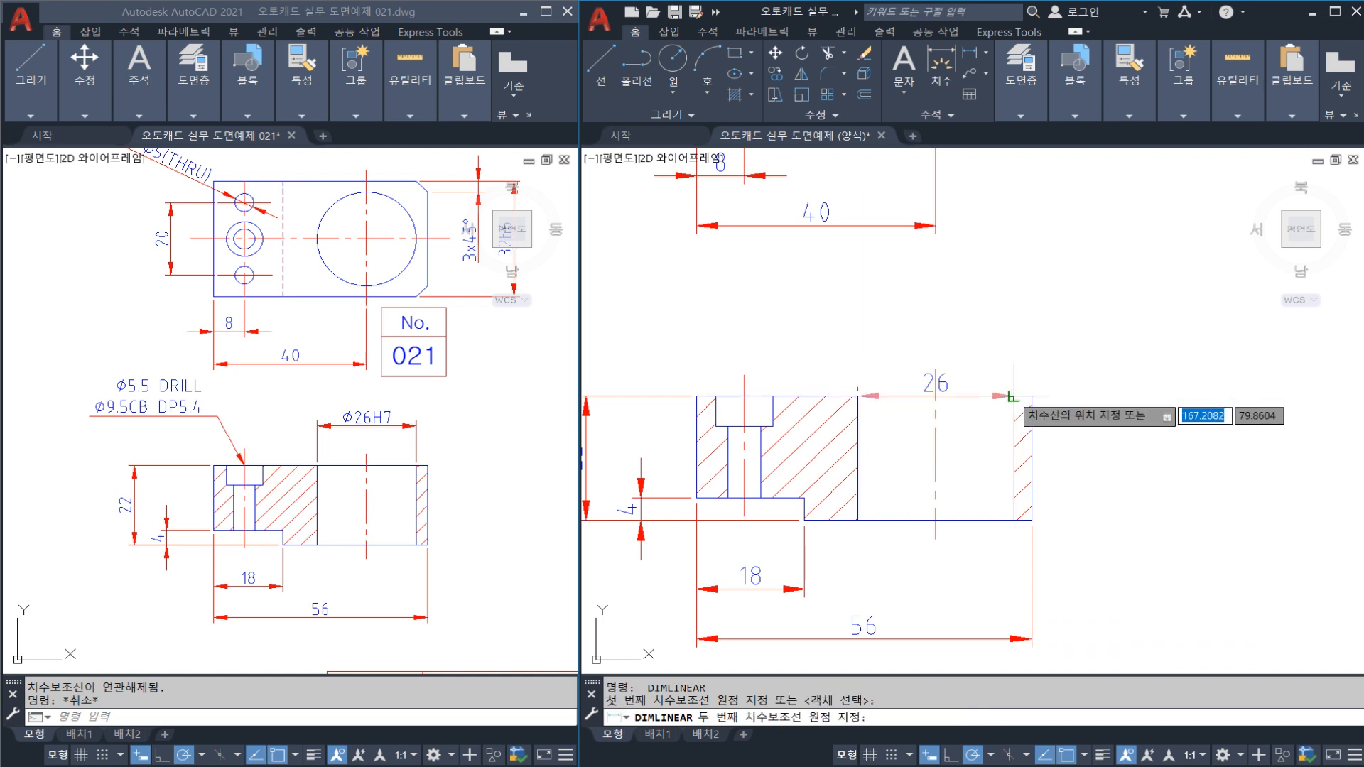
pyautogui.write('M')
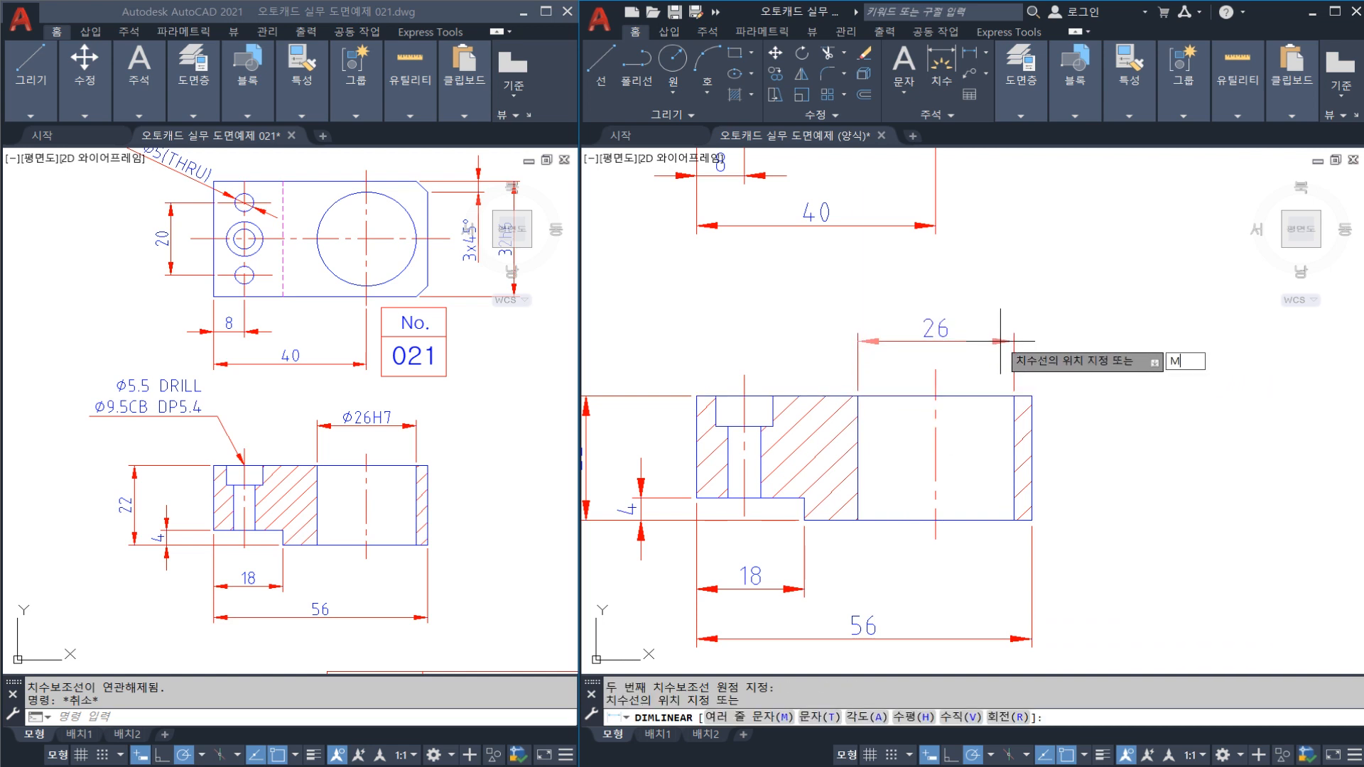
pyautogui.press('Return')
pyautogui.write('%%c')
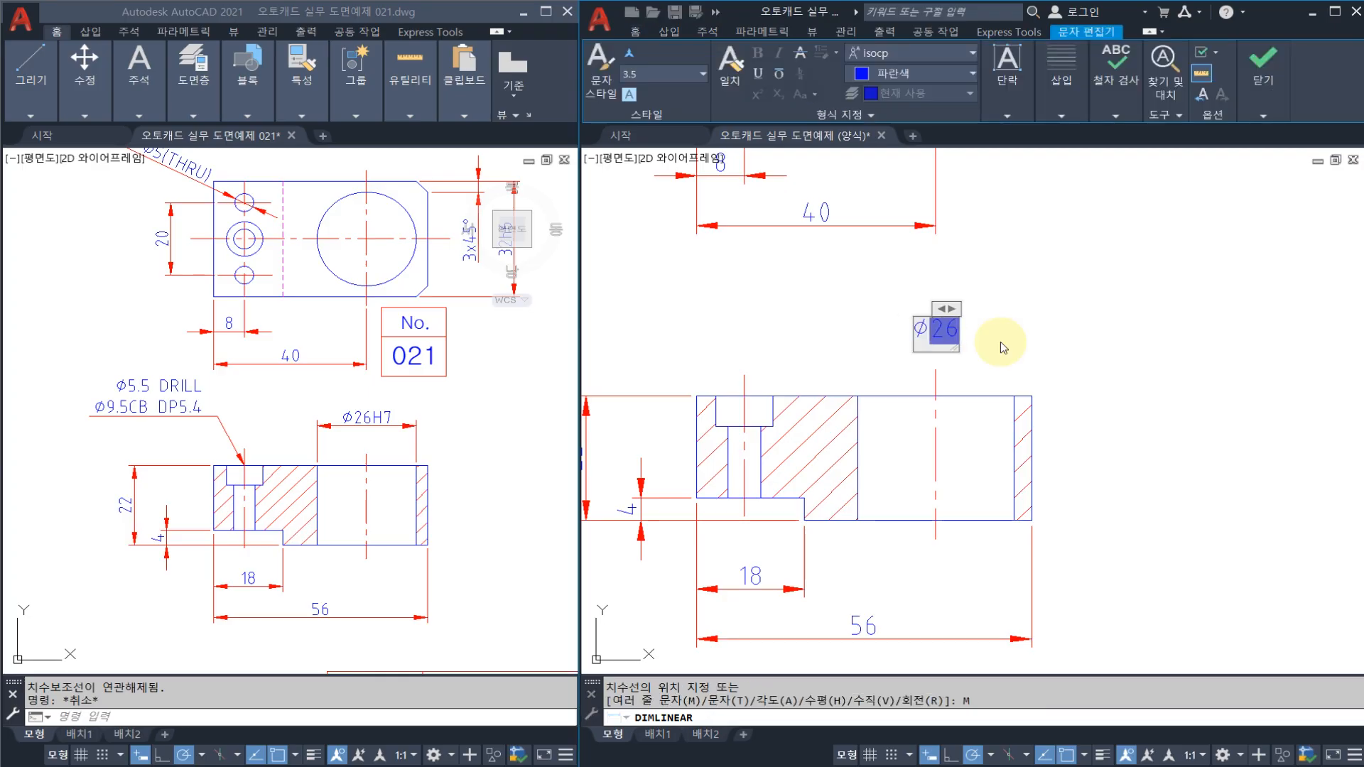
pyautogui.write('H7')
pyautogui.click(1005, 321)
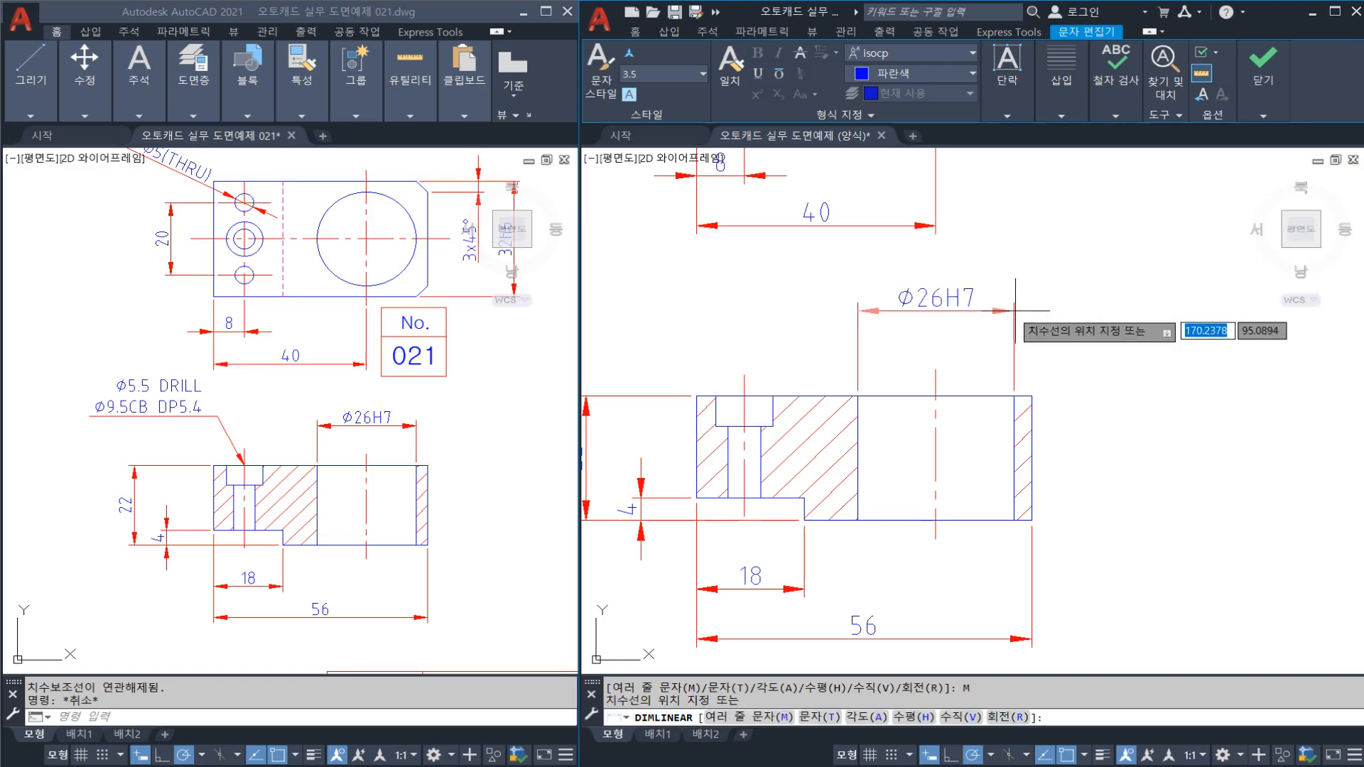
pyautogui.click(971, 335)
pyautogui.press('Escape')
# Save the template drawing
pyautogui.scroll(-2, 959, 339)
pyautogui.moveTo(894, 321)
pyautogui.mouseDown(button='middle')
pyautogui.moveTo(962, 390)
pyautogui.moveTo(998, 391)
pyautogui.moveTo(1025, 419)
pyautogui.mouseUp(button='middle')
pyautogui.hotkey('ctrl', 's')
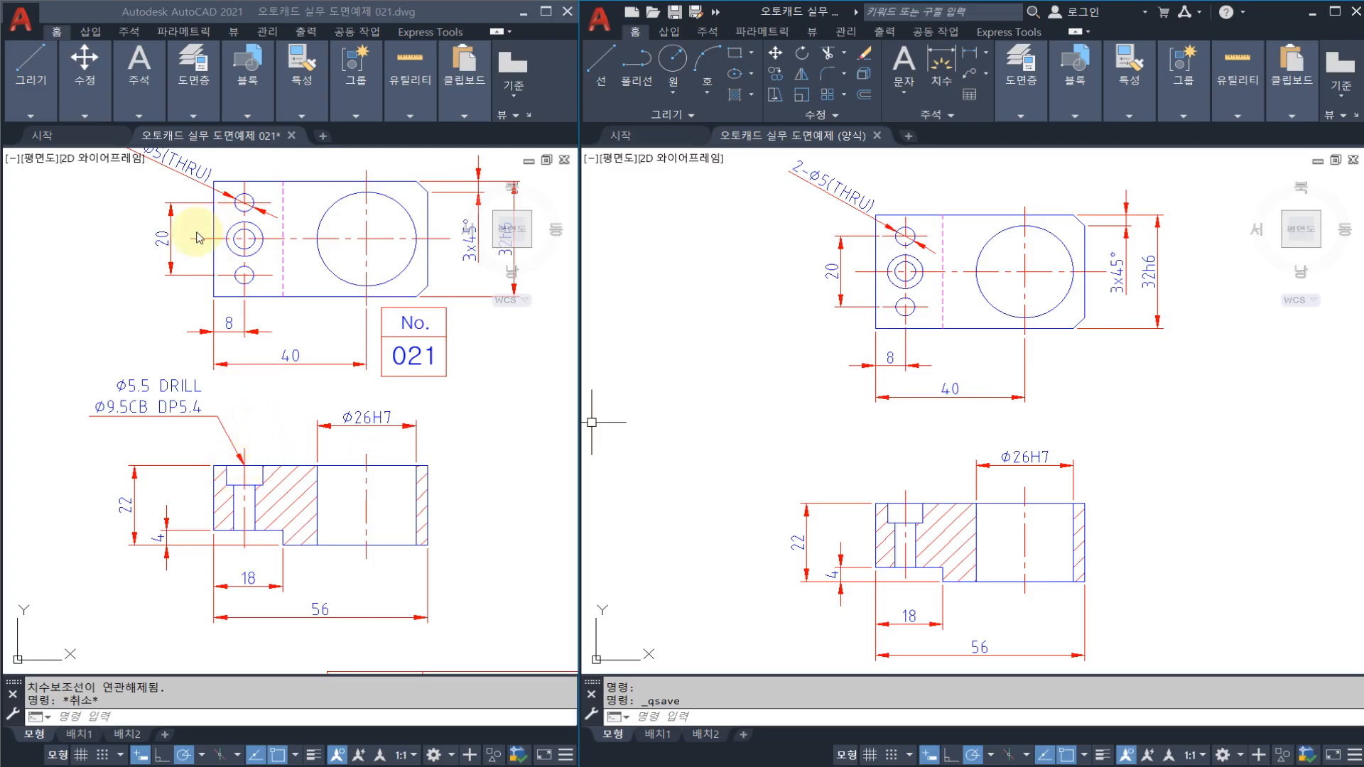
# Start a quick leader at the centre of the counterbore's top edge and run its arrow line up to the left
pyautogui.moveTo(200, 227); pyautogui.dragTo(207, 251, button='middle')
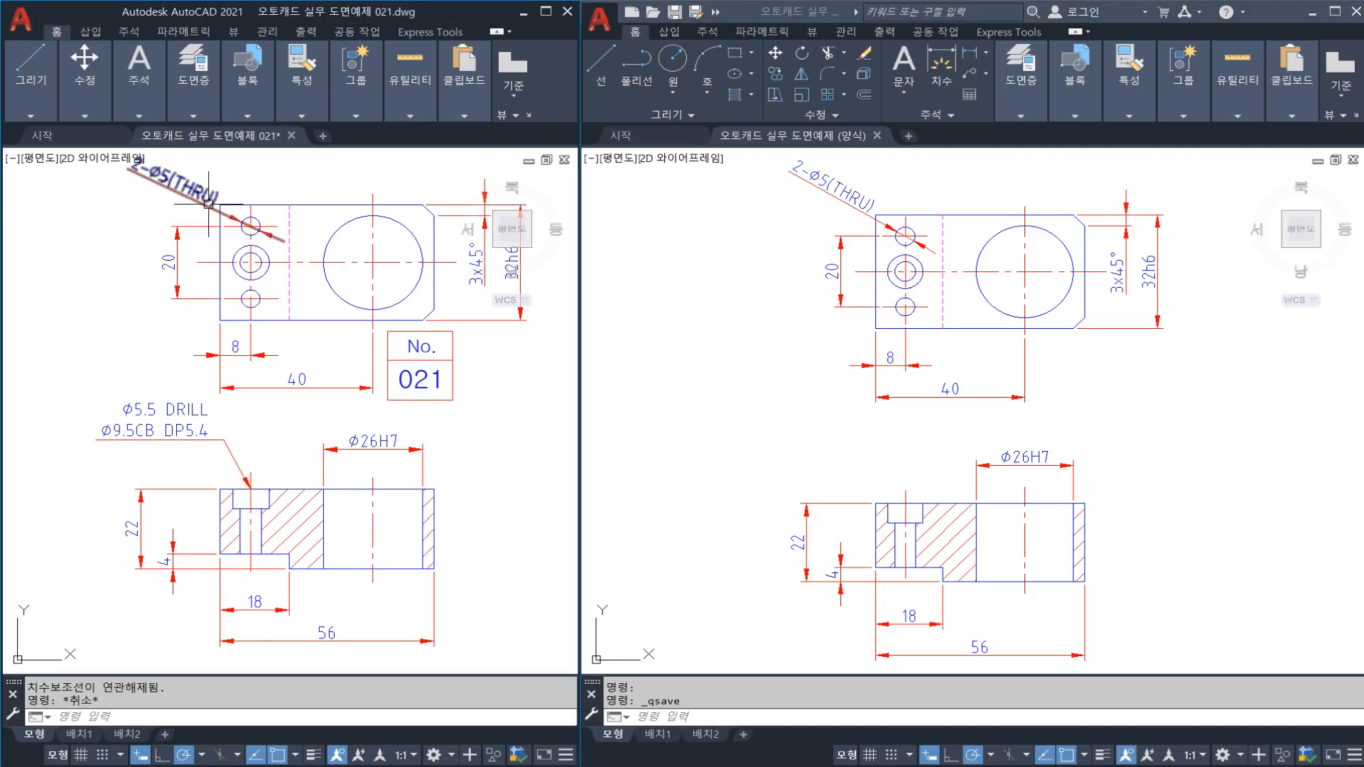
pyautogui.moveTo(359, 323)
pyautogui.mouseDown(button='middle')
pyautogui.moveTo(310, 316)
pyautogui.moveTo(350, 287)
pyautogui.mouseUp(button='middle')
pyautogui.click(881, 471)
pyautogui.scroll(4, 881, 470)
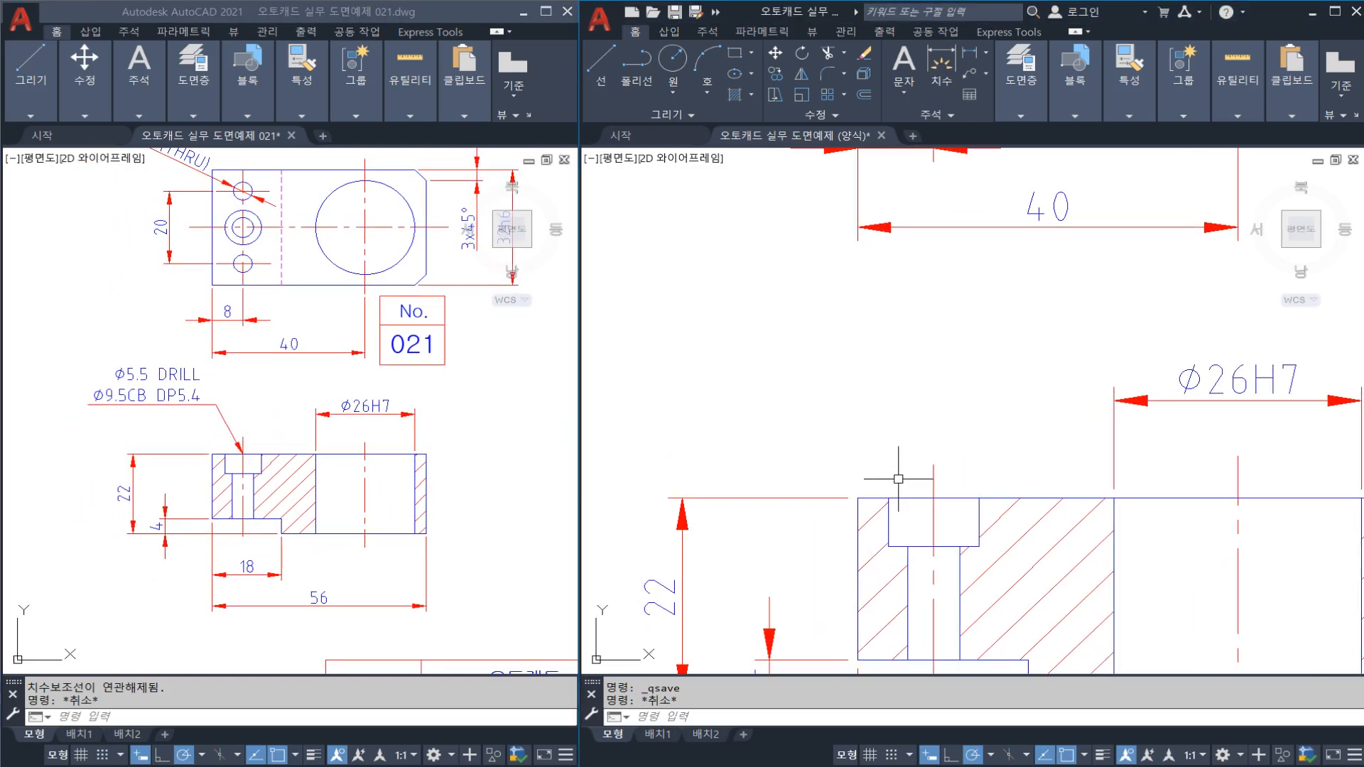
pyautogui.write('LE')
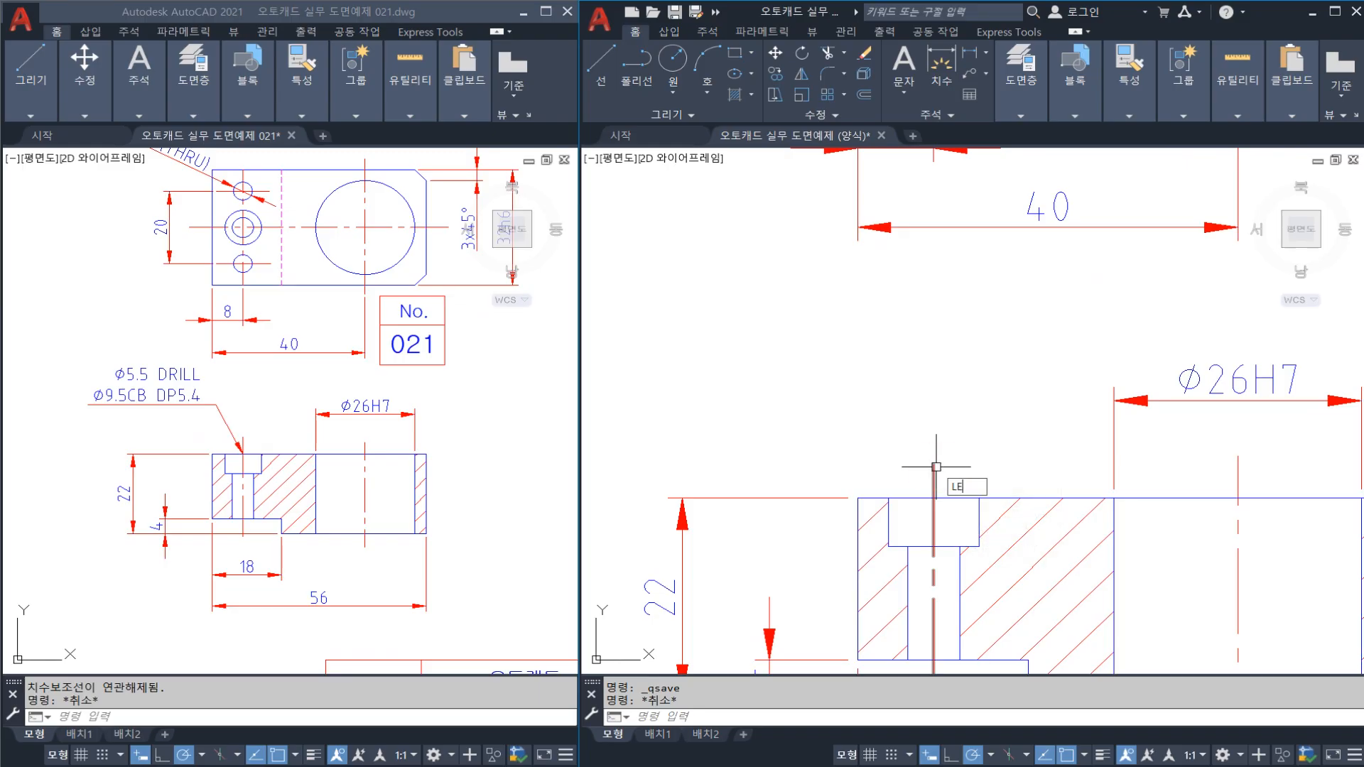
pyautogui.press('Return')
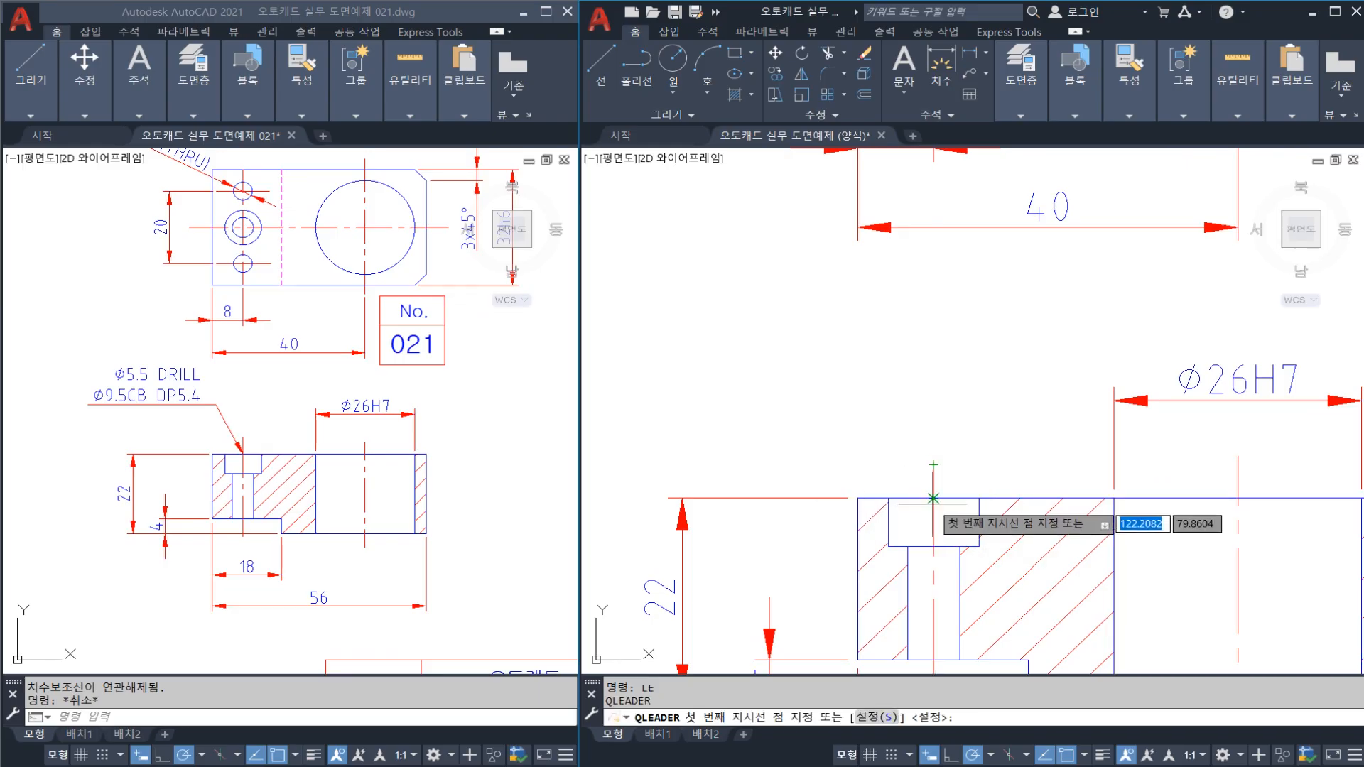
pyautogui.click(934, 498)
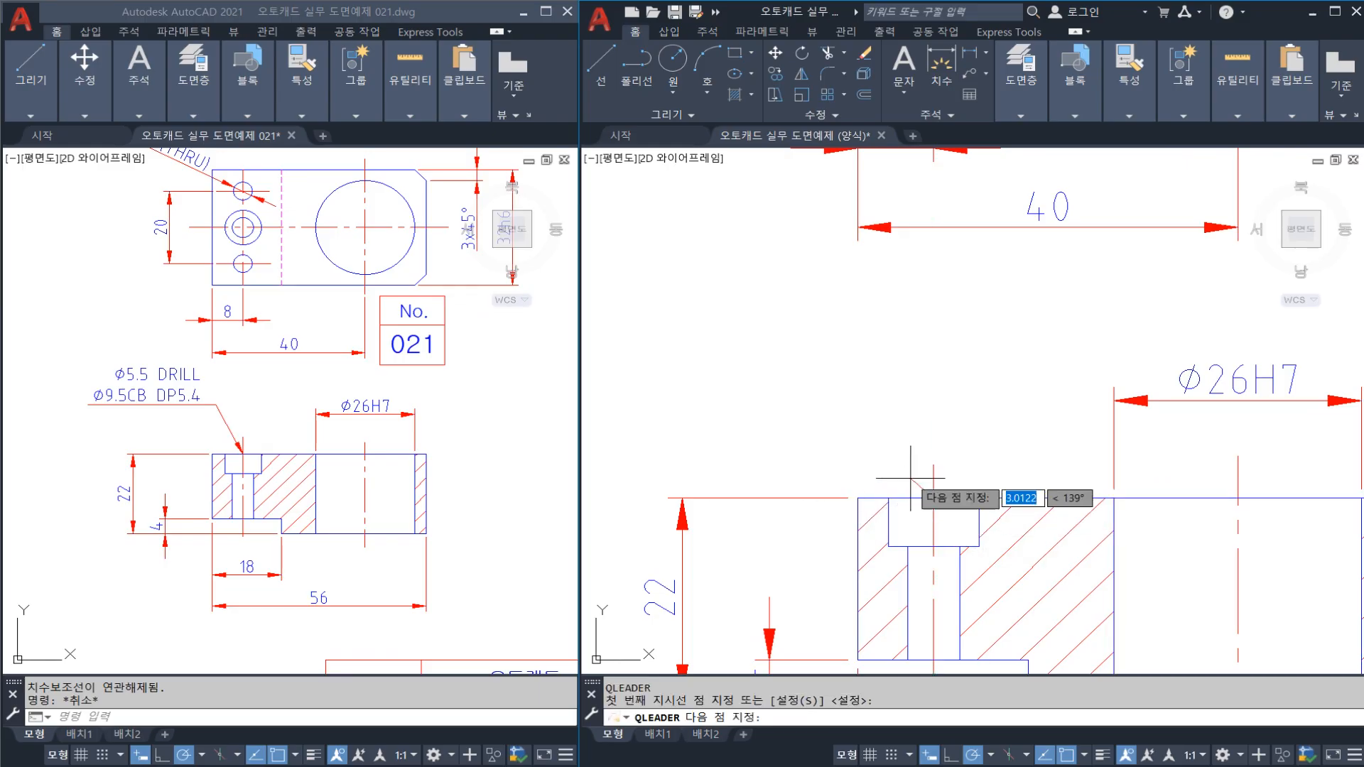
pyautogui.click(839, 389)
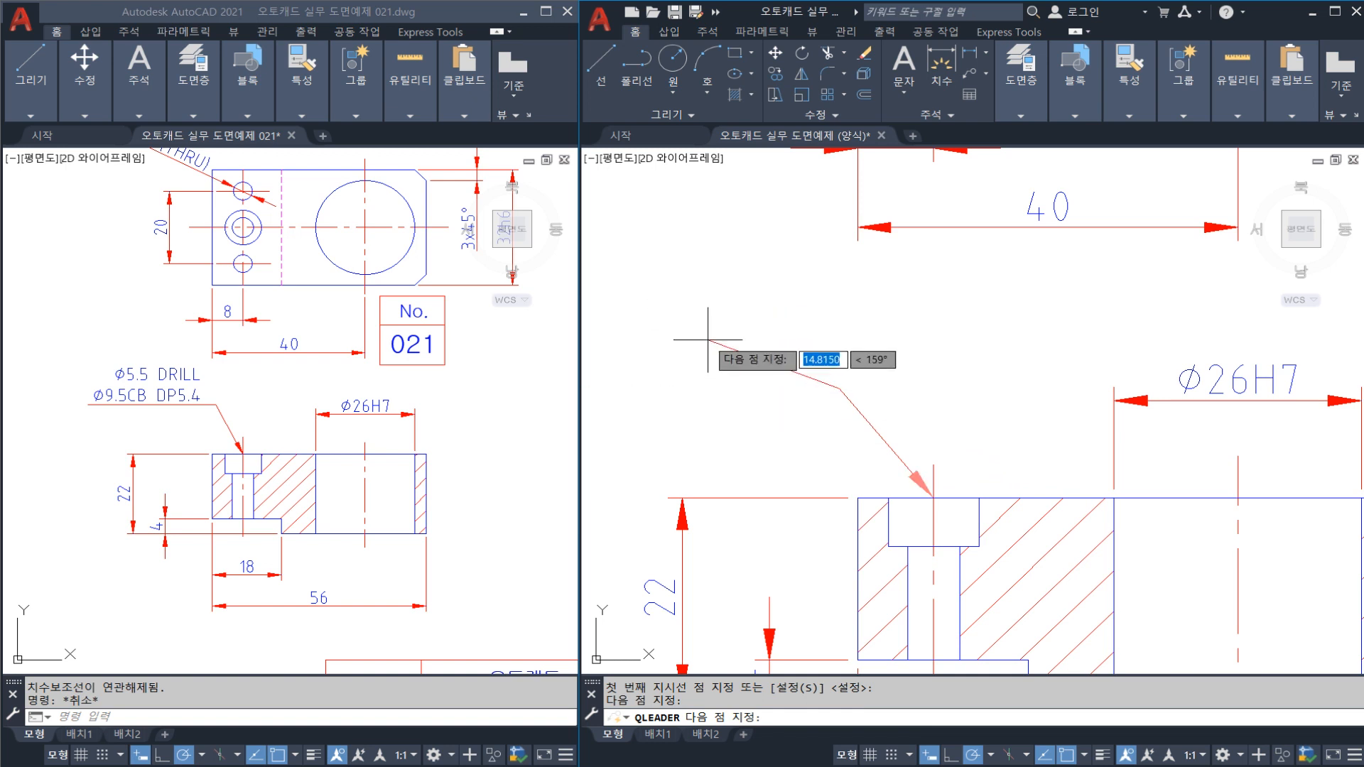
# Annotate the counterbore leader with the two lines Ø5.5 DRILL and Ø9.5CB DP5.4
pyautogui.press('Return')
pyautogui.press('Return')
pyautogui.write('%%')
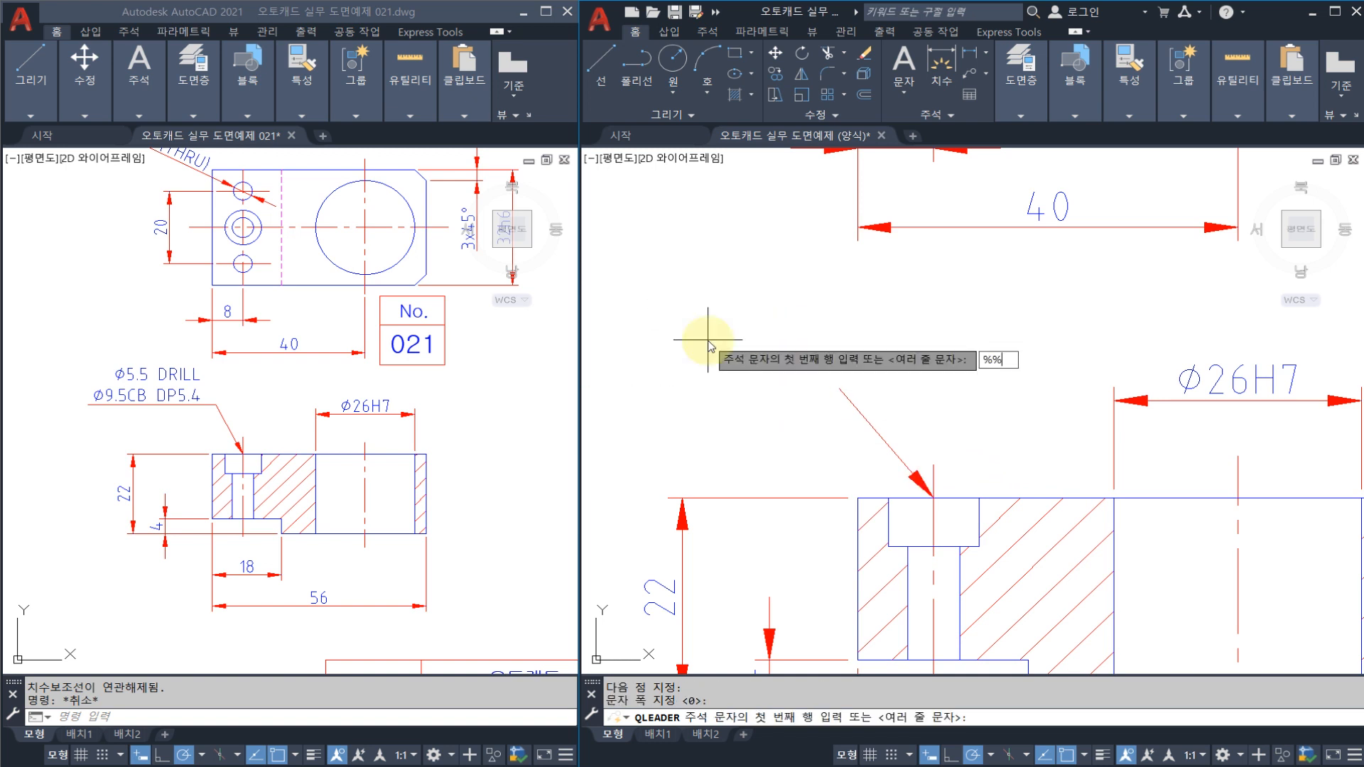
pyautogui.write('C5.5 DRILL')
pyautogui.press('Return')
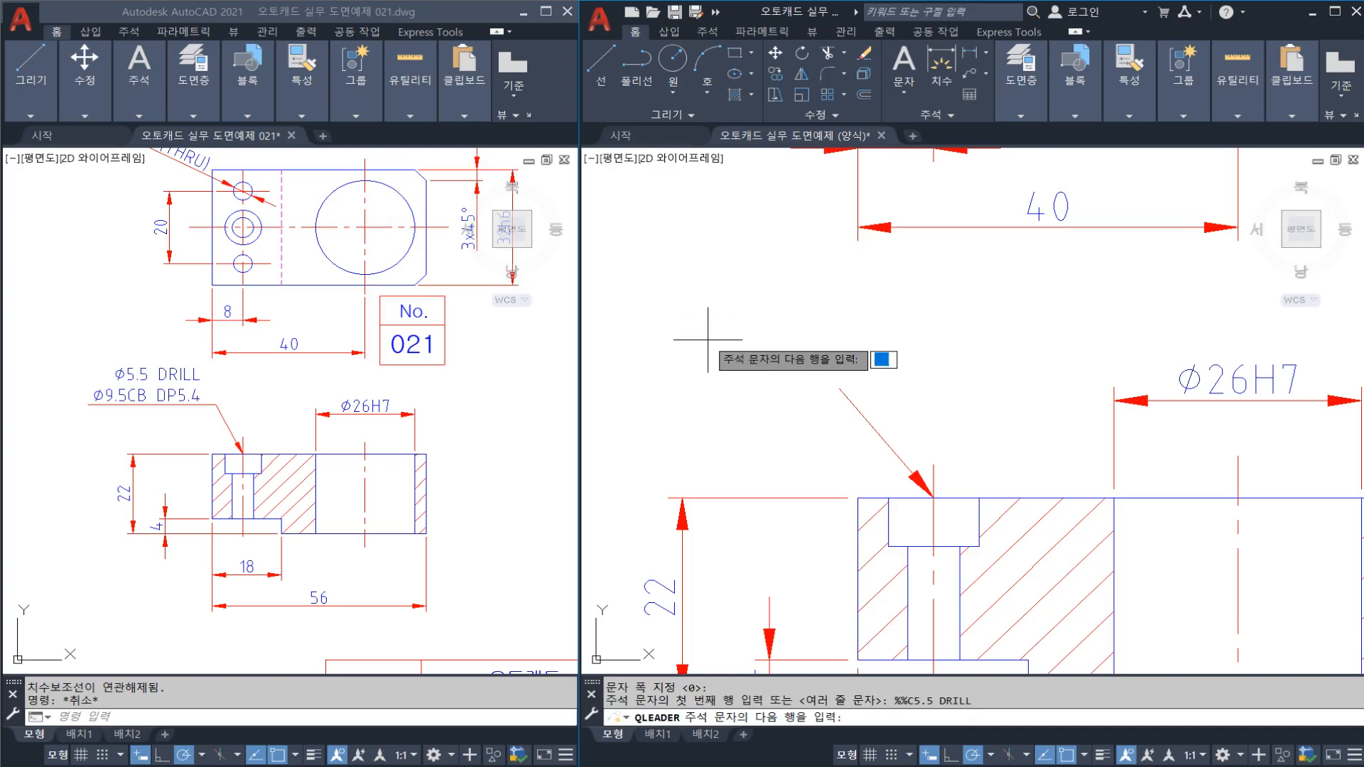
pyautogui.click(709, 342)
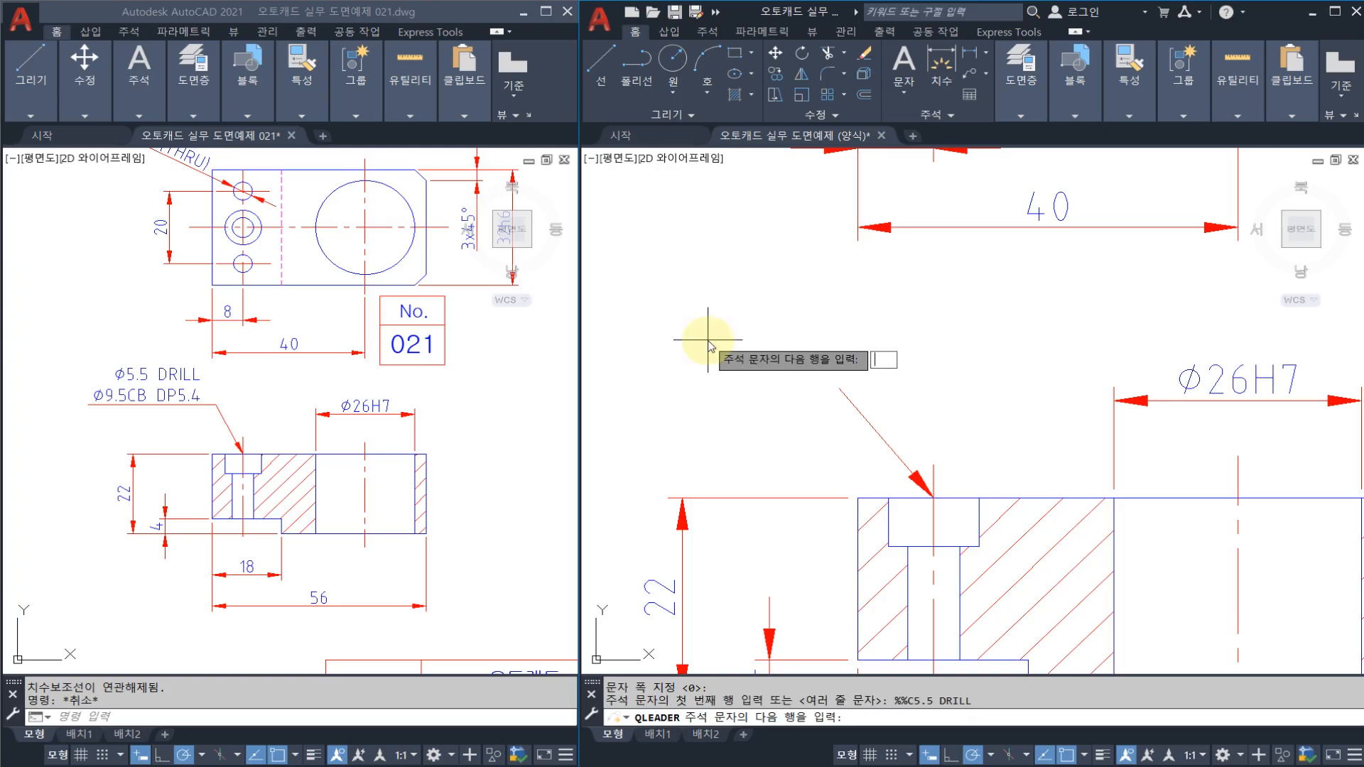
pyautogui.write('%%C9.5CB DP5.4')
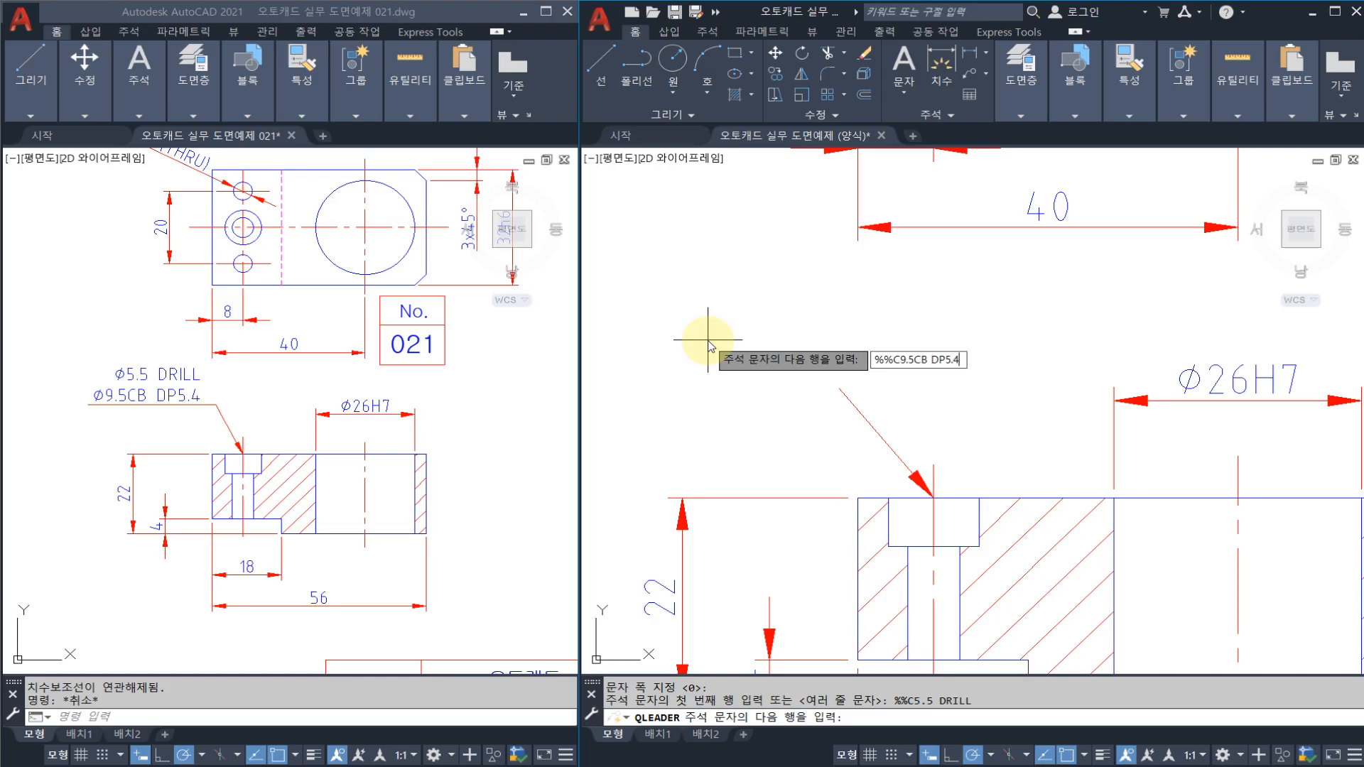
pyautogui.press('Return')
pyautogui.press('Return')
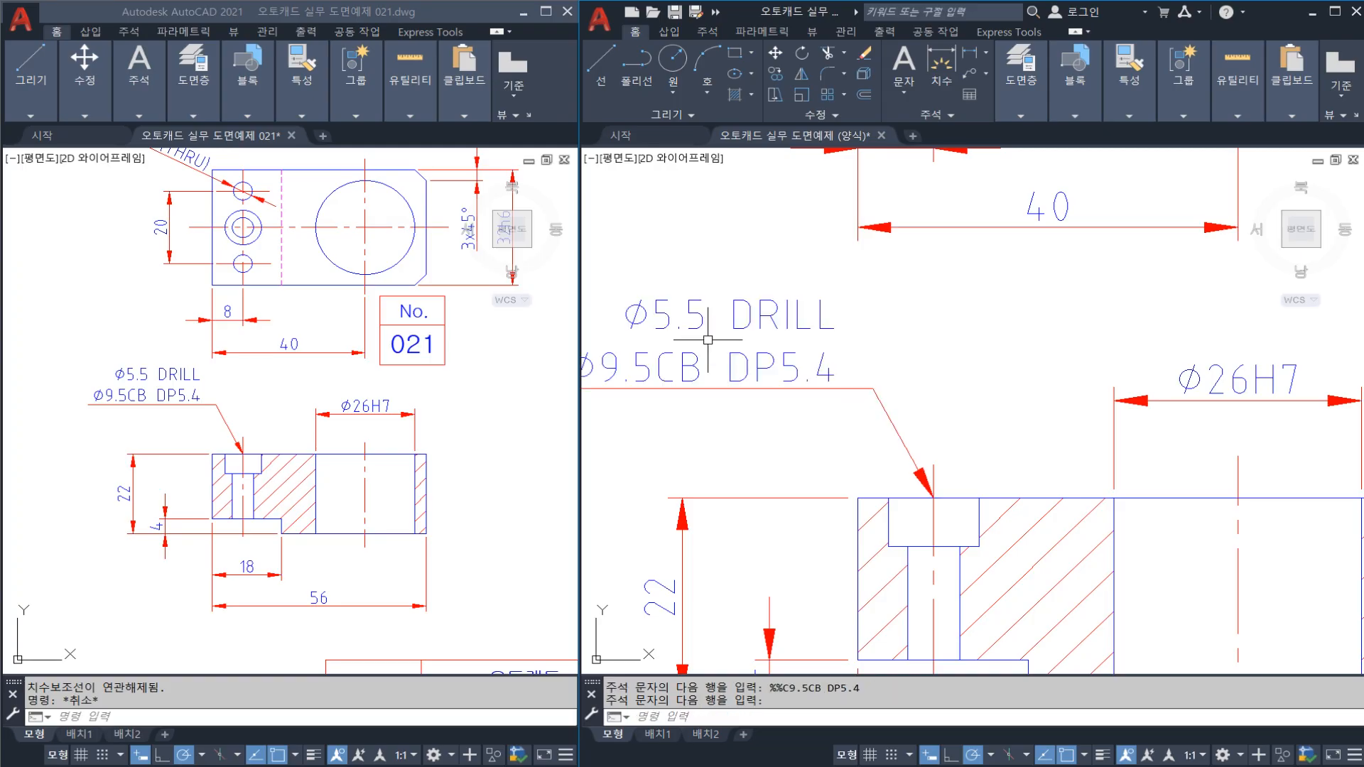
# Move the leader's arrowhead down to the midpoint of the counterbore's floor
pyautogui.scroll(-4, 708, 340)
pyautogui.scroll(4, 866, 370)
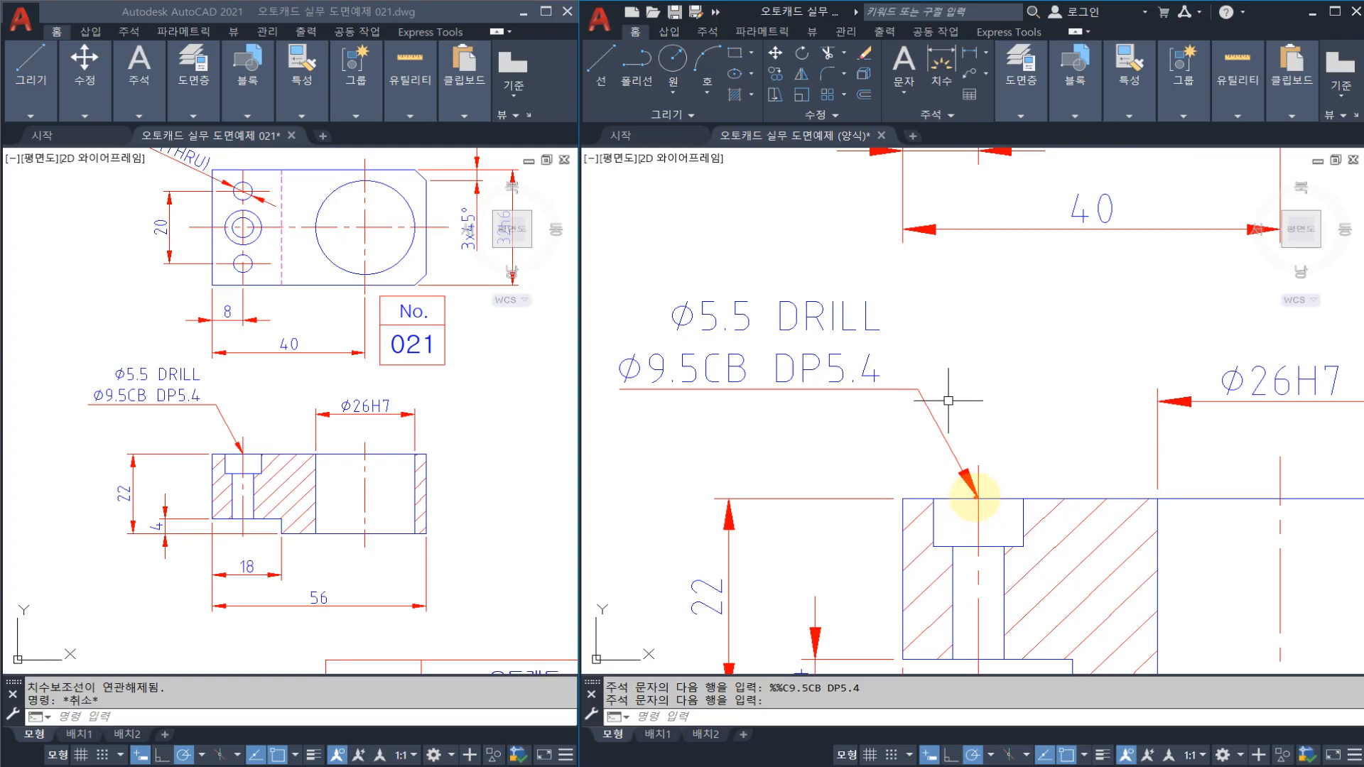
pyautogui.moveTo(975, 497)
pyautogui.mouseDown()
pyautogui.moveTo(969, 457)
pyautogui.moveTo(974, 487)
pyautogui.moveTo(929, 463)
pyautogui.moveTo(994, 489)
pyautogui.mouseUp()
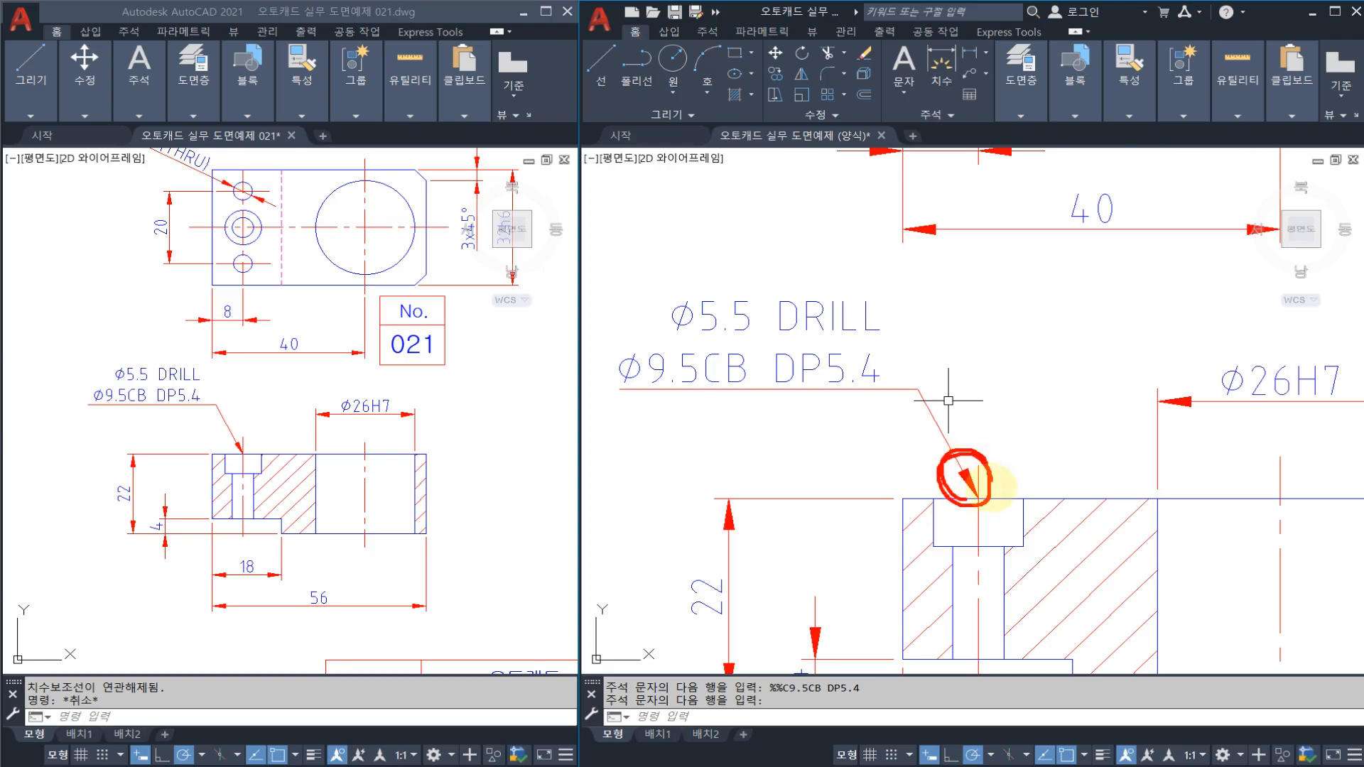
pyautogui.press('Escape')
pyautogui.click(960, 462)
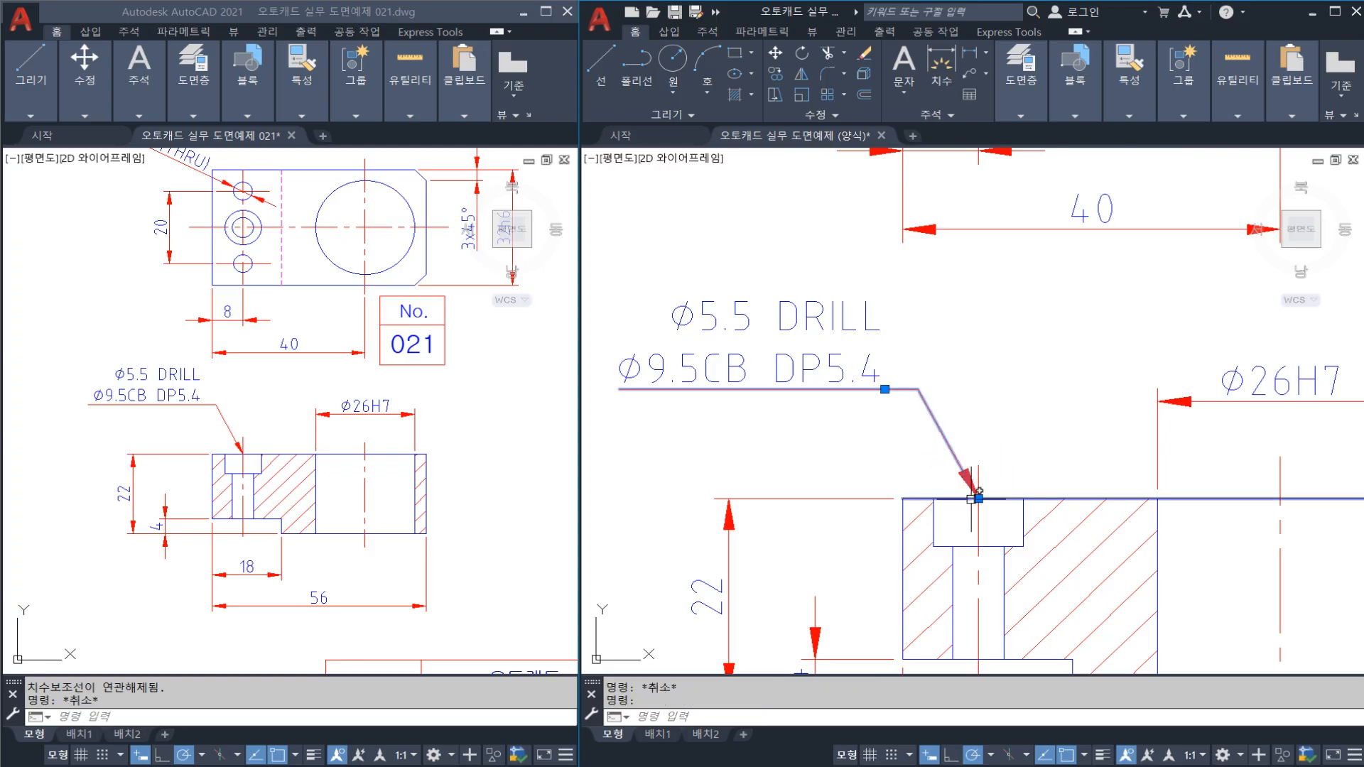
pyautogui.click(978, 498)
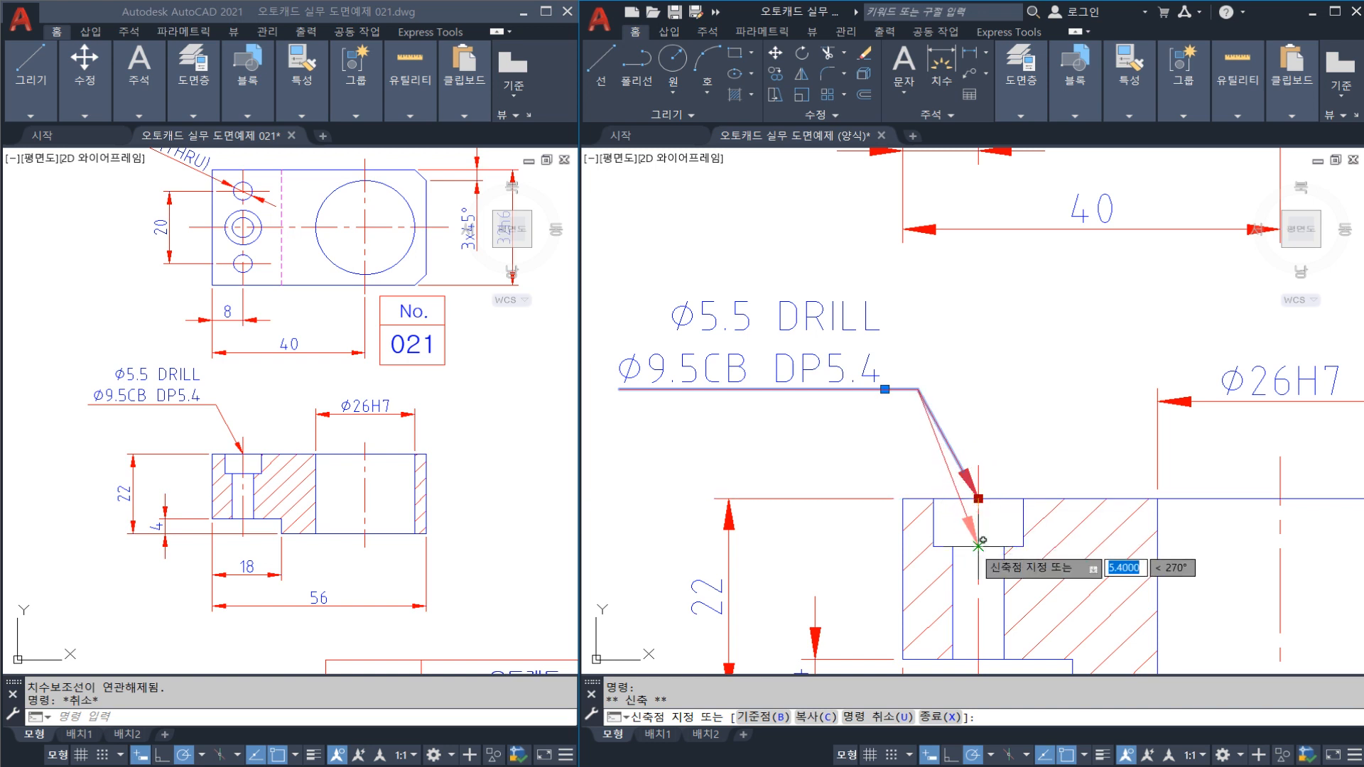
pyautogui.click(978, 545)
pyautogui.press('Escape')
pyautogui.click(968, 525)
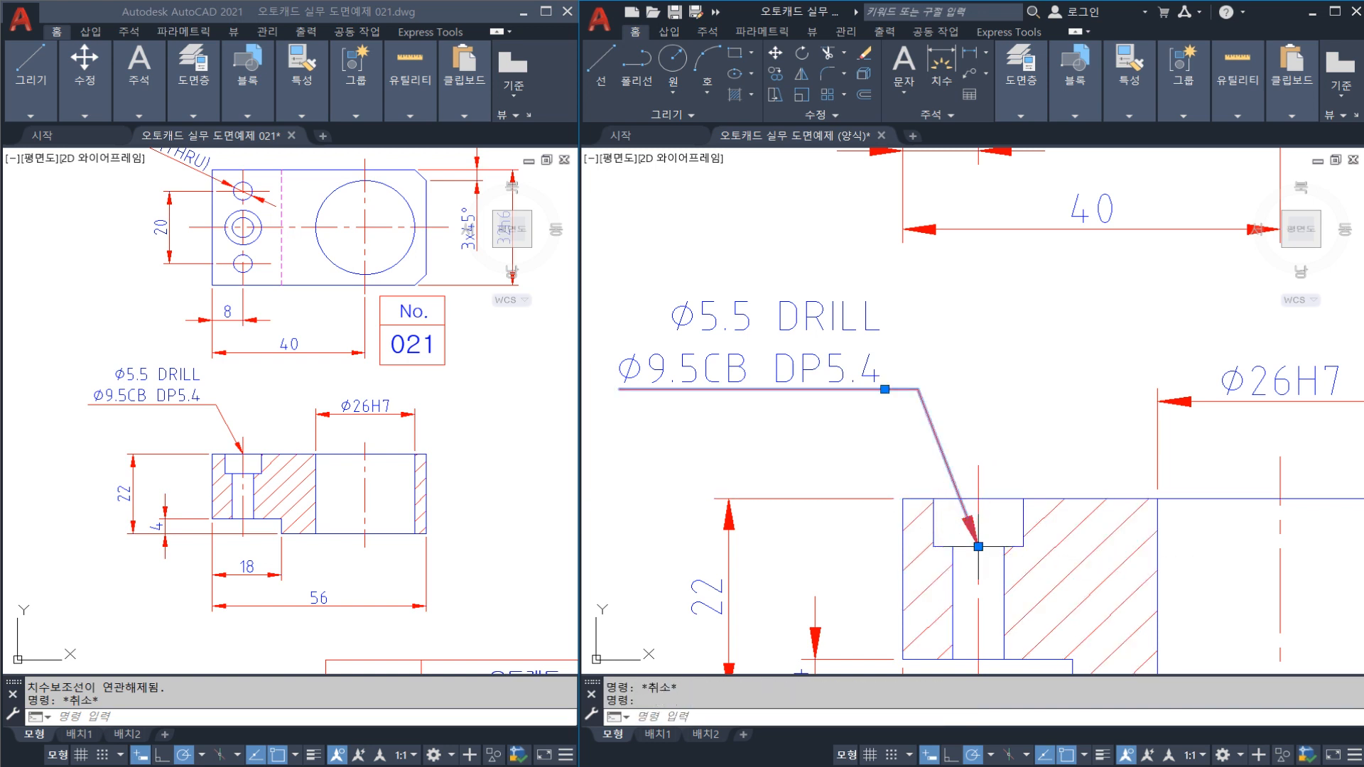
# Move the counterbore leader's arrowhead up to the upper end of the hole's vertical centre line
pyautogui.click(978, 547)
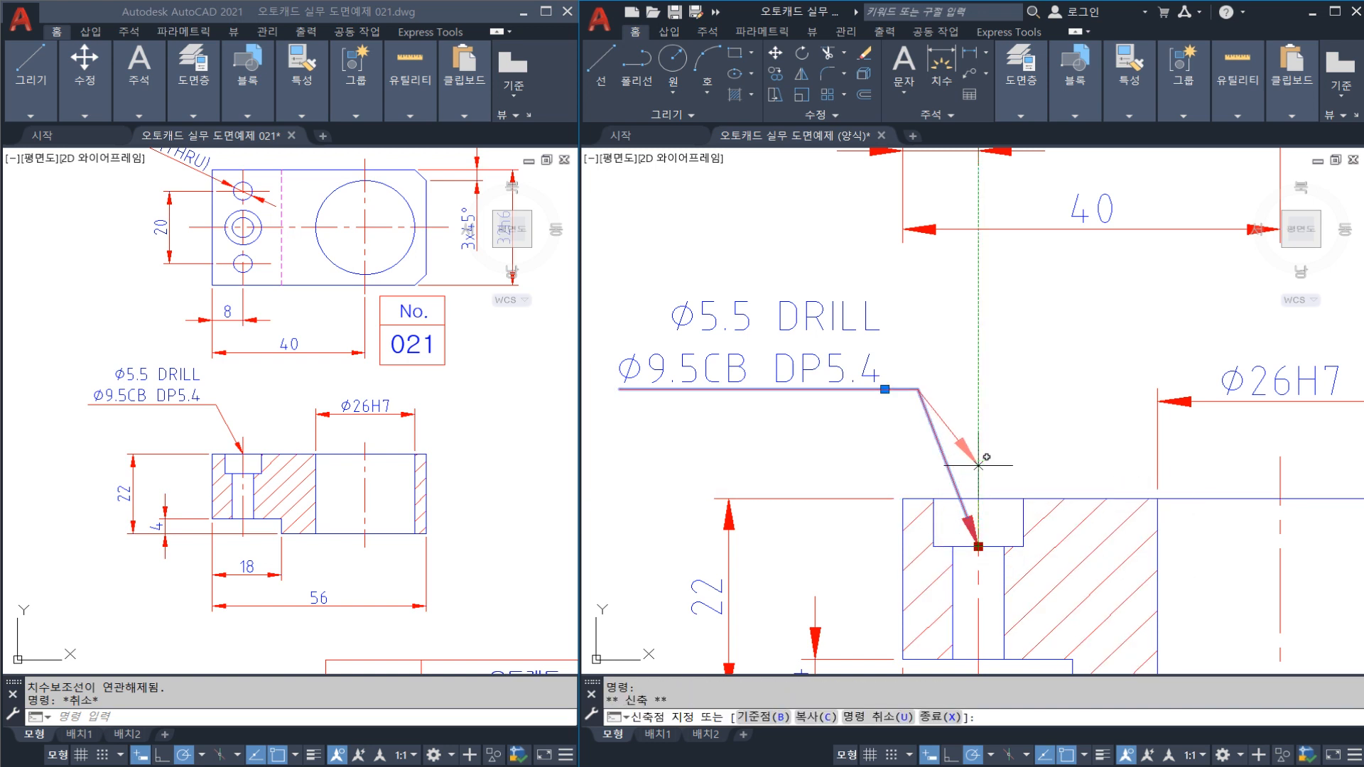
pyautogui.click(979, 468)
pyautogui.press('Escape')
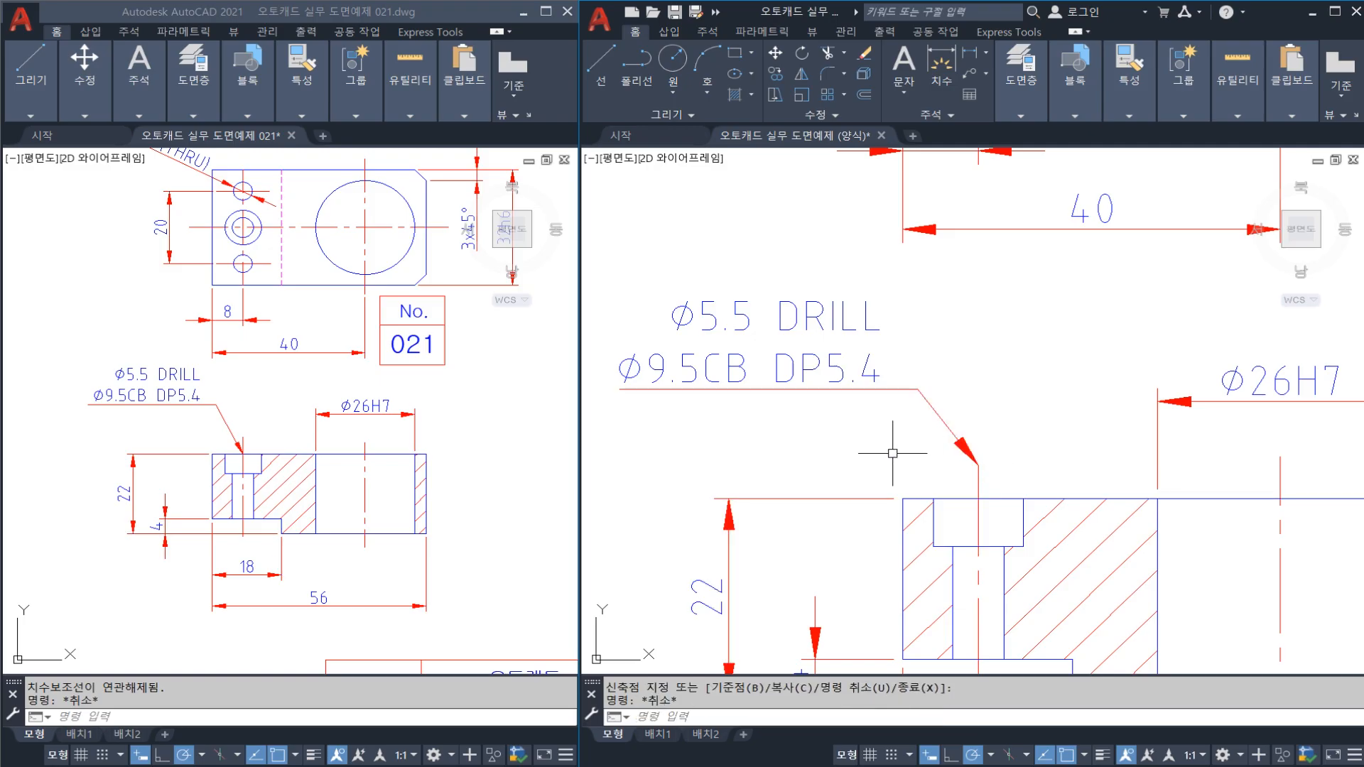
# Try the leader's arrowhead at the counterbore's upper-left corner and undo that move
pyautogui.click(967, 451)
pyautogui.click(979, 468)
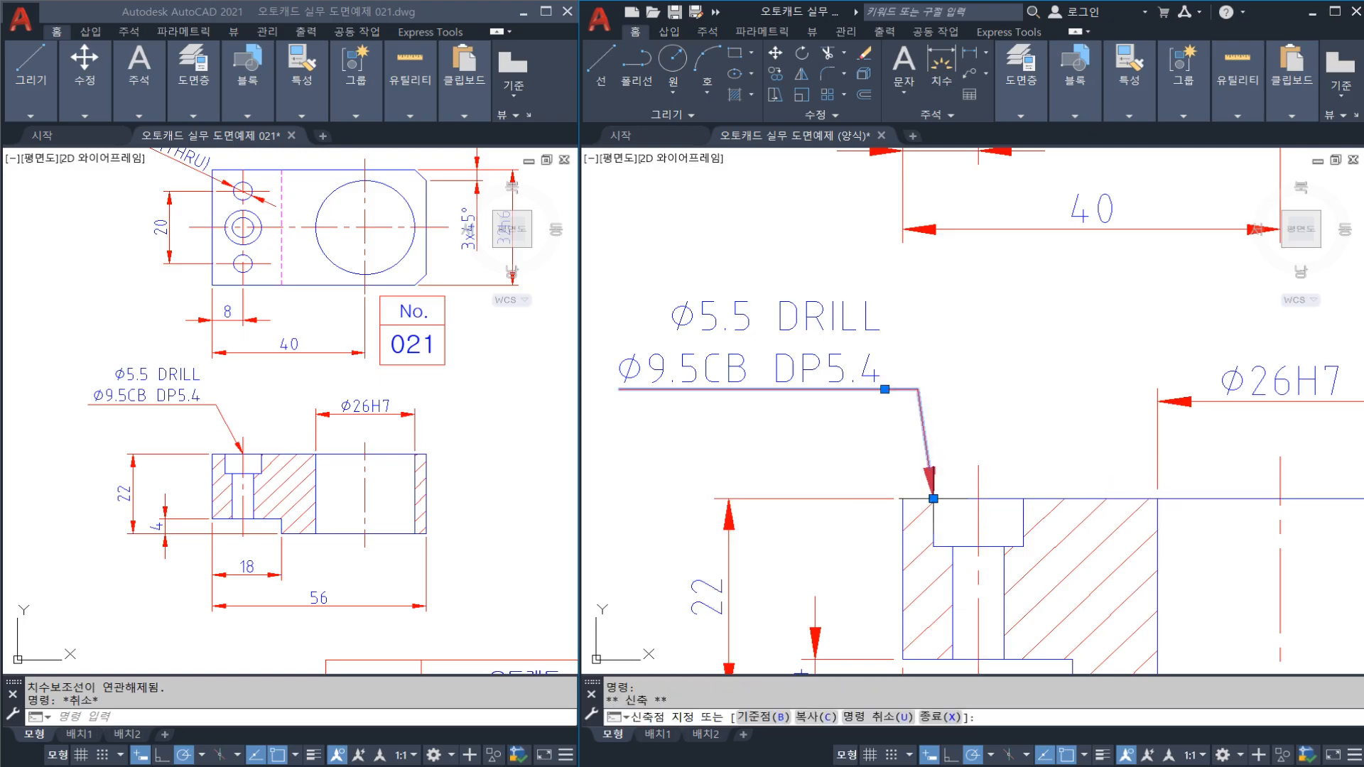
pyautogui.click(934, 499)
pyautogui.press('Escape')
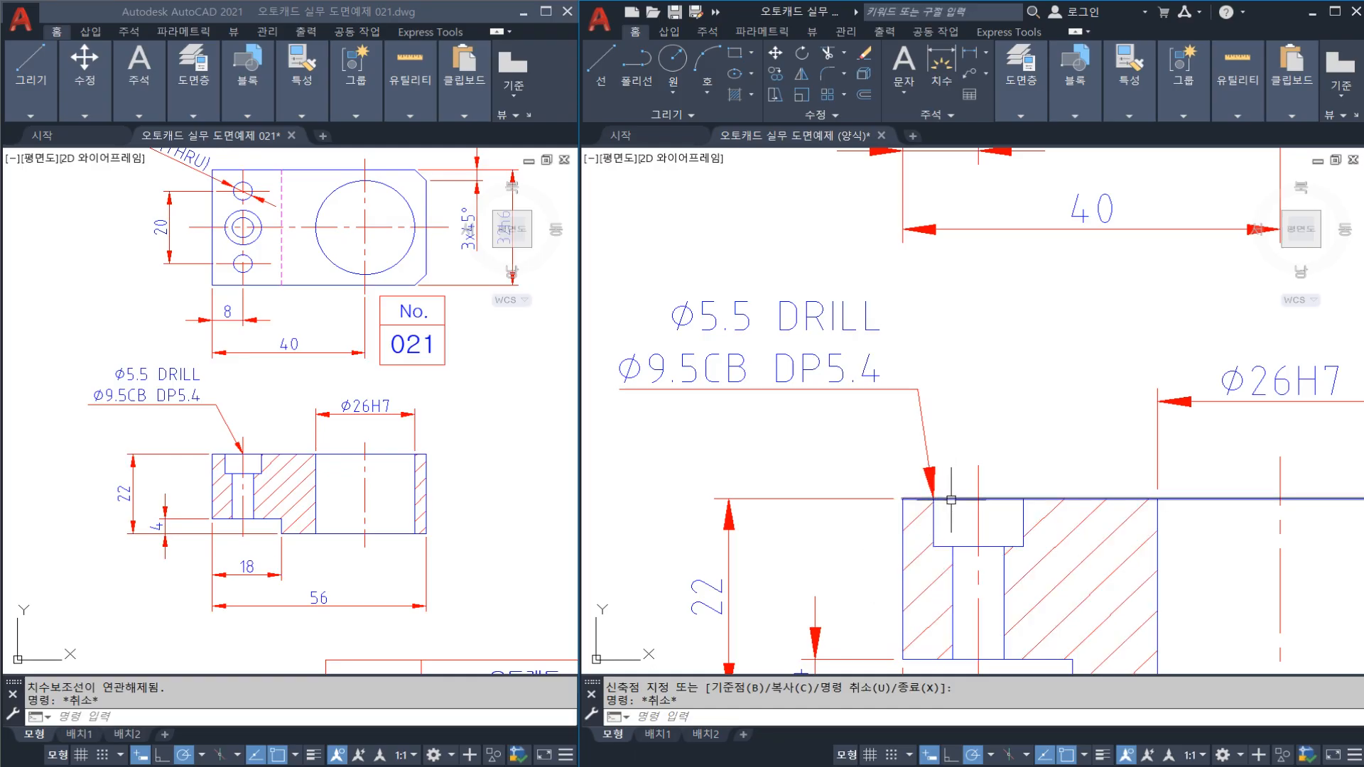
pyautogui.hotkey('ctrl', 'z')
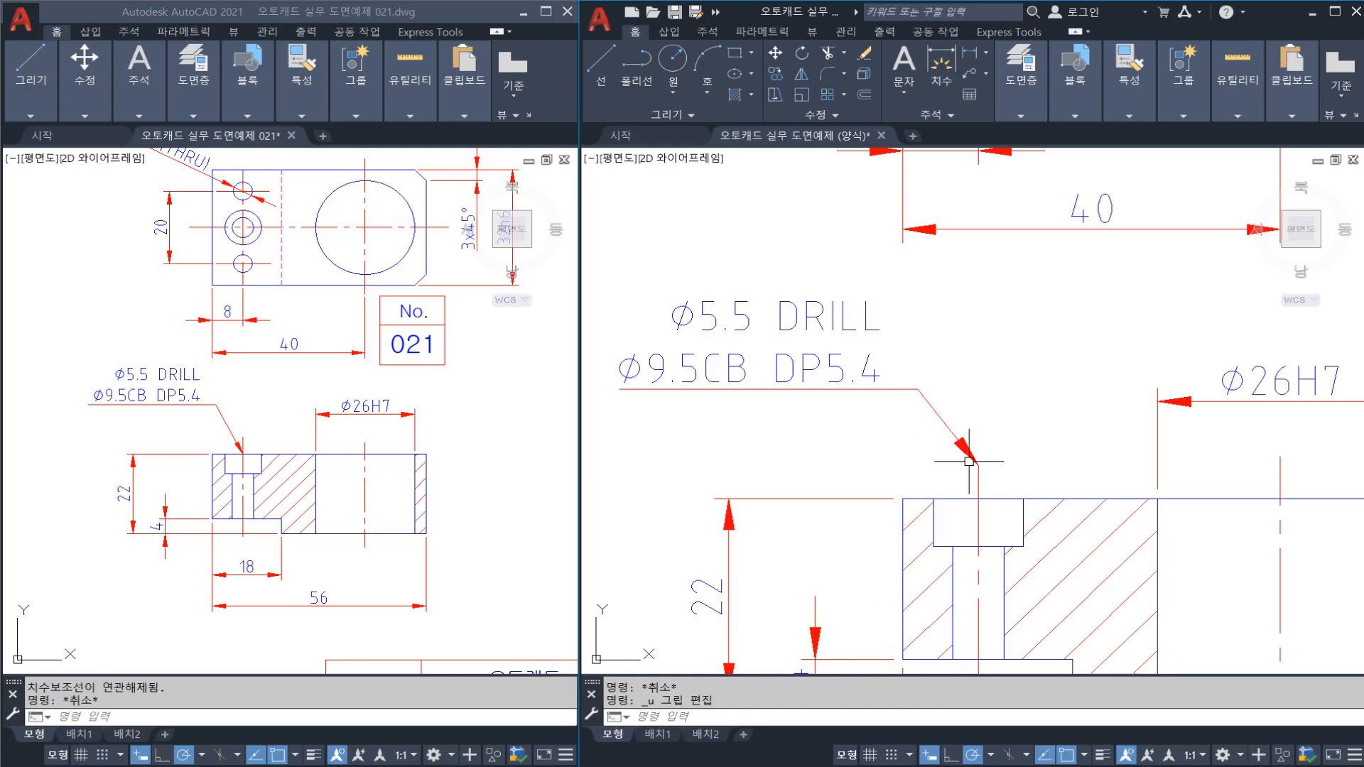
# Move the leader's arrowhead to the midpoint of the counterbore's floor and from there up to the midpoint of its top edge
pyautogui.click(969, 461)
pyautogui.click(974, 463)
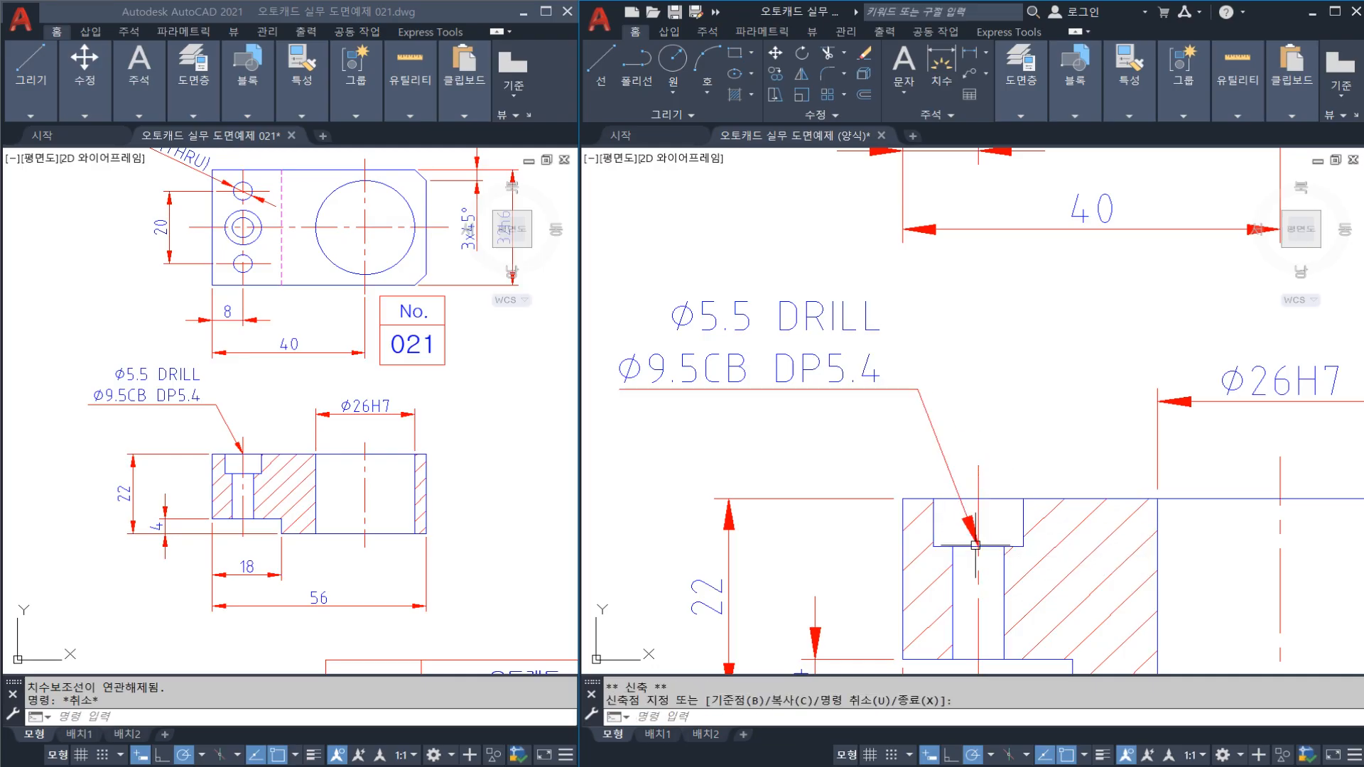
pyautogui.click(976, 546)
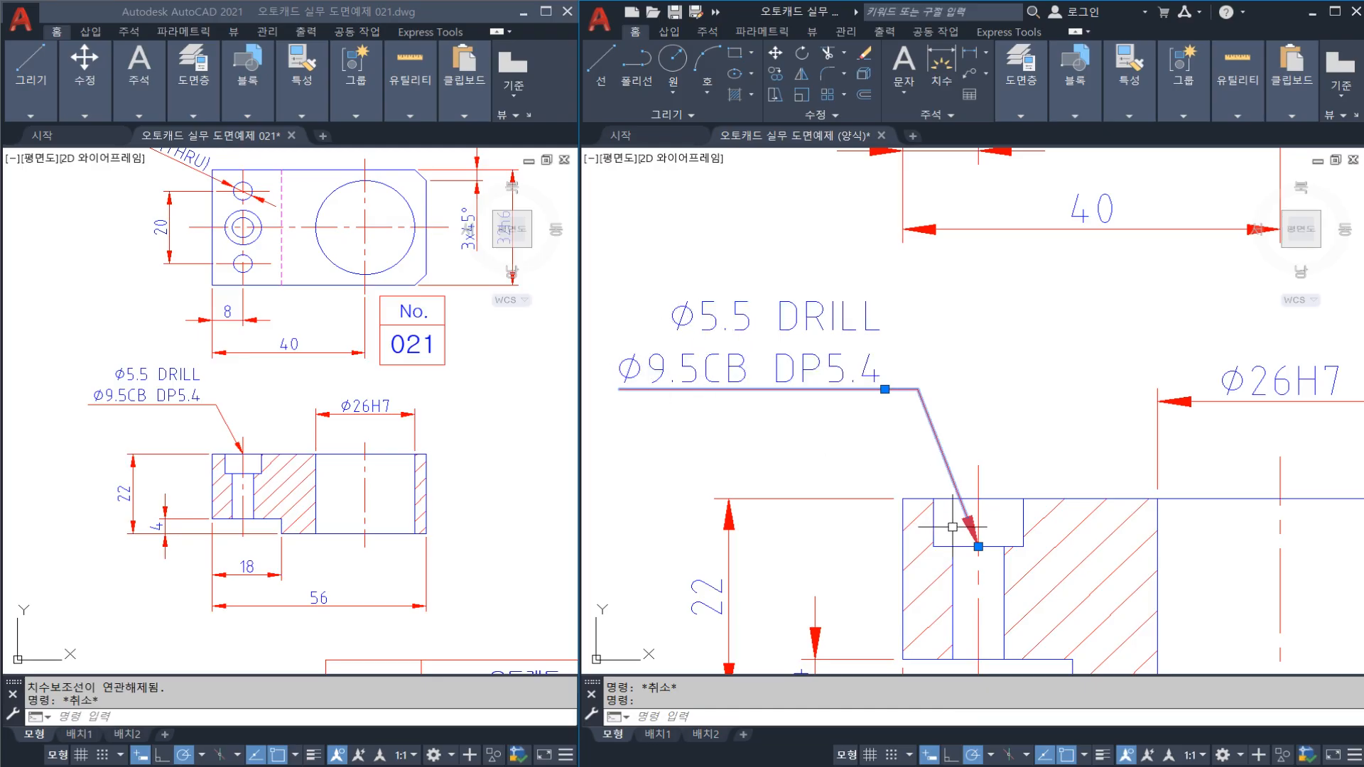
pyautogui.click(978, 547)
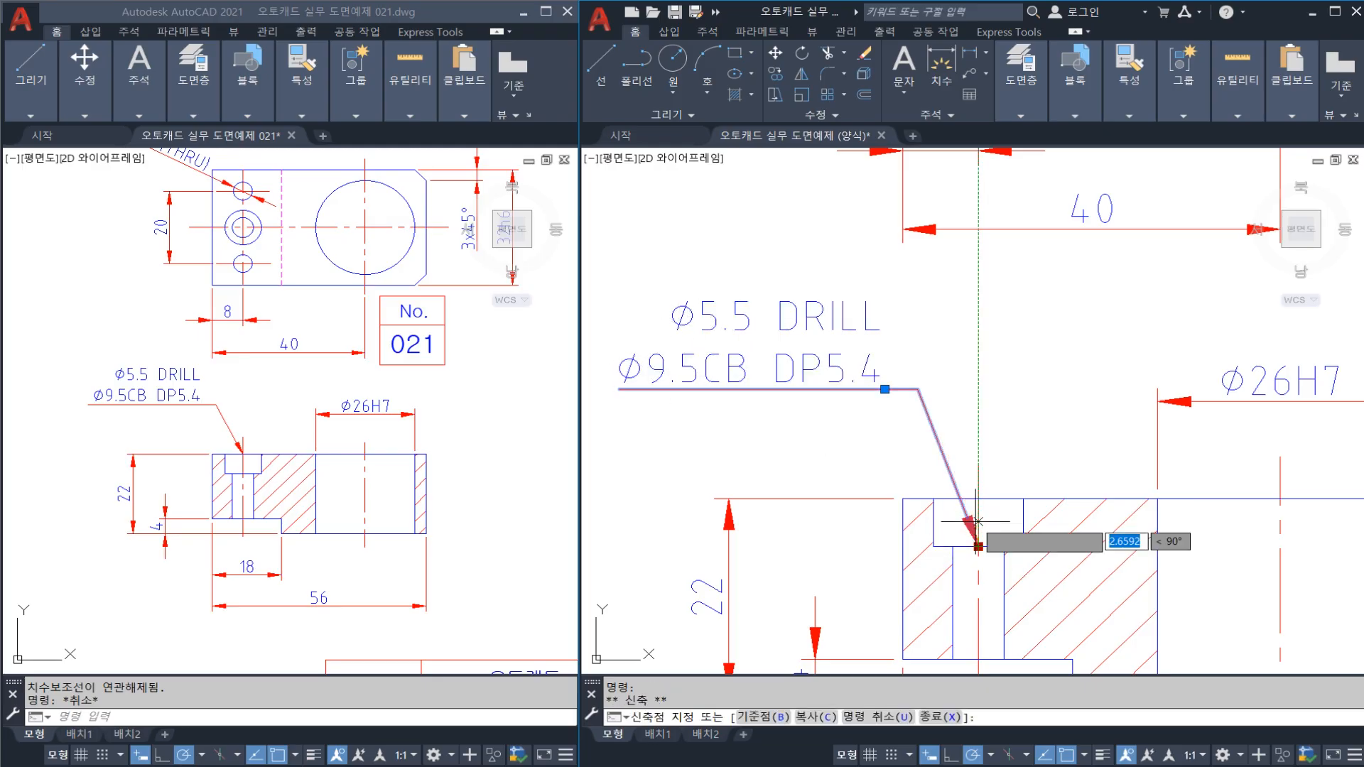
pyautogui.click(979, 499)
pyautogui.press('Escape')
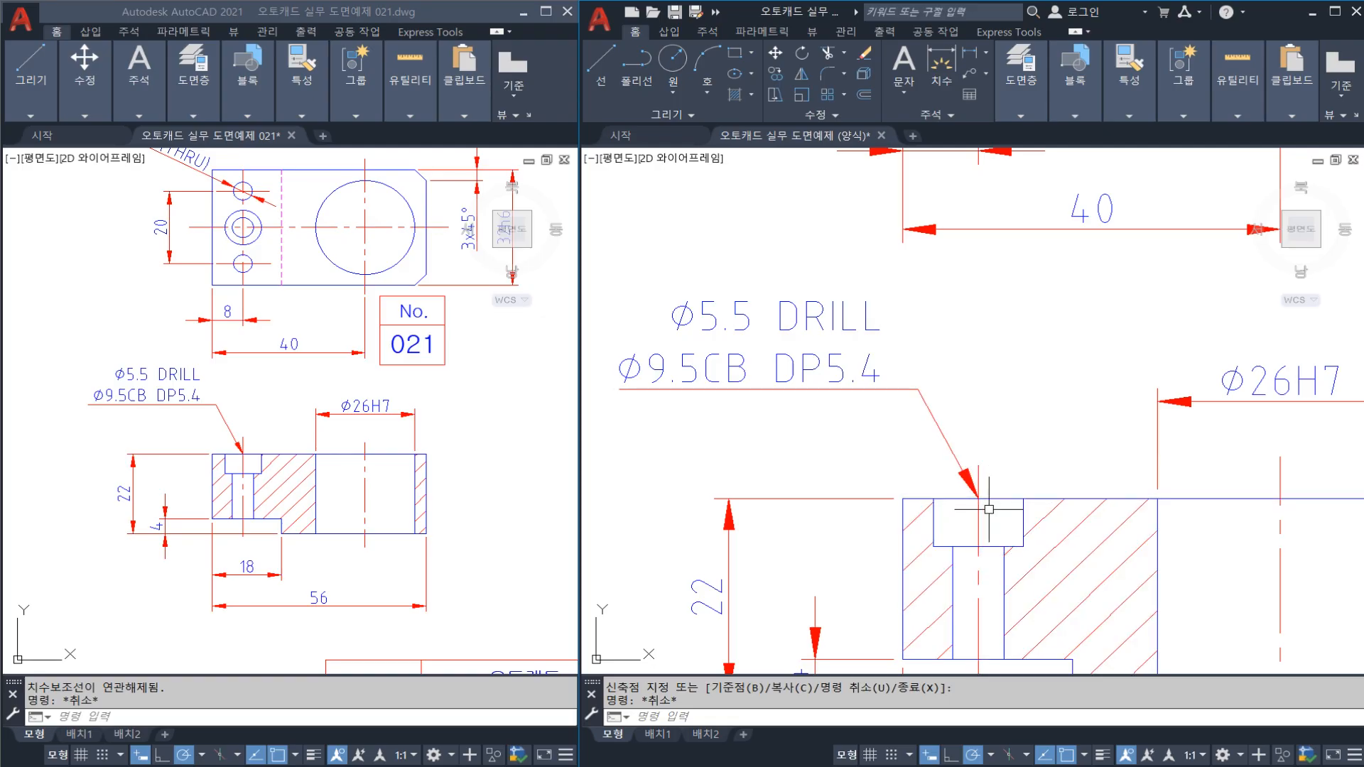
# Return the leader's arrowhead from the counterbore's top edge to the upper end of the centre line
pyautogui.click(984, 502)
pyautogui.click(978, 497)
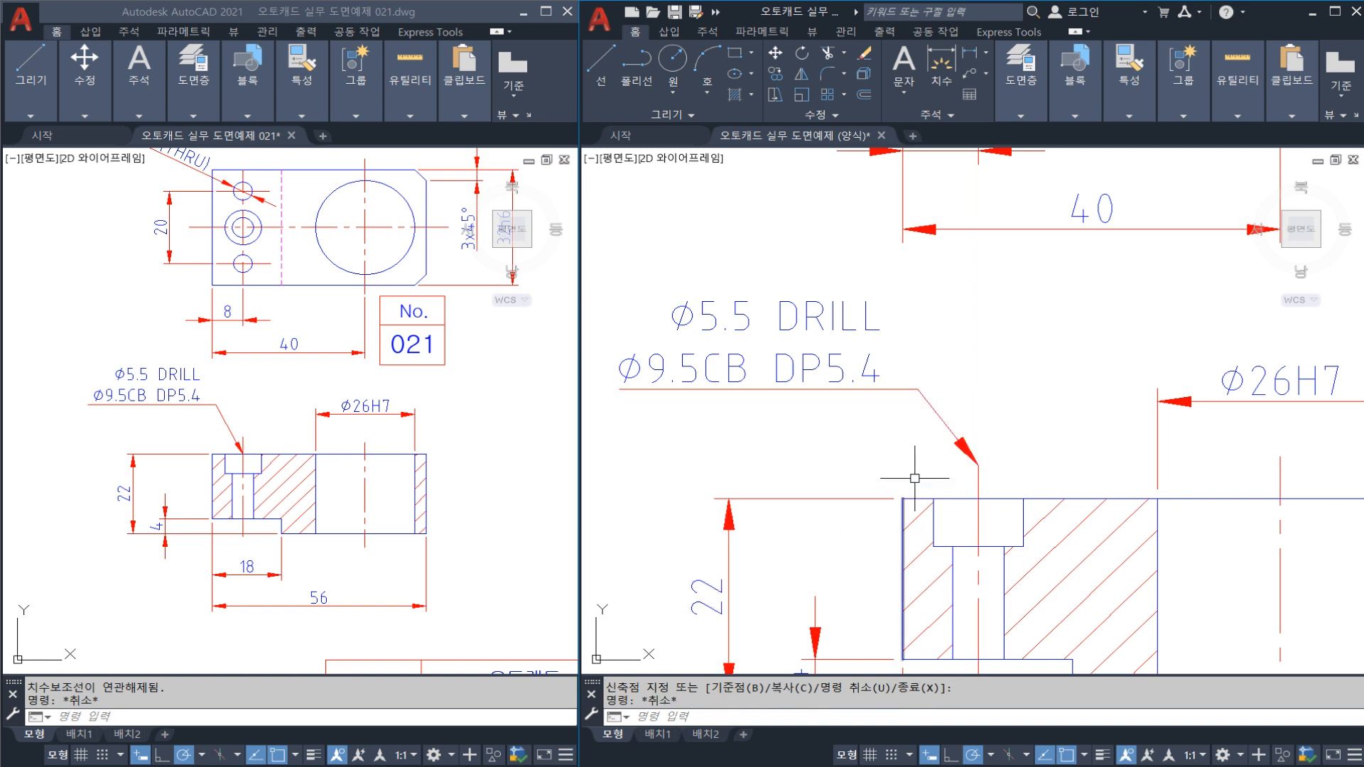
pyautogui.press('Escape')
# Place the leader's arrowhead where the hole's centre line meets the section view's top edge
pyautogui.click(978, 466)
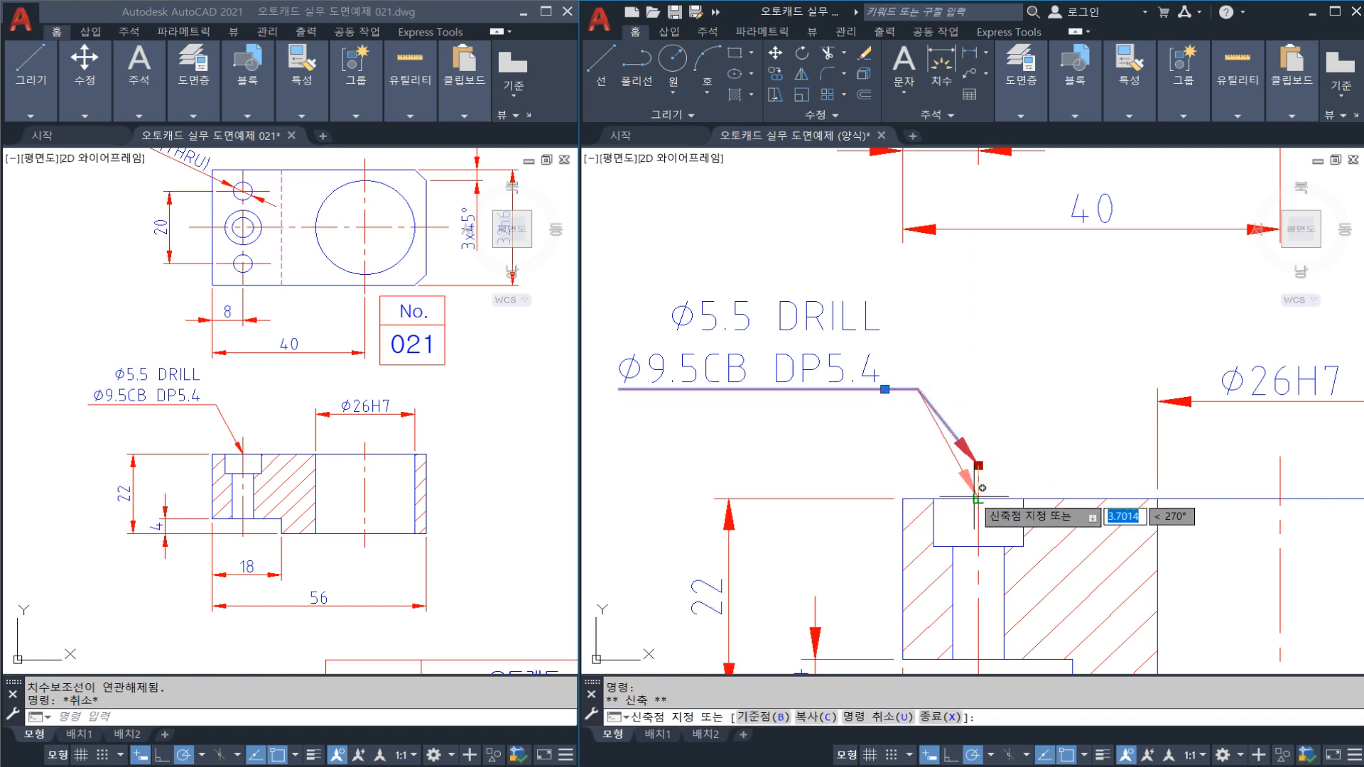
pyautogui.click(978, 497)
pyautogui.press('Escape')
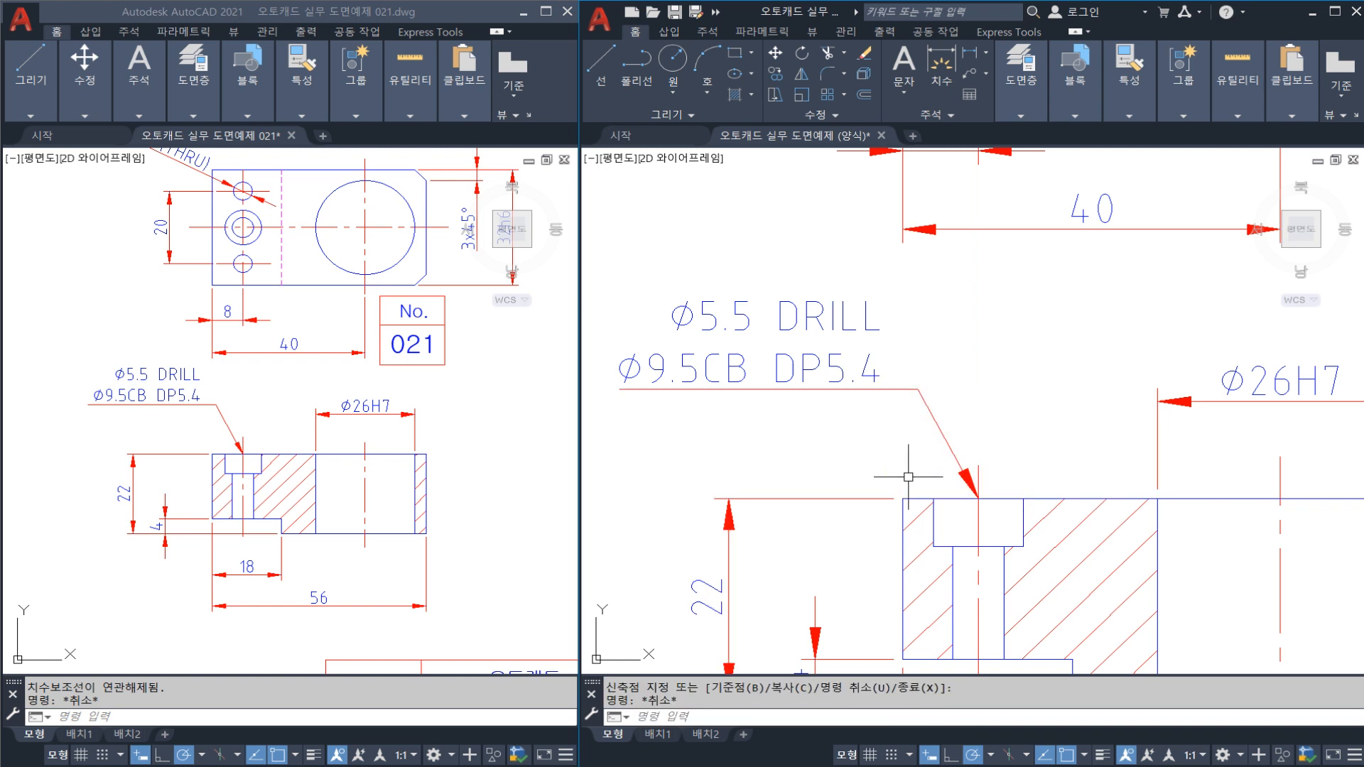
pyautogui.hotkey('ctrl', '2')
pyautogui.moveTo(938, 431)
pyautogui.mouseDown()
pyautogui.moveTo(868, 485)
pyautogui.moveTo(893, 491)
pyautogui.mouseUp()
pyautogui.moveTo(938, 432); pyautogui.dragTo(937, 457)
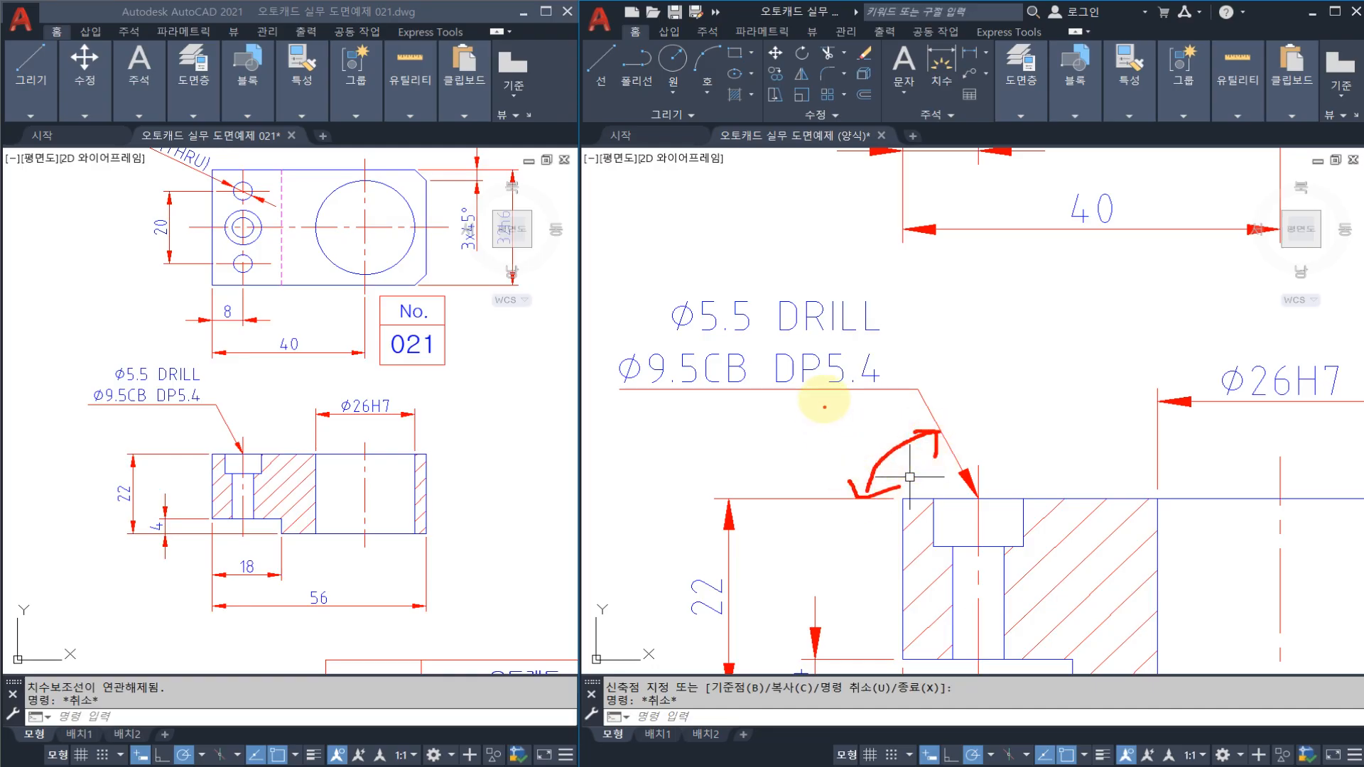
pyautogui.moveTo(823, 399)
pyautogui.mouseDown()
pyautogui.moveTo(804, 430)
pyautogui.moveTo(834, 444)
pyautogui.moveTo(865, 412)
pyautogui.moveTo(771, 425)
pyautogui.moveTo(884, 438)
pyautogui.mouseUp()
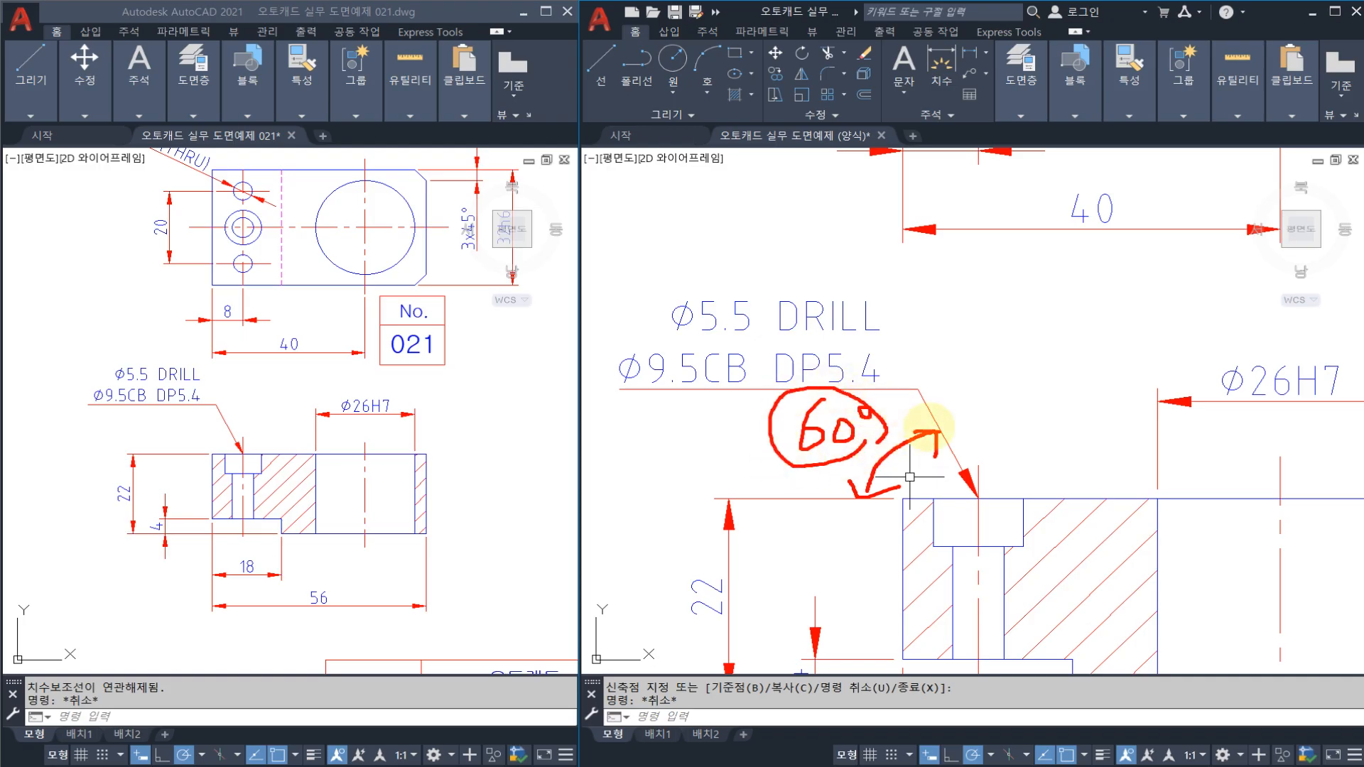
pyautogui.click(995, 373)
pyautogui.moveTo(995, 373)
pyautogui.mouseDown()
pyautogui.moveTo(1011, 391)
pyautogui.moveTo(997, 409)
pyautogui.mouseUp()
pyautogui.moveTo(1059, 378)
pyautogui.mouseDown()
pyautogui.moveTo(1039, 411)
pyautogui.moveTo(1066, 380)
pyautogui.moveTo(1059, 353)
pyautogui.mouseUp()
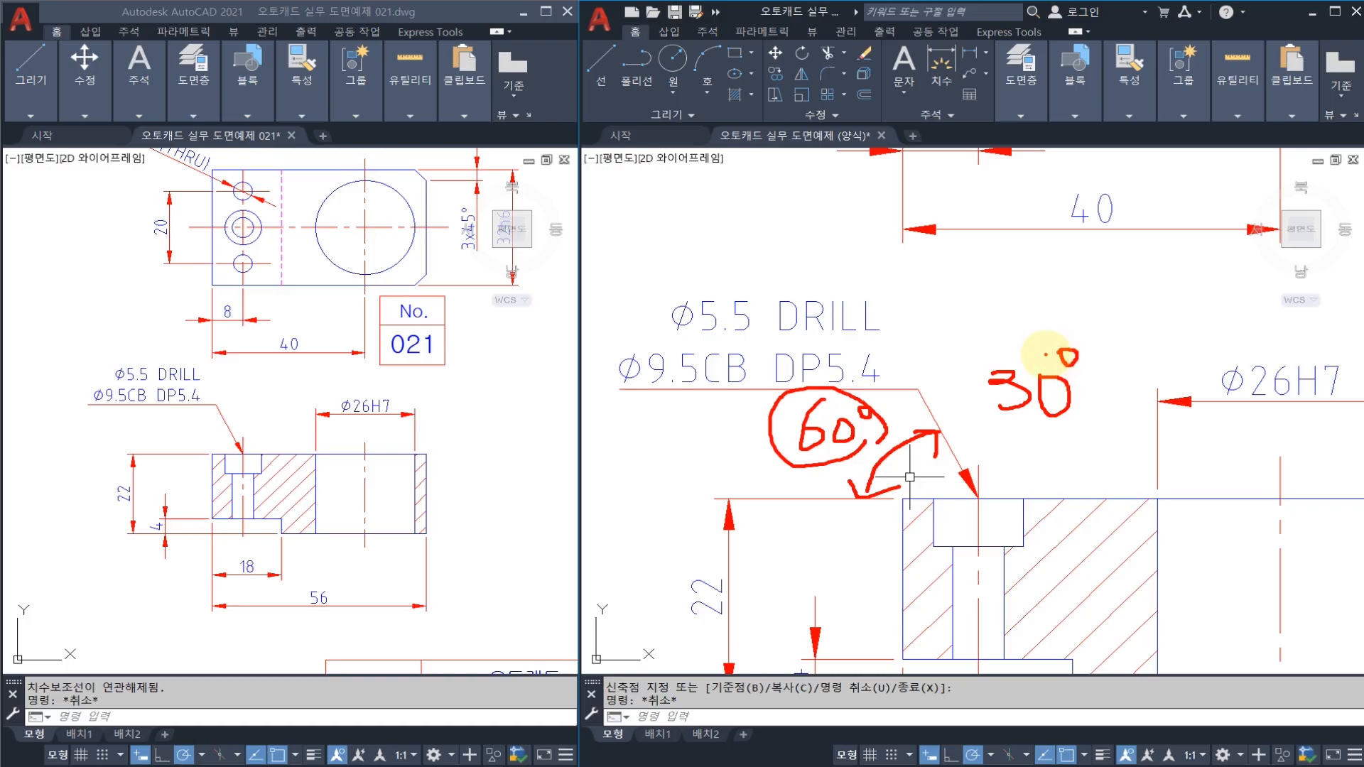
pyautogui.moveTo(1137, 262)
pyautogui.mouseDown()
pyautogui.moveTo(1157, 313)
pyautogui.moveTo(1185, 268)
pyautogui.mouseUp()
pyautogui.moveTo(1198, 265); pyautogui.dragTo(1196, 266)
pyautogui.moveTo(1166, 351); pyautogui.dragTo(1206, 339)
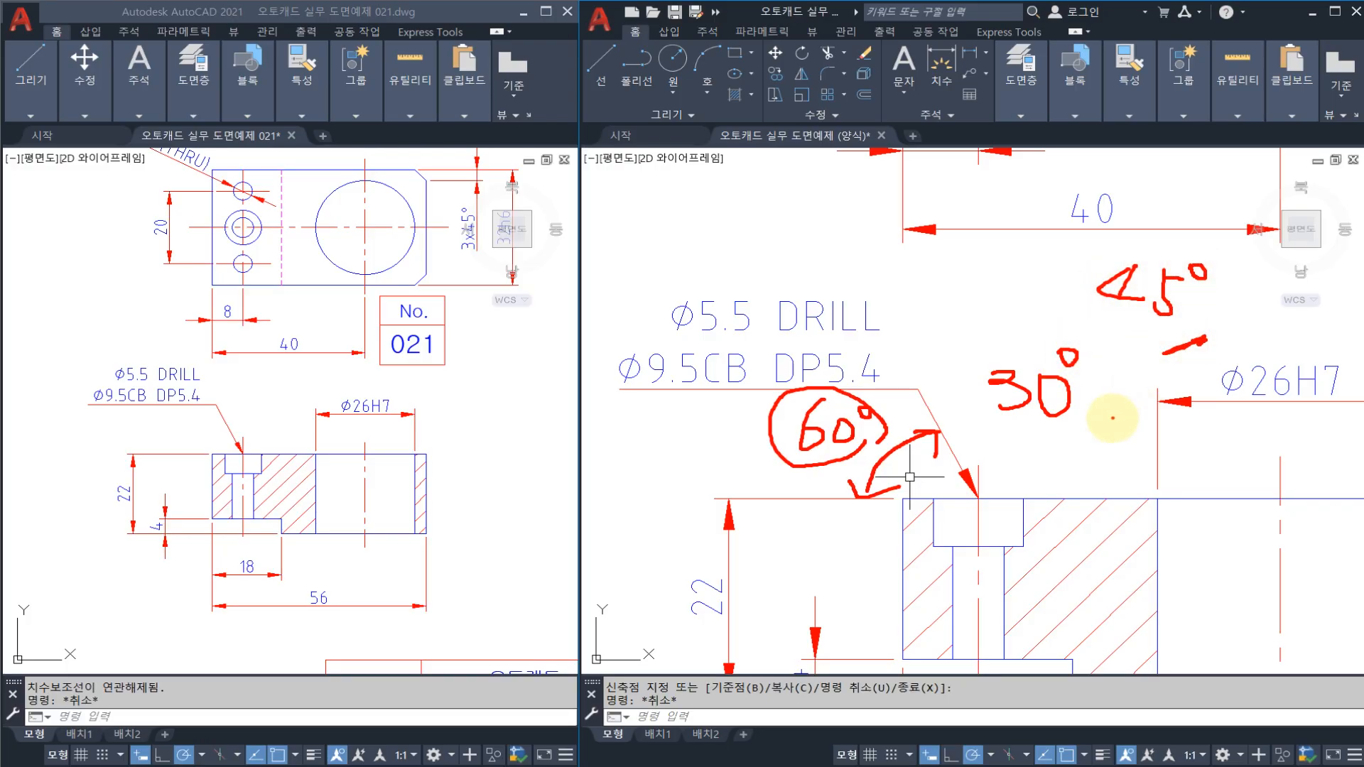
pyautogui.moveTo(1113, 420); pyautogui.dragTo(1062, 448)
pyautogui.press('Escape')
# Stretch the counterbore note and its leader line down and to the left, keeping the arrowhead on the top edge
pyautogui.moveTo(909, 407); pyautogui.dragTo(1007, 405, button='middle')
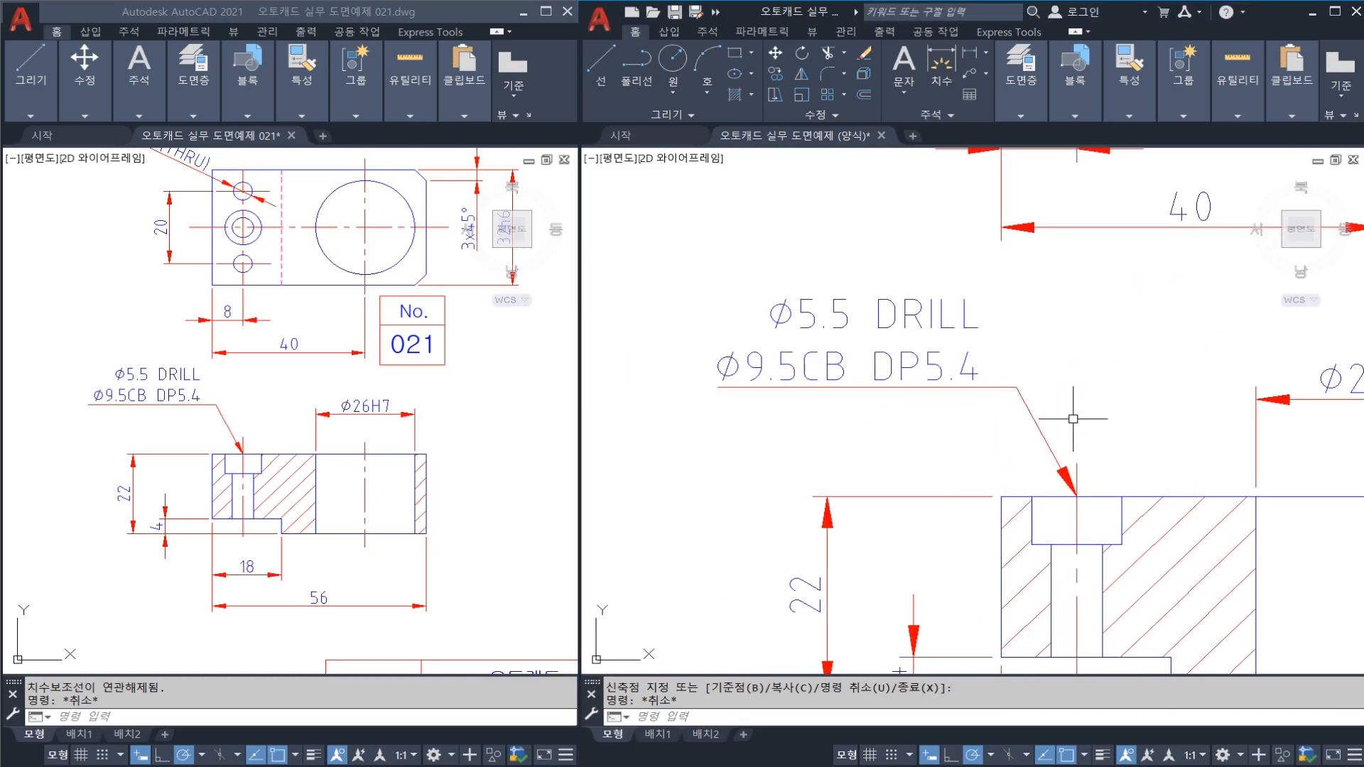
pyautogui.write('s')
pyautogui.press('space')
pyautogui.click(1069, 413)
pyautogui.click(709, 257)
pyautogui.press('space')
pyautogui.click(726, 247)
pyautogui.click(692, 270)
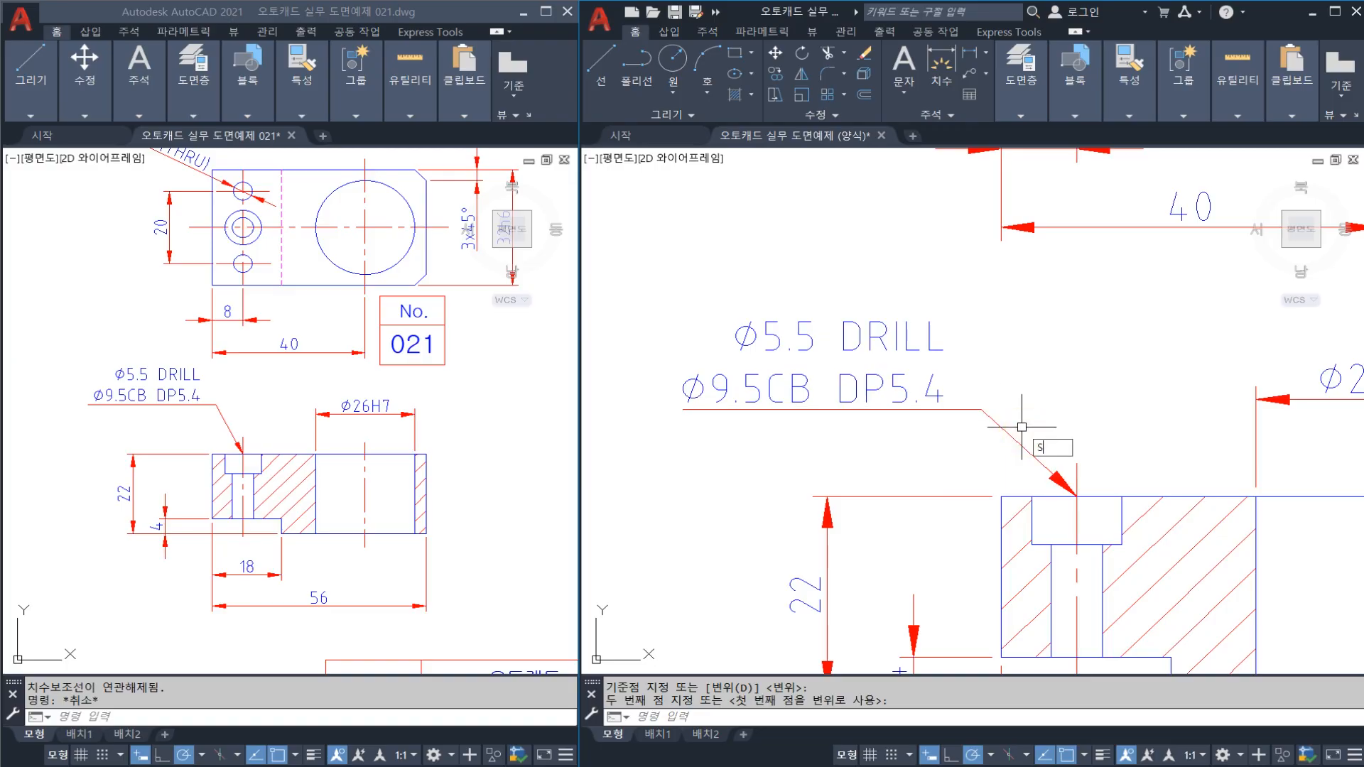
# Stretch the counterbore note straight down to flatten its leader line, and undo both stretches of the note
pyautogui.press('space')
pyautogui.click(1102, 492)
pyautogui.click(623, 268)
pyautogui.press('space')
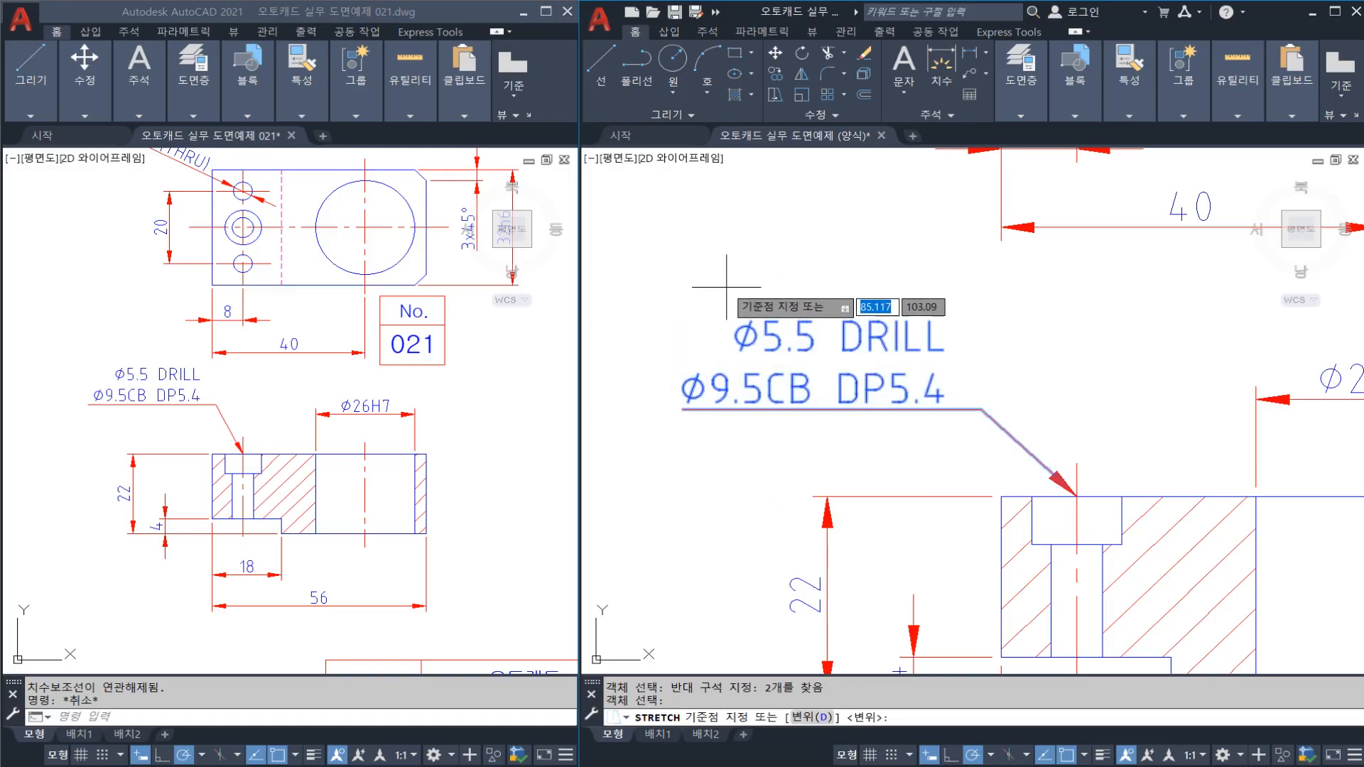
pyautogui.click(625, 286)
pyautogui.click(633, 332)
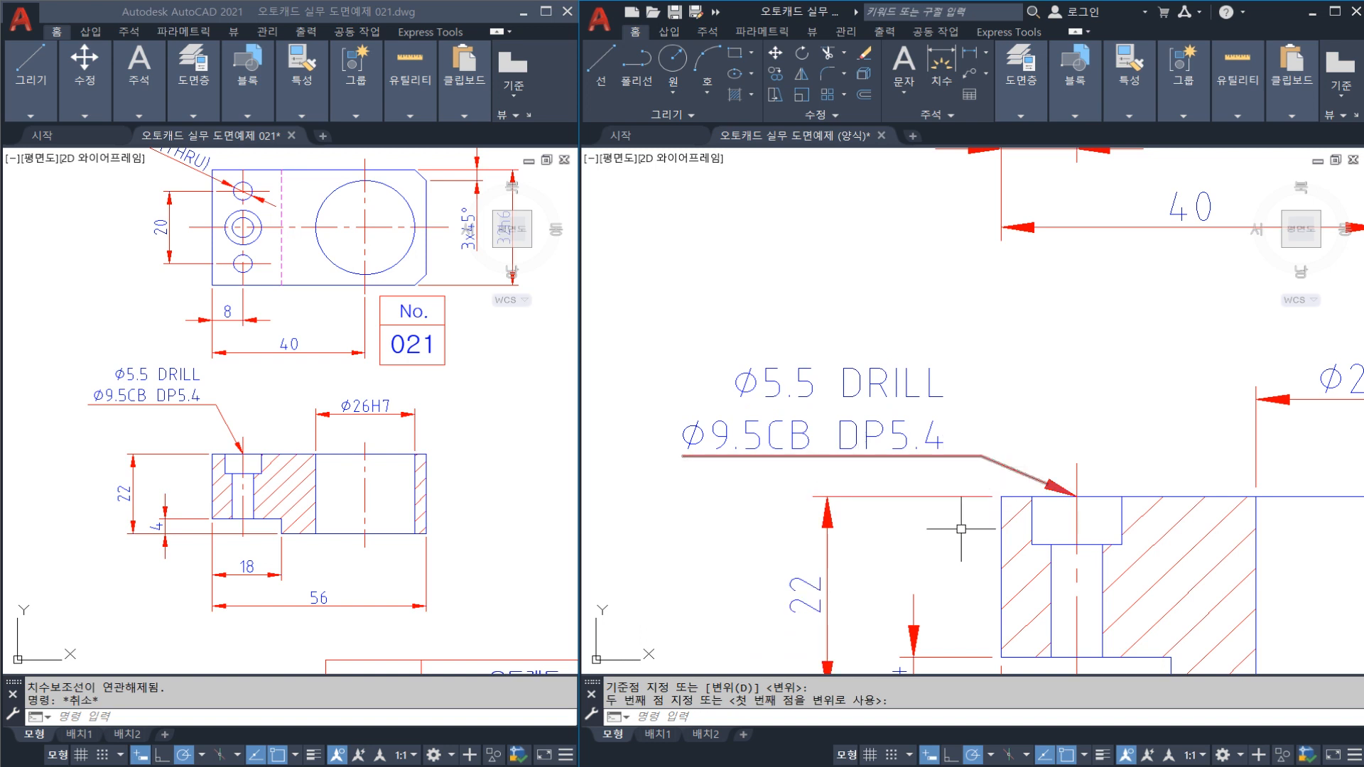
pyautogui.hotkey('ctrl', 'z')
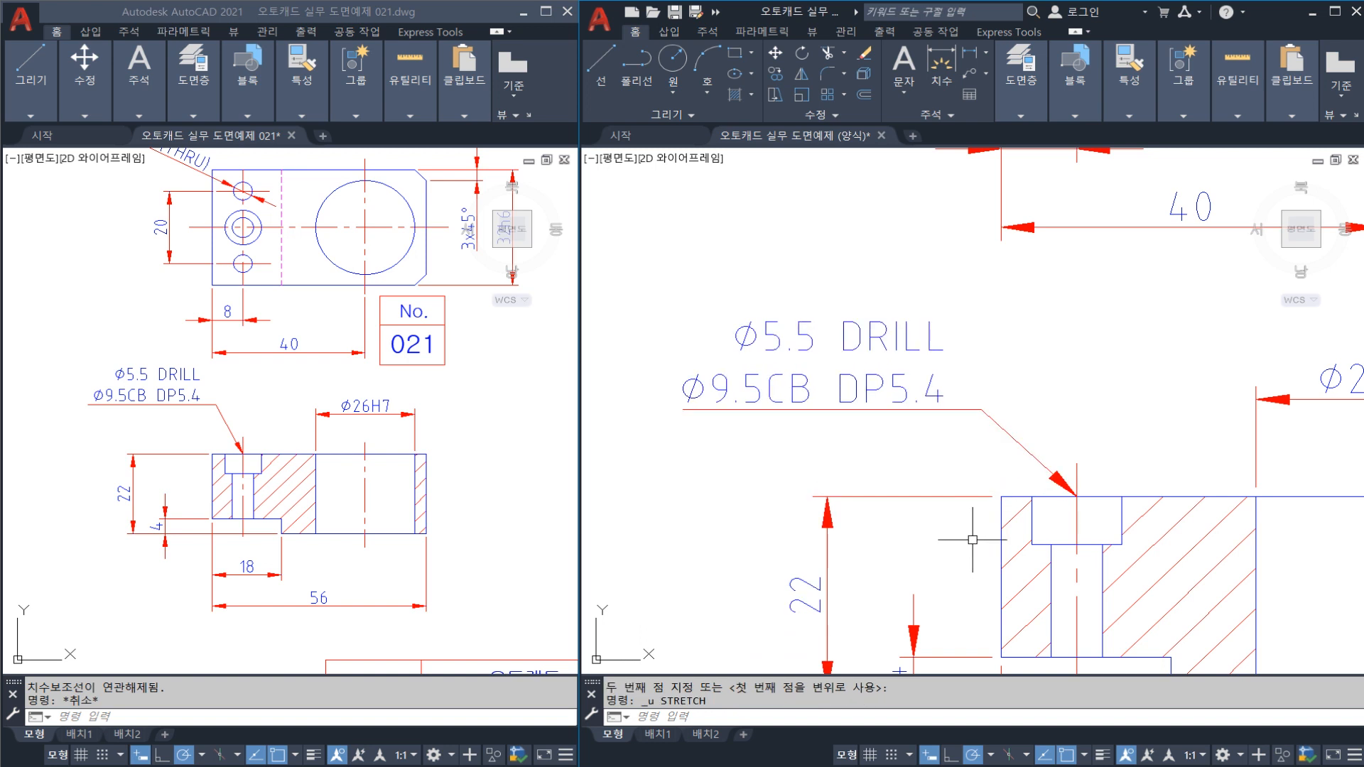
pyautogui.hotkey('ctrl', 'z')
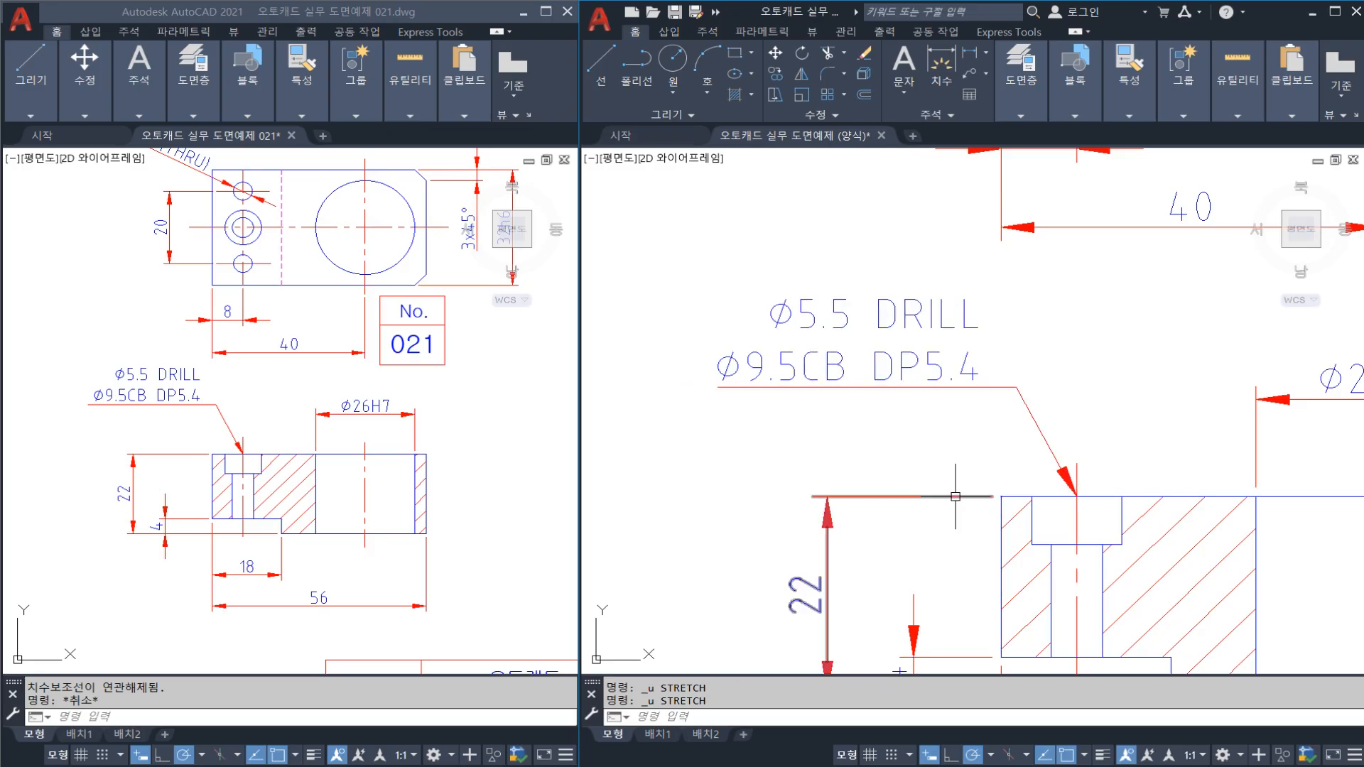
# Move both dimensioned views together a short distance horizontally to the right inside the drawing frame
pyautogui.scroll(-6, 952, 397)
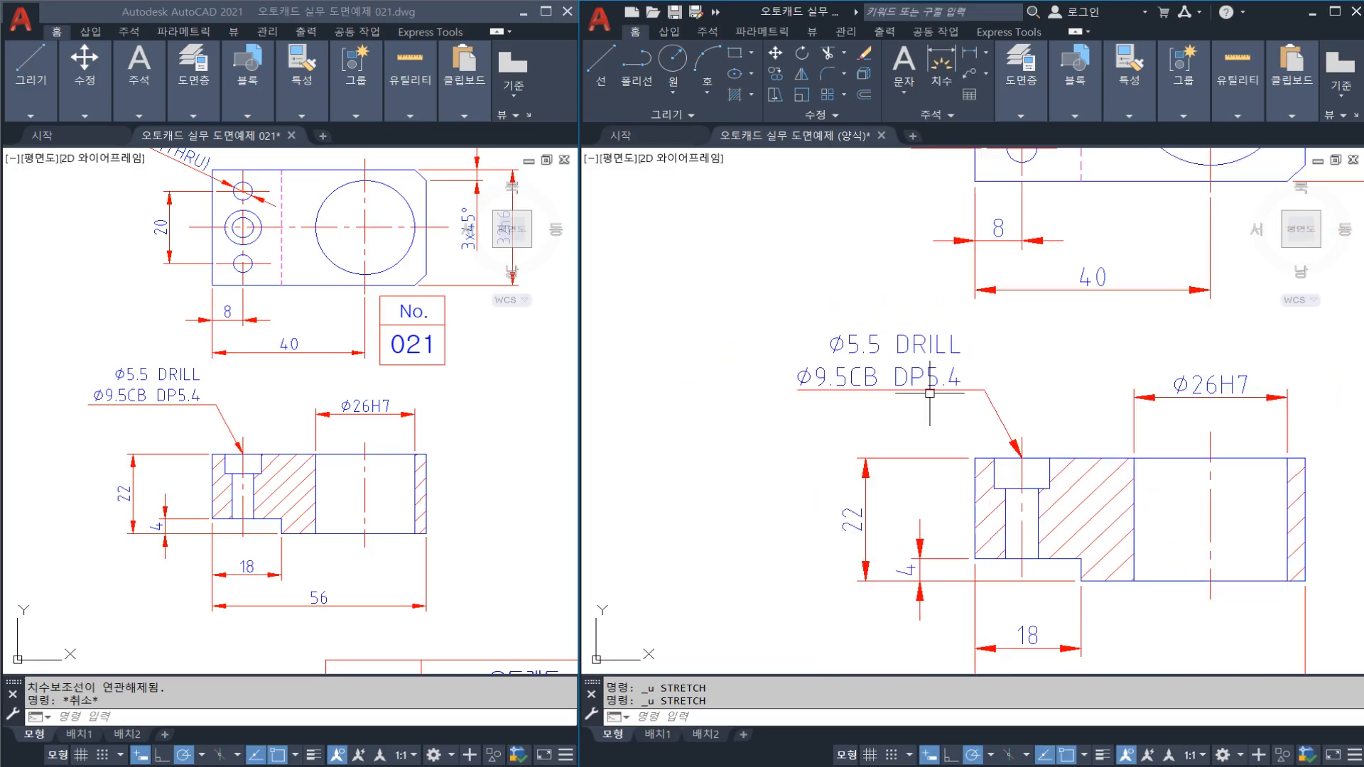
pyautogui.moveTo(996, 393); pyautogui.dragTo(957, 420, button='middle')
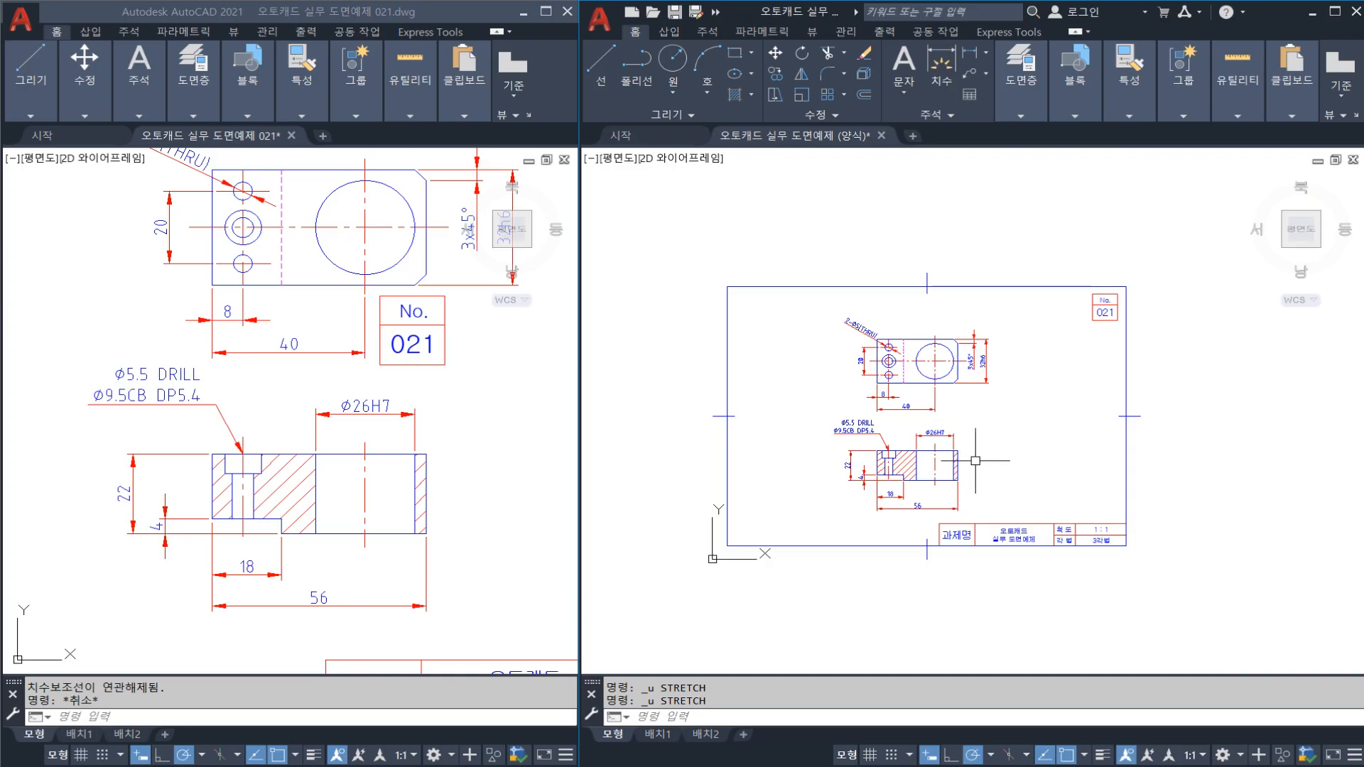
pyautogui.scroll(4, 976, 460)
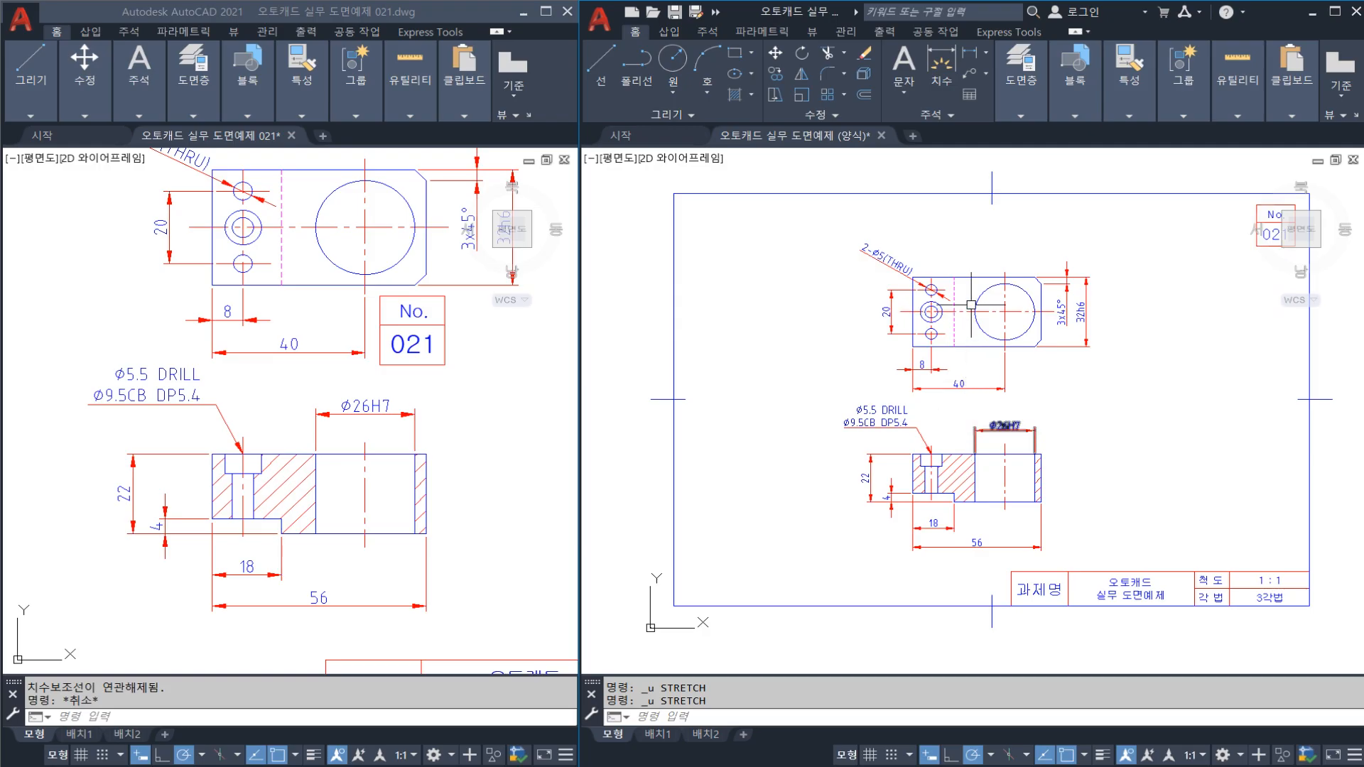
pyautogui.write('m')
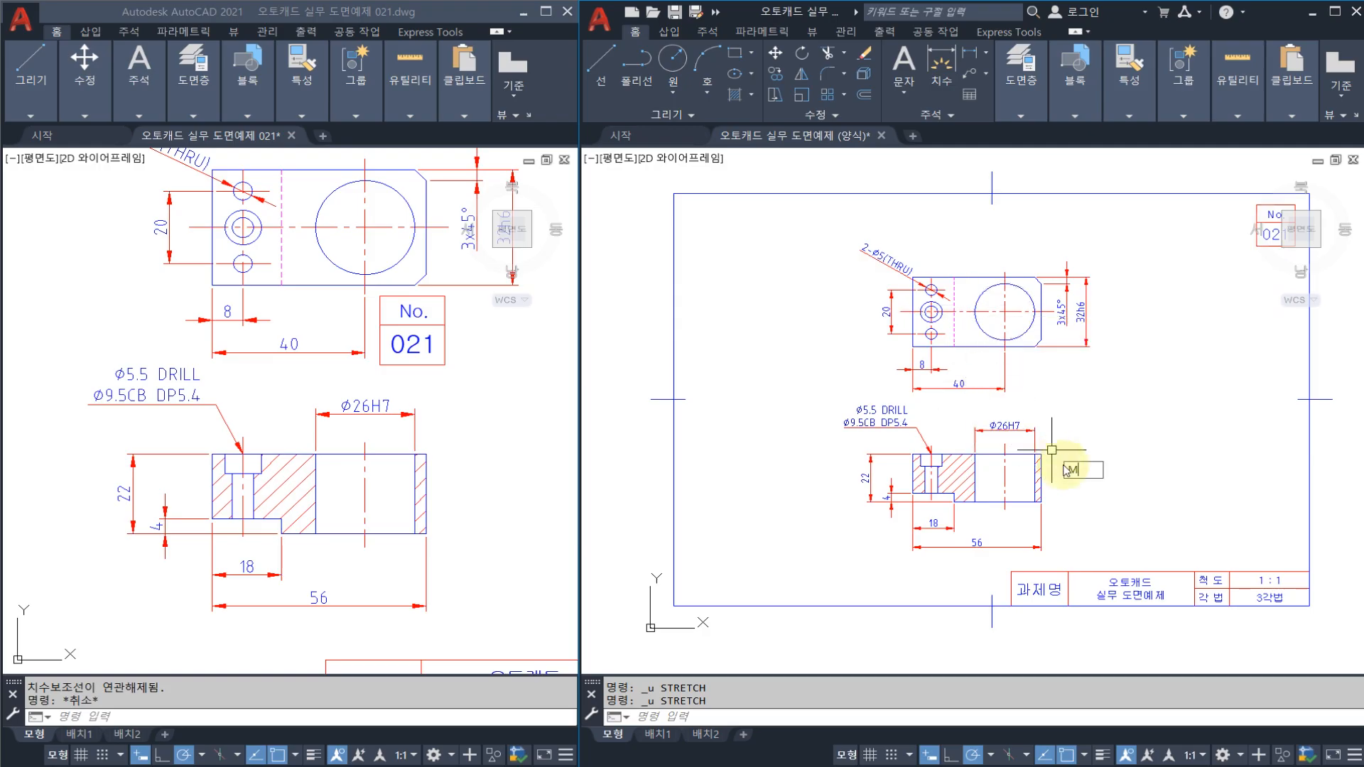
pyautogui.press('Return')
pyautogui.click(1135, 531)
pyautogui.click(711, 217)
pyautogui.press('Return')
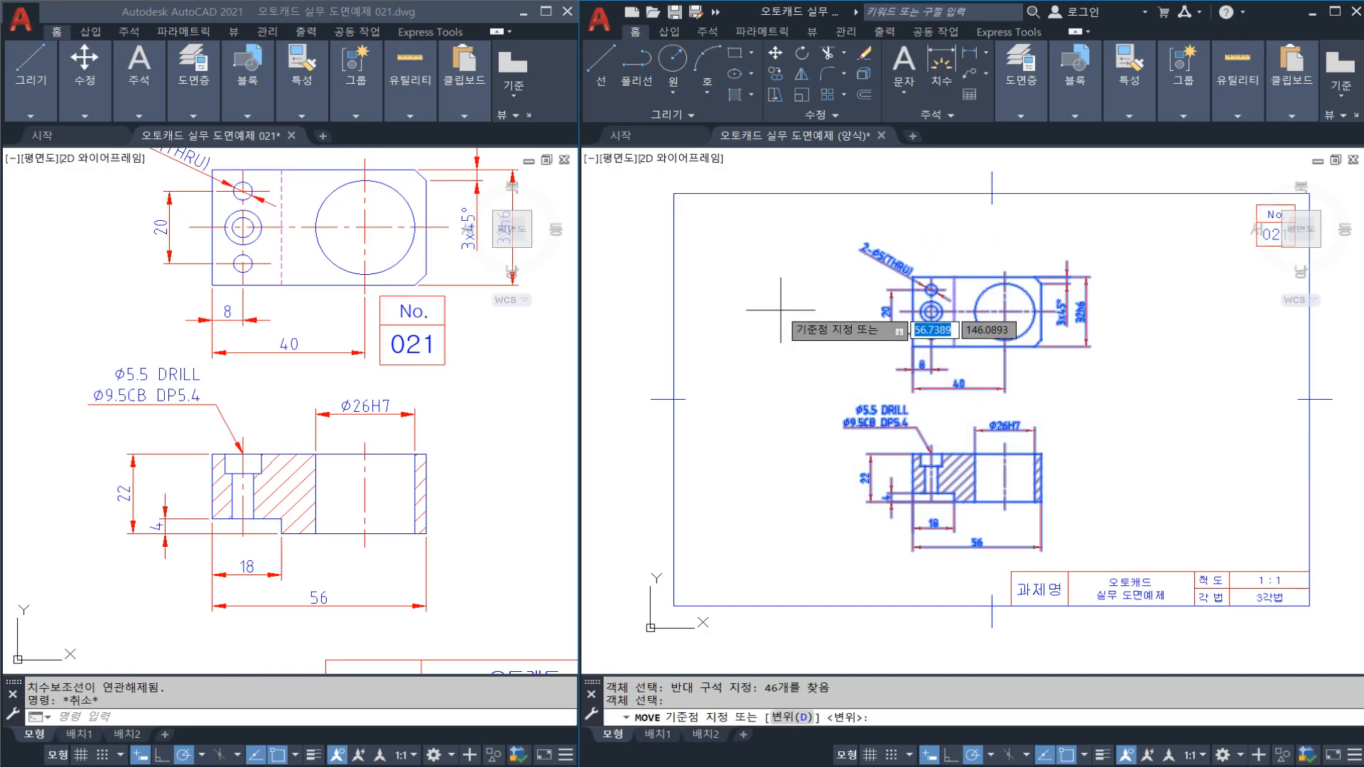
pyautogui.click(782, 310)
pyautogui.click(808, 310)
pyautogui.press('Escape')
pyautogui.press('Escape')
# Move the upper view with its dimensions straight down, slightly closer to the section view
pyautogui.write('m')
pyautogui.press('Return')
pyautogui.click(1161, 377)
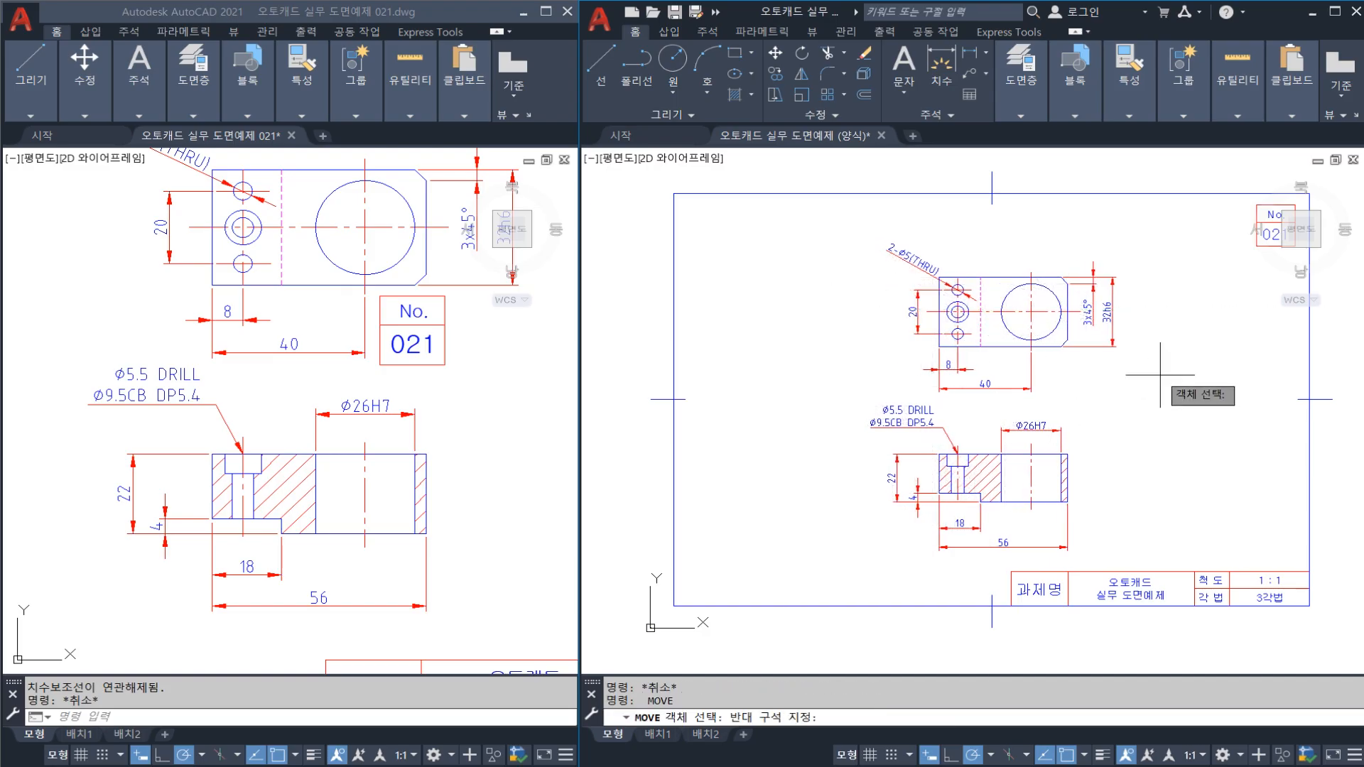
pyautogui.click(770, 247)
pyautogui.press('Return')
pyautogui.click(768, 247)
pyautogui.press('Escape')
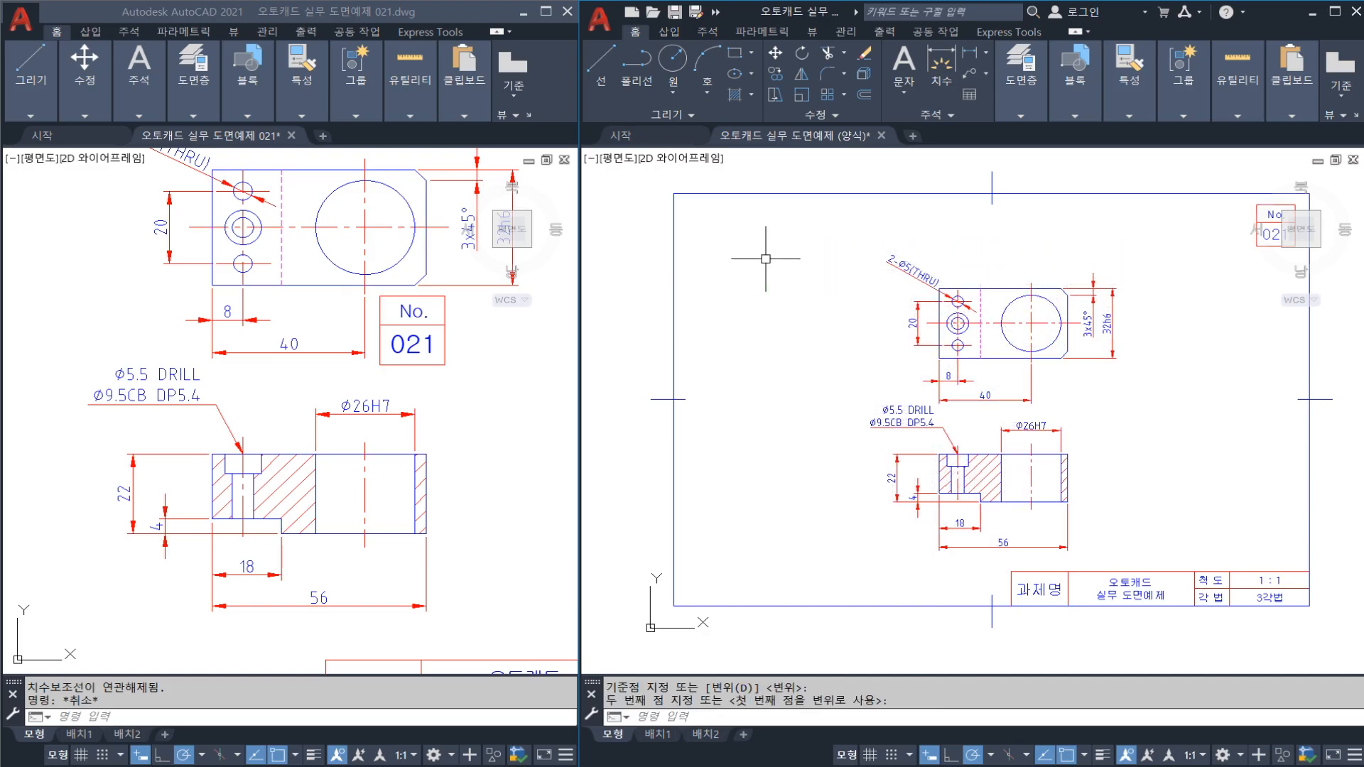
# Save the template drawing with the repositioned views
pyautogui.scroll(2, 1109, 383)
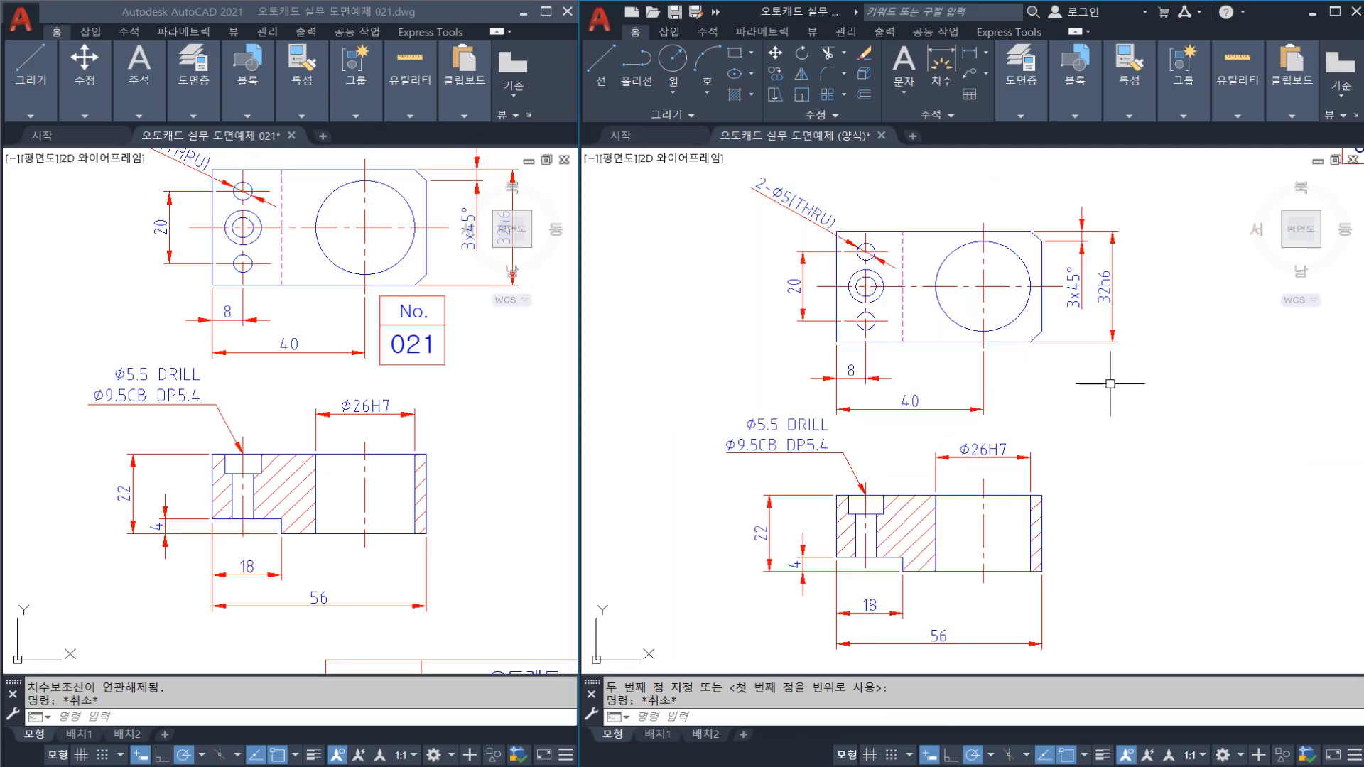
pyautogui.hotkey('ctrl', 's')
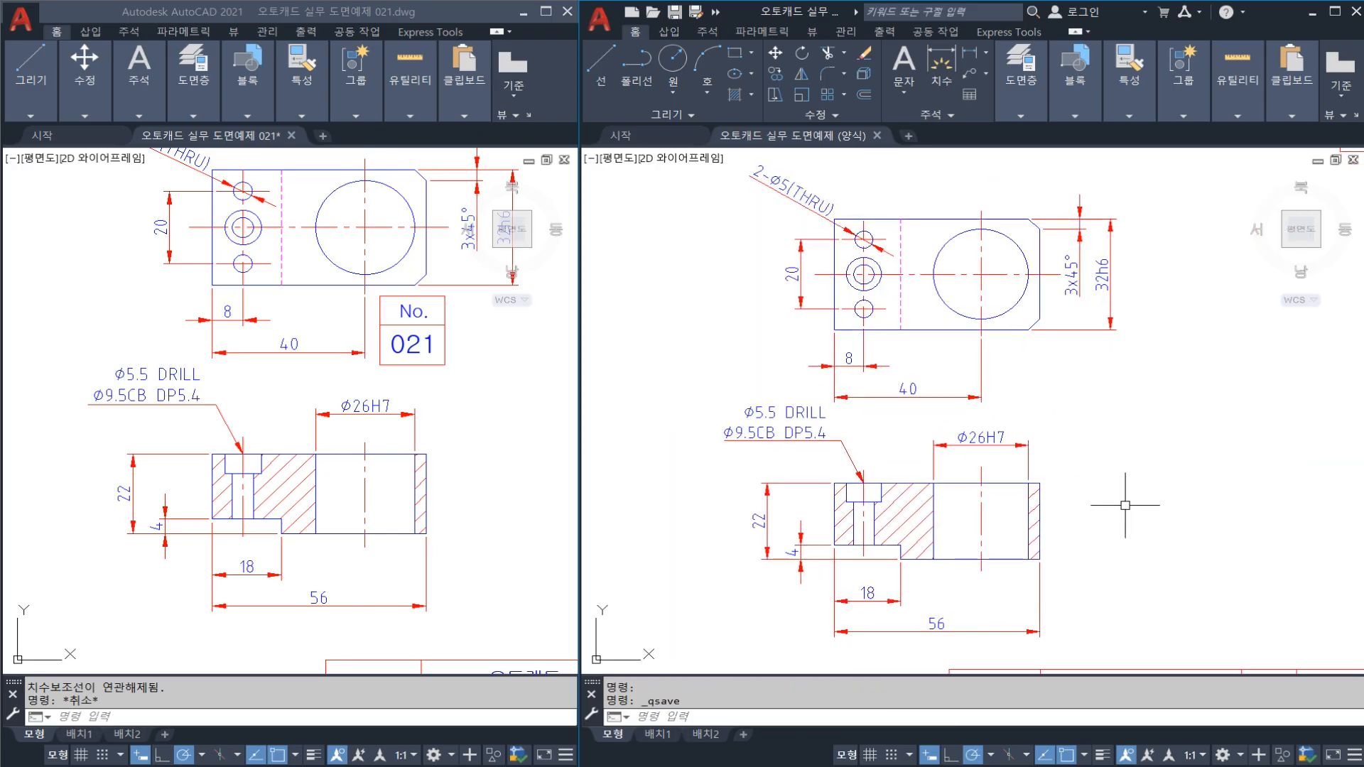
pyautogui.moveTo(500, 415); pyautogui.dragTo(502, 456, button='middle')
pyautogui.click(1216, 456)
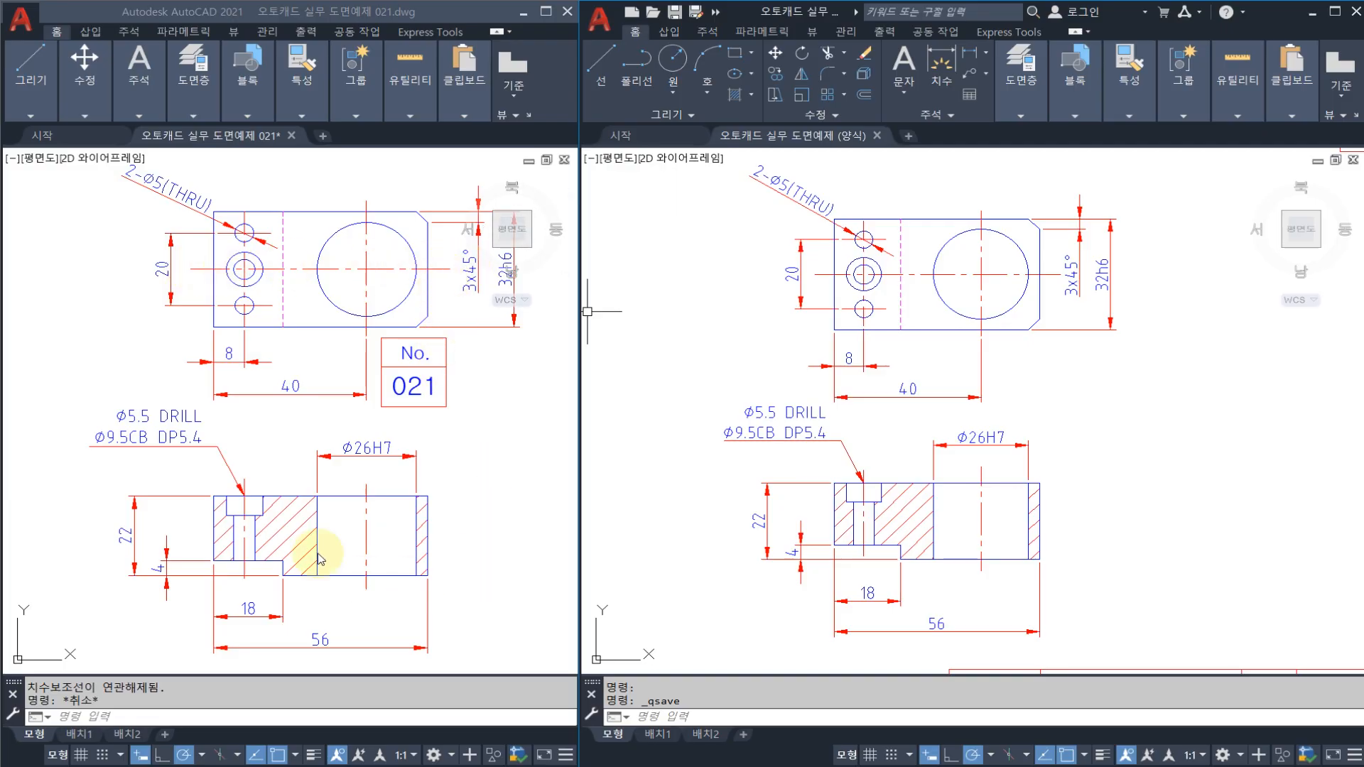
pyautogui.click(272, 440)
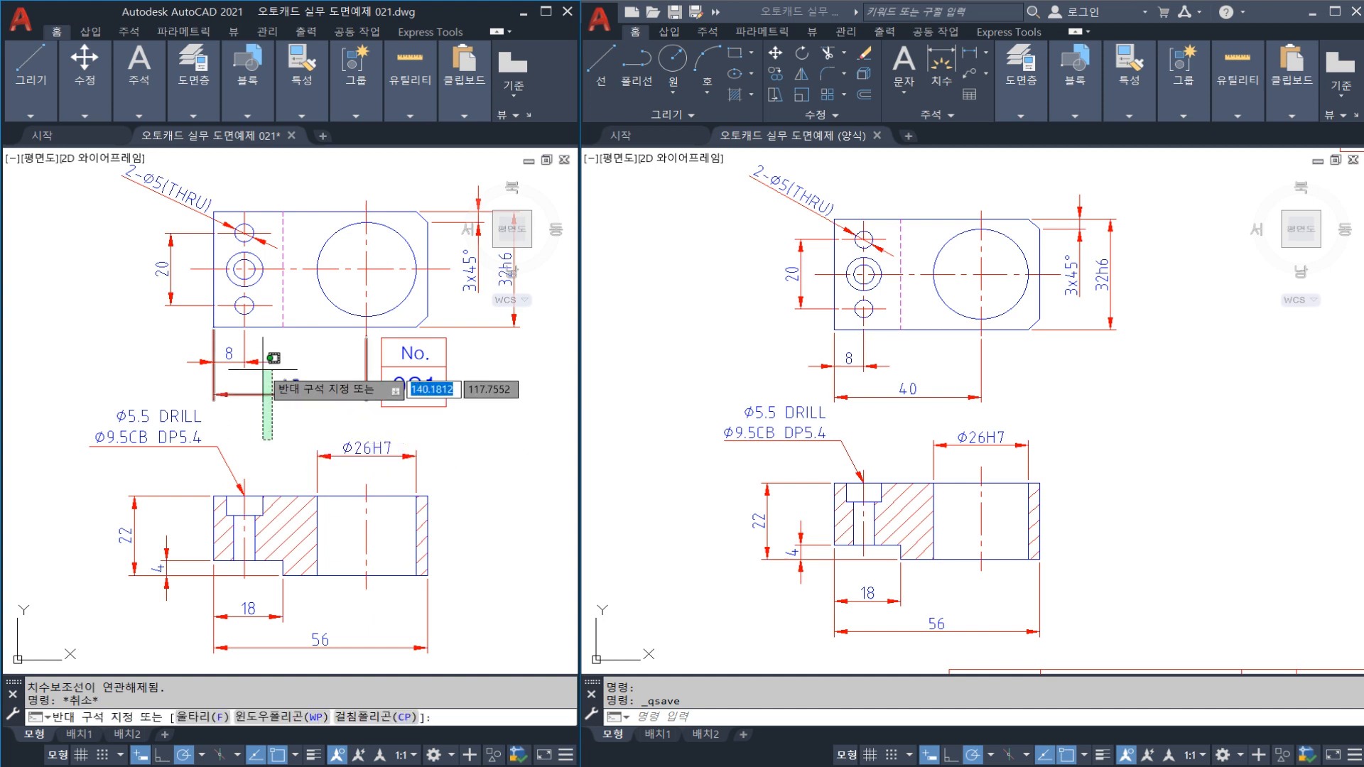
pyautogui.click(278, 429)
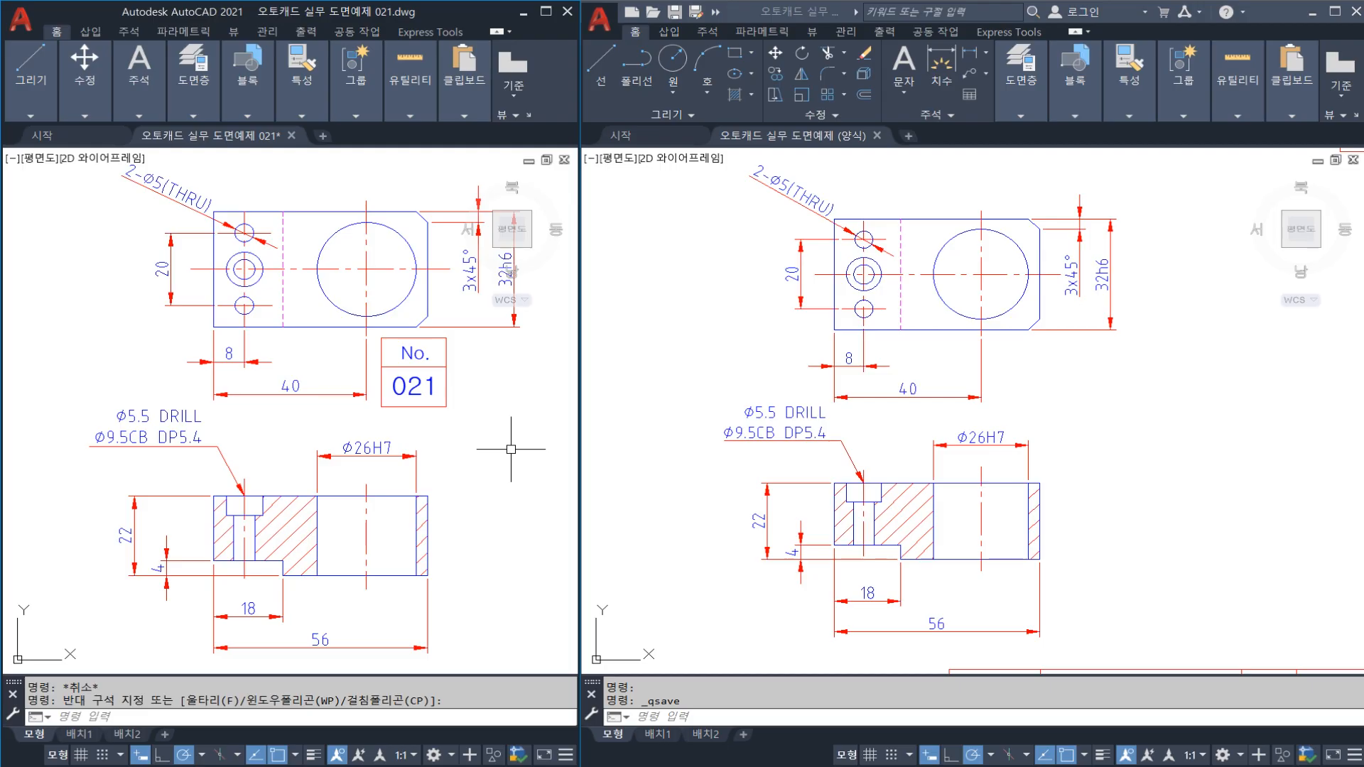
pyautogui.click(721, 349)
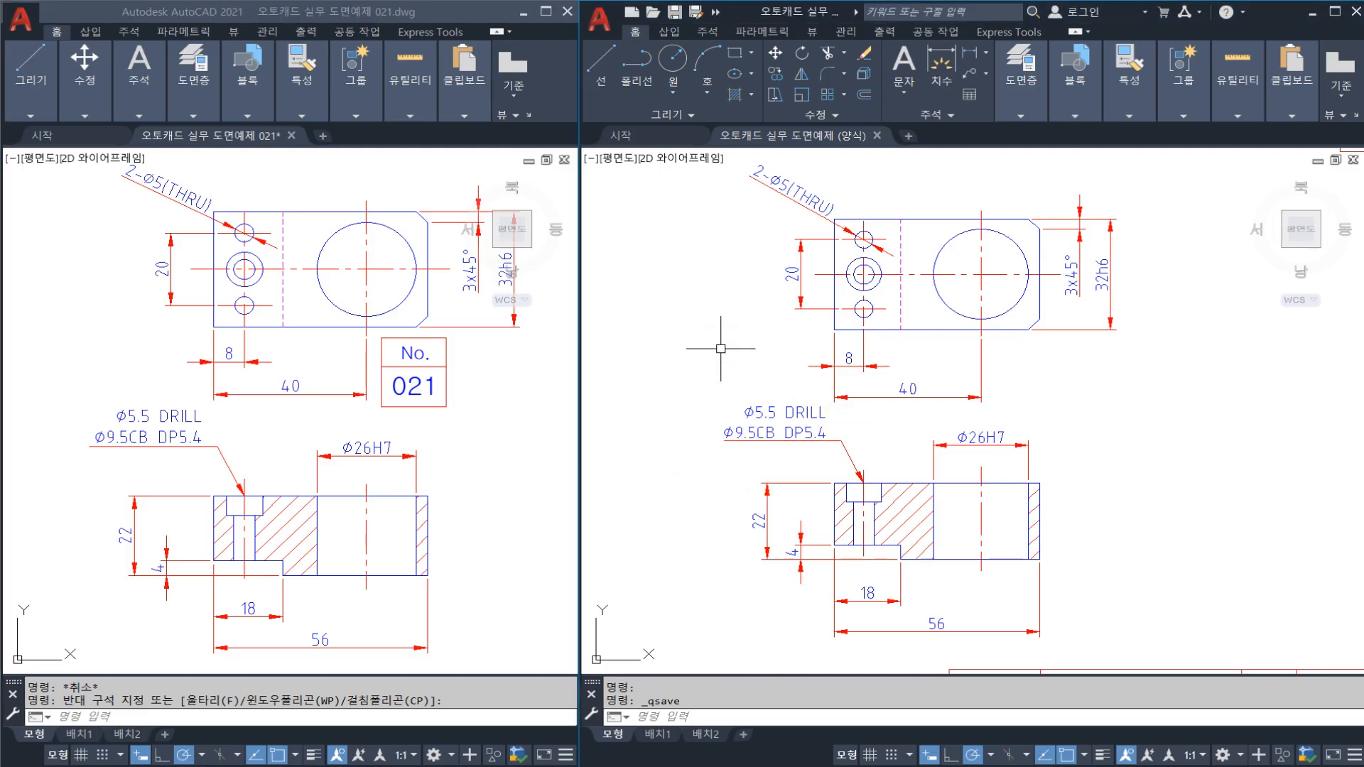